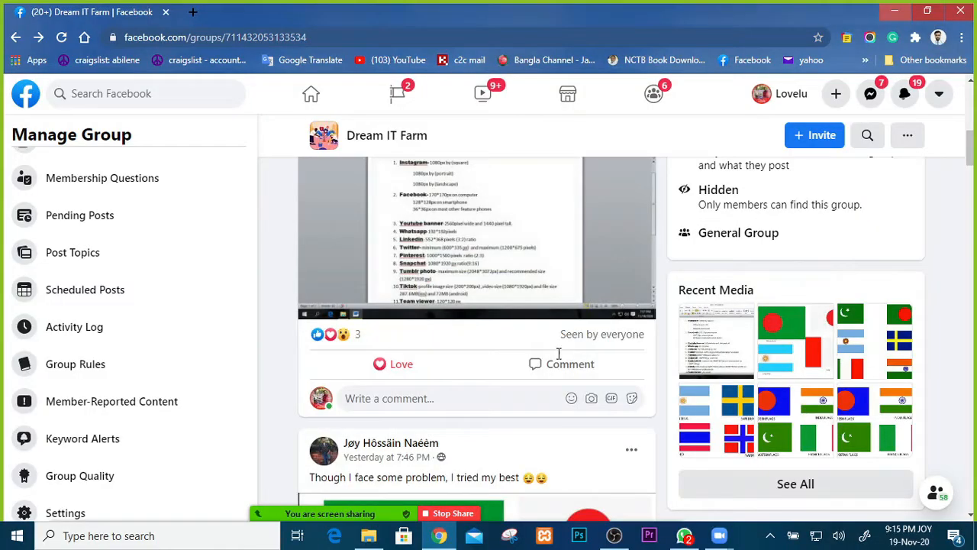
# Review the flag homework images that members posted in the Dream IT Farm group feed.
pyautogui.scroll(-3, 559, 353)
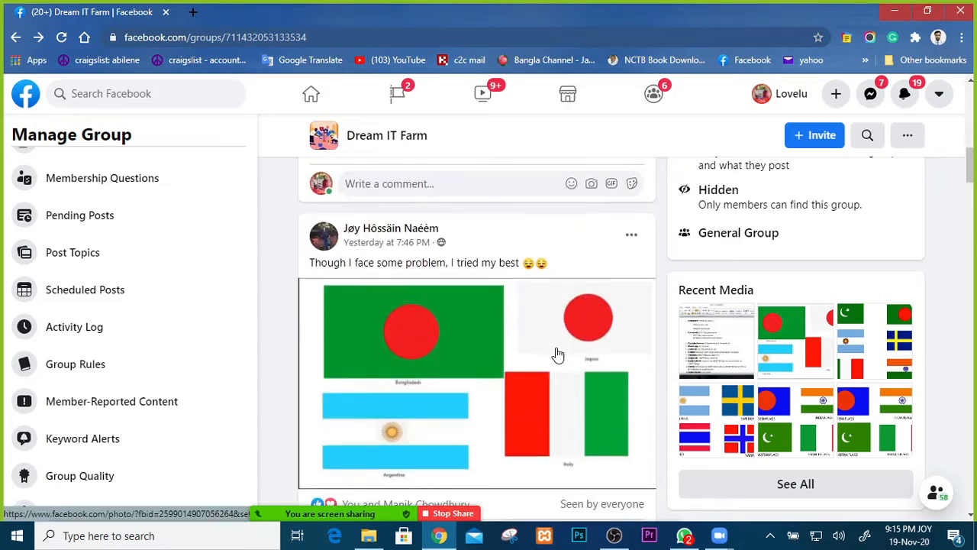
pyautogui.scroll(-1, 558, 352)
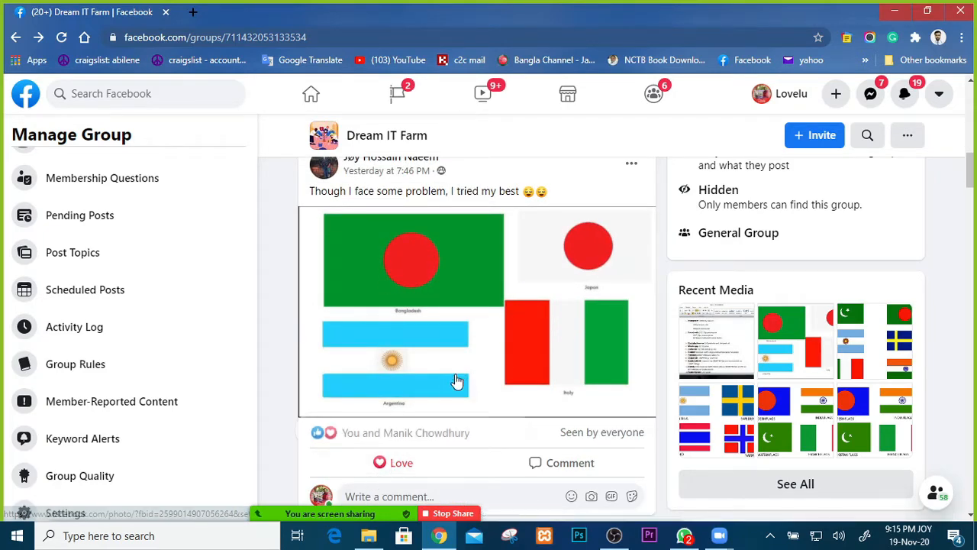
pyautogui.scroll(-1, 458, 381)
pyautogui.scroll(5, 455, 379)
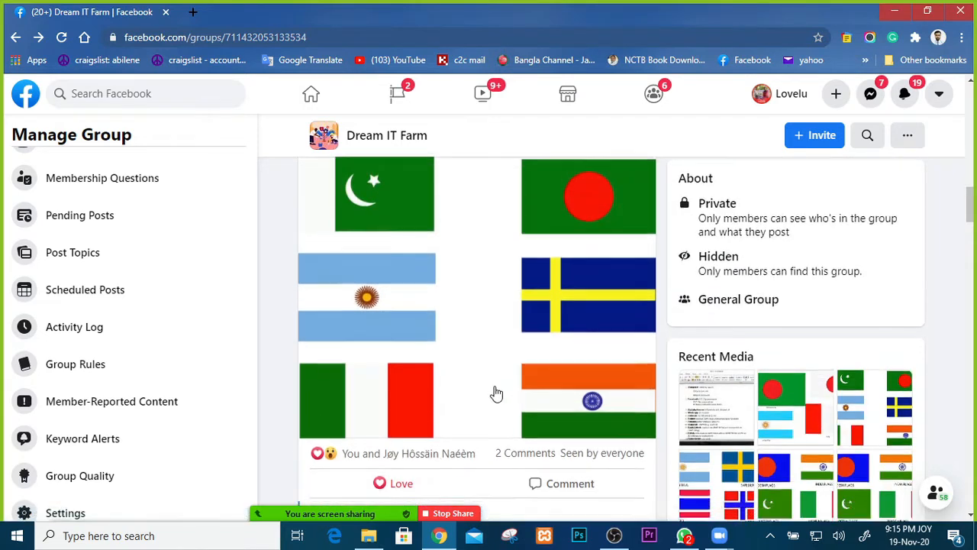
pyautogui.scroll(-4, 493, 393)
pyautogui.scroll(4, 493, 393)
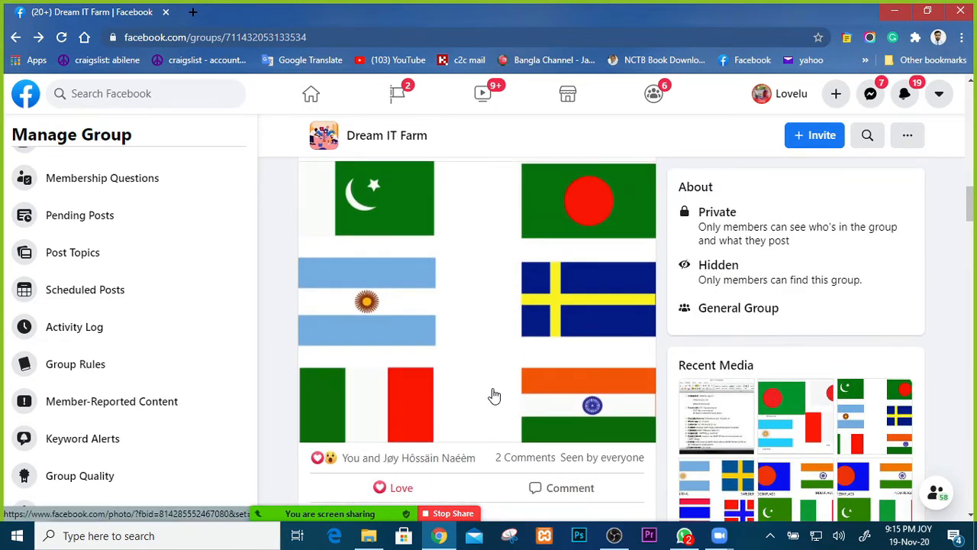
pyautogui.scroll(-5, 493, 395)
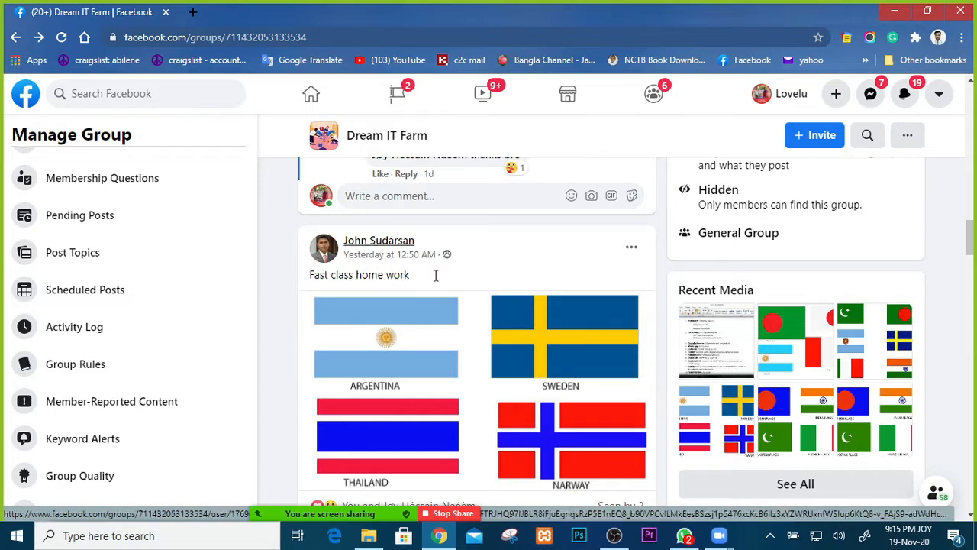
pyautogui.scroll(-1, 473, 309)
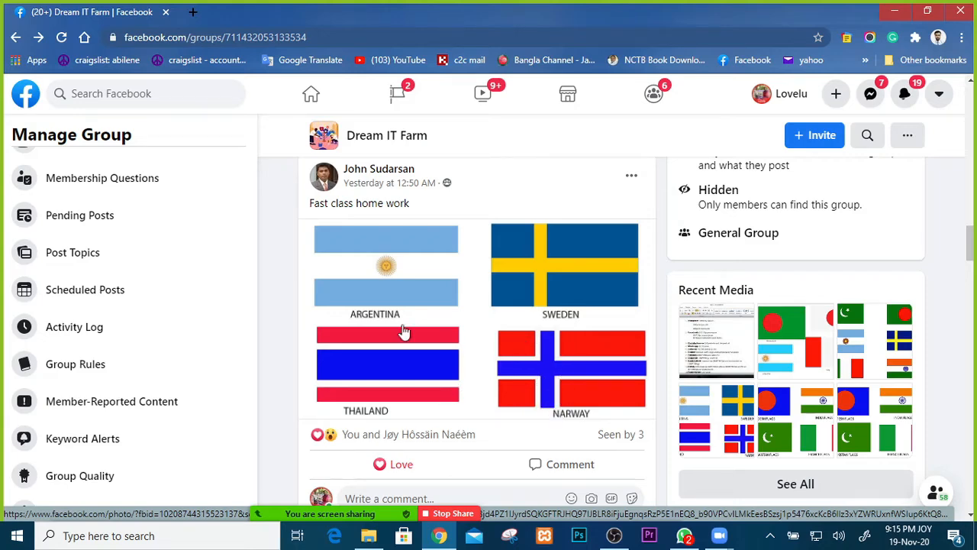
pyautogui.scroll(-1, 464, 331)
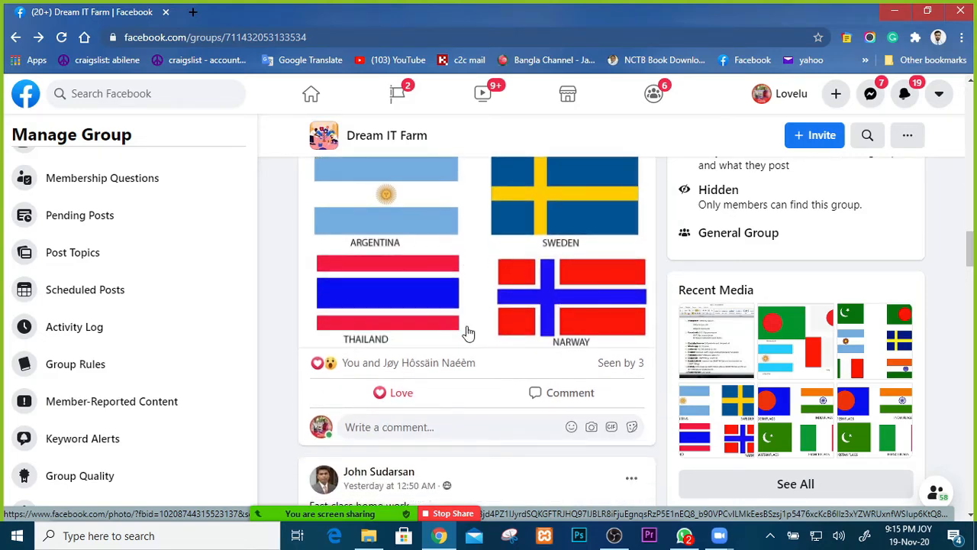
pyautogui.scroll(2, 466, 330)
pyautogui.scroll(-4, 466, 328)
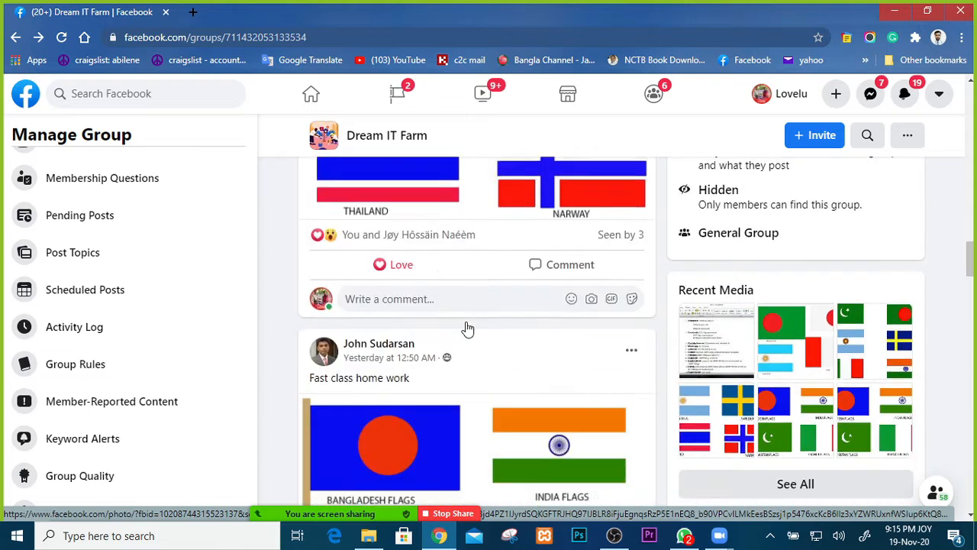
pyautogui.scroll(-2, 467, 327)
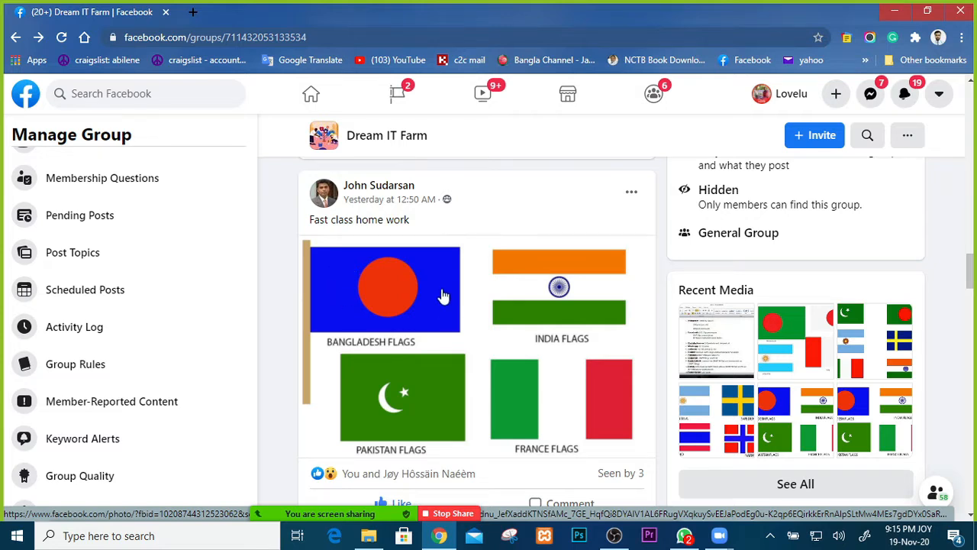
pyautogui.scroll(-1, 482, 296)
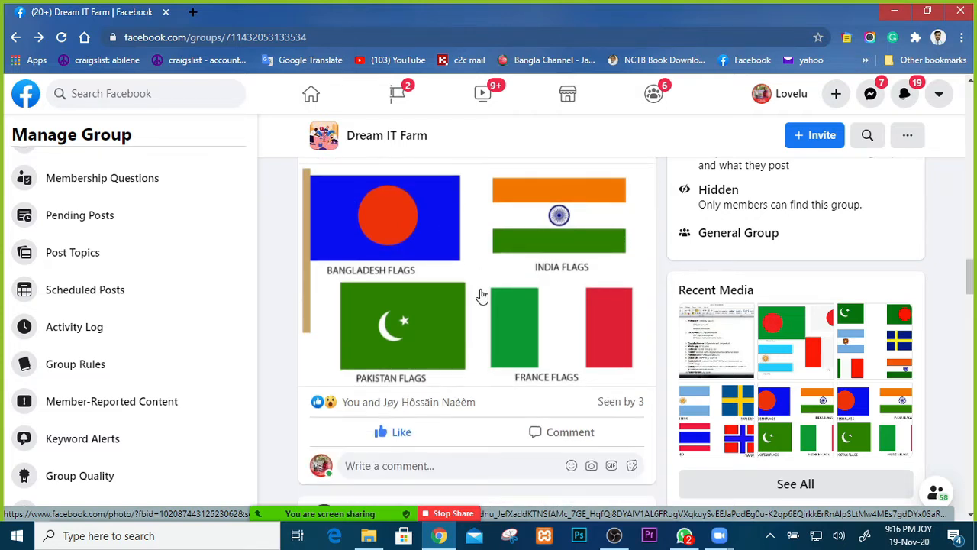
# Look through the older homework posts down to the class -1 H/W assignment and return to the group's cover.
pyautogui.scroll(1, 482, 296)
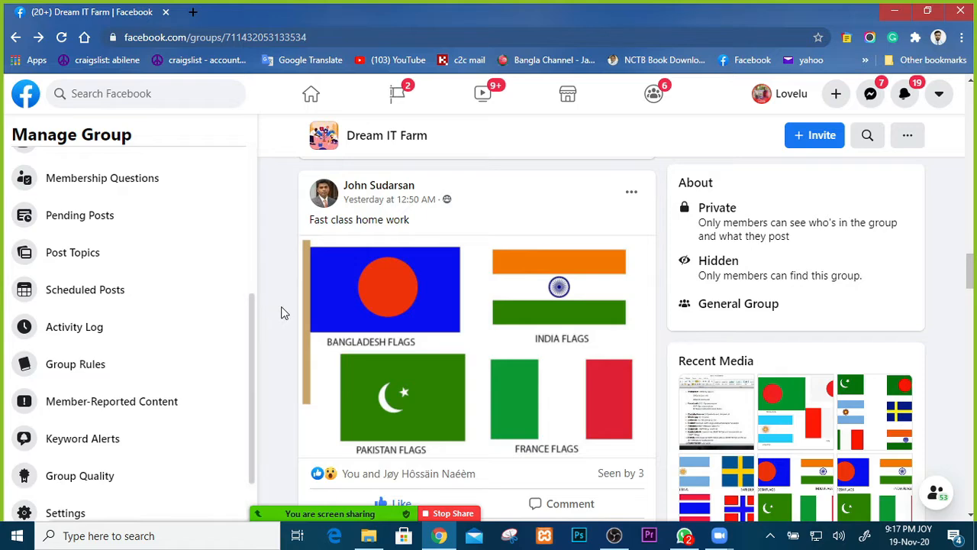
pyautogui.scroll(-1, 375, 301)
pyautogui.scroll(-5, 375, 301)
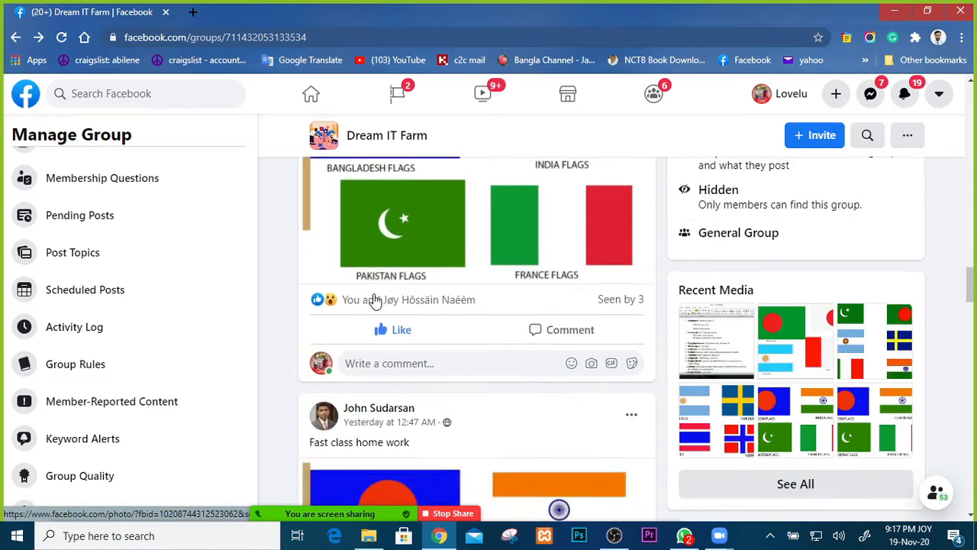
pyautogui.scroll(-4, 375, 301)
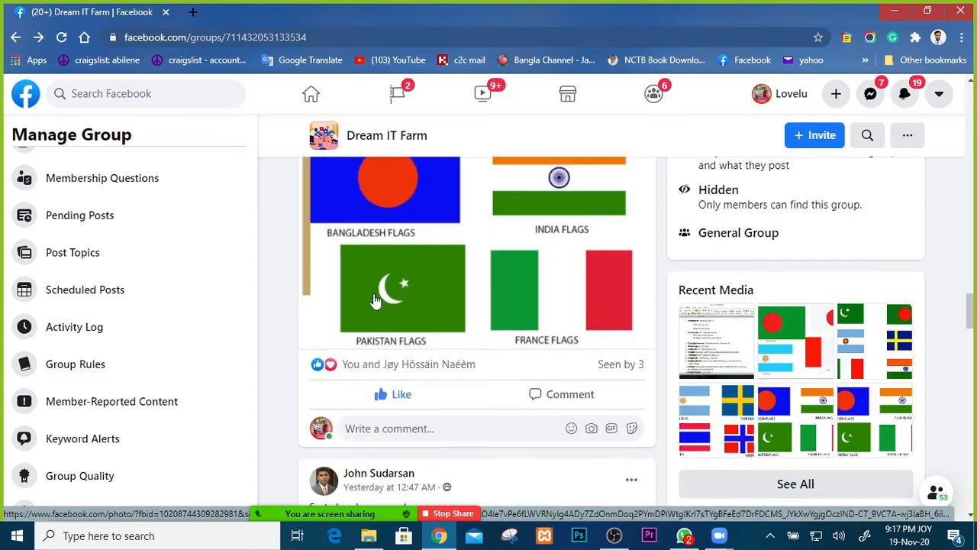
pyautogui.scroll(5, 375, 295)
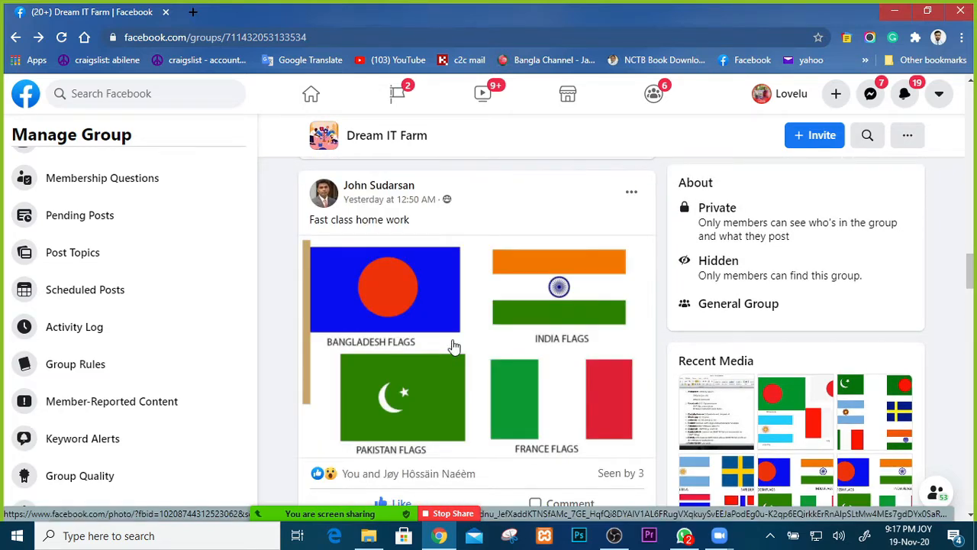
pyautogui.scroll(-3, 375, 294)
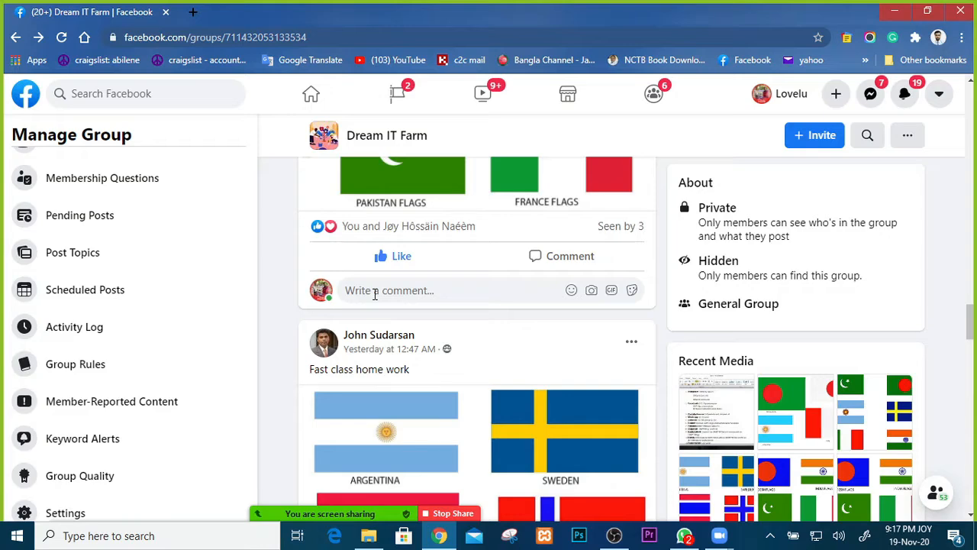
pyautogui.scroll(-10, 375, 294)
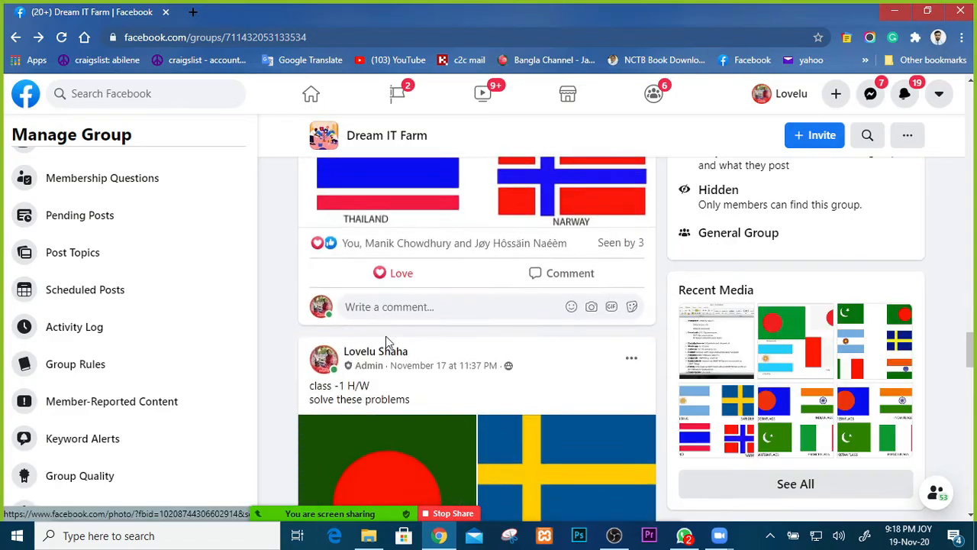
pyautogui.scroll(-8, 432, 350)
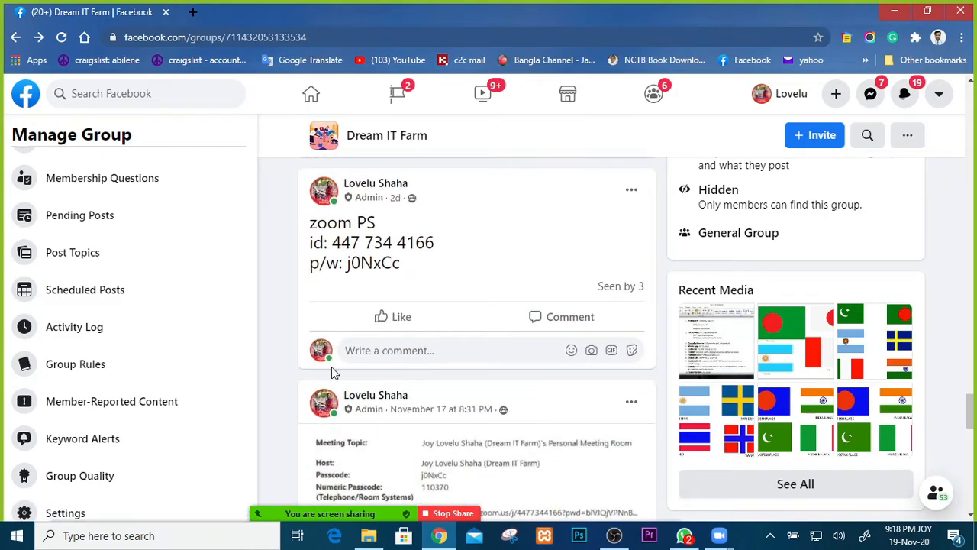
pyautogui.scroll(4, 481, 313)
pyautogui.scroll(10, 496, 306)
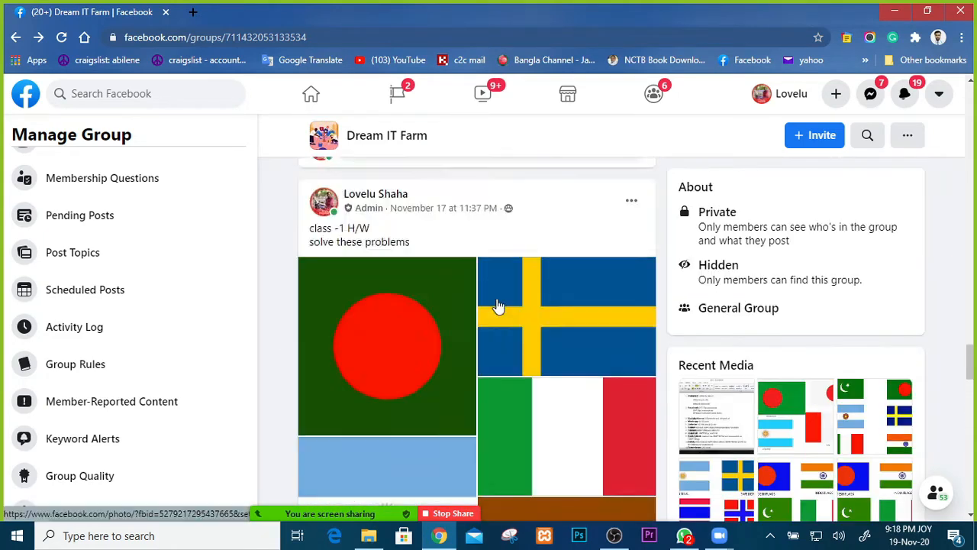
pyautogui.scroll(15, 497, 303)
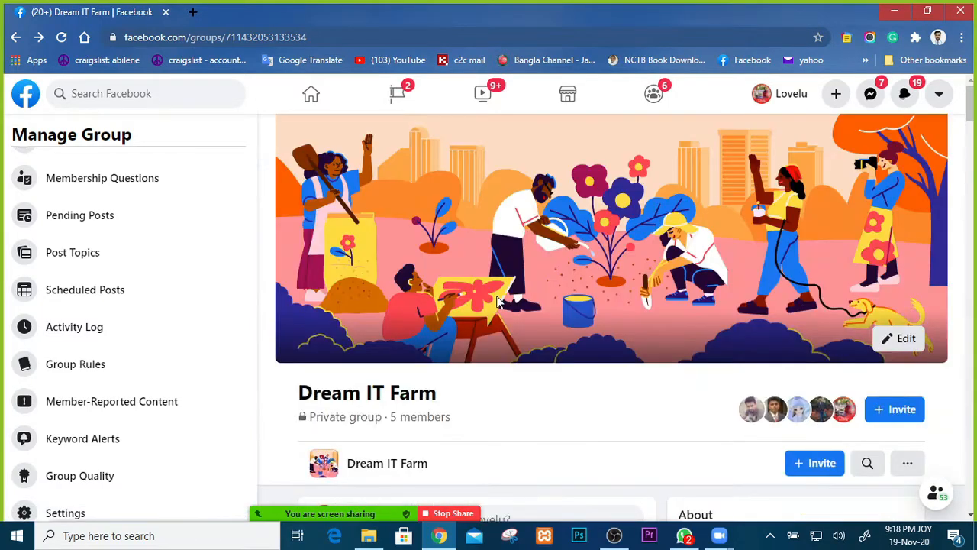
# Minimize the browser and launch Adobe Photoshop CS6 (64 Bit).
pyautogui.click(895, 12)
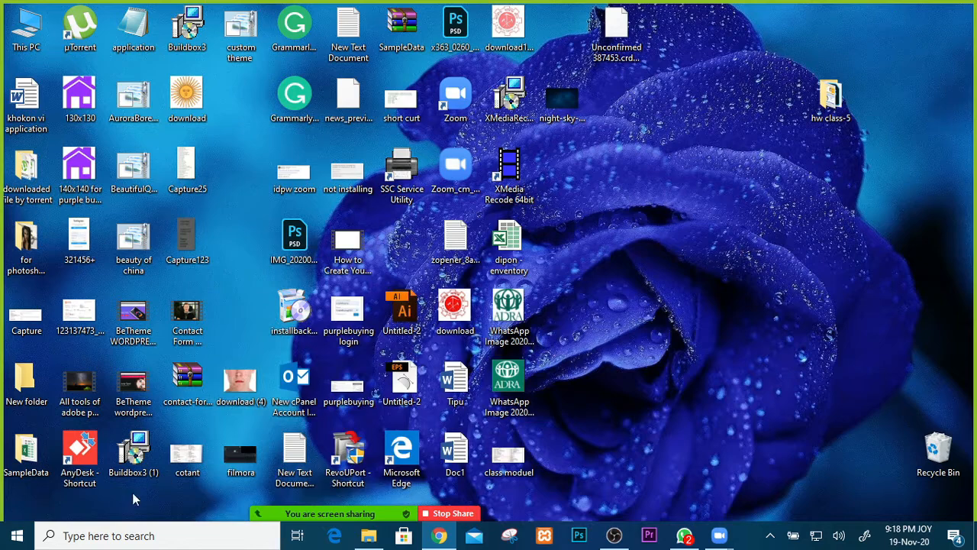
pyautogui.click(17, 535)
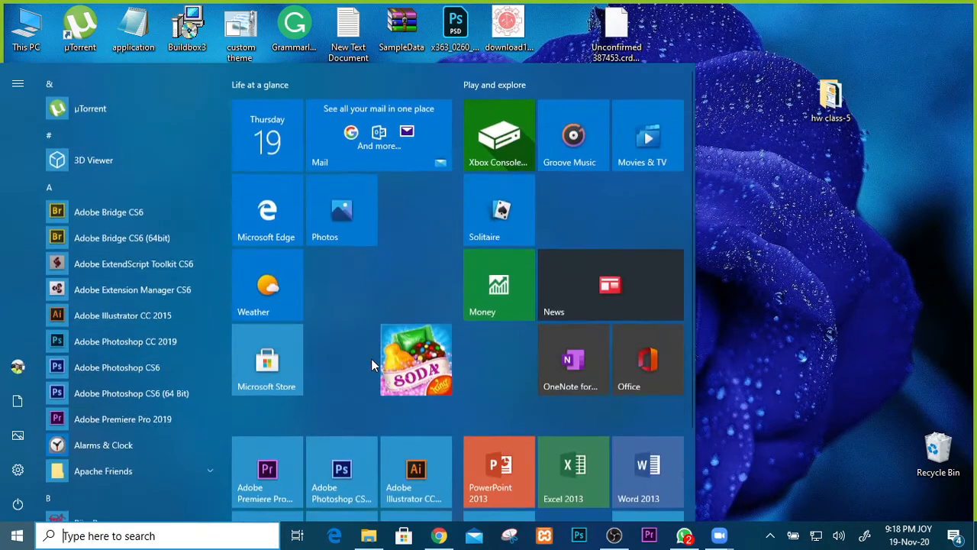
pyautogui.scroll(-2, 382, 374)
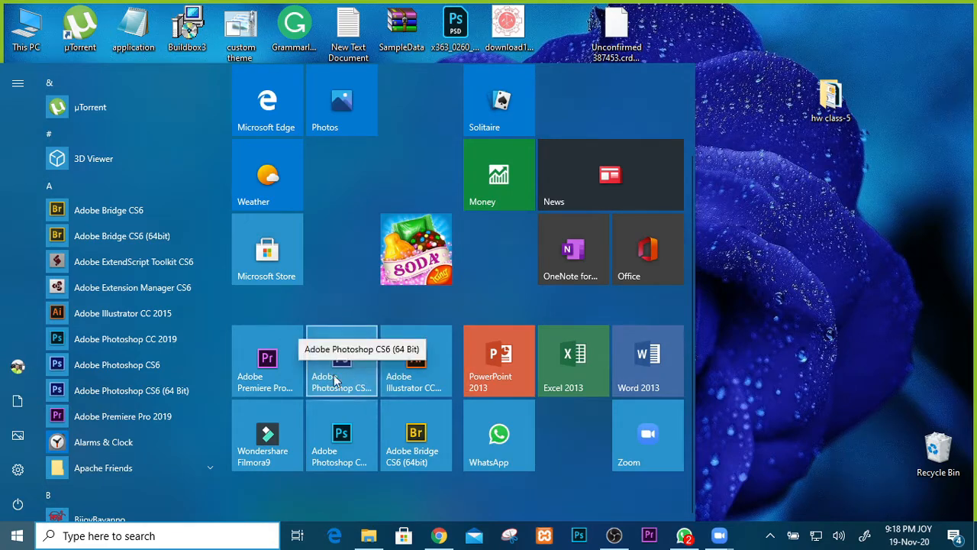
pyautogui.click(344, 364)
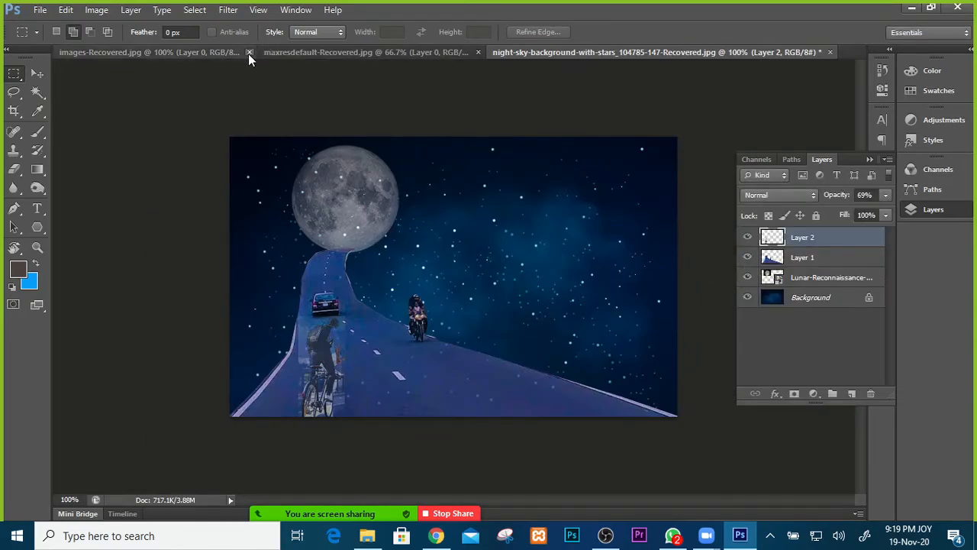
# Close the three recovered images without saving changes and collapse the expanded Layers panel.
pyautogui.click(248, 54)
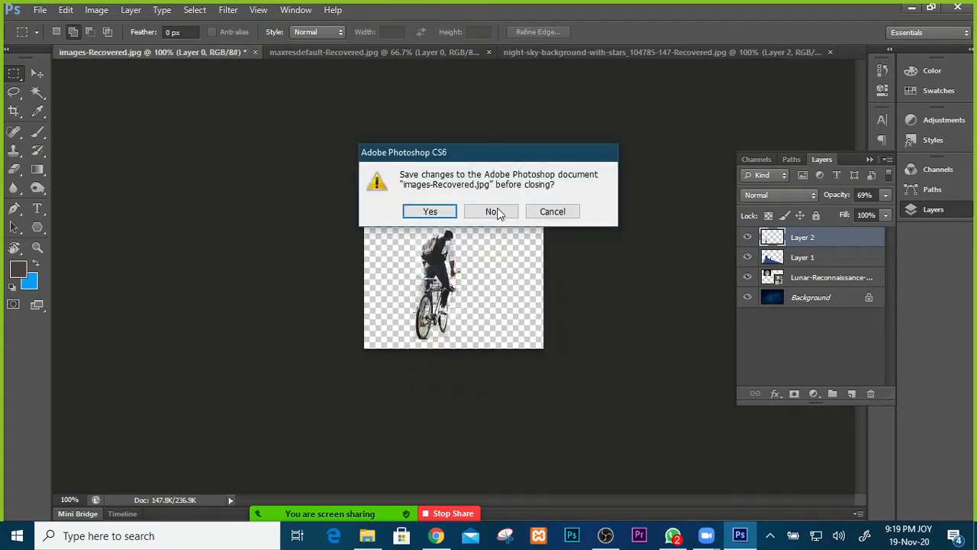
pyautogui.click(496, 213)
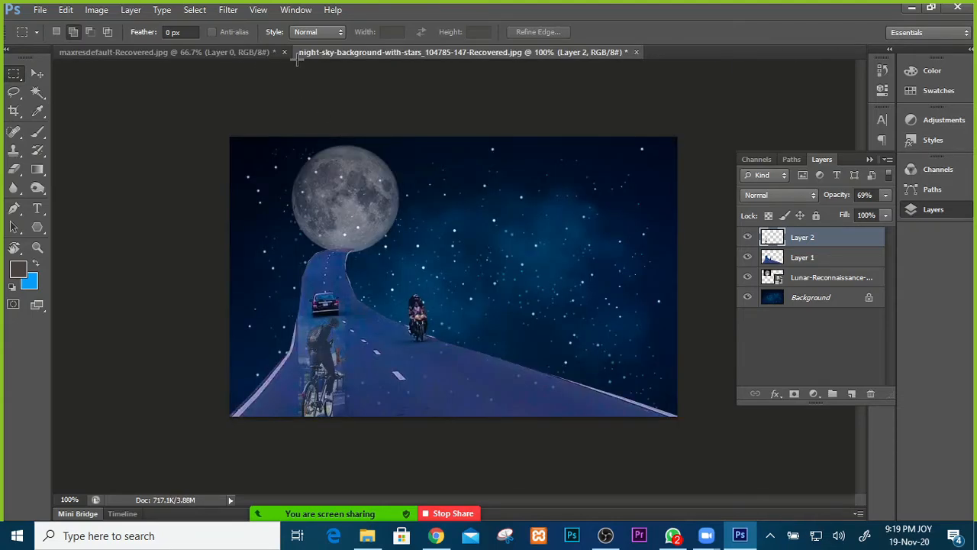
pyautogui.click(284, 51)
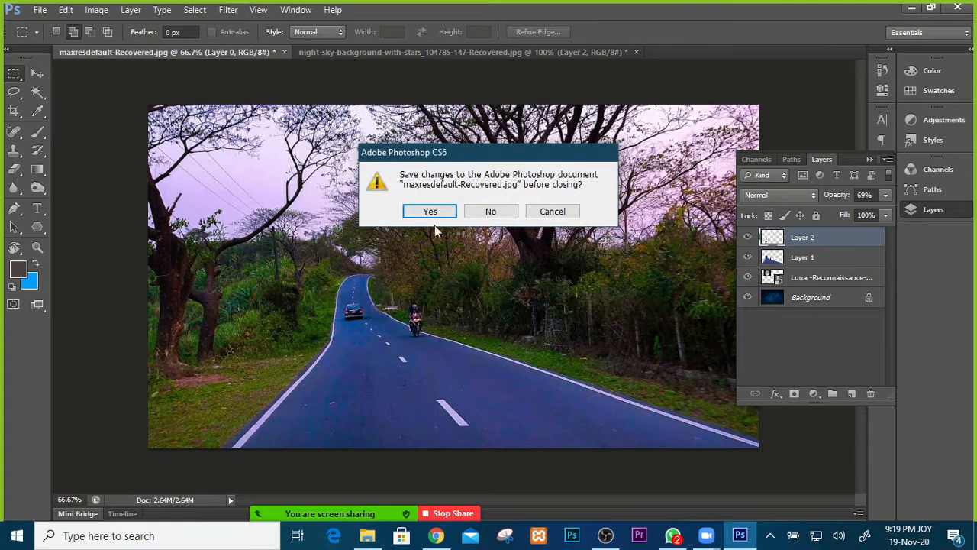
pyautogui.click(494, 212)
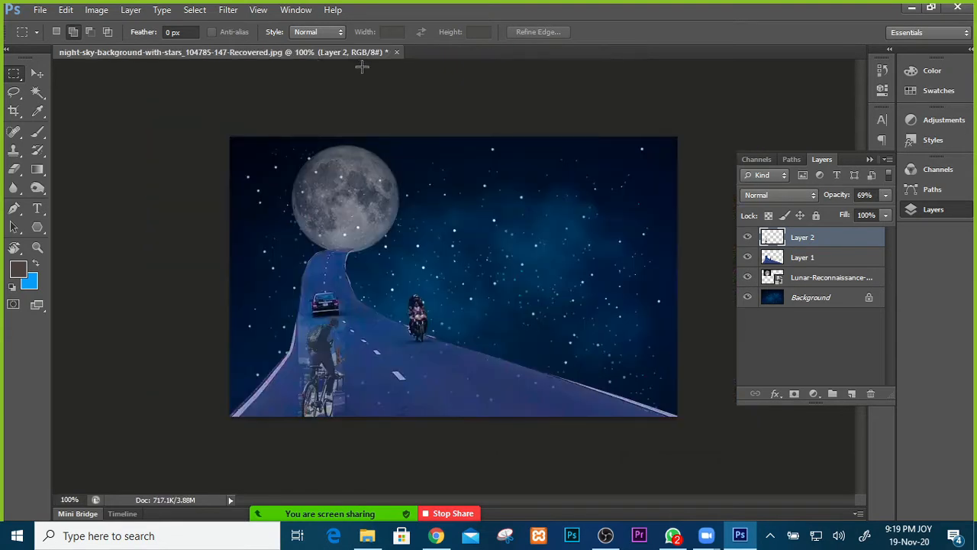
pyautogui.click(396, 52)
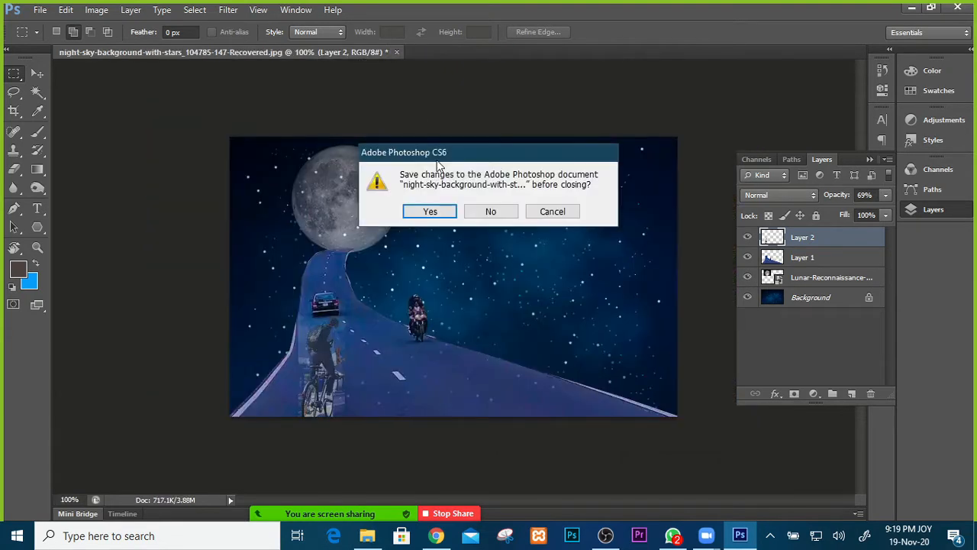
pyautogui.click(490, 211)
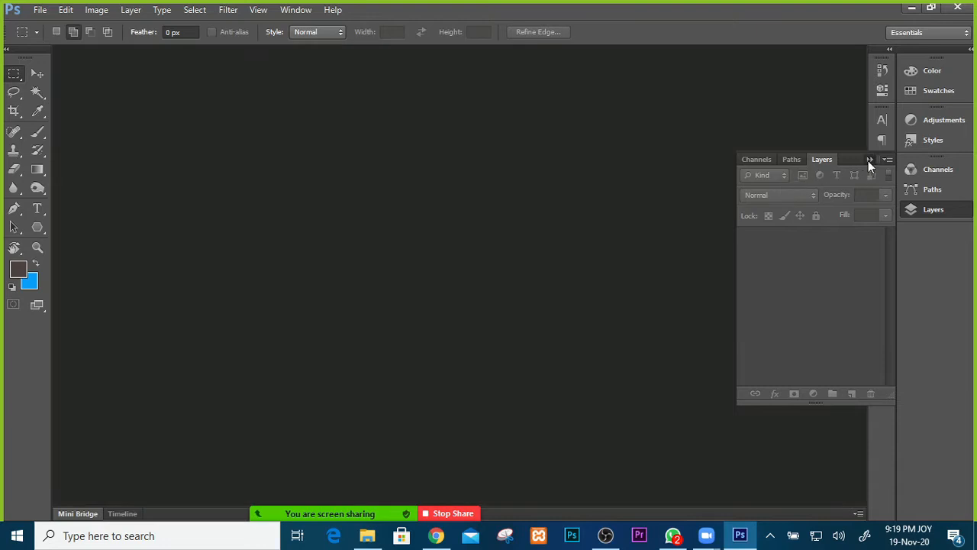
pyautogui.click(869, 158)
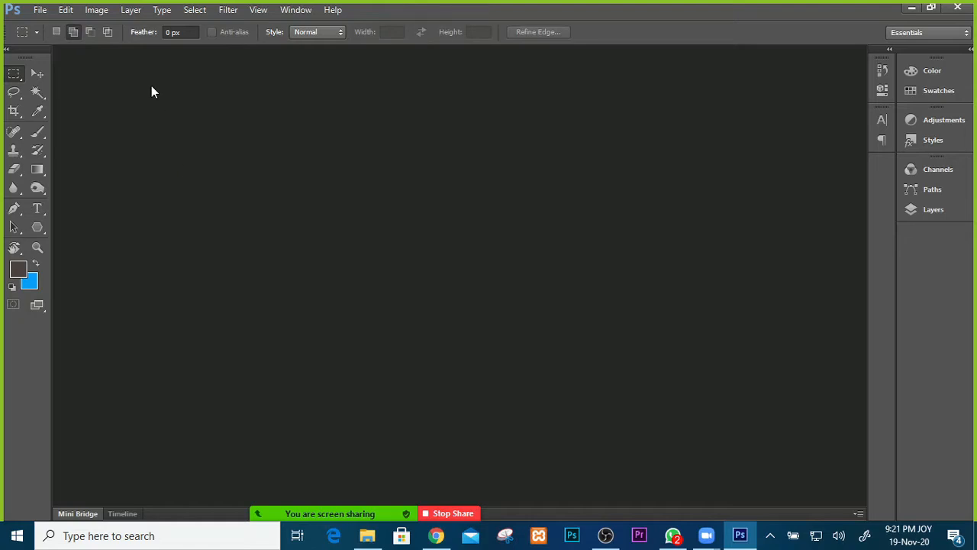
# Create a new document 820 pixels wide and 312 pixels high at 300 pixels/inch.
pyautogui.click(41, 10)
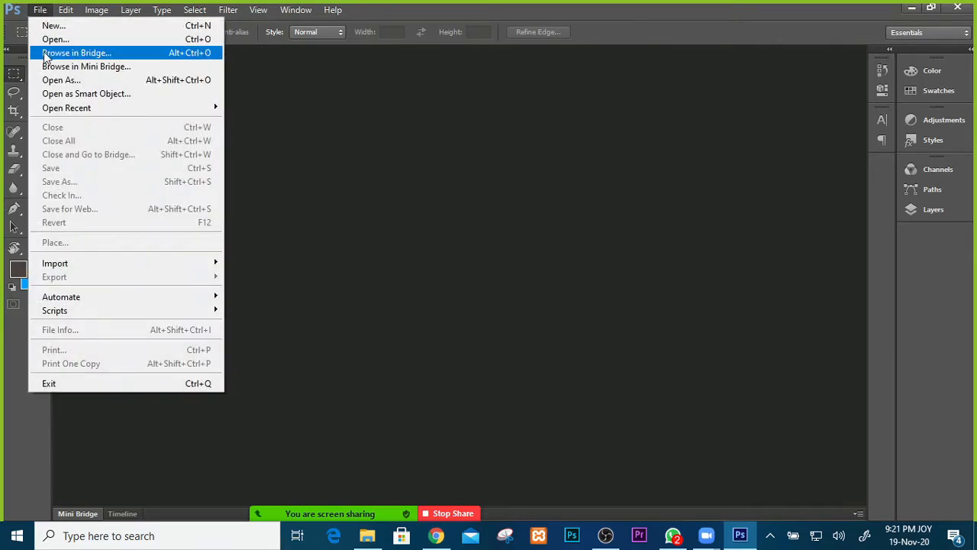
pyautogui.click(61, 26)
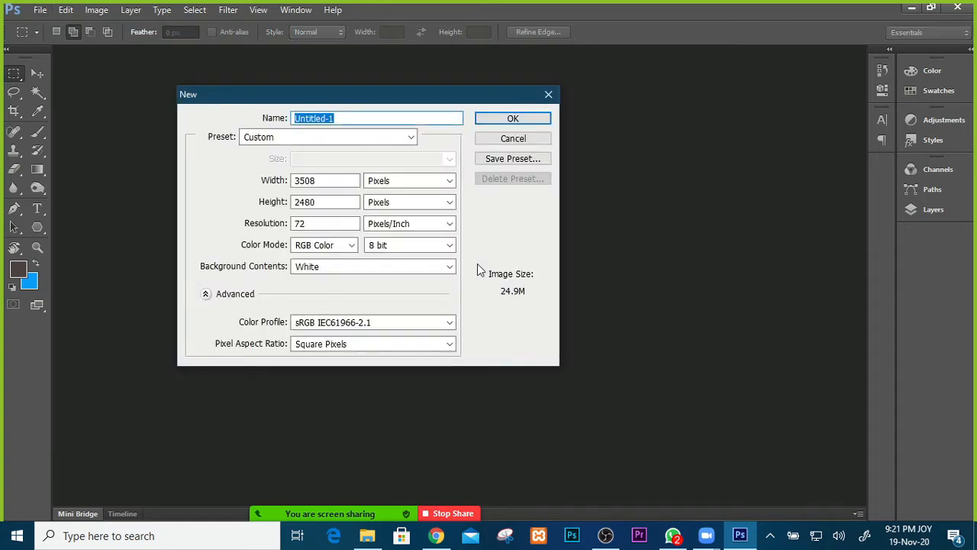
pyautogui.click(326, 180)
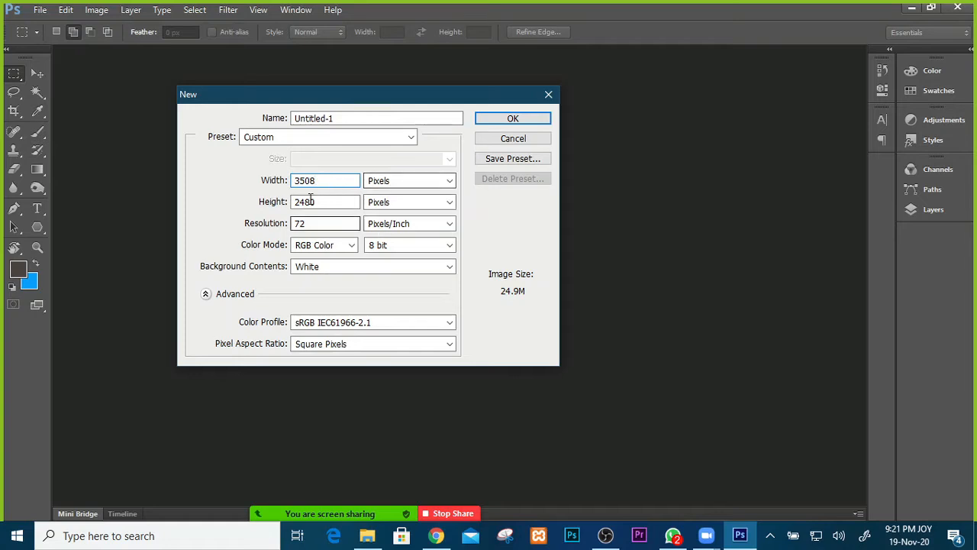
pyautogui.doubleClick(323, 181)
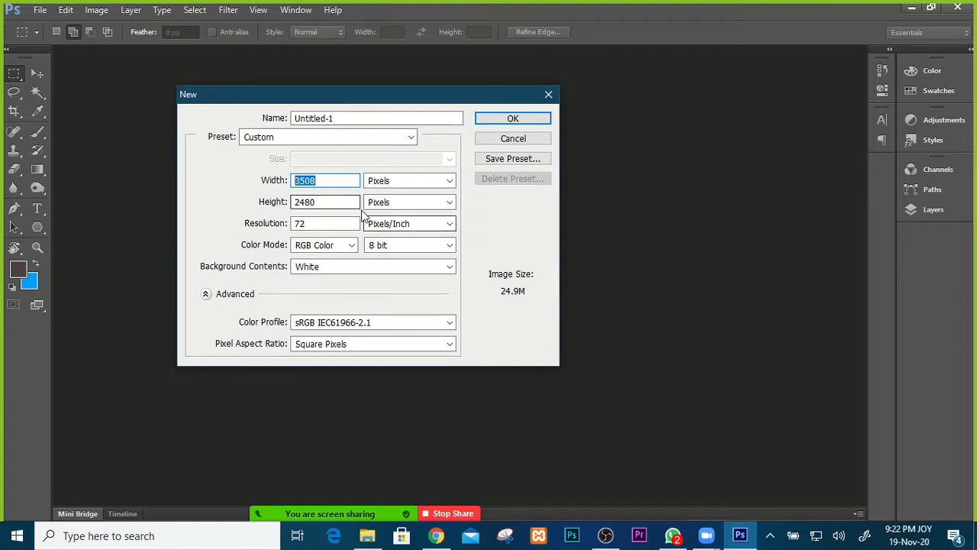
pyautogui.write('820')
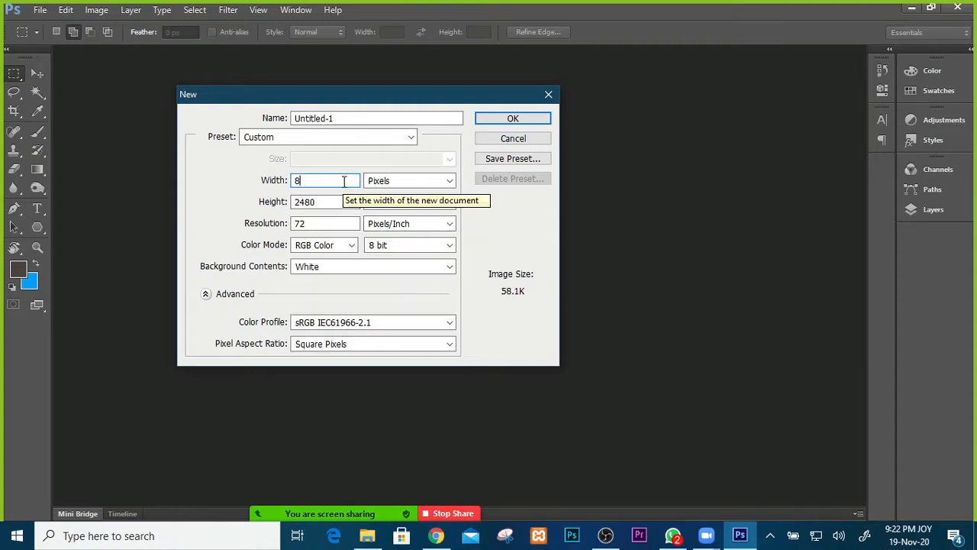
pyautogui.press('Tab')
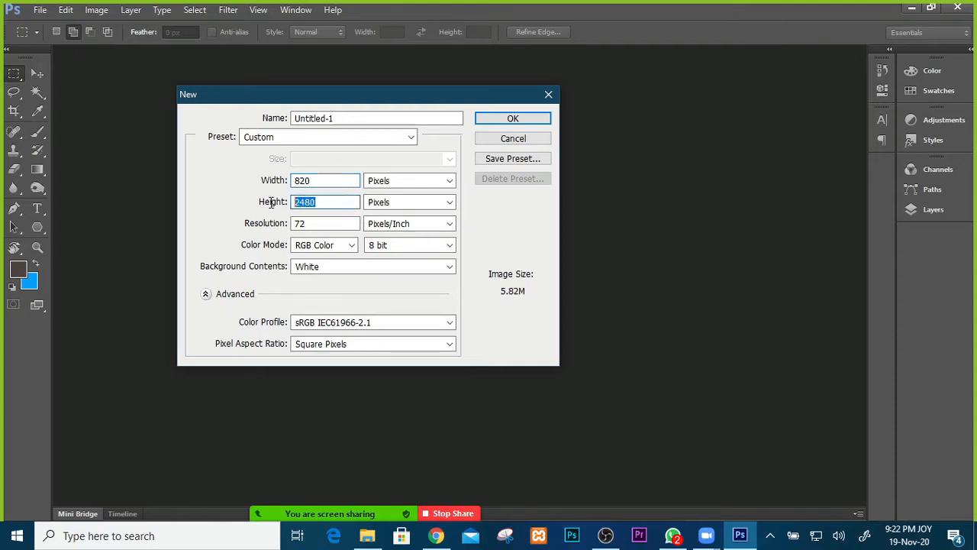
pyautogui.write('312')
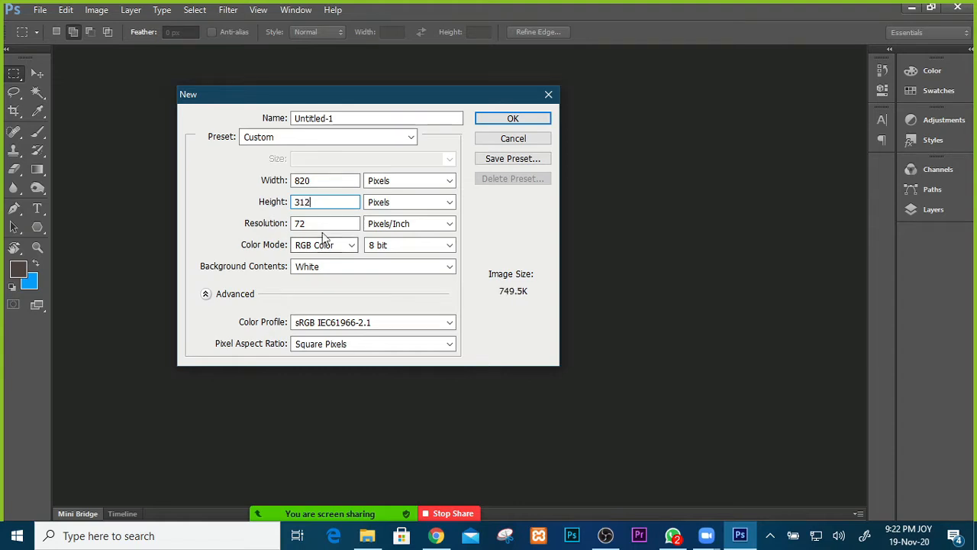
pyautogui.press('Tab')
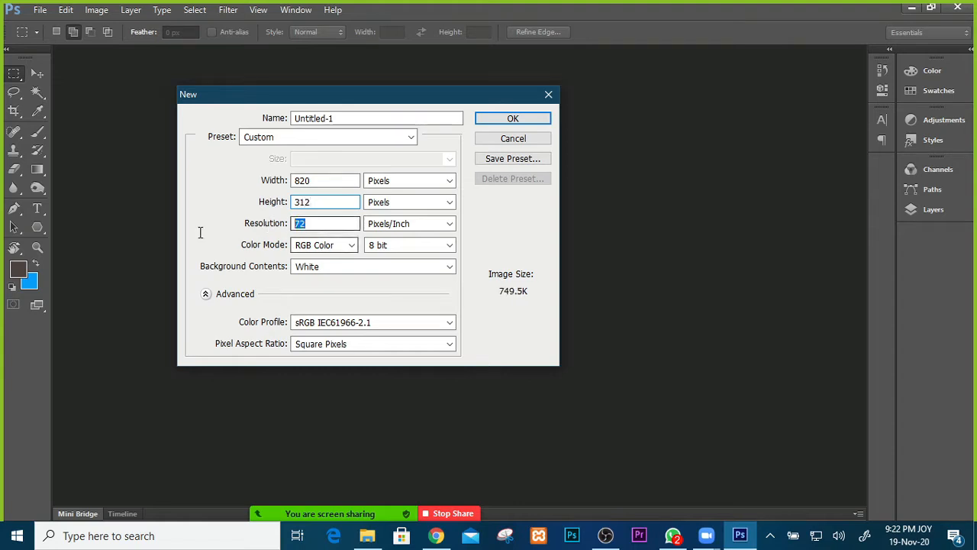
pyautogui.write('300')
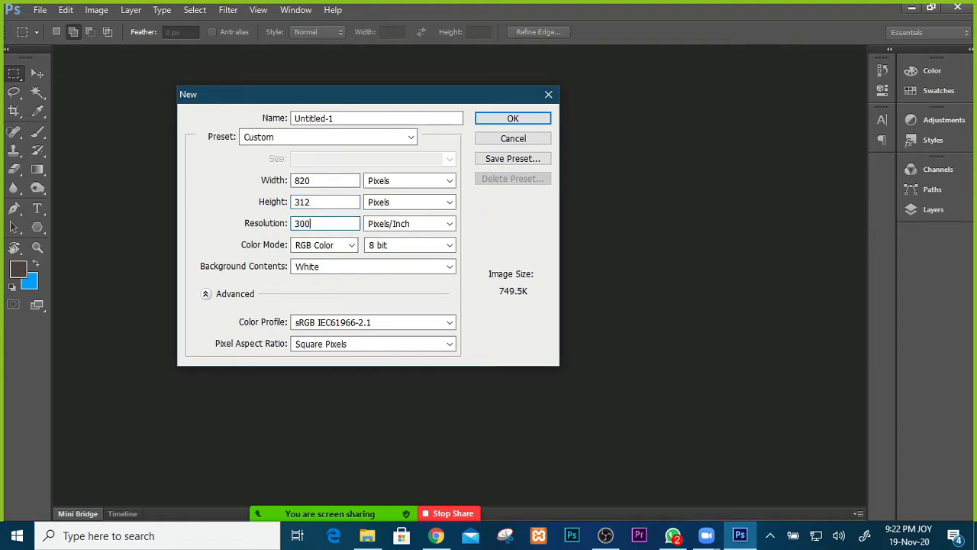
pyautogui.click(496, 120)
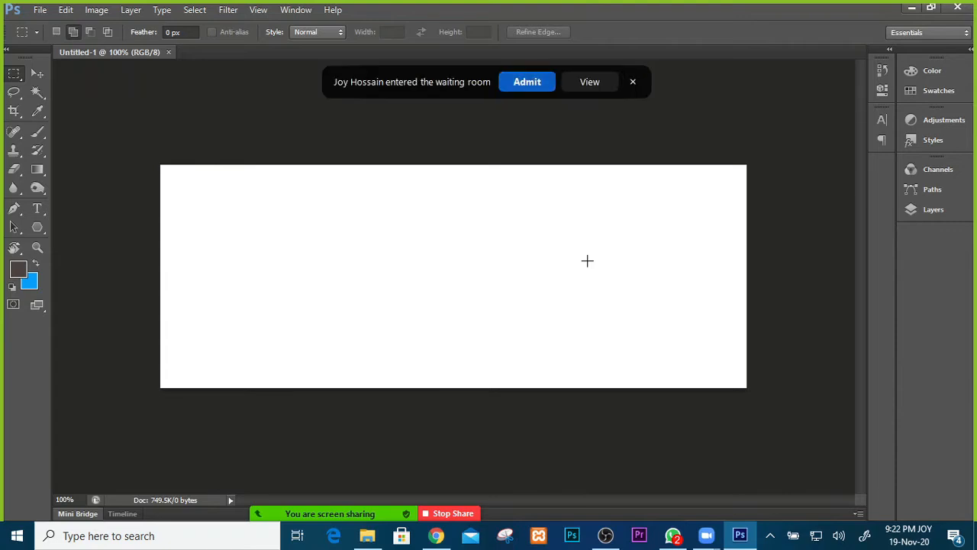
# Admit the waiting participant to the Zoom meeting and list the marquee tool variants.
pyautogui.click(516, 83)
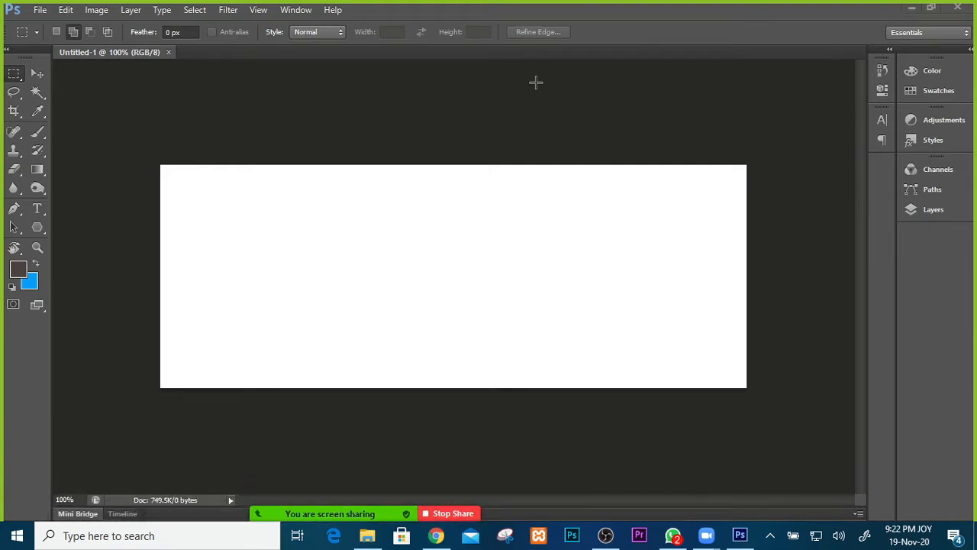
pyautogui.click(13, 80)
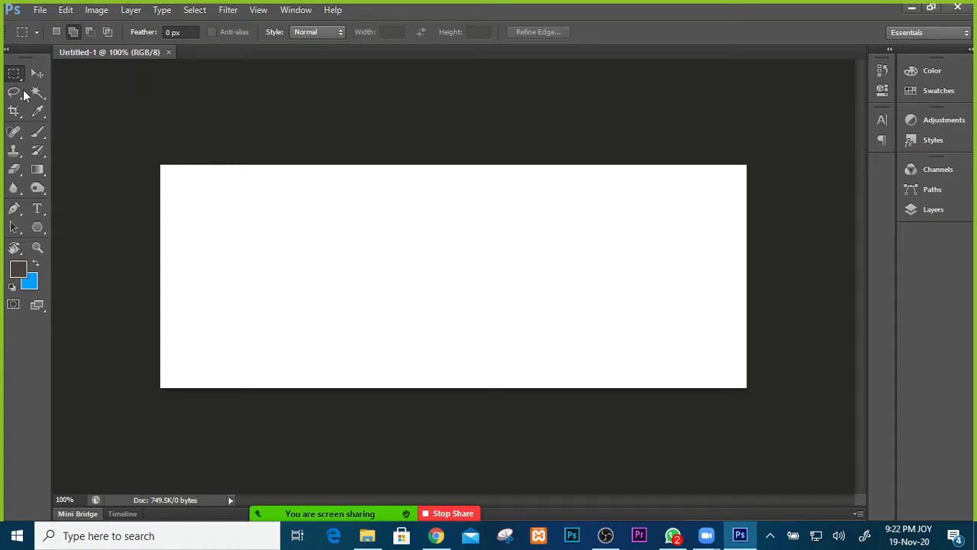
pyautogui.rightClick(21, 83)
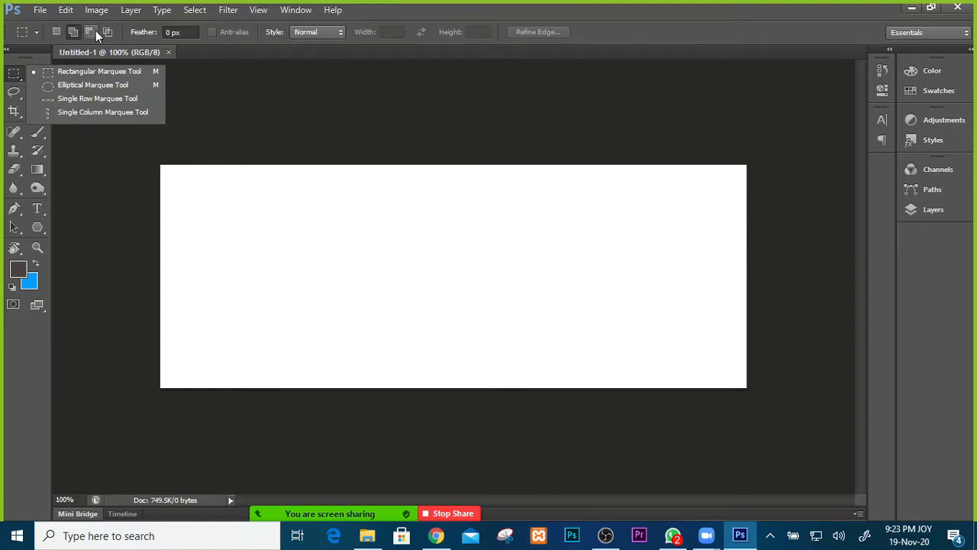
# Circle the marquee's selection mode options with Zoom's freehand Draw annotation and list the marquee tool variants again.
pyautogui.moveTo(495, 519)
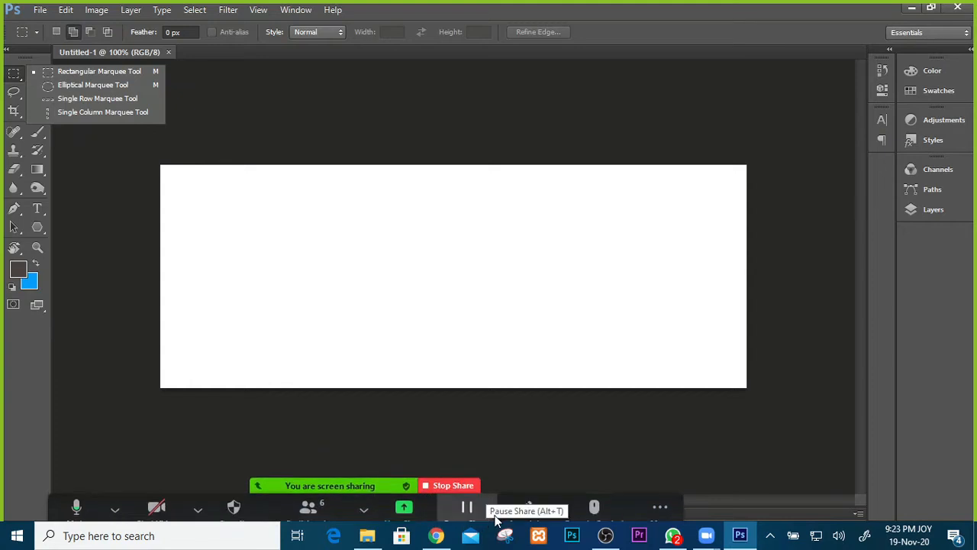
pyautogui.click(526, 506)
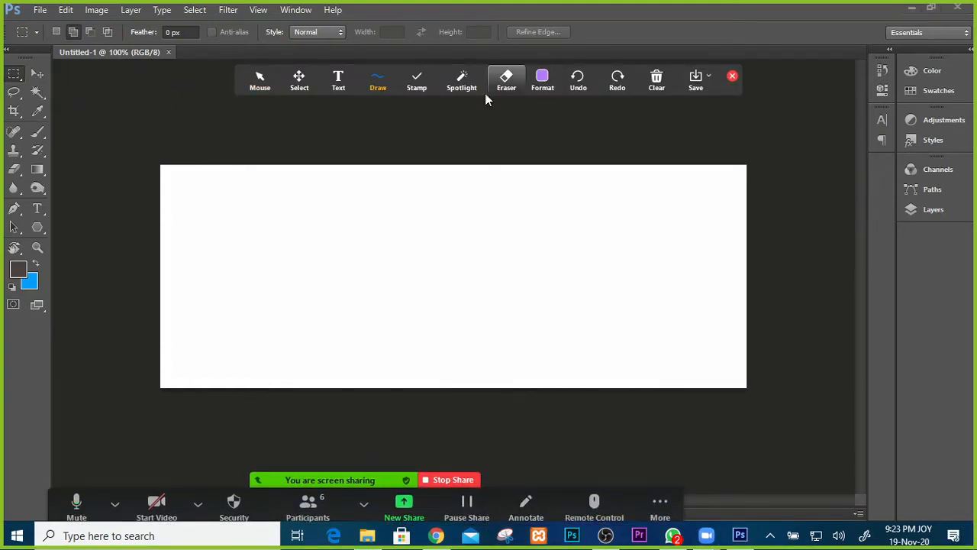
pyautogui.moveTo(374, 87)
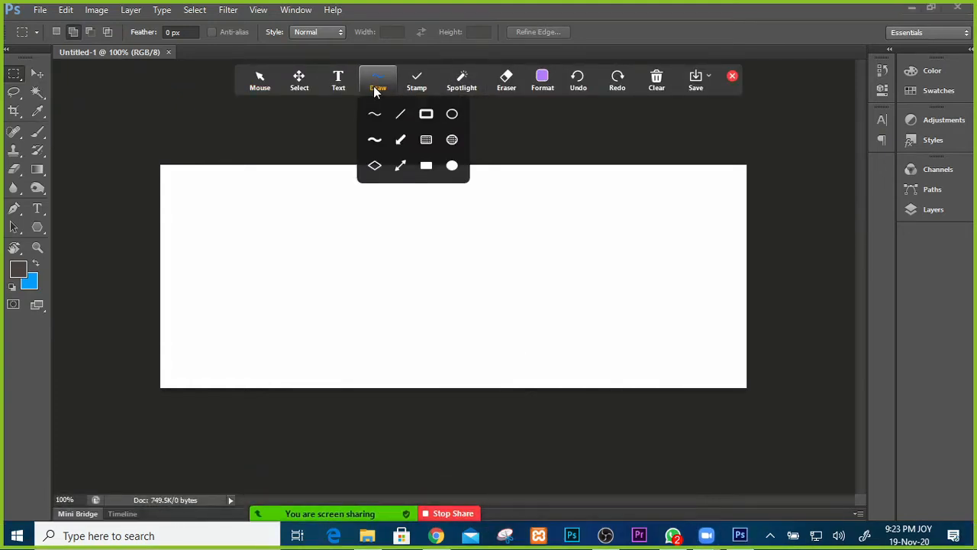
pyautogui.click(375, 114)
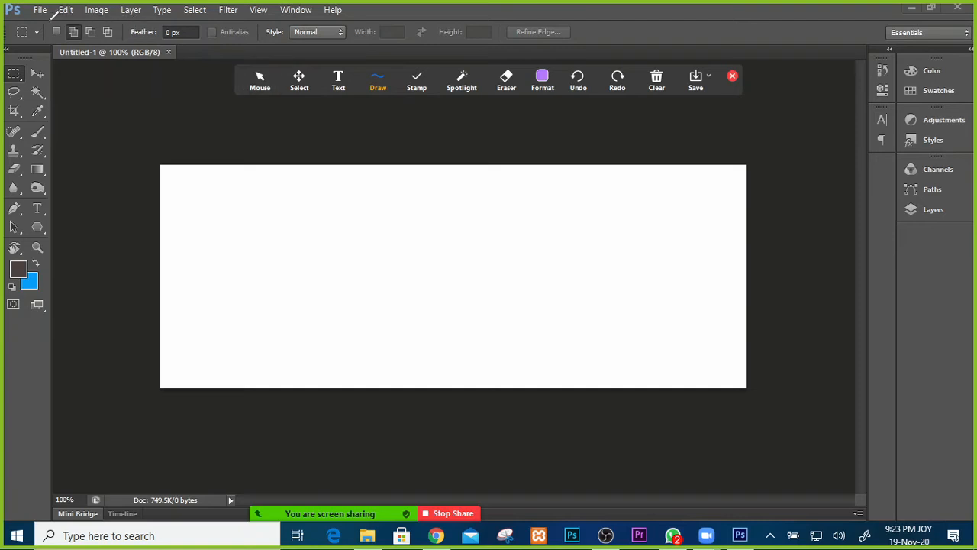
pyautogui.moveTo(50, 18)
pyautogui.mouseDown()
pyautogui.moveTo(49, 38)
pyautogui.moveTo(96, 52)
pyautogui.moveTo(122, 30)
pyautogui.moveTo(96, 15)
pyautogui.moveTo(52, 19)
pyautogui.mouseUp()
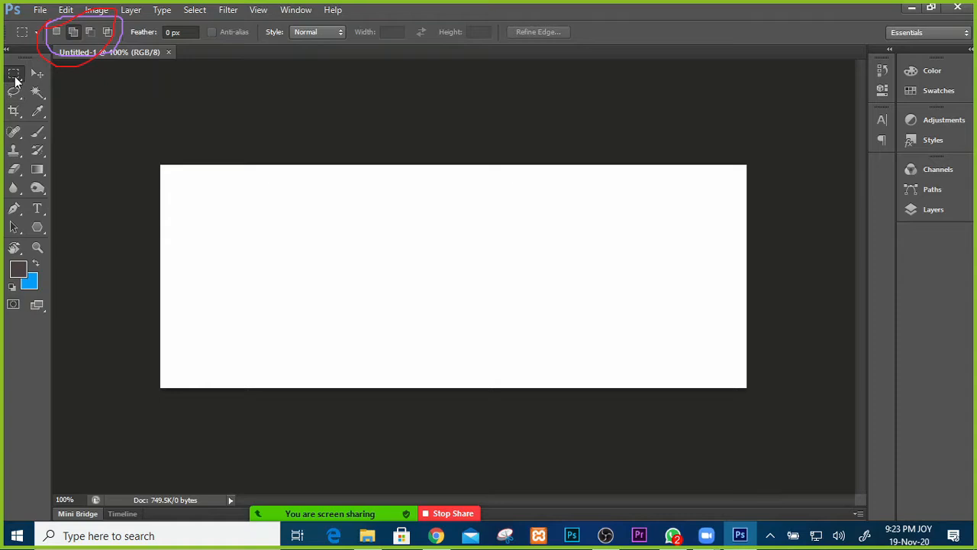
pyautogui.rightClick(15, 77)
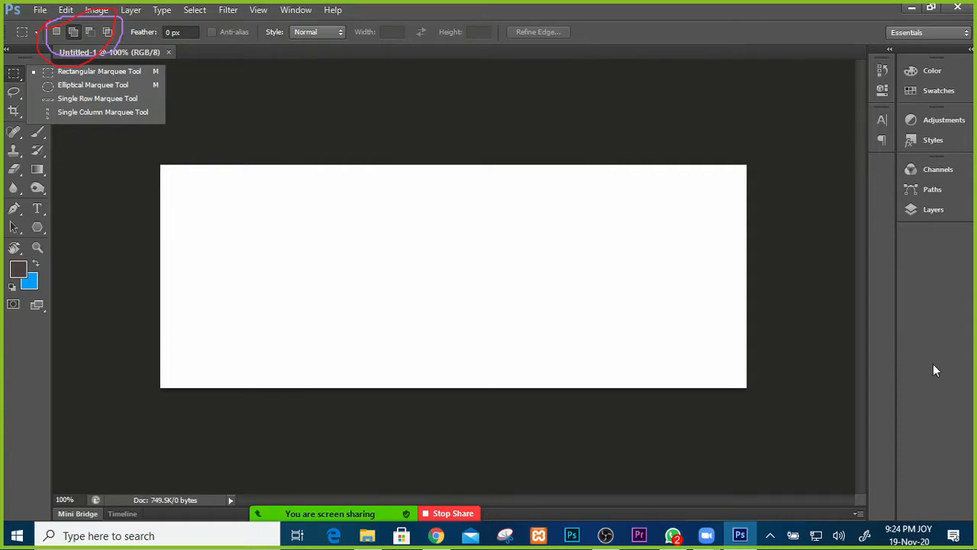
# Expand the collapsed panel dock to show the Swatches, Adjustments and Layers panels in full.
pyautogui.click(932, 191)
pyautogui.click(932, 210)
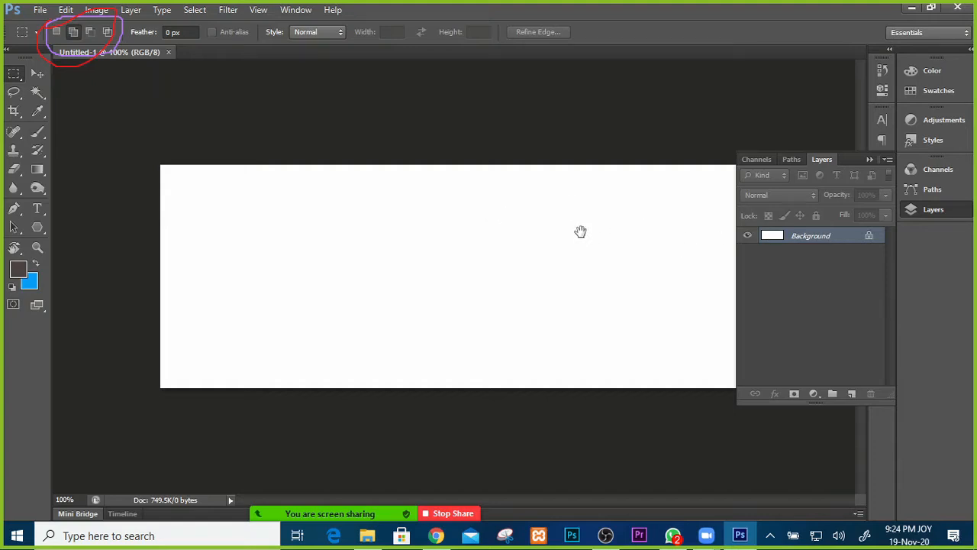
pyautogui.click(868, 160)
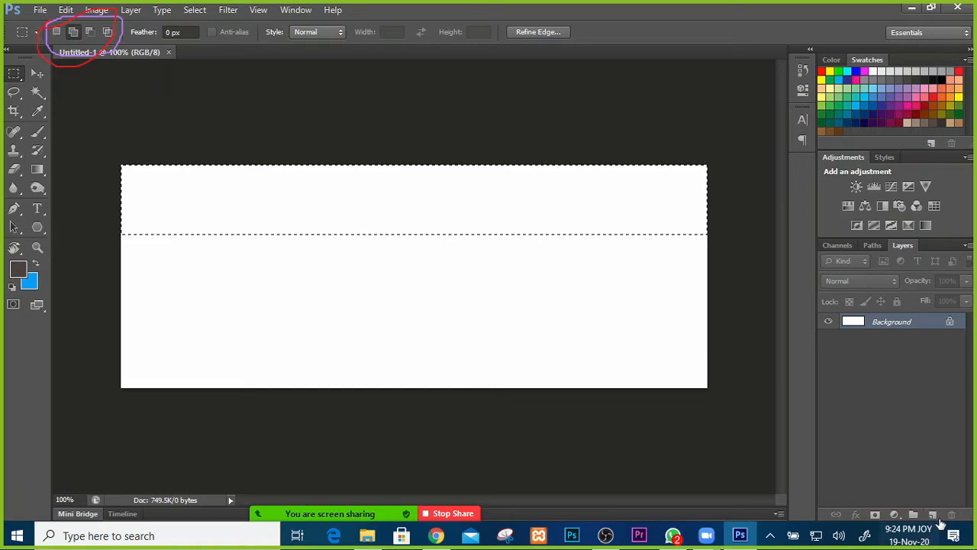
# Fill a full-width marquee strip along the canvas's top edge with the blue background color on a new layer and deselect.
pyautogui.click(931, 514)
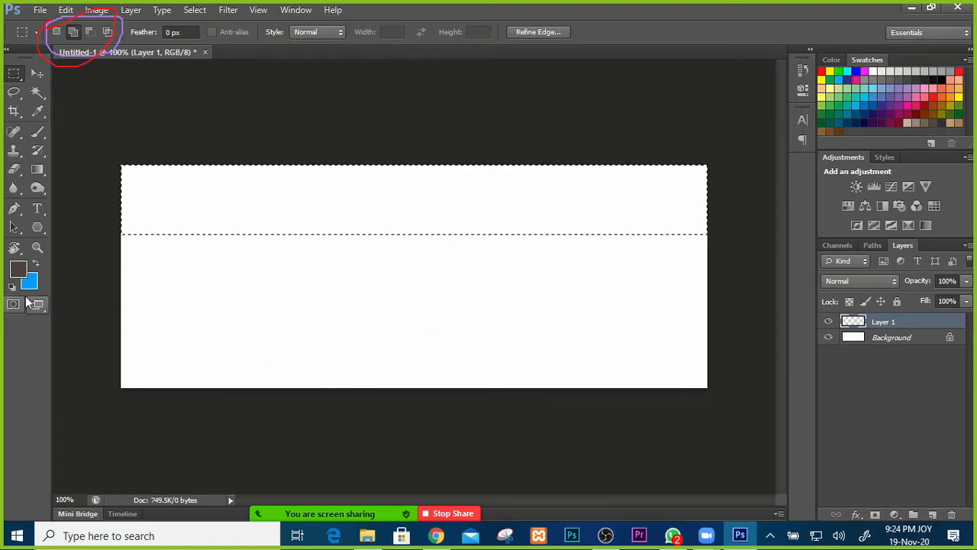
pyautogui.hotkey('ctrl', 'BackSpace')
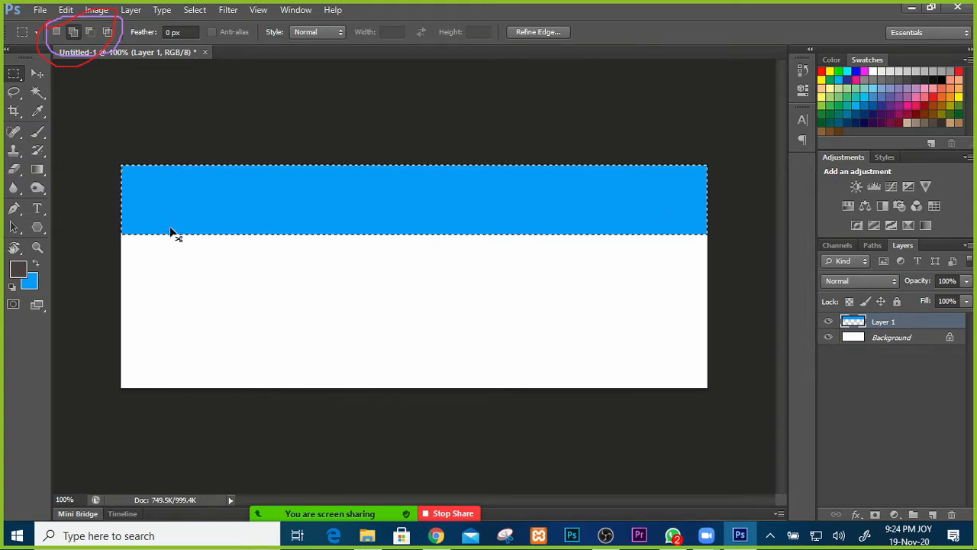
pyautogui.hotkey('ctrl', 'd')
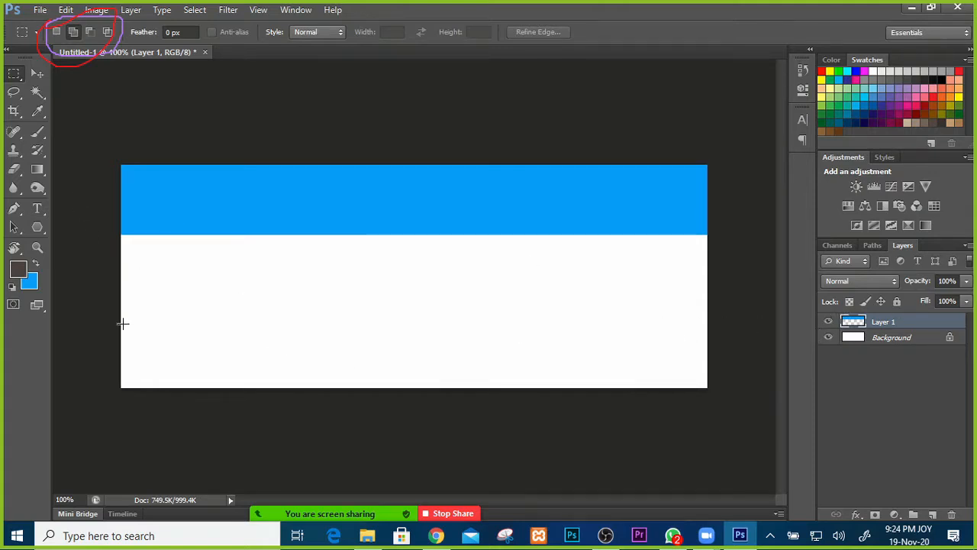
# Select a full-width strip along the canvas's bottom edge, fill it with the blue background color on a new layer and deselect.
pyautogui.moveTo(120, 335); pyautogui.dragTo(729, 388)
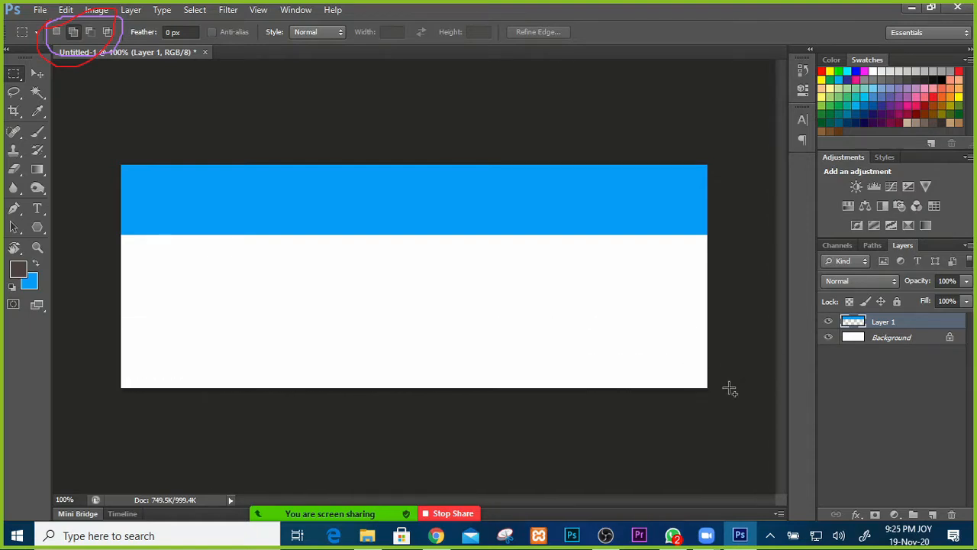
pyautogui.click(931, 514)
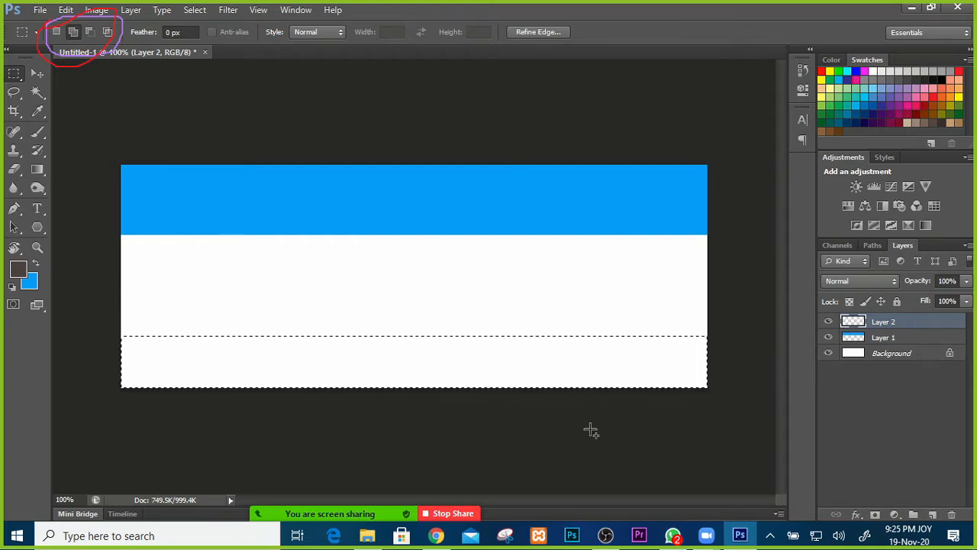
pyautogui.hotkey('ctrl', 'BackSpace')
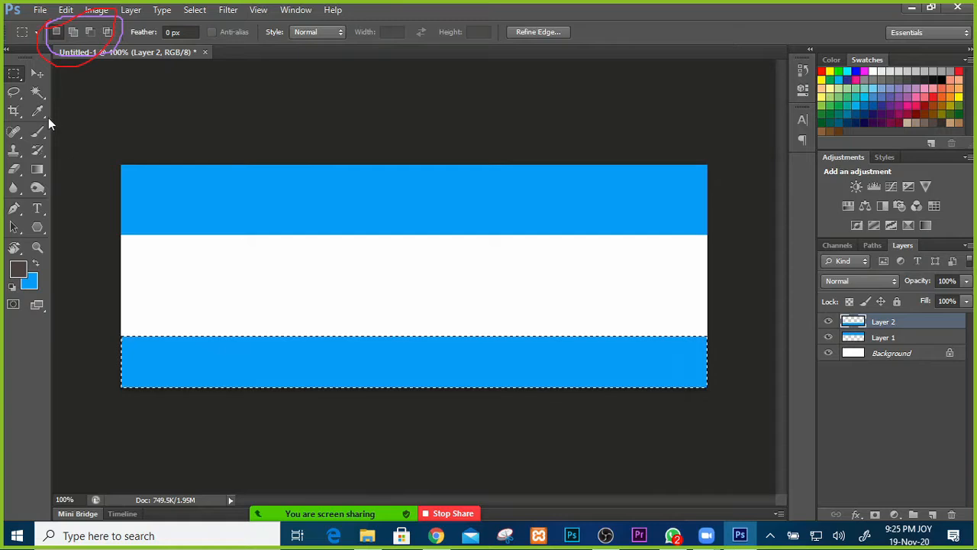
pyautogui.rightClick(296, 348)
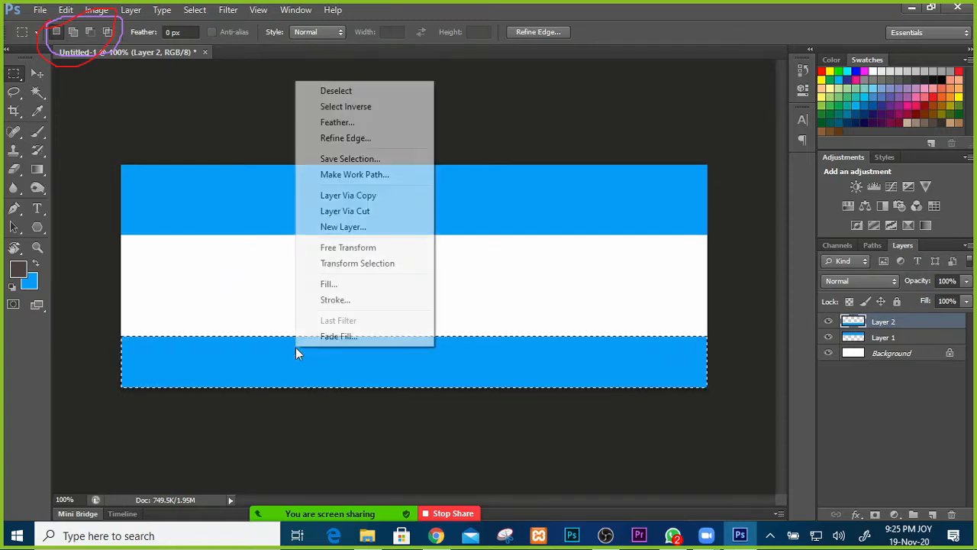
pyautogui.click(336, 91)
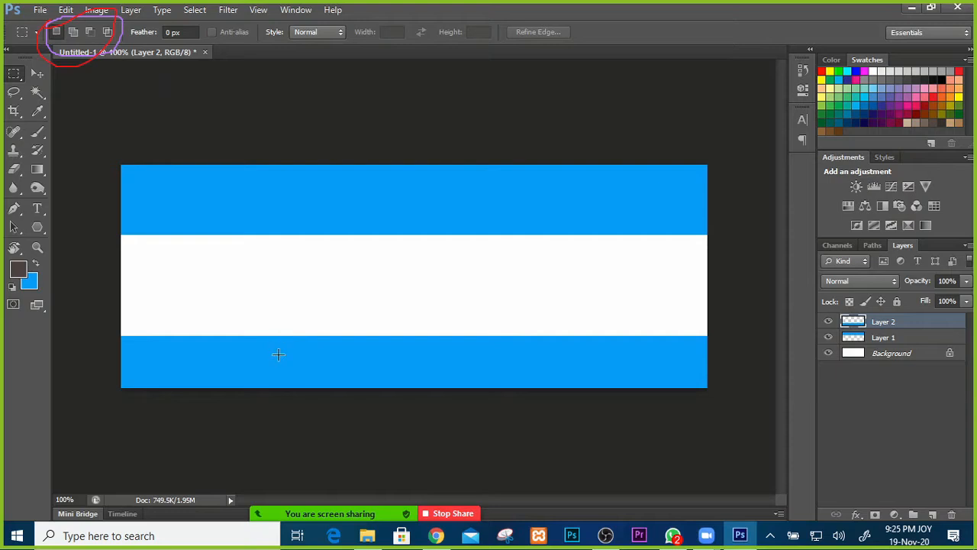
# Show the Move tool's transform controls and stretch the bottom blue strip upward to about 130% of its height.
pyautogui.click(34, 75)
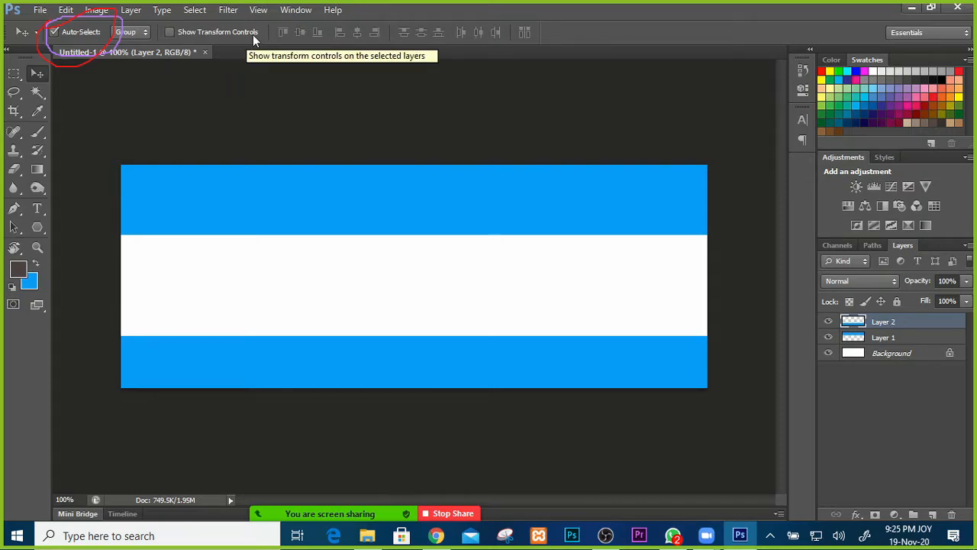
pyautogui.click(168, 33)
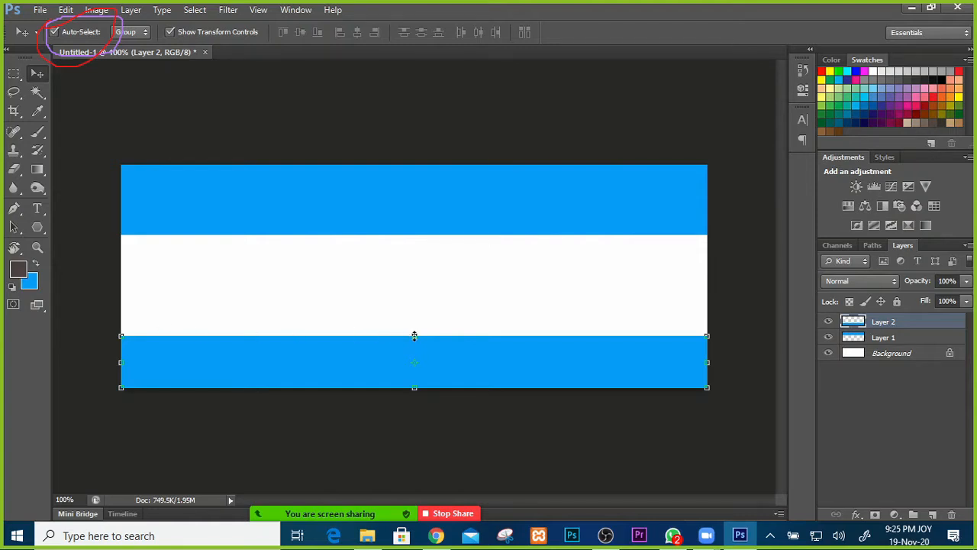
pyautogui.moveTo(414, 336)
pyautogui.mouseDown()
pyautogui.moveTo(414, 314)
pyautogui.moveTo(414, 361)
pyautogui.moveTo(410, 320)
pyautogui.mouseUp()
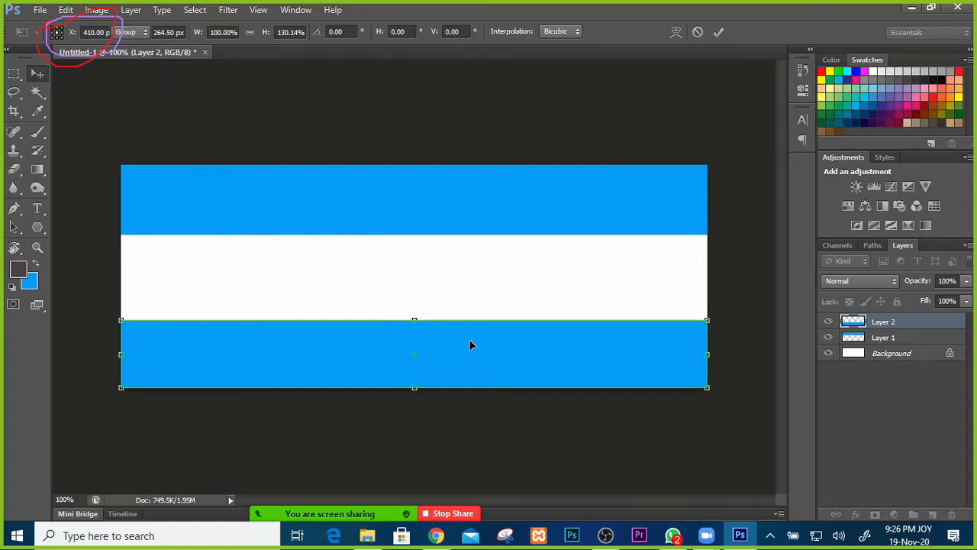
pyautogui.press('Return')
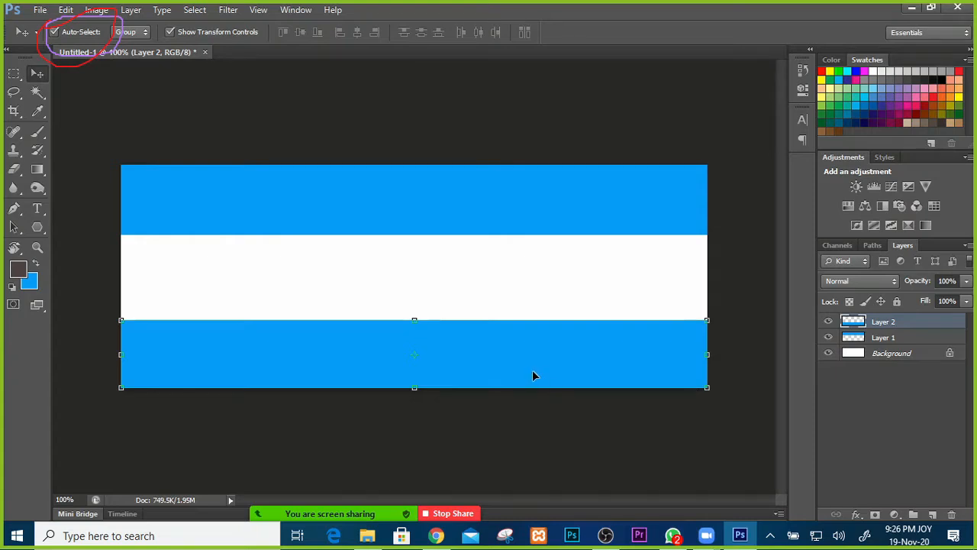
# Hide the transform controls and delete both blue strip layers, Layer 2 and Layer 1.
pyautogui.click(171, 32)
pyautogui.moveTo(869, 321); pyautogui.dragTo(954, 515)
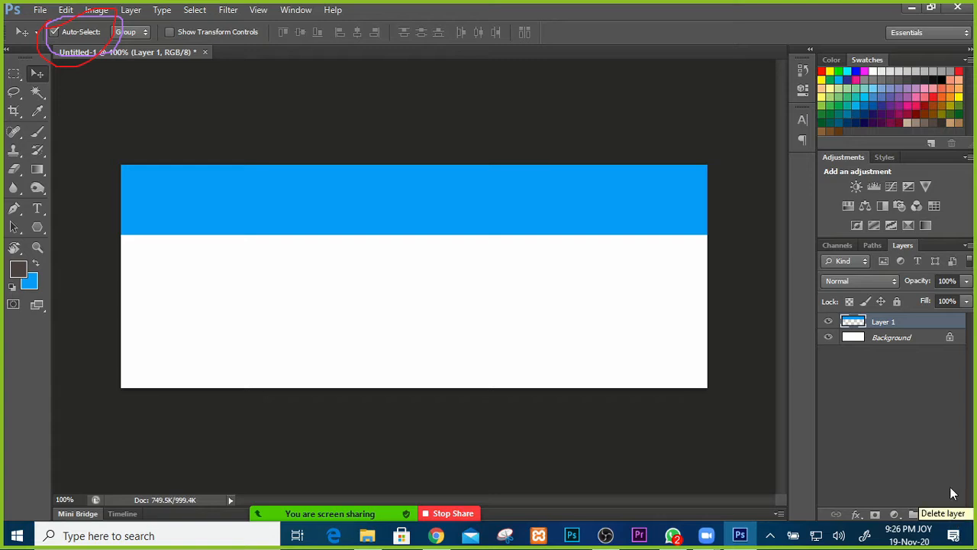
pyautogui.moveTo(883, 326); pyautogui.dragTo(952, 513)
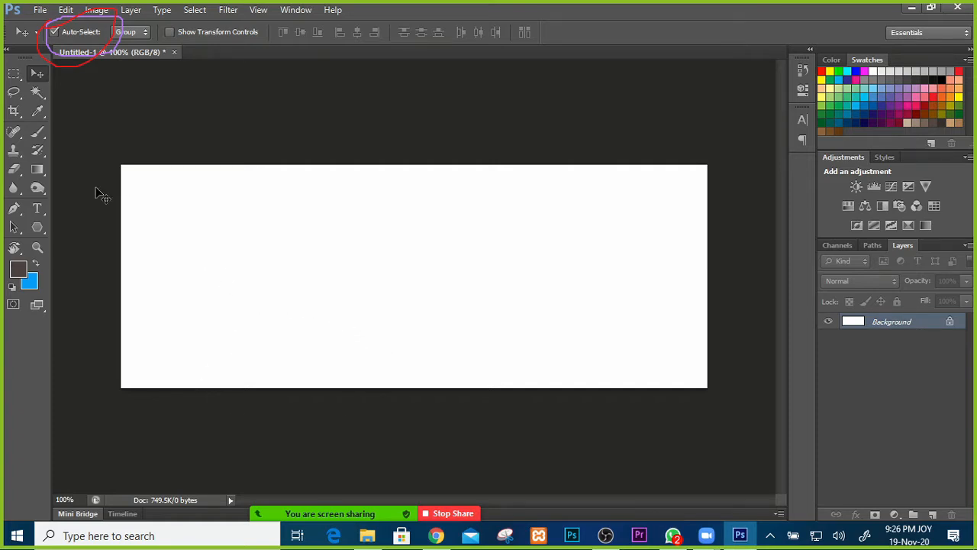
# Select a full-width marquee strip along the canvas's top edge, fill it with the blue background color directly on the Background, and deselect.
pyautogui.click(13, 74)
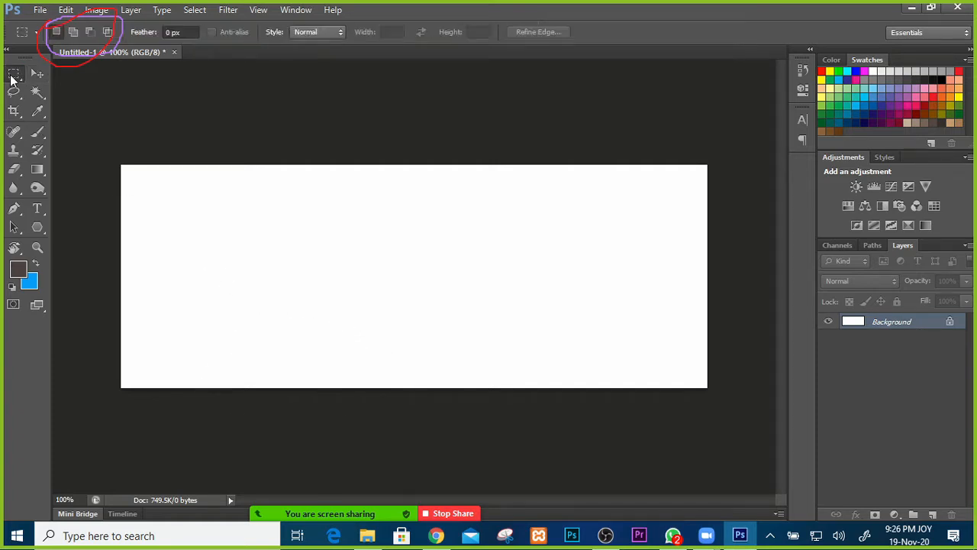
pyautogui.moveTo(120, 164); pyautogui.dragTo(707, 230)
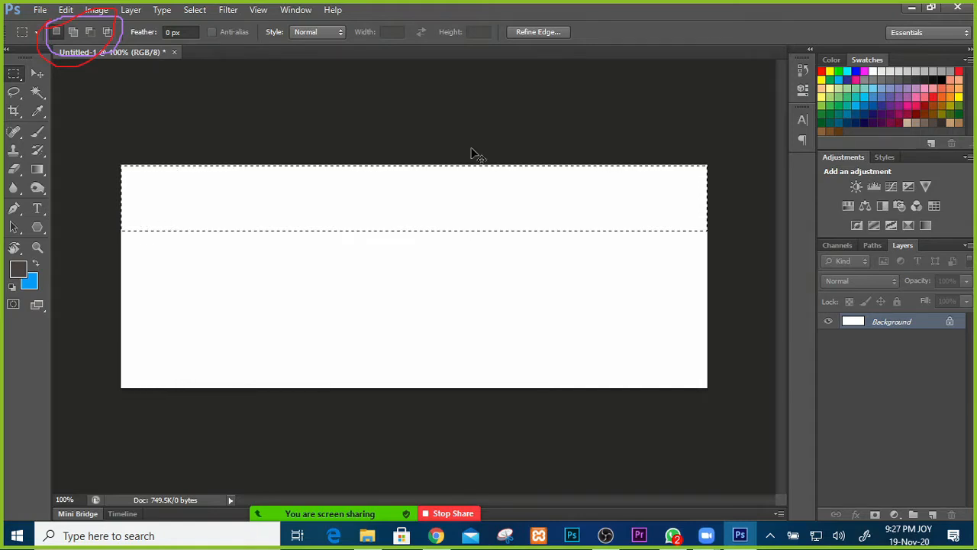
pyautogui.hotkey('ctrl', 'BackSpace')
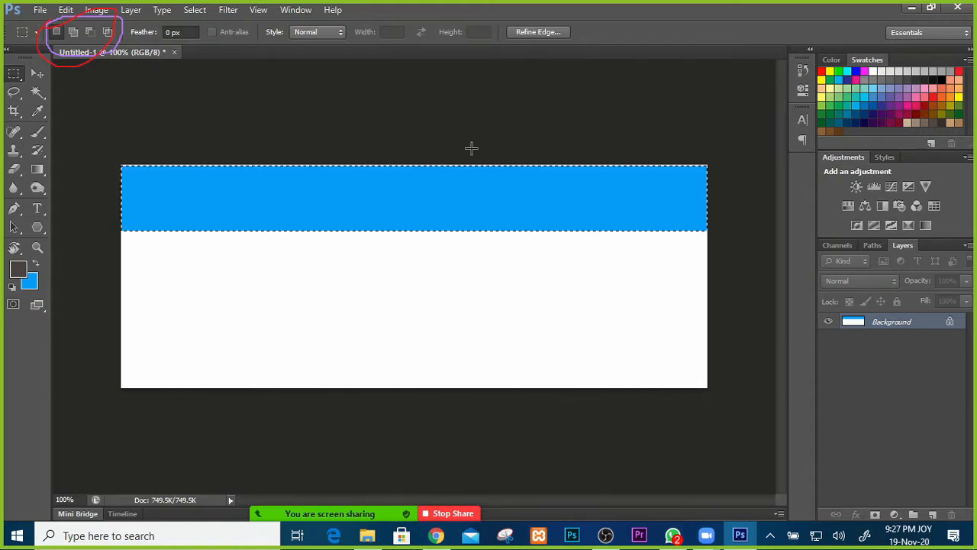
pyautogui.click(283, 198)
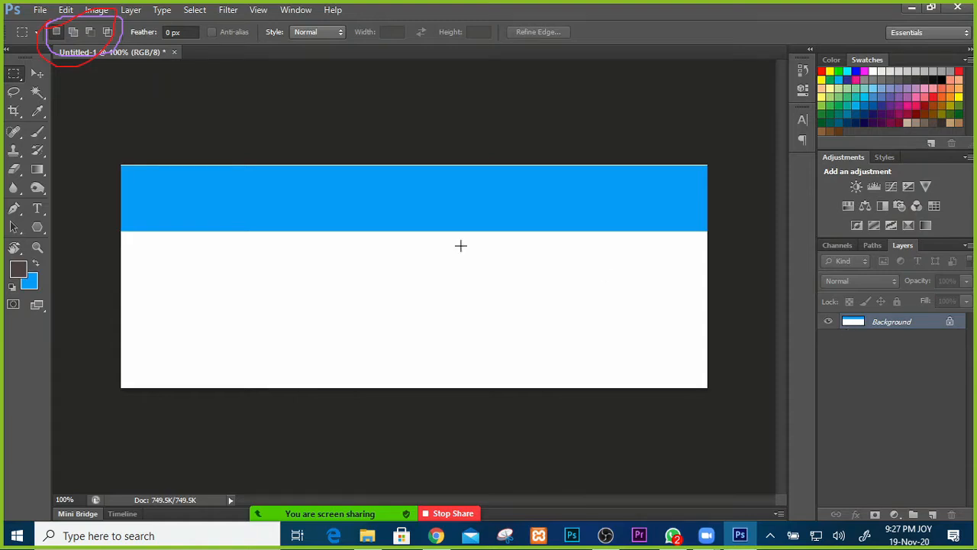
# Try to move the blue strip with the Move tool while the Background layer is locked.
pyautogui.click(37, 73)
pyautogui.moveTo(421, 205); pyautogui.dragTo(443, 195)
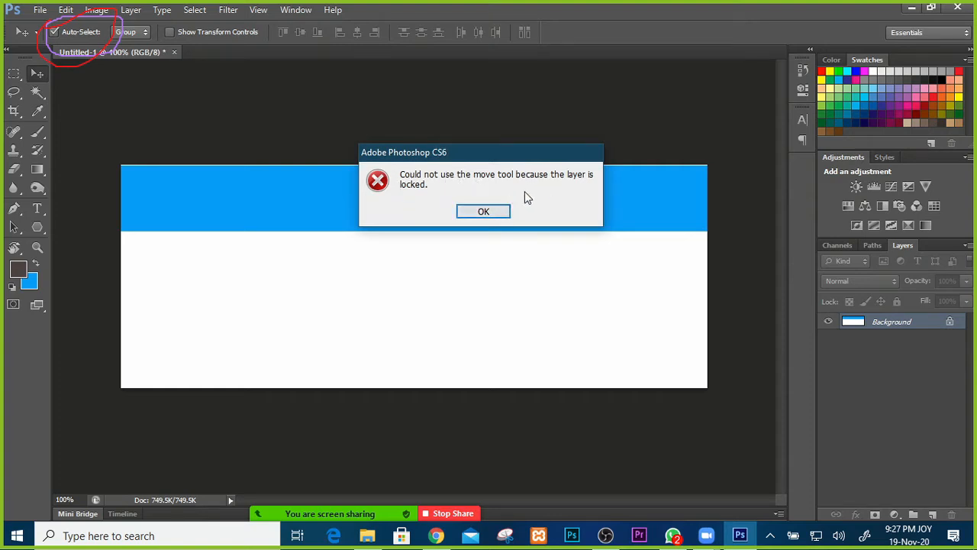
pyautogui.click(484, 213)
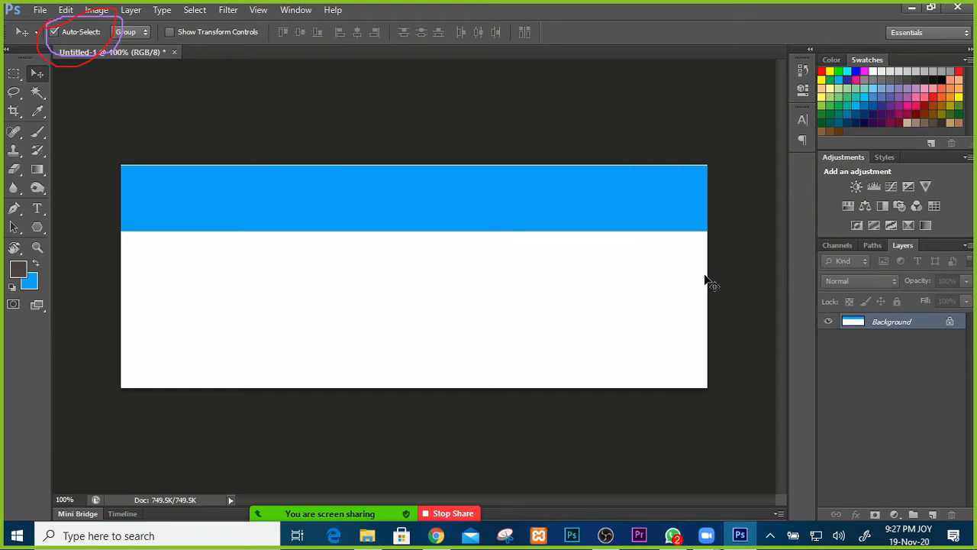
# Convert the locked Background into a regular layer named Layer 0 and try moving the blue strip.
pyautogui.doubleClick(950, 326)
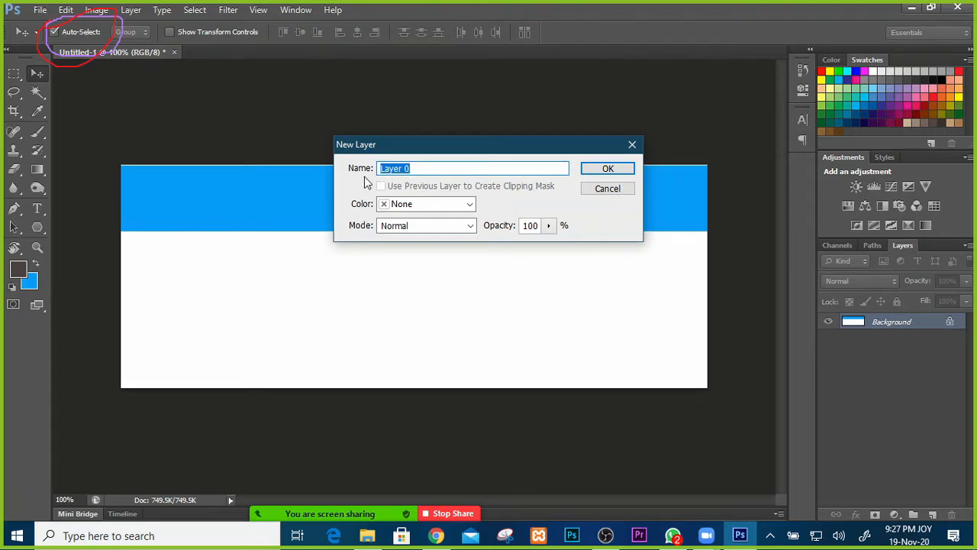
pyautogui.click(628, 170)
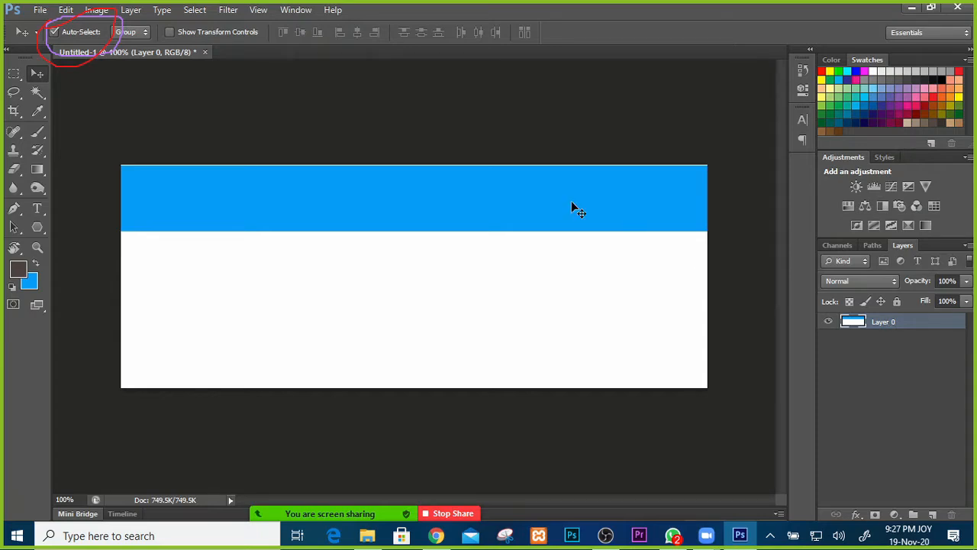
pyautogui.moveTo(384, 200)
pyautogui.mouseDown()
pyautogui.moveTo(412, 210)
pyautogui.moveTo(402, 236)
pyautogui.moveTo(432, 203)
pyautogui.moveTo(386, 194)
pyautogui.moveTo(408, 228)
pyautogui.moveTo(442, 199)
pyautogui.moveTo(358, 200)
pyautogui.moveTo(446, 219)
pyautogui.moveTo(363, 201)
pyautogui.moveTo(443, 224)
pyautogui.moveTo(383, 202)
pyautogui.mouseUp()
# Undo the Background layer's conversion, the deselection and the blue fill, then clear the strip selection.
pyautogui.hotkey('ctrl', 'alt', 'z')
pyautogui.hotkey('ctrl', 'alt', 'z')
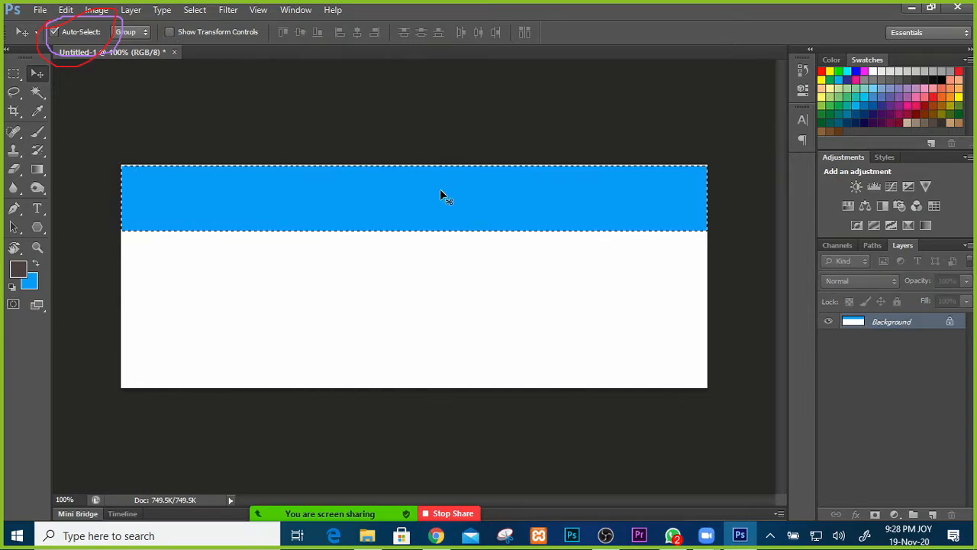
pyautogui.hotkey('ctrl', 'alt', 'z')
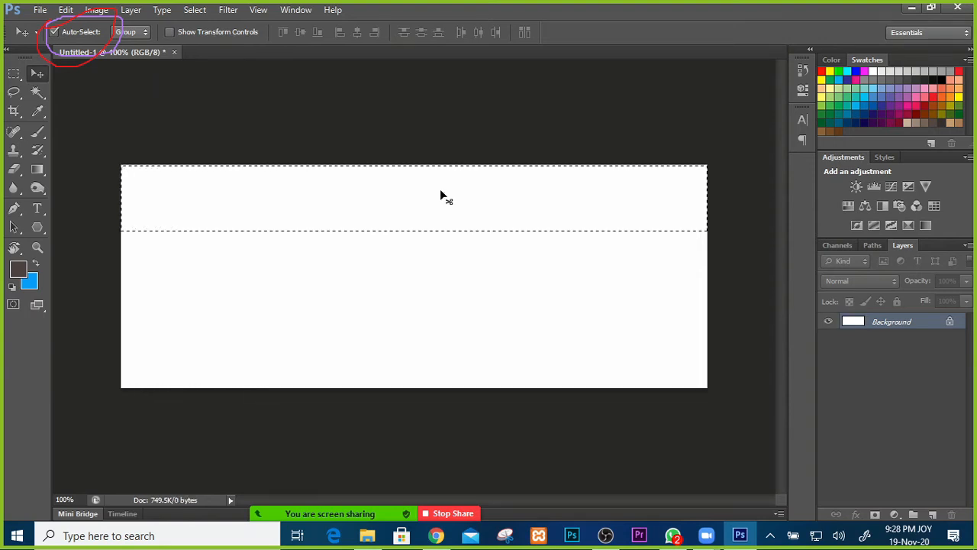
pyautogui.hotkey('ctrl', 'd')
# Mute all participants in the Zoom meeting and minimize the participants list.
pyautogui.moveTo(361, 508)
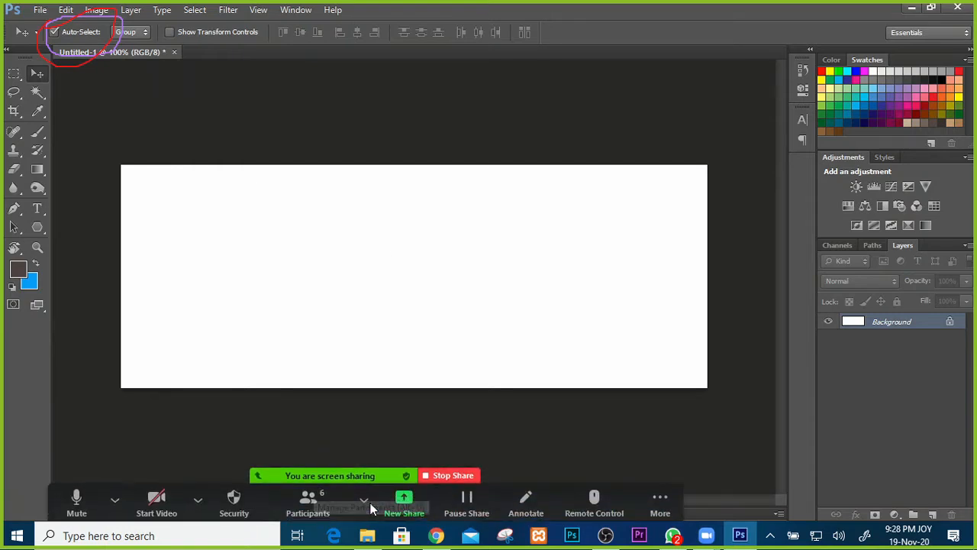
pyautogui.click(315, 497)
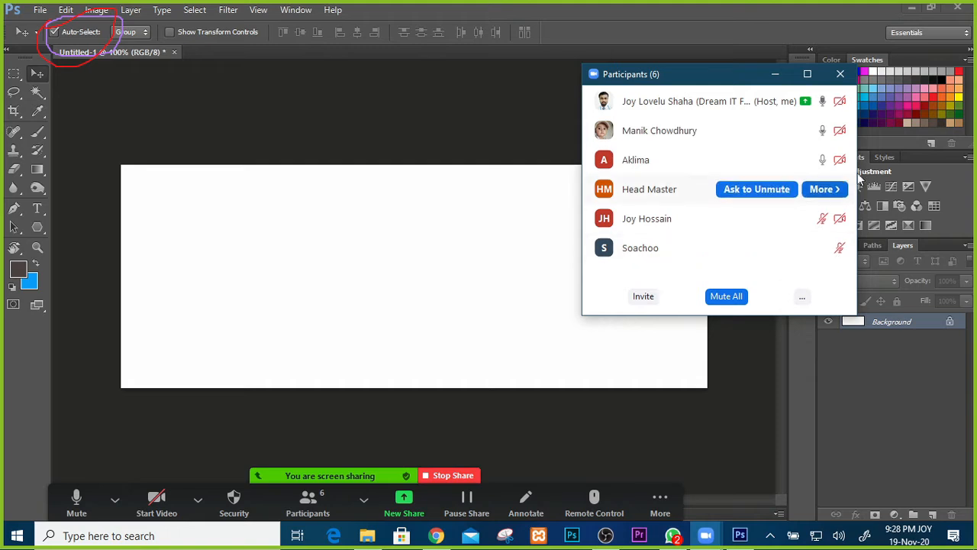
pyautogui.click(726, 296)
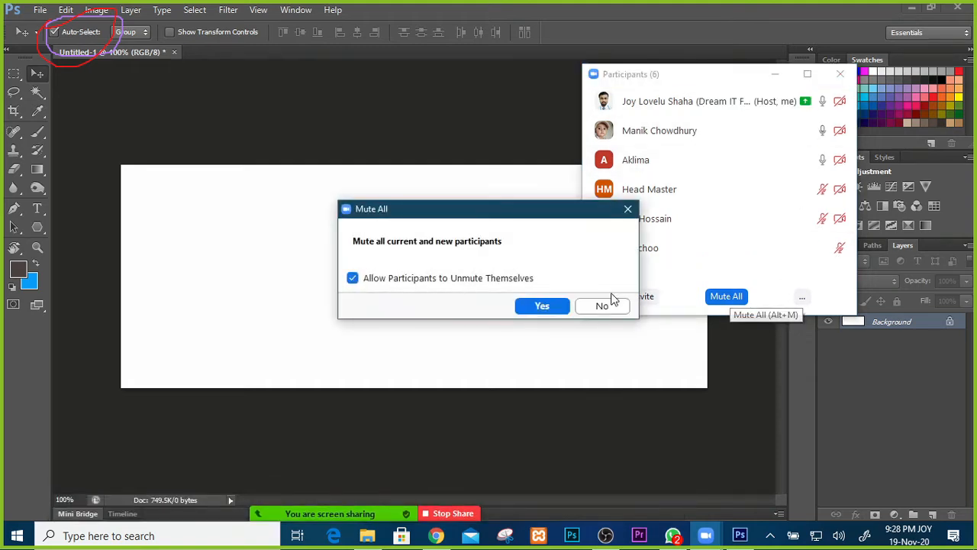
pyautogui.click(541, 307)
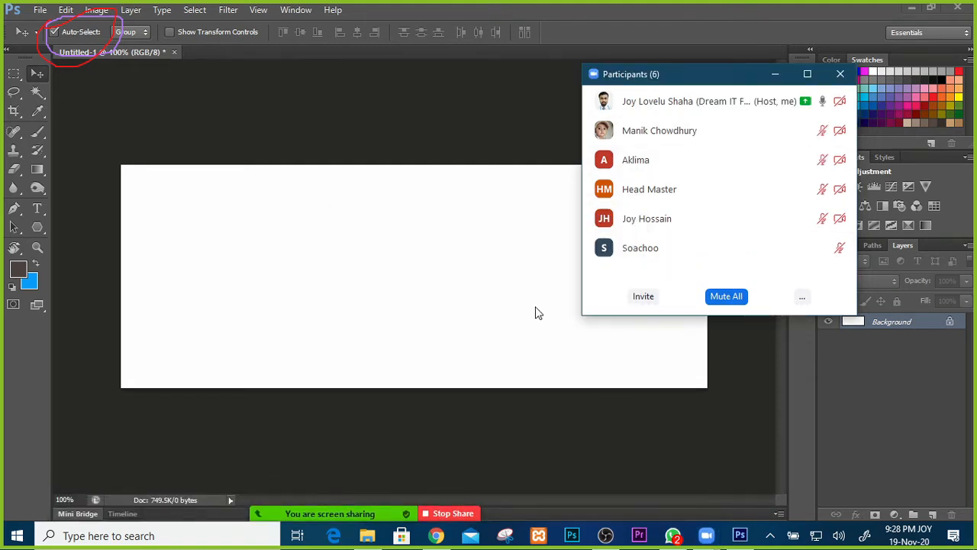
pyautogui.click(776, 77)
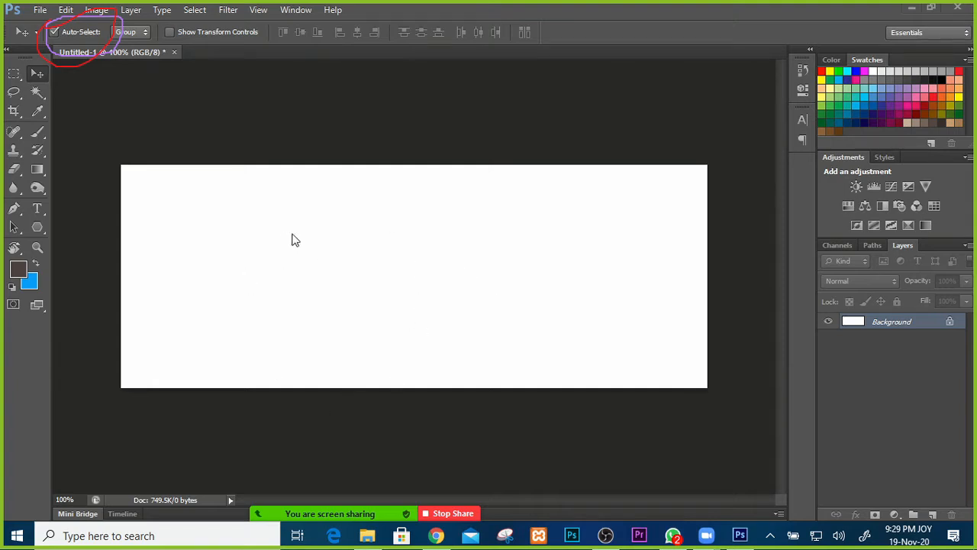
# Fill a full-width strip near the canvas's top edge with the blue background color on a new layer and move it up against that edge.
pyautogui.click(13, 74)
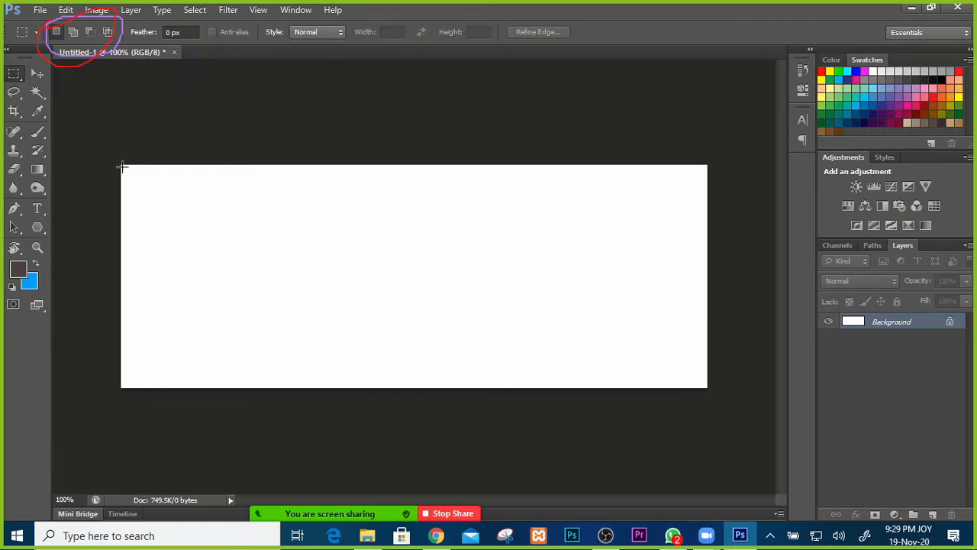
pyautogui.moveTo(120, 164); pyautogui.dragTo(709, 229)
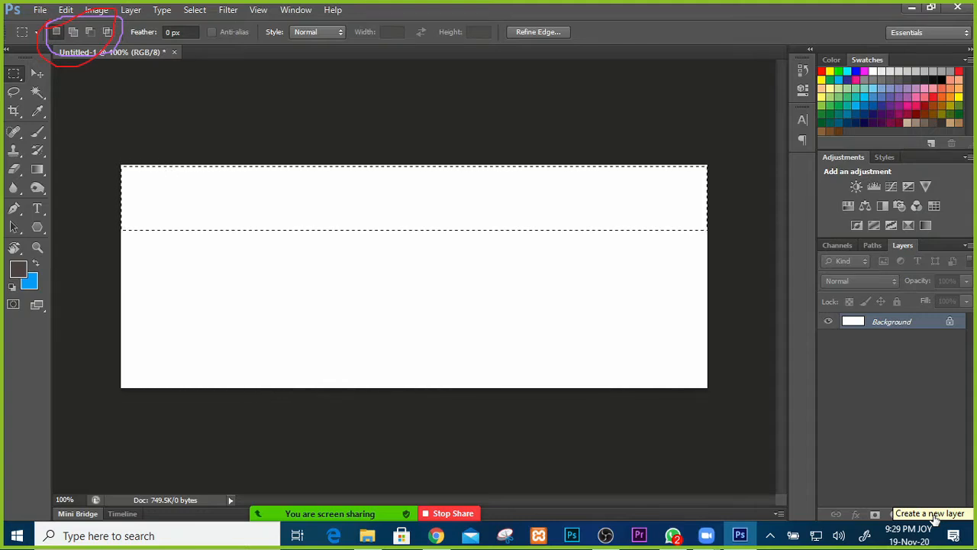
pyautogui.click(932, 515)
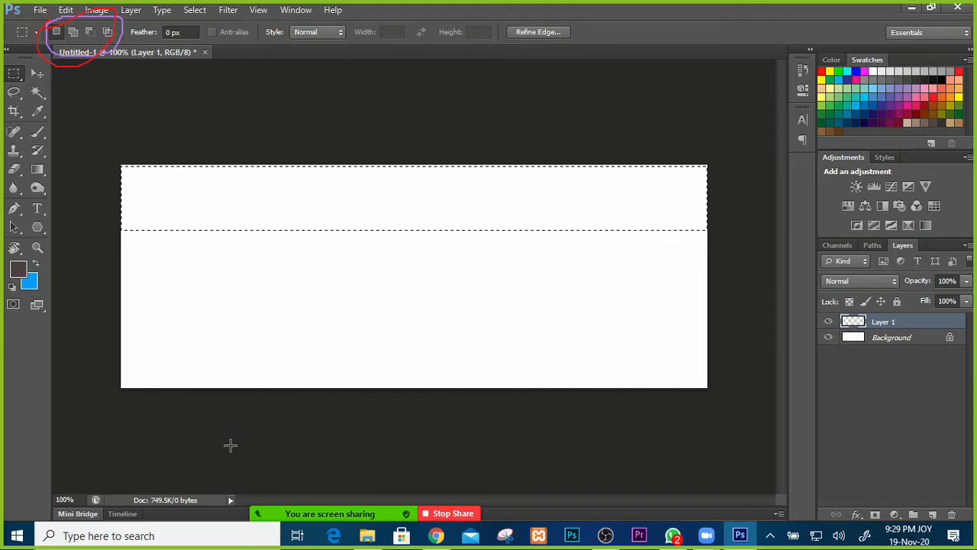
pyautogui.hotkey('ctrl', 'BackSpace')
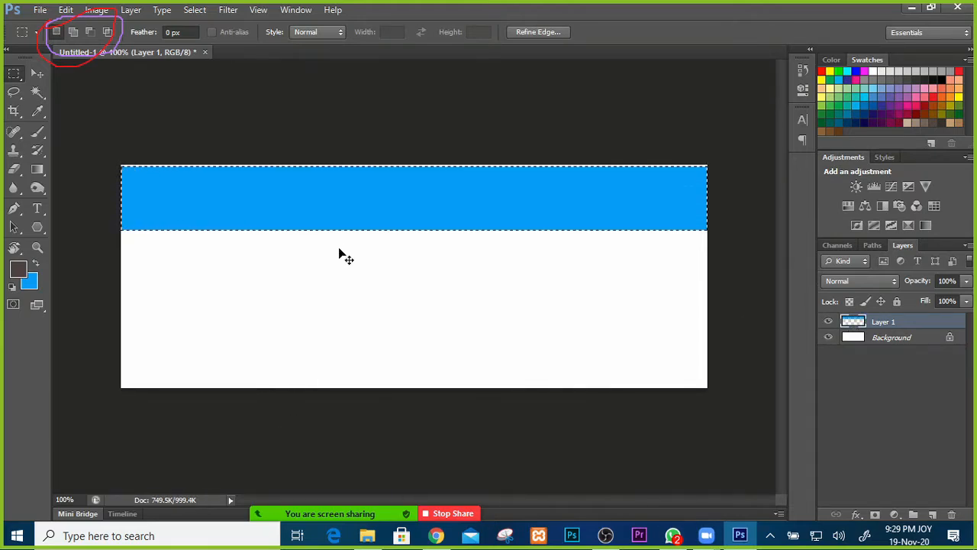
pyautogui.hotkey('ctrl', 'd')
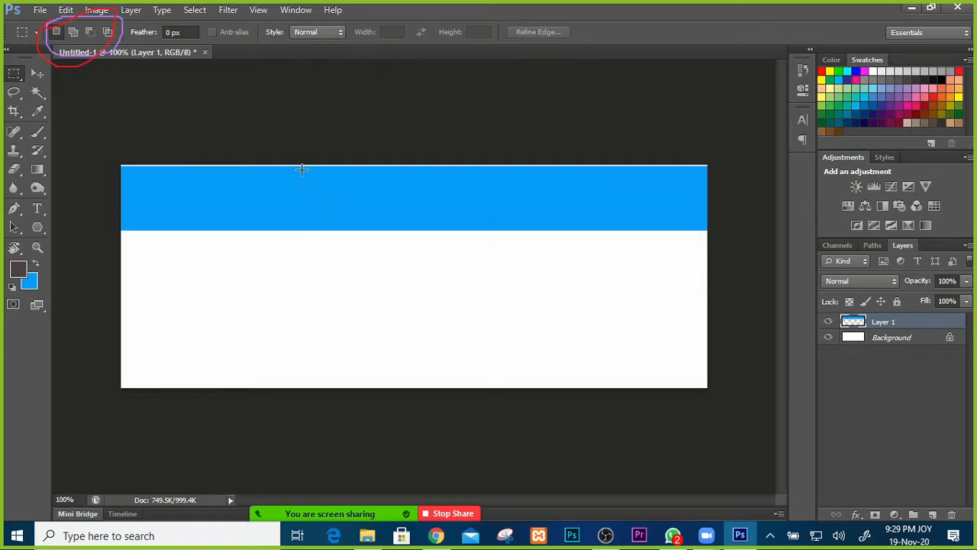
pyautogui.click(39, 74)
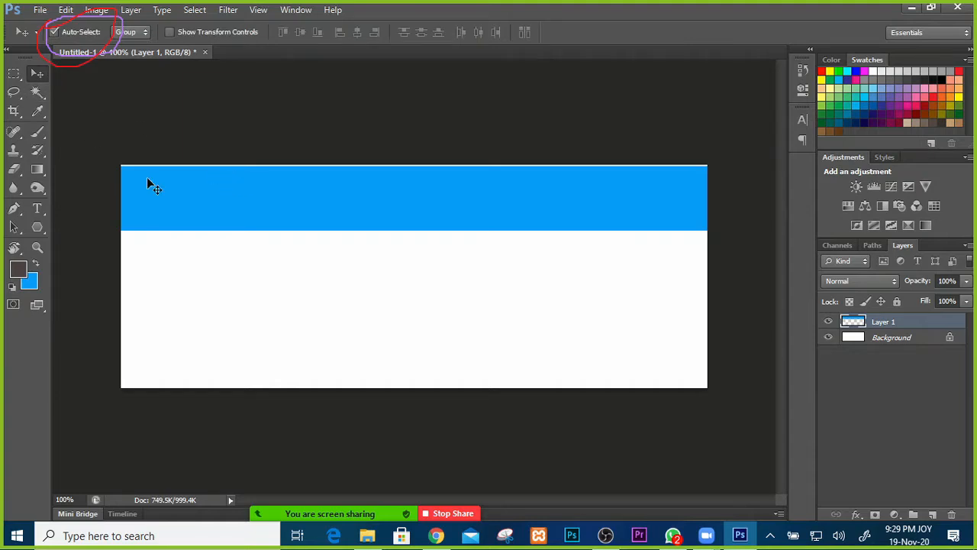
pyautogui.moveTo(288, 205); pyautogui.dragTo(287, 198)
# Examine the top blue strip's alignment with the canvas edges at up to 300% magnification.
pyautogui.hotkey('ctrl', '+')
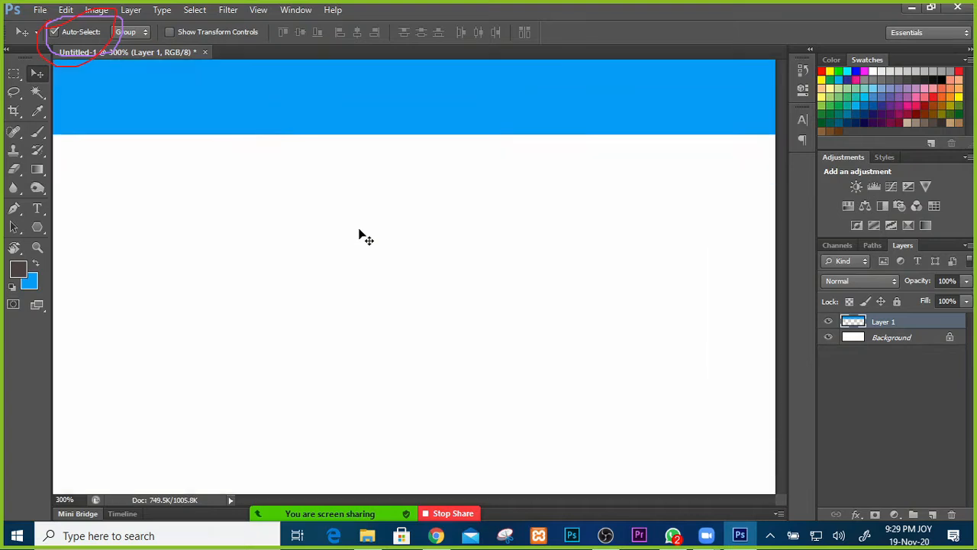
pyautogui.hotkey('ctrl', '-')
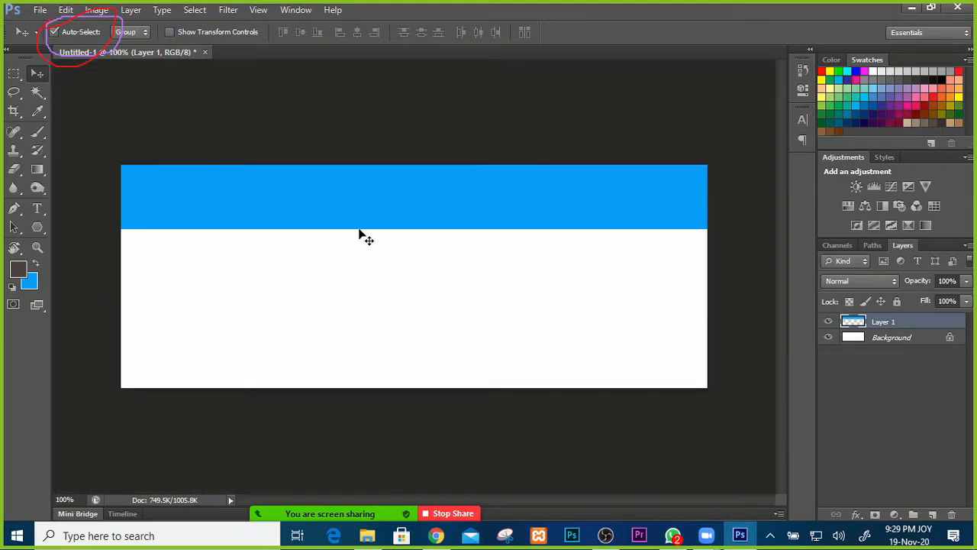
pyautogui.hotkey('ctrl', '+')
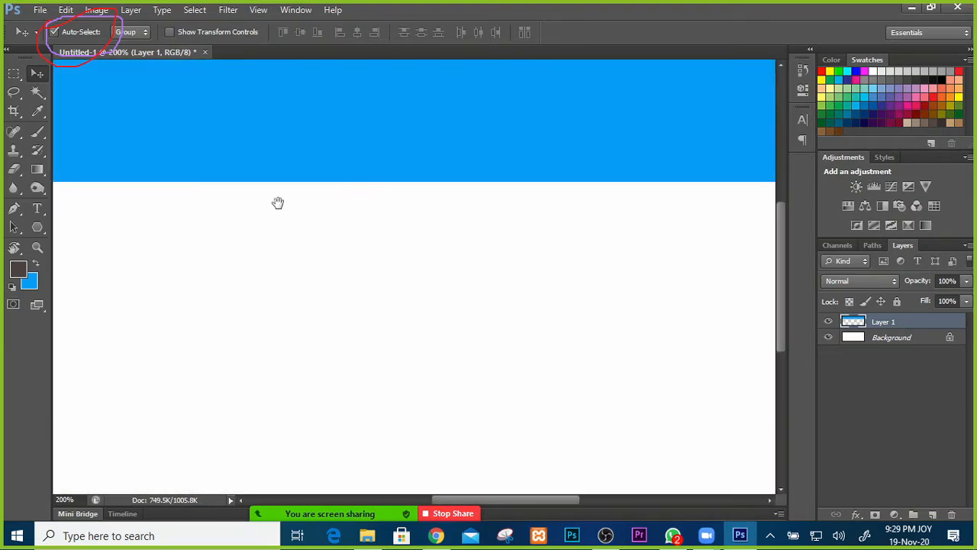
pyautogui.moveTo(310, 159); pyautogui.dragTo(307, 242)
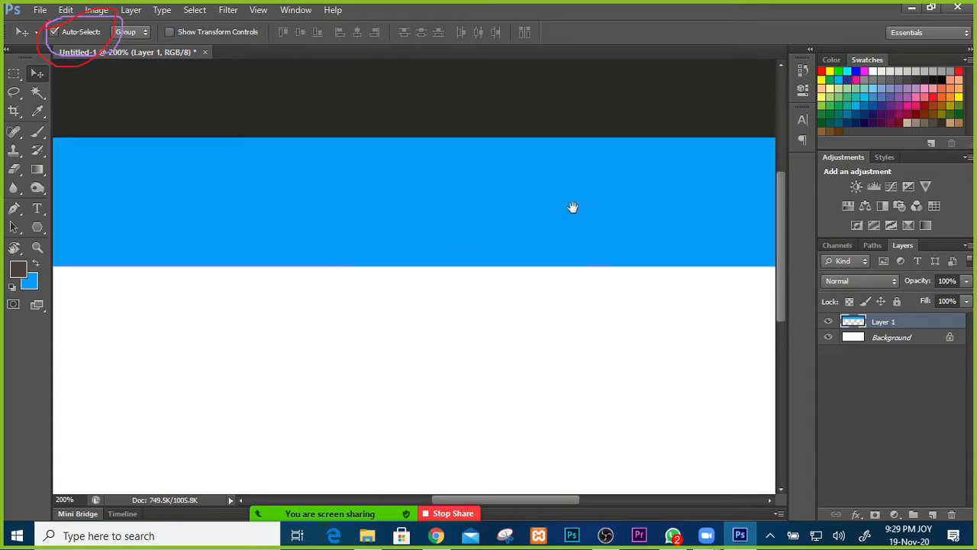
pyautogui.moveTo(650, 220); pyautogui.dragTo(561, 225)
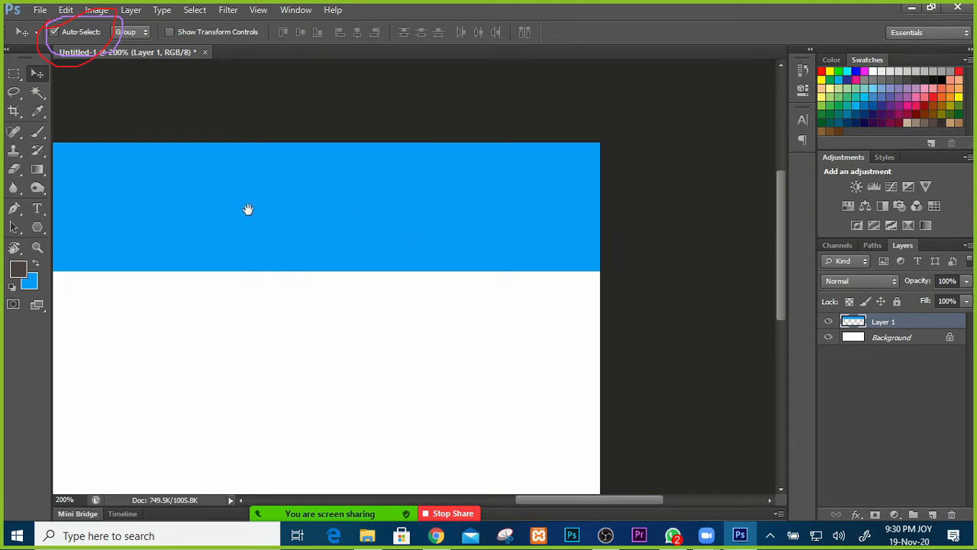
pyautogui.moveTo(248, 210); pyautogui.dragTo(552, 201)
pyautogui.moveTo(169, 199); pyautogui.dragTo(499, 201)
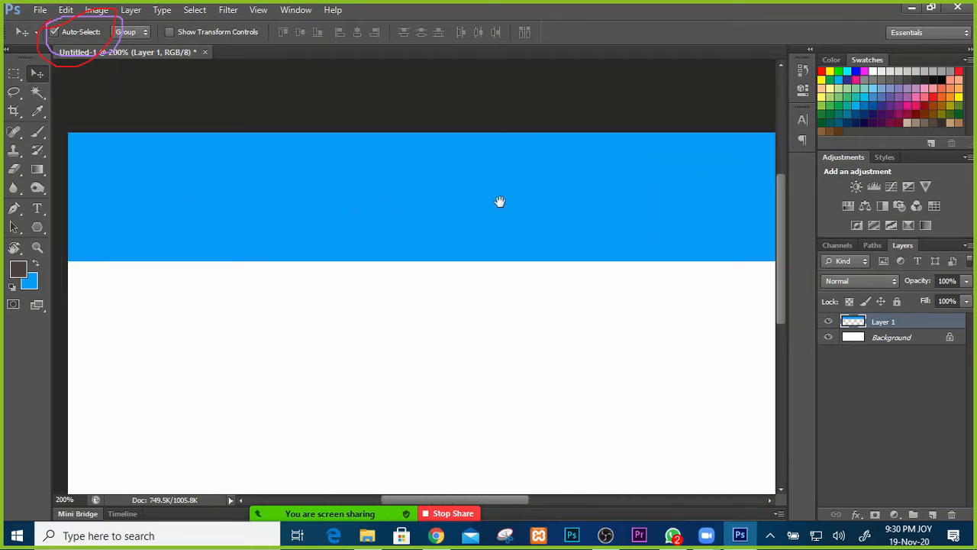
pyautogui.moveTo(257, 207); pyautogui.dragTo(392, 205)
pyautogui.moveTo(554, 312); pyautogui.dragTo(272, 190)
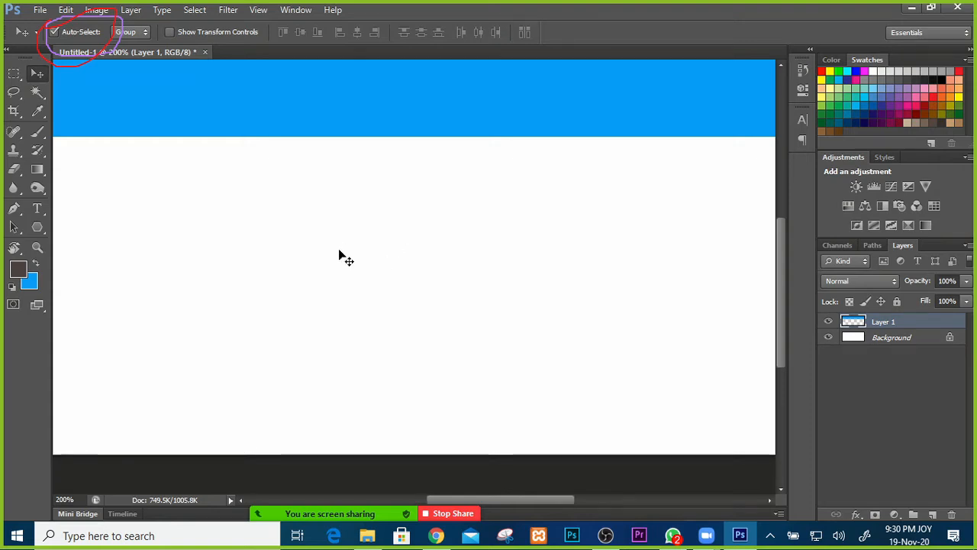
pyautogui.hotkey('ctrl', '-')
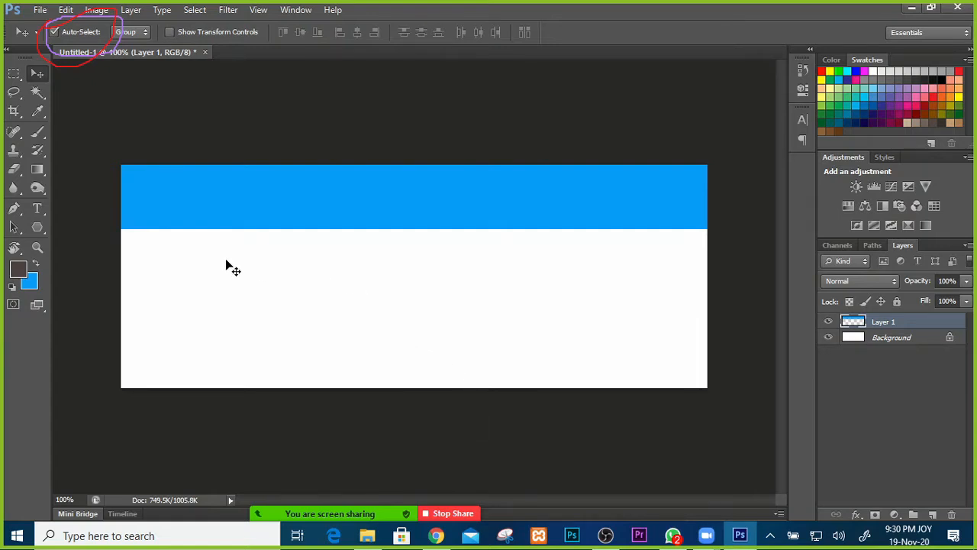
# Fill a full-width strip near the canvas's bottom edge with the blue background color on a new layer, deselect, and activate the Move tool.
pyautogui.click(13, 74)
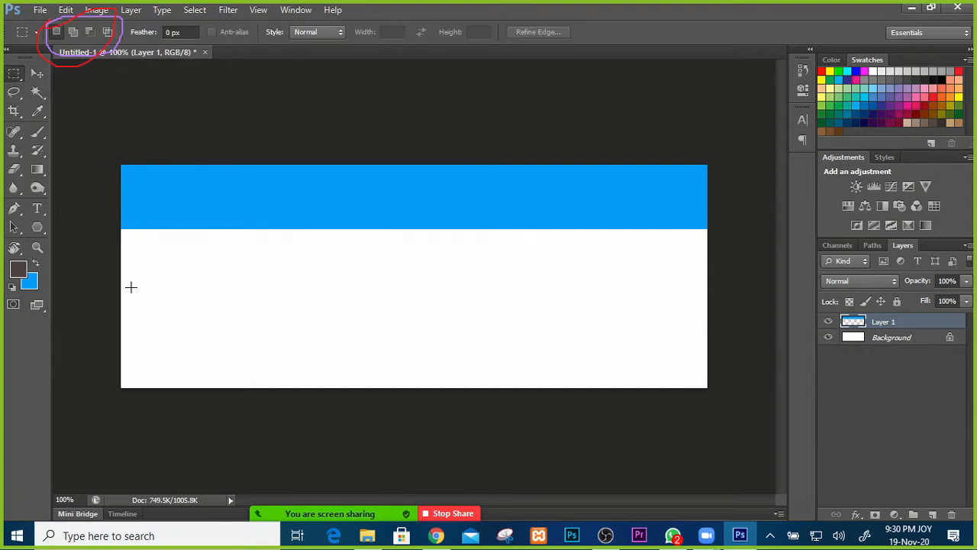
pyautogui.moveTo(120, 324); pyautogui.dragTo(713, 386)
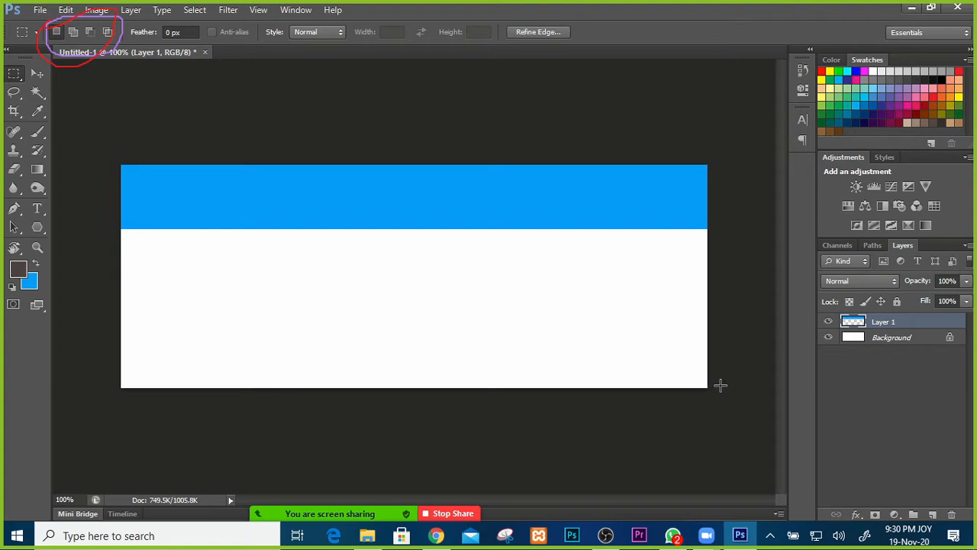
pyautogui.click(932, 515)
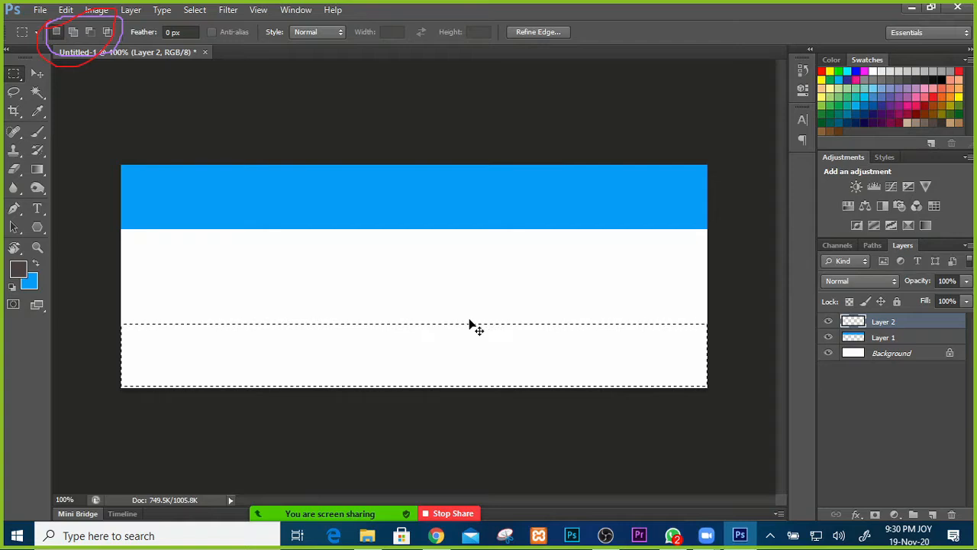
pyautogui.hotkey('ctrl', 'BackSpace')
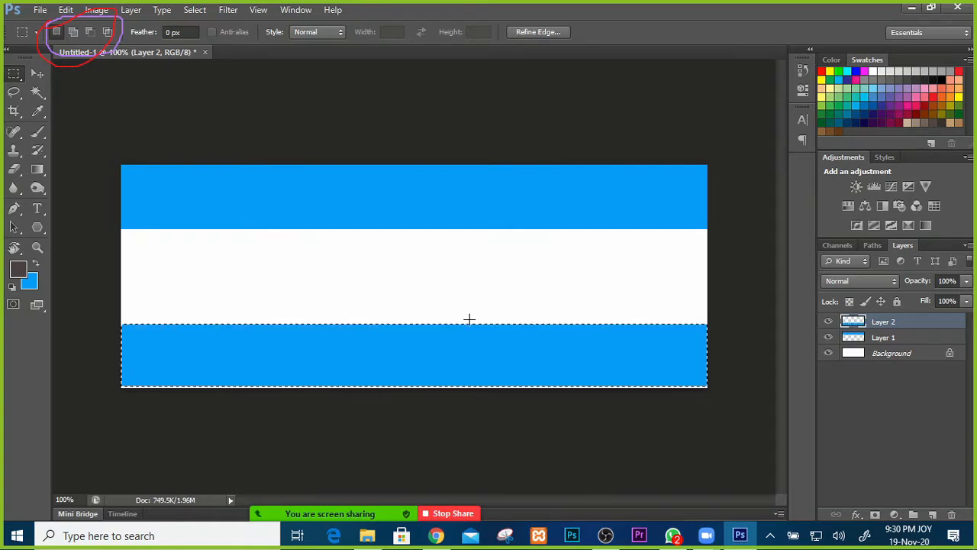
pyautogui.click(428, 337)
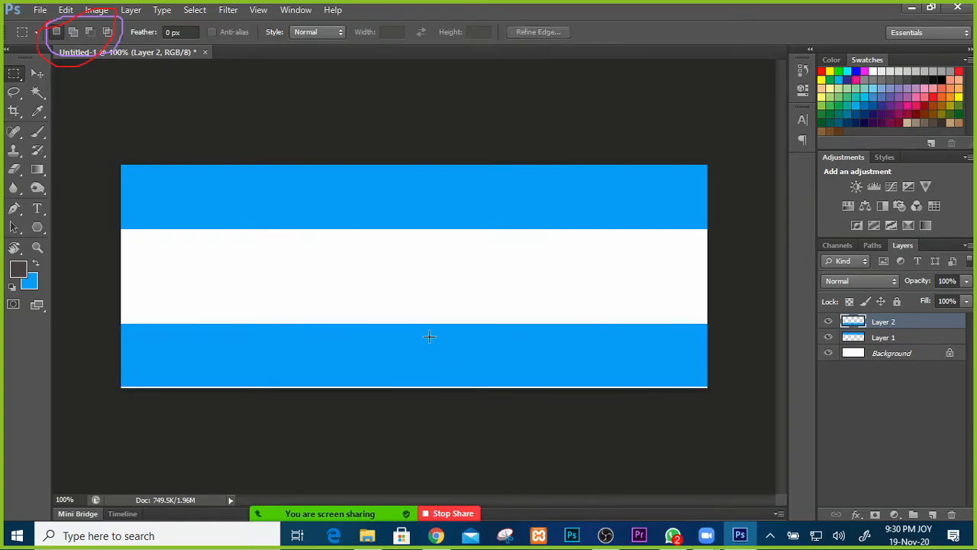
pyautogui.click(39, 77)
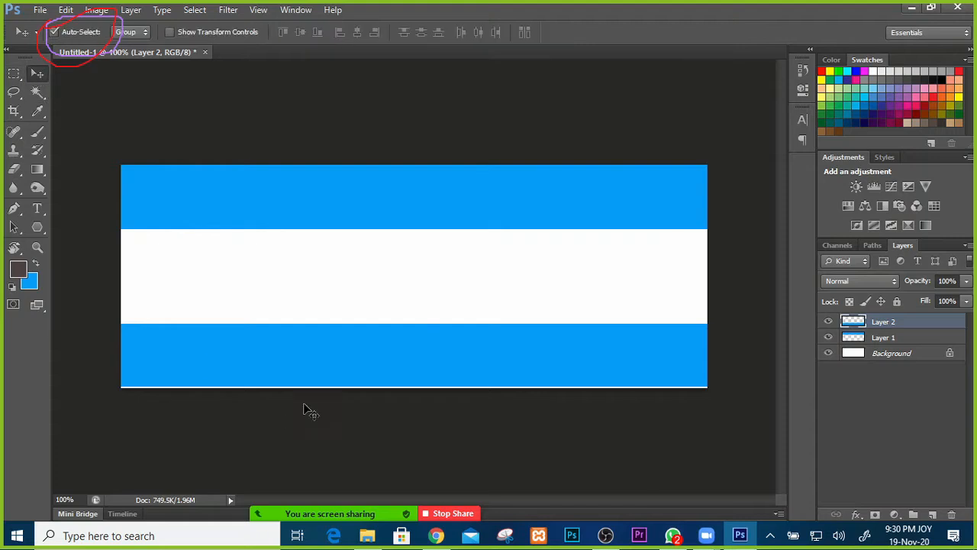
# Move the bottom blue strip down against the canvas's bottom edge and admit the waiting participant to the meeting.
pyautogui.moveTo(323, 352); pyautogui.dragTo(322, 347)
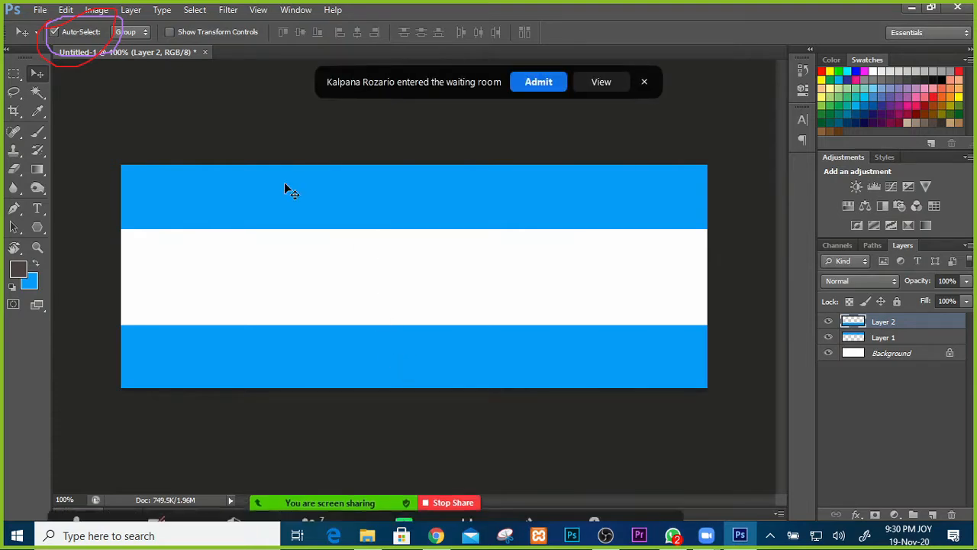
pyautogui.click(538, 82)
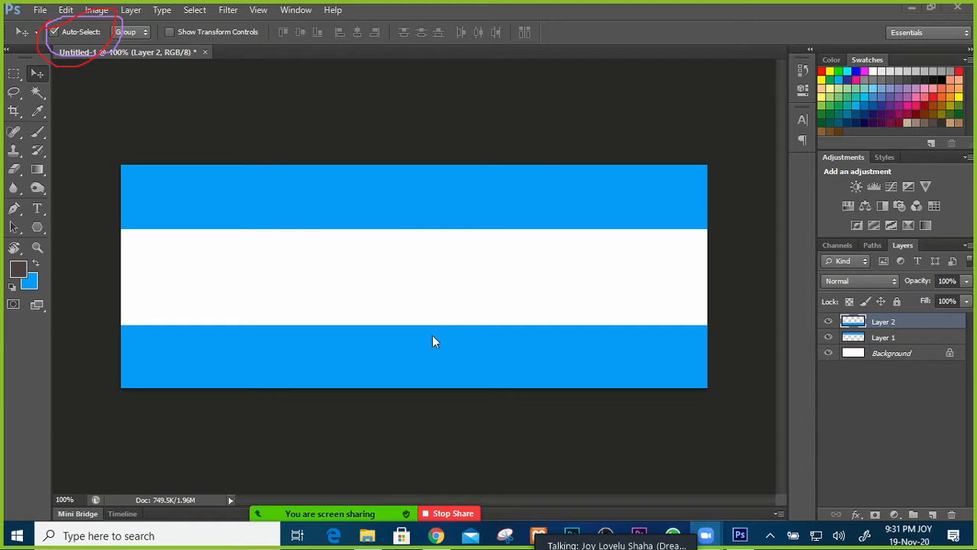
# Free-transform the top blue strip on Layer 1 from its lower edge to 92.22% height.
pyautogui.moveTo(425, 204)
pyautogui.mouseDown()
pyautogui.moveTo(426, 214)
pyautogui.moveTo(426, 205)
pyautogui.mouseUp()
pyautogui.hotkey('ctrl', 't')
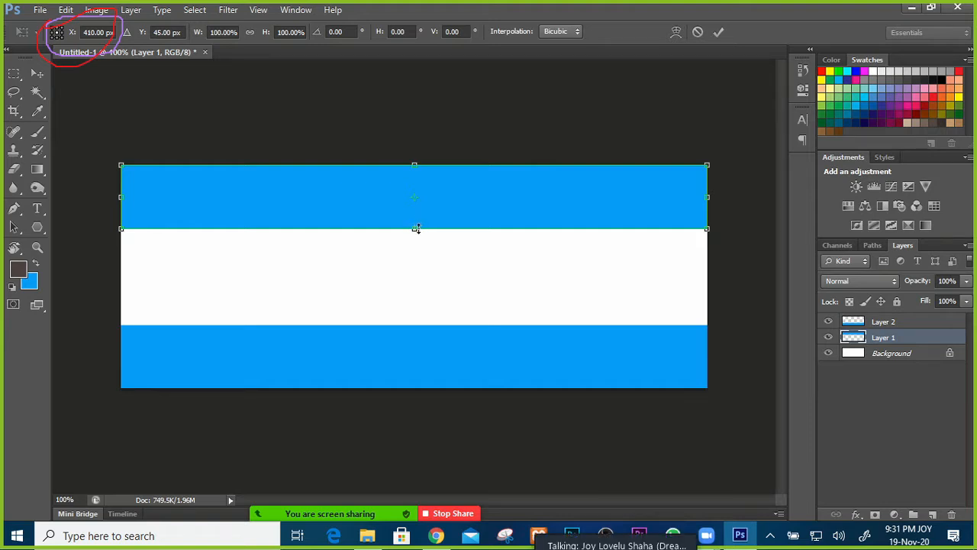
pyautogui.moveTo(415, 229)
pyautogui.mouseDown()
pyautogui.moveTo(414, 287)
pyautogui.moveTo(412, 198)
pyautogui.moveTo(416, 258)
pyautogui.moveTo(413, 213)
pyautogui.moveTo(414, 222)
pyautogui.mouseUp()
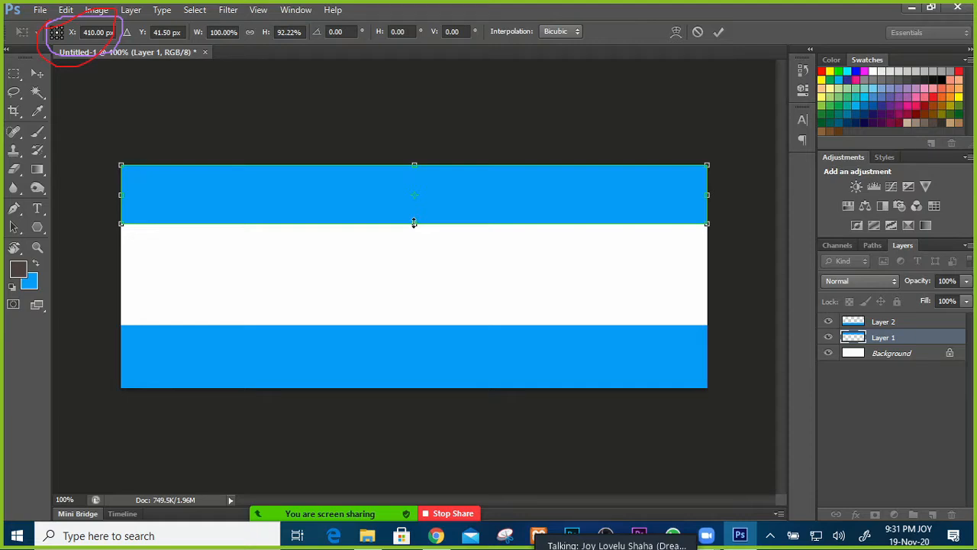
pyautogui.press('Return')
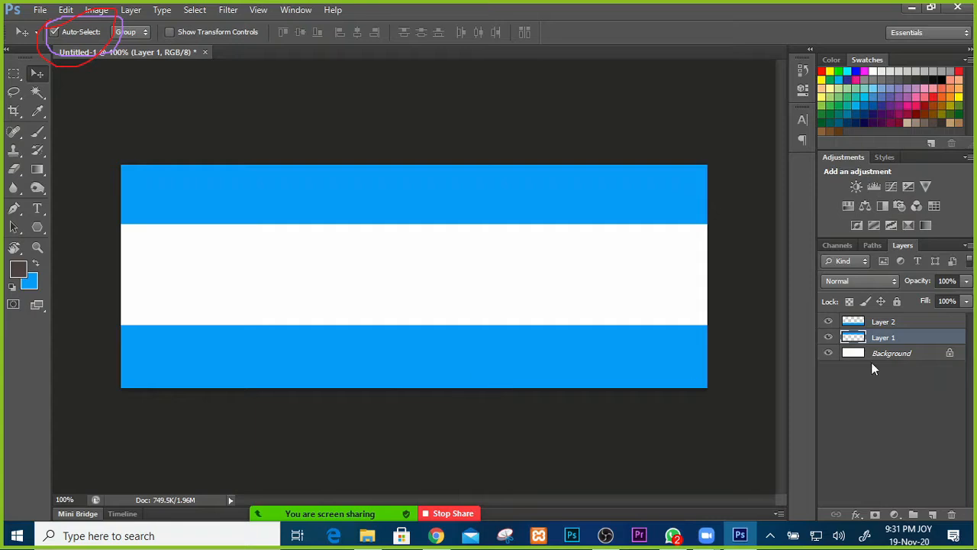
# Stretch the bottom strip on Layer 2 upward to 155.68% height using the Move tool's transform controls, turning those controls off when done.
pyautogui.click(870, 324)
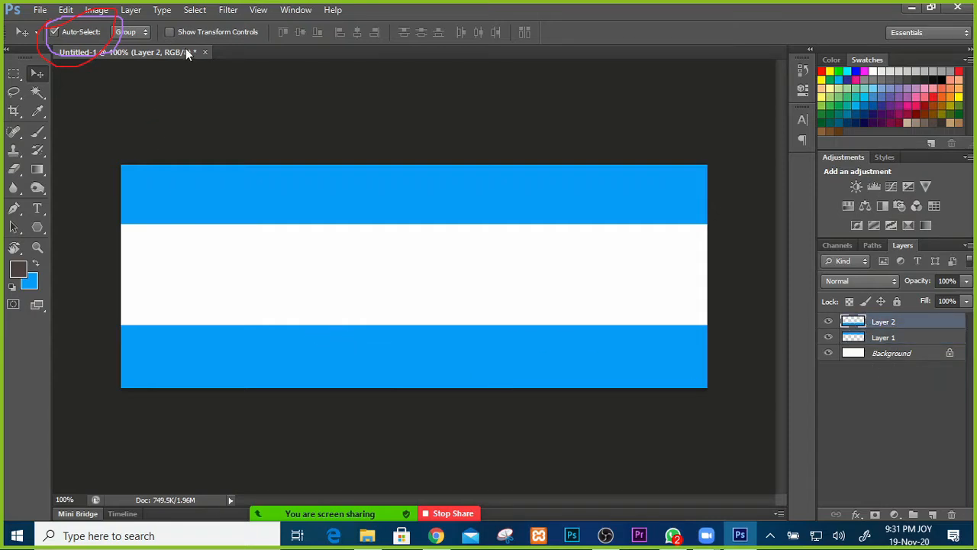
pyautogui.click(170, 32)
pyautogui.moveTo(414, 324); pyautogui.dragTo(414, 290)
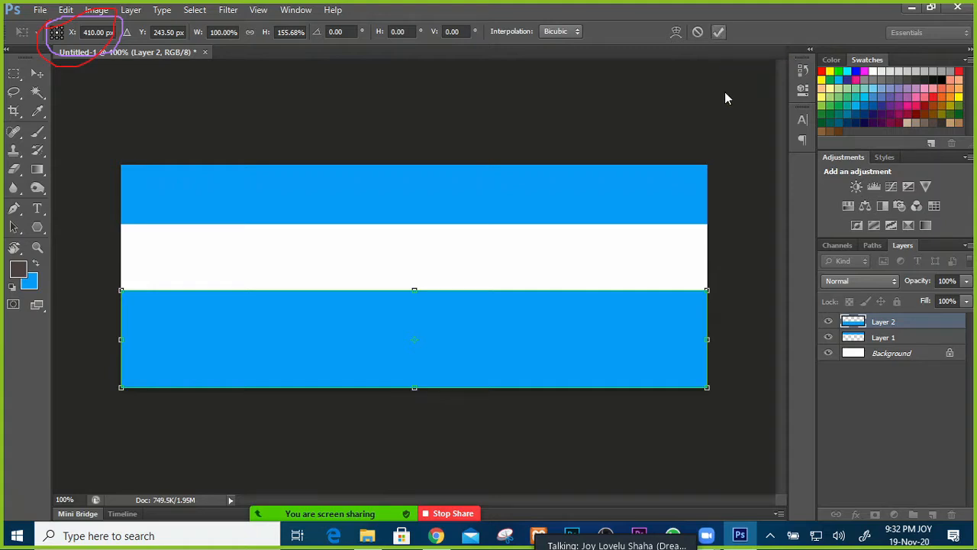
pyautogui.click(717, 32)
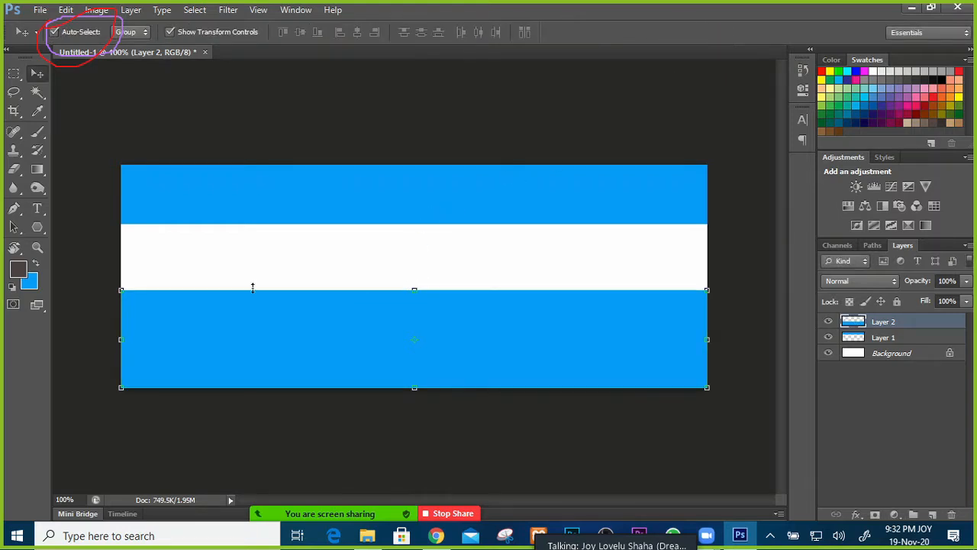
pyautogui.click(169, 32)
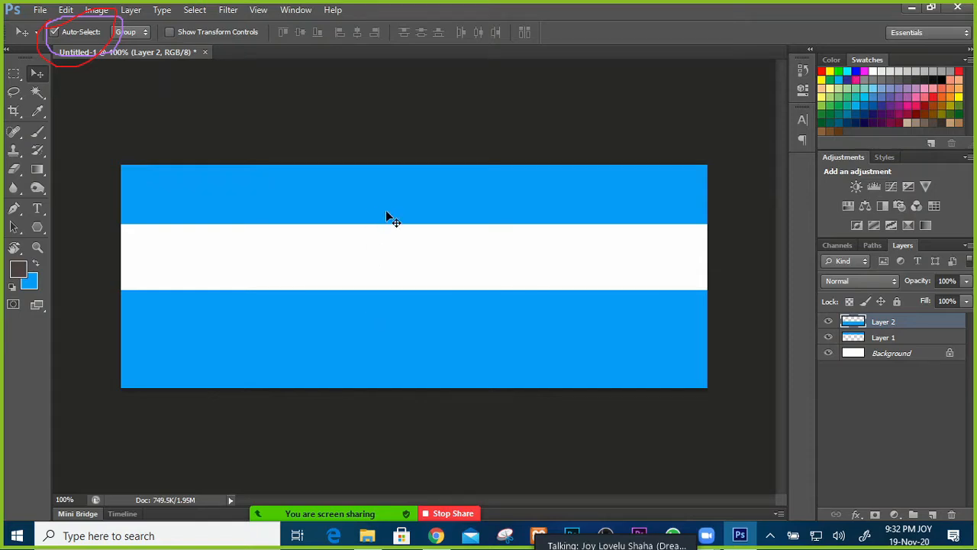
# Select the top strip and check which strip each layer holds by hiding and reshowing Layer 1 and Layer 2.
pyautogui.click(54, 32)
pyautogui.click(402, 206)
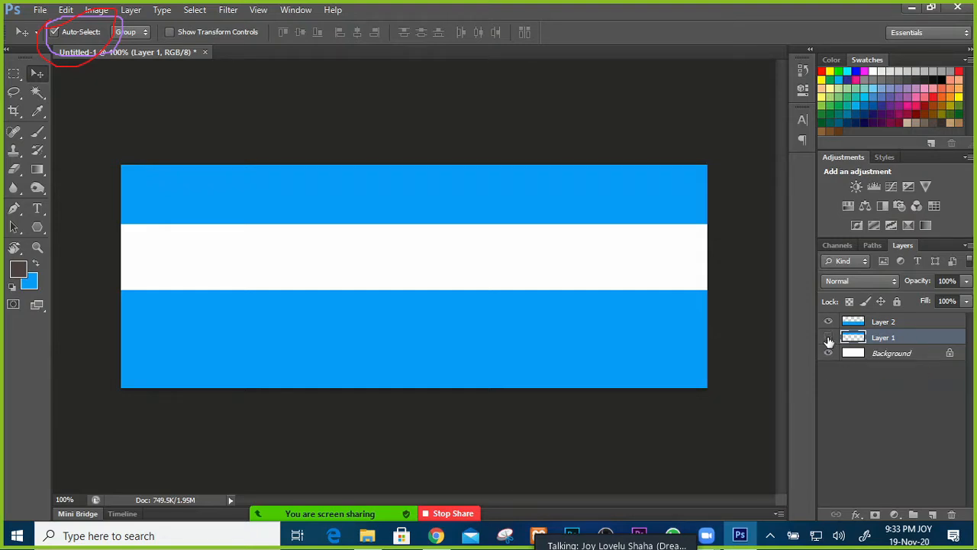
pyautogui.click(828, 338)
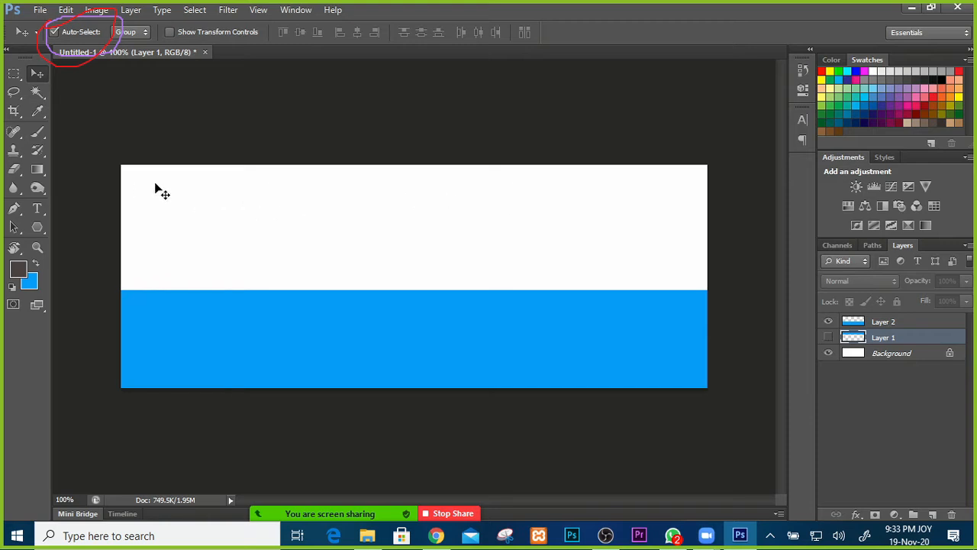
pyautogui.click(829, 323)
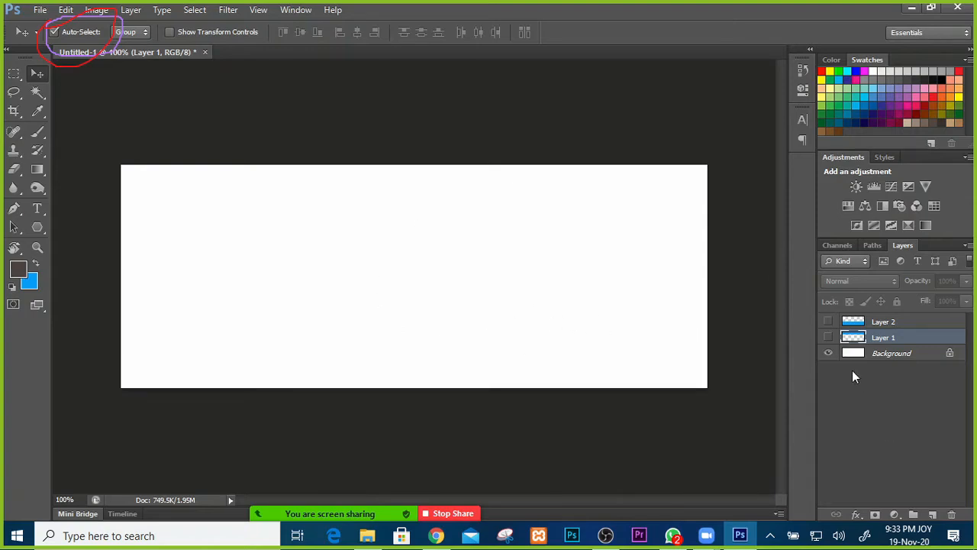
pyautogui.click(828, 338)
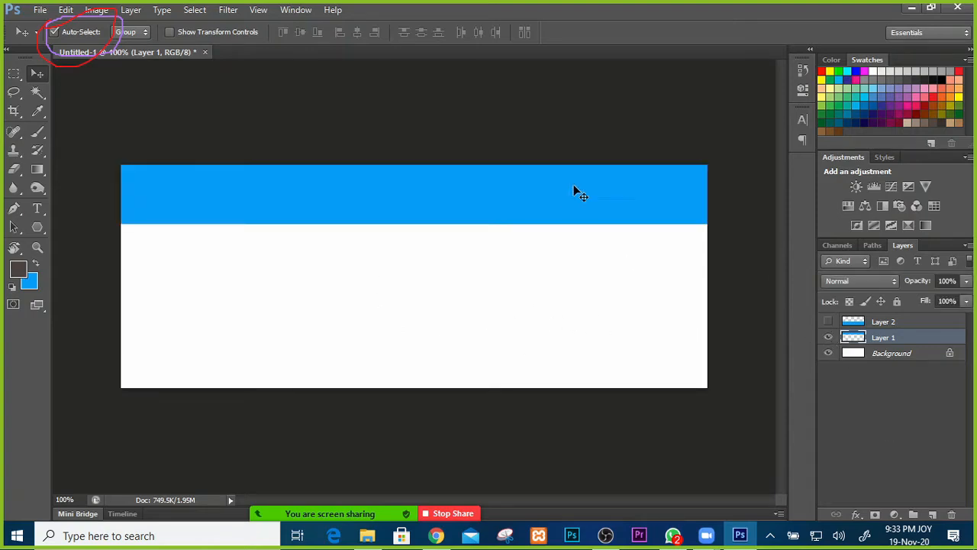
pyautogui.click(829, 322)
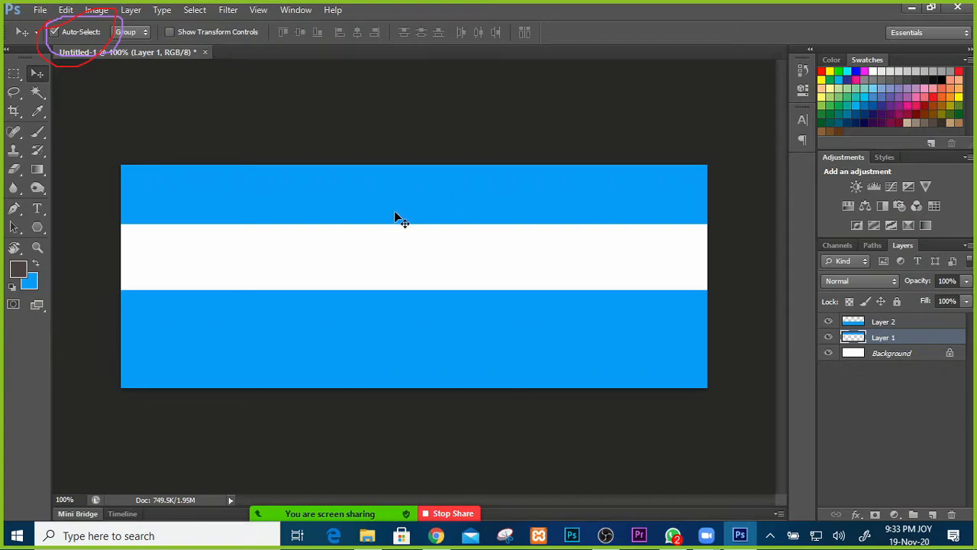
# Free-transform the top blue strip from its lower edge to 119.28% height.
pyautogui.hotkey('ctrl', 't')
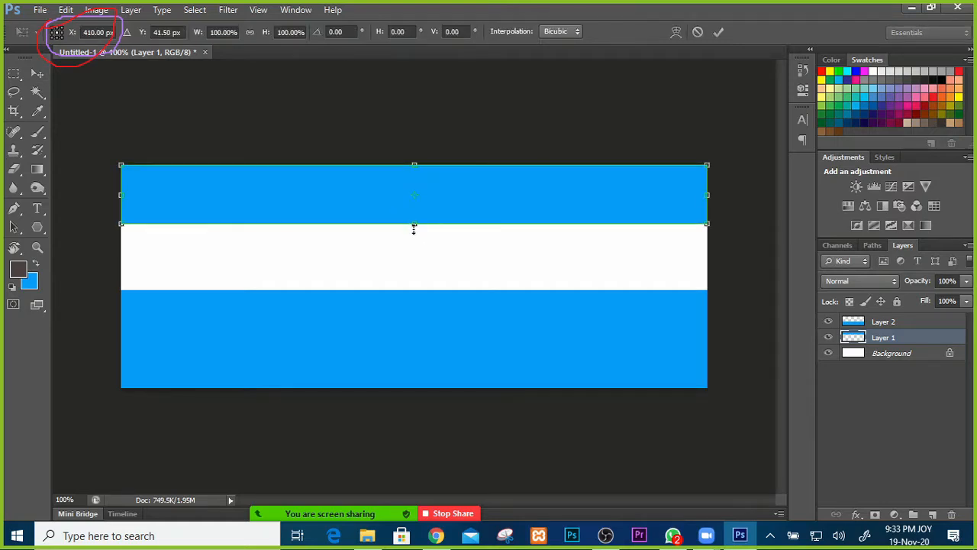
pyautogui.moveTo(414, 227); pyautogui.dragTo(414, 235)
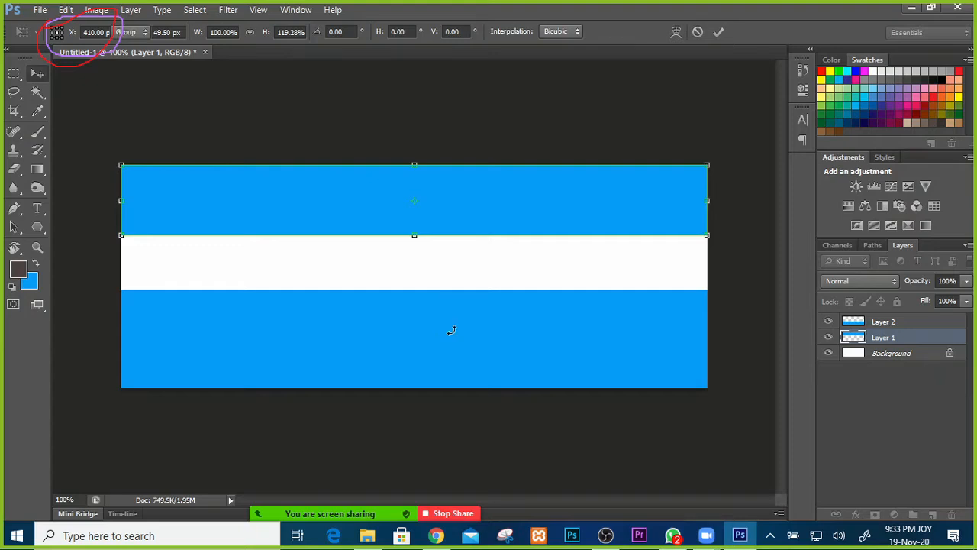
pyautogui.press('Return')
# Select the bottom blue strip and free-transform it from its upper edge to 72.99% height.
pyautogui.click(410, 335)
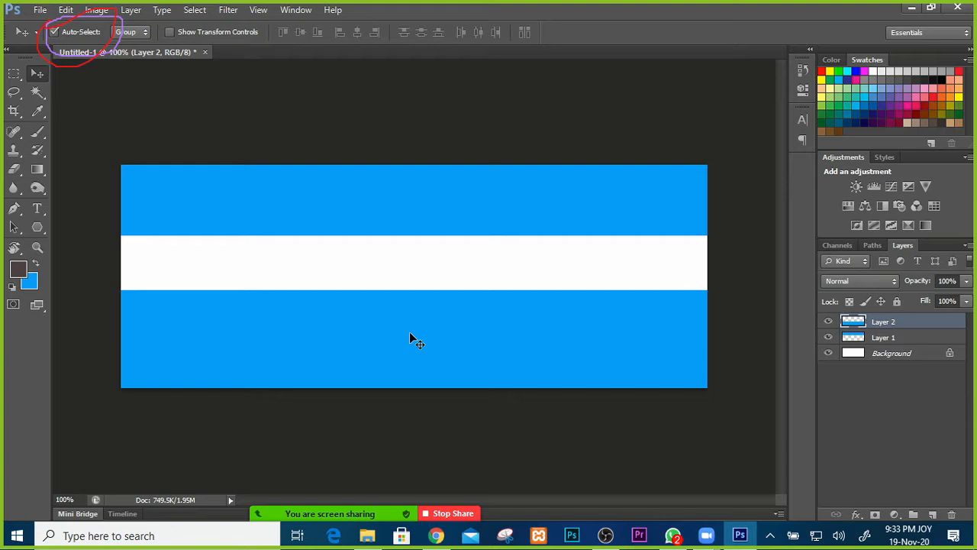
pyautogui.hotkey('ctrl', 't')
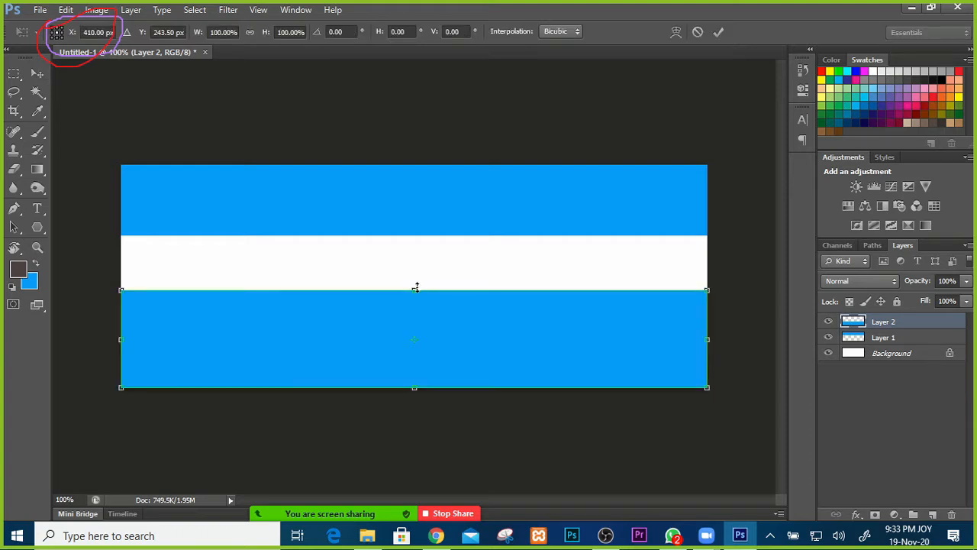
pyautogui.moveTo(416, 291); pyautogui.dragTo(415, 314)
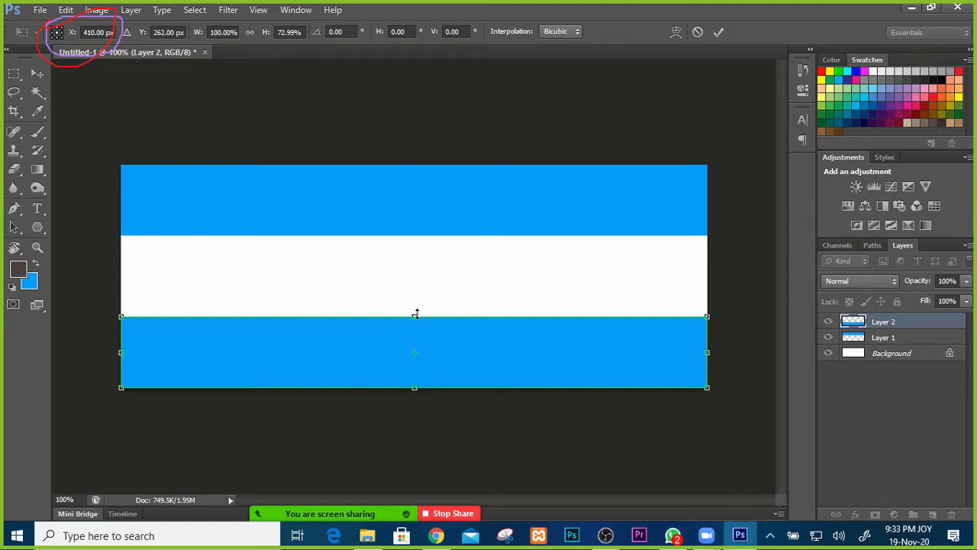
pyautogui.press('Return')
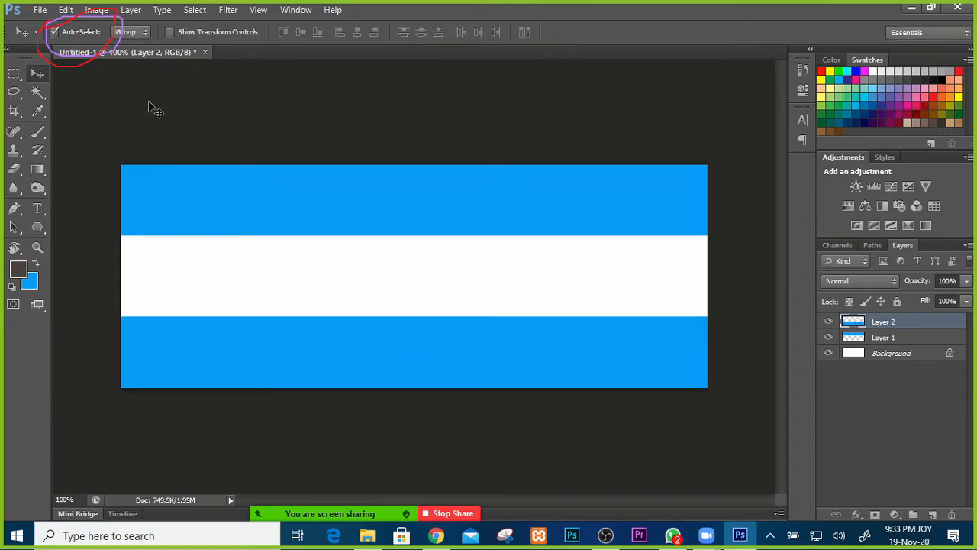
# Marquee-select the white middle band across the canvas's full width, and deselect it.
pyautogui.click(14, 74)
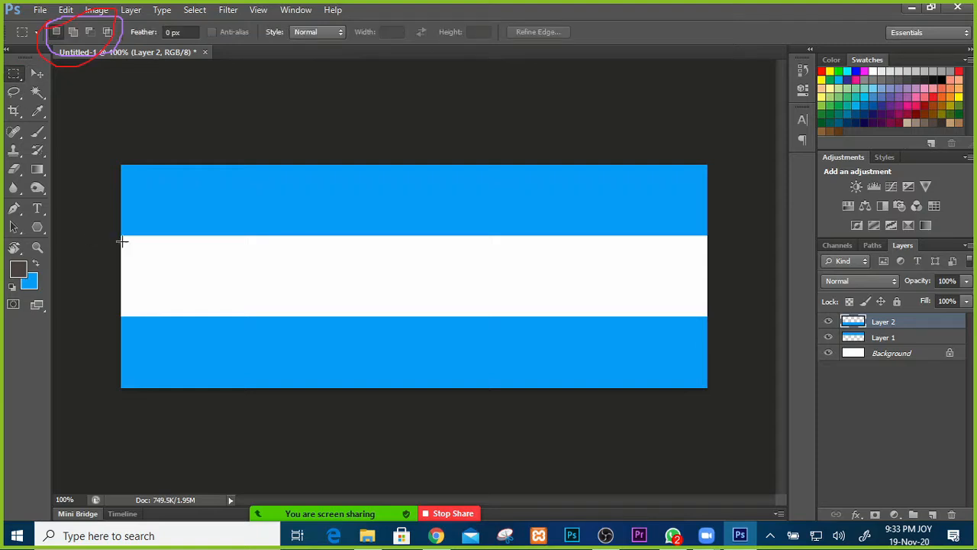
pyautogui.moveTo(119, 235); pyautogui.dragTo(717, 320)
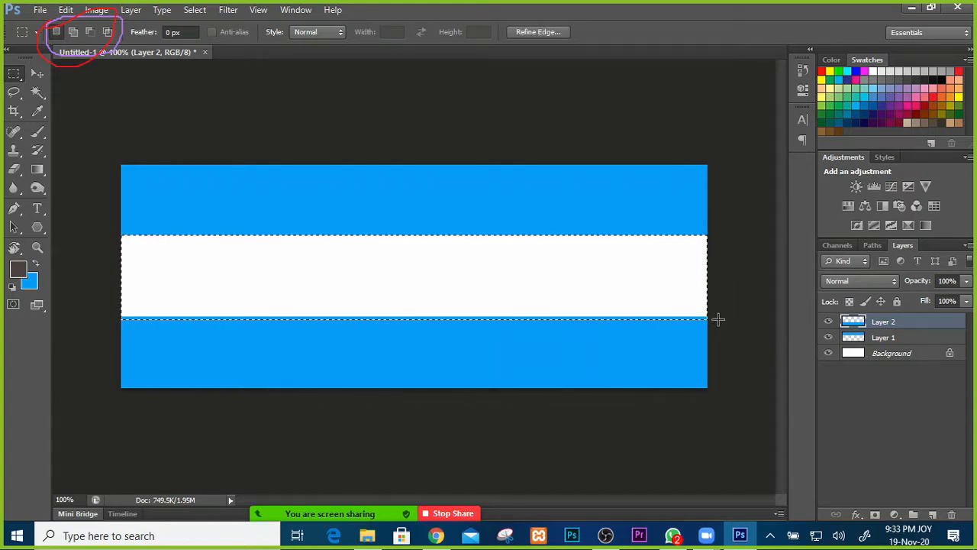
pyautogui.click(613, 270)
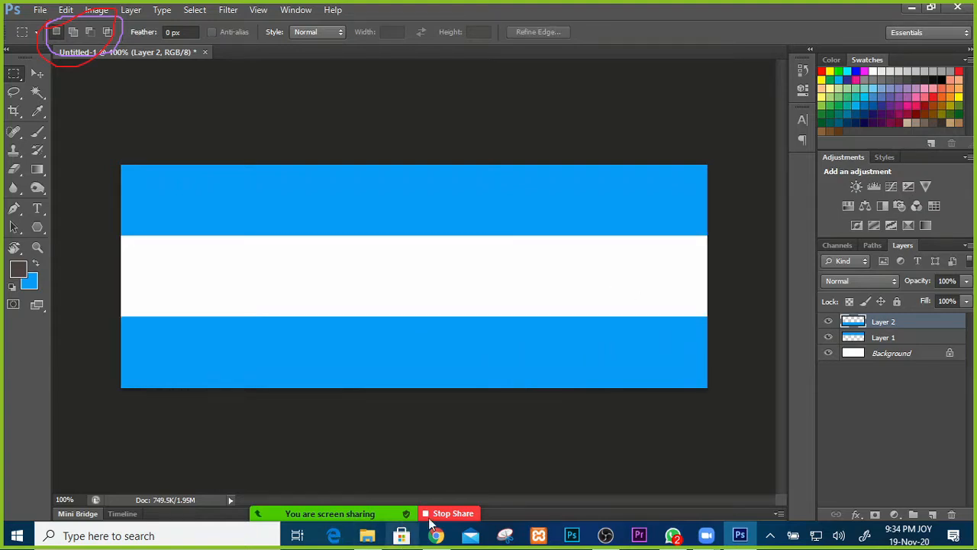
# Switch to Chrome, open the Google home page in a new tab, and search for "argentina flag sun png".
pyautogui.moveTo(445, 538)
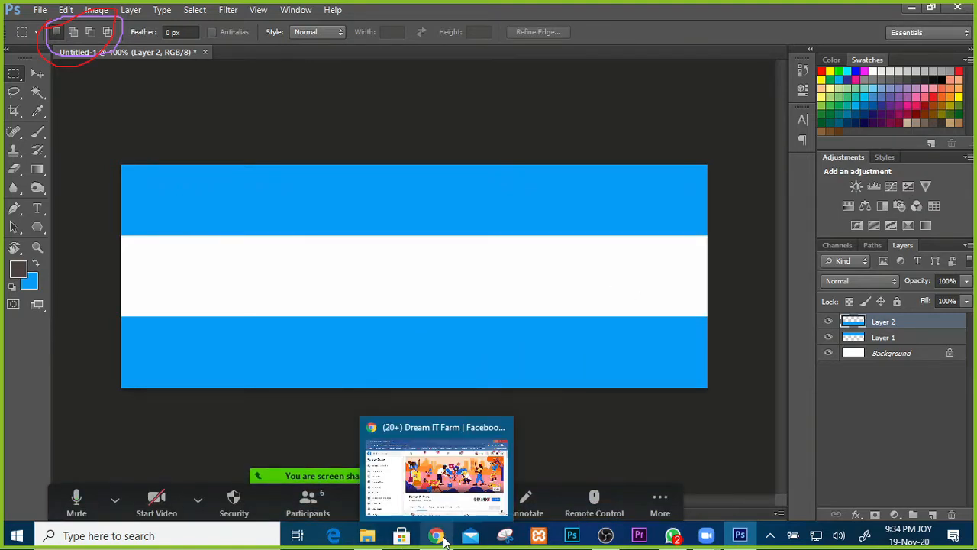
pyautogui.click(435, 477)
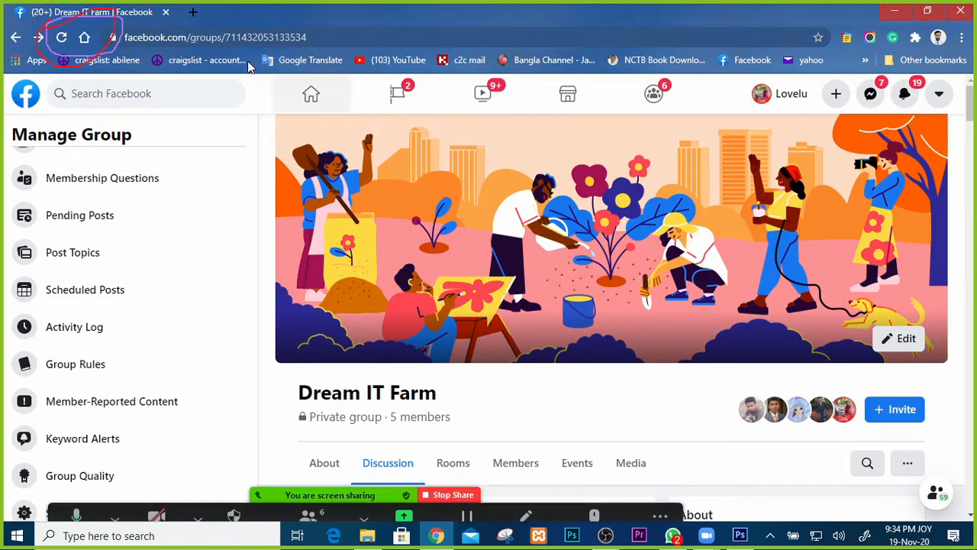
pyautogui.click(192, 11)
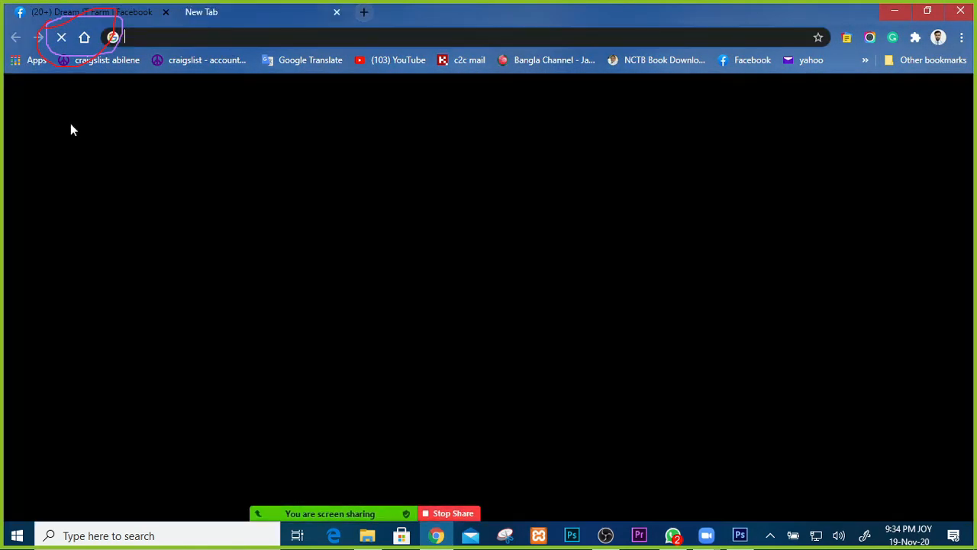
pyautogui.click(84, 37)
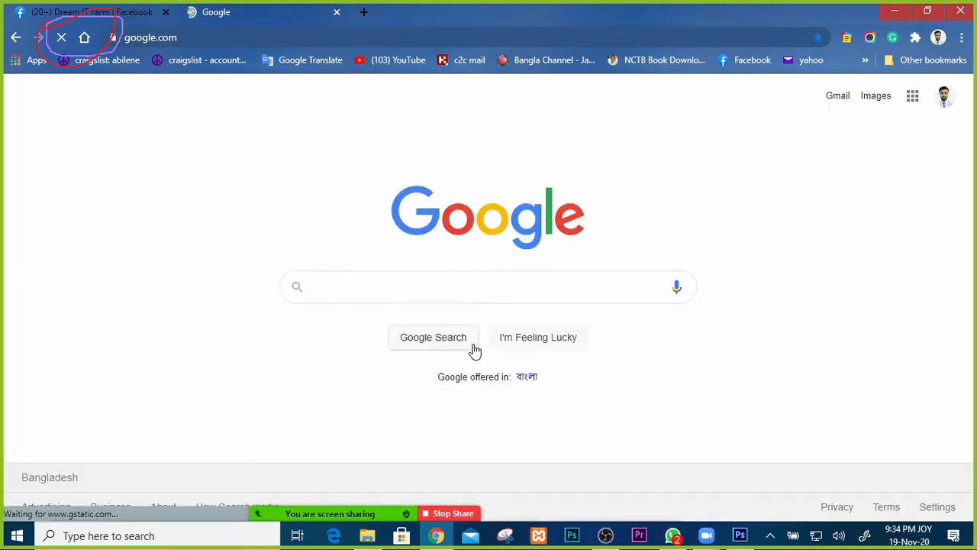
pyautogui.click(407, 289)
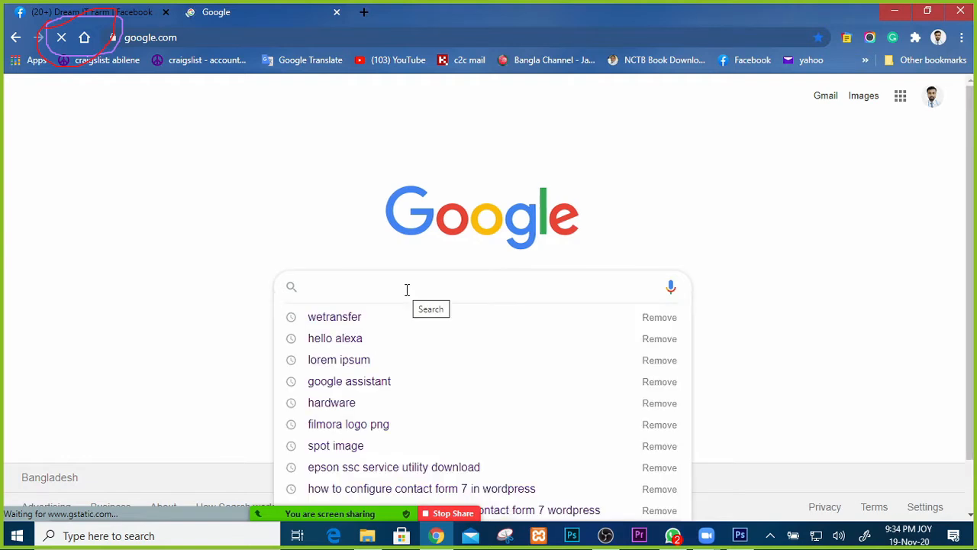
pyautogui.write('ar')
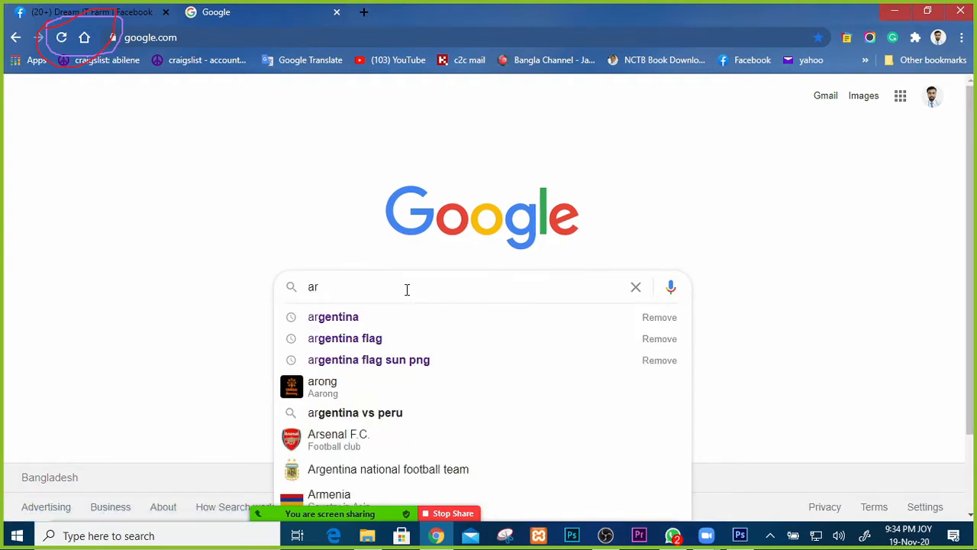
pyautogui.click(372, 360)
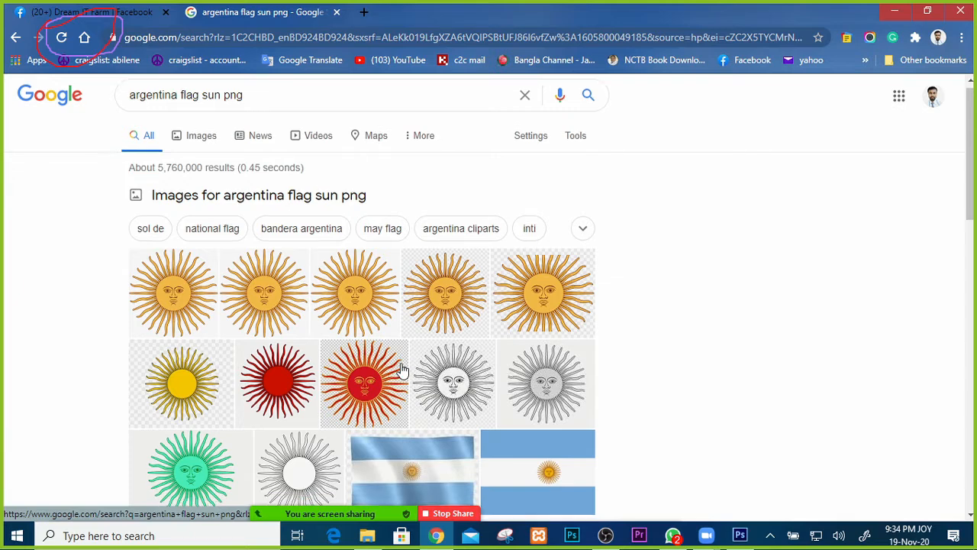
# Open the image results for the Argentina flag sun and look through them for a suitable sun picture.
pyautogui.scroll(-2, 405, 371)
pyautogui.scroll(2, 410, 367)
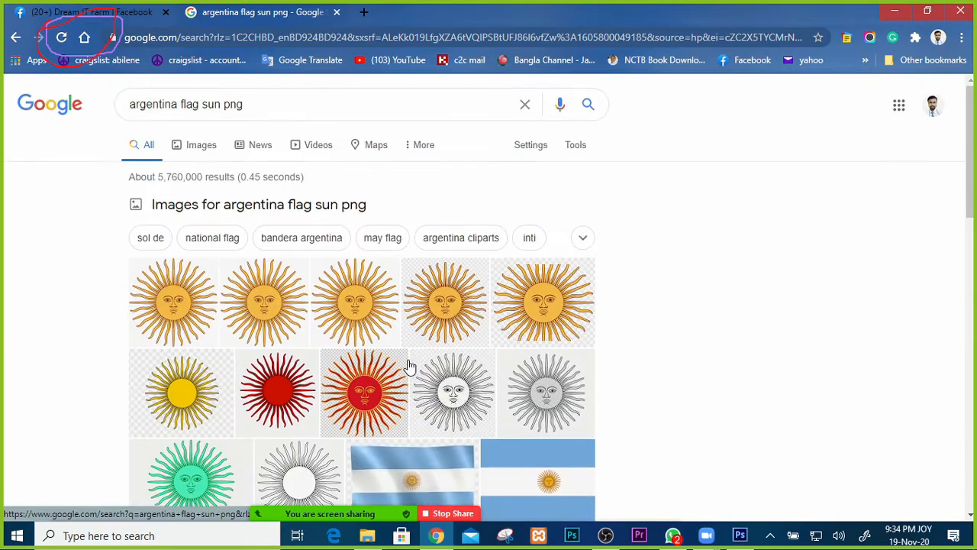
pyautogui.click(202, 147)
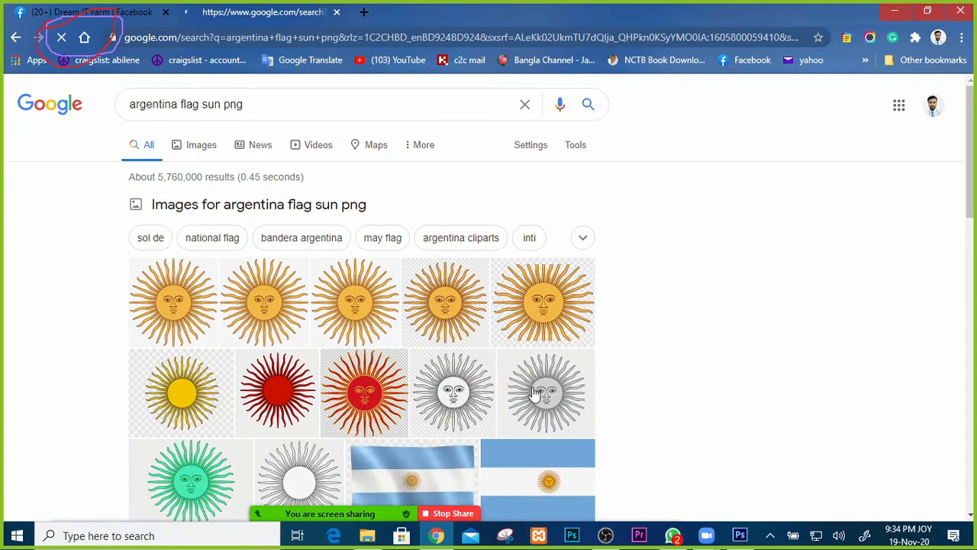
pyautogui.scroll(-3, 547, 366)
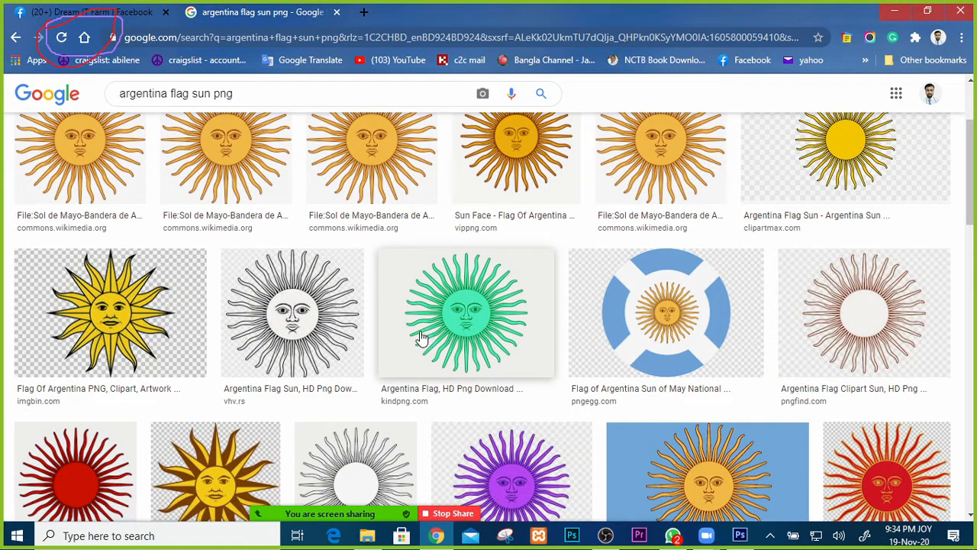
pyautogui.scroll(1, 420, 336)
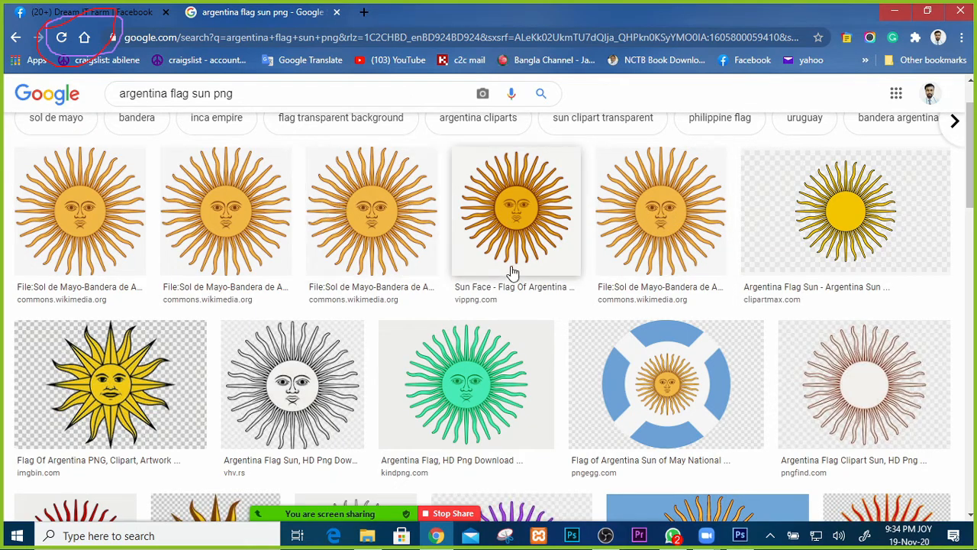
pyautogui.scroll(-4, 592, 275)
pyautogui.scroll(4, 588, 268)
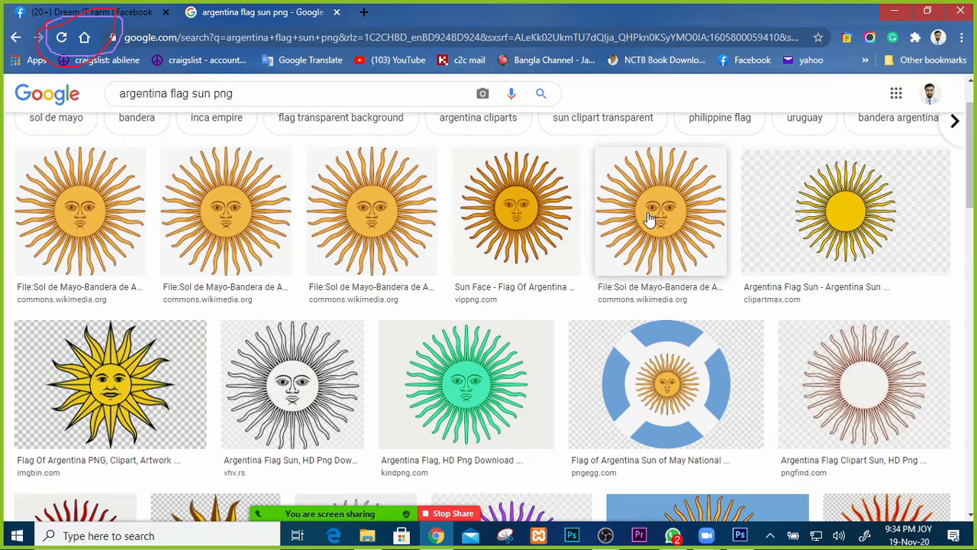
# Open the fifth sun result, the Sol de Mayo image from commons.wikimedia.org, in a new tab and bring that tab to the front.
pyautogui.rightClick(647, 219)
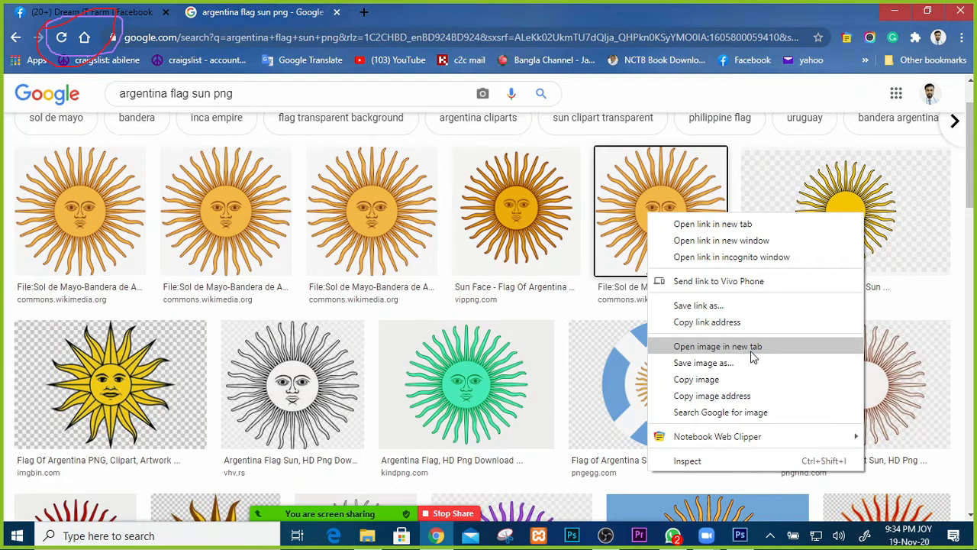
pyautogui.click(717, 346)
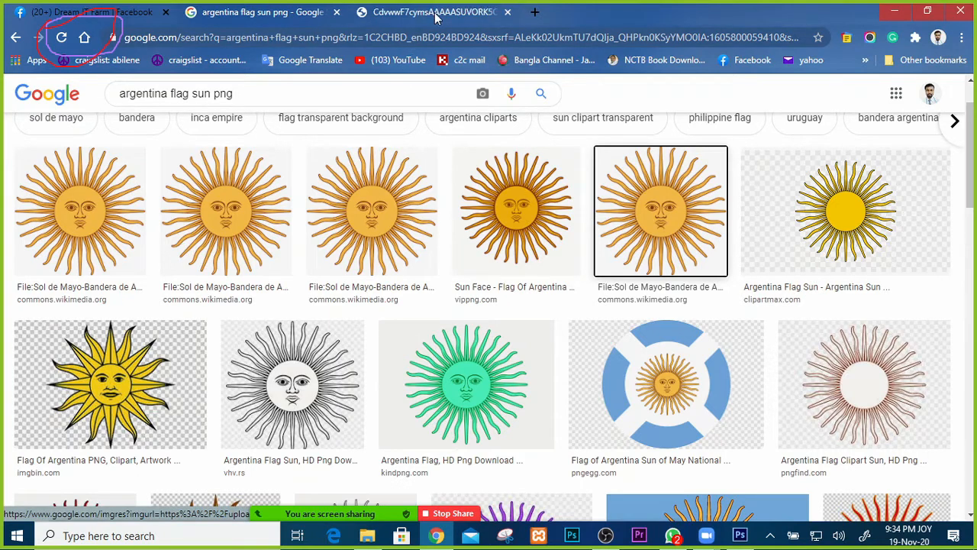
pyautogui.click(433, 12)
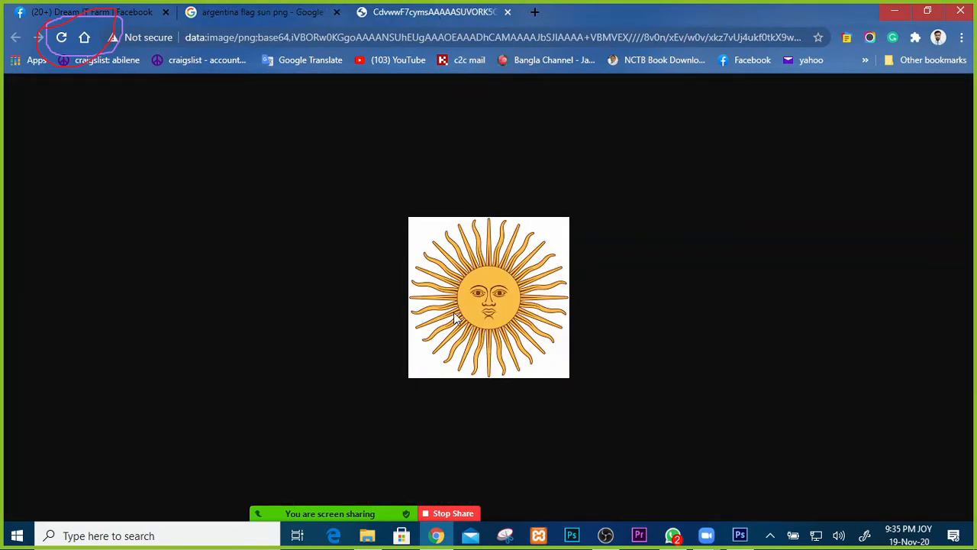
# Save the sun picture to the Desktop as the PNG image download (1), close its tab and dismiss the notices.
pyautogui.rightClick(474, 270)
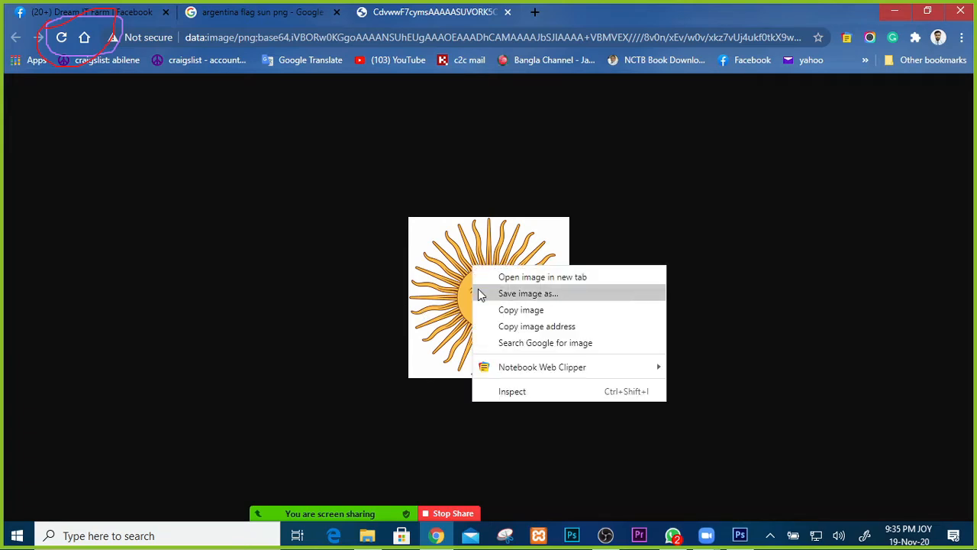
pyautogui.click(528, 295)
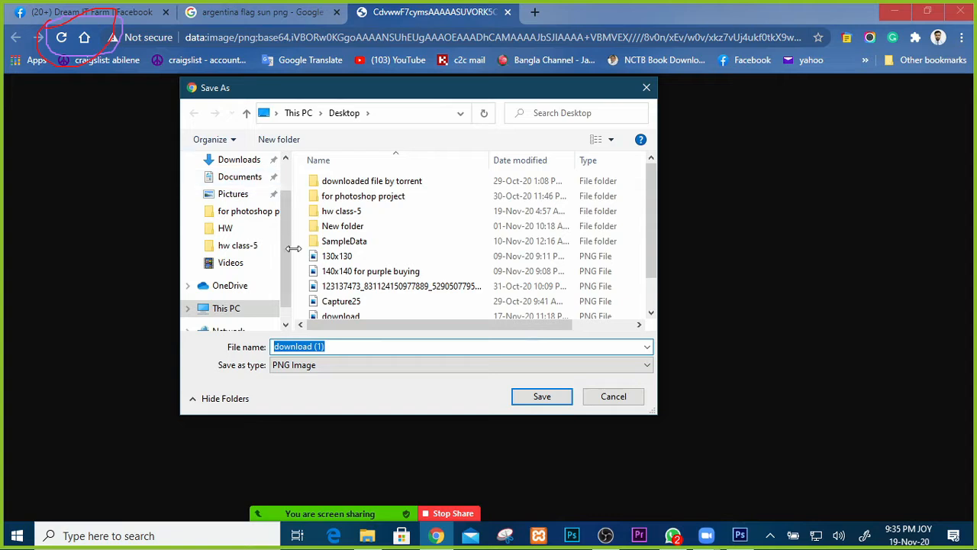
pyautogui.scroll(2, 285, 235)
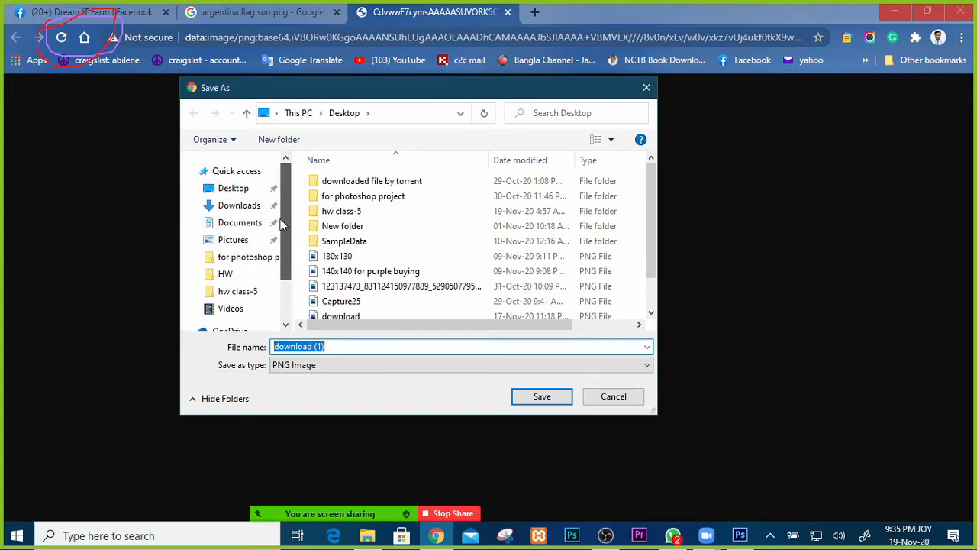
pyautogui.click(241, 190)
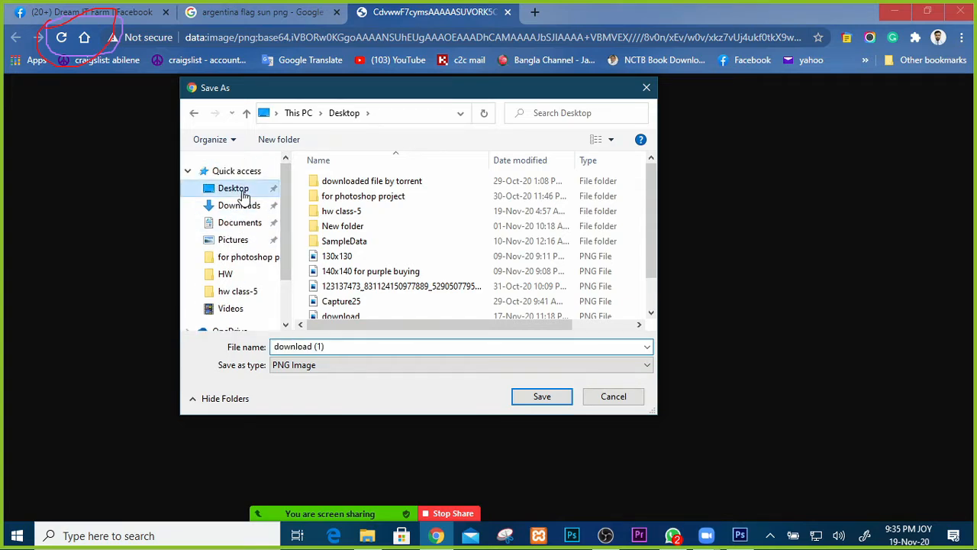
pyautogui.click(541, 396)
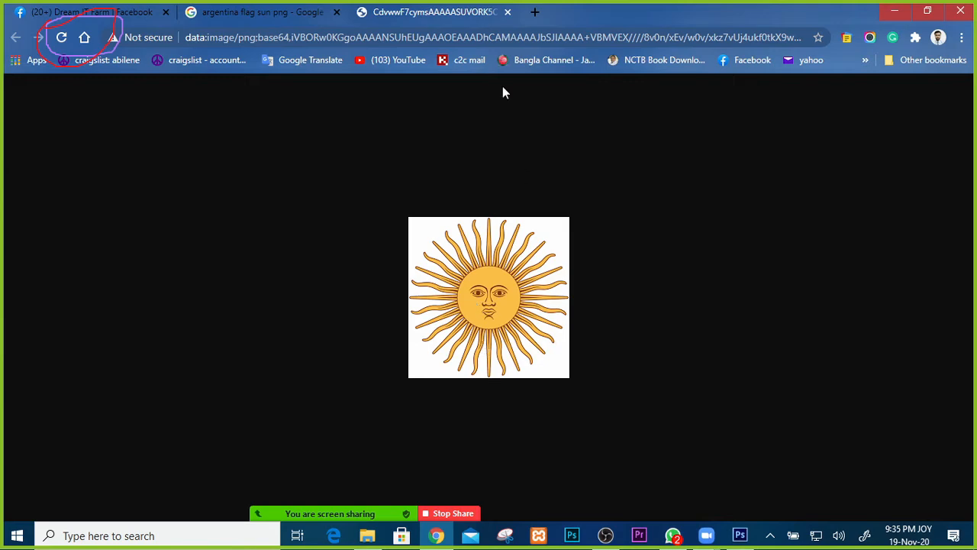
pyautogui.click(507, 13)
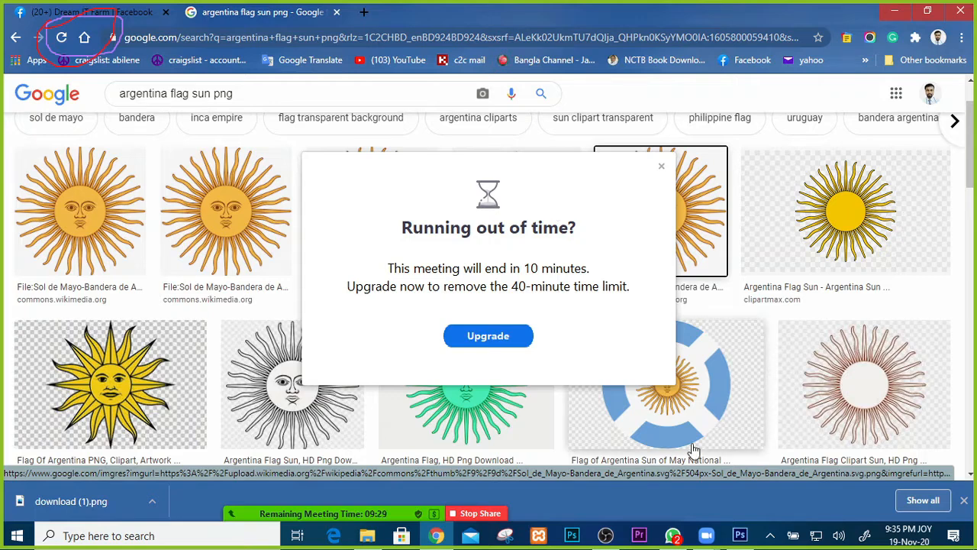
pyautogui.click(963, 501)
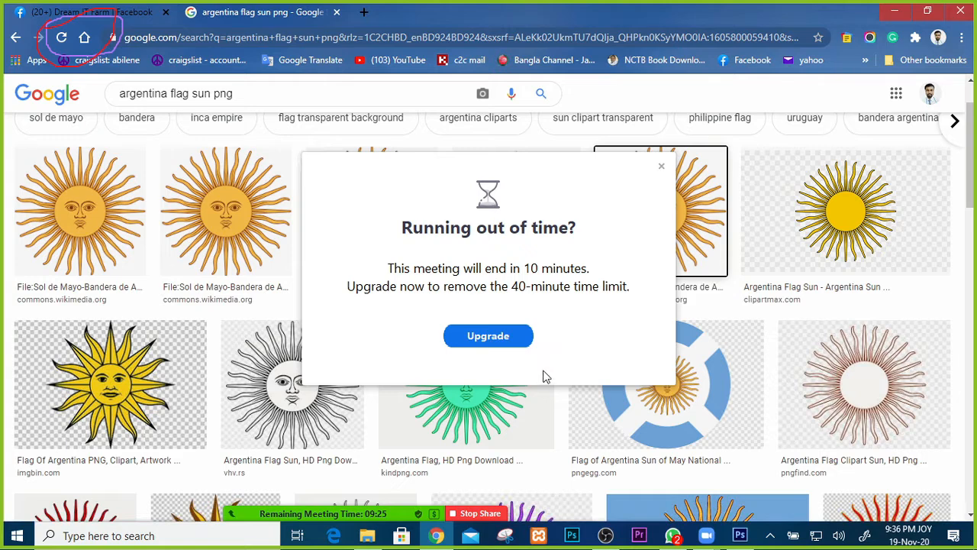
pyautogui.click(661, 168)
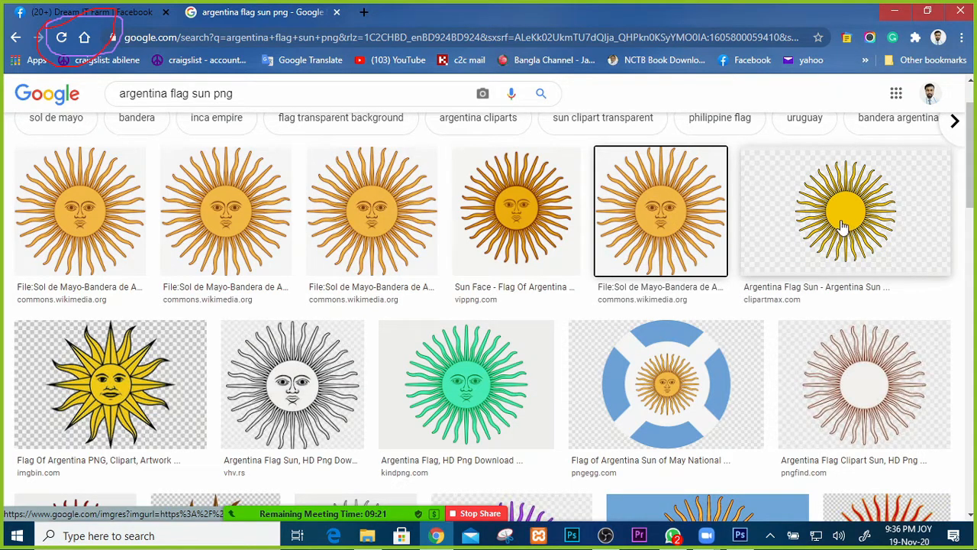
# Look further through the image results and open the yellow faceless sun from clipartmax.com in a new tab.
pyautogui.scroll(-3, 446, 309)
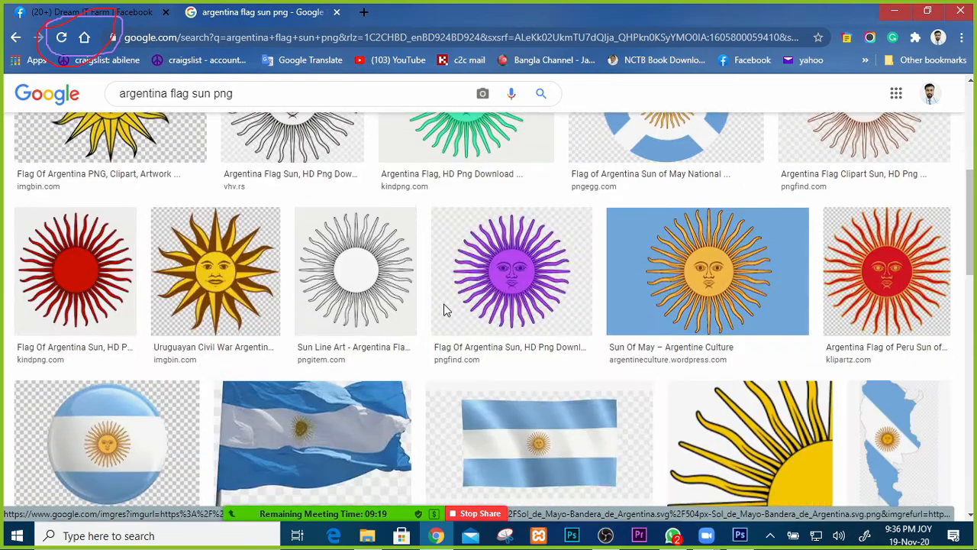
pyautogui.scroll(-10, 446, 309)
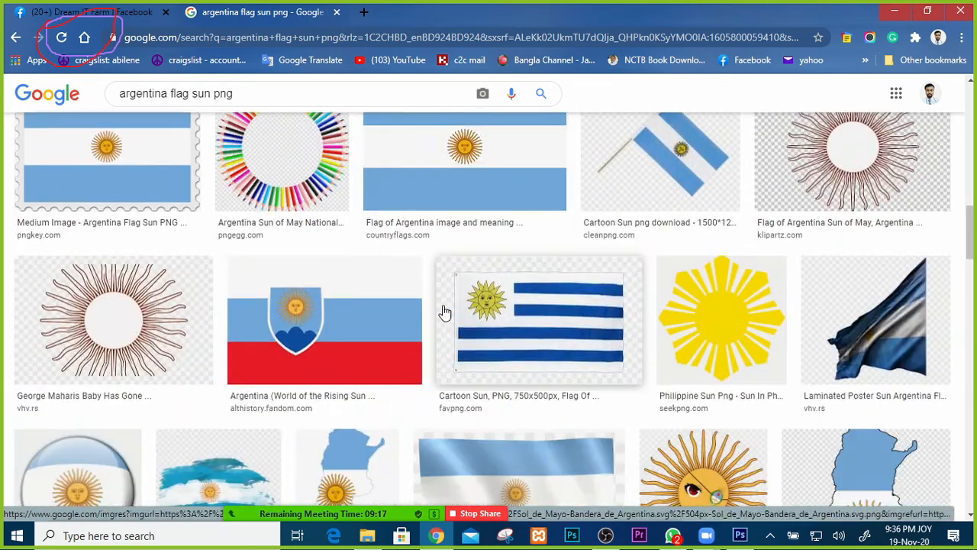
pyautogui.scroll(-6, 445, 311)
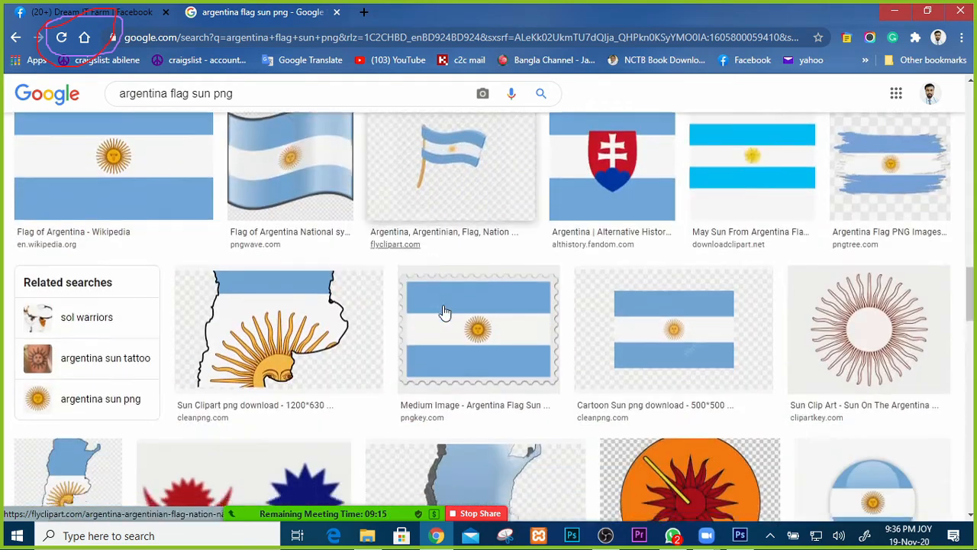
pyautogui.scroll(-10, 445, 311)
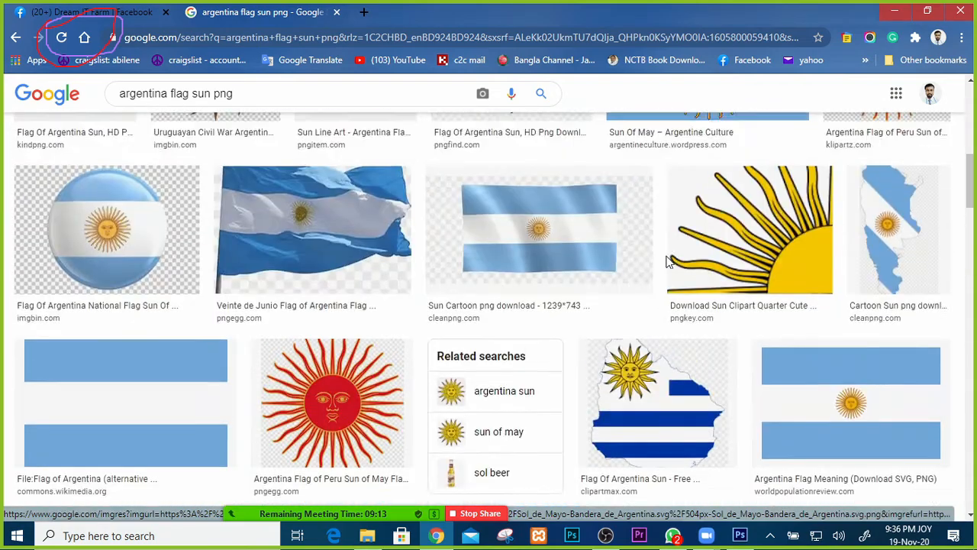
pyautogui.scroll(5, 666, 262)
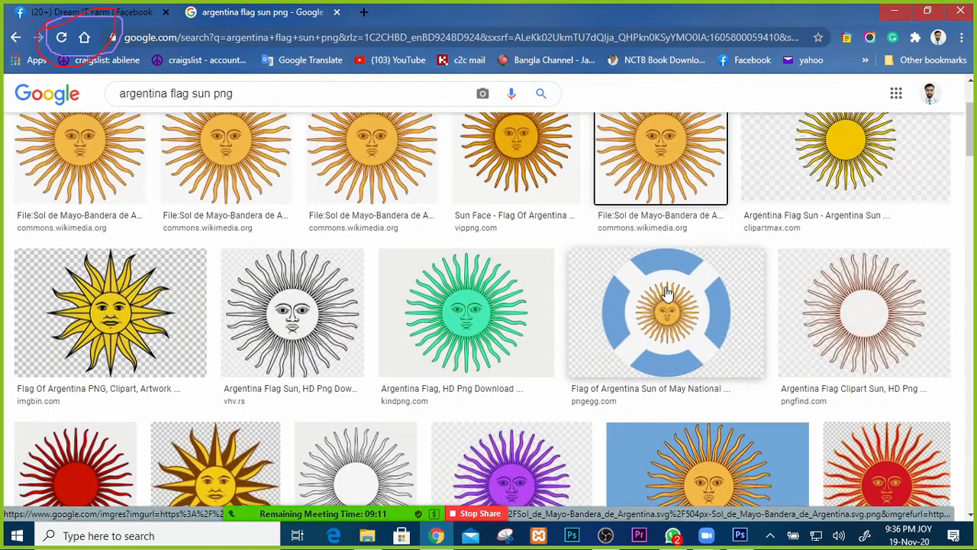
pyautogui.scroll(3, 667, 290)
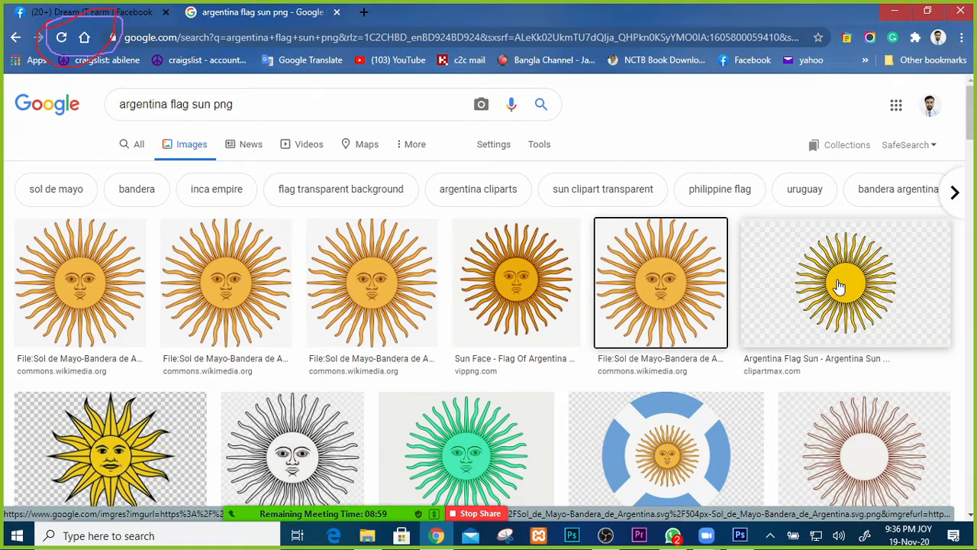
pyautogui.scroll(-1, 839, 287)
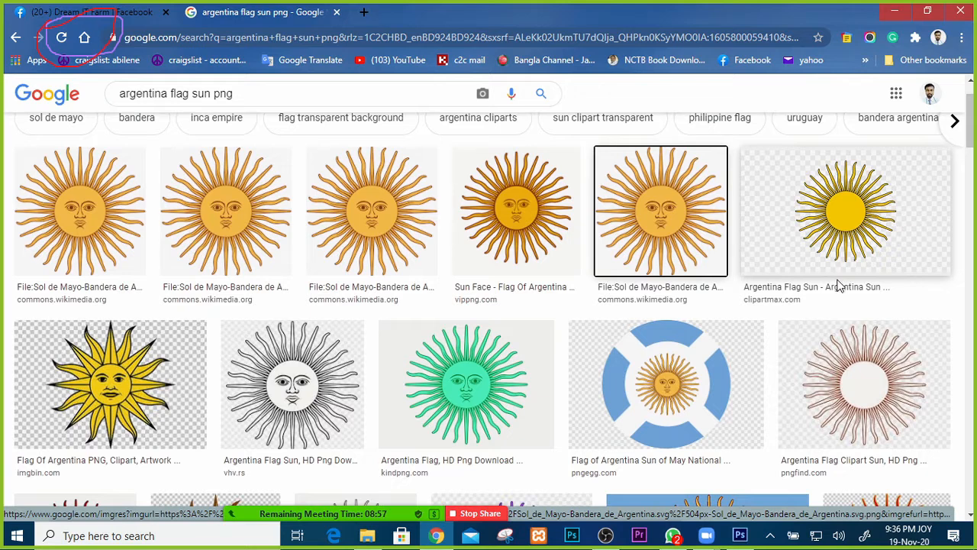
pyautogui.rightClick(842, 219)
pyautogui.click(821, 358)
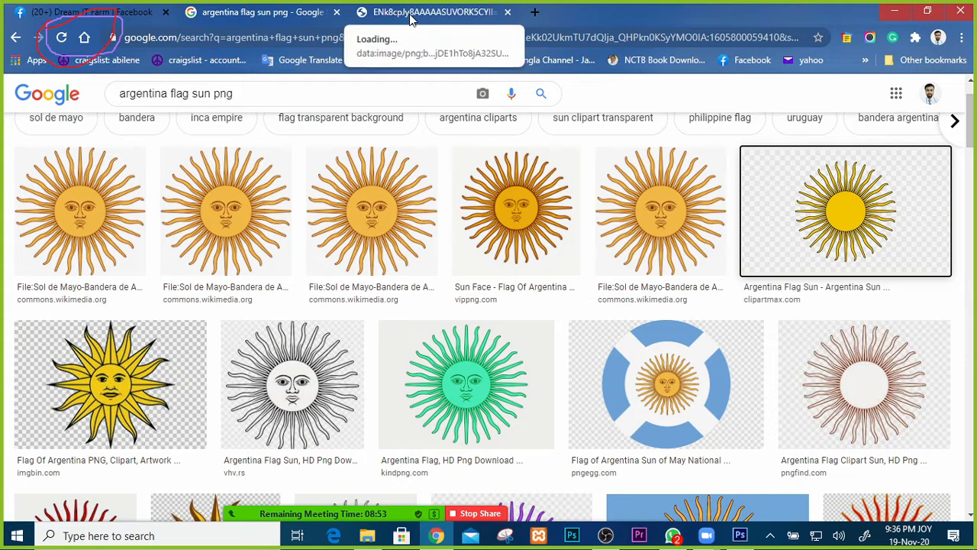
pyautogui.click(408, 14)
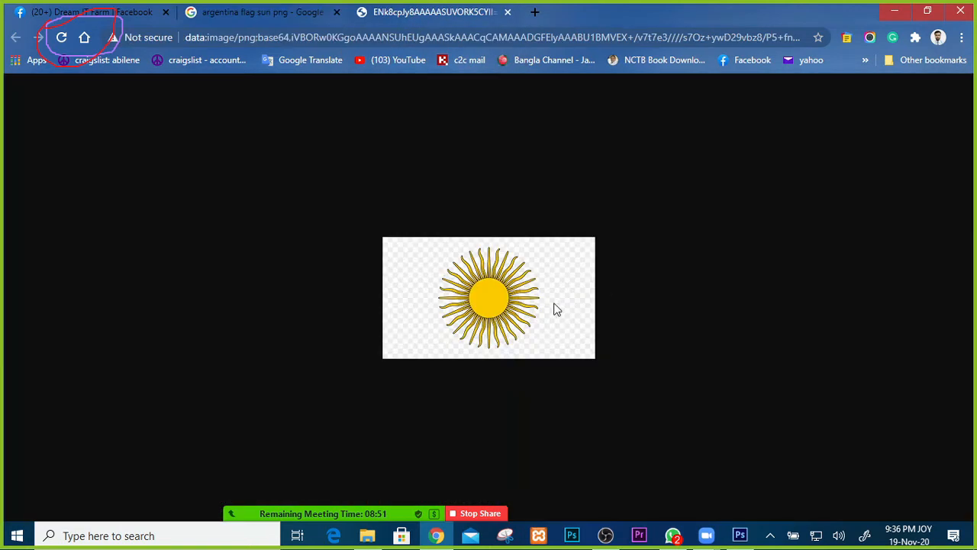
# Save the yellow faceless sun picture to the Desktop as the PNG image download (2).
pyautogui.rightClick(496, 288)
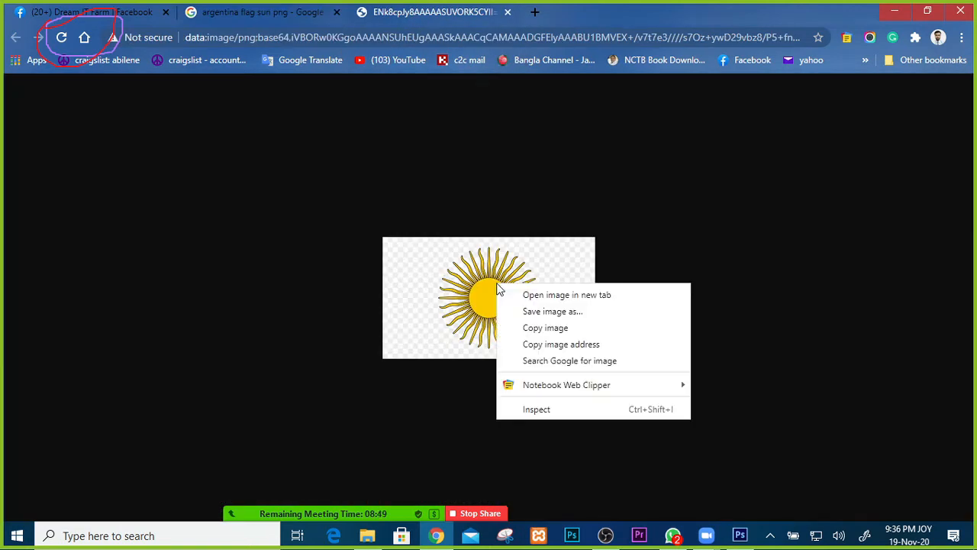
pyautogui.click(573, 313)
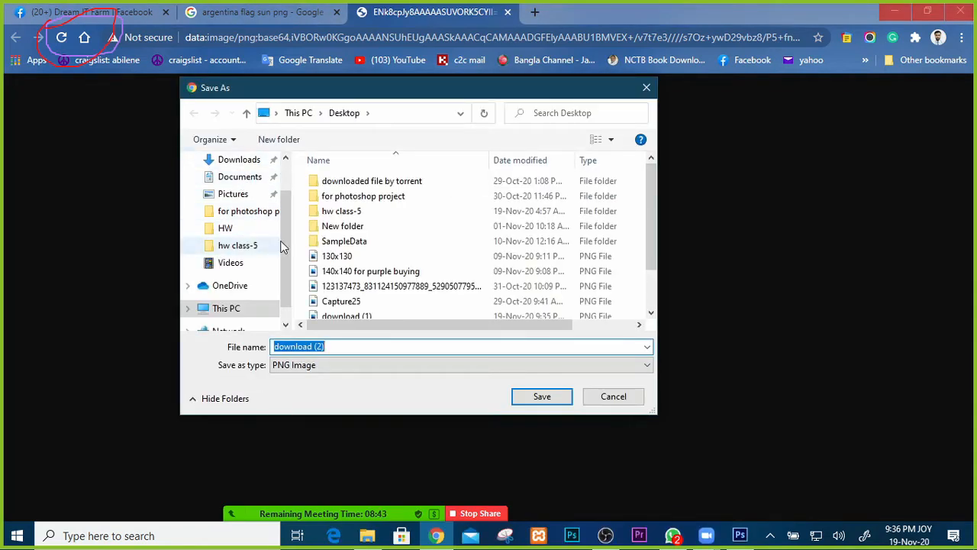
pyautogui.moveTo(239, 206)
pyautogui.mouseDown()
pyautogui.moveTo(229, 203)
pyautogui.moveTo(233, 188)
pyautogui.mouseUp()
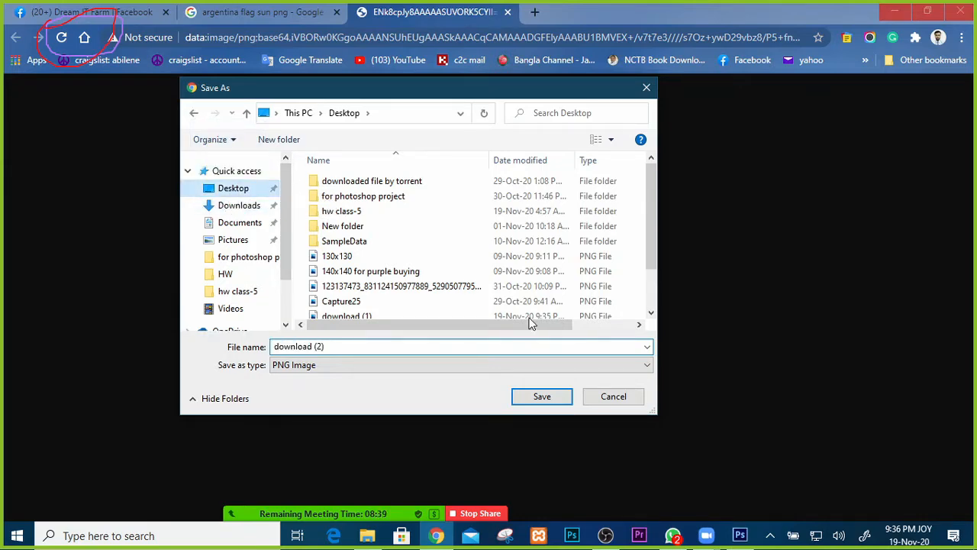
pyautogui.click(539, 398)
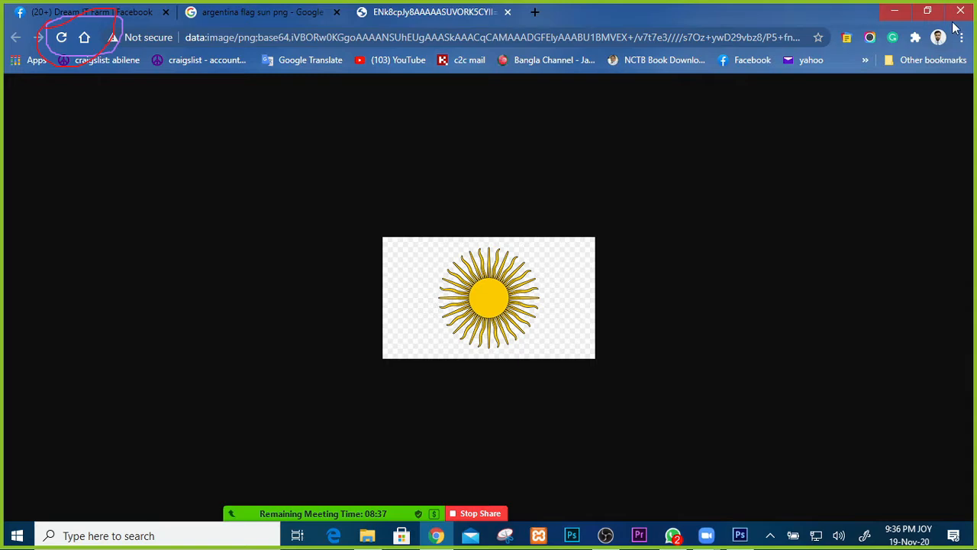
# Switch back to Photoshop and place the orange sun picture named download from the Desktop into the flag document.
pyautogui.click(895, 10)
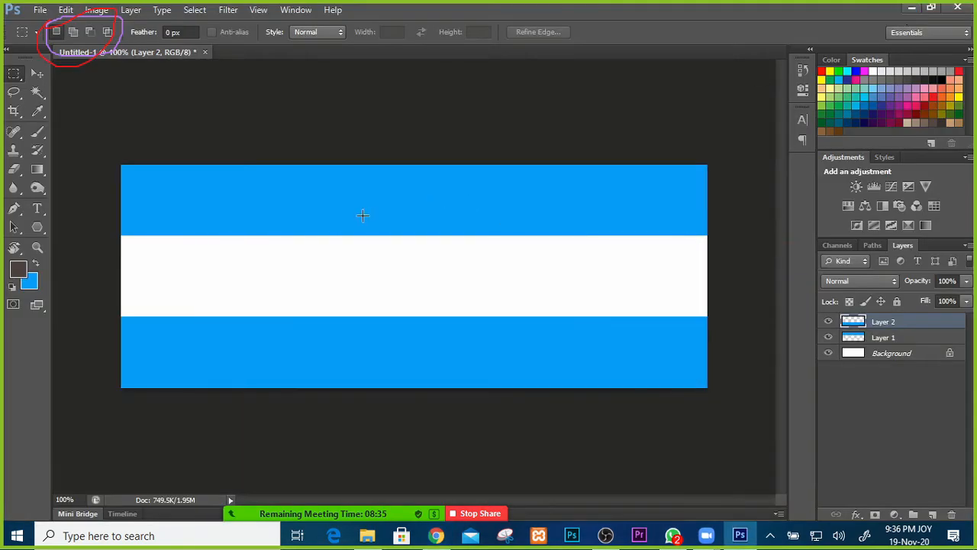
pyautogui.click(39, 10)
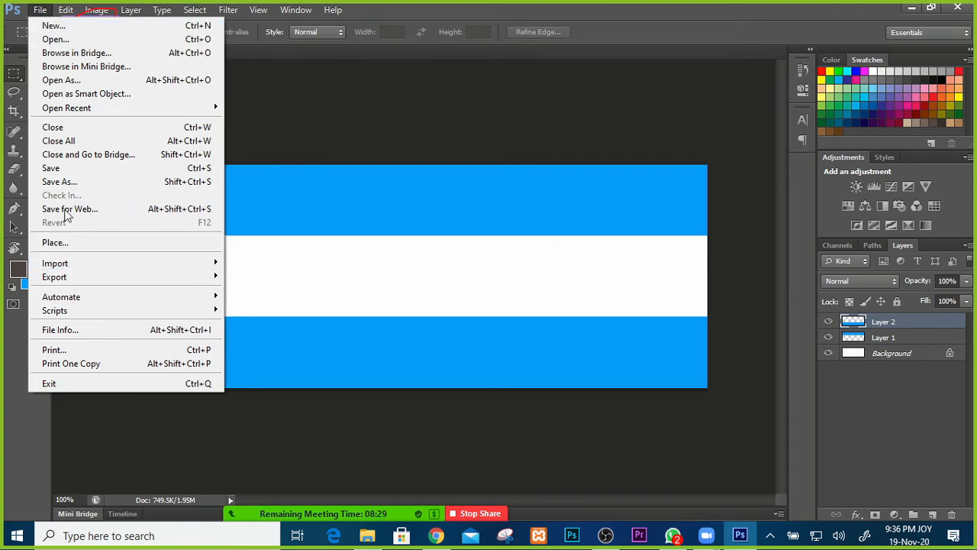
pyautogui.click(68, 245)
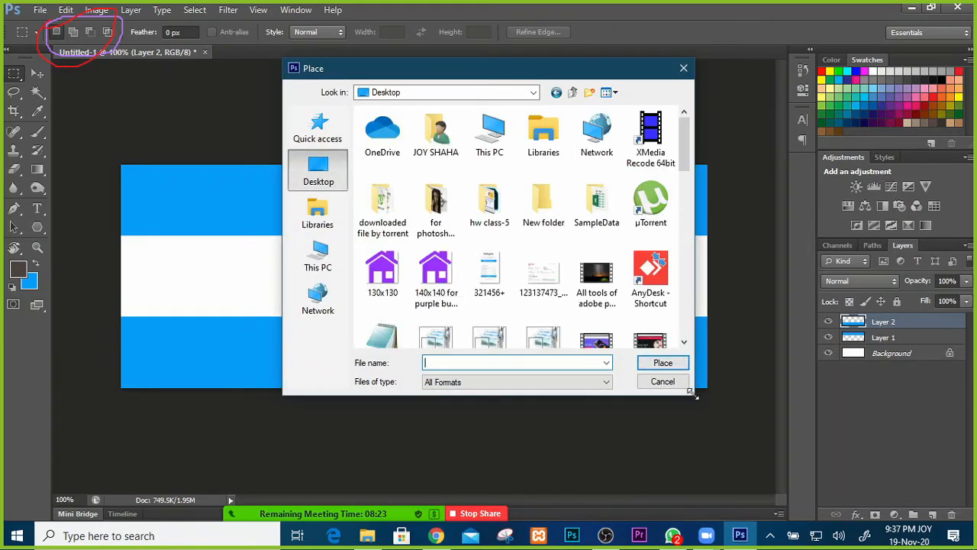
pyautogui.moveTo(691, 389); pyautogui.dragTo(810, 525)
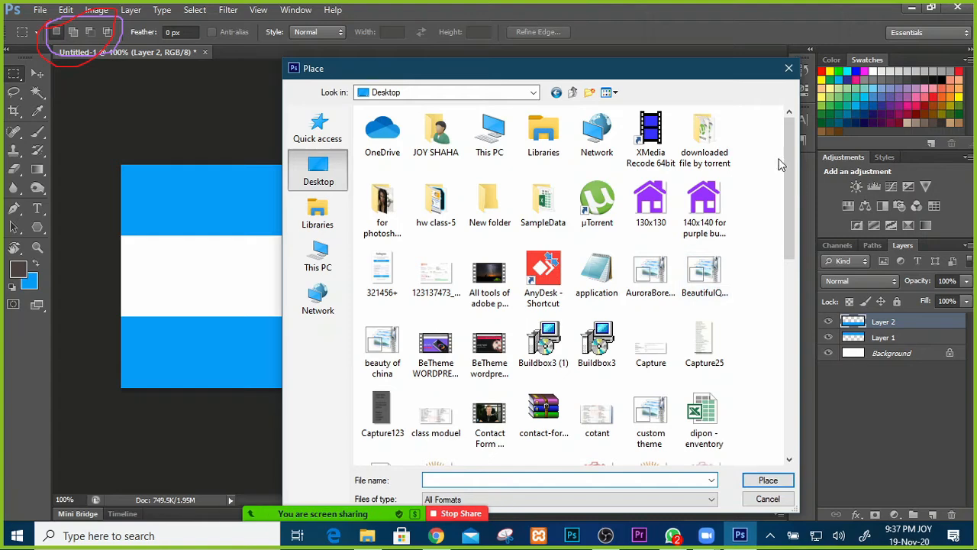
pyautogui.moveTo(792, 192); pyautogui.dragTo(788, 278)
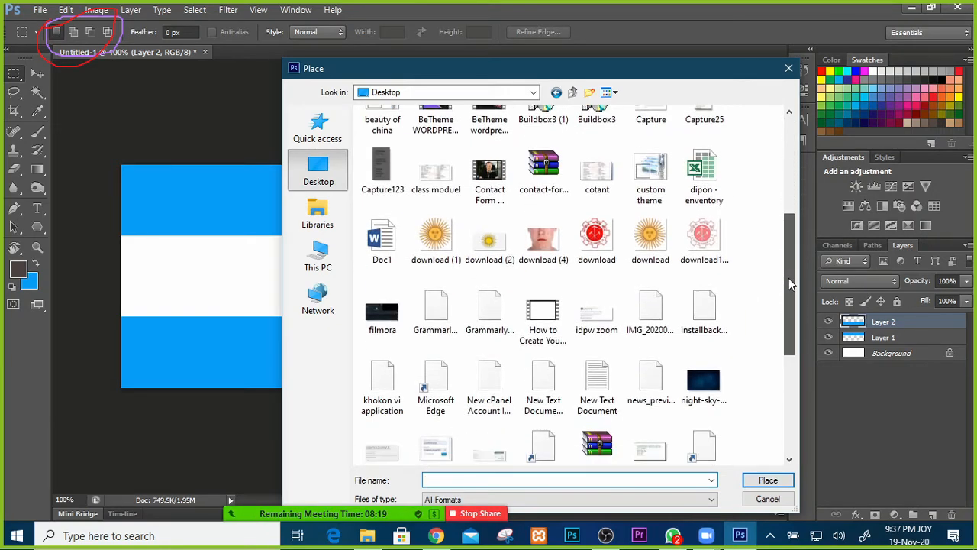
pyautogui.click(647, 244)
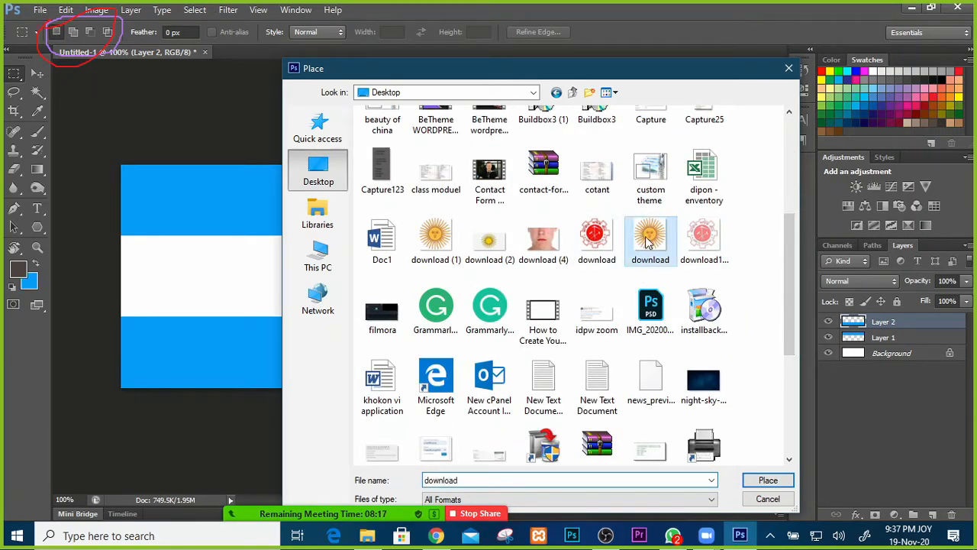
pyautogui.click(767, 481)
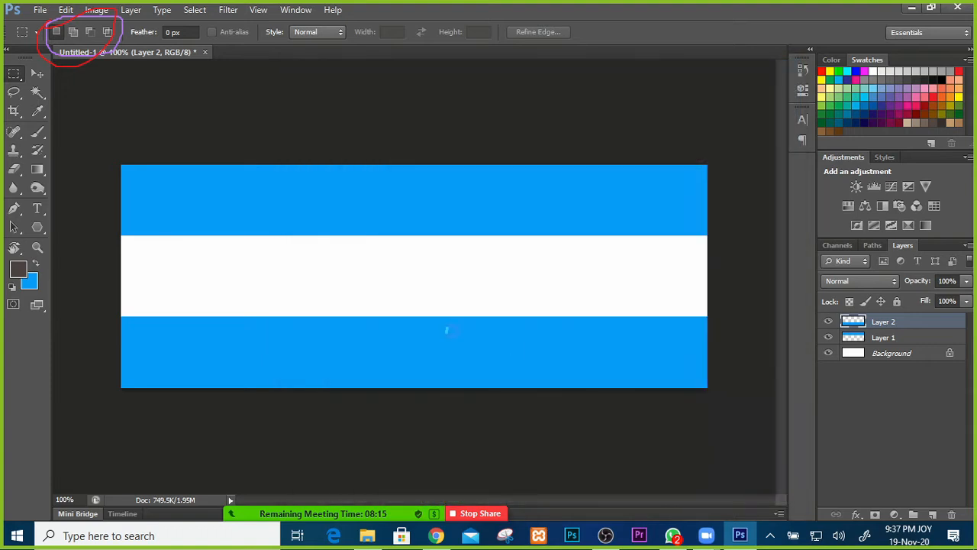
# Try shrinking the placed sun picture freely from its corners and sides to about 21% width and 17% height.
pyautogui.moveTo(419, 284); pyautogui.dragTo(406, 280)
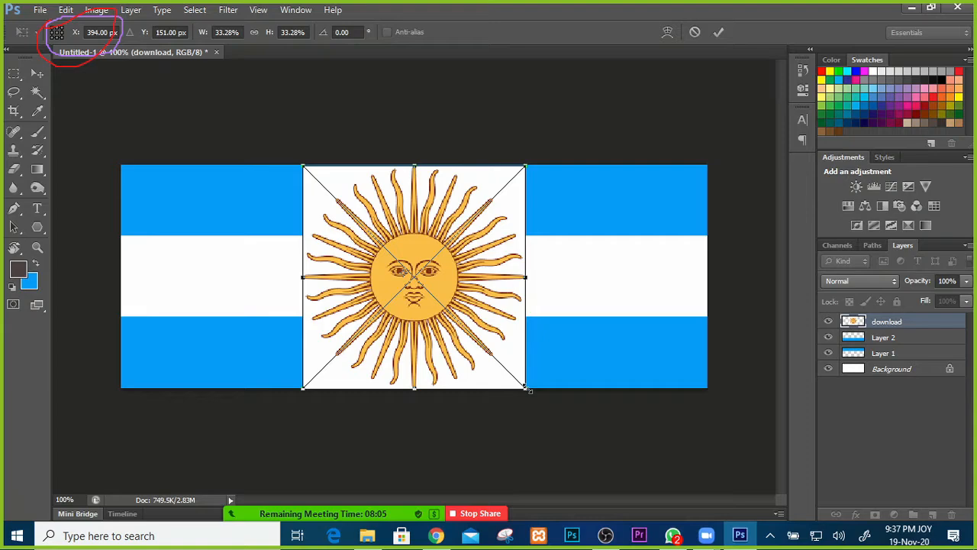
pyautogui.moveTo(527, 389); pyautogui.dragTo(484, 349)
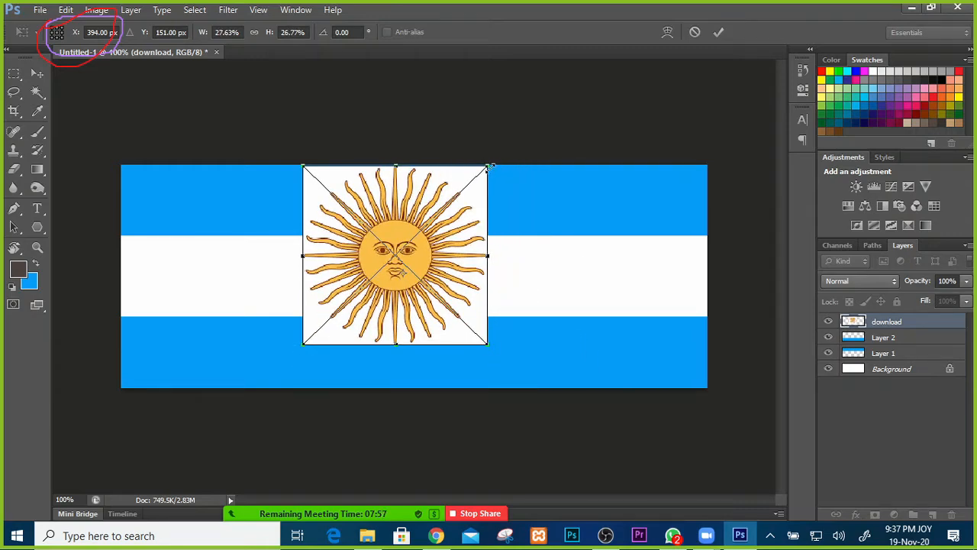
pyautogui.moveTo(490, 164); pyautogui.dragTo(455, 201)
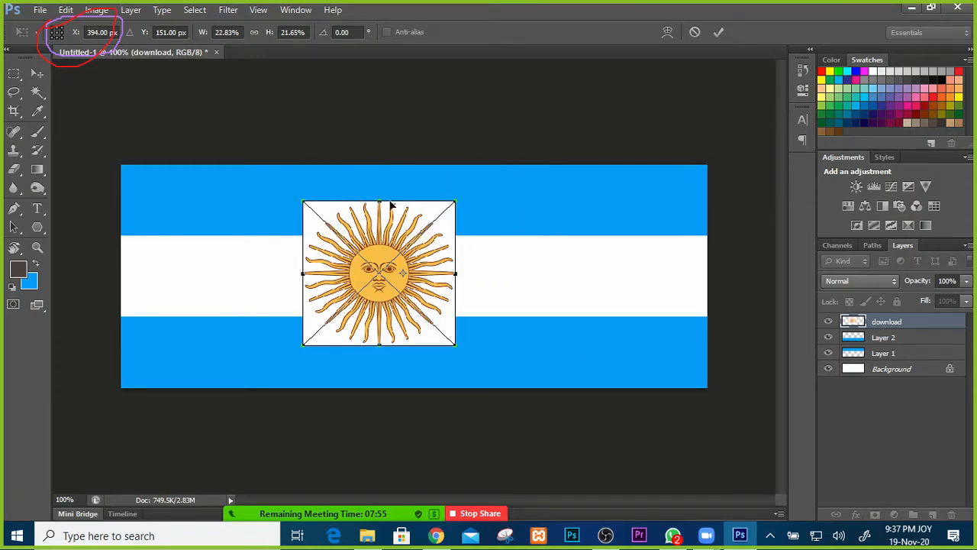
pyautogui.moveTo(380, 202); pyautogui.dragTo(380, 230)
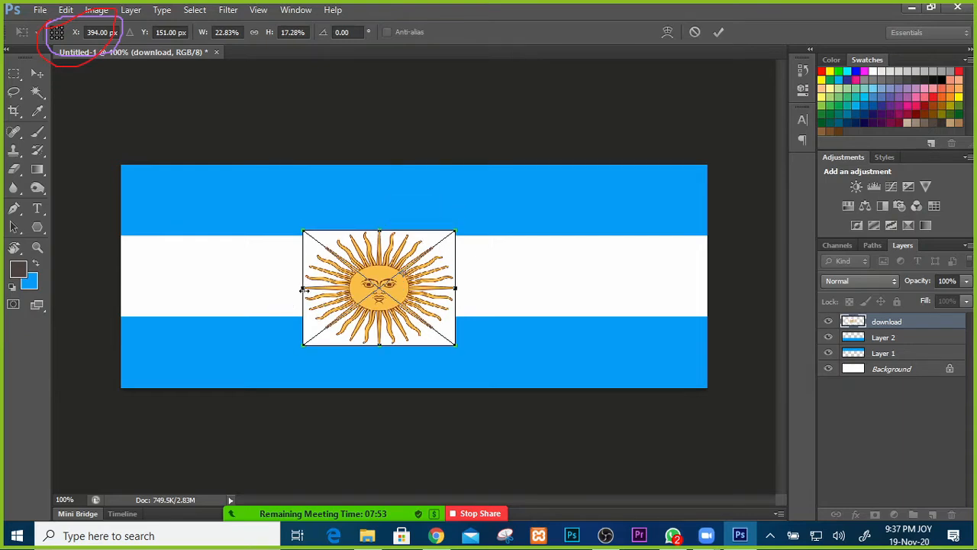
pyautogui.moveTo(304, 288); pyautogui.dragTo(316, 288)
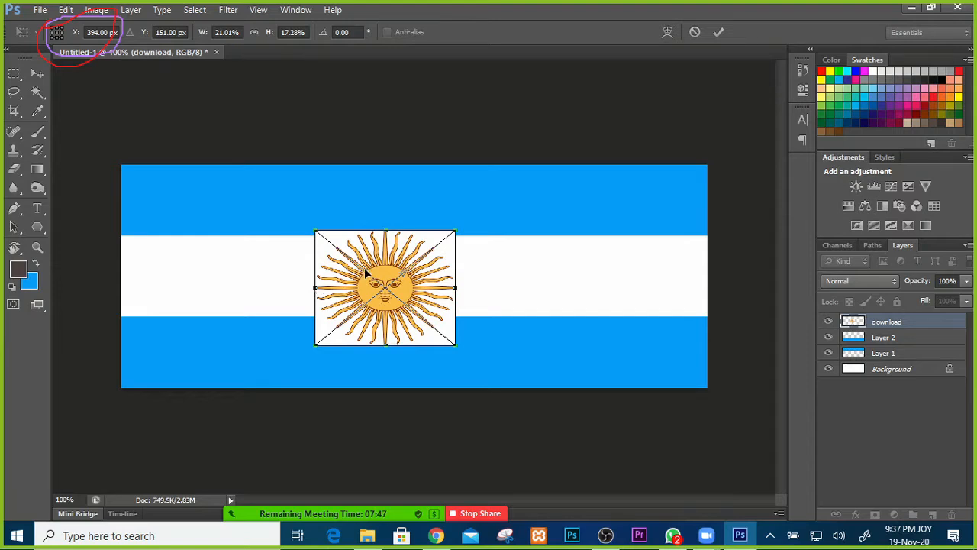
# Try moving the shrunken sun toward the flag's centre, undo and redo the move, and commit the placement.
pyautogui.moveTo(389, 289); pyautogui.dragTo(422, 279)
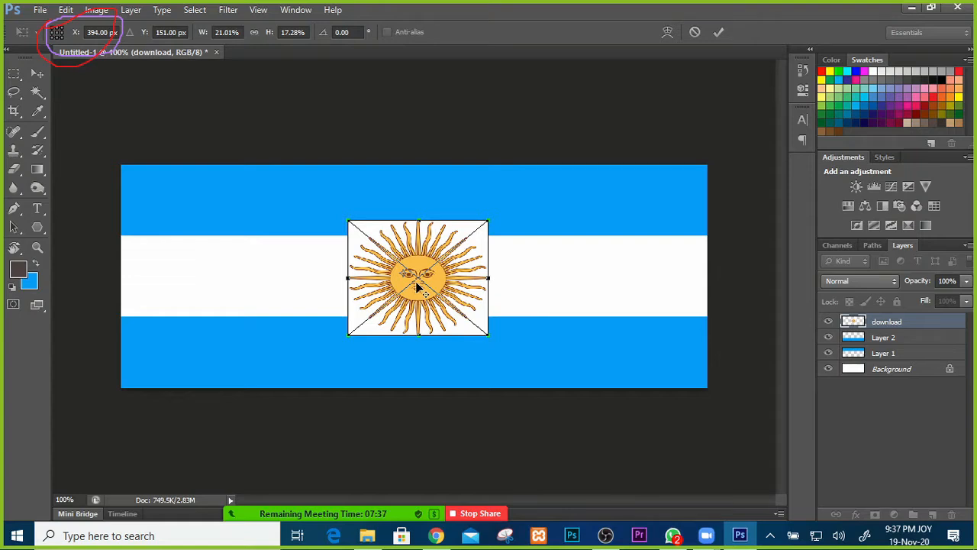
pyautogui.hotkey('ctrl', 'z')
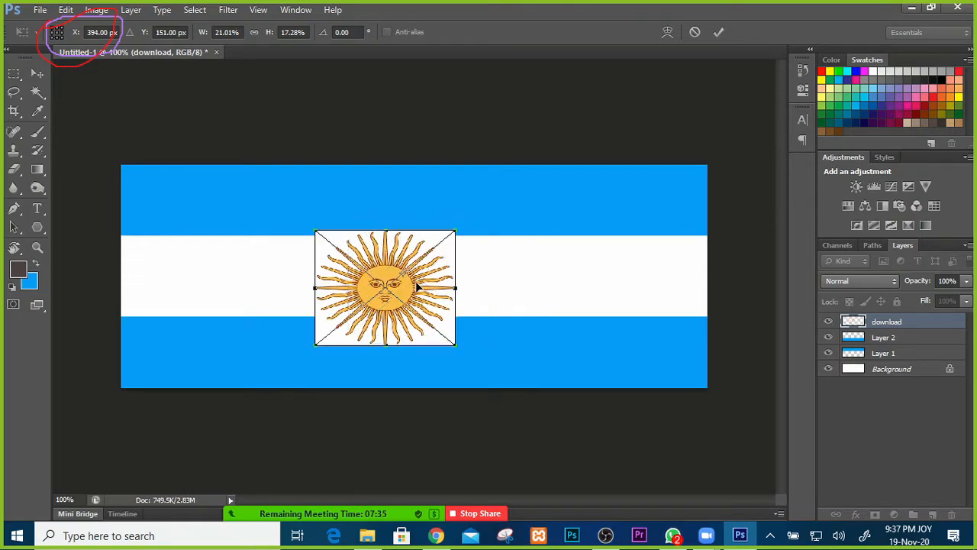
pyautogui.hotkey('ctrl', 'z')
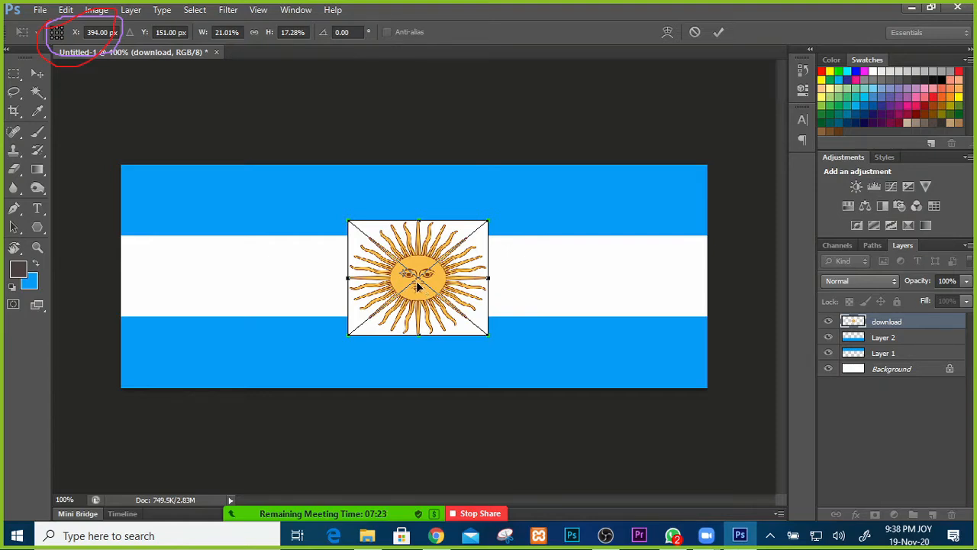
pyautogui.press('Return')
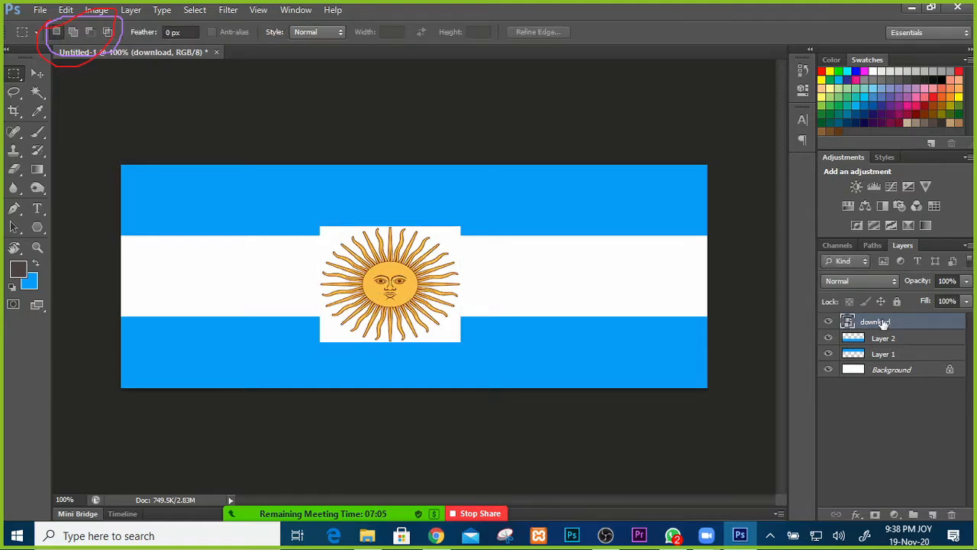
# Delete the distorted sun layer and place the orange sun picture named download from the Desktop again.
pyautogui.moveTo(881, 323); pyautogui.dragTo(951, 515)
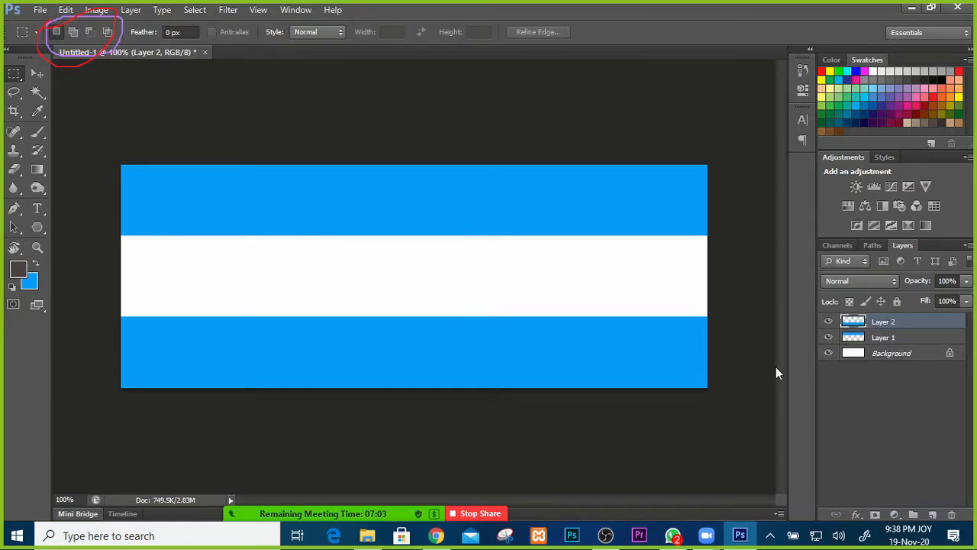
pyautogui.click(40, 9)
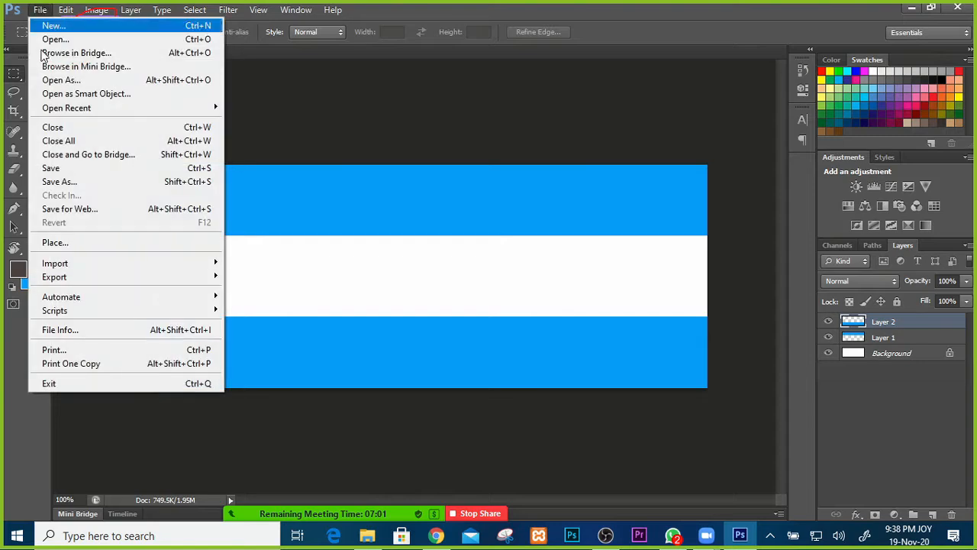
pyautogui.click(87, 244)
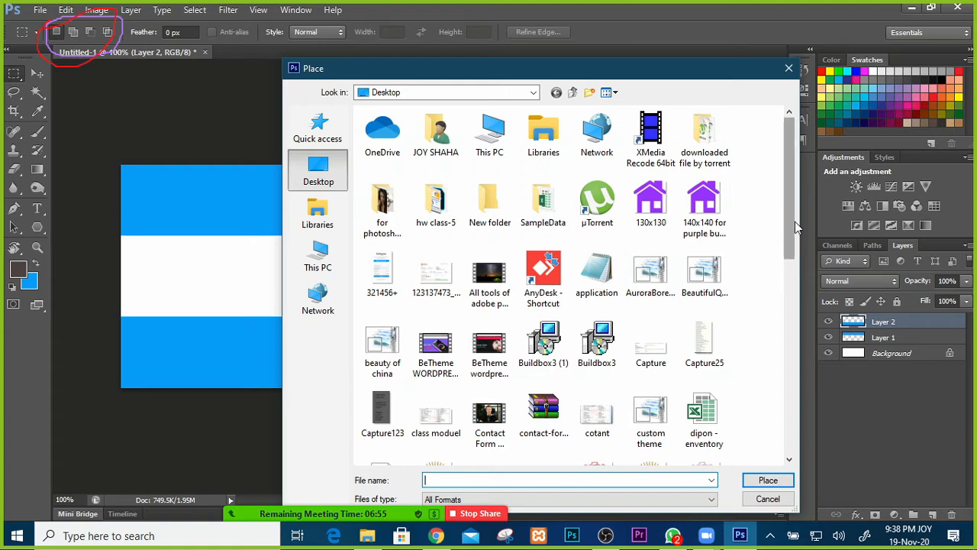
pyautogui.moveTo(794, 222); pyautogui.dragTo(776, 322)
pyautogui.click(650, 225)
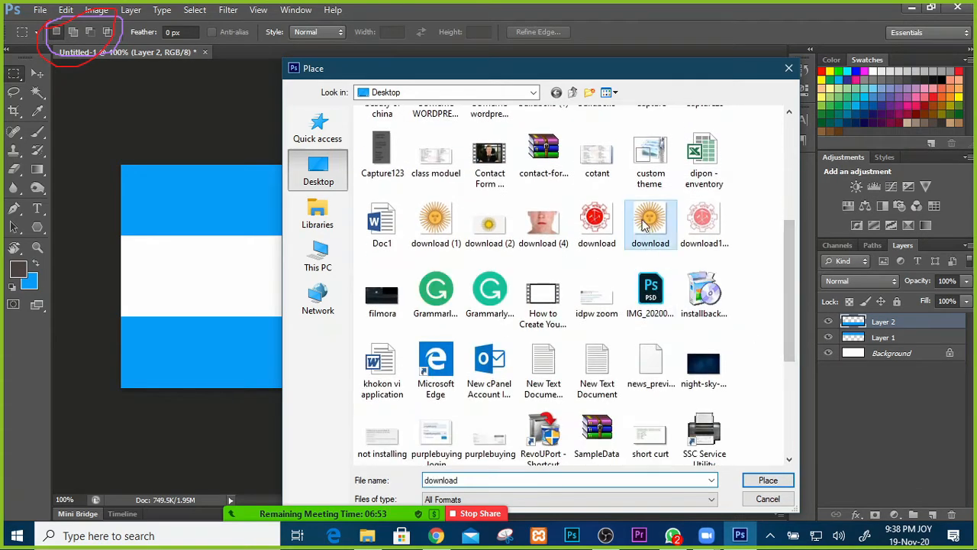
pyautogui.click(767, 479)
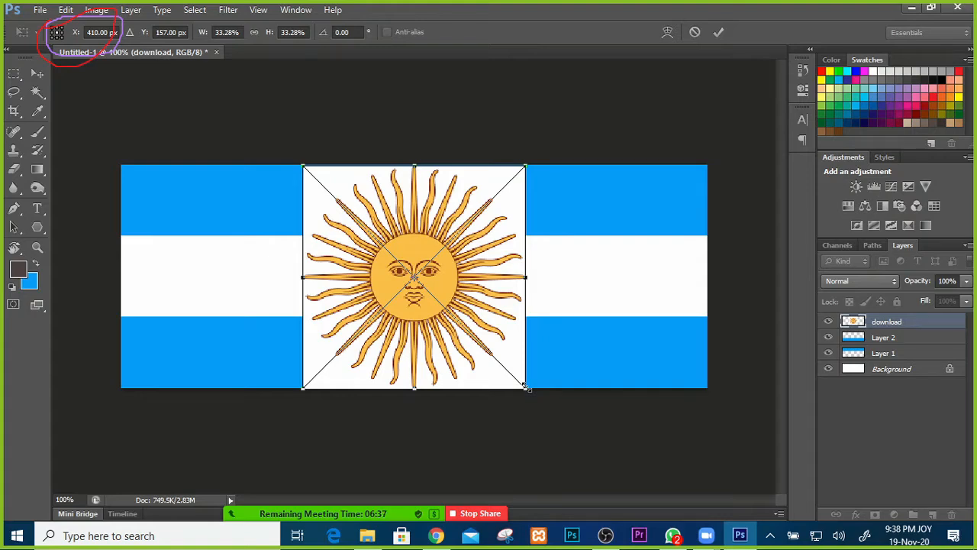
# Try scaling the sun proportionally about its centre to 12.16%, undo it, and repeat with a scale of about 11.2% that is also undone.
pyautogui.moveTo(527, 387); pyautogui.dragTo(443, 328)
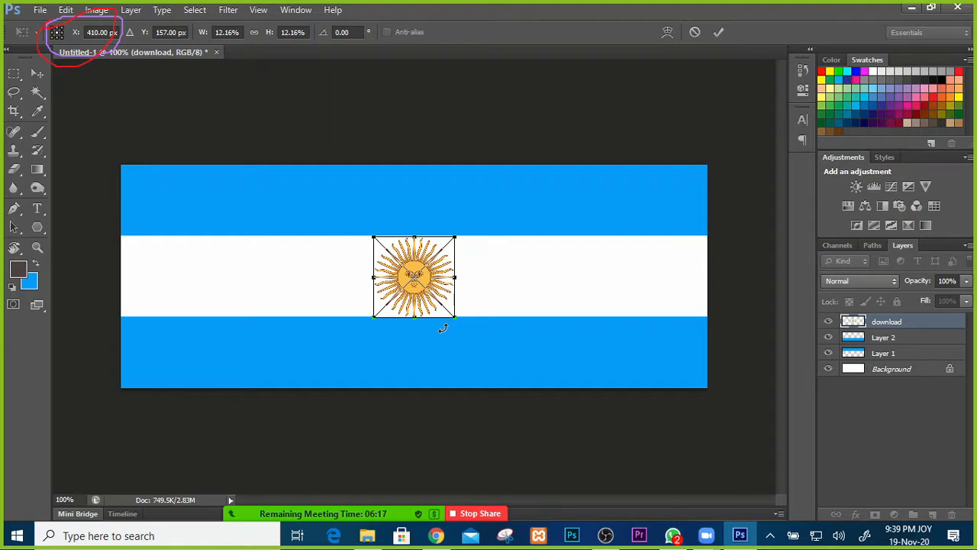
pyautogui.hotkey('ctrl', 'z')
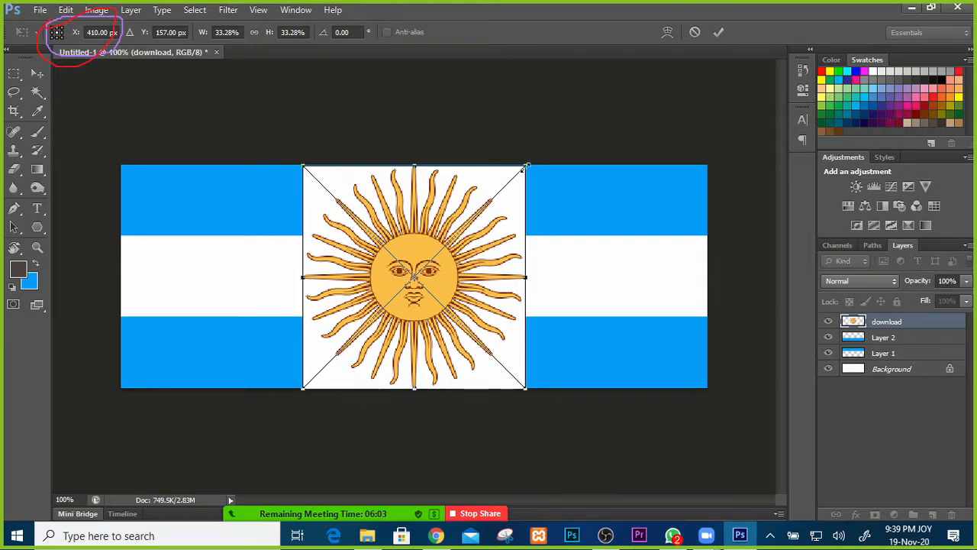
pyautogui.moveTo(525, 167); pyautogui.dragTo(448, 237)
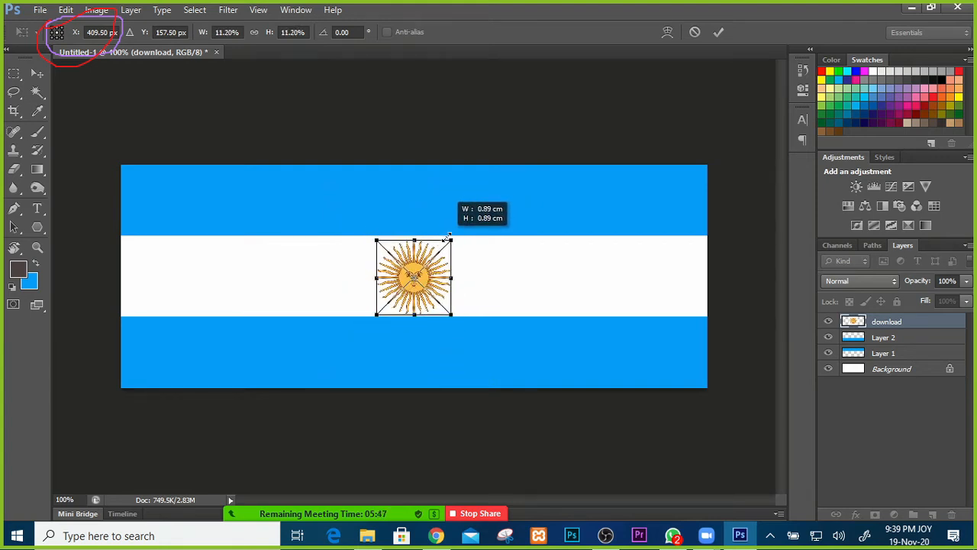
pyautogui.moveTo(449, 237); pyautogui.dragTo(450, 237)
pyautogui.hotkey('ctrl', 'z')
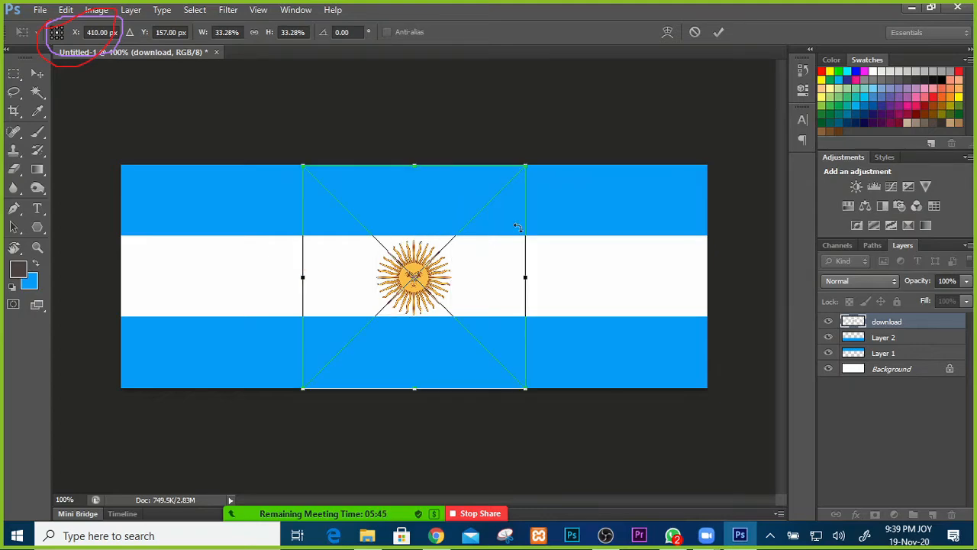
# Try resizing the sun from its corners without keeping proportions, undo the last resize, and look through the document history for earlier states.
pyautogui.moveTo(525, 166); pyautogui.dragTo(413, 209)
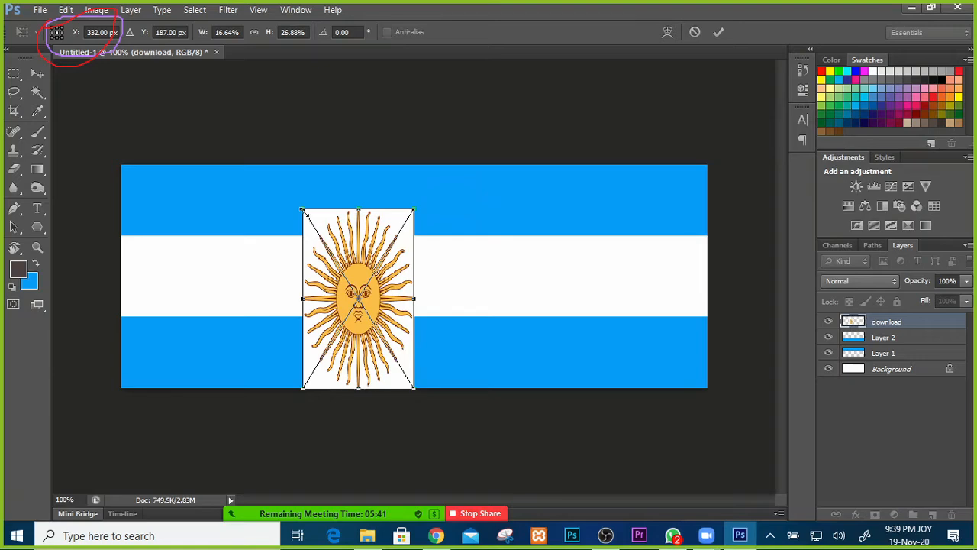
pyautogui.moveTo(304, 209); pyautogui.dragTo(302, 298)
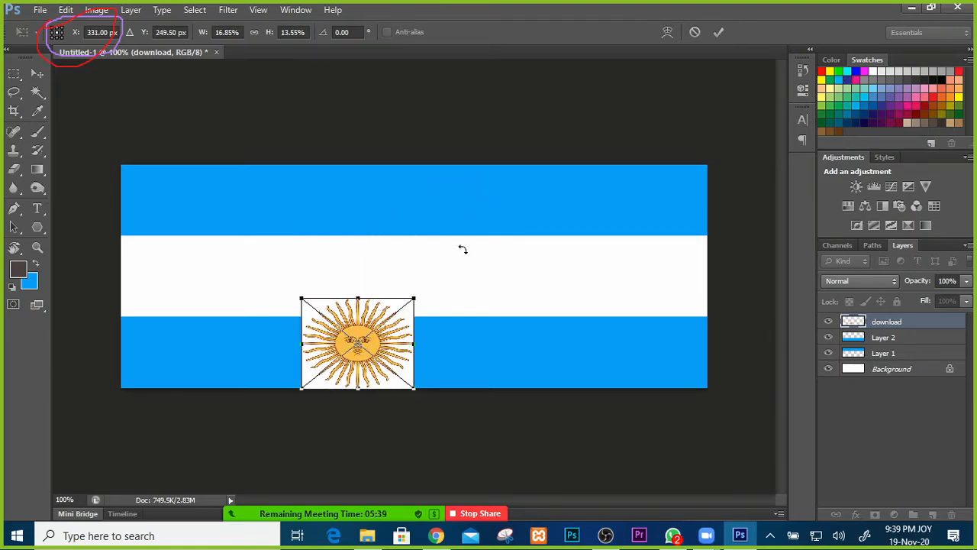
pyautogui.hotkey('ctrl', 'z')
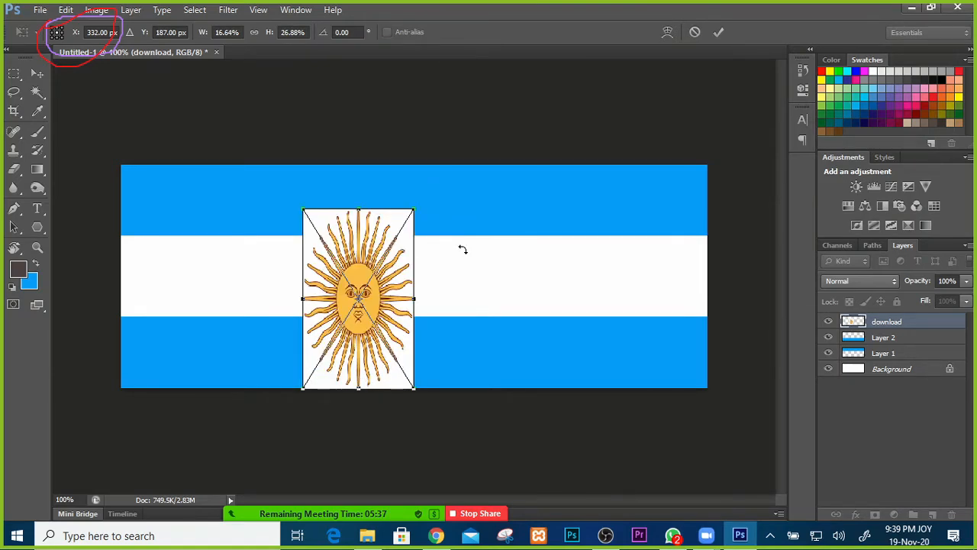
pyautogui.hotkey('ctrl', 'z')
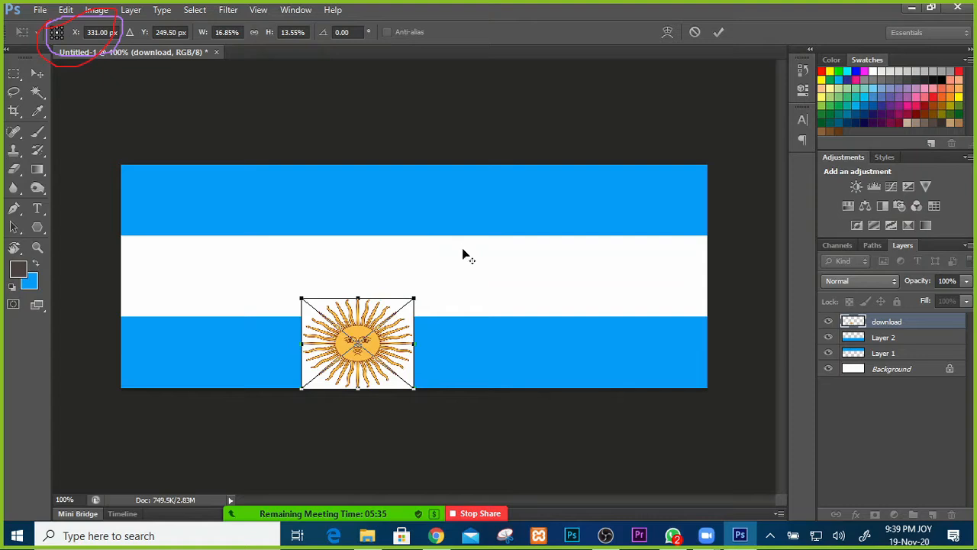
pyautogui.hotkey('ctrl', 'z')
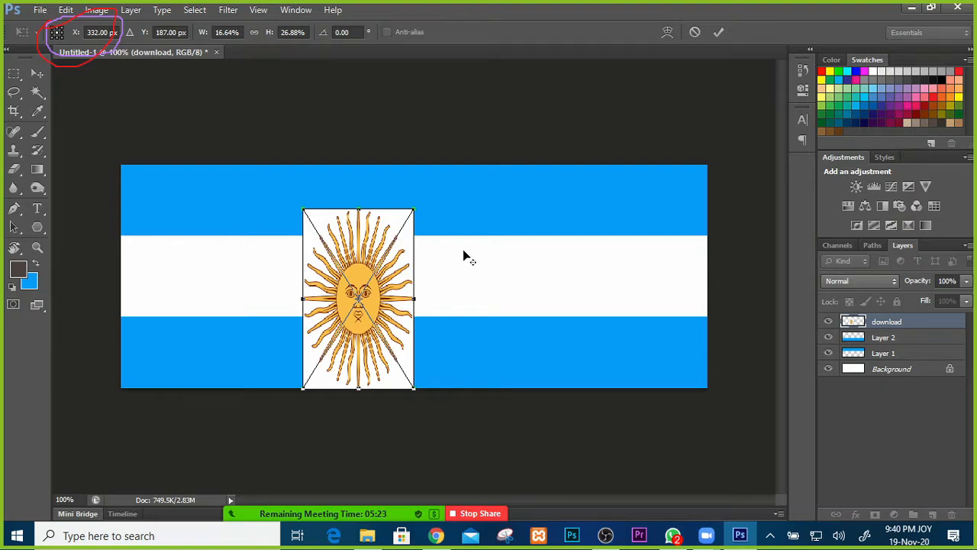
pyautogui.click(801, 71)
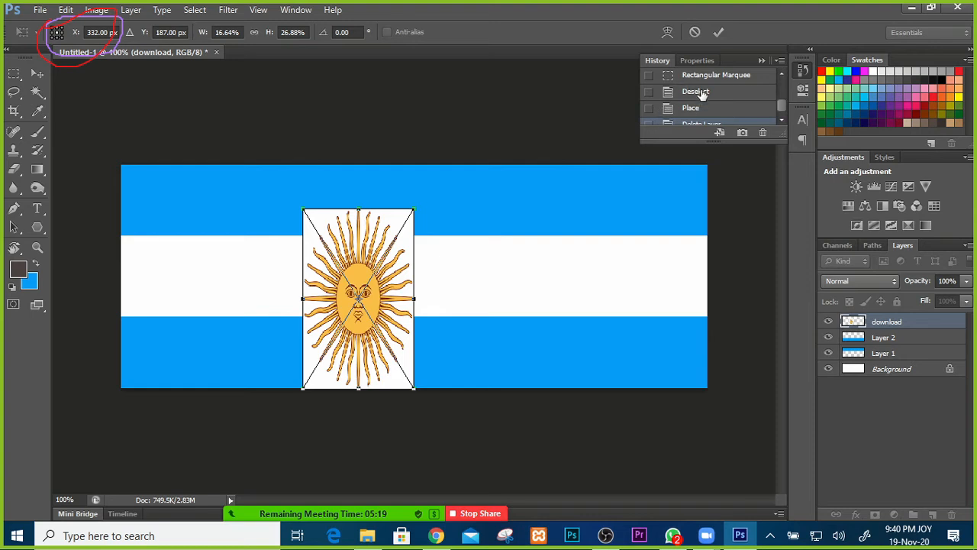
pyautogui.moveTo(781, 104); pyautogui.dragTo(778, 89)
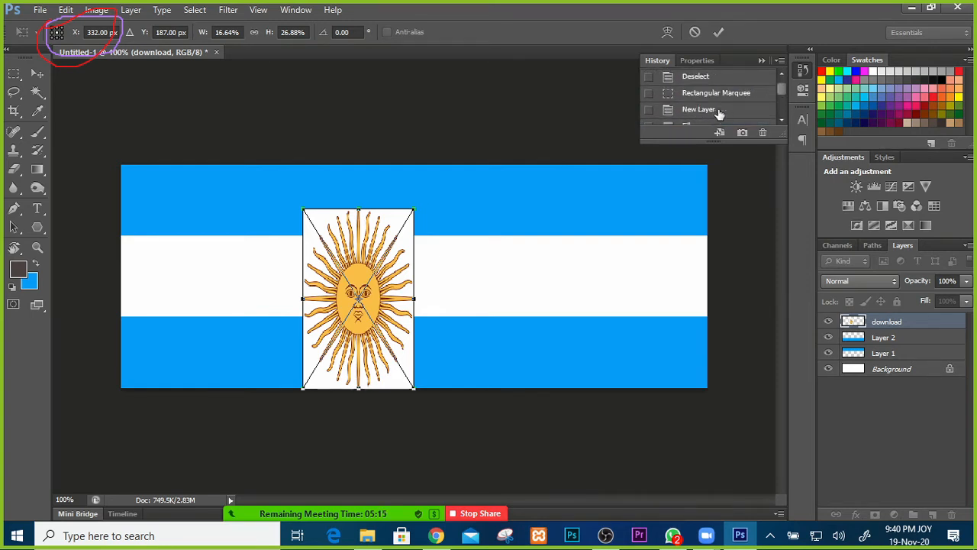
pyautogui.click(761, 61)
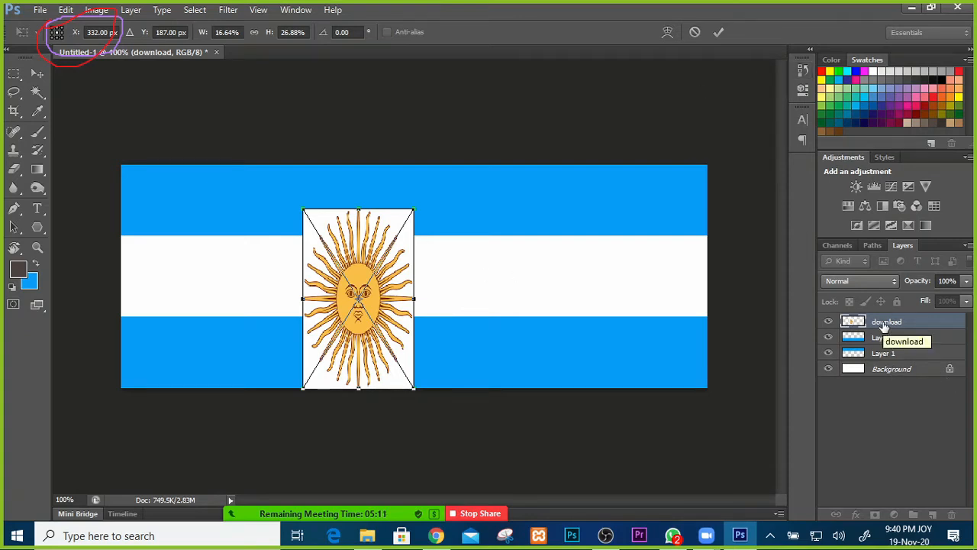
# Commit and delete the stretched sun layer, then place a fresh copy of the orange sun picture download from the Desktop.
pyautogui.press('Return')
pyautogui.moveTo(884, 325); pyautogui.dragTo(951, 513)
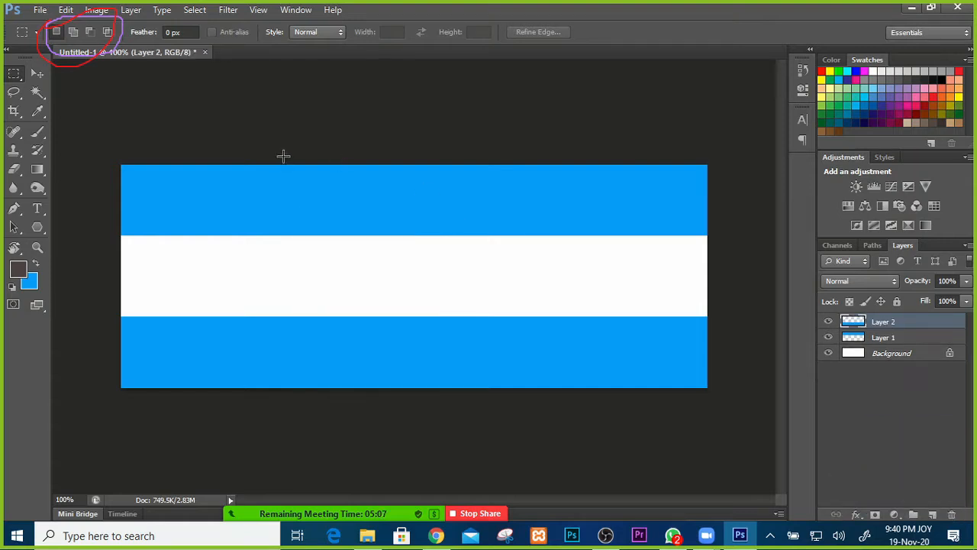
pyautogui.click(39, 10)
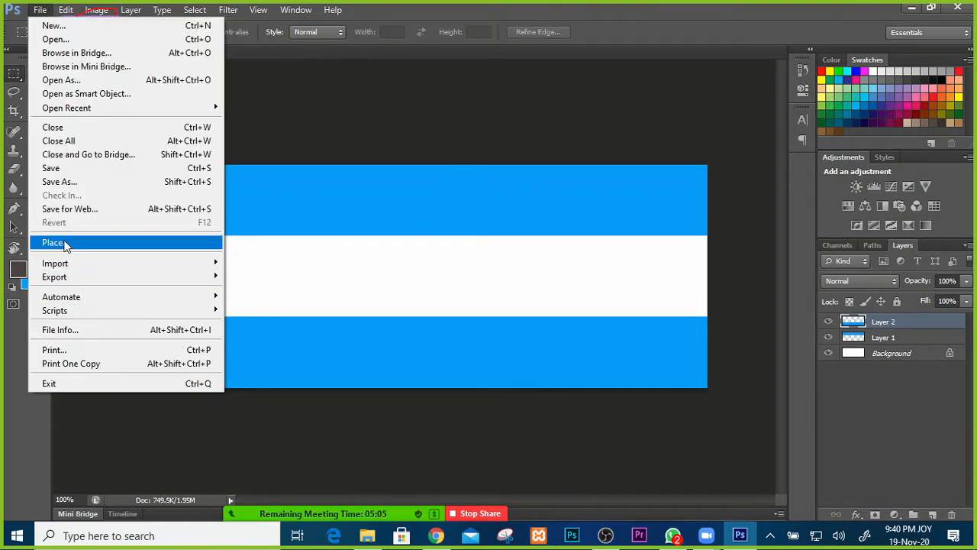
pyautogui.click(67, 243)
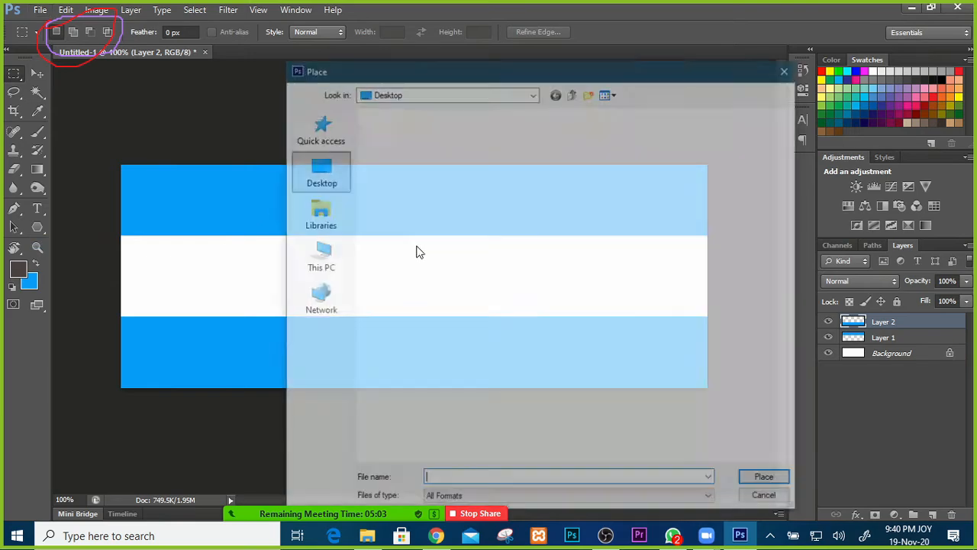
pyautogui.scroll(-5, 673, 232)
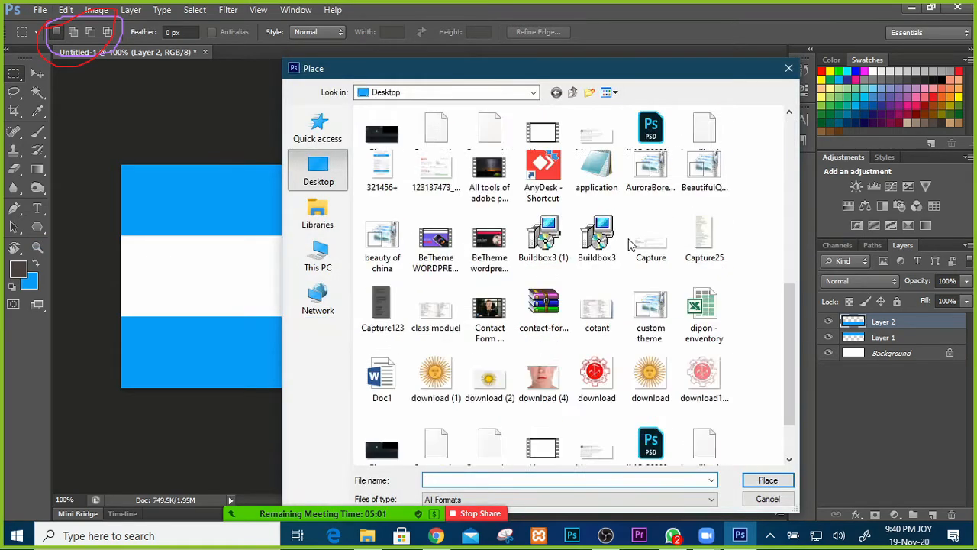
pyautogui.scroll(1, 648, 254)
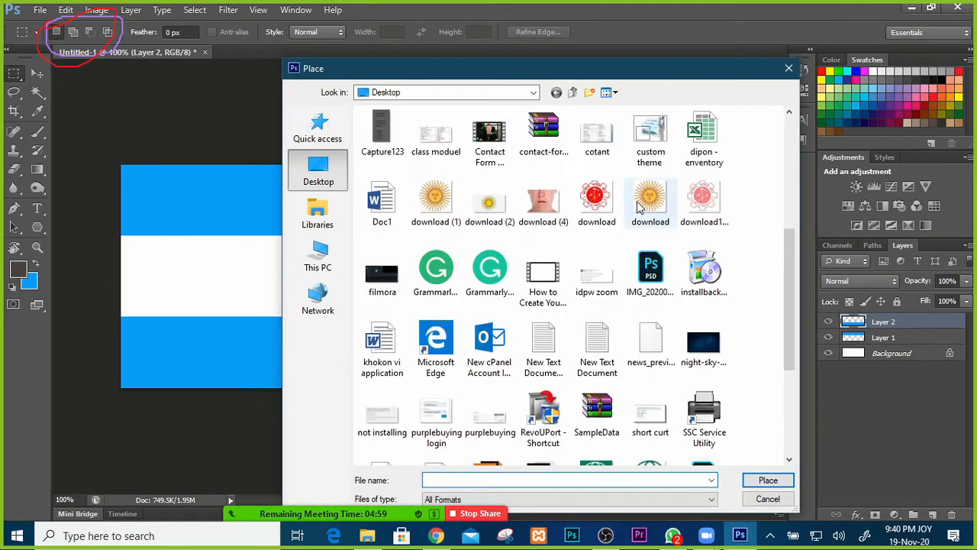
pyautogui.click(649, 190)
pyautogui.click(767, 480)
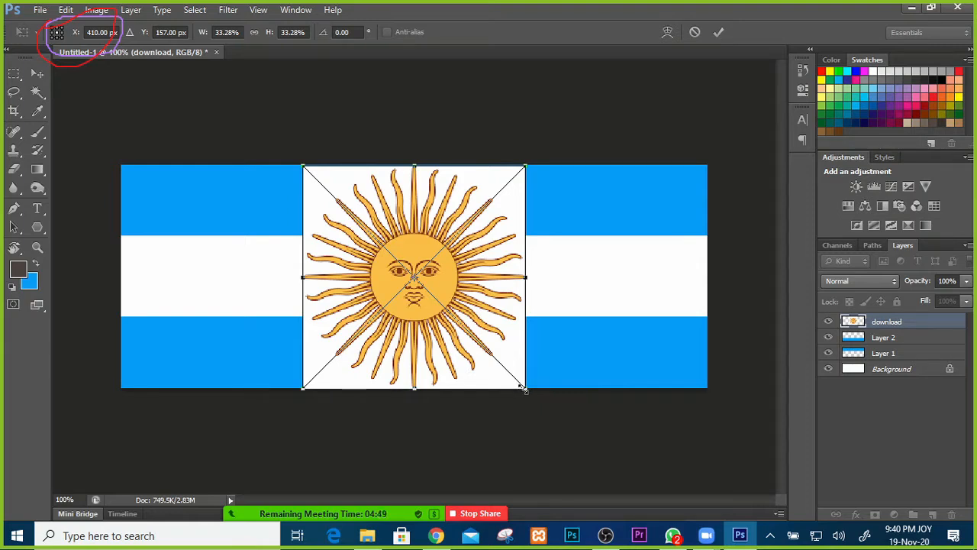
# Scale the placed sun proportionally about its centre to 12.16% so it fits the white stripe, and commit the placement.
pyautogui.moveTo(523, 389); pyautogui.dragTo(460, 310)
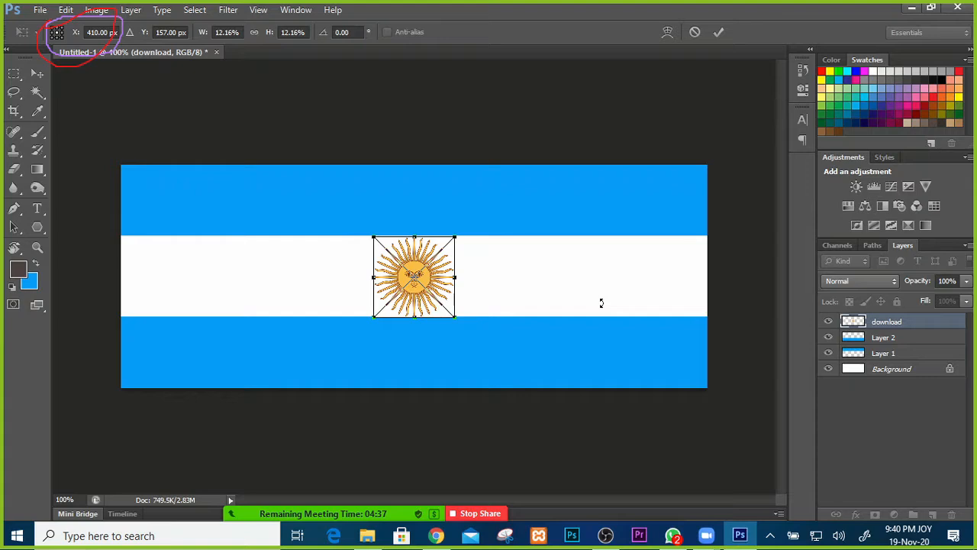
pyautogui.press('Return')
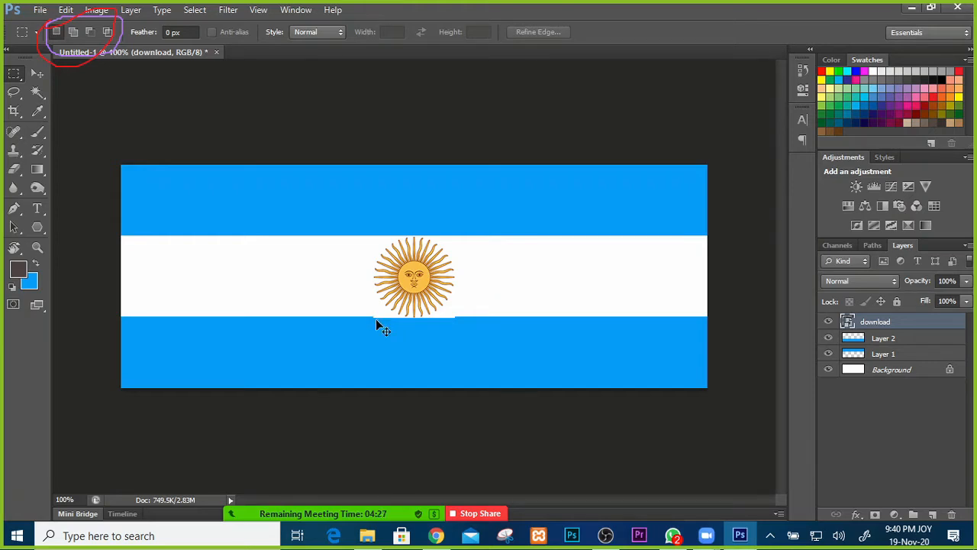
pyautogui.hotkey('ctrl', '+')
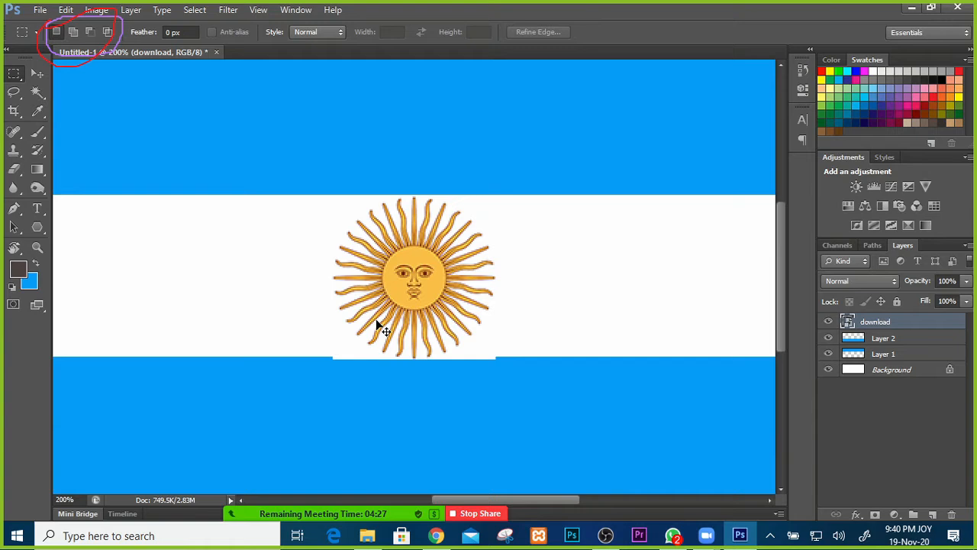
# Toggle the sun layer's visibility, move the layer beneath Layer 1 so both blue stripes cover its edges, and nudge the sun slightly upward.
pyautogui.click(36, 73)
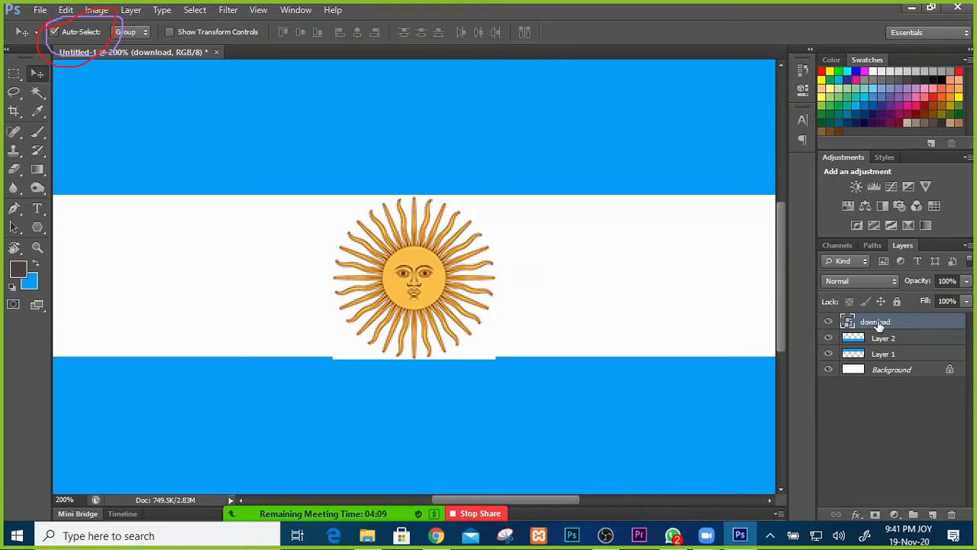
pyautogui.click(829, 322)
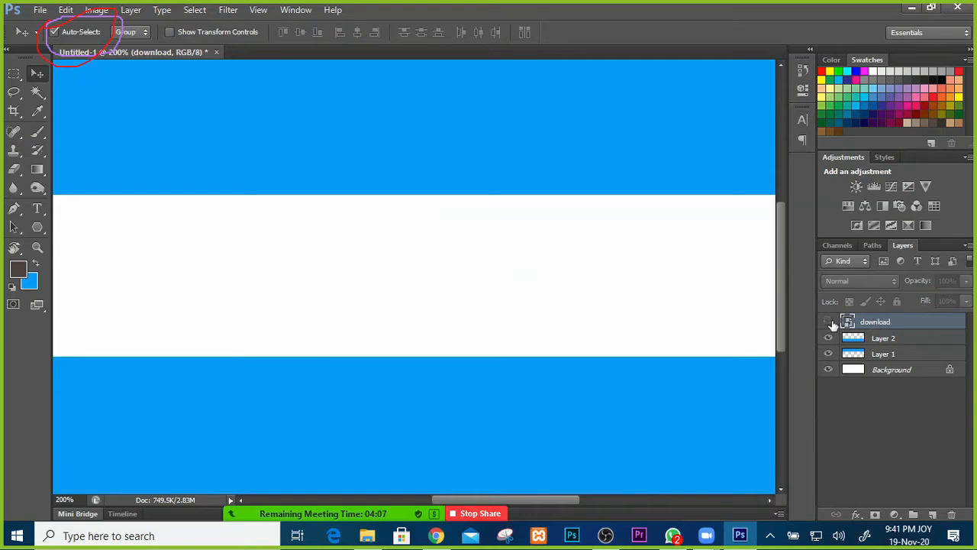
pyautogui.click(830, 321)
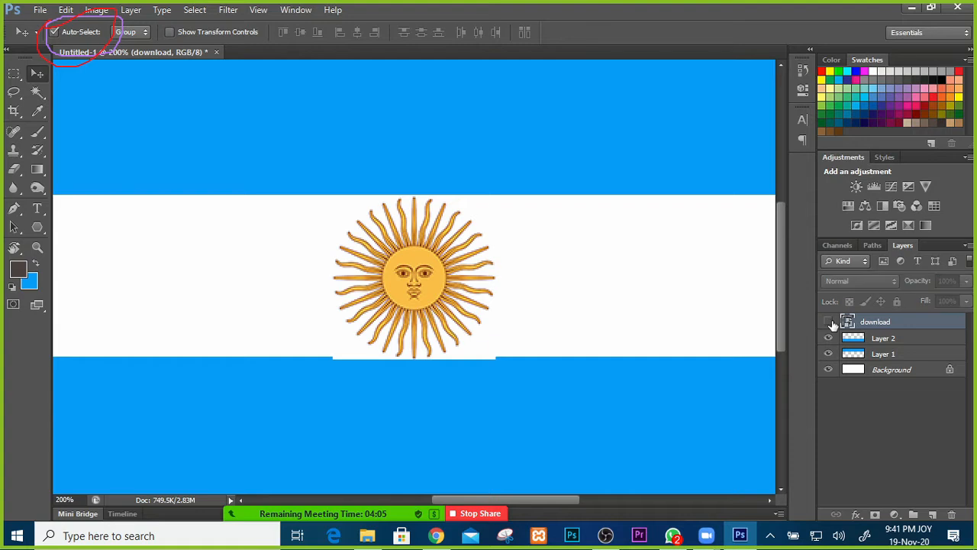
pyautogui.click(829, 321)
pyautogui.moveTo(868, 326); pyautogui.dragTo(872, 356)
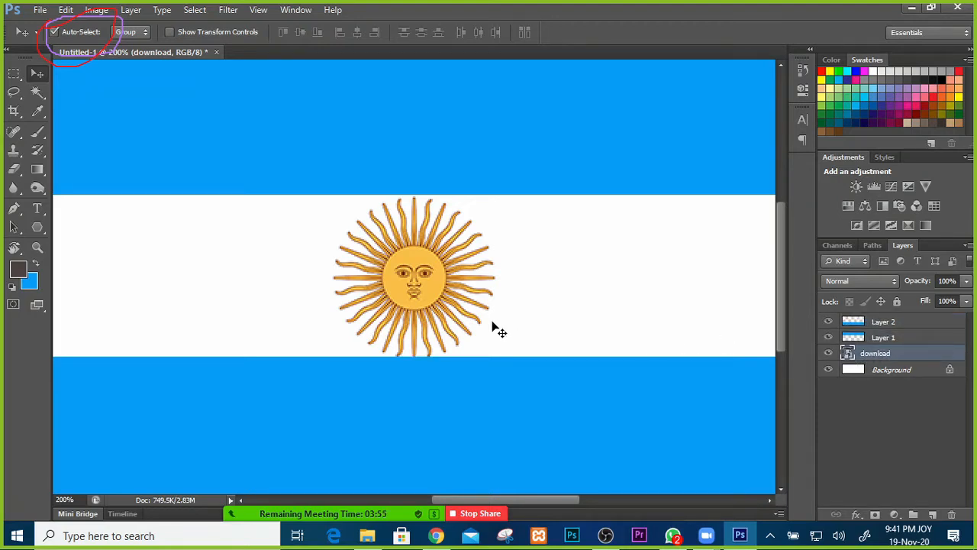
pyautogui.moveTo(440, 285)
pyautogui.mouseDown()
pyautogui.moveTo(443, 256)
pyautogui.moveTo(442, 318)
pyautogui.moveTo(441, 288)
pyautogui.mouseUp()
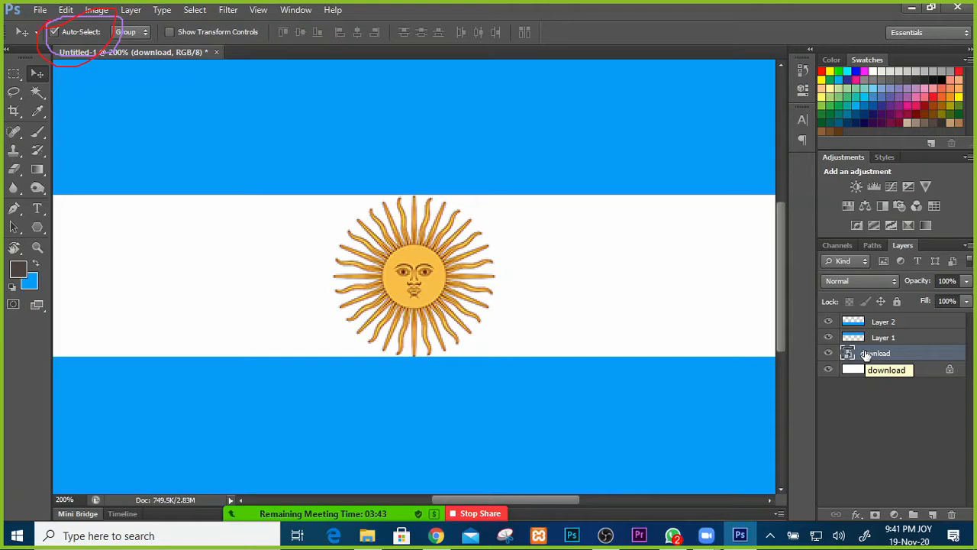
# Try the sun layer between Layer 2 and Layer 1, and return it to directly above the Background.
pyautogui.hotkey('ctrl', '-')
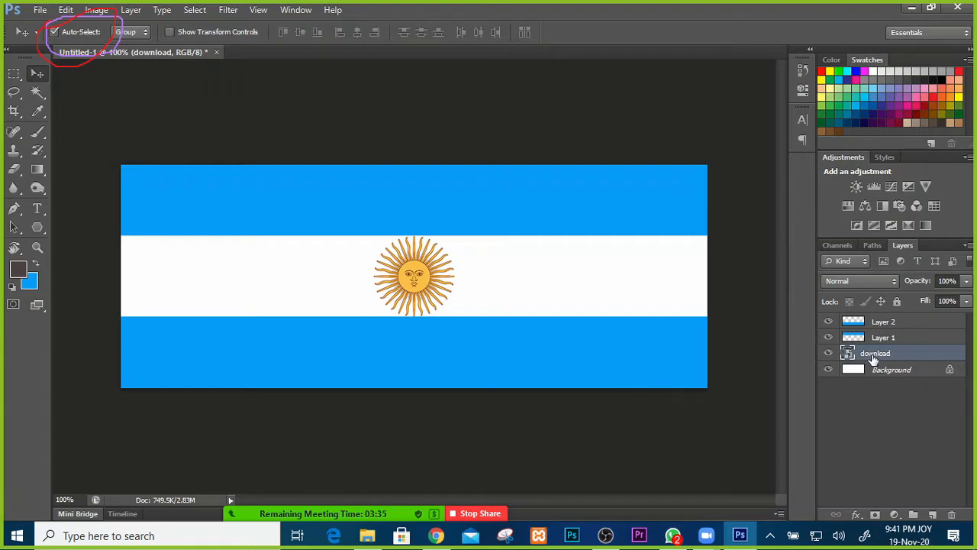
pyautogui.moveTo(874, 355); pyautogui.dragTo(870, 336)
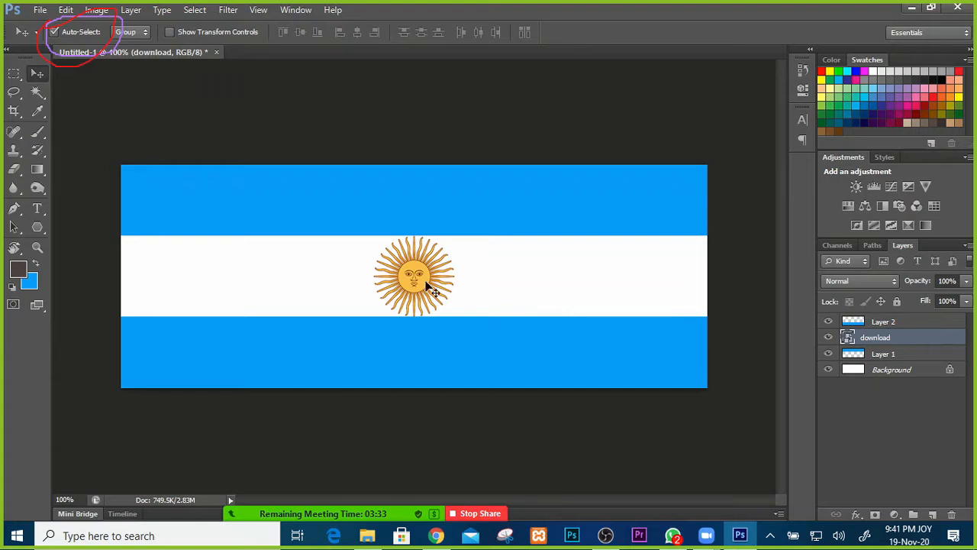
pyautogui.moveTo(424, 282)
pyautogui.mouseDown()
pyautogui.moveTo(422, 253)
pyautogui.moveTo(421, 319)
pyautogui.moveTo(426, 250)
pyautogui.moveTo(426, 288)
pyautogui.mouseUp()
pyautogui.moveTo(874, 339); pyautogui.dragTo(872, 362)
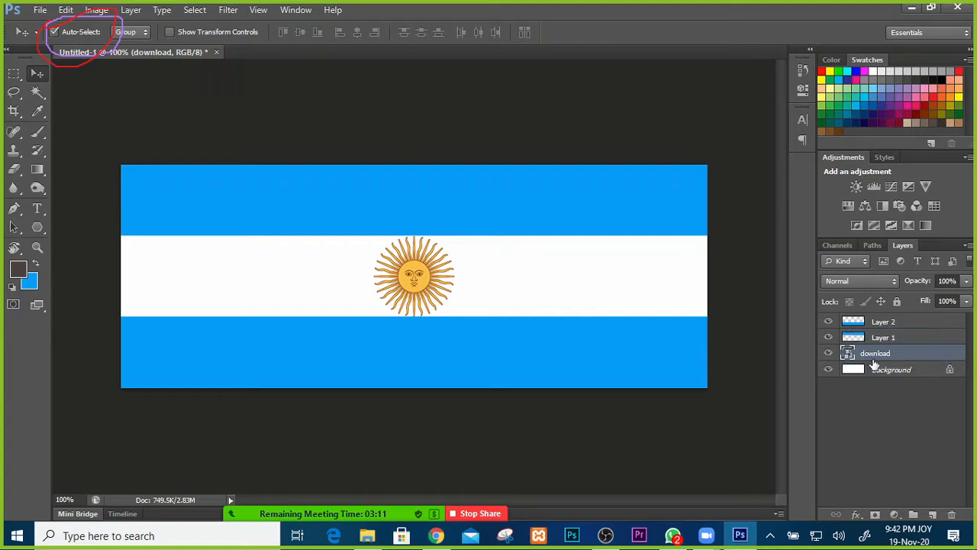
pyautogui.moveTo(429, 280)
pyautogui.mouseDown()
pyautogui.moveTo(424, 243)
pyautogui.moveTo(437, 298)
pyautogui.moveTo(414, 273)
pyautogui.mouseUp()
# Centre the sun layer within a rectangular selection drawn around the whole flag, and clear the selection.
pyautogui.click(14, 73)
pyautogui.moveTo(122, 165); pyautogui.dragTo(707, 386)
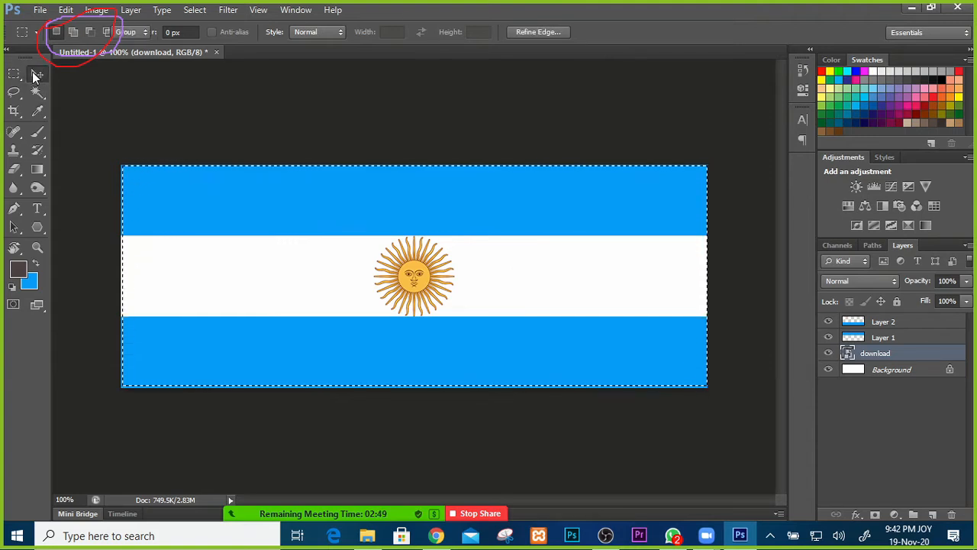
pyautogui.click(37, 73)
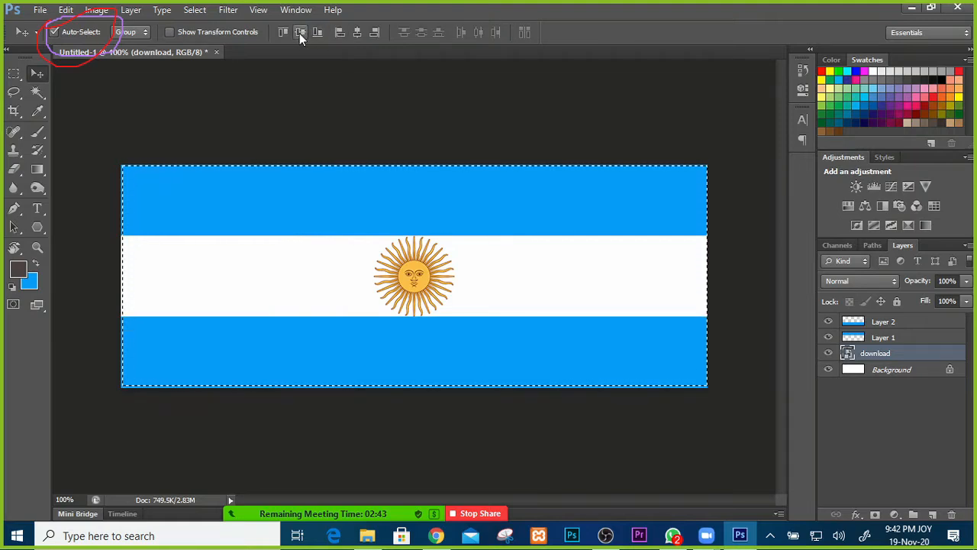
pyautogui.click(358, 31)
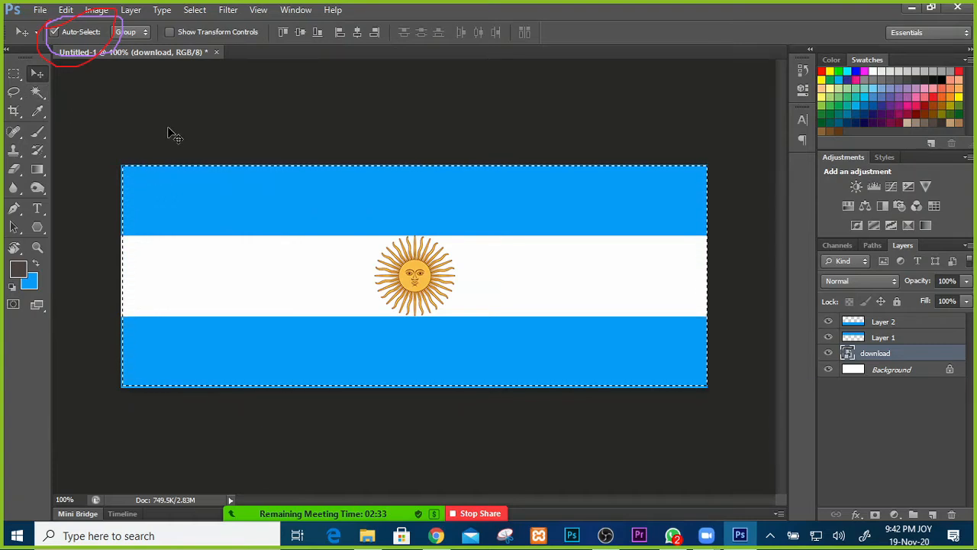
pyautogui.hotkey('ctrl', 'd')
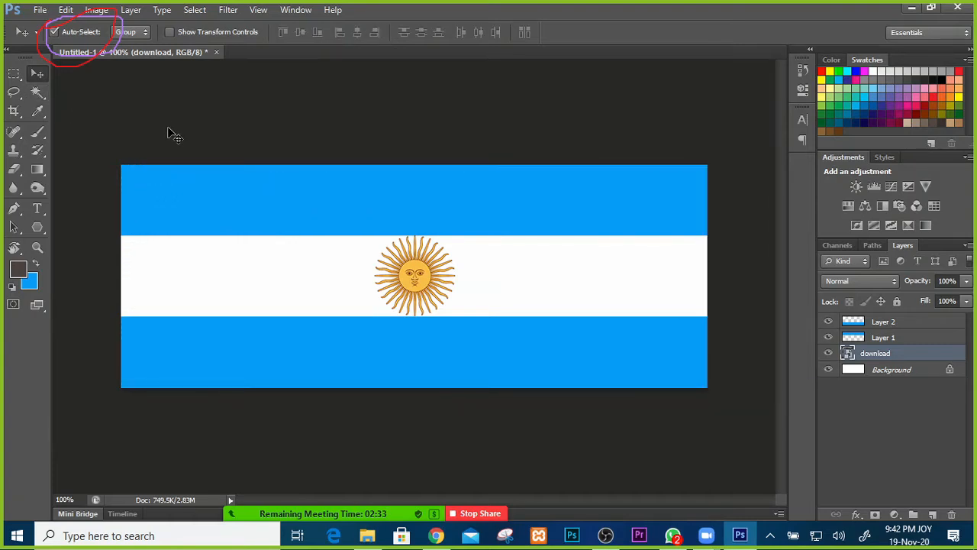
# Align Layer 2, Layer 1 and the download sun layer together by their vertical centres.
pyautogui.click(877, 325)
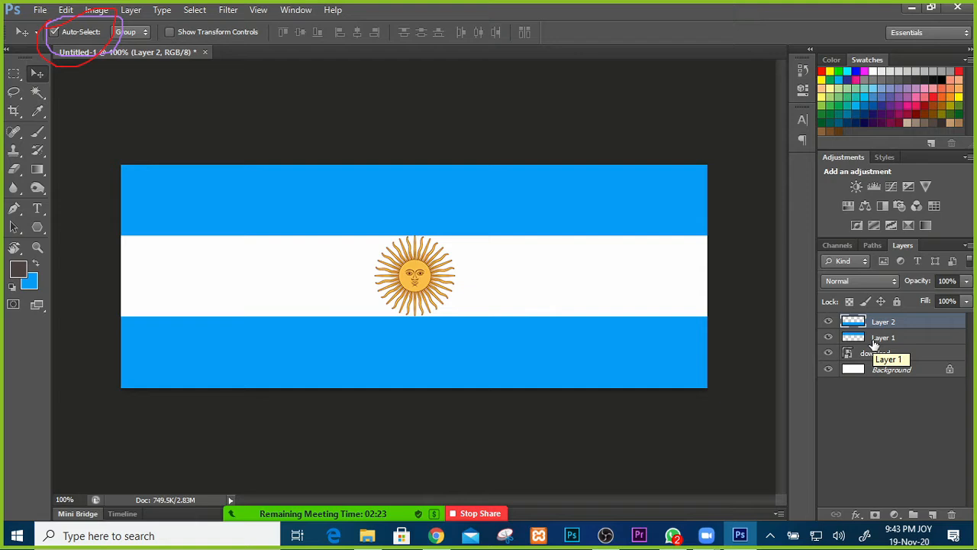
pyautogui.keyDown('shift'); pyautogui.click(876, 341); pyautogui.keyUp('shift')
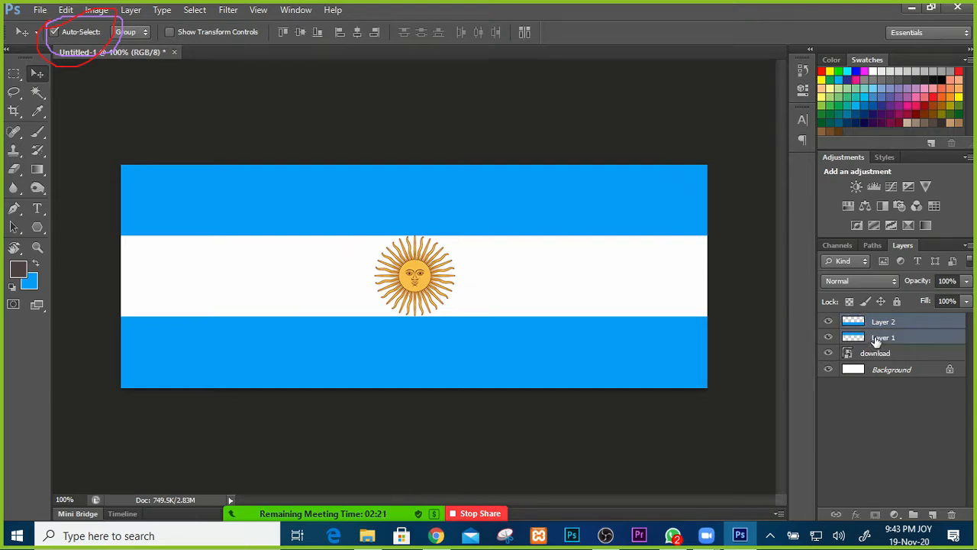
pyautogui.keyDown('shift'); pyautogui.click(885, 355); pyautogui.keyUp('shift')
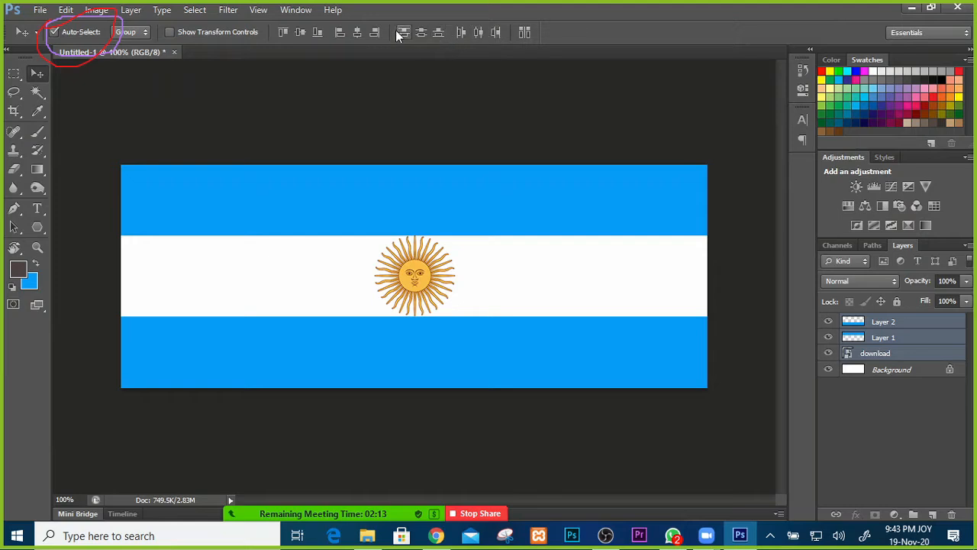
pyautogui.click(299, 34)
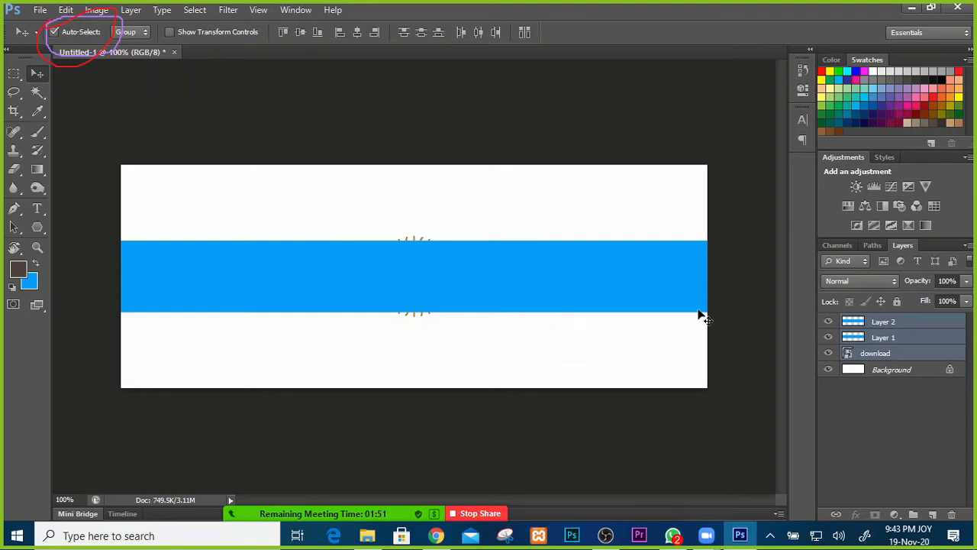
# Move the Layer 2 stripe to the flag's upper edge and the Layer 1 stripe to its lower edge.
pyautogui.click(882, 324)
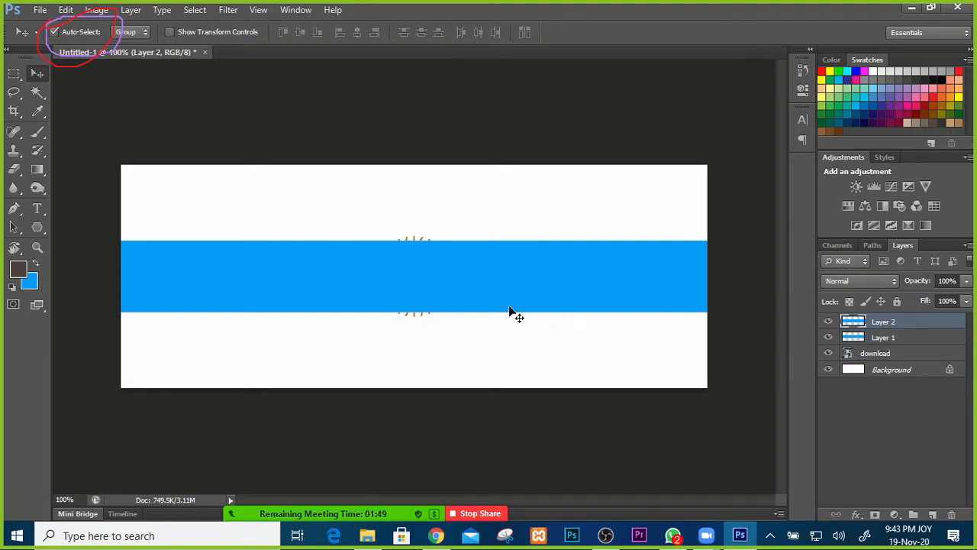
pyautogui.moveTo(428, 282); pyautogui.dragTo(424, 202)
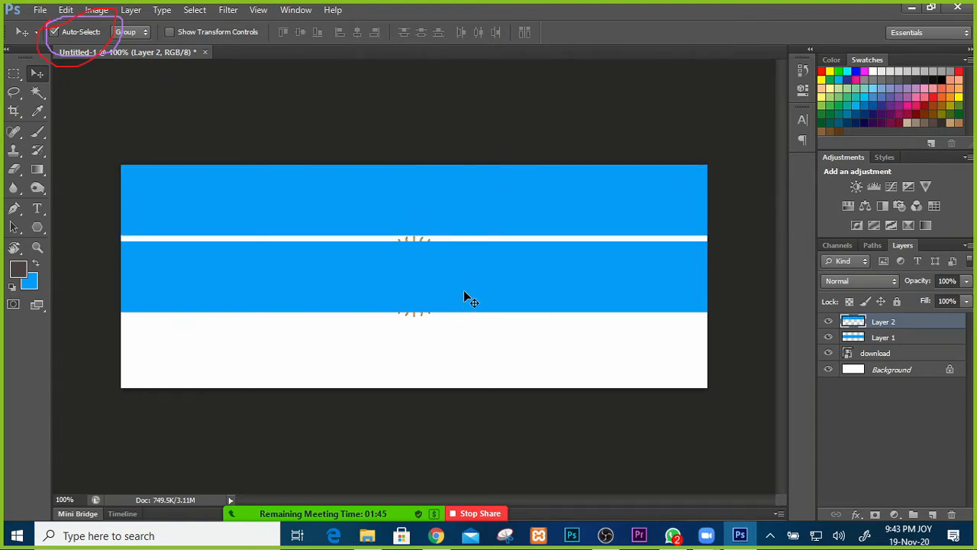
pyautogui.click(878, 337)
pyautogui.moveTo(559, 280); pyautogui.dragTo(468, 355)
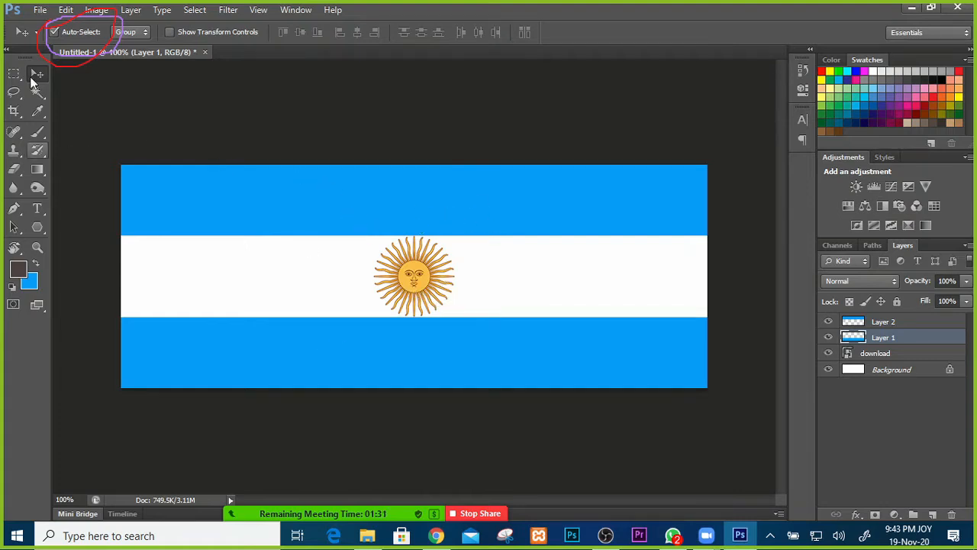
pyautogui.click(40, 10)
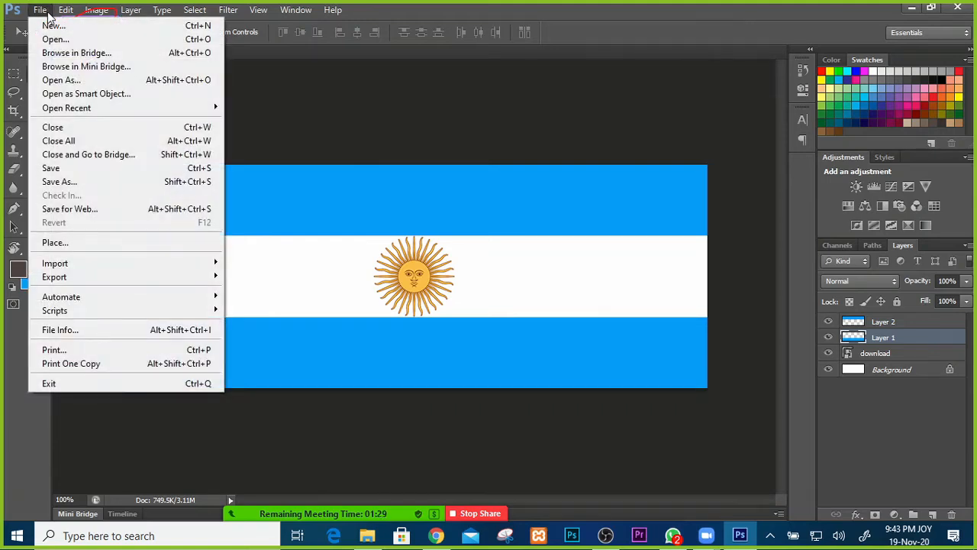
pyautogui.click(82, 169)
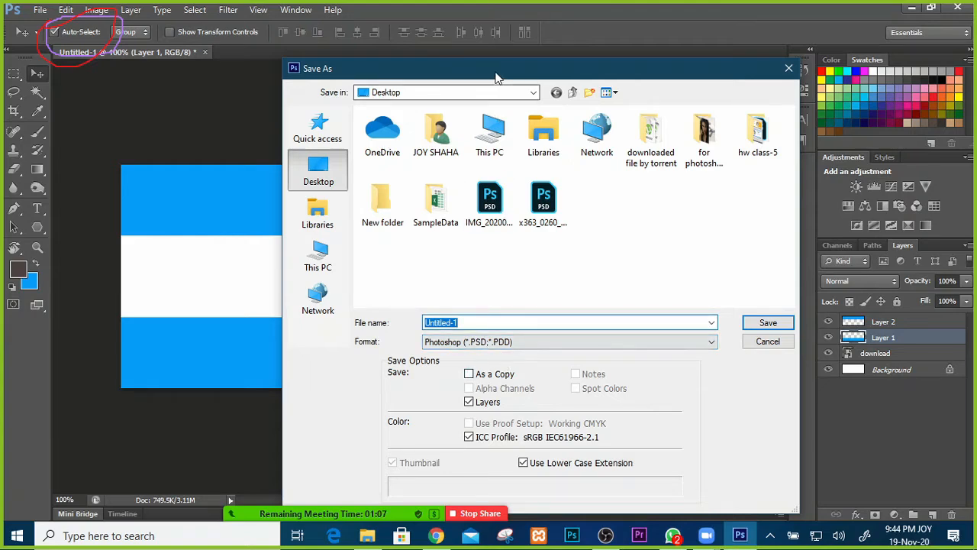
pyautogui.moveTo(496, 70); pyautogui.dragTo(472, 49)
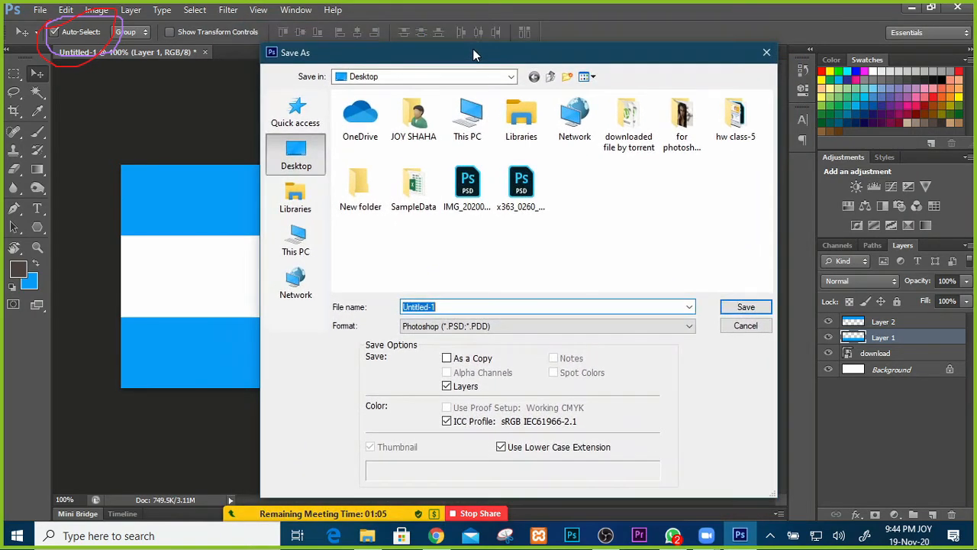
pyautogui.click(767, 54)
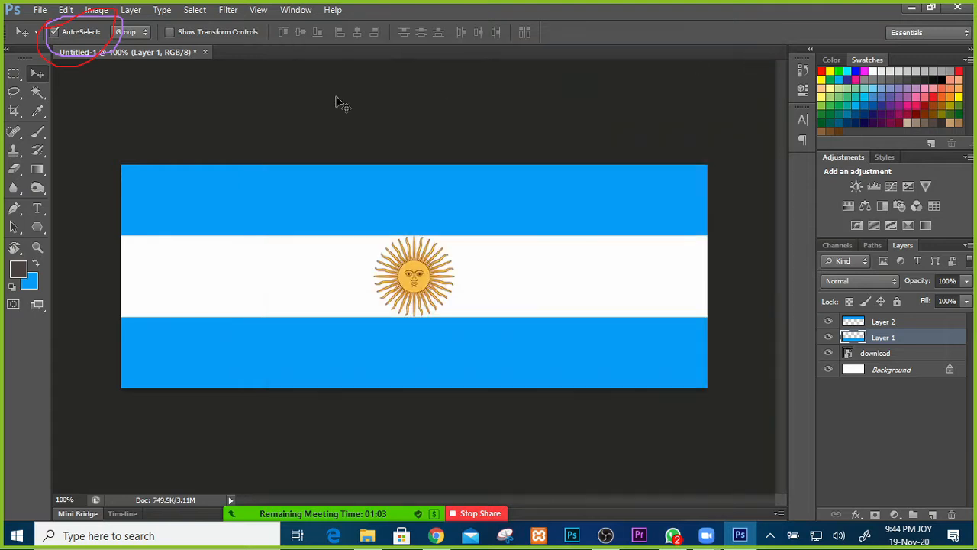
# Set the Move tool's auto-select target to Layer.
pyautogui.click(146, 34)
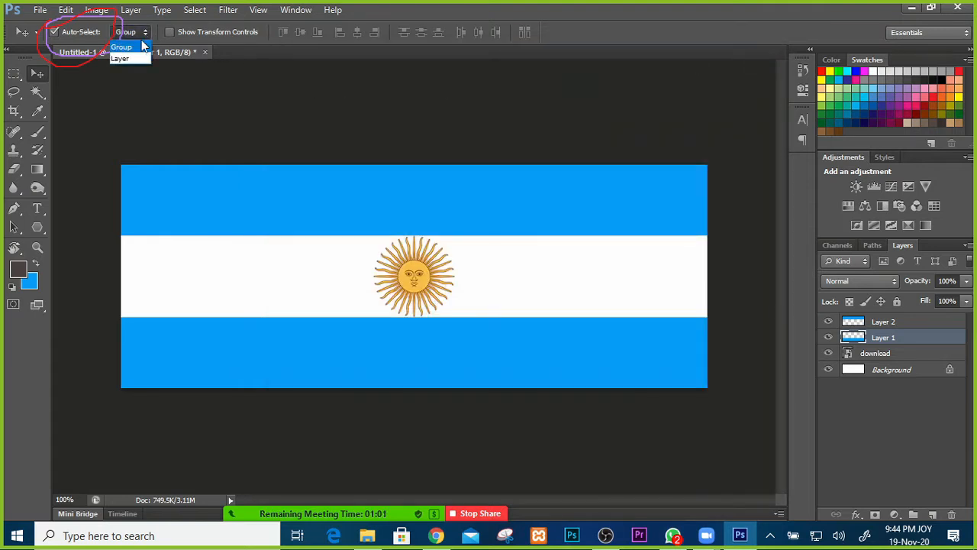
pyautogui.click(135, 57)
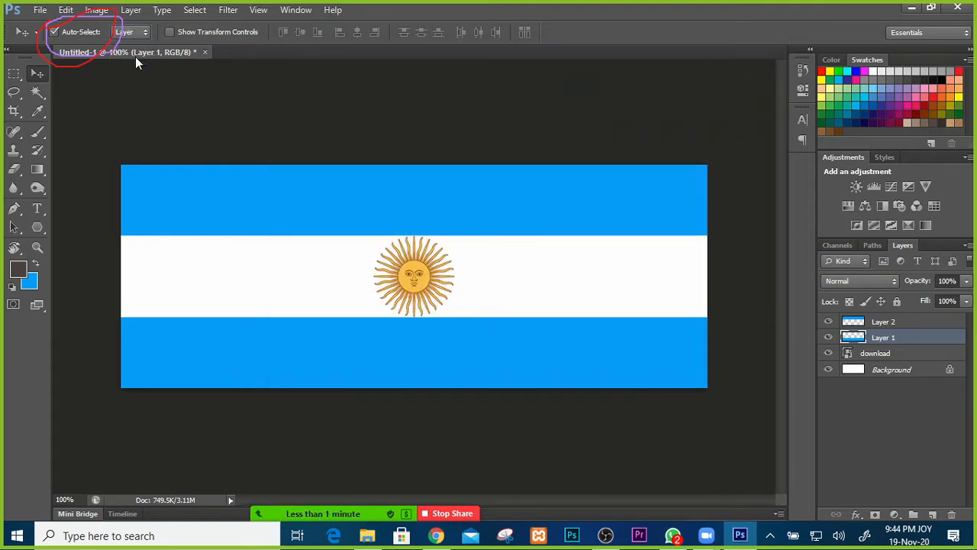
# Start saving the flag document and admit the participant waiting to join the meeting.
pyautogui.click(40, 11)
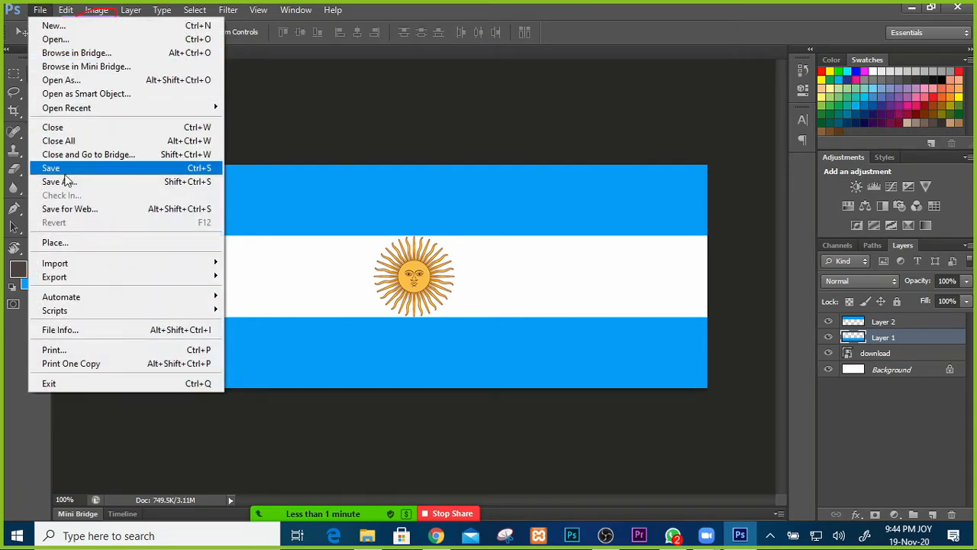
pyautogui.click(66, 172)
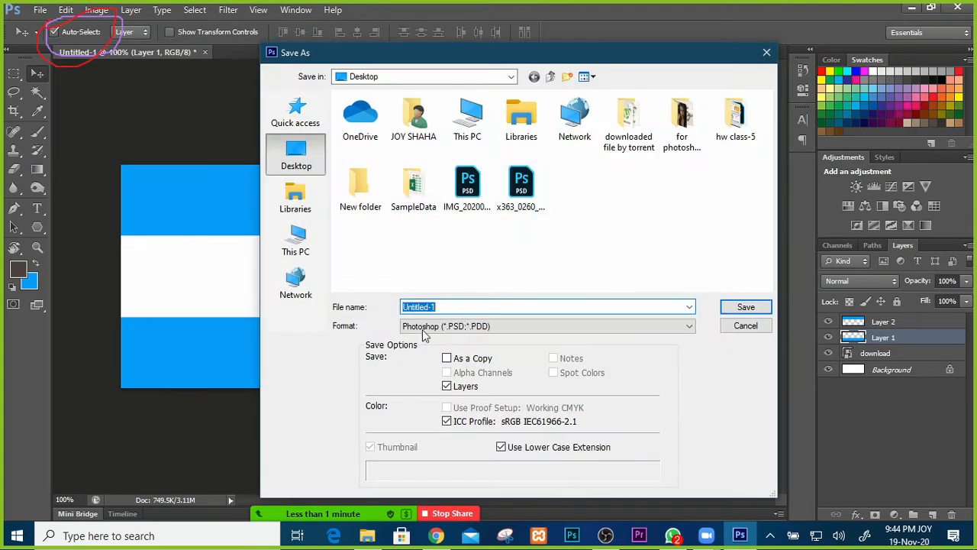
pyautogui.moveTo(479, 56); pyautogui.dragTo(431, 23)
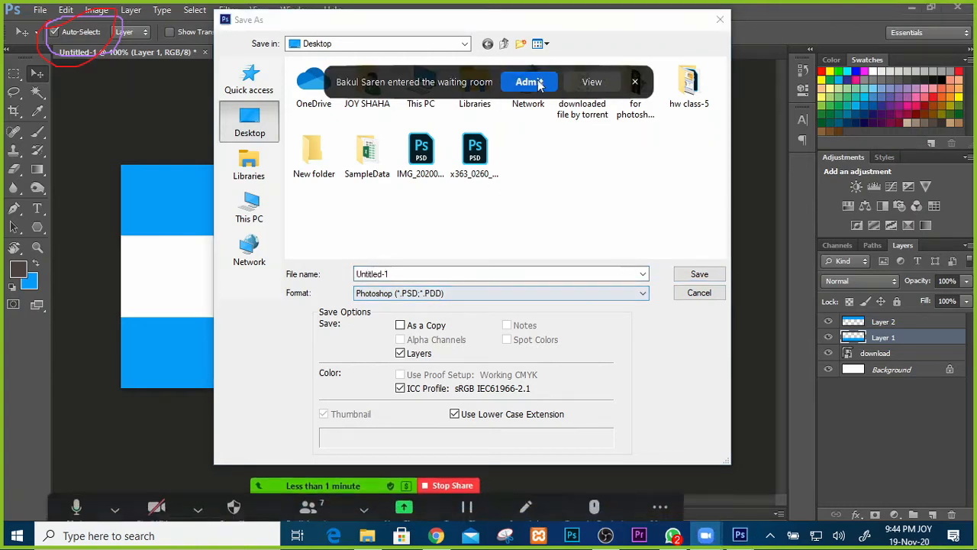
pyautogui.click(536, 84)
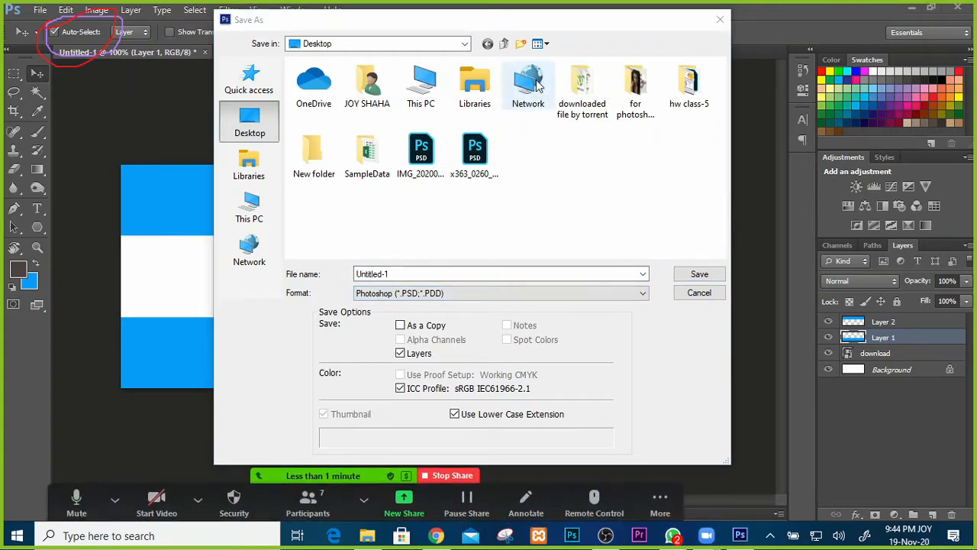
# Set the save format of the flag document to JPEG (*.JPG;*.JPEG;*.JPE).
pyautogui.click(432, 296)
pyautogui.click(609, 298)
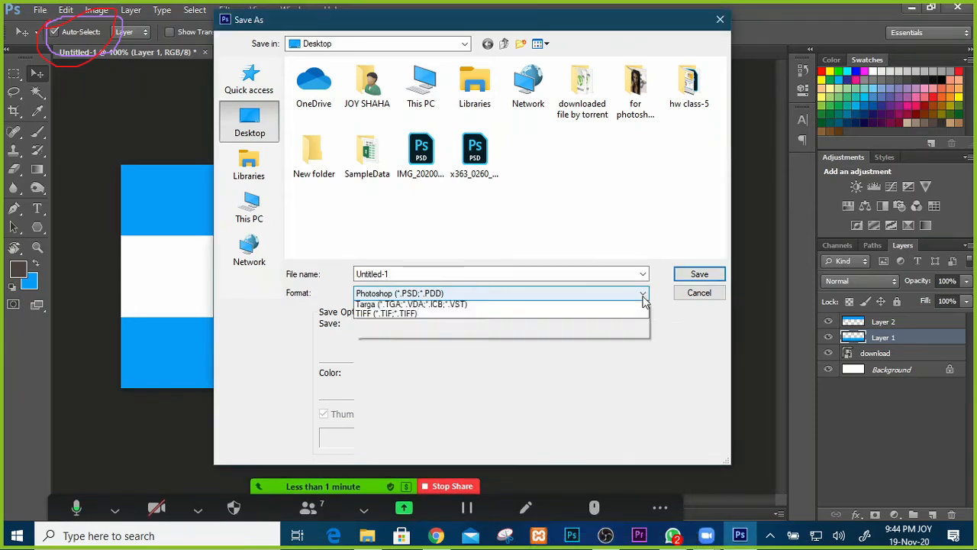
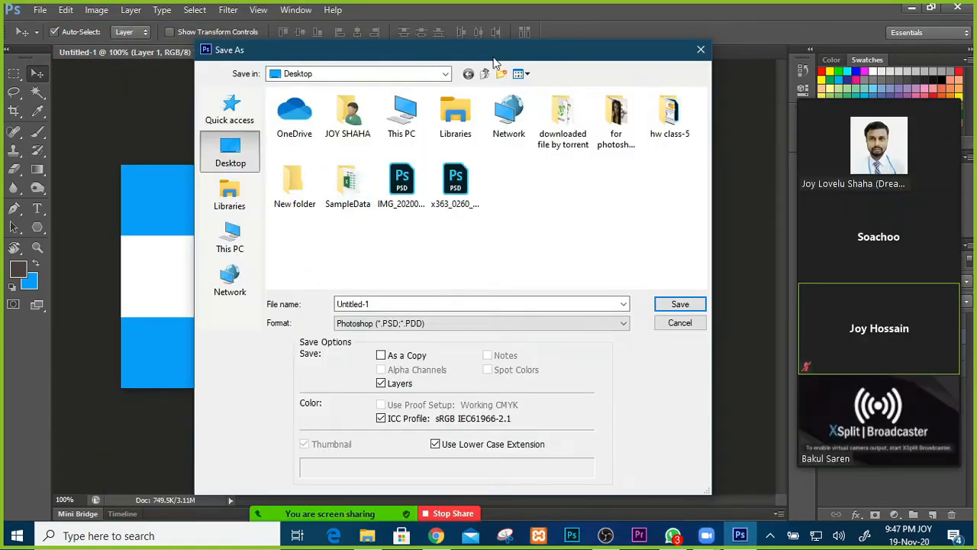
pyautogui.moveTo(492, 56); pyautogui.dragTo(467, 31)
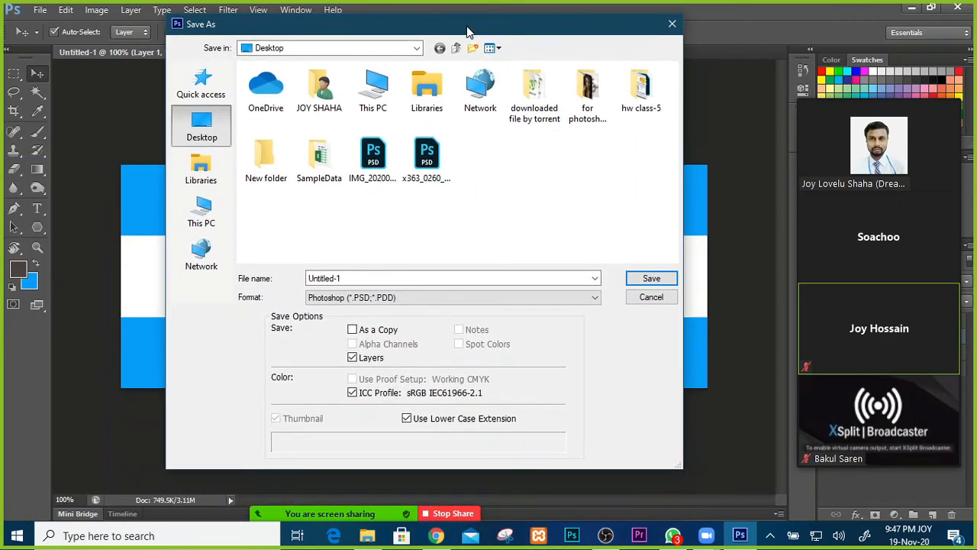
pyautogui.click(399, 297)
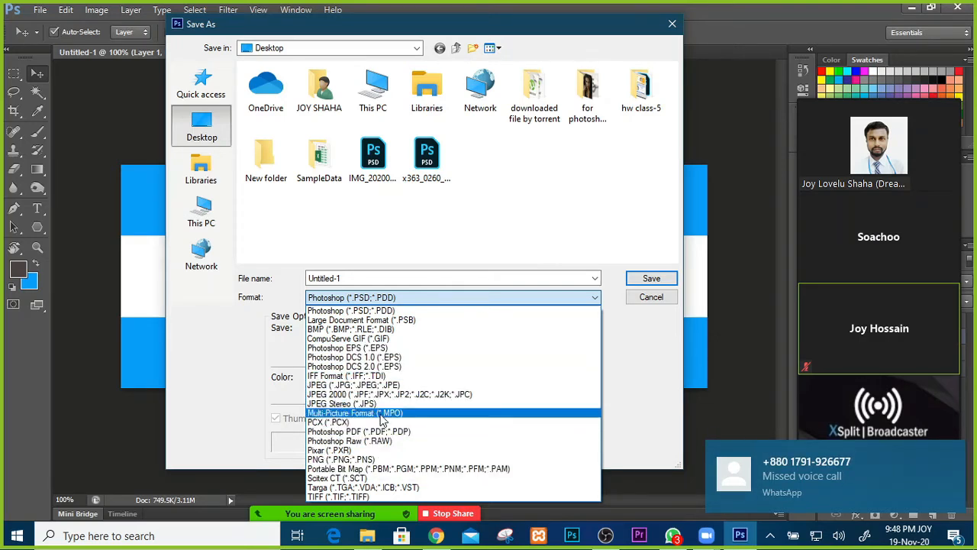
pyautogui.click(364, 386)
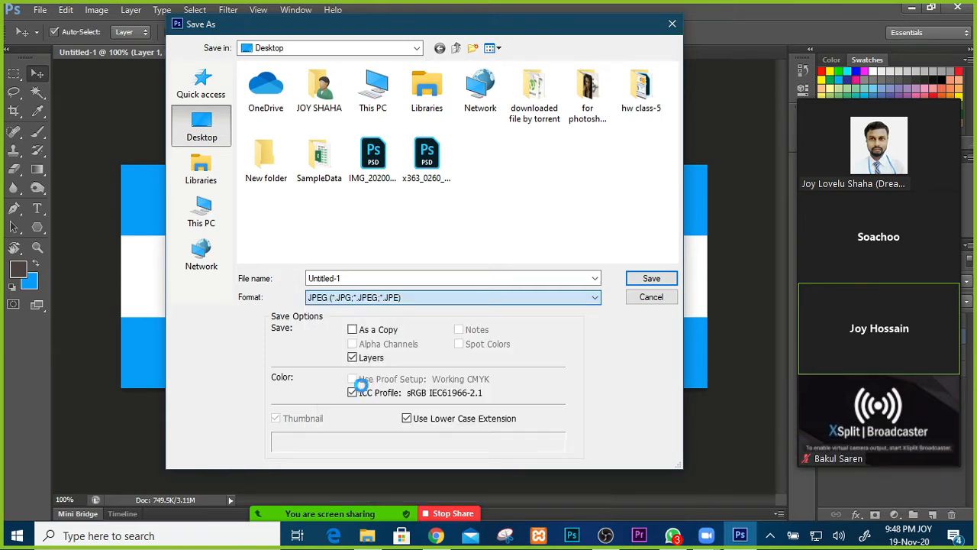
# Name the file "argentina flag" and choose the Desktop as its save location.
pyautogui.moveTo(363, 279); pyautogui.dragTo(286, 283)
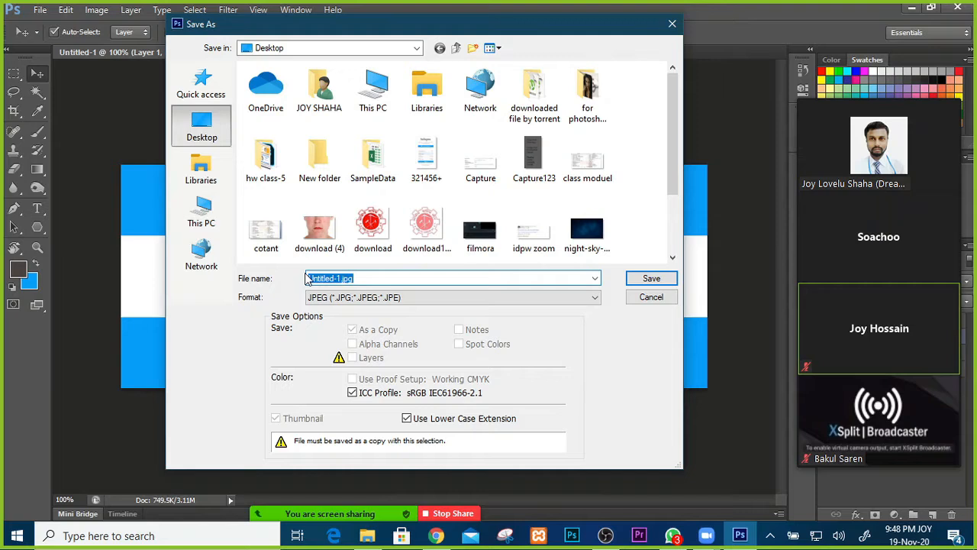
pyautogui.write('c')
pyautogui.press('BackSpace')
pyautogui.write('argentina flag')
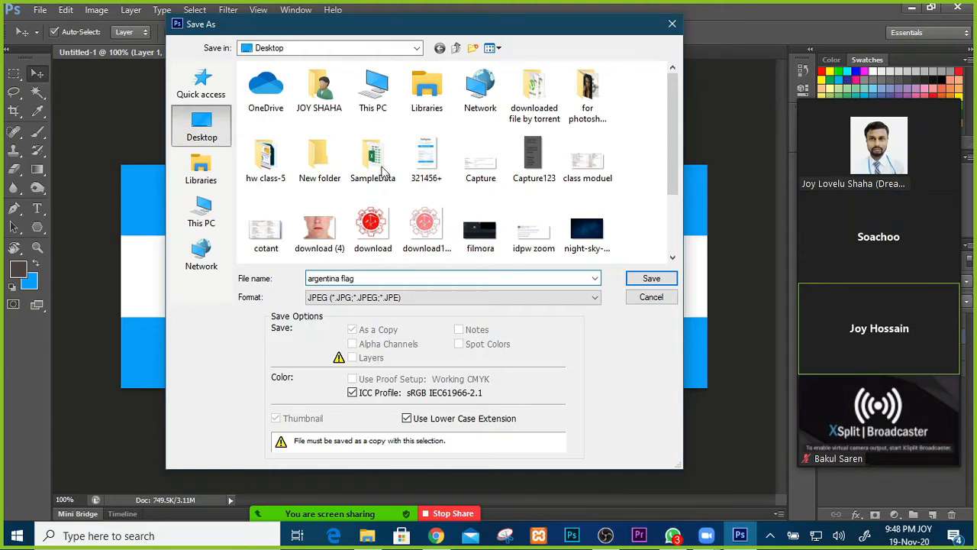
pyautogui.click(218, 124)
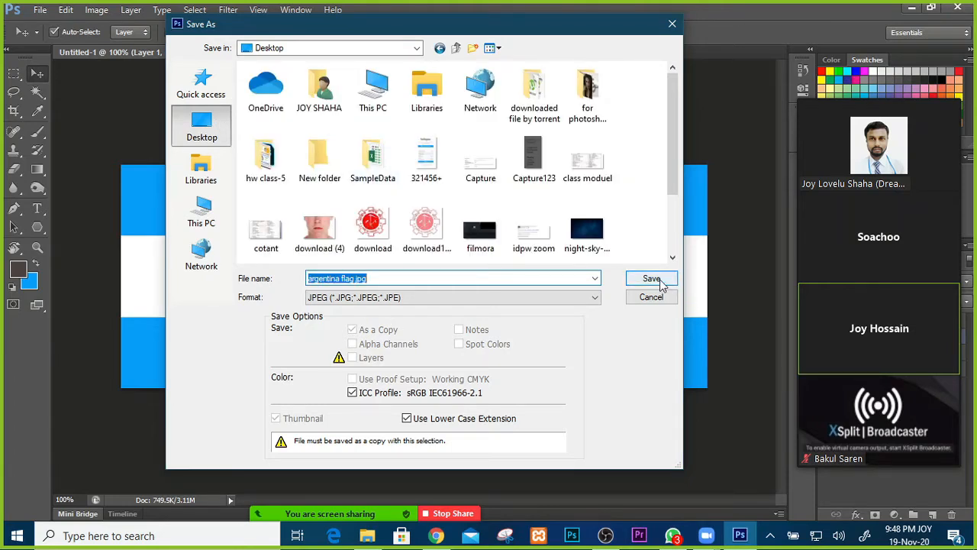
pyautogui.moveTo(670, 124); pyautogui.dragTo(676, 153)
pyautogui.click(201, 215)
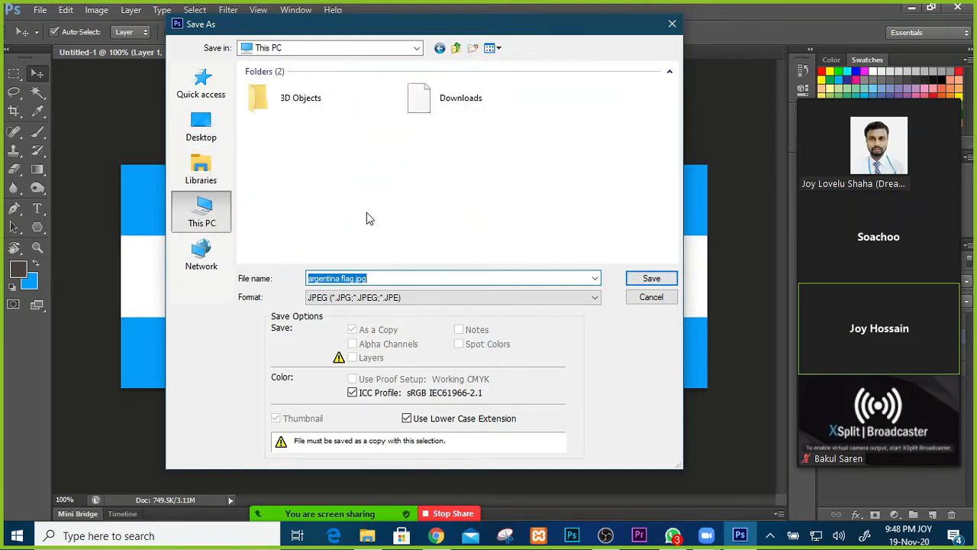
pyautogui.moveTo(675, 148); pyautogui.dragTo(671, 169)
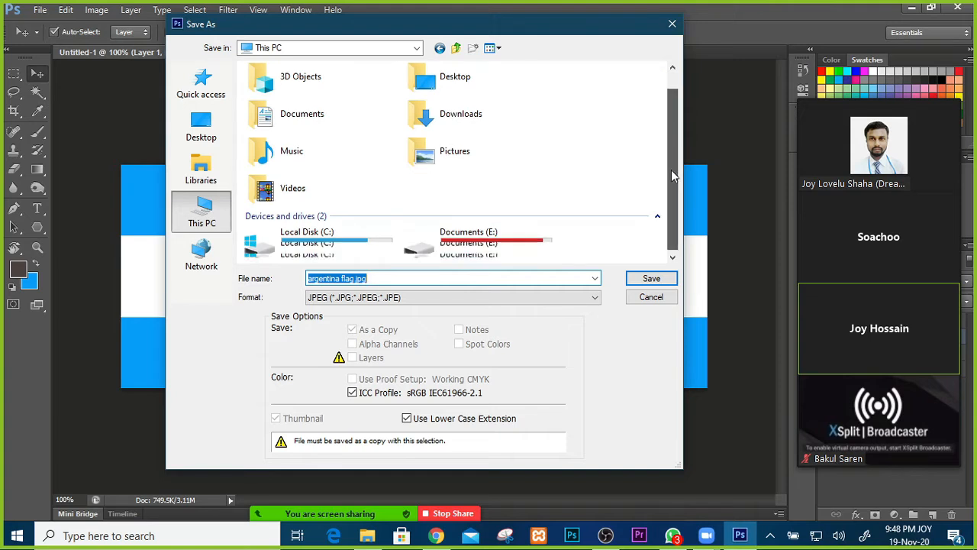
pyautogui.doubleClick(460, 237)
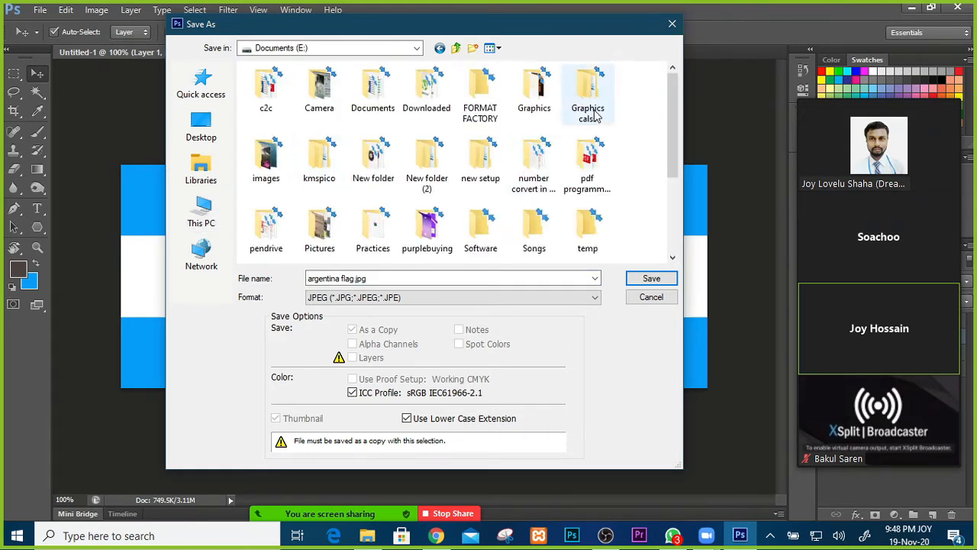
pyautogui.doubleClick(594, 113)
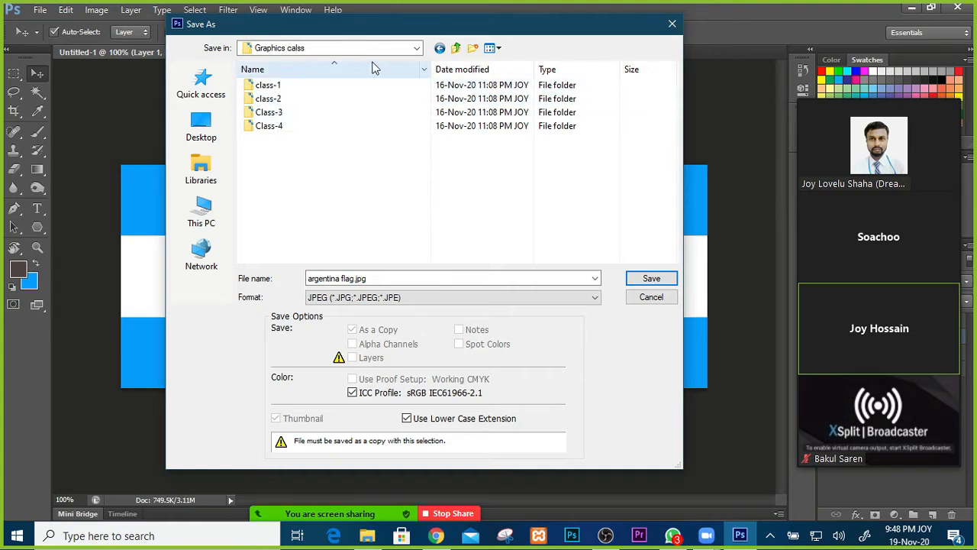
pyautogui.click(456, 49)
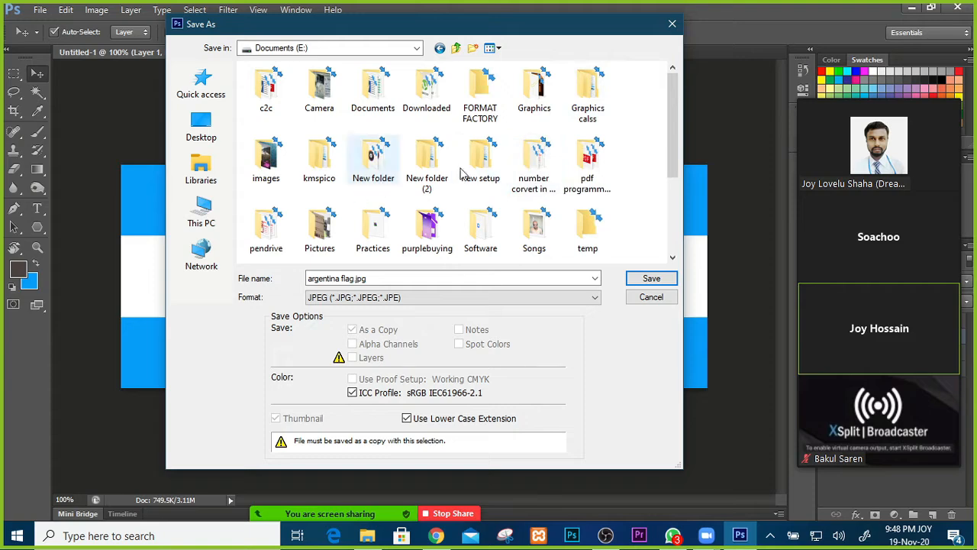
# Save the flag image to the Desktop with the JPEG quality set to 12 (Maximum).
pyautogui.click(202, 128)
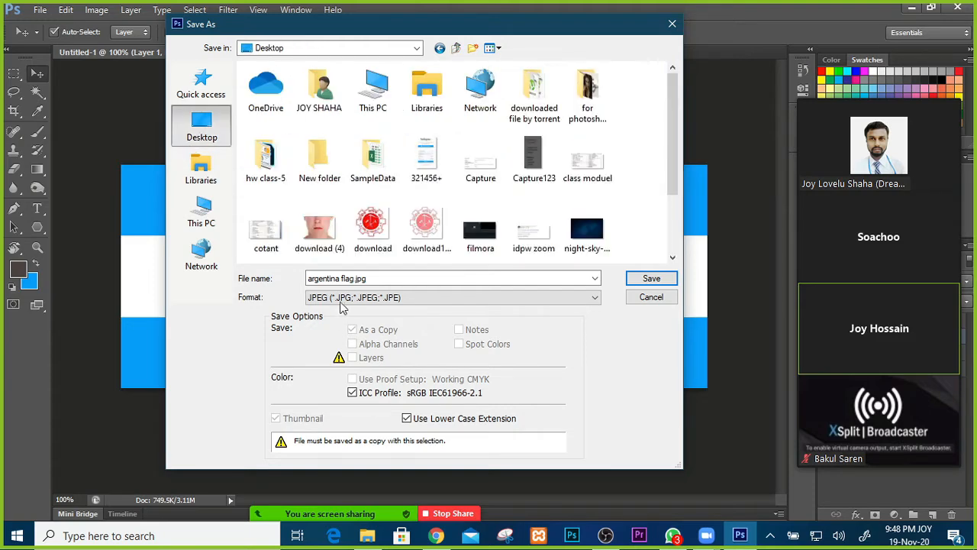
pyautogui.click(651, 280)
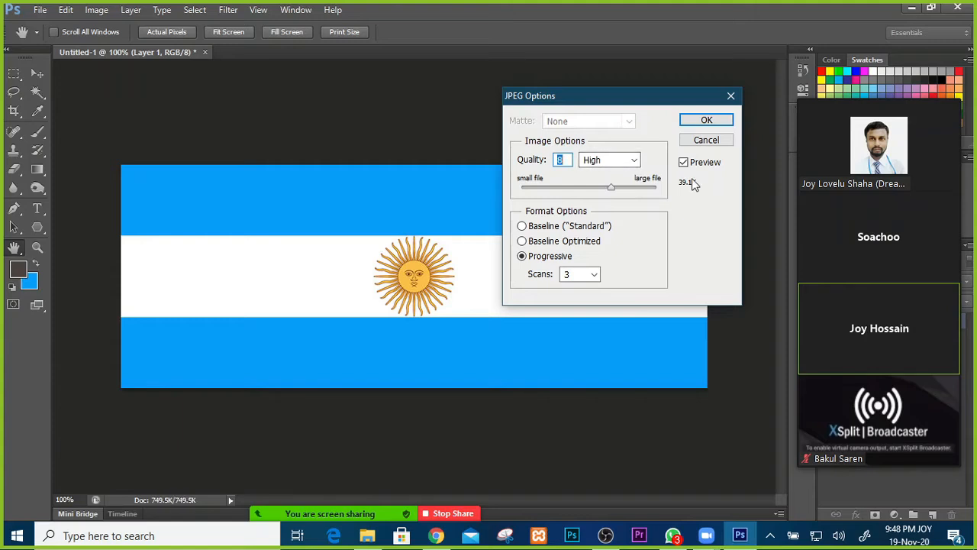
pyautogui.moveTo(610, 187); pyautogui.dragTo(658, 191)
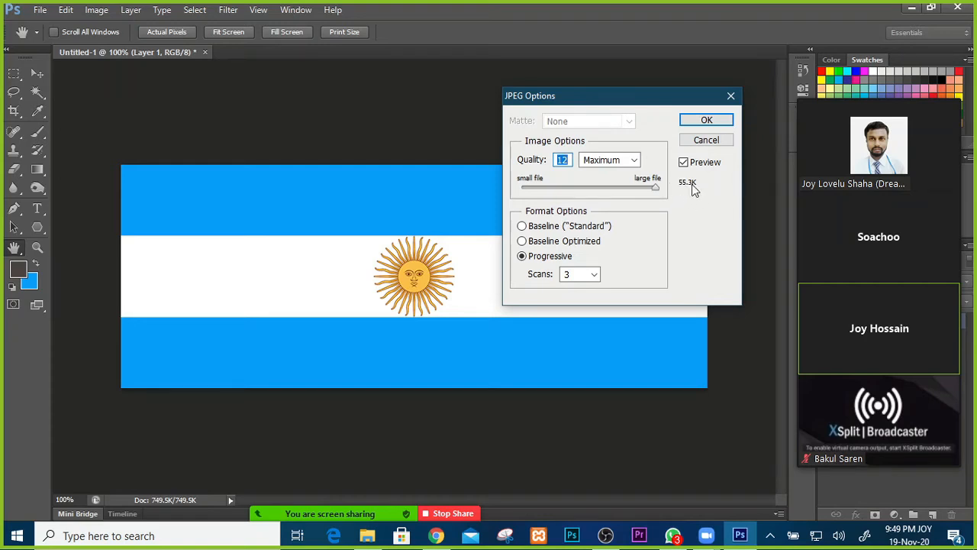
pyautogui.click(697, 127)
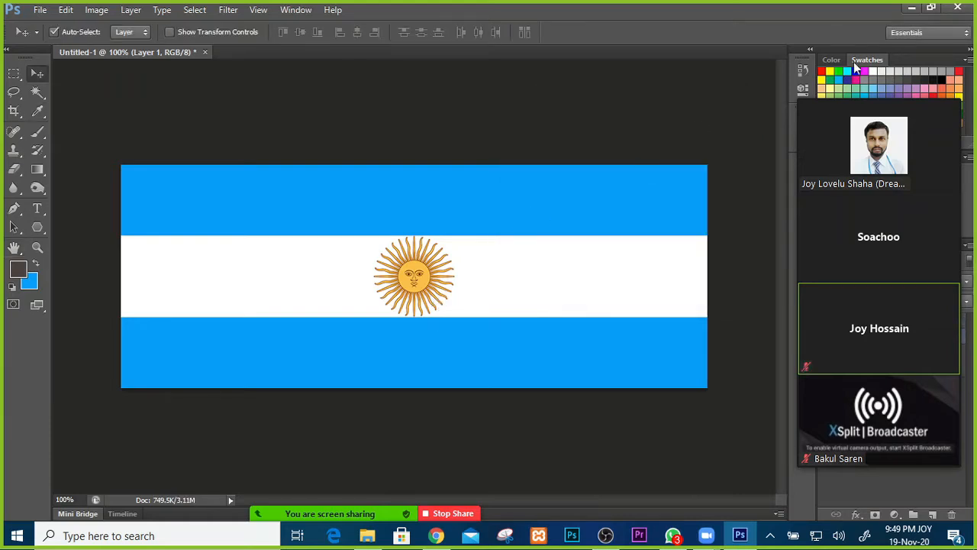
# Minimize the Photoshop and Zoom windows to reach the desktop, and collapse the meeting's video strip out of the way.
pyautogui.click(911, 9)
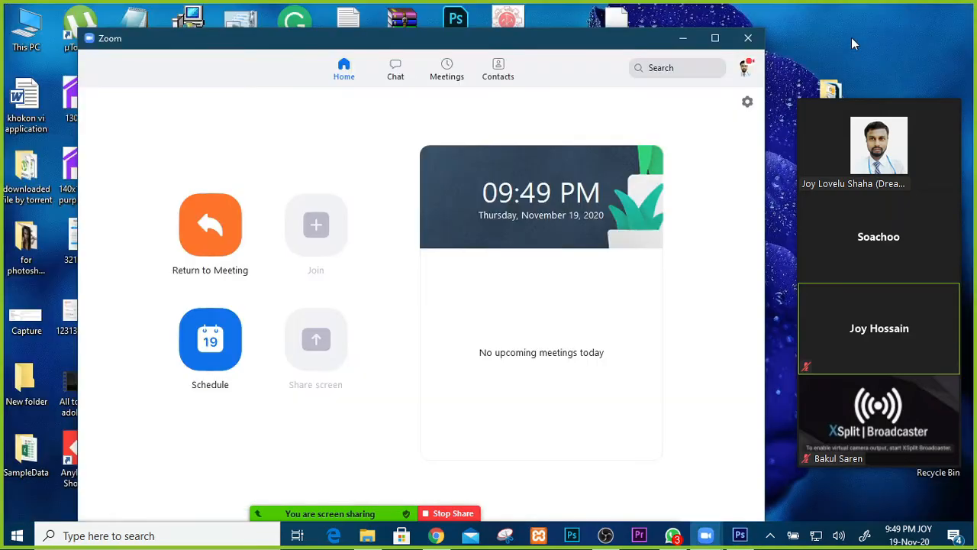
pyautogui.click(682, 37)
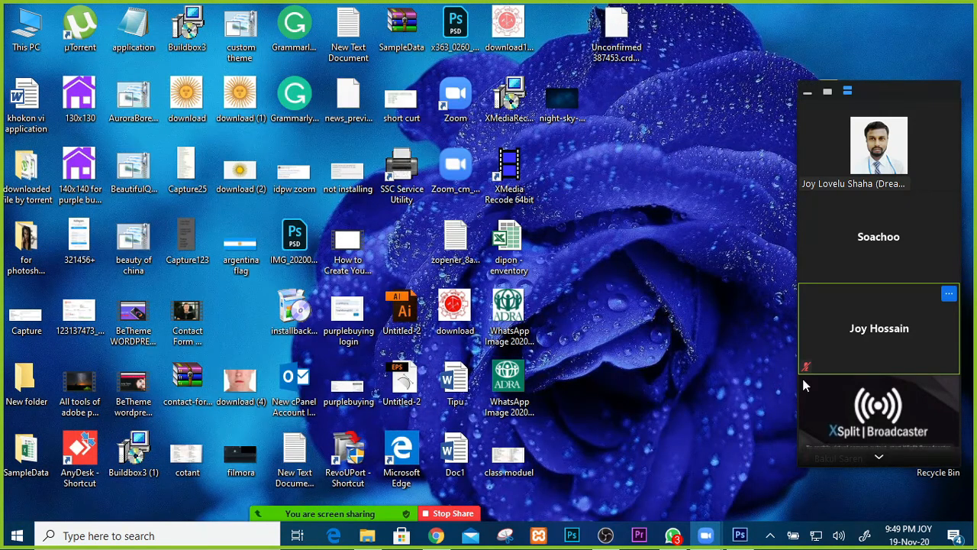
pyautogui.click(809, 92)
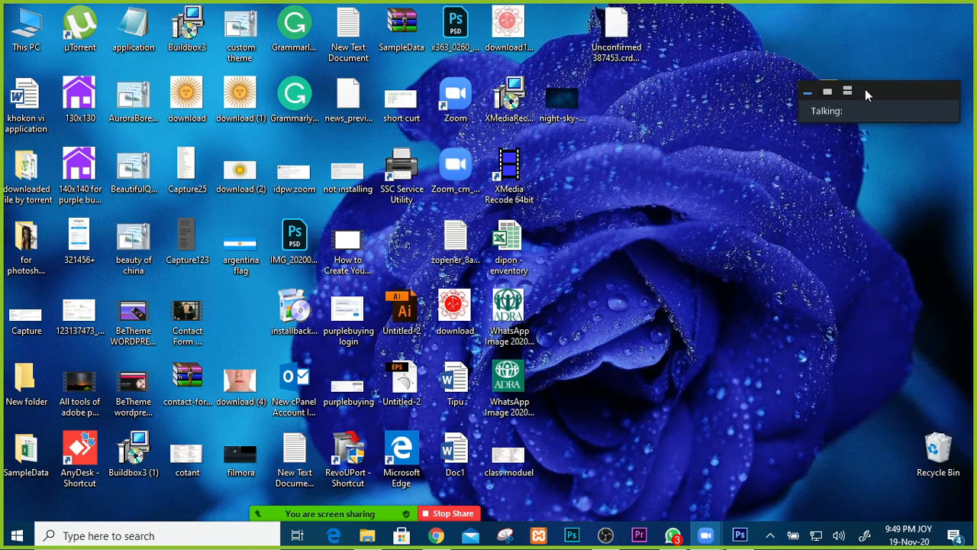
pyautogui.moveTo(865, 89); pyautogui.dragTo(881, 12)
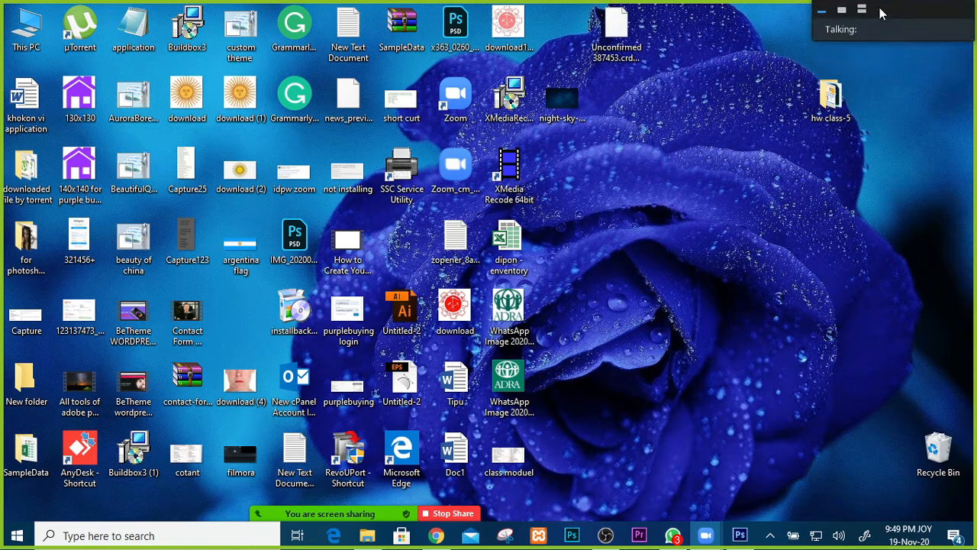
pyautogui.rightClick(631, 190)
pyautogui.click(576, 235)
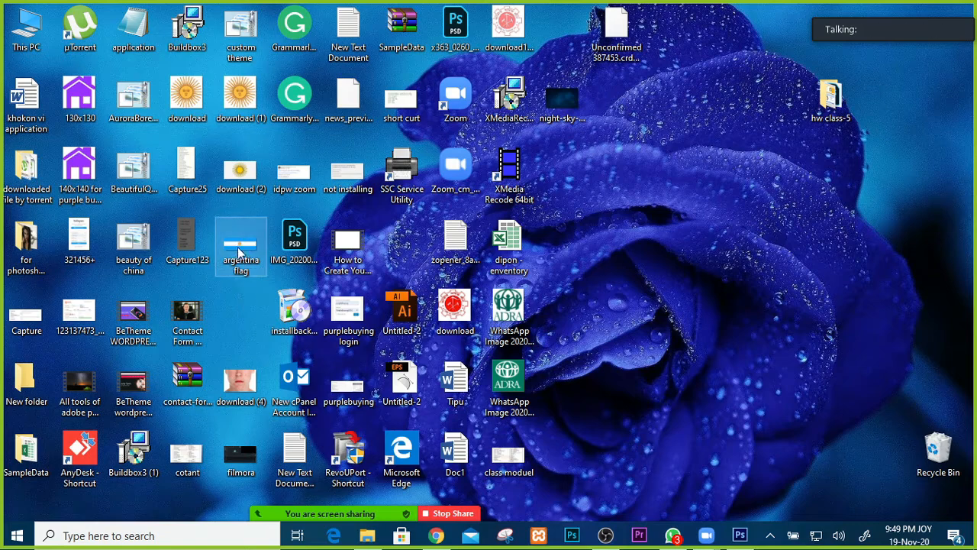
# Move the argentina flag image to an empty area of the desktop, then view it in Photos and close it.
pyautogui.moveTo(240, 258); pyautogui.dragTo(658, 177)
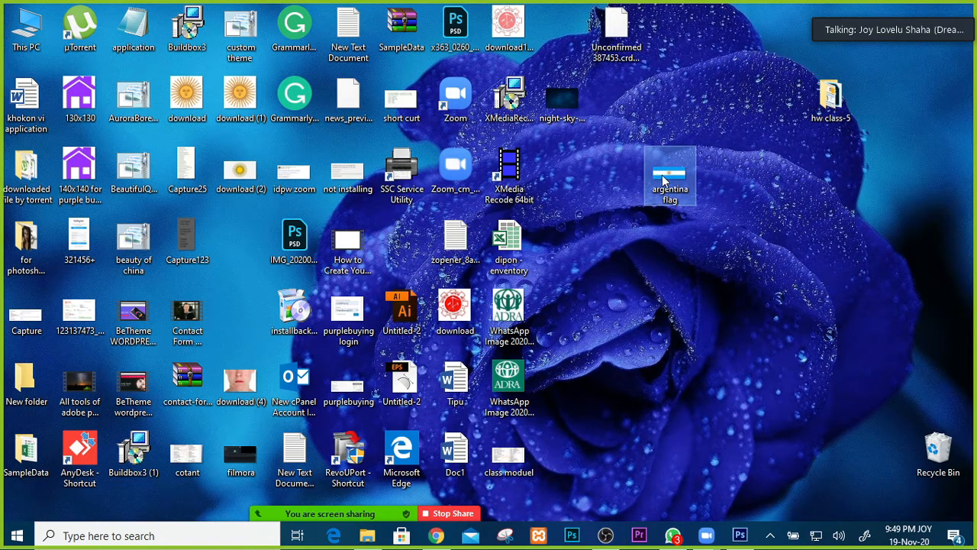
pyautogui.doubleClick(664, 179)
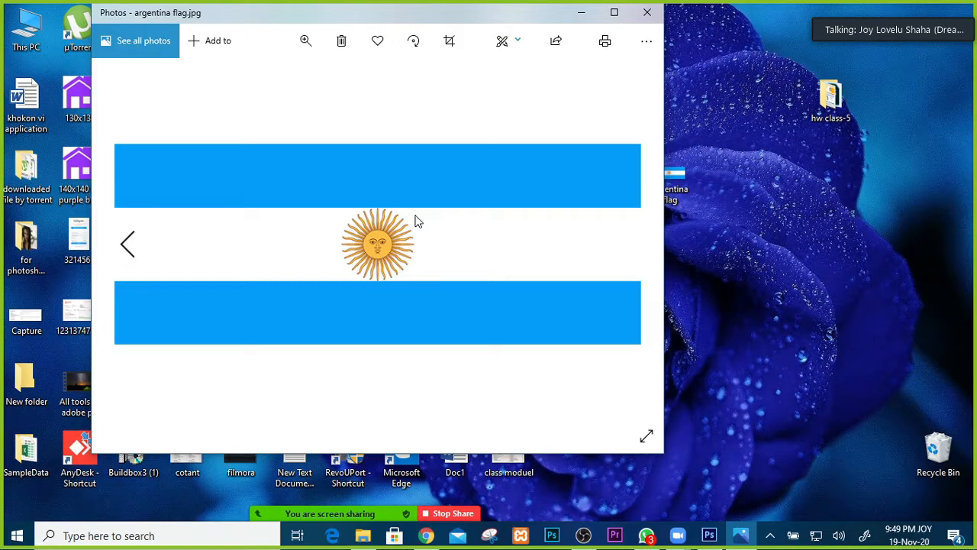
pyautogui.click(654, 15)
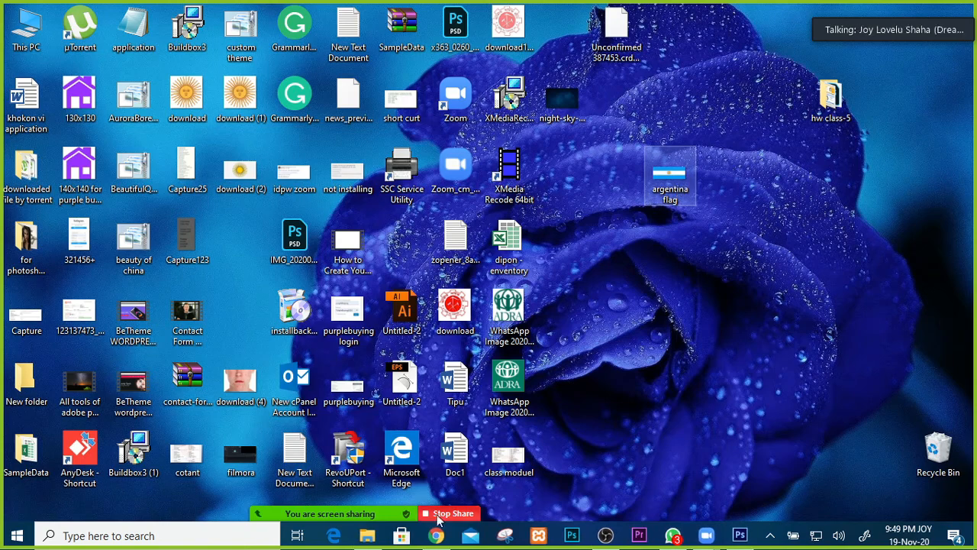
# Switch back to Photoshop and add a new empty layer directly above the Background layer.
pyautogui.click(740, 535)
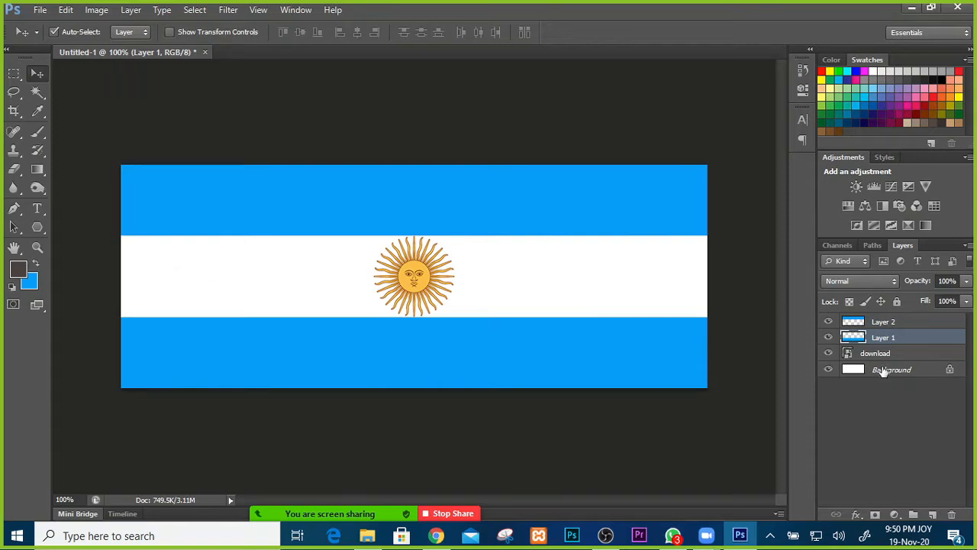
pyautogui.click(931, 514)
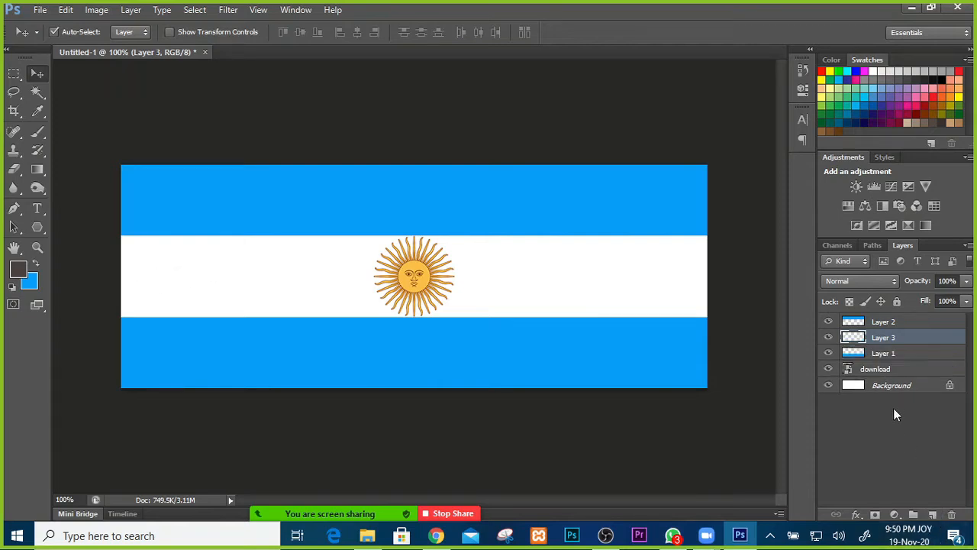
pyautogui.moveTo(870, 339); pyautogui.dragTo(877, 374)
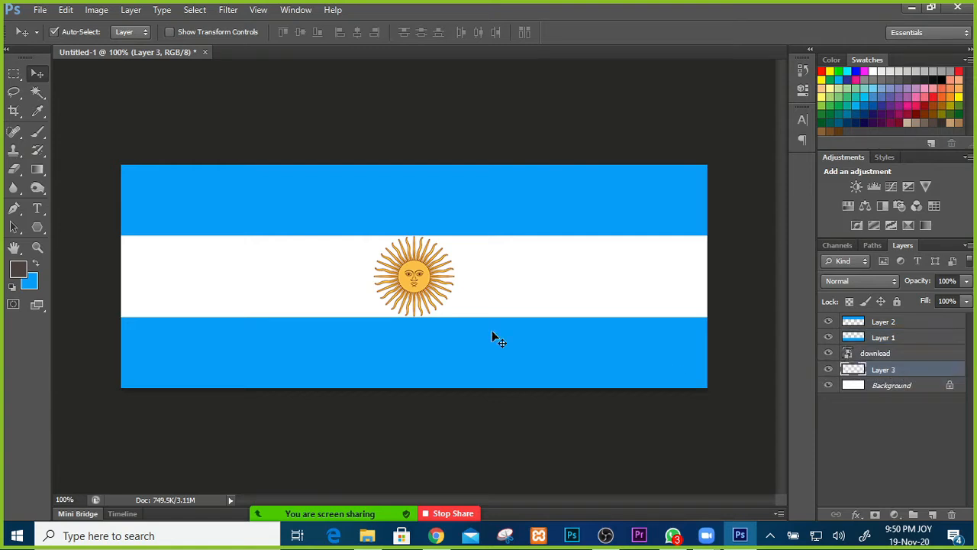
# Select the whole canvas with the Rectangular Marquee and fill the new layer with the dark brown foreground colour.
pyautogui.click(24, 75)
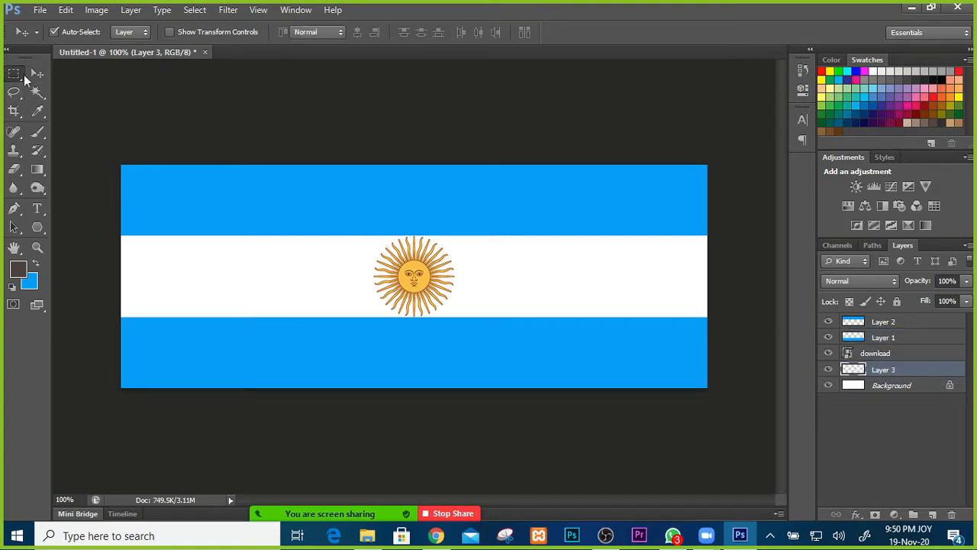
pyautogui.moveTo(121, 165); pyautogui.dragTo(764, 392)
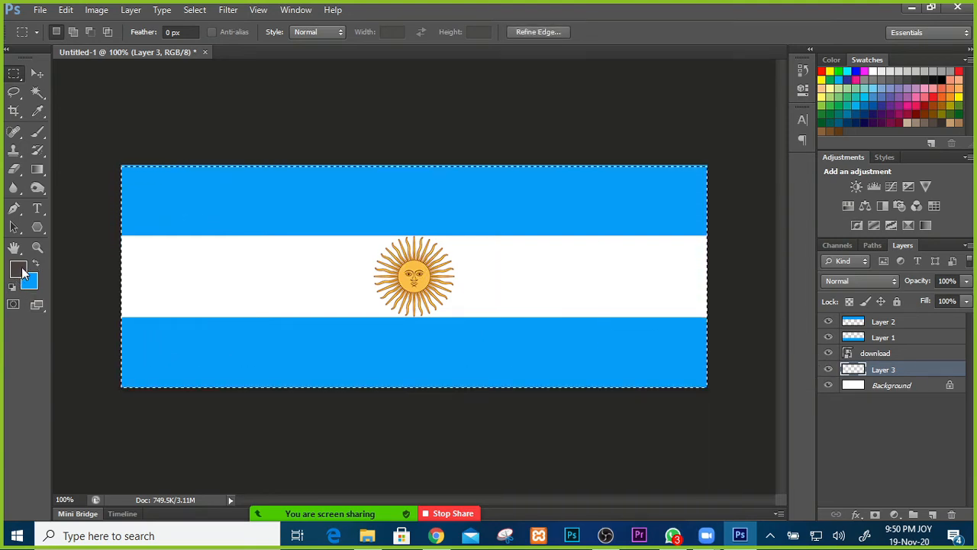
pyautogui.hotkey('alt', 'BackSpace')
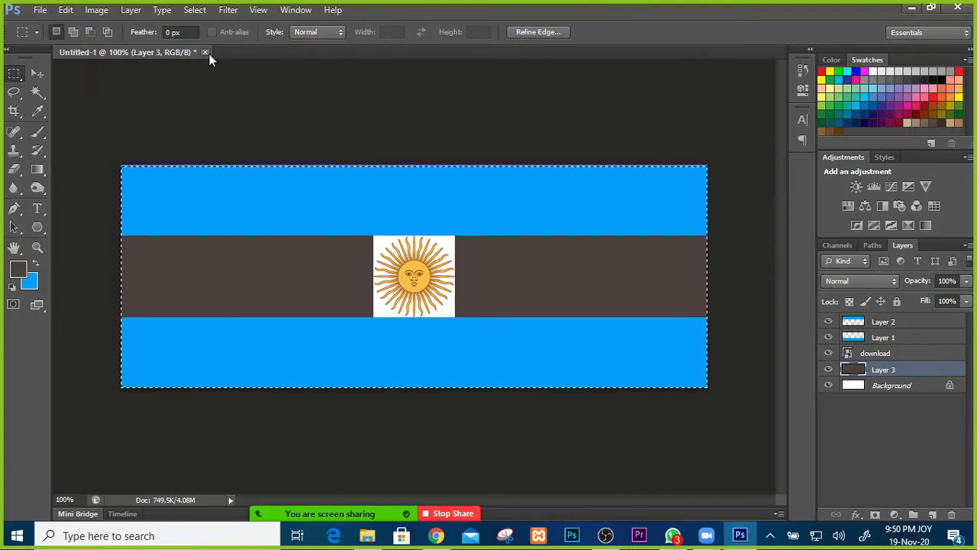
# Close the flag document without saving its changes.
pyautogui.click(43, 74)
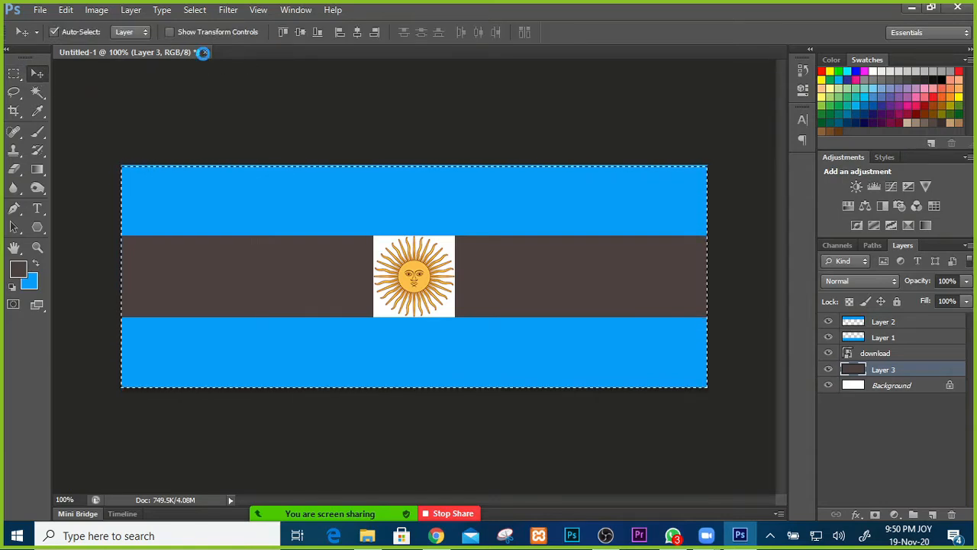
pyautogui.click(205, 52)
pyautogui.click(493, 212)
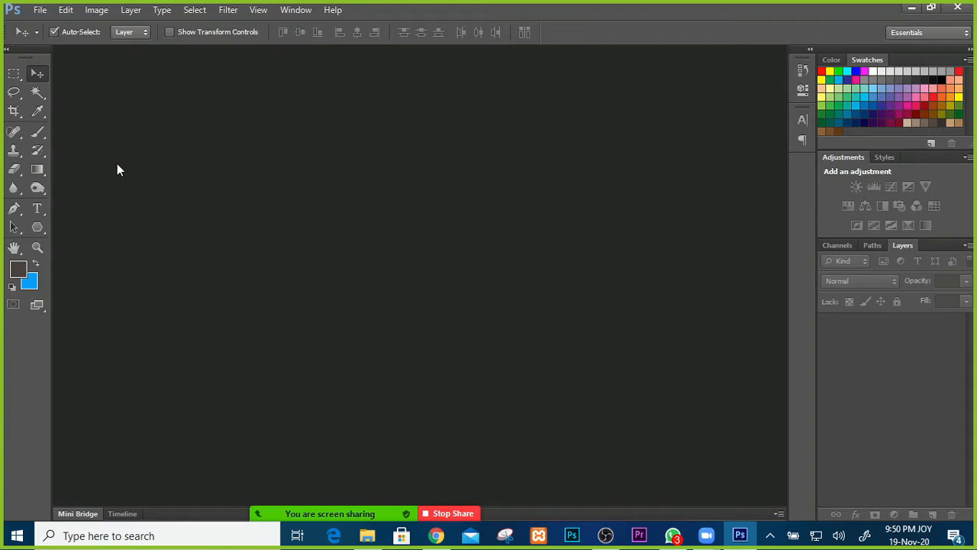
# Start a new document with the International Paper preset at A4 size, measured in pixels.
pyautogui.click(42, 12)
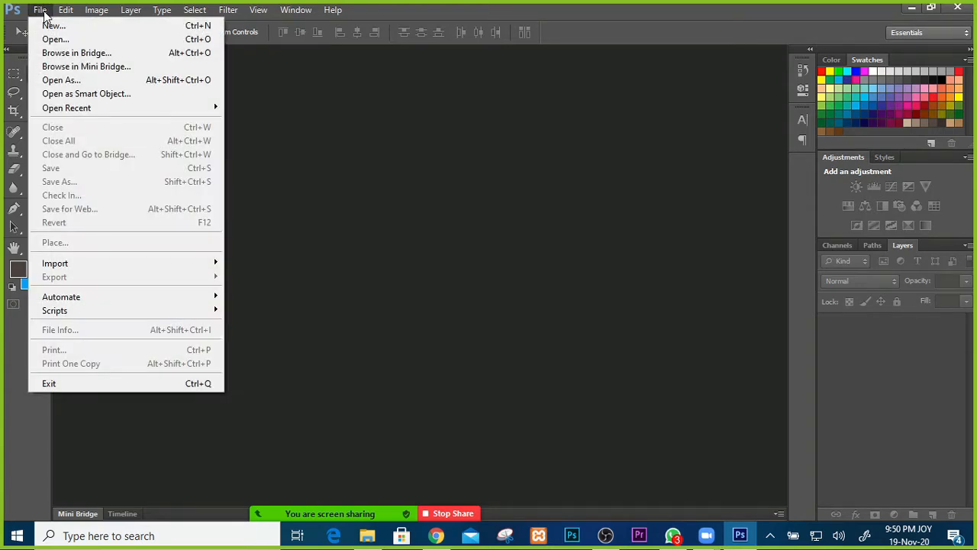
pyautogui.click(52, 39)
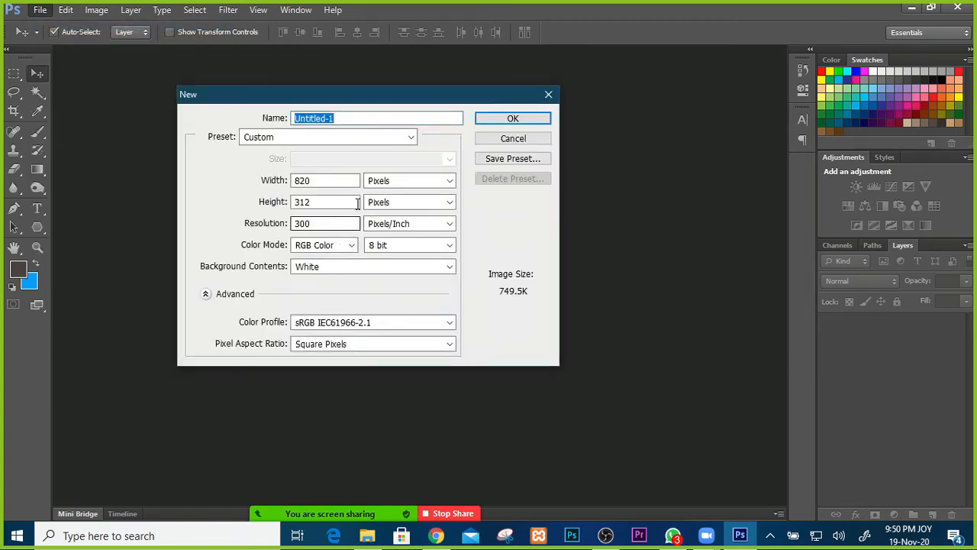
pyautogui.click(410, 137)
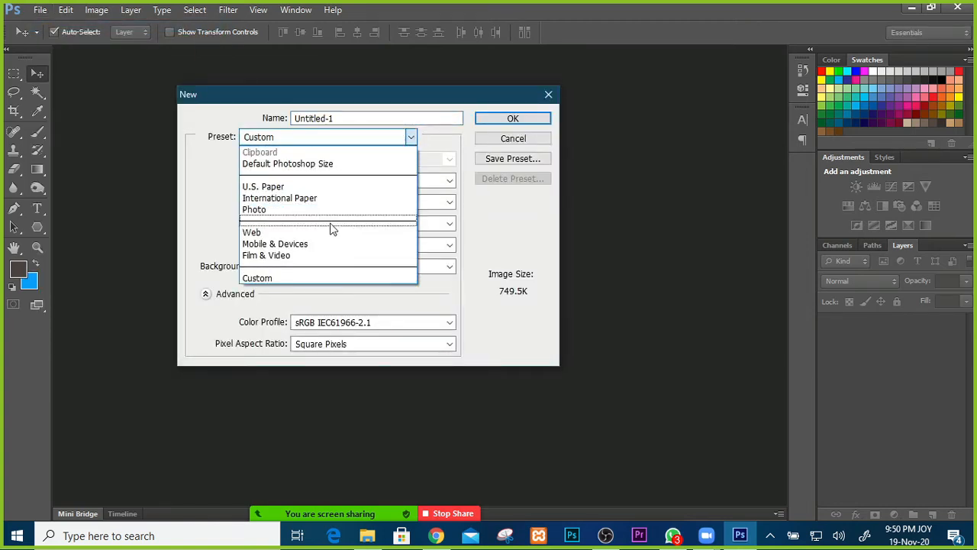
pyautogui.click(314, 198)
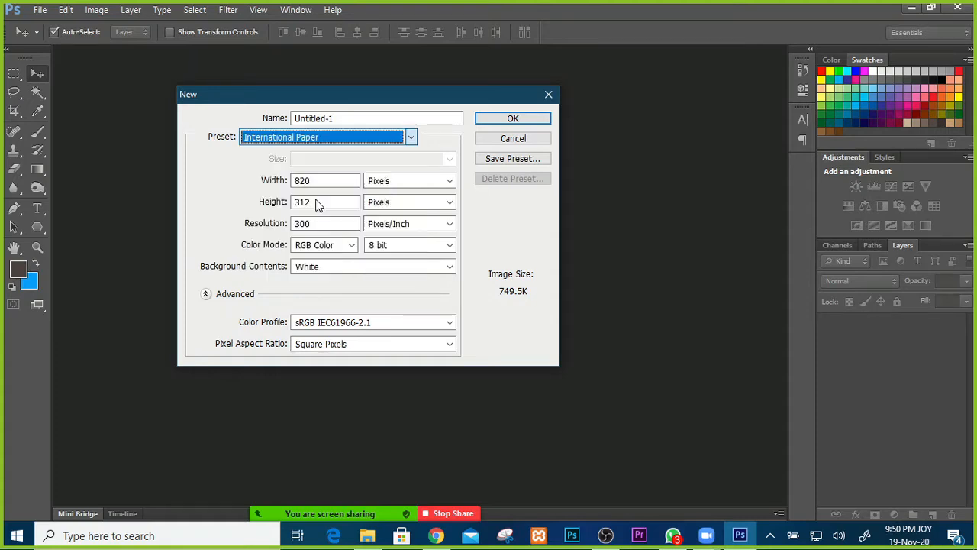
pyautogui.click(449, 182)
pyautogui.click(416, 196)
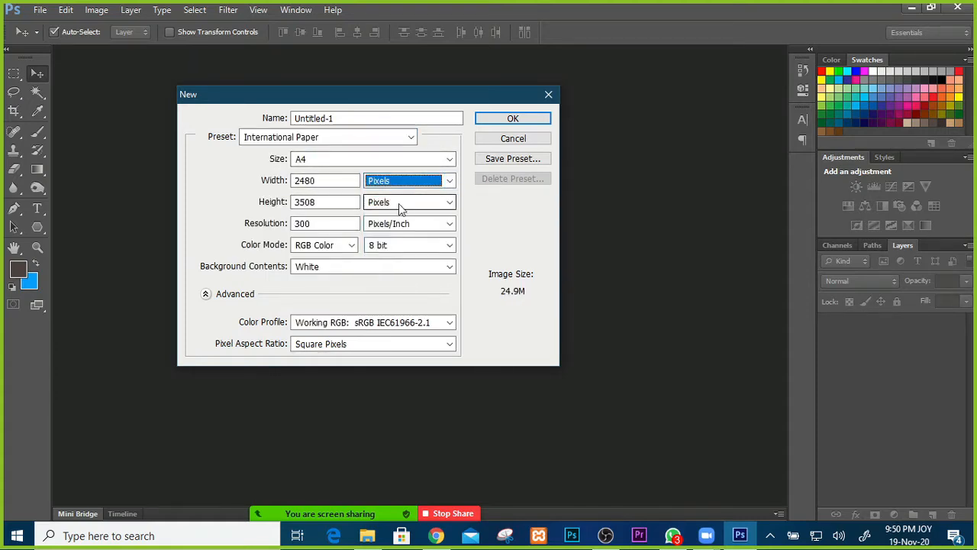
# Choose RGB Color as the color mode and create the new document.
pyautogui.doubleClick(323, 223)
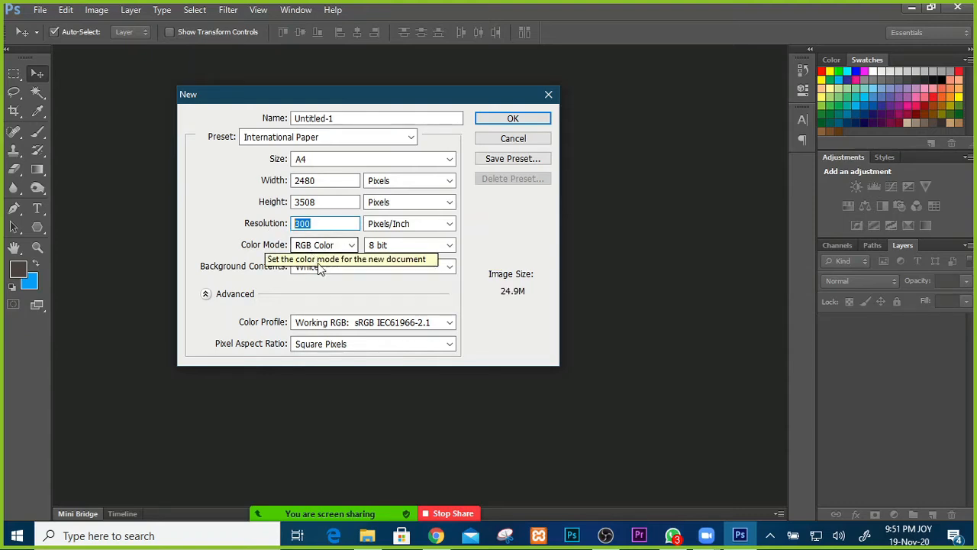
pyautogui.click(347, 249)
pyautogui.click(347, 248)
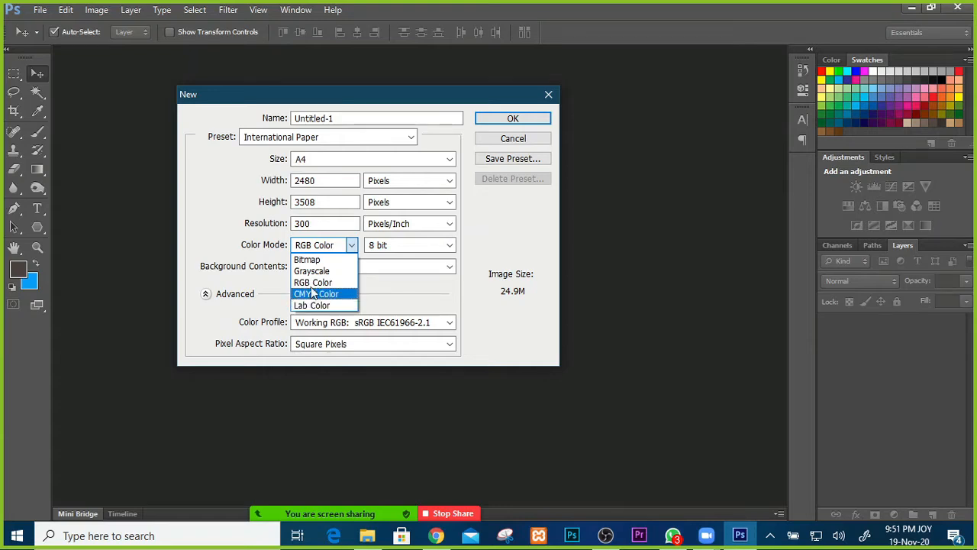
pyautogui.click(315, 282)
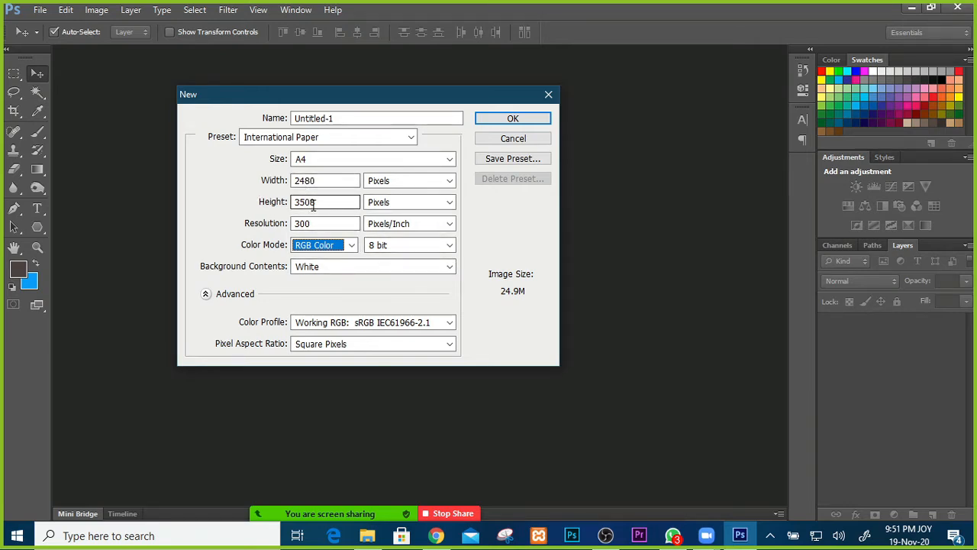
pyautogui.click(519, 118)
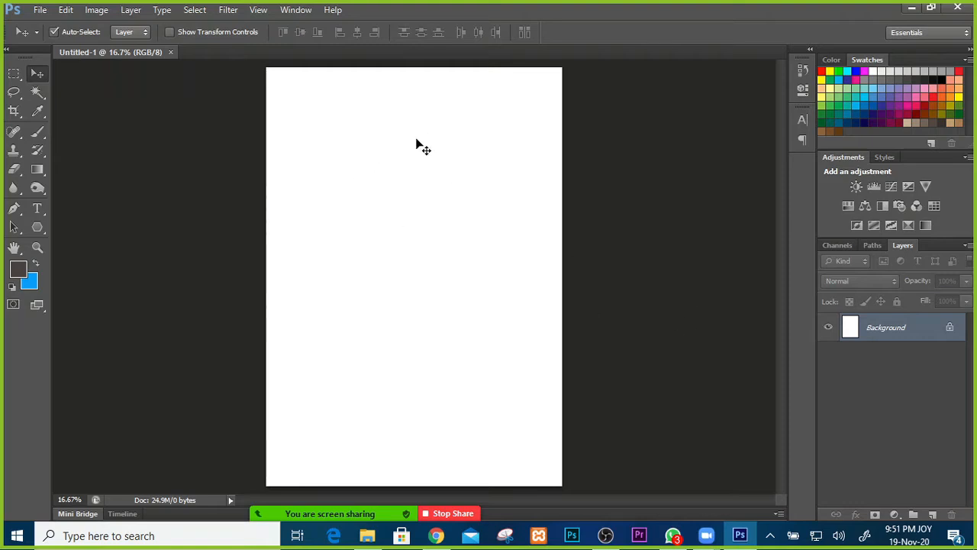
# Rotate the whole canvas 90° clockwise into landscape orientation.
pyautogui.click(96, 11)
pyautogui.moveTo(156, 147)
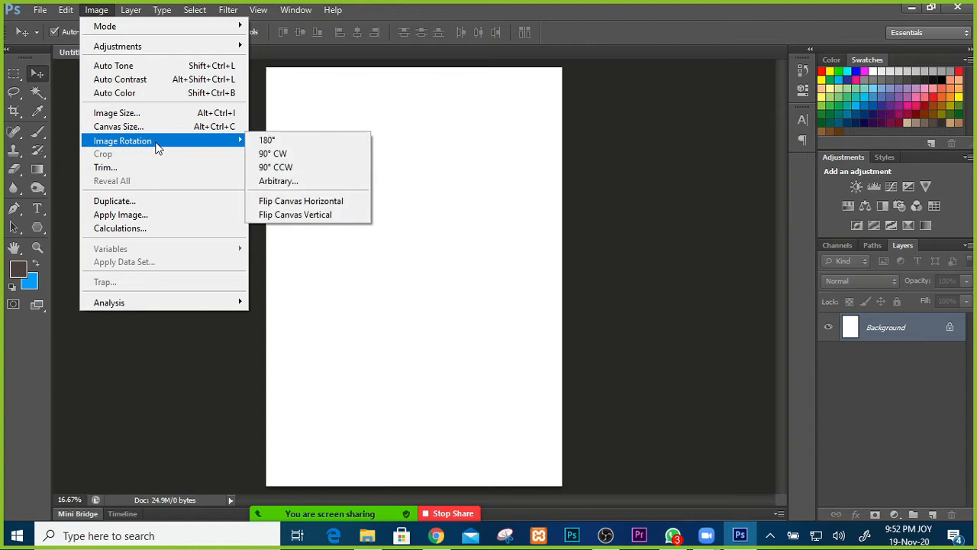
pyautogui.click(274, 156)
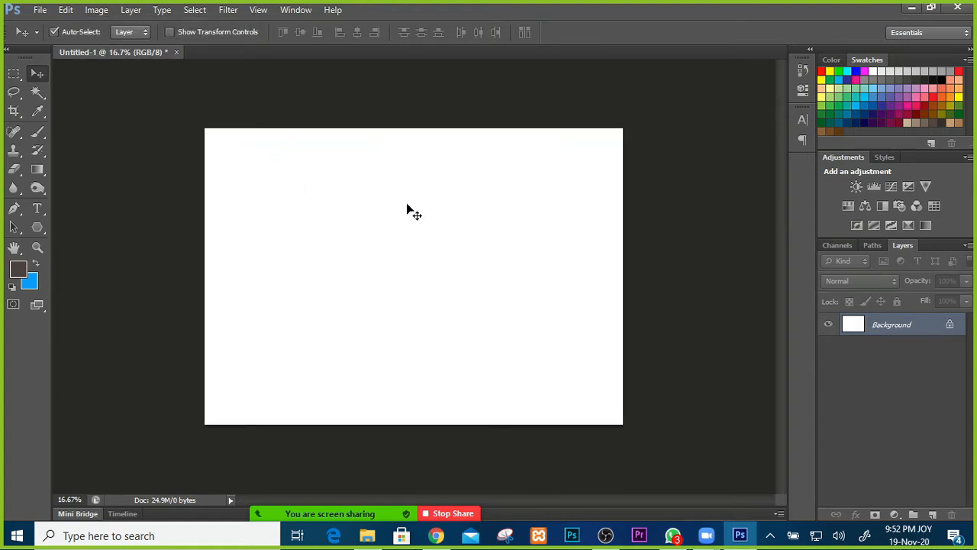
# Examine the variants grouped under the Lasso and Magic Wand tools, and return to the Move tool.
pyautogui.click(14, 92)
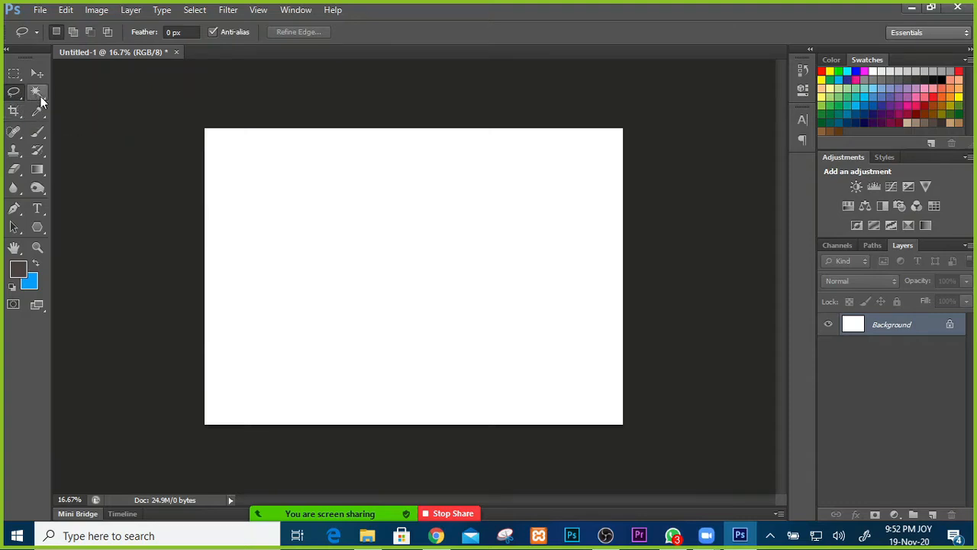
pyautogui.click(38, 96)
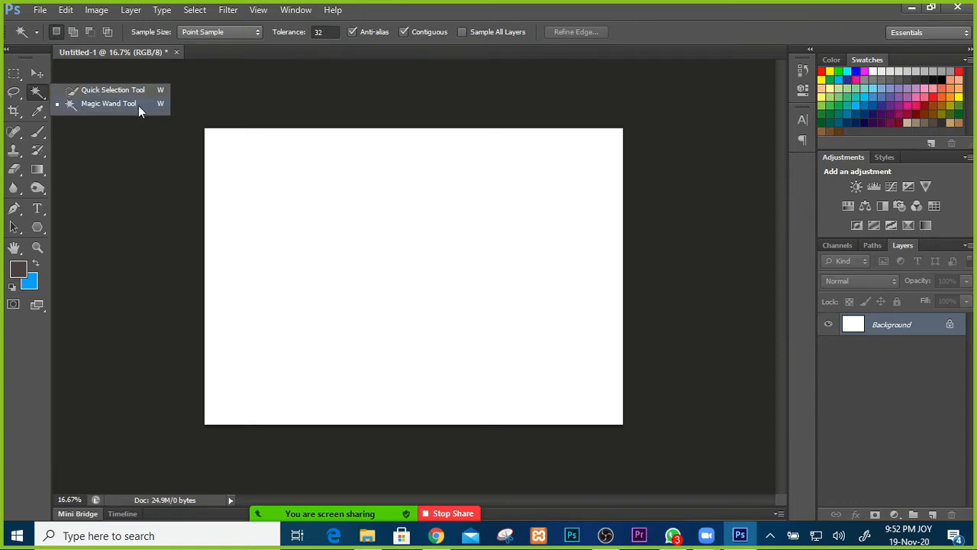
pyautogui.click(47, 96)
pyautogui.click(19, 95)
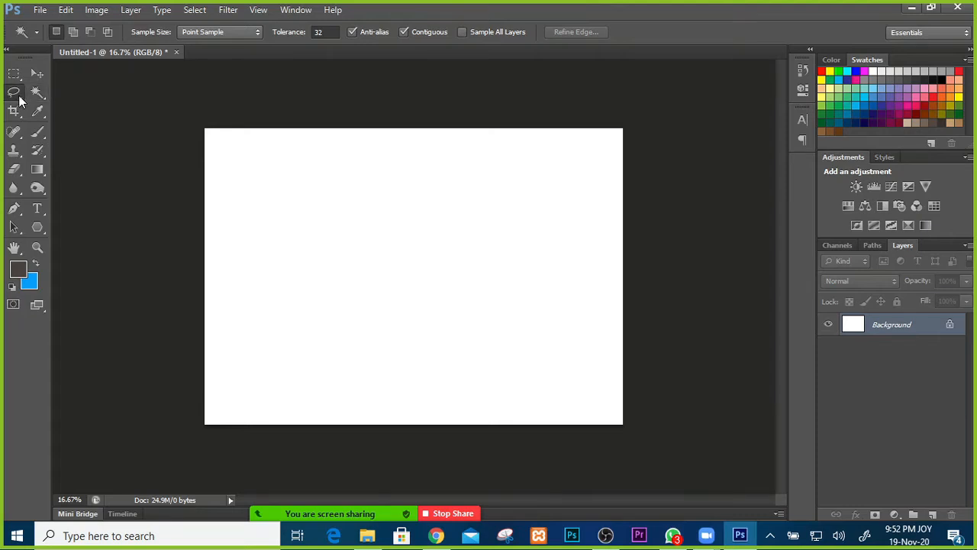
pyautogui.click(19, 100)
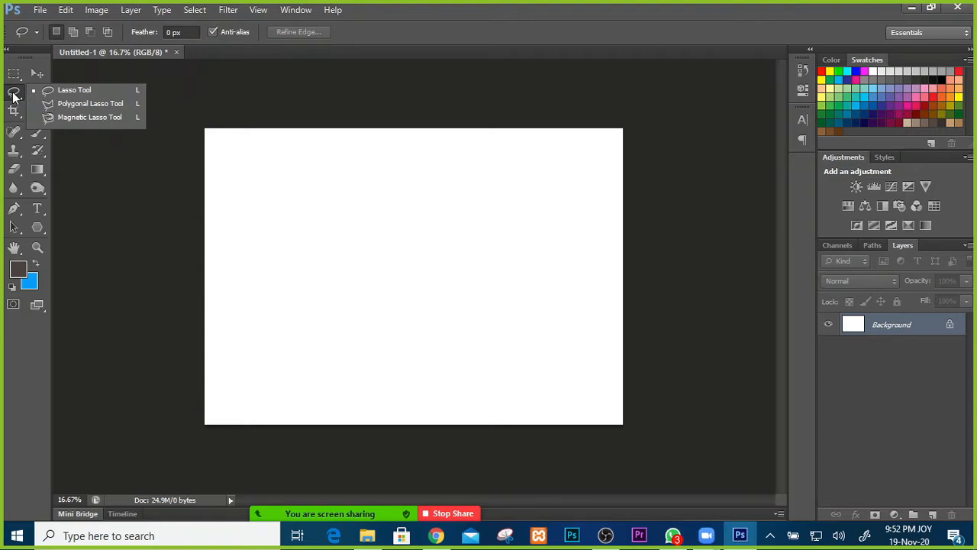
pyautogui.click(14, 97)
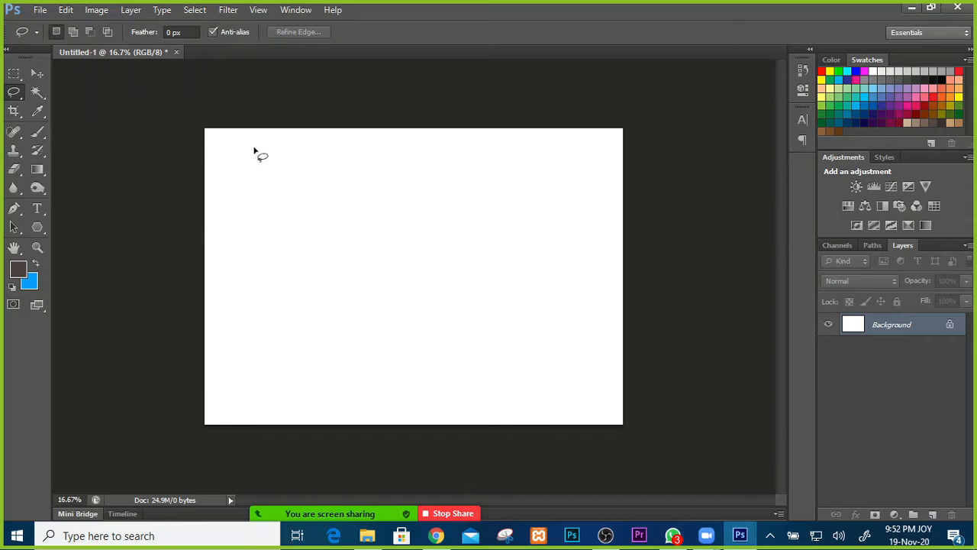
pyautogui.click(38, 74)
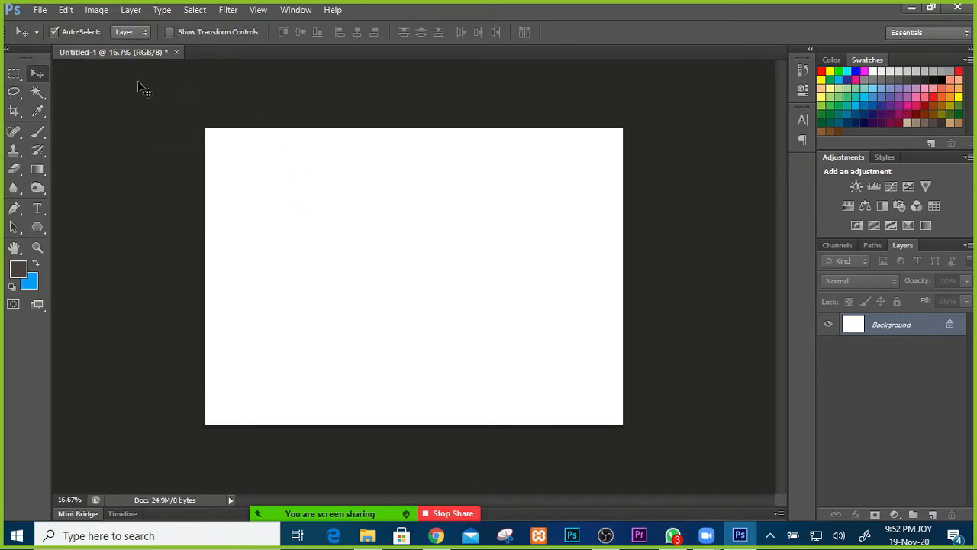
# Switch to Chrome, close the tab with the enlarged sun image, select the image search text, and return to Photoshop.
pyautogui.click(439, 509)
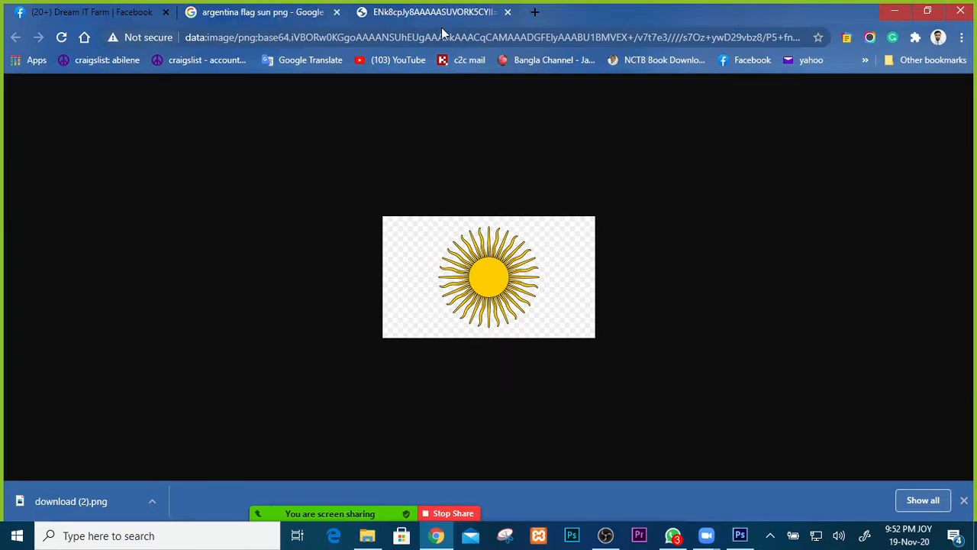
pyautogui.click(507, 12)
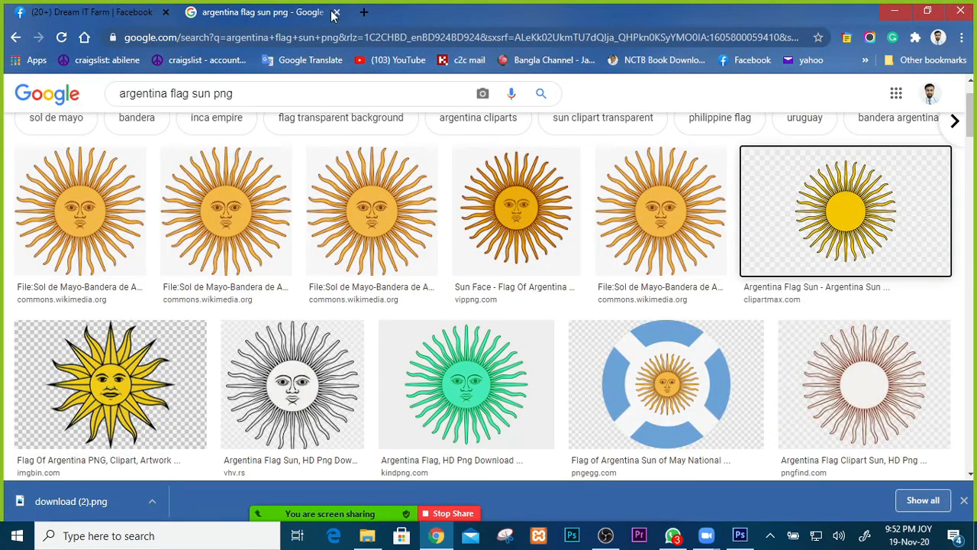
pyautogui.scroll(2, 333, 127)
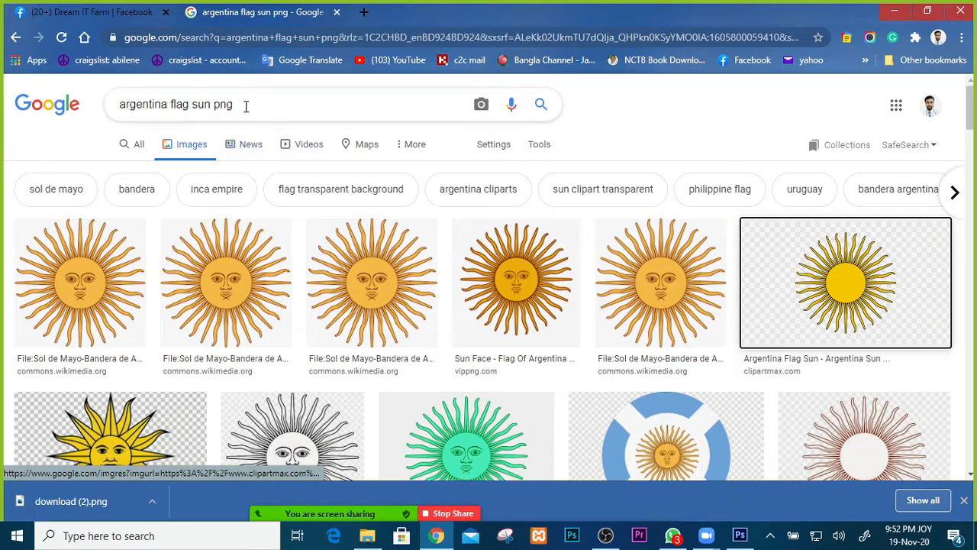
pyautogui.moveTo(246, 105); pyautogui.dragTo(39, 127)
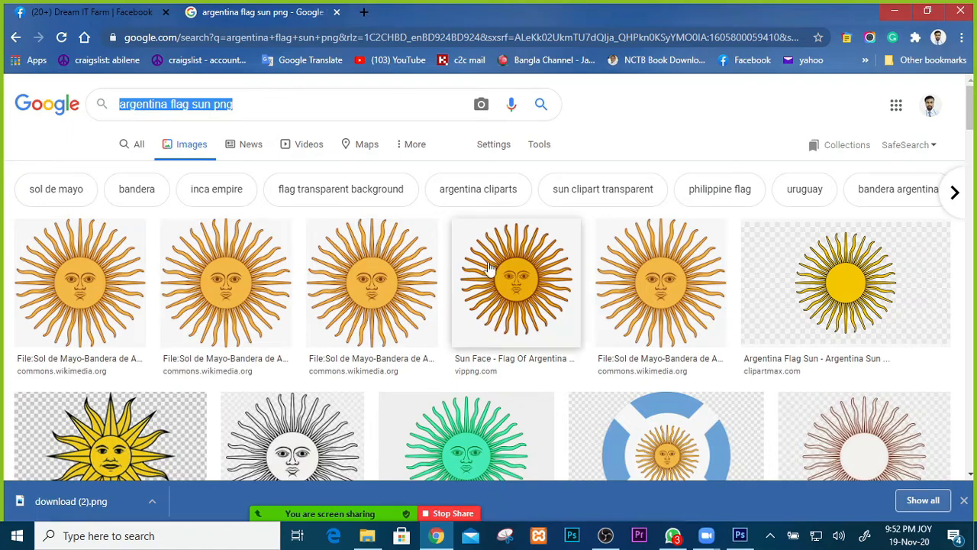
pyautogui.click(895, 12)
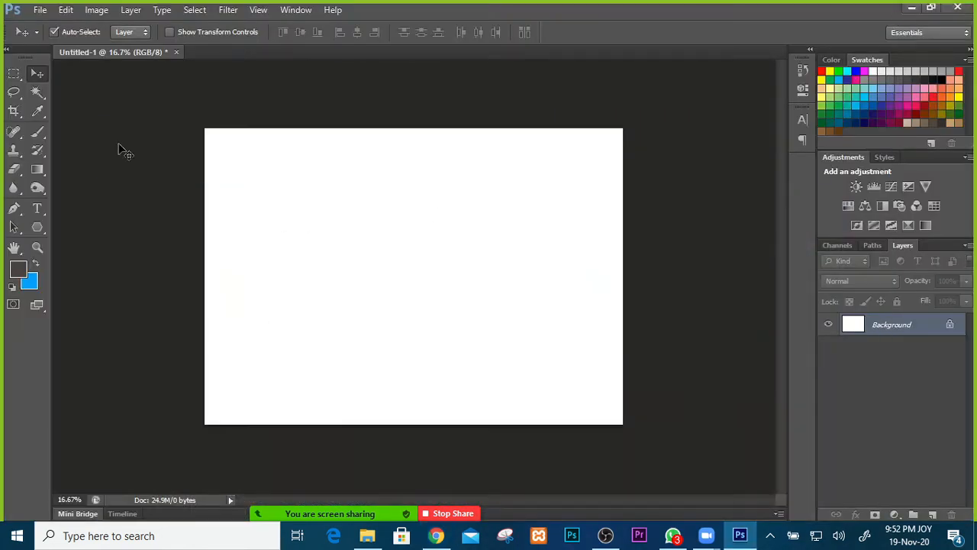
# Place the download (1) sun image from the Desktop onto the blank canvas and commit it at its default size.
pyautogui.click(42, 10)
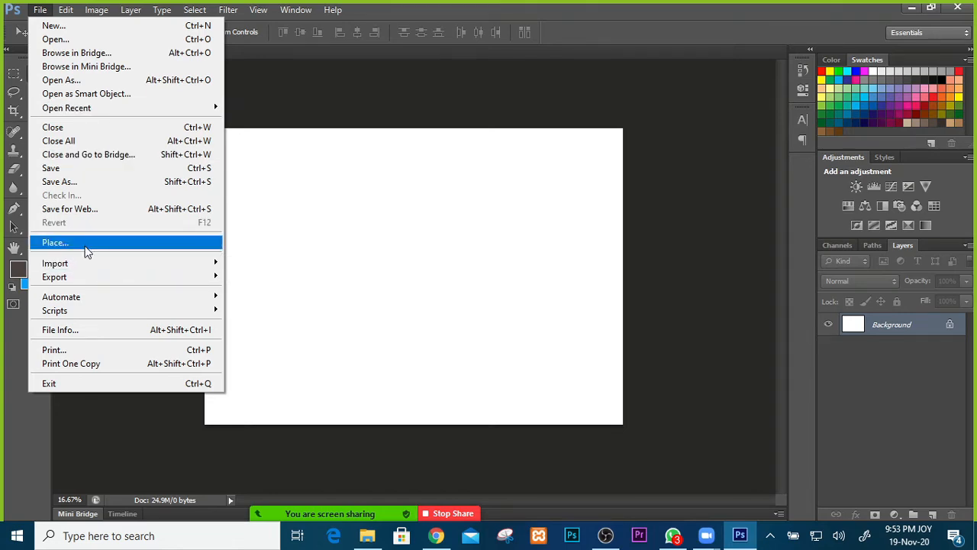
pyautogui.click(55, 242)
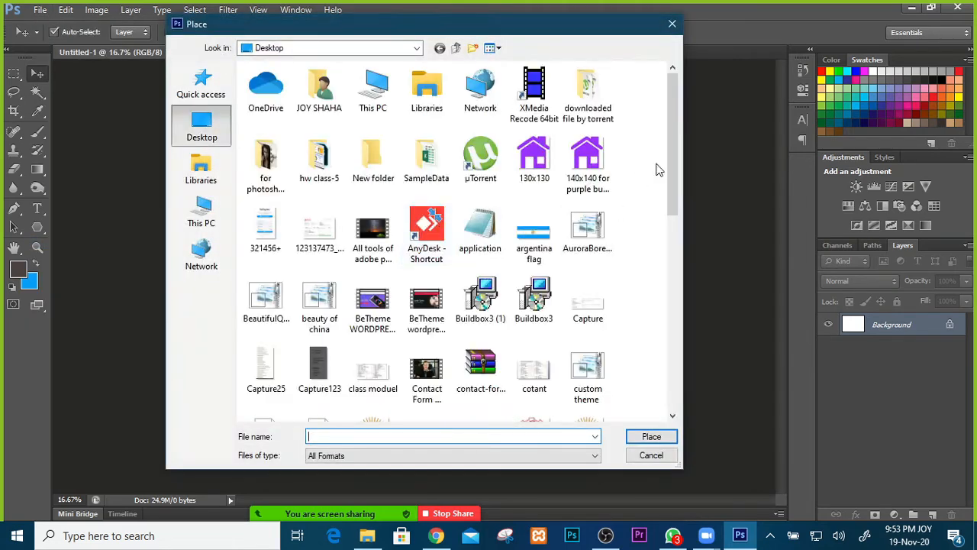
pyautogui.moveTo(670, 151); pyautogui.dragTo(674, 266)
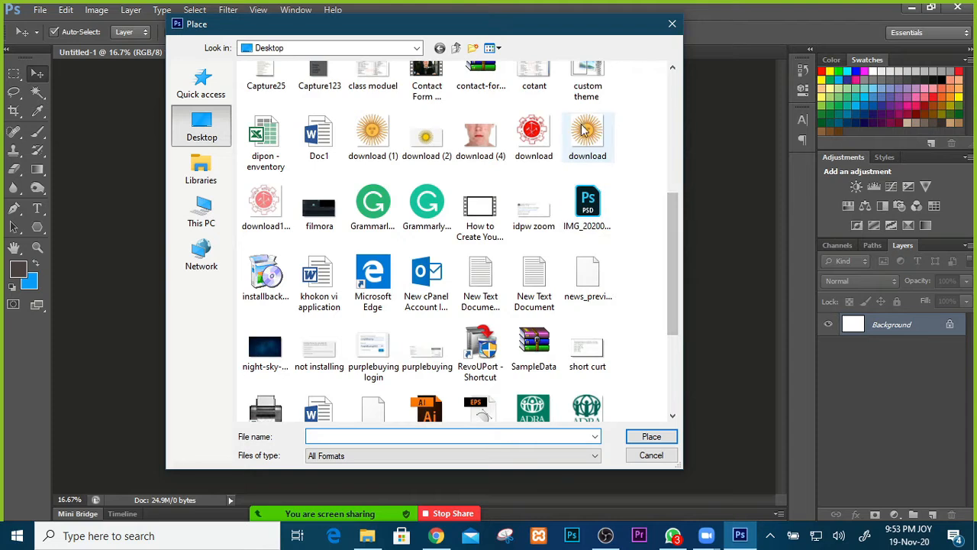
pyautogui.click(374, 140)
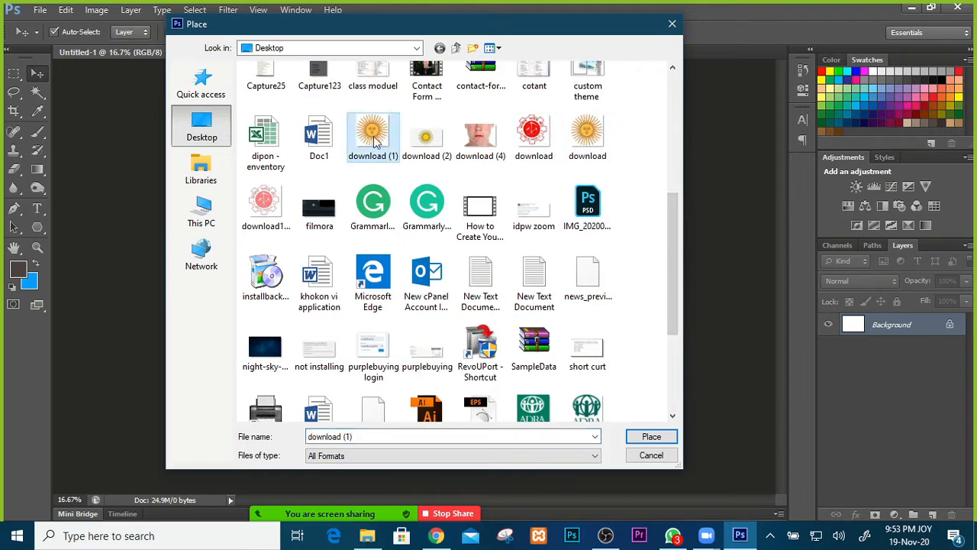
pyautogui.click(648, 438)
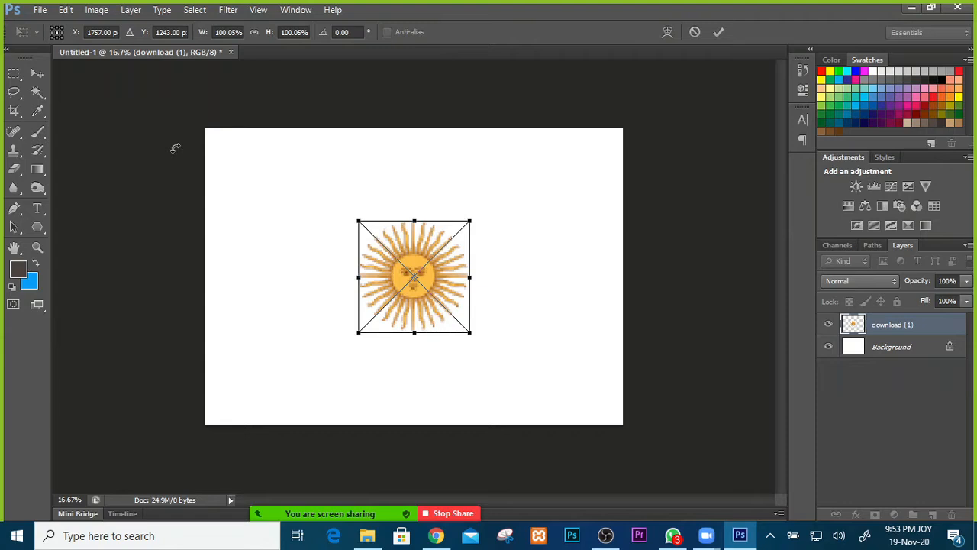
pyautogui.press('Return')
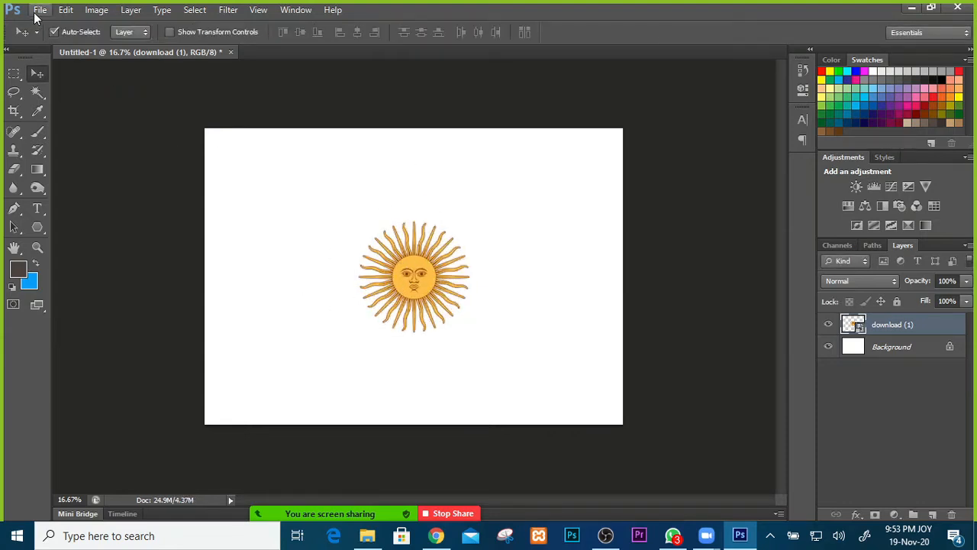
# Open the download (1) sun image from the Desktop as a separate document and switch back to Untitled-1.
pyautogui.click(38, 10)
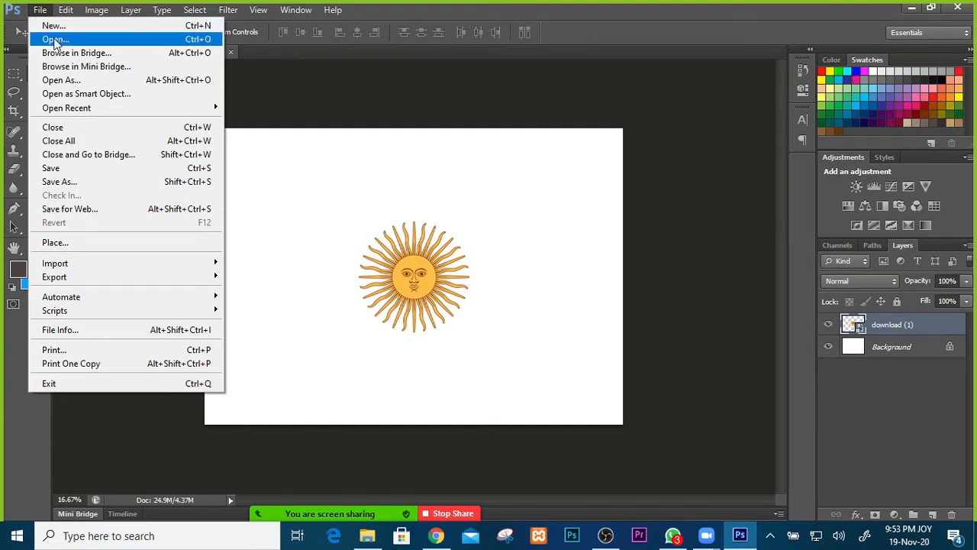
pyautogui.click(54, 42)
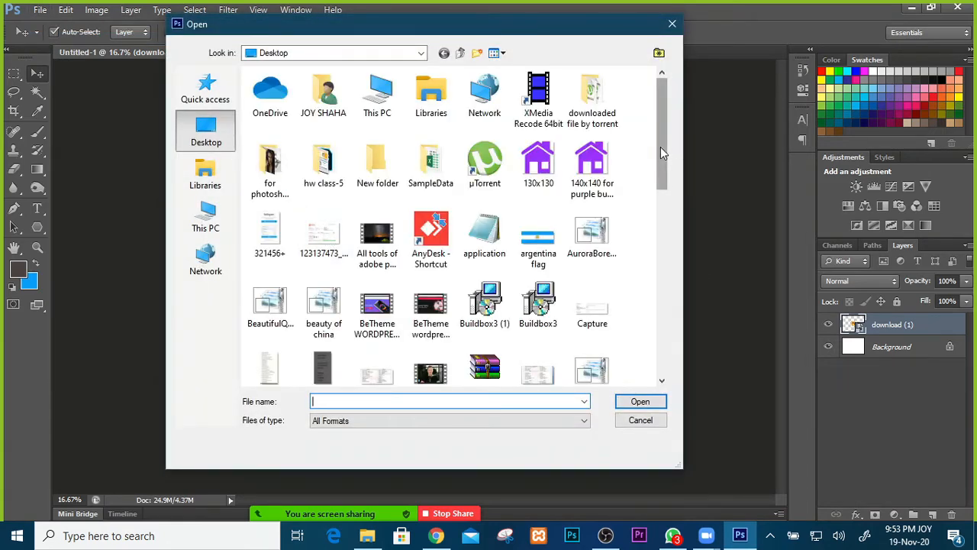
pyautogui.moveTo(660, 147); pyautogui.dragTo(658, 252)
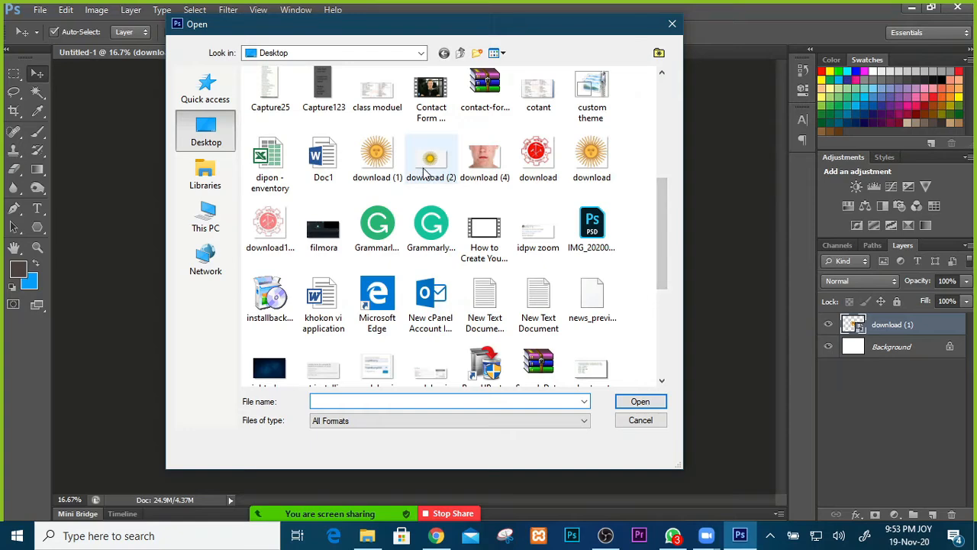
pyautogui.click(376, 156)
pyautogui.click(639, 401)
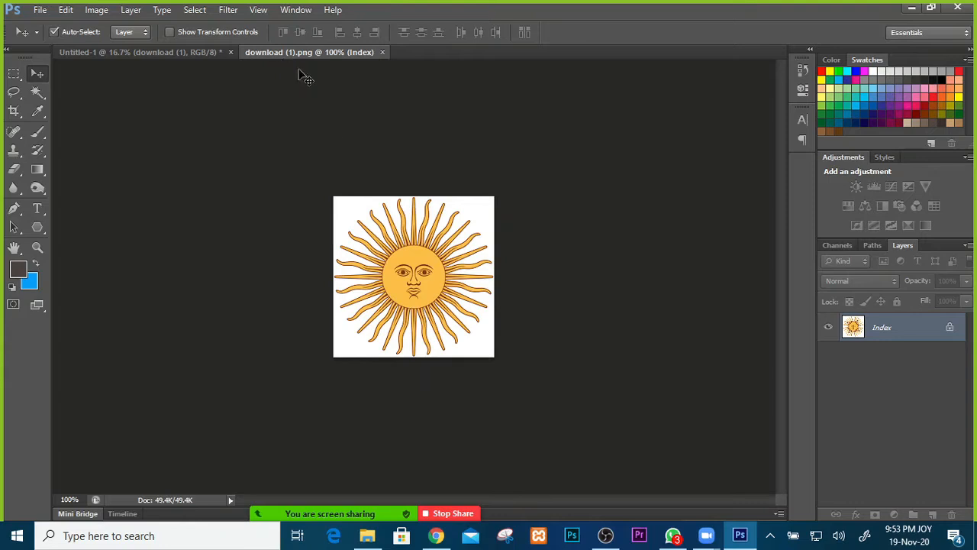
pyautogui.moveTo(182, 50); pyautogui.dragTo(316, 224)
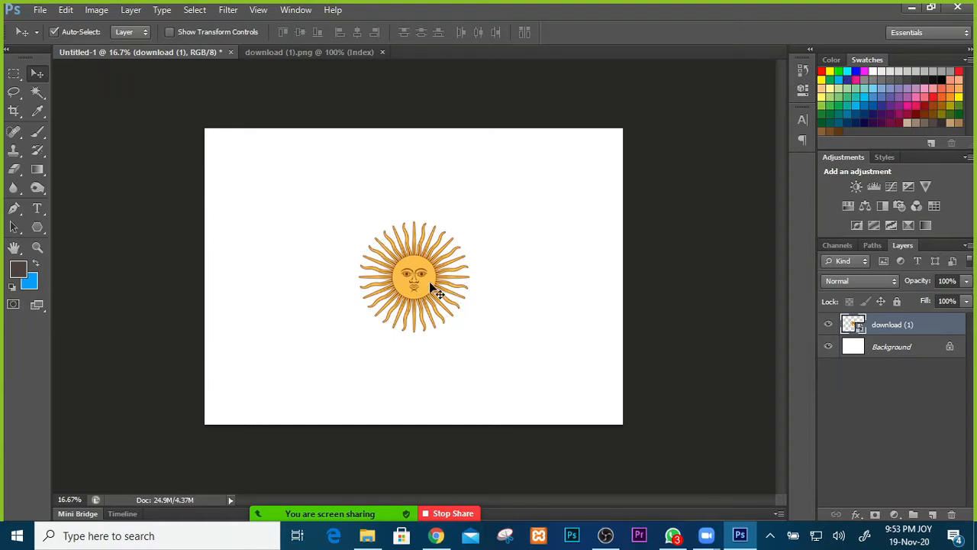
# Examine the options offered for the download (1) layer's thumbnail and name, without applying any.
pyautogui.rightClick(857, 333)
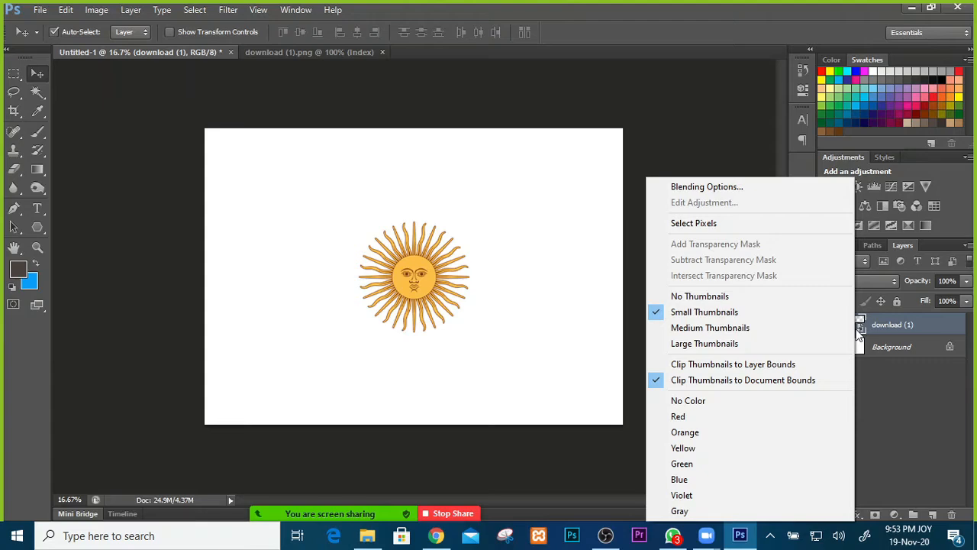
pyautogui.rightClick(881, 327)
pyautogui.rightClick(881, 326)
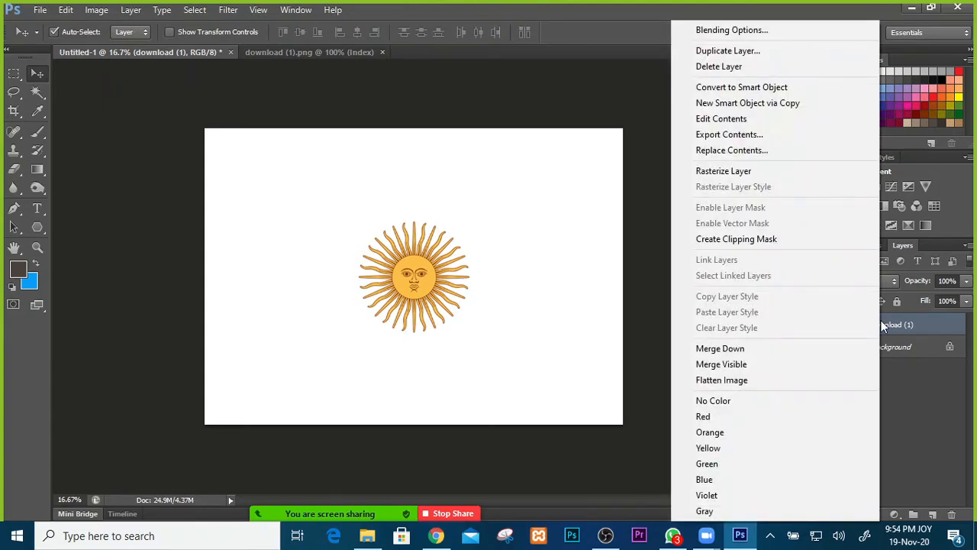
pyautogui.click(515, 454)
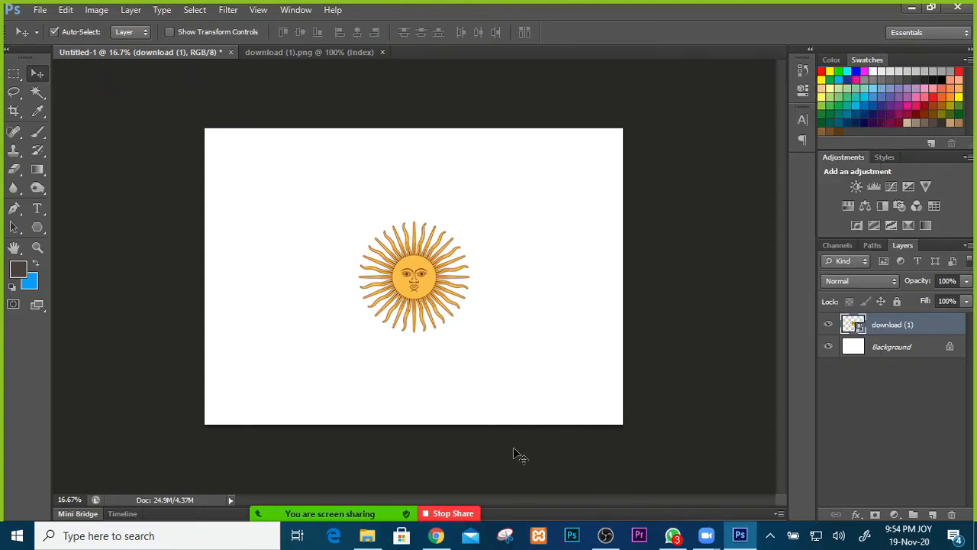
# Hide the Background layer and reposition the placed sun image near the canvas centre.
pyautogui.moveTo(420, 307); pyautogui.dragTo(457, 307)
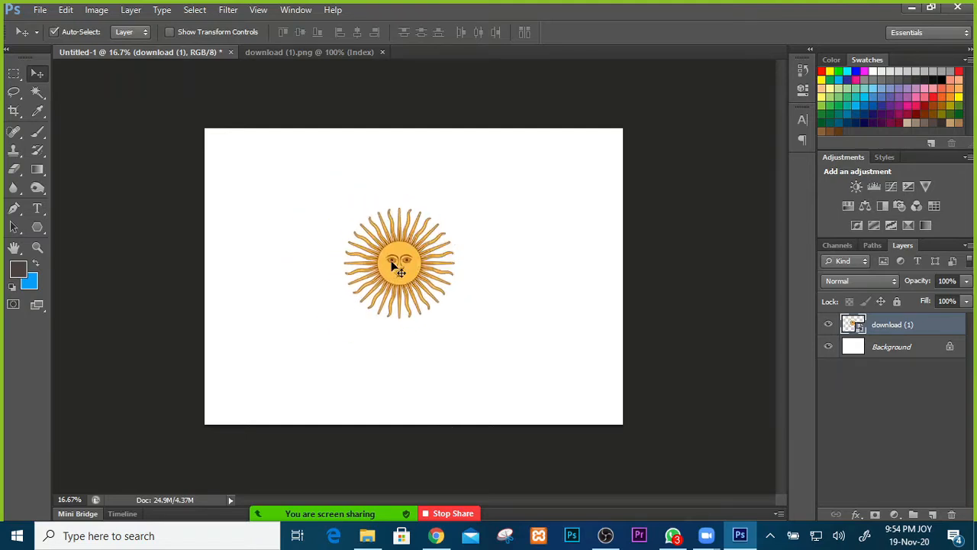
pyautogui.click(828, 347)
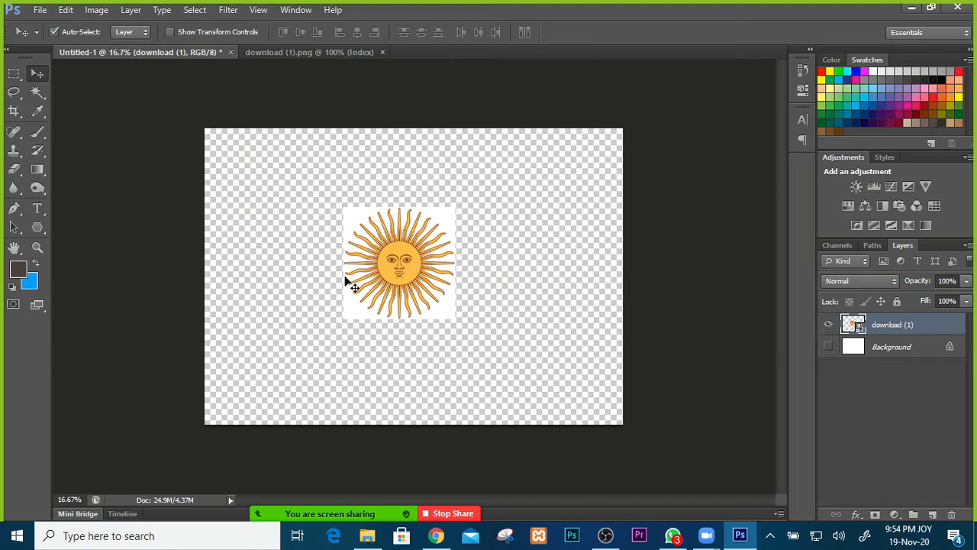
pyautogui.moveTo(385, 263); pyautogui.dragTo(424, 278)
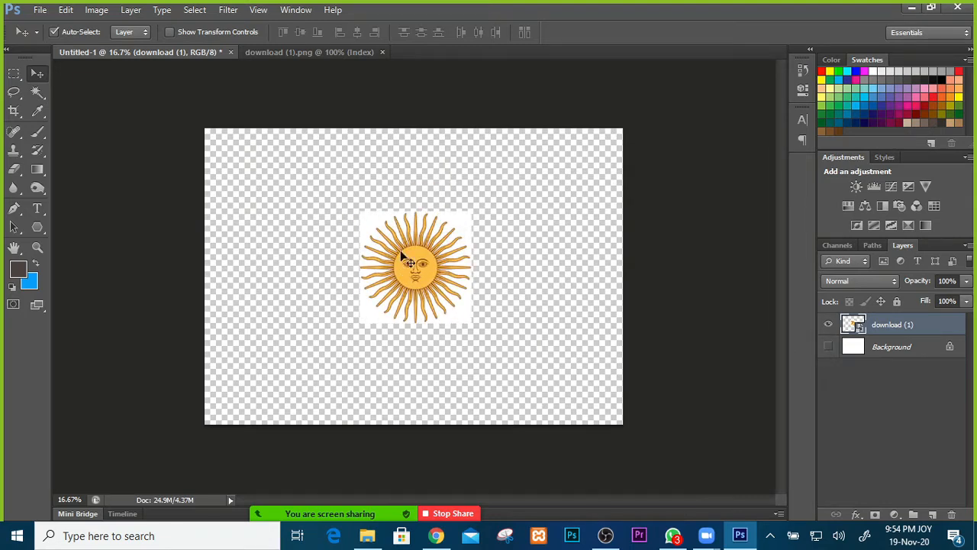
pyautogui.moveTo(416, 251); pyautogui.dragTo(410, 281)
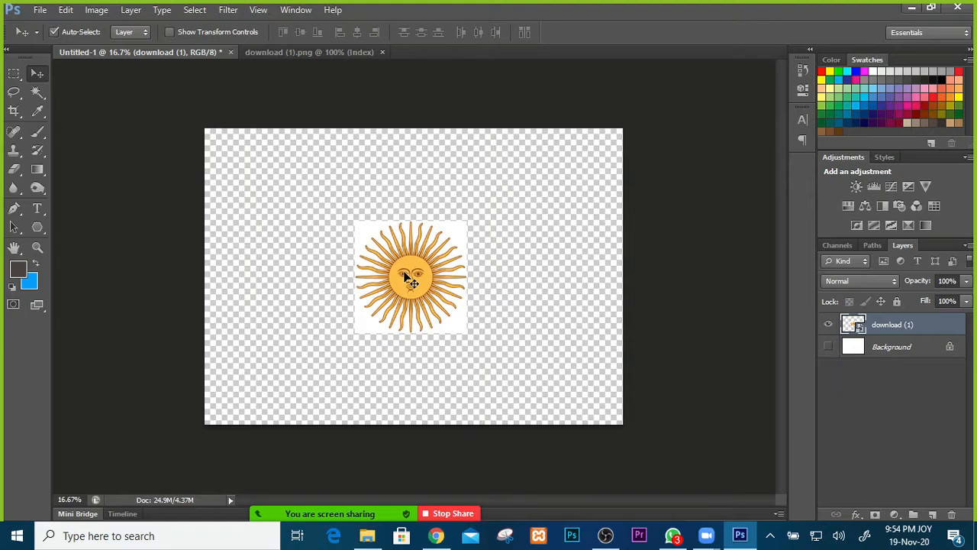
# Trace a freehand Lasso selection around two upper-left sun rays, and clear the selection.
pyautogui.scroll(3, 411, 281)
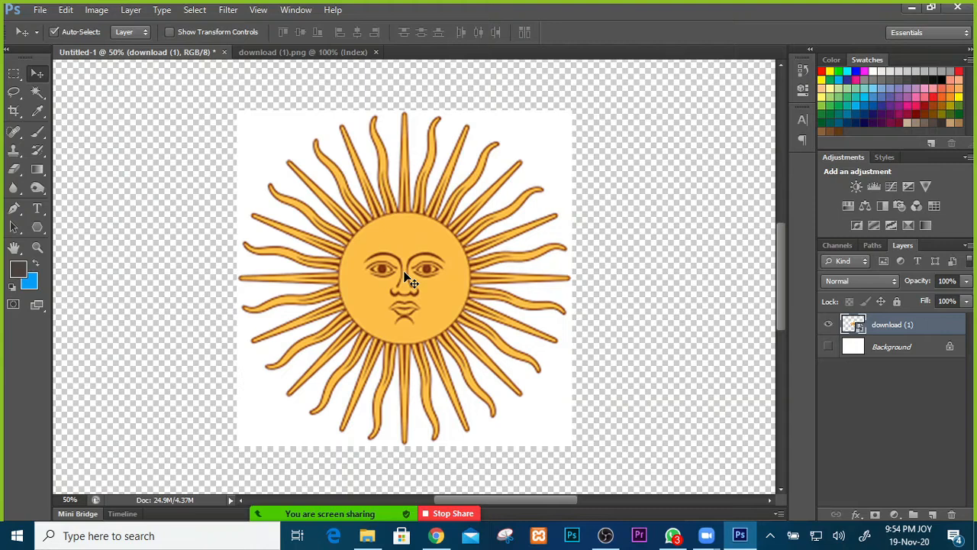
pyautogui.click(15, 93)
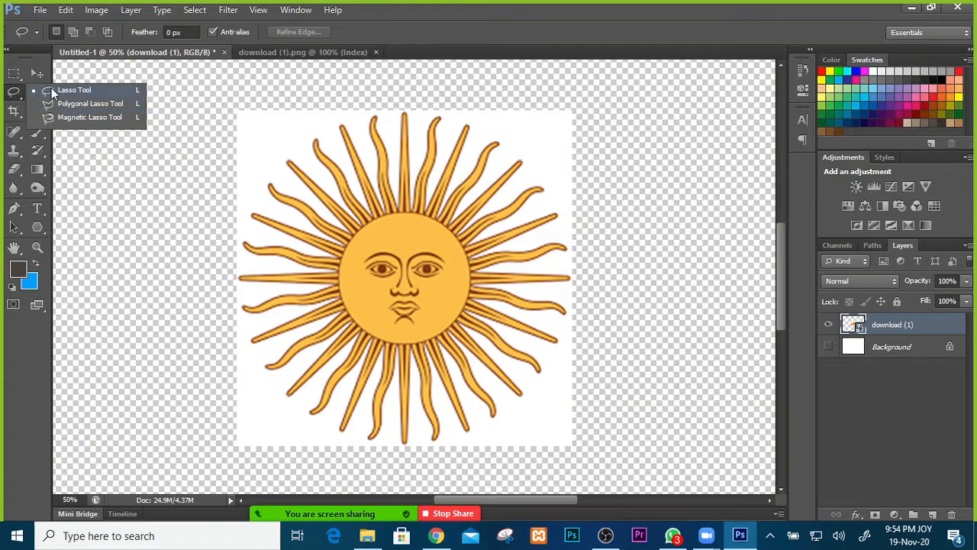
pyautogui.click(51, 89)
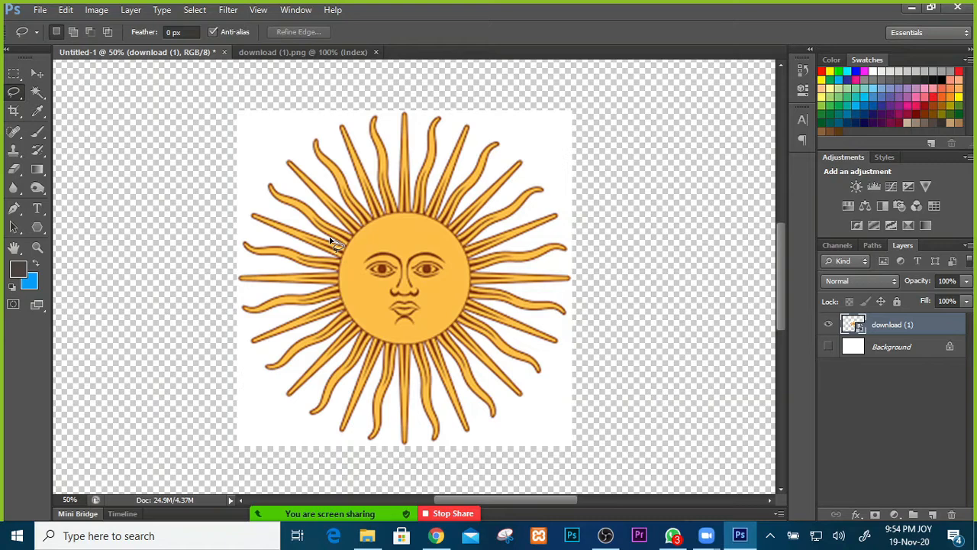
pyautogui.moveTo(327, 237)
pyautogui.mouseDown()
pyautogui.moveTo(270, 188)
pyautogui.moveTo(348, 232)
pyautogui.moveTo(290, 174)
pyautogui.moveTo(290, 162)
pyautogui.mouseUp()
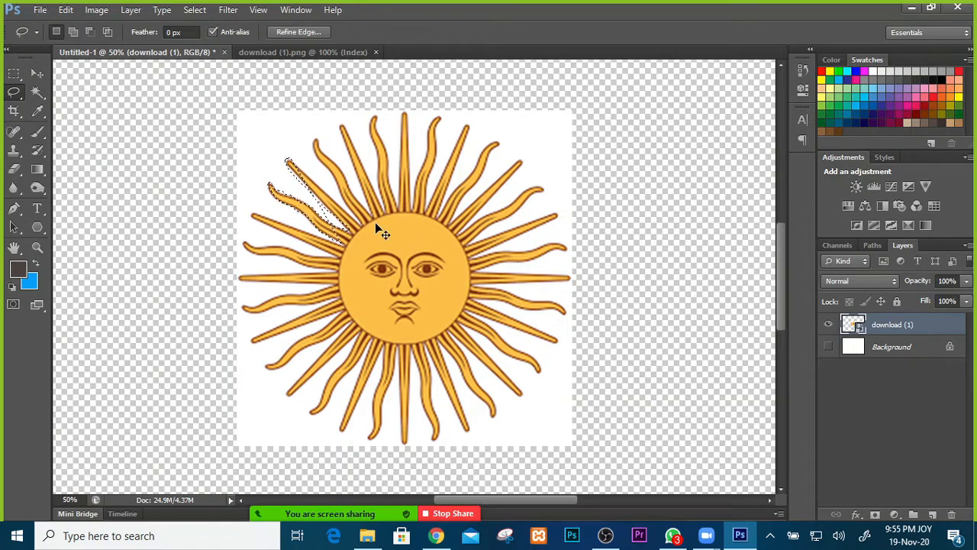
pyautogui.hotkey('ctrl', 'd')
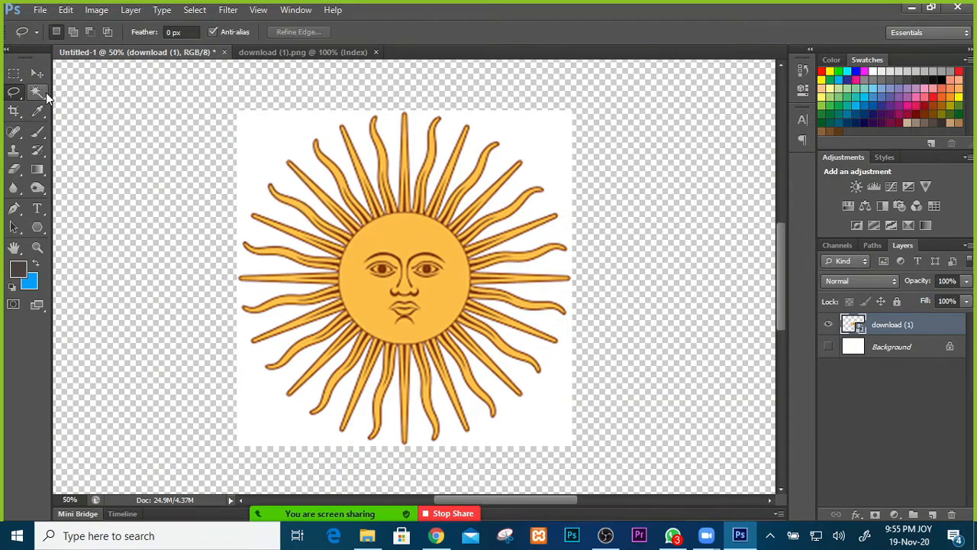
# Switch to the Polygonal Lasso tool and review the other lasso variants.
pyautogui.click(20, 94)
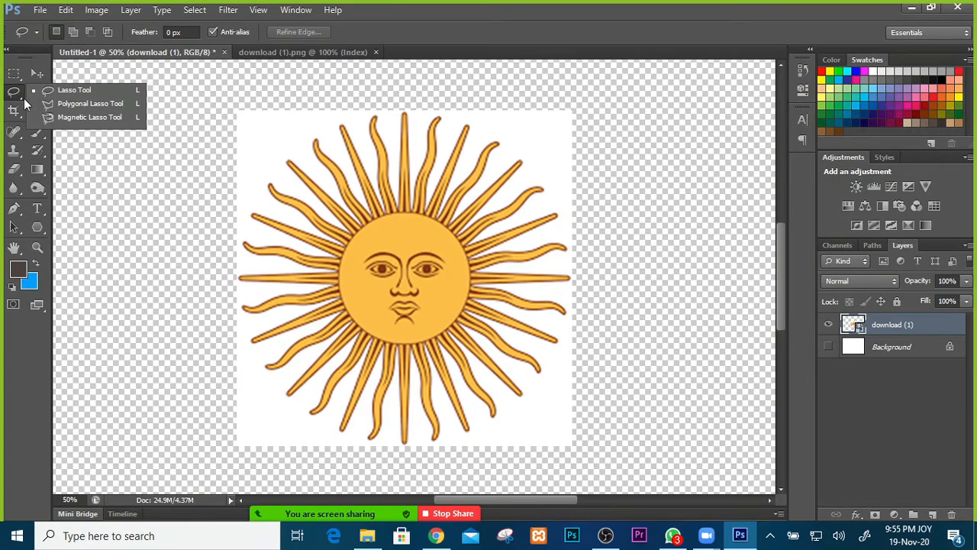
pyautogui.click(71, 110)
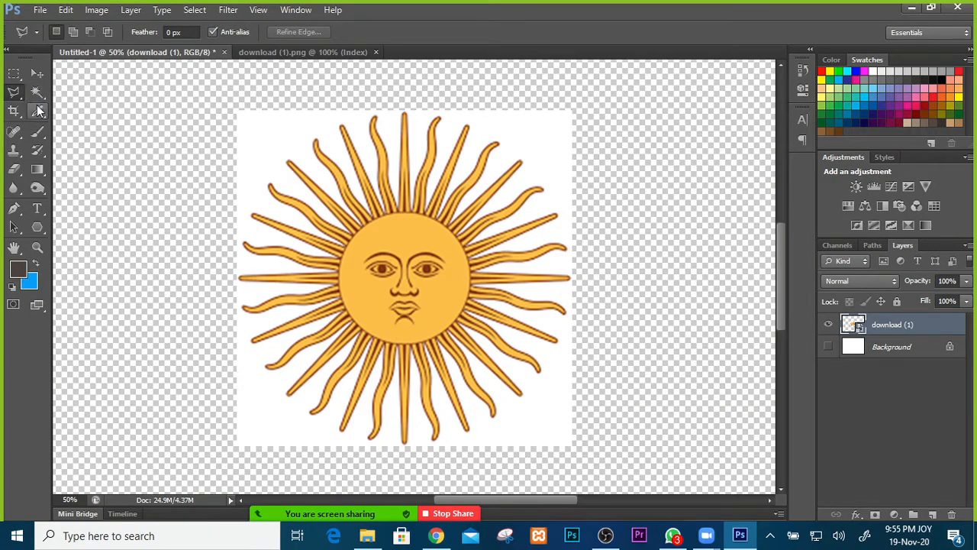
pyautogui.click(20, 96)
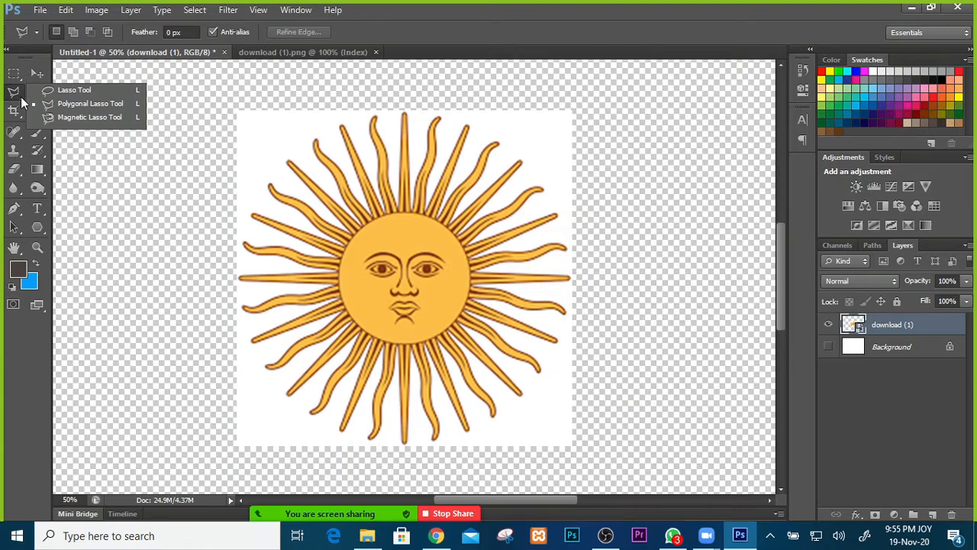
pyautogui.click(21, 99)
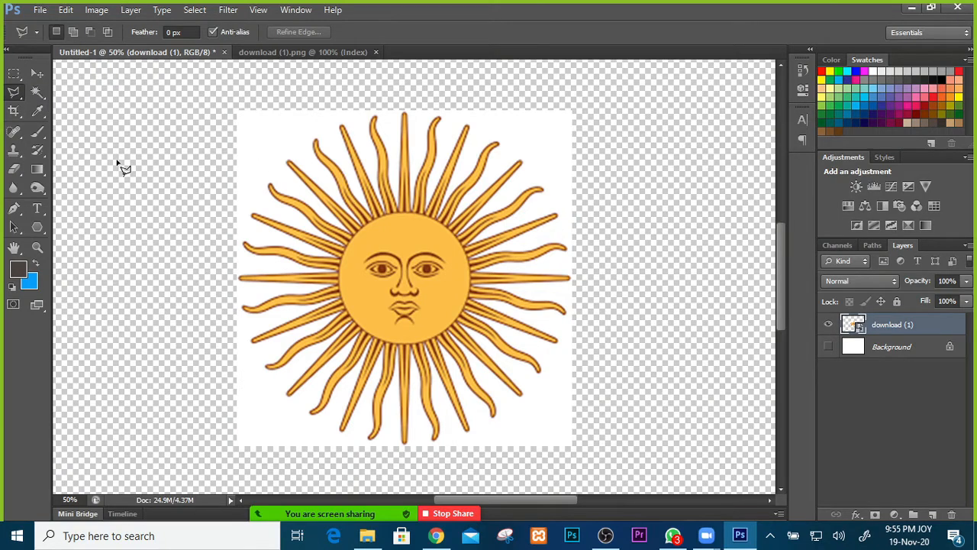
# Try the Magic Wand at tolerance 32 on the sun's white surround and on its face, clearing each selection.
pyautogui.click(38, 95)
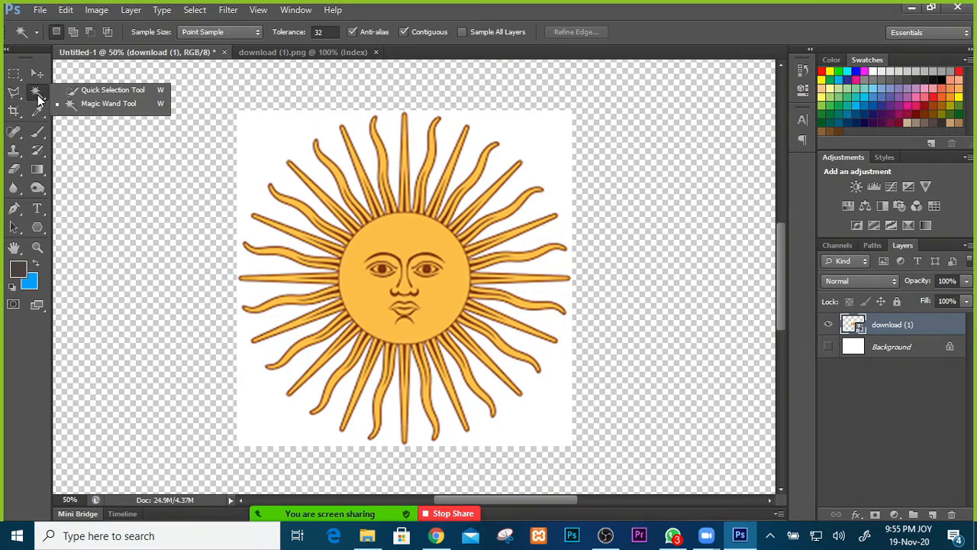
pyautogui.click(91, 104)
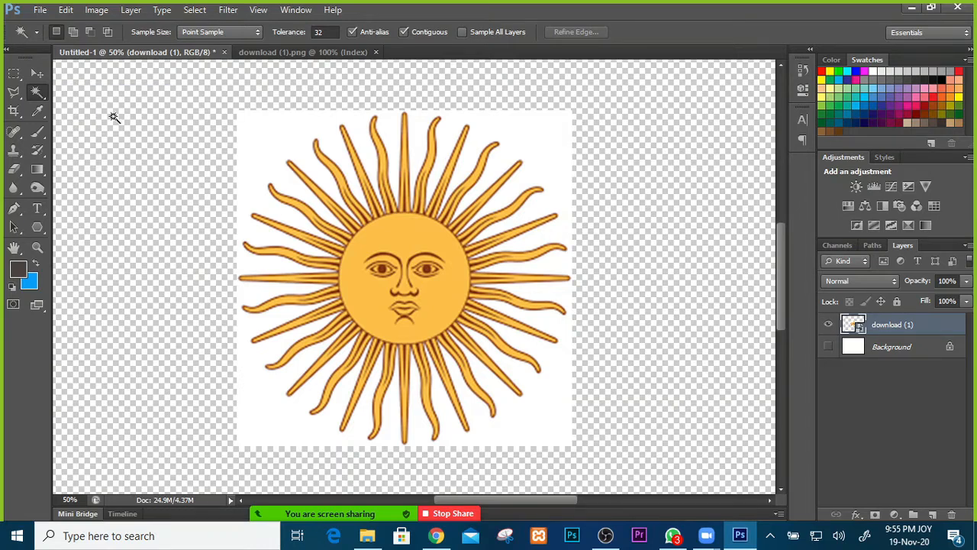
pyautogui.click(266, 134)
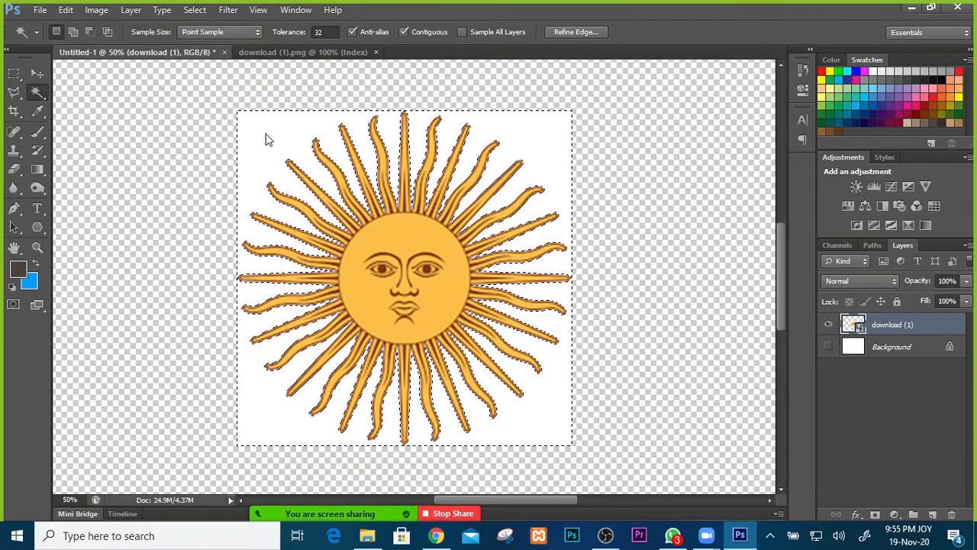
pyautogui.hotkey('ctrl', 'd')
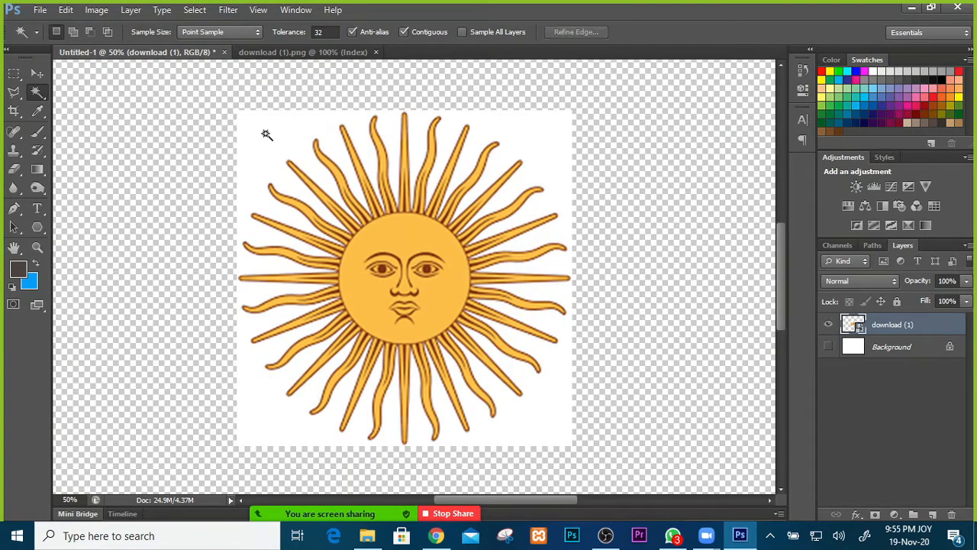
pyautogui.click(401, 241)
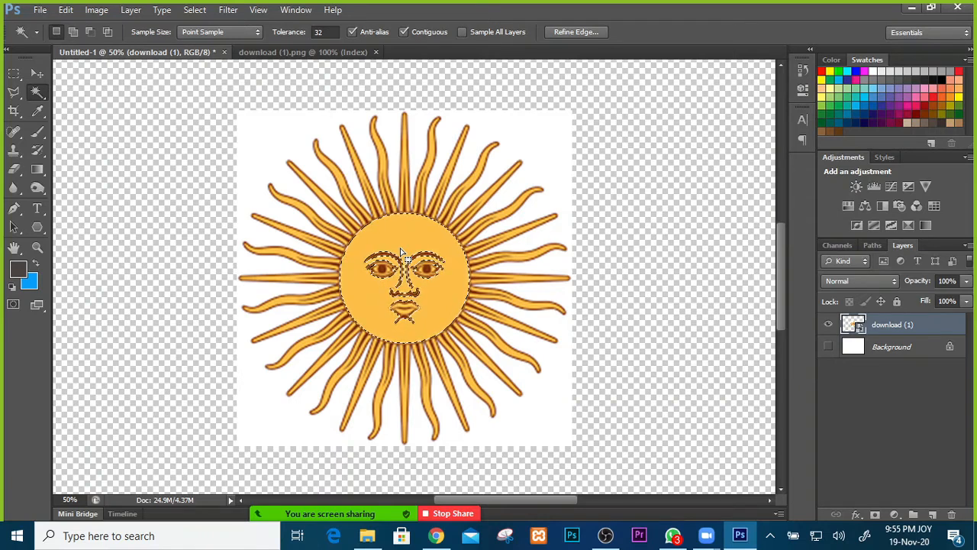
pyautogui.hotkey('ctrl', 'd')
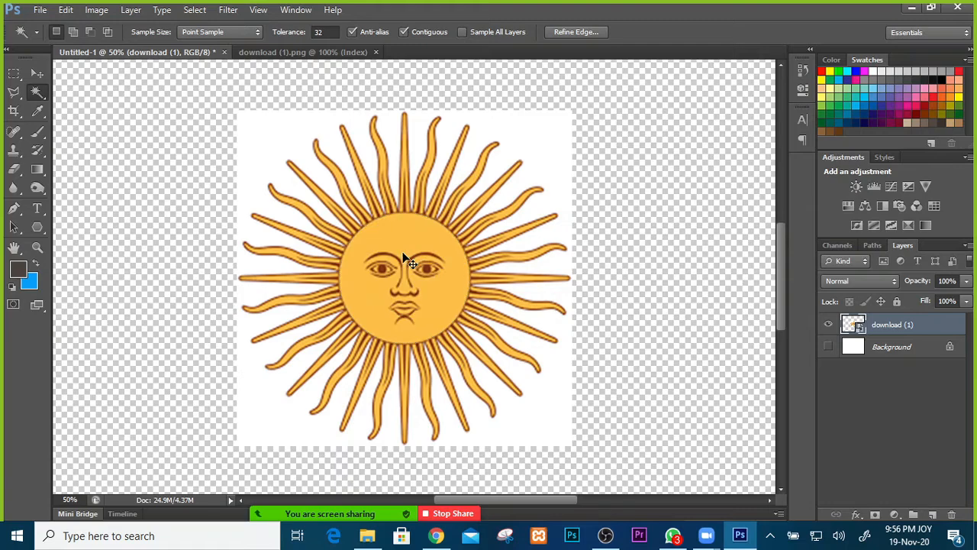
# Try to delete the white area around the sun with a Magic Wand selection, and deselect.
pyautogui.click(283, 137)
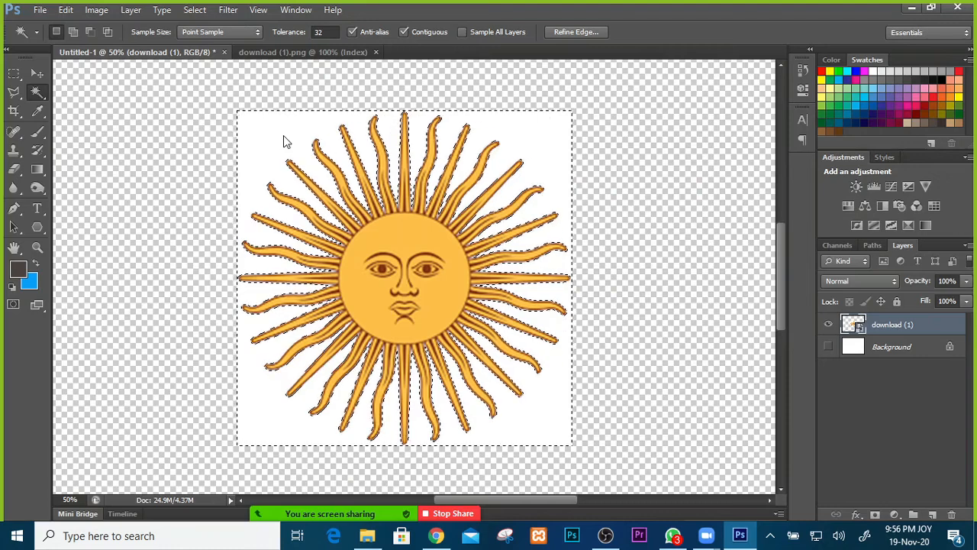
pyautogui.press('Delete')
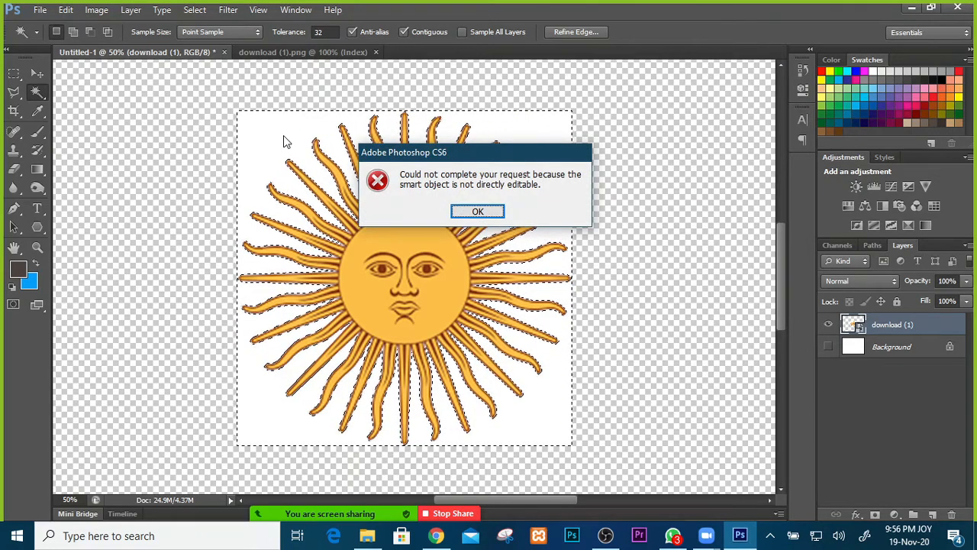
pyautogui.moveTo(462, 153); pyautogui.dragTo(223, 94)
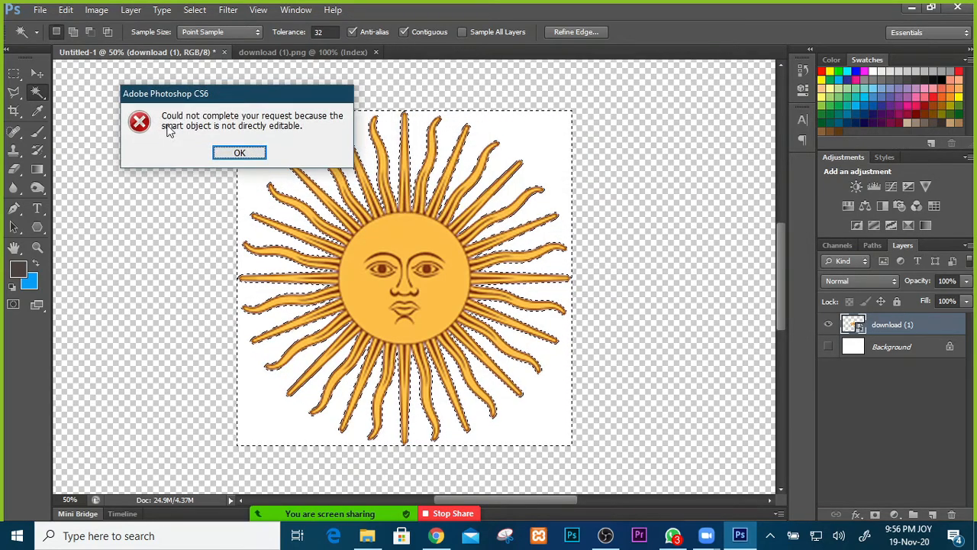
pyautogui.click(240, 154)
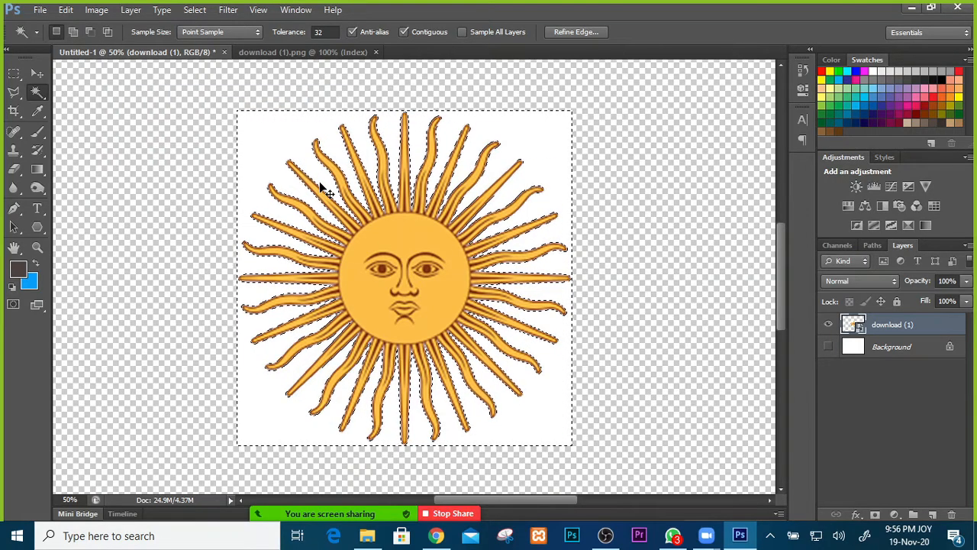
pyautogui.hotkey('ctrl', 'd')
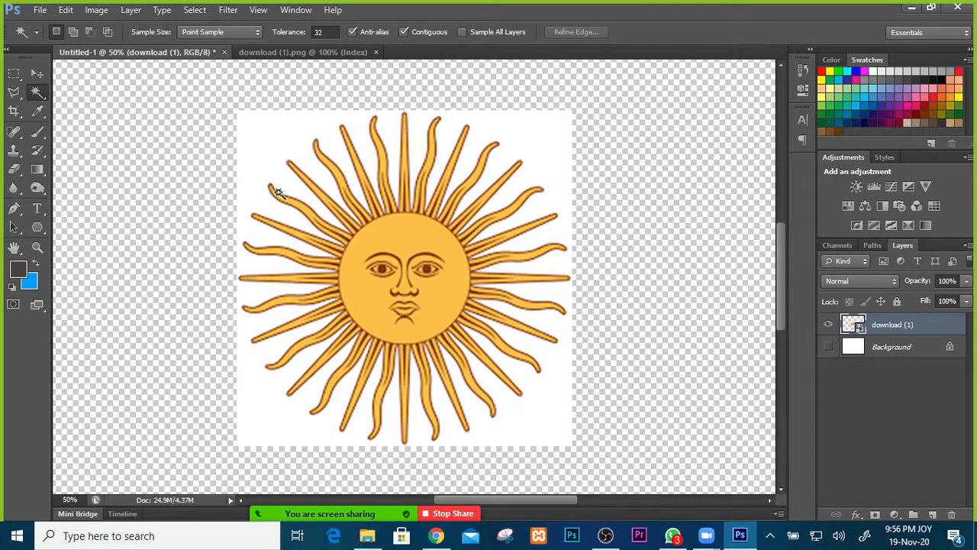
# Move the sun image slightly up and left, and rasterize the download (1) layer.
pyautogui.click(32, 68)
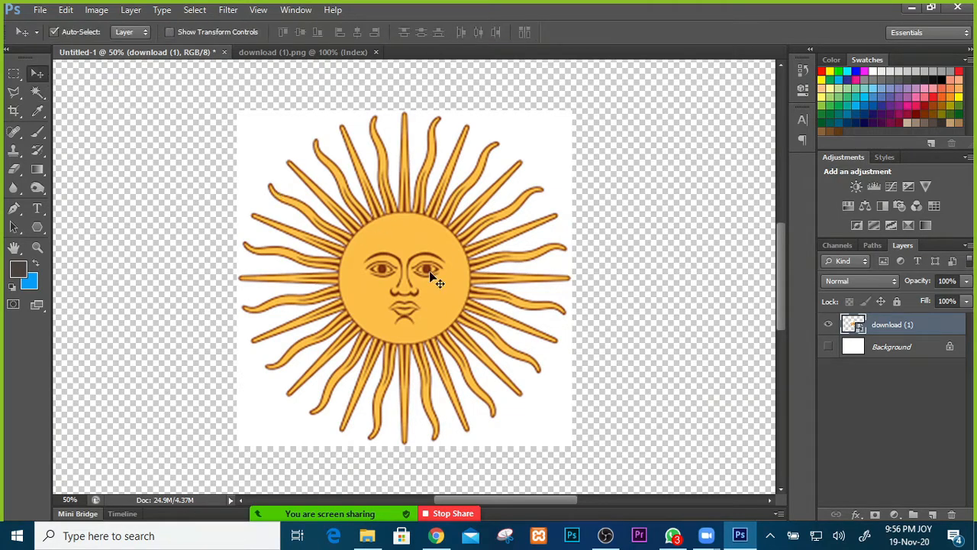
pyautogui.moveTo(385, 223); pyautogui.dragTo(364, 192)
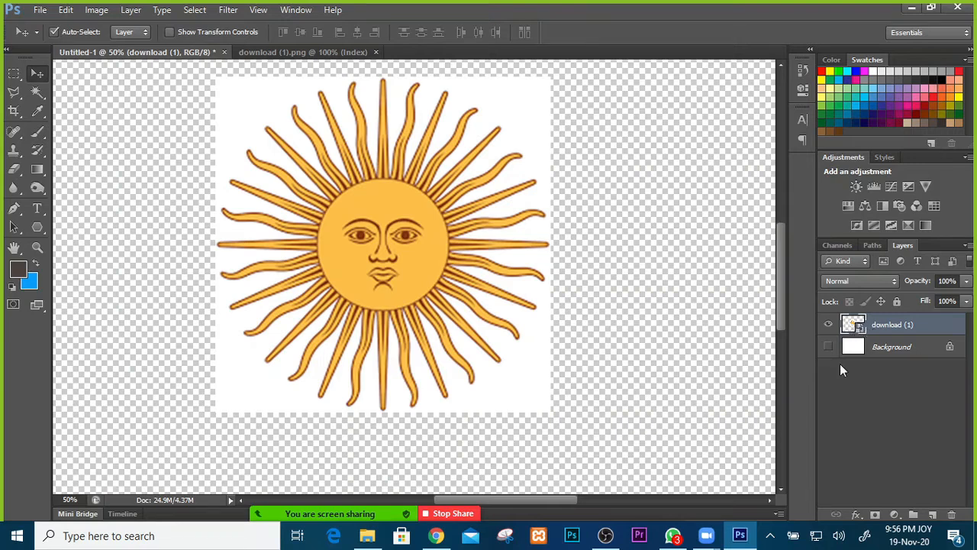
pyautogui.rightClick(886, 326)
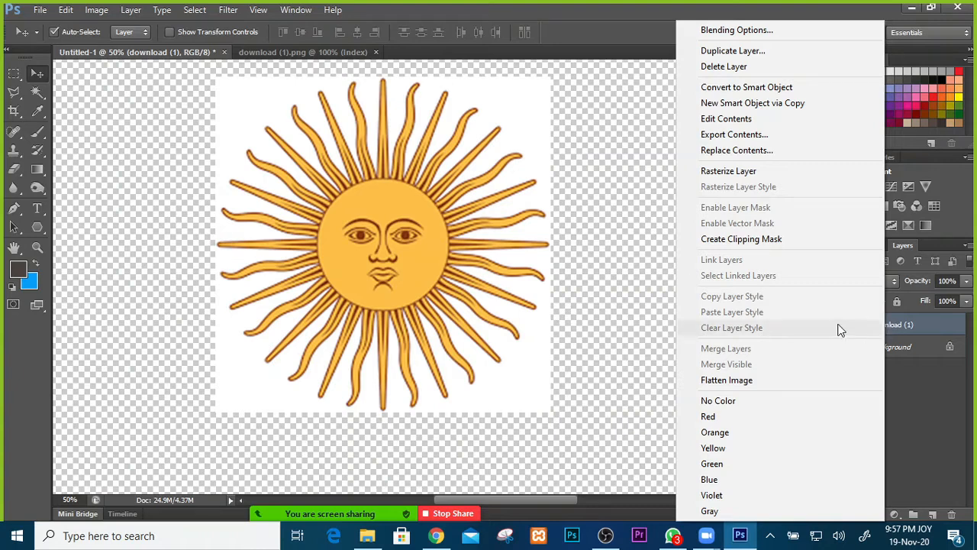
pyautogui.click(702, 176)
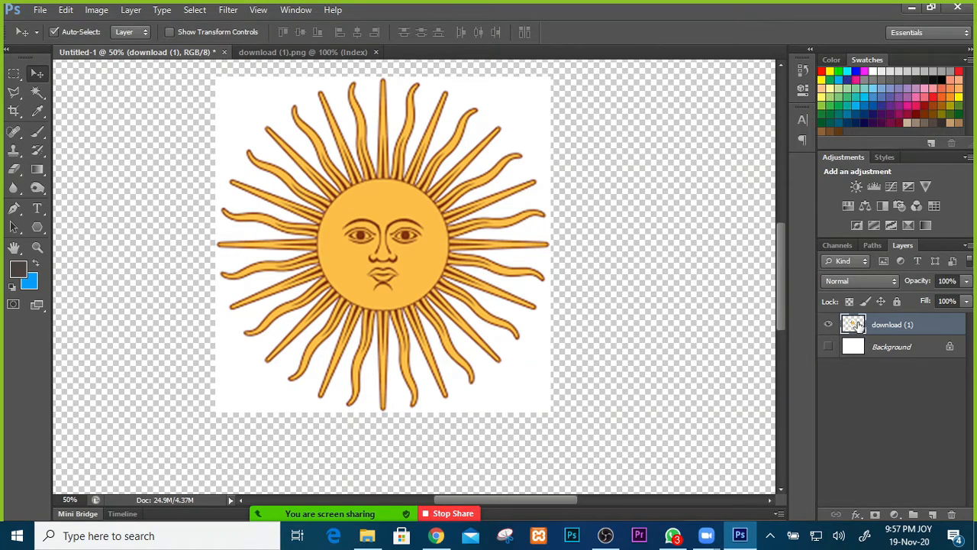
# Select the white area around the rasterized sun with the Magic Wand, delete it, and deselect.
pyautogui.click(37, 92)
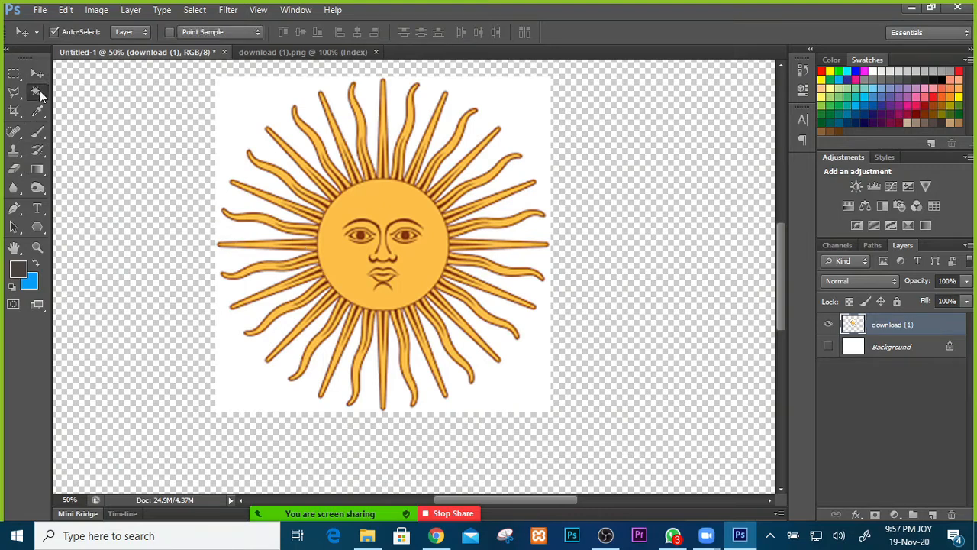
pyautogui.click(239, 100)
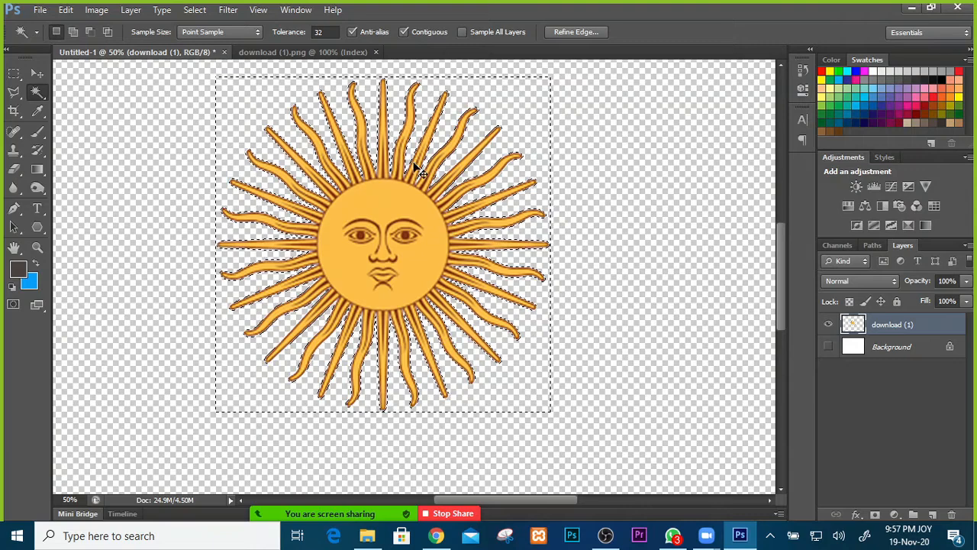
pyautogui.hotkey('ctrl', 'd')
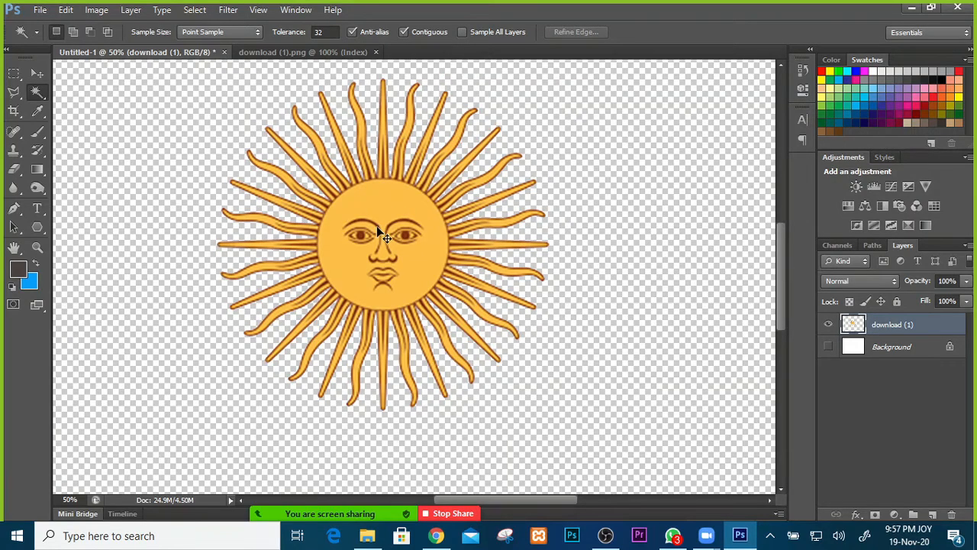
# Move the cut-out sun to the canvas's left half and back to the centre, and toggle the Background layer's visibility on and off.
pyautogui.hotkey('ctrl', '-')
pyautogui.hotkey('ctrl', '-')
pyautogui.hotkey('ctrl', '-')
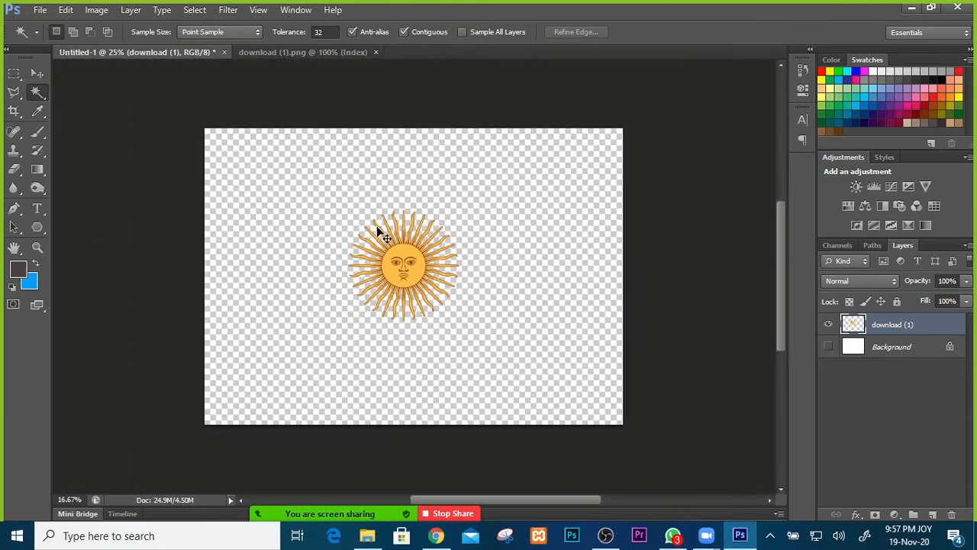
pyautogui.click(43, 72)
pyautogui.moveTo(427, 287)
pyautogui.mouseDown()
pyautogui.moveTo(393, 288)
pyautogui.moveTo(428, 232)
pyautogui.moveTo(359, 288)
pyautogui.moveTo(439, 243)
pyautogui.moveTo(459, 301)
pyautogui.moveTo(377, 257)
pyautogui.moveTo(459, 263)
pyautogui.moveTo(379, 237)
pyautogui.moveTo(407, 252)
pyautogui.moveTo(335, 281)
pyautogui.moveTo(317, 272)
pyautogui.mouseUp()
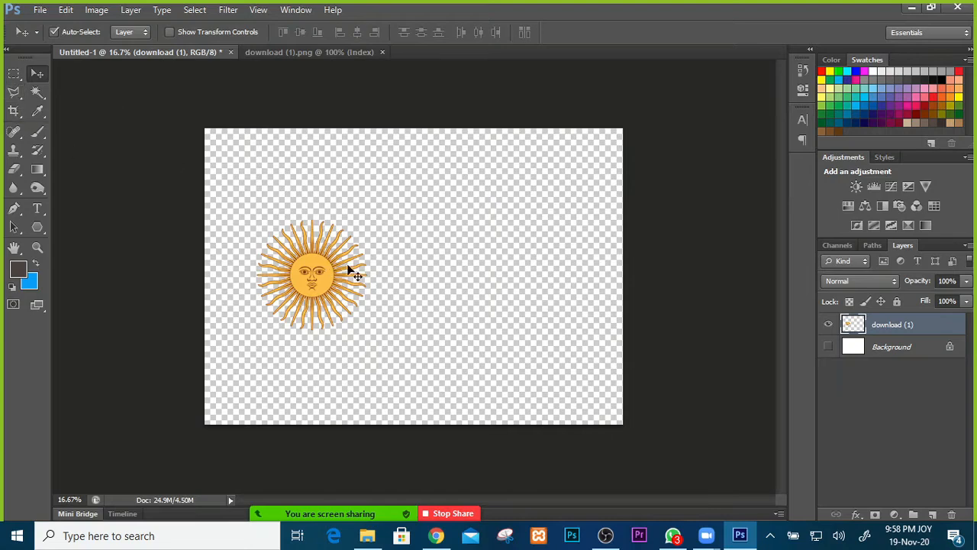
pyautogui.moveTo(305, 304)
pyautogui.mouseDown()
pyautogui.moveTo(407, 279)
pyautogui.moveTo(392, 284)
pyautogui.moveTo(426, 353)
pyautogui.moveTo(395, 268)
pyautogui.moveTo(342, 214)
pyautogui.moveTo(382, 229)
pyautogui.moveTo(393, 273)
pyautogui.moveTo(397, 225)
pyautogui.moveTo(345, 251)
pyautogui.moveTo(416, 242)
pyautogui.moveTo(380, 255)
pyautogui.moveTo(439, 294)
pyautogui.moveTo(406, 258)
pyautogui.moveTo(419, 257)
pyautogui.moveTo(410, 277)
pyautogui.moveTo(403, 268)
pyautogui.moveTo(419, 273)
pyautogui.mouseUp()
pyautogui.click(828, 346)
pyautogui.click(828, 347)
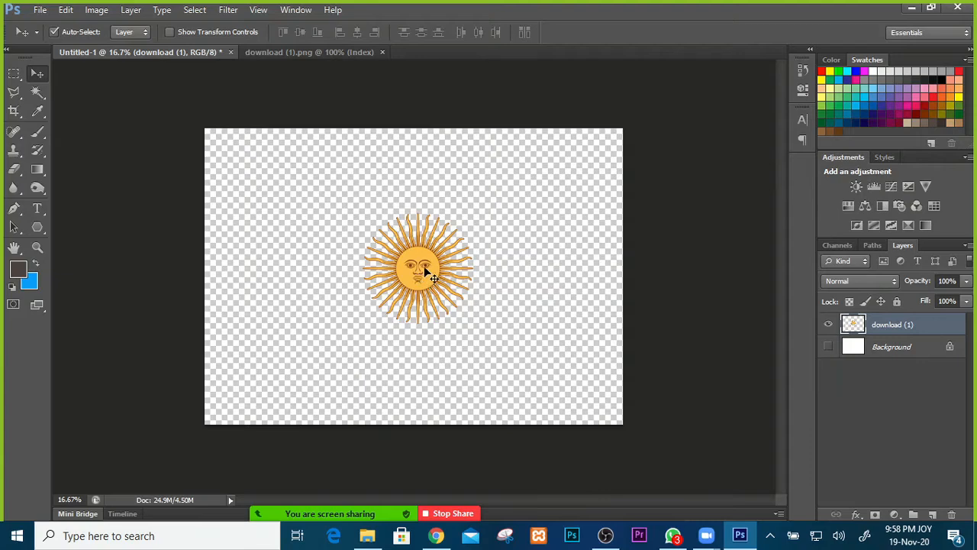
# Collapse the panel dock to icons and shift the sun slightly on the canvas.
pyautogui.click(969, 50)
pyautogui.moveTo(457, 248); pyautogui.dragTo(452, 276)
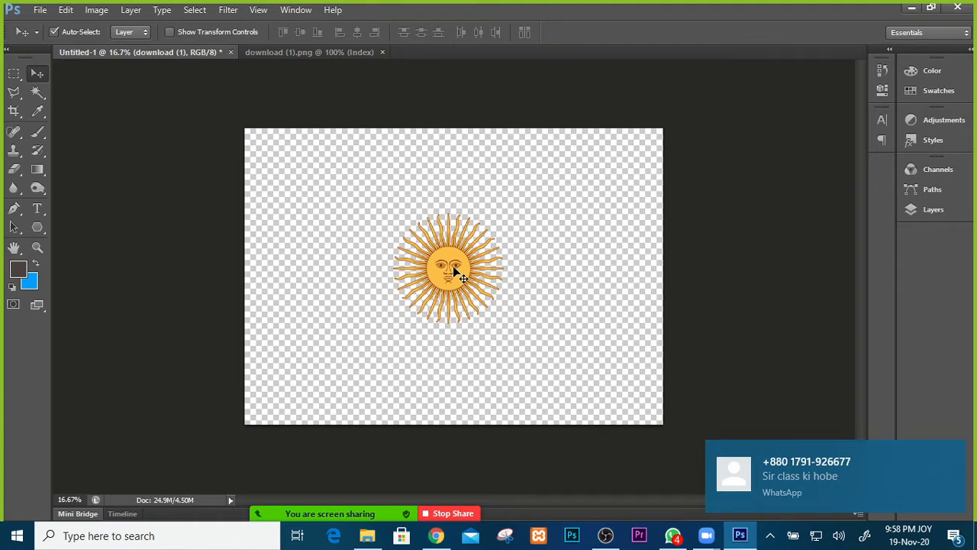
# Switch to WhatsApp and enter "cla" as the start of a message in the open chat.
pyautogui.moveTo(748, 477)
pyautogui.click(673, 536)
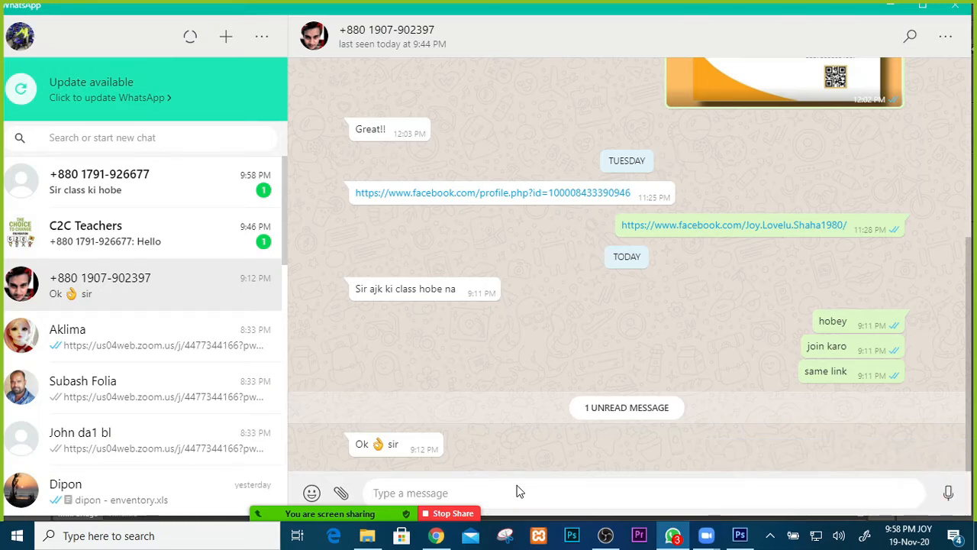
pyautogui.write('cla')
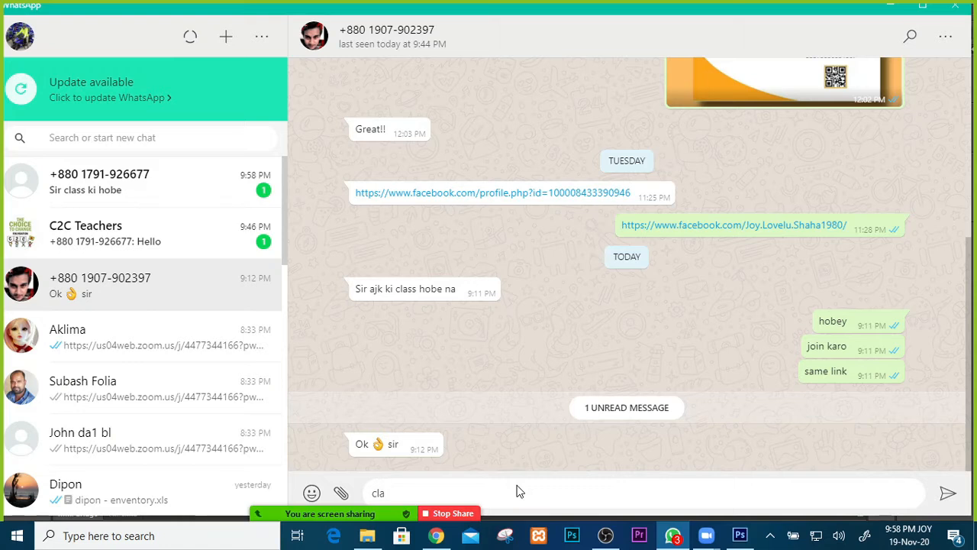
# Send the message "class on going" in the open WhatsApp chat and switch back to the Photoshop document.
pyautogui.write('ss on going')
pyautogui.press('Return')
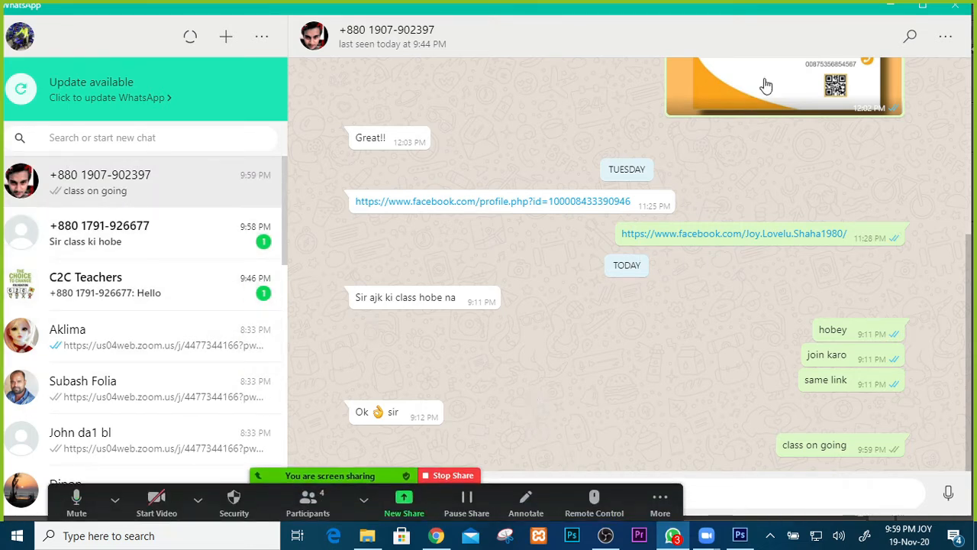
pyautogui.click(889, 6)
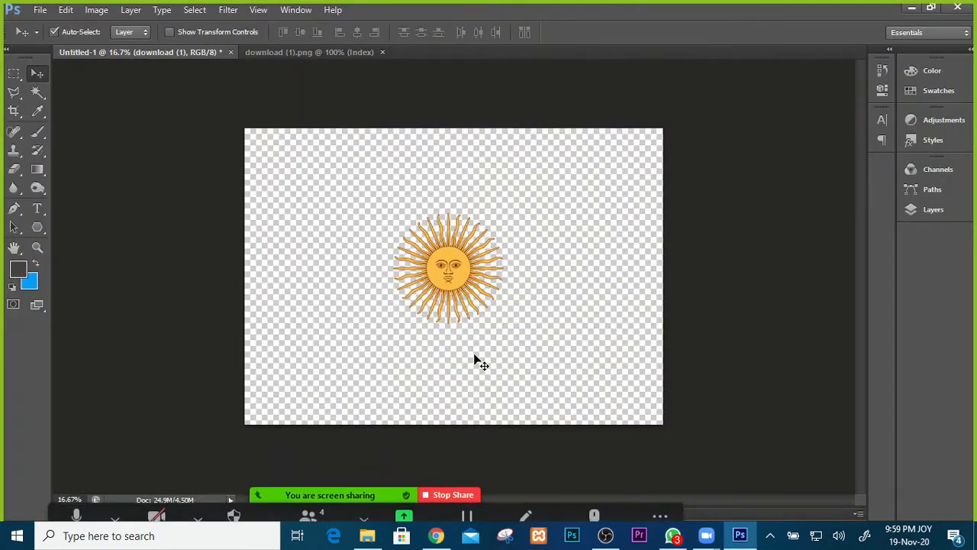
# Move the small sun image slightly left of the canvas centre.
pyautogui.moveTo(462, 272)
pyautogui.mouseDown()
pyautogui.moveTo(431, 287)
pyautogui.moveTo(463, 278)
pyautogui.mouseUp()
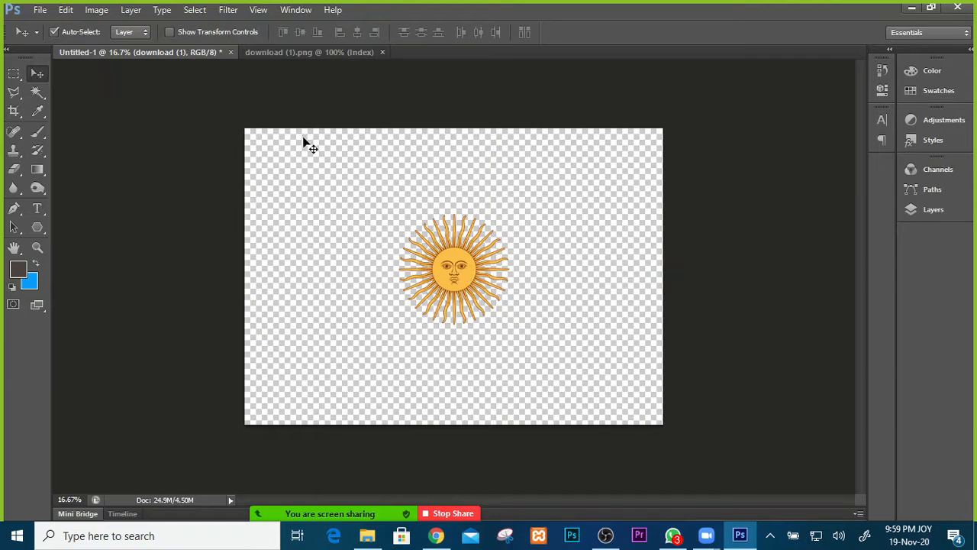
pyautogui.moveTo(464, 283); pyautogui.dragTo(430, 289)
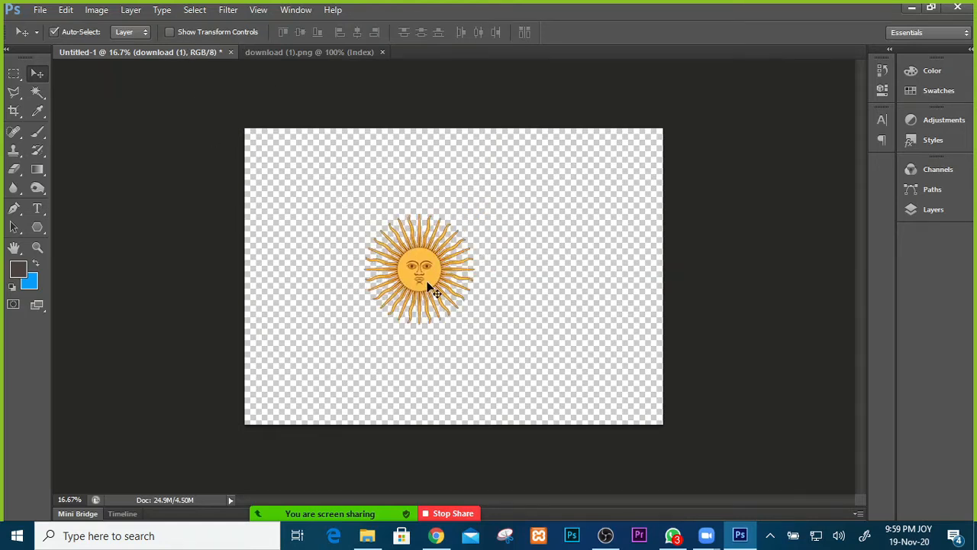
pyautogui.hotkey('ctrl', 't')
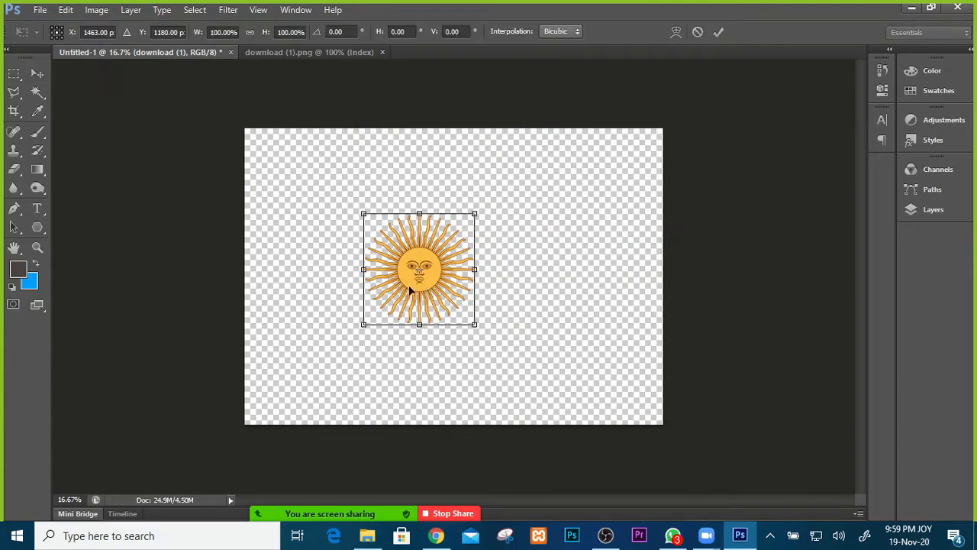
# Add the text "ctrl + T" in Felix Titling at 98.15 pt and place it above the sun.
pyautogui.click(37, 207)
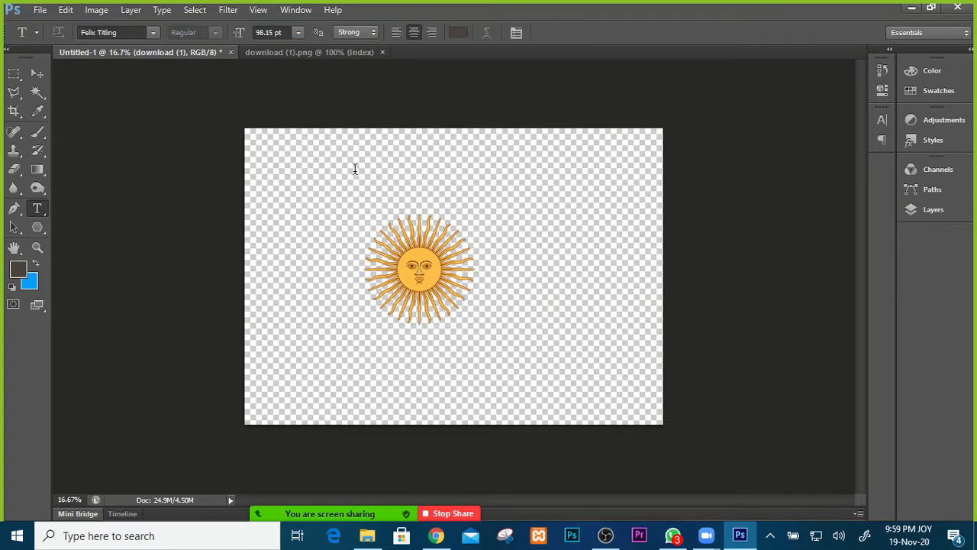
pyautogui.click(312, 157)
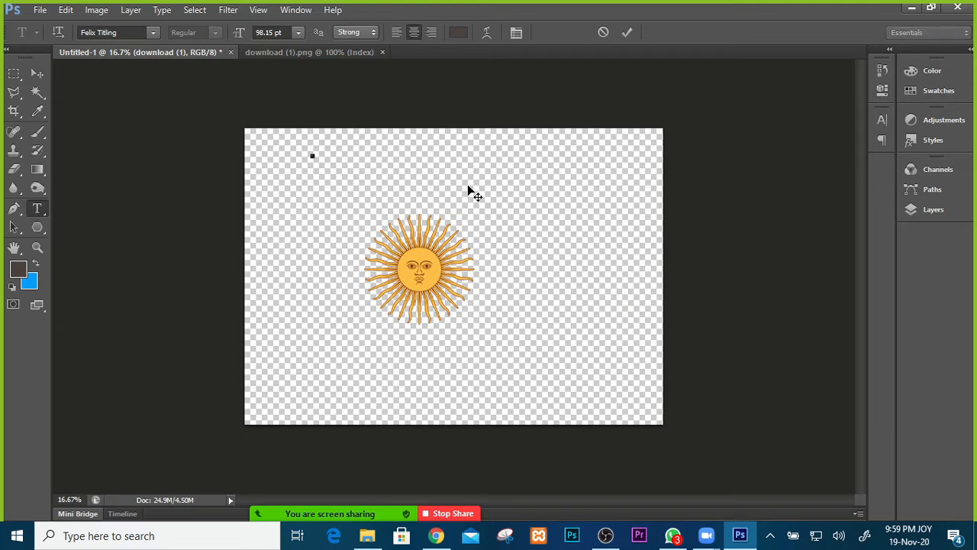
pyautogui.write('GIRL')
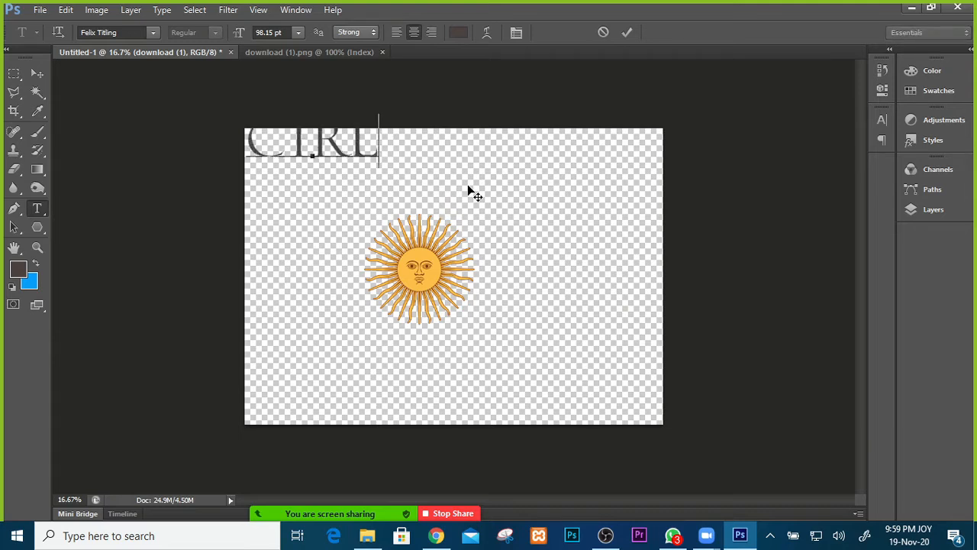
pyautogui.write(' + I')
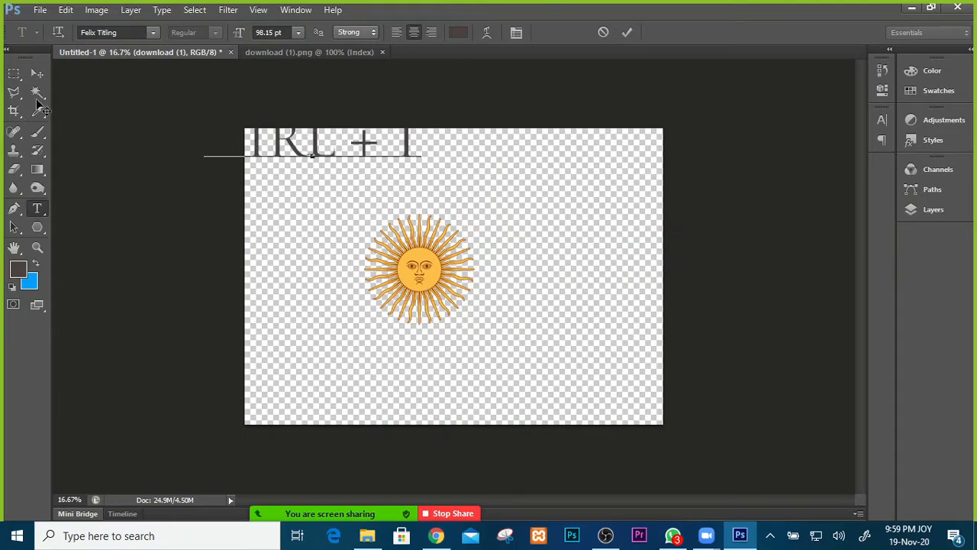
pyautogui.hotkey('ctrl', 'Return')
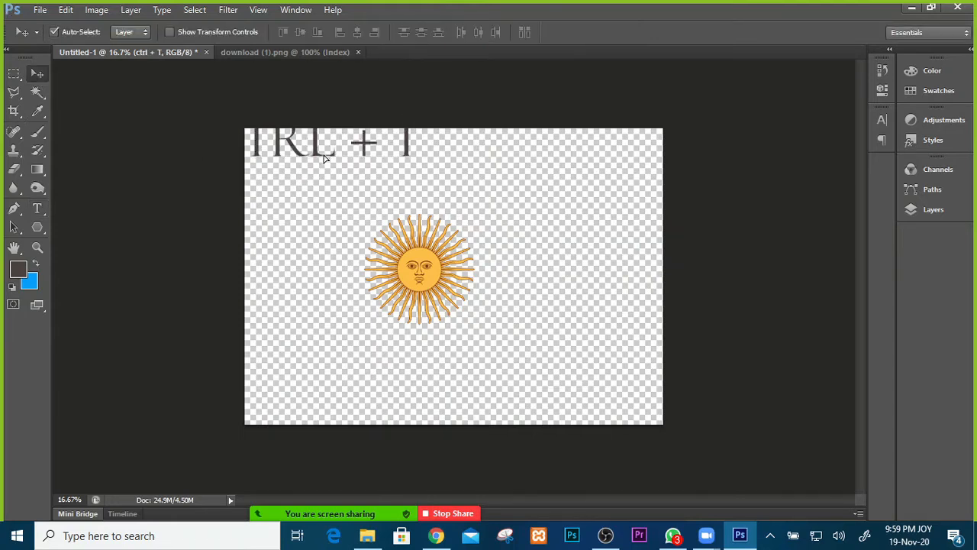
pyautogui.moveTo(321, 157); pyautogui.dragTo(397, 180)
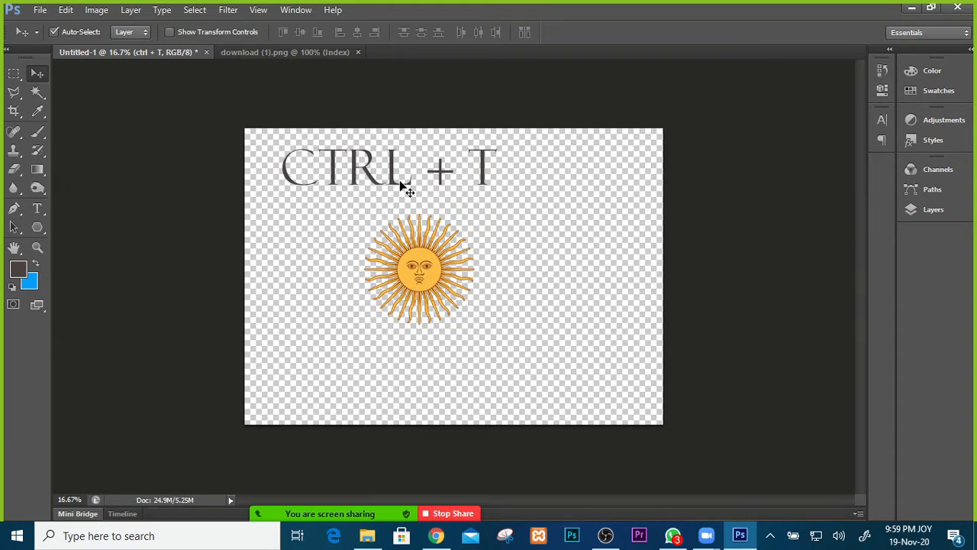
pyautogui.moveTo(369, 174); pyautogui.dragTo(367, 166)
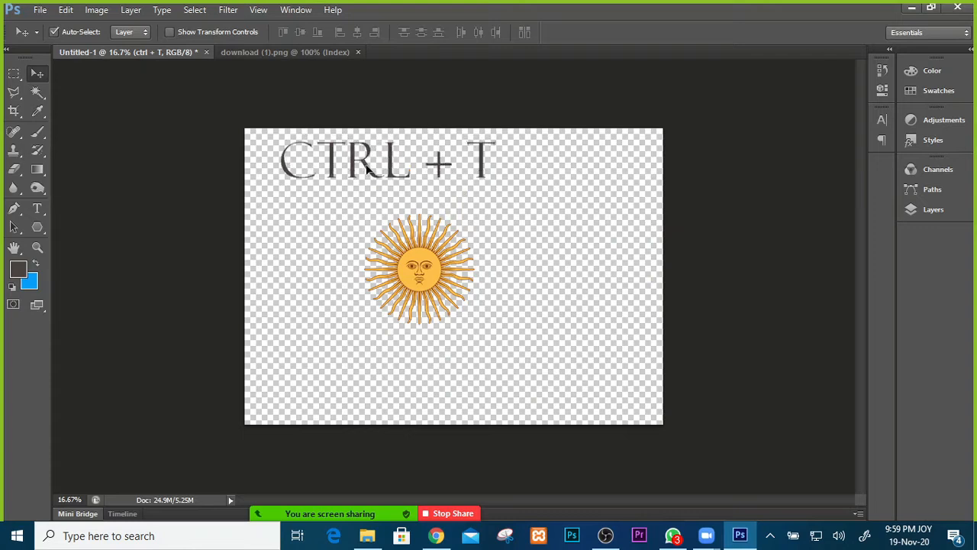
# Scale the download (1) sun layer proportionally about its centre to about 255%.
pyautogui.click(924, 216)
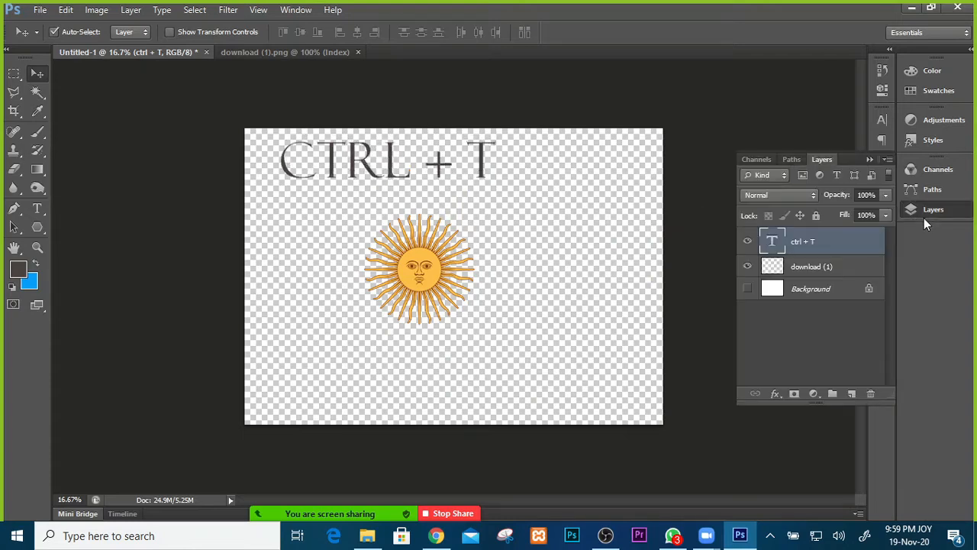
pyautogui.click(815, 272)
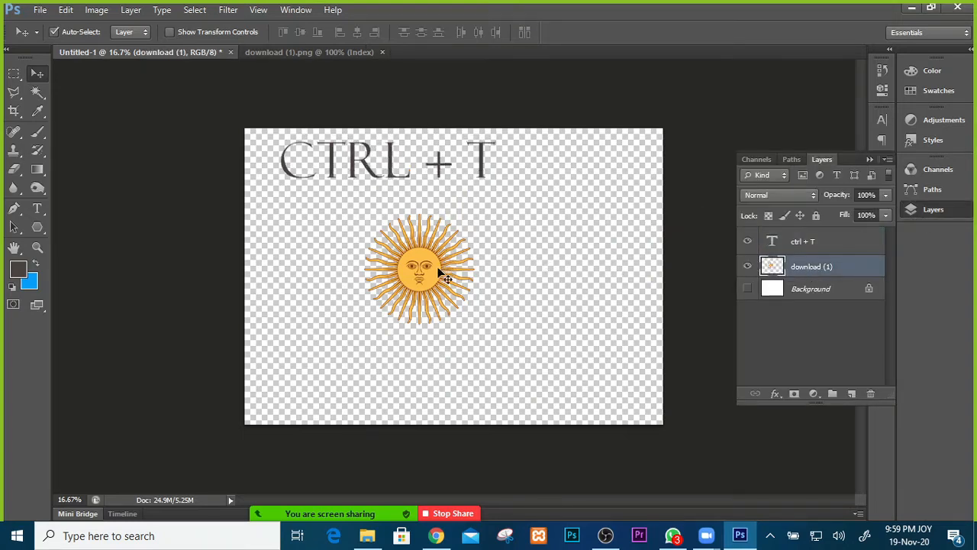
pyautogui.hotkey('ctrl', 't')
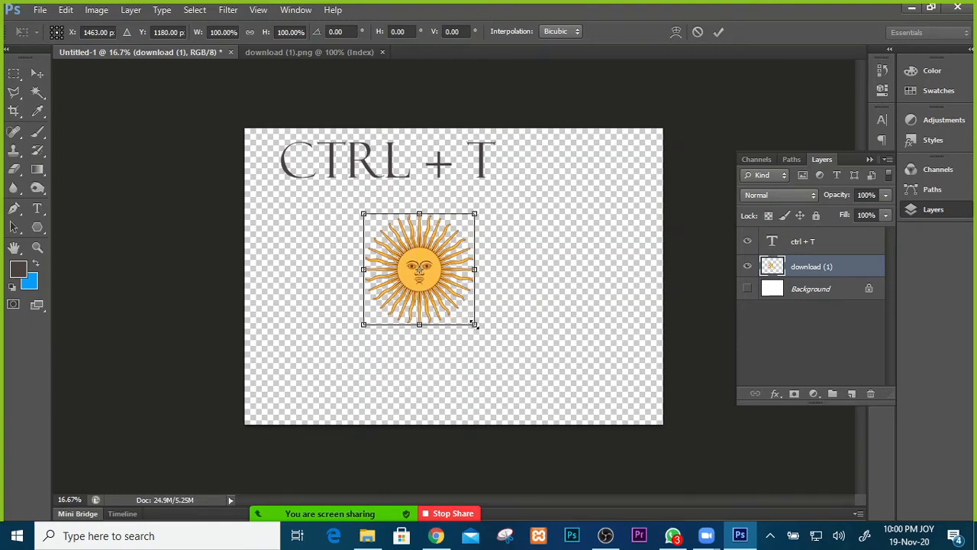
pyautogui.moveTo(474, 324); pyautogui.dragTo(563, 410)
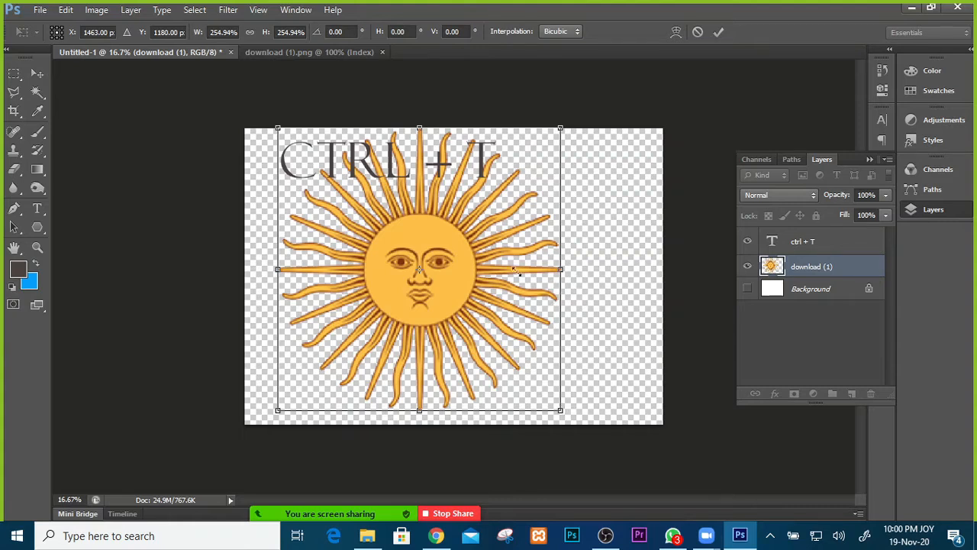
pyautogui.doubleClick(457, 259)
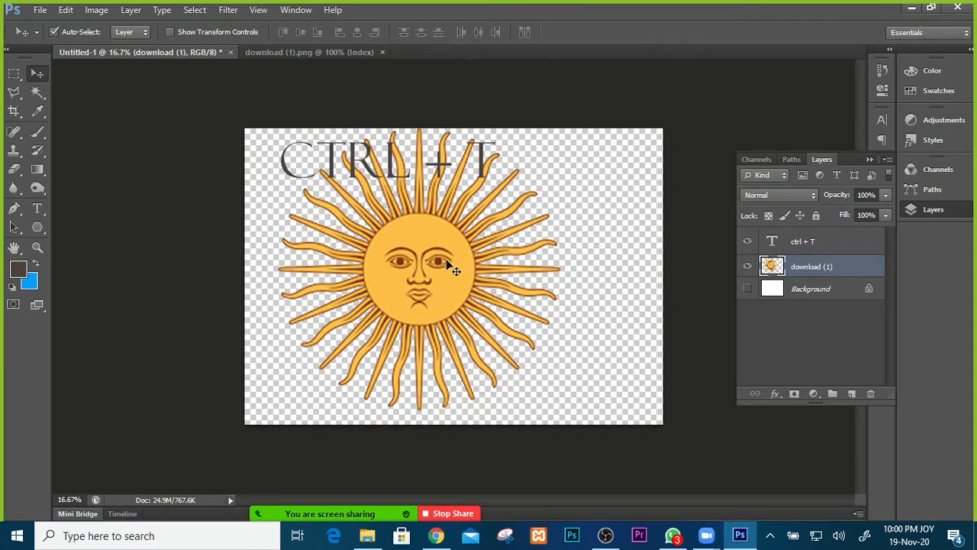
# Hide the ctrl + T text layer and reposition the enlarged sun at the centre of the canvas.
pyautogui.moveTo(452, 269); pyautogui.dragTo(479, 278)
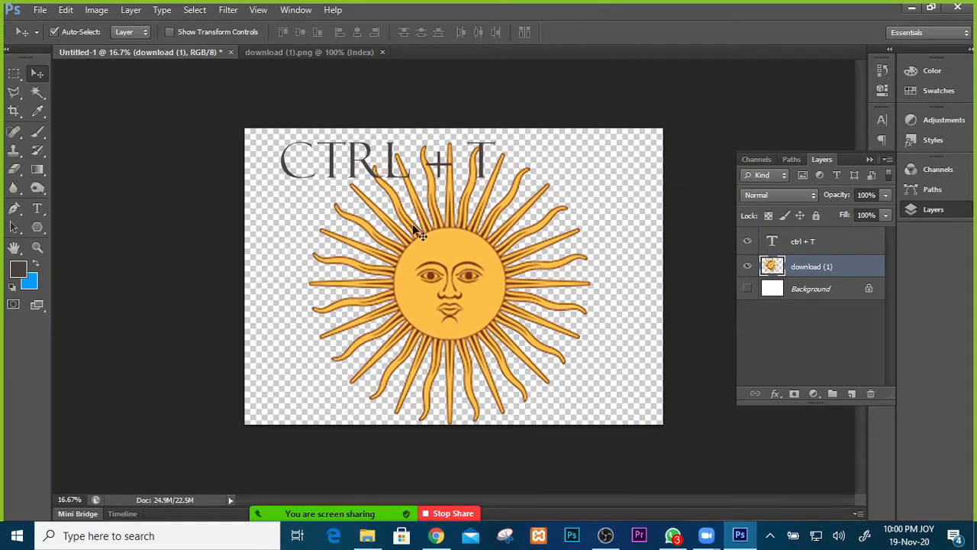
pyautogui.moveTo(331, 166); pyautogui.dragTo(296, 162)
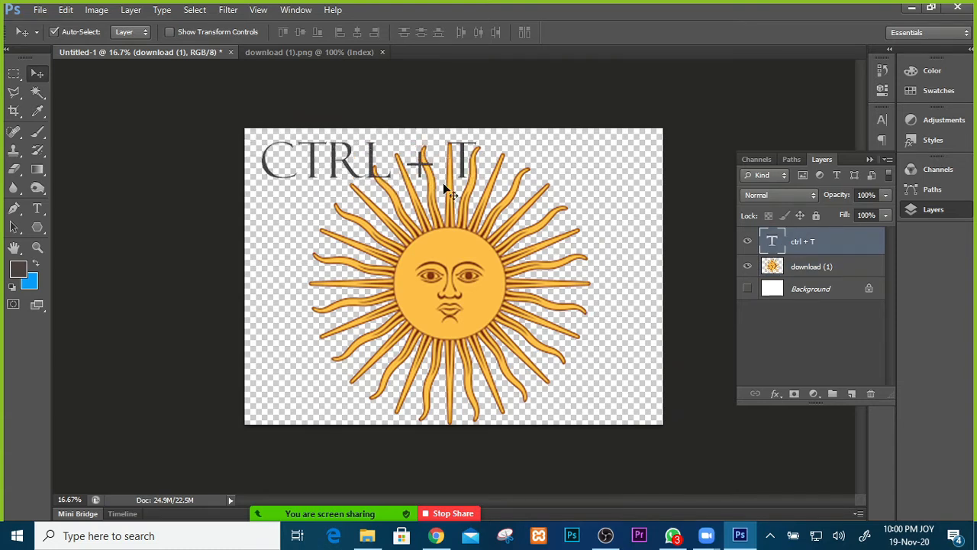
pyautogui.click(747, 241)
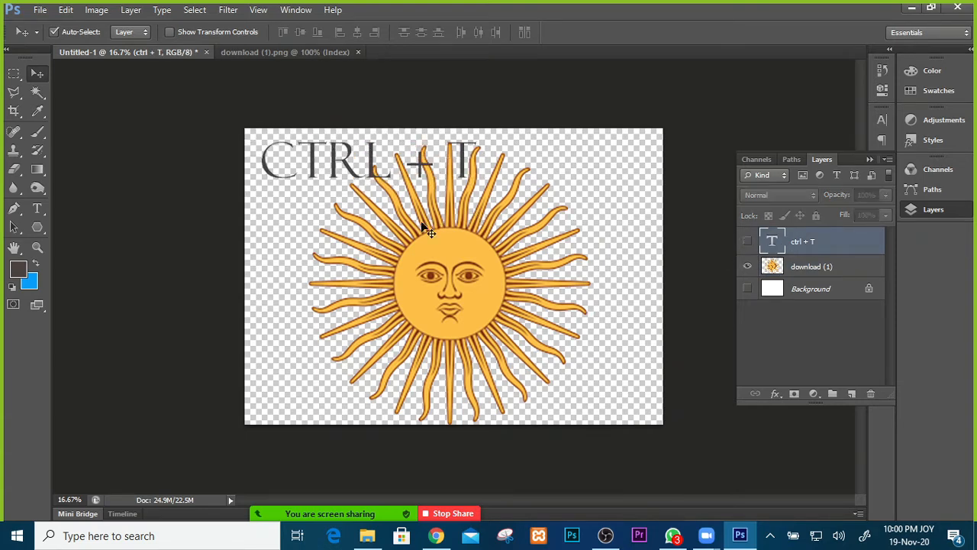
pyautogui.moveTo(448, 269); pyautogui.dragTo(386, 212)
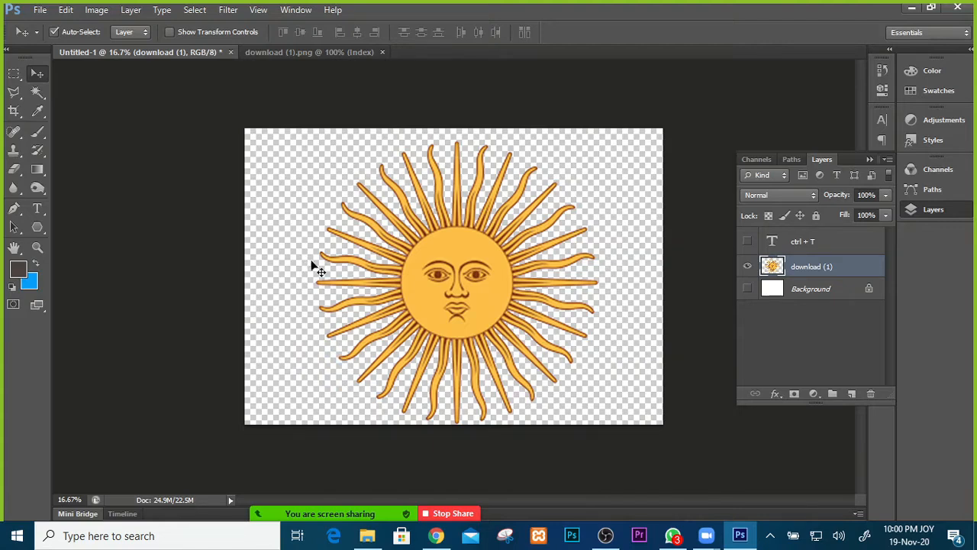
pyautogui.moveTo(446, 299); pyautogui.dragTo(437, 283)
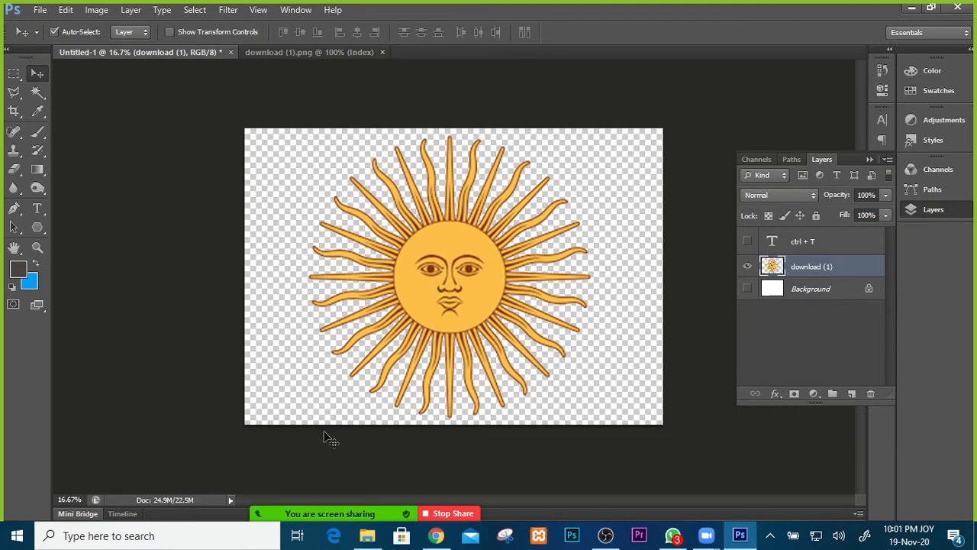
# Mark the empty margins on all four sides of the sun with added rectangular marquee selections, and deselect them.
pyautogui.click(14, 74)
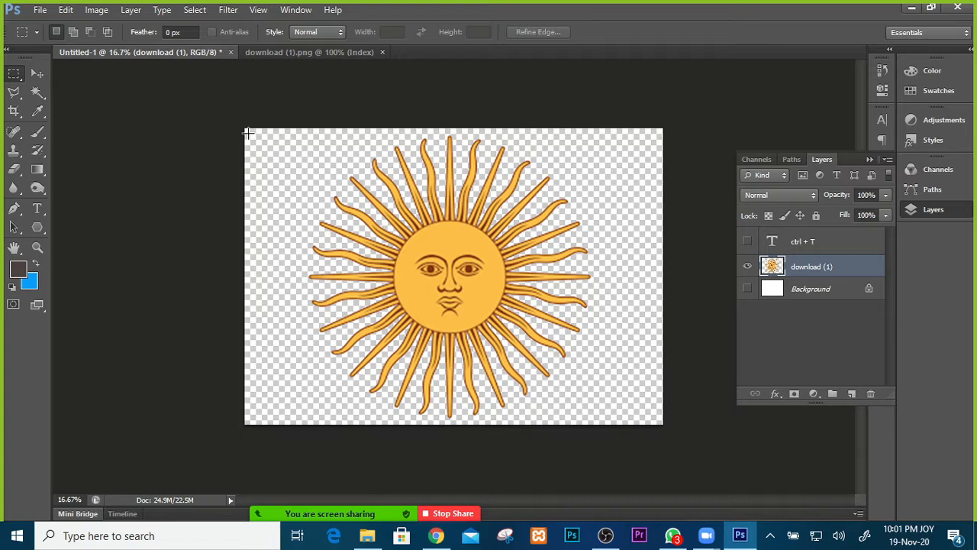
pyautogui.moveTo(248, 132); pyautogui.dragTo(300, 437)
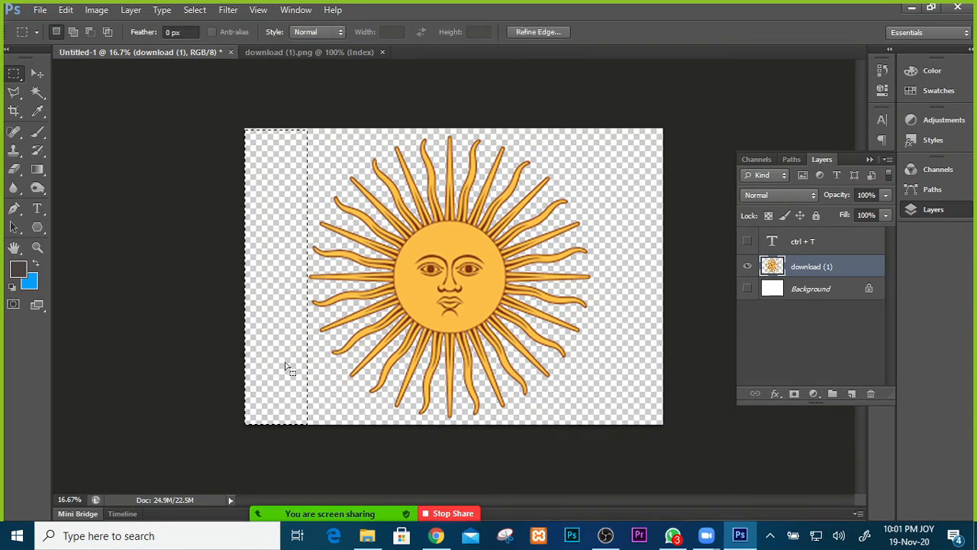
pyautogui.click(73, 32)
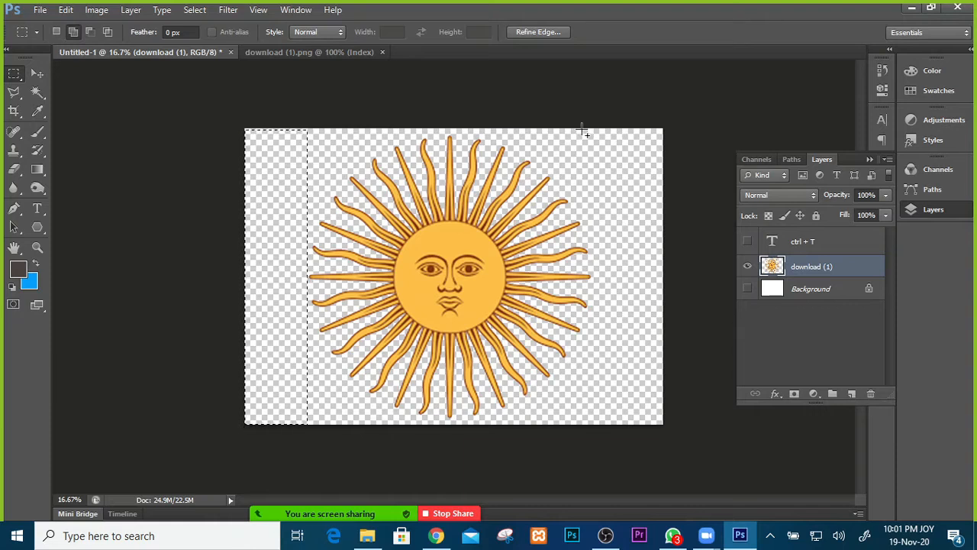
pyautogui.moveTo(662, 130); pyautogui.dragTo(594, 427)
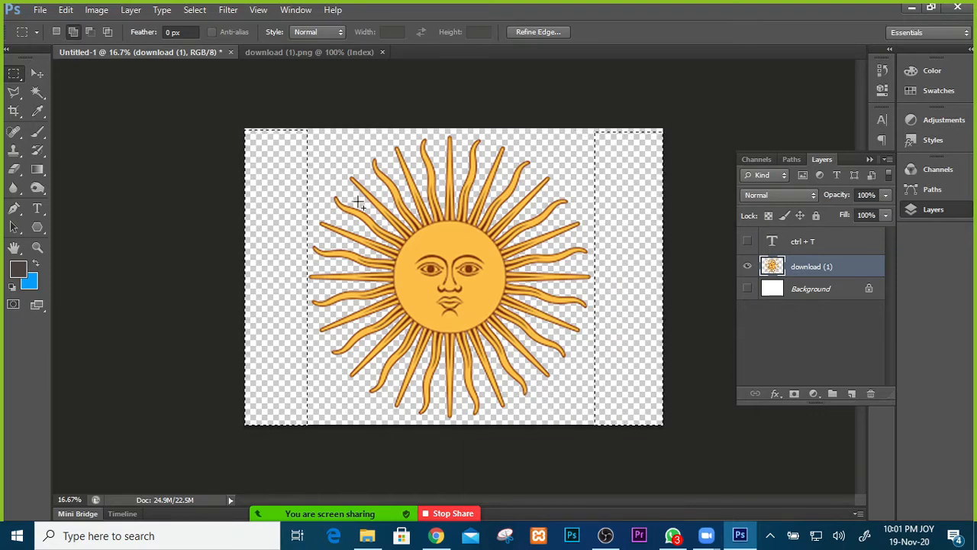
pyautogui.moveTo(241, 127); pyautogui.dragTo(685, 136)
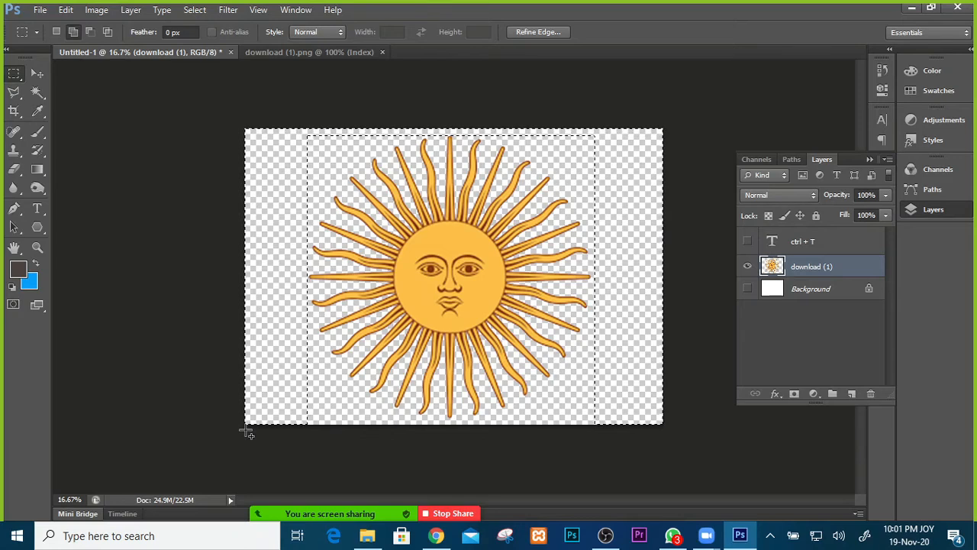
pyautogui.moveTo(246, 431); pyautogui.dragTo(669, 424)
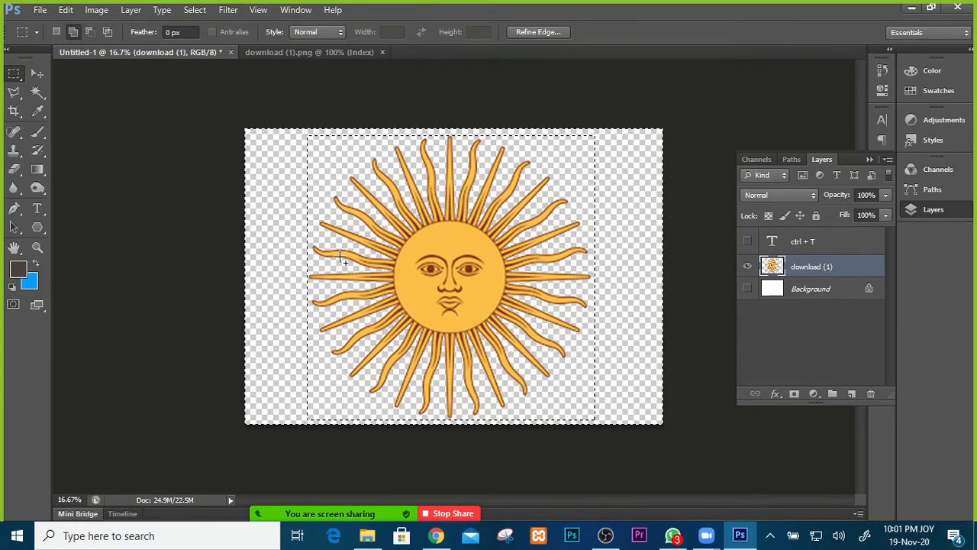
pyautogui.hotkey('ctrl', 'd')
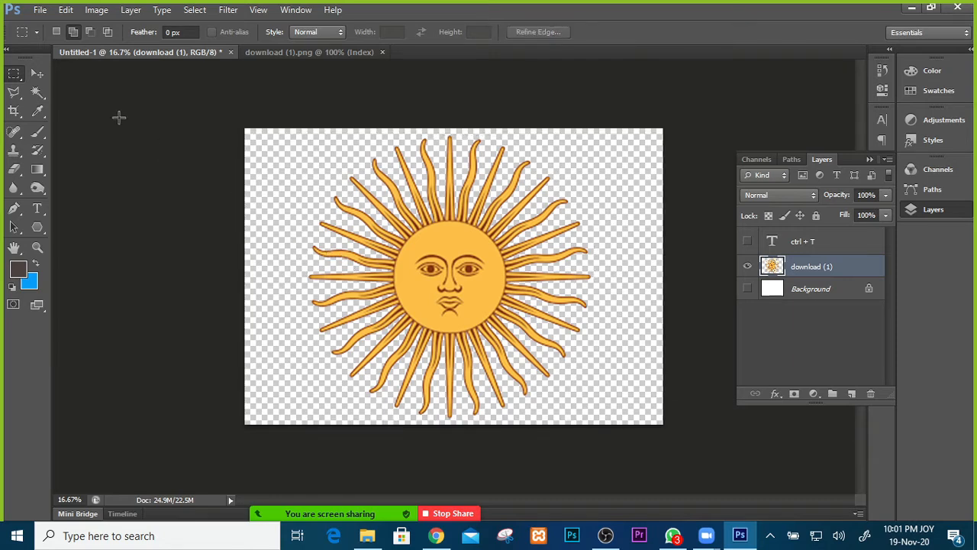
# Trim the canvas to the sun based on transparent pixels, cutting away the top, bottom, left and right sides.
pyautogui.click(38, 74)
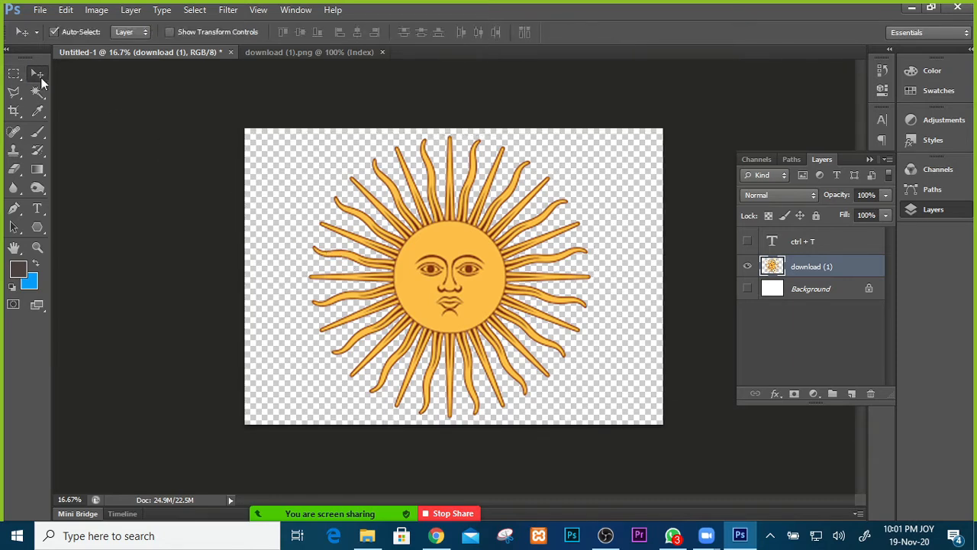
pyautogui.click(97, 10)
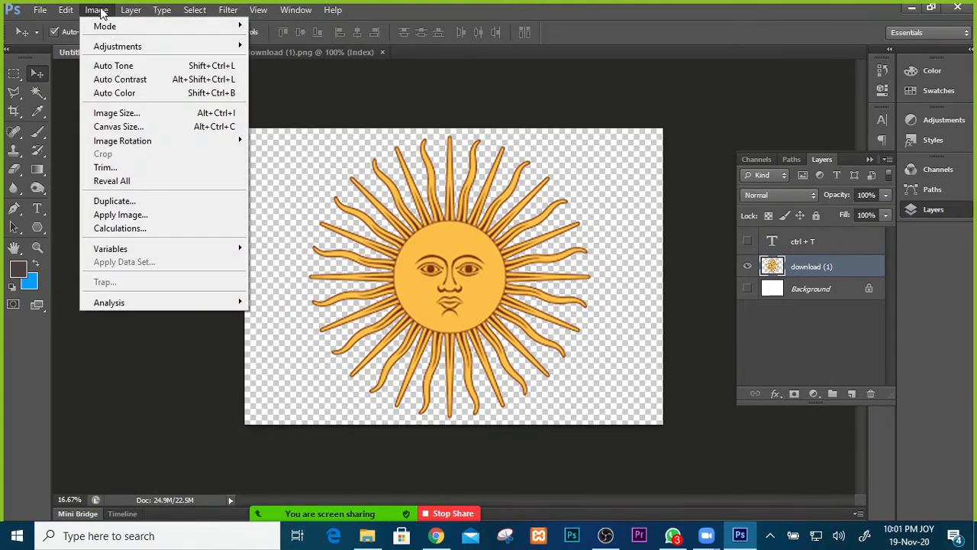
pyautogui.click(106, 171)
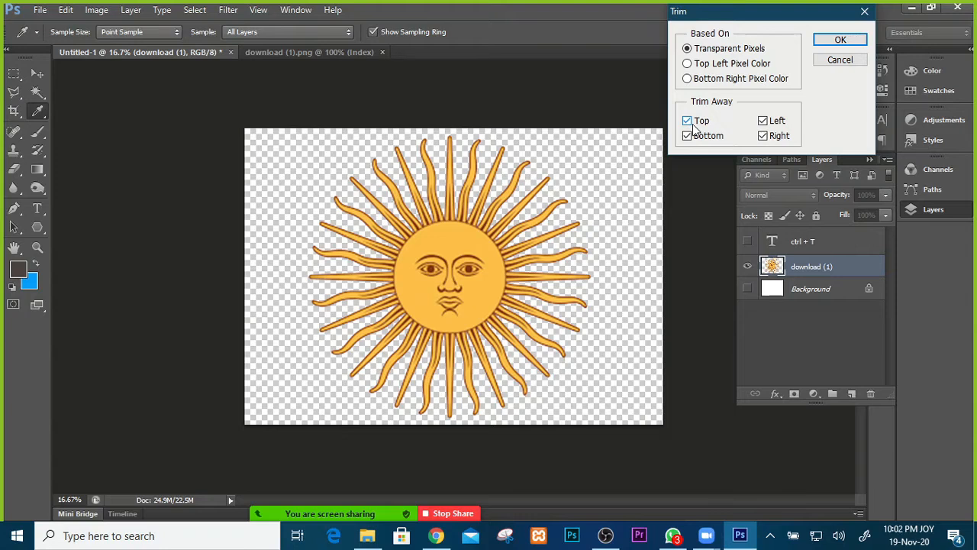
pyautogui.click(839, 41)
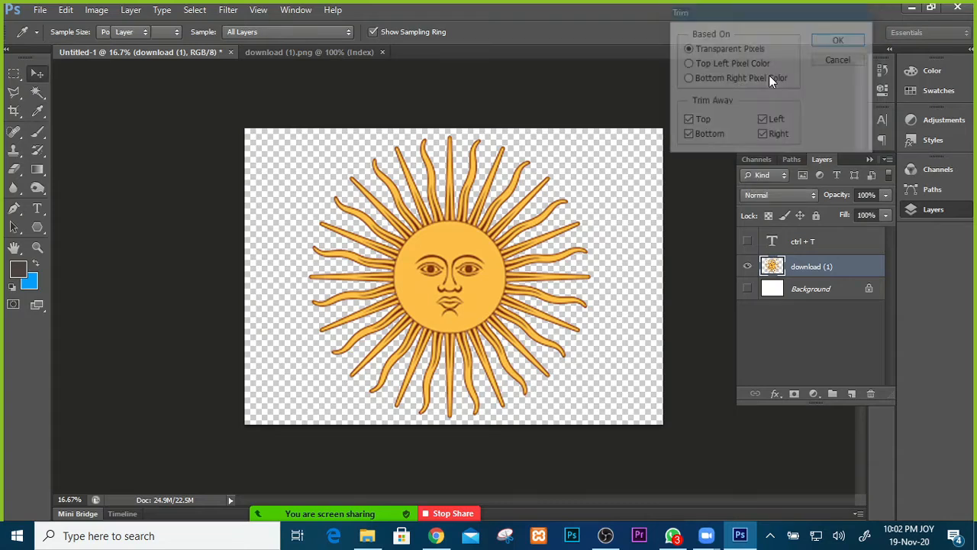
pyautogui.press('v')
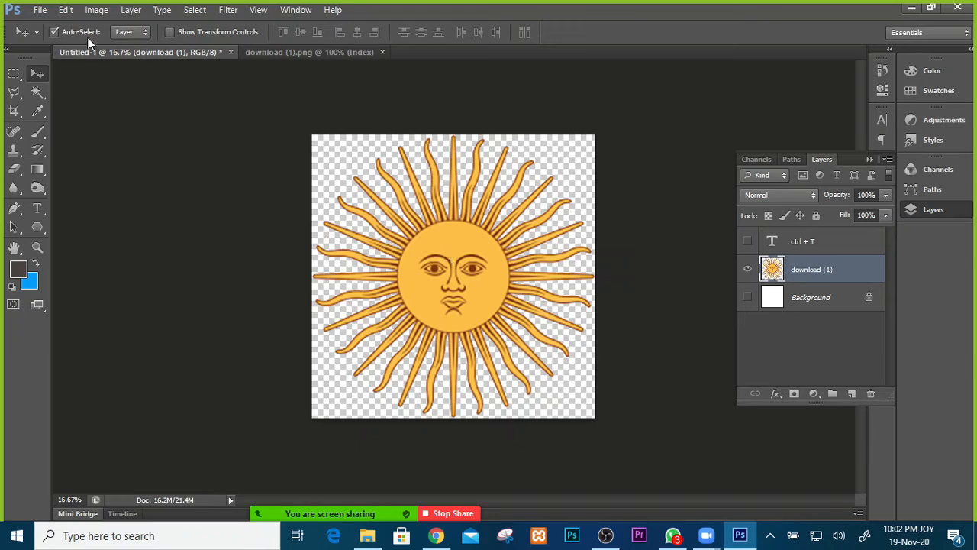
# Save the trimmed sun to the Desktop as a PNG named arg sun, with smallest/slow compression and no interlacing.
pyautogui.click(42, 10)
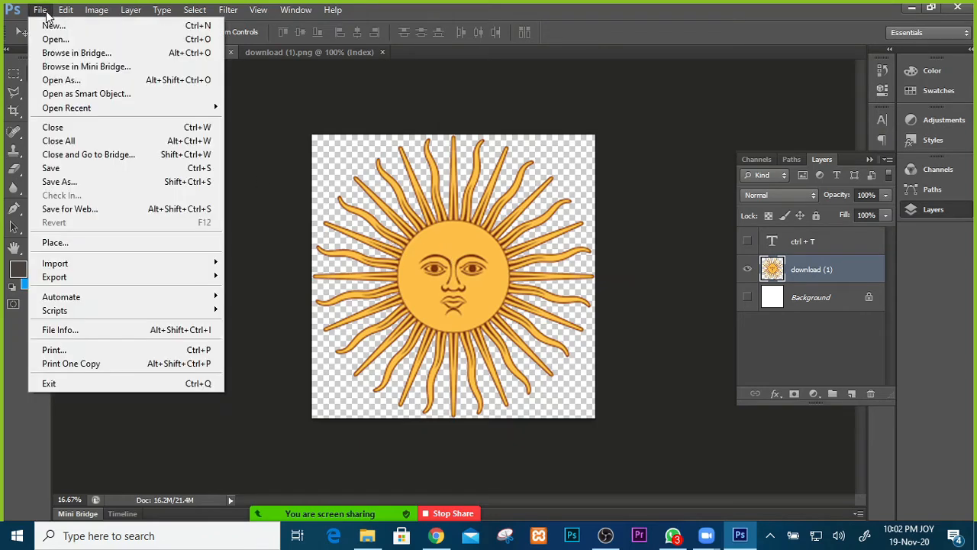
pyautogui.click(76, 183)
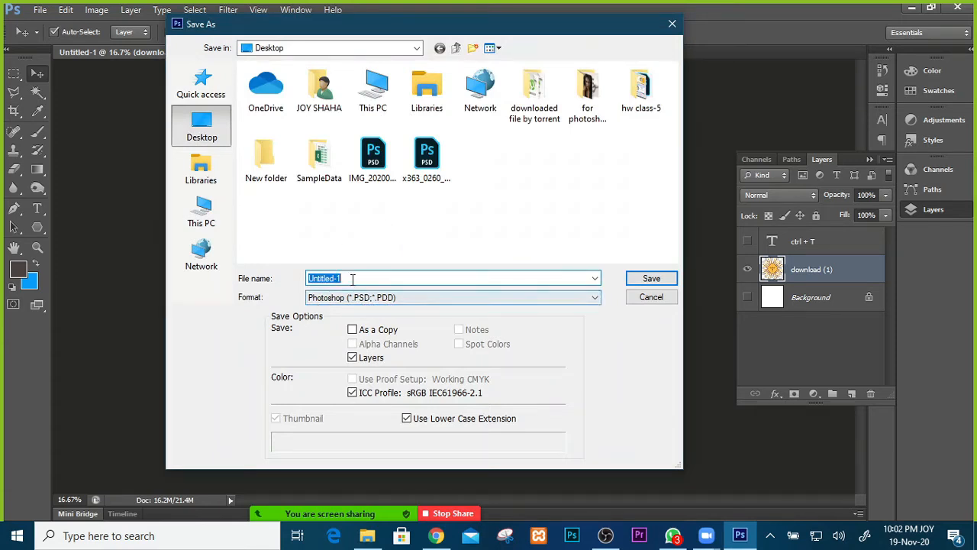
pyautogui.write('at')
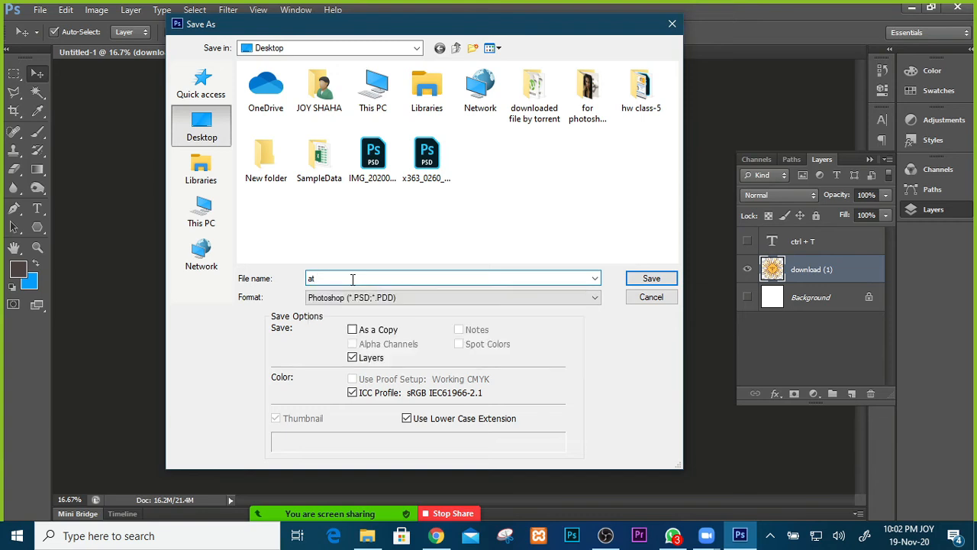
pyautogui.press('BackSpace')
pyautogui.write('rg sun')
pyautogui.click(348, 296)
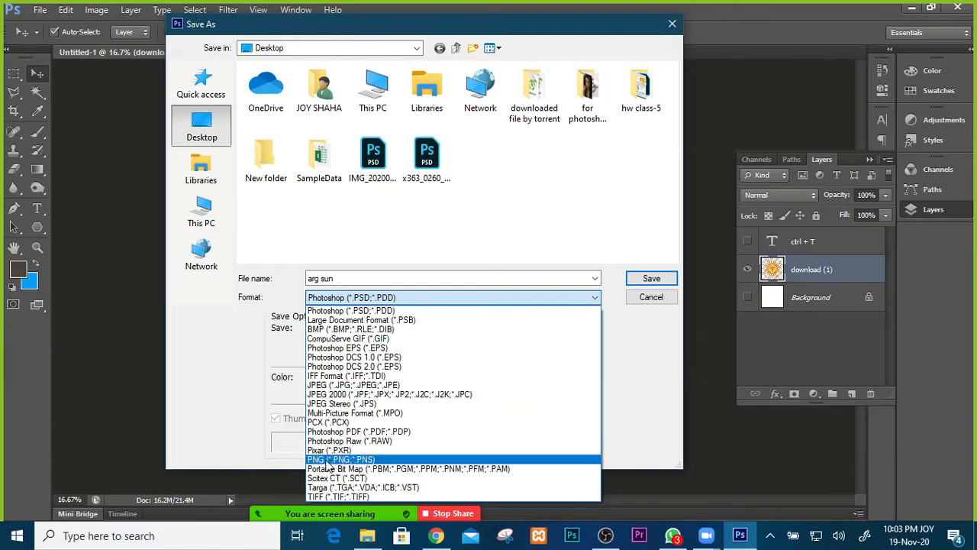
pyautogui.click(387, 460)
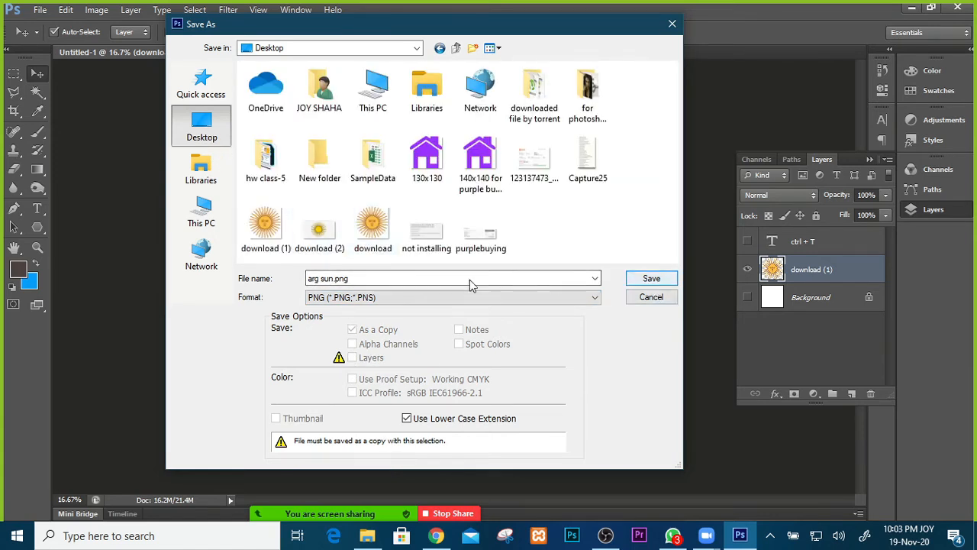
pyautogui.click(410, 294)
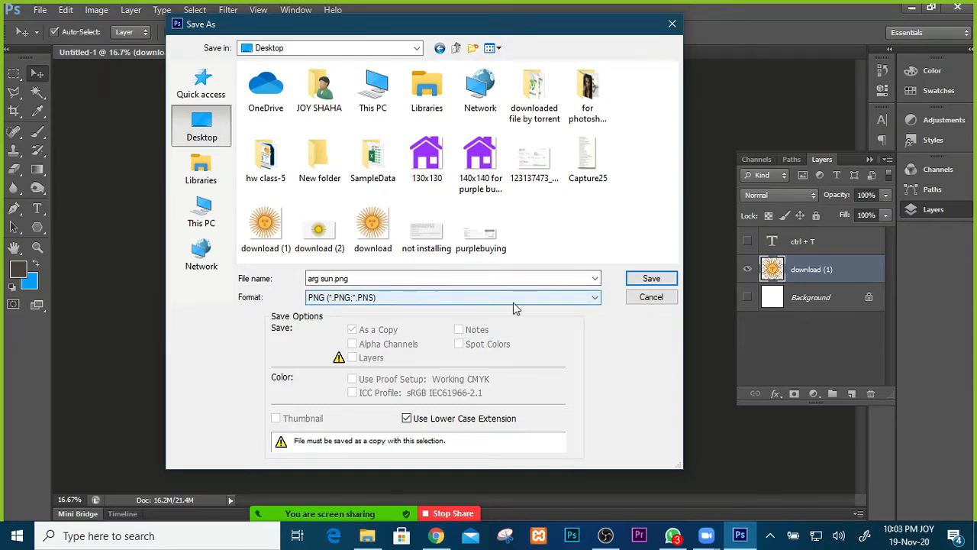
pyautogui.click(649, 279)
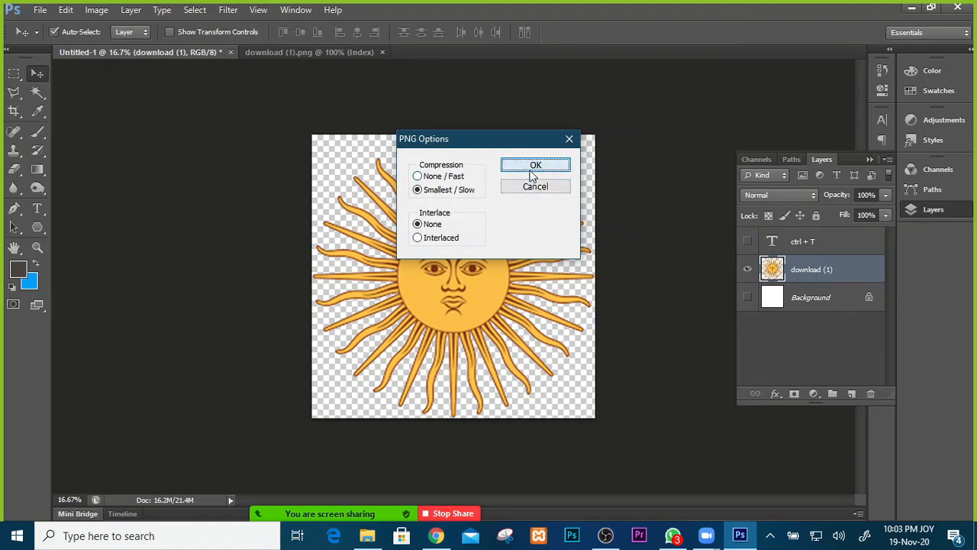
pyautogui.click(560, 170)
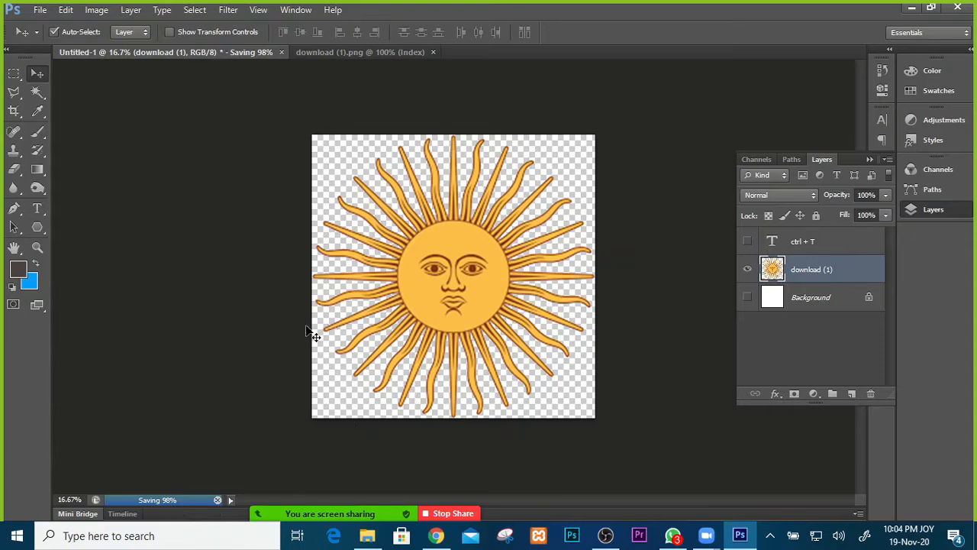
# Switch to Chrome, dismiss the finished-download notice, and search Google Images for "man with background".
pyautogui.click(435, 535)
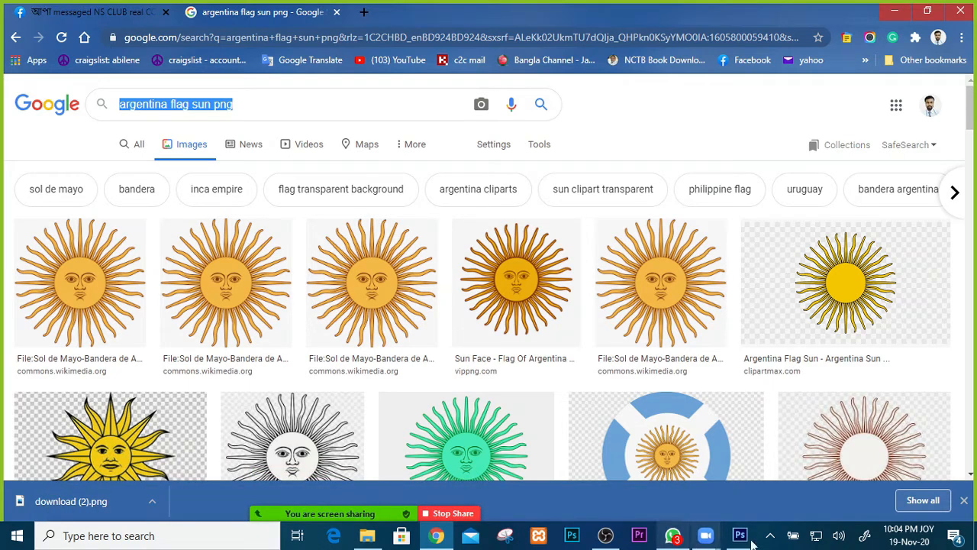
pyautogui.click(963, 502)
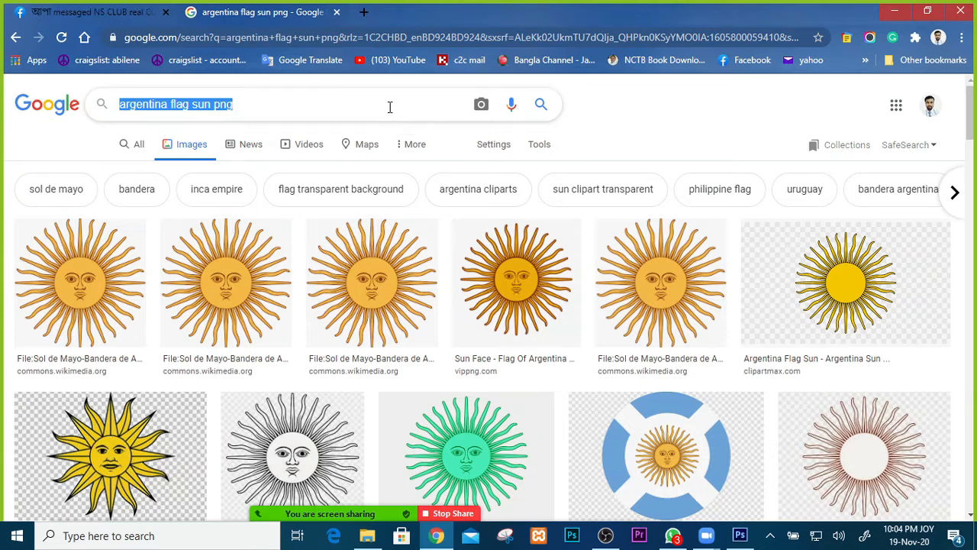
pyautogui.write('man with ')
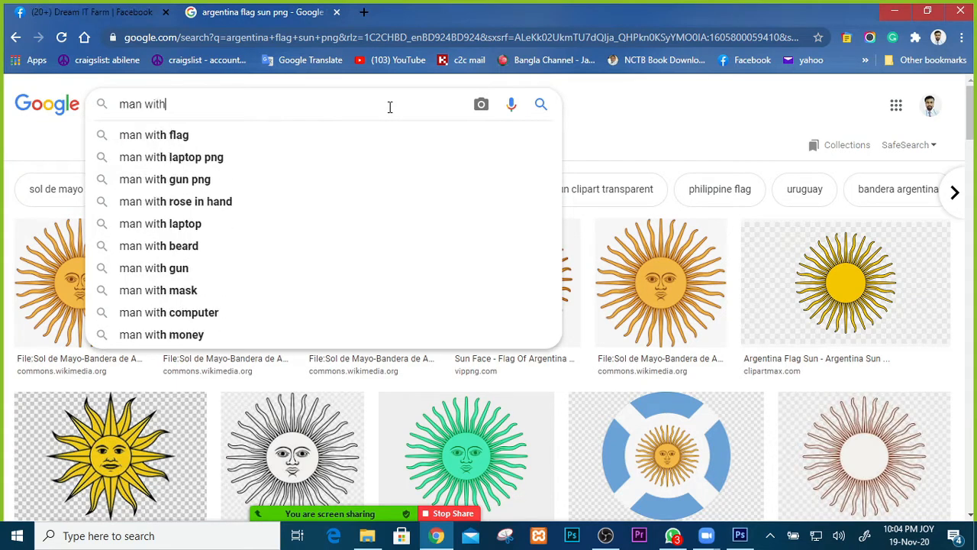
pyautogui.write('ba')
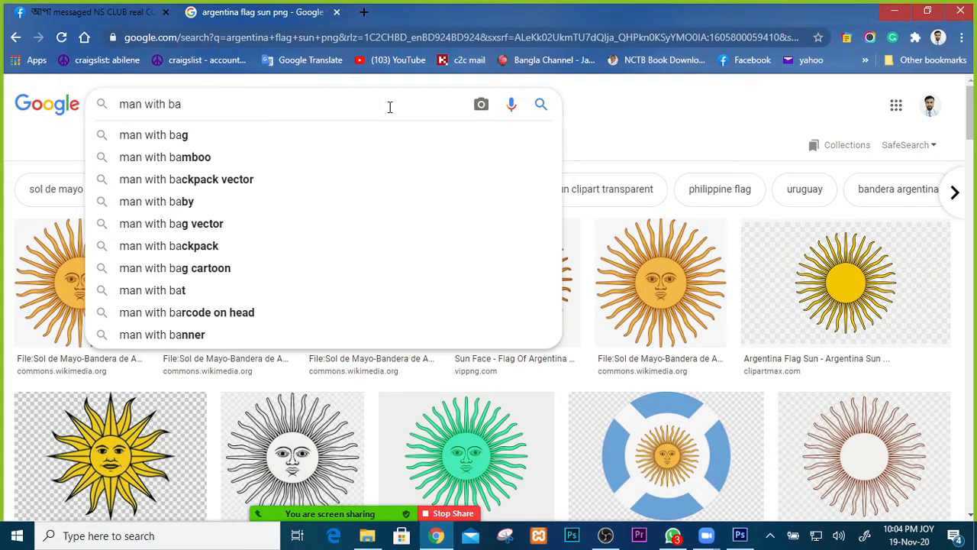
pyautogui.write('cgor')
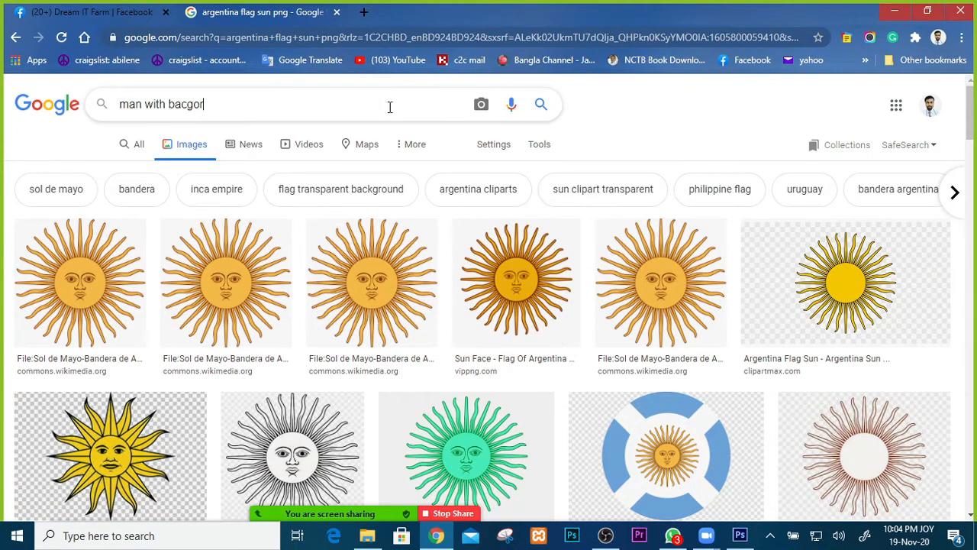
pyautogui.press('BackSpace')
pyautogui.press('BackSpace')
pyautogui.press('BackSpace')
pyautogui.write('k')
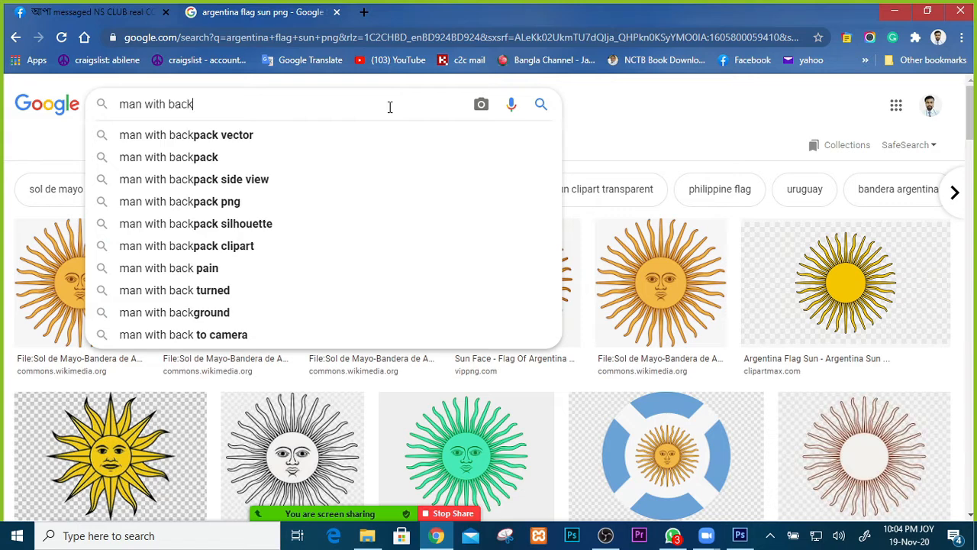
pyautogui.write('ground')
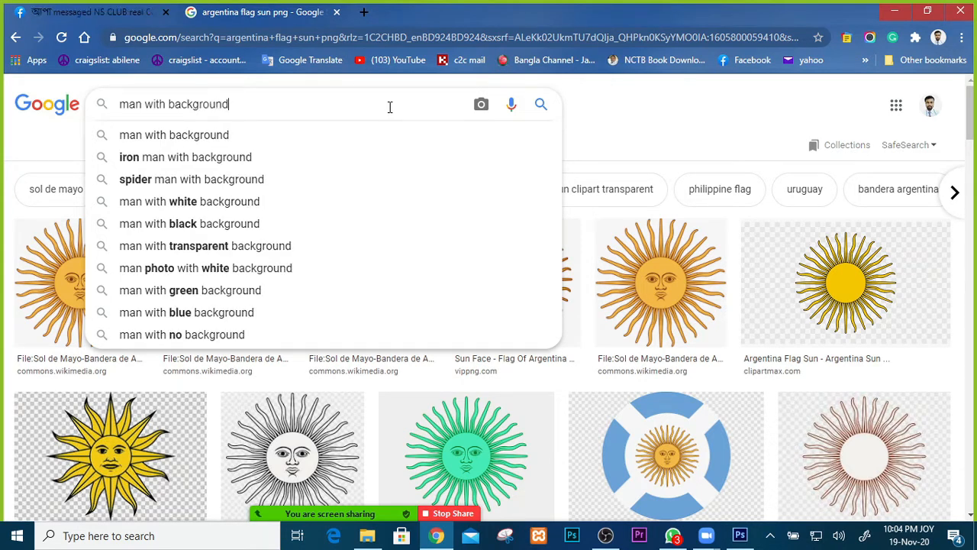
pyautogui.press('Return')
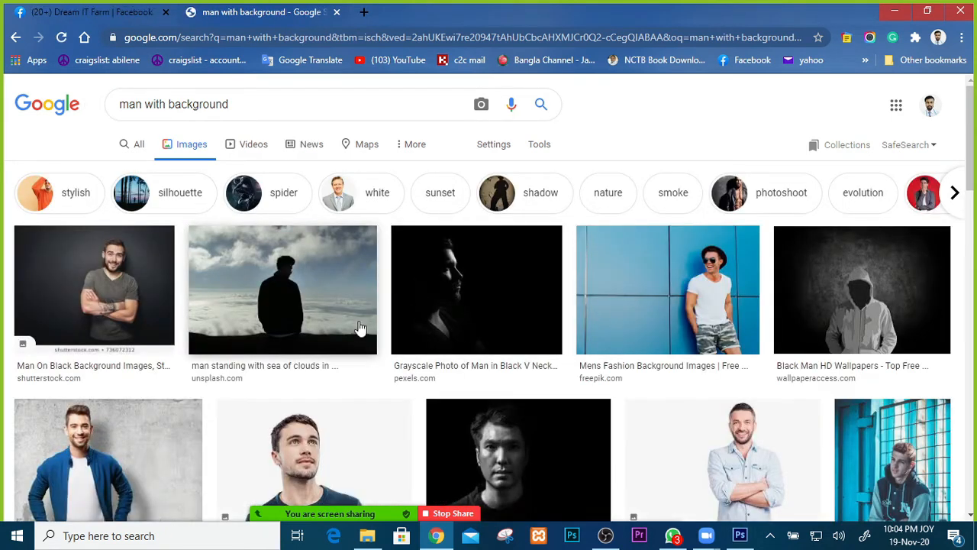
# Look through the image results for a photo of a man in front of a detailed background.
pyautogui.scroll(-1, 358, 324)
pyautogui.scroll(-2, 359, 328)
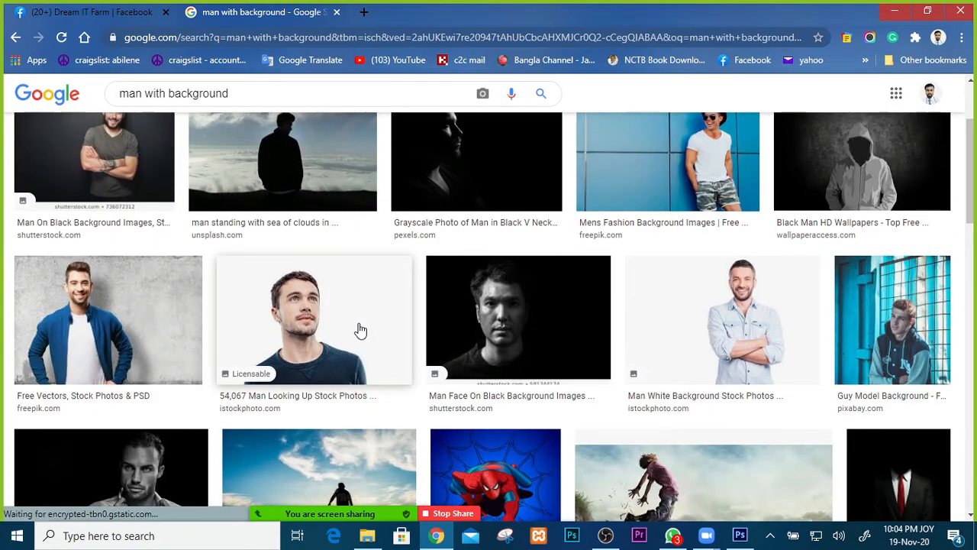
pyautogui.scroll(-3, 358, 329)
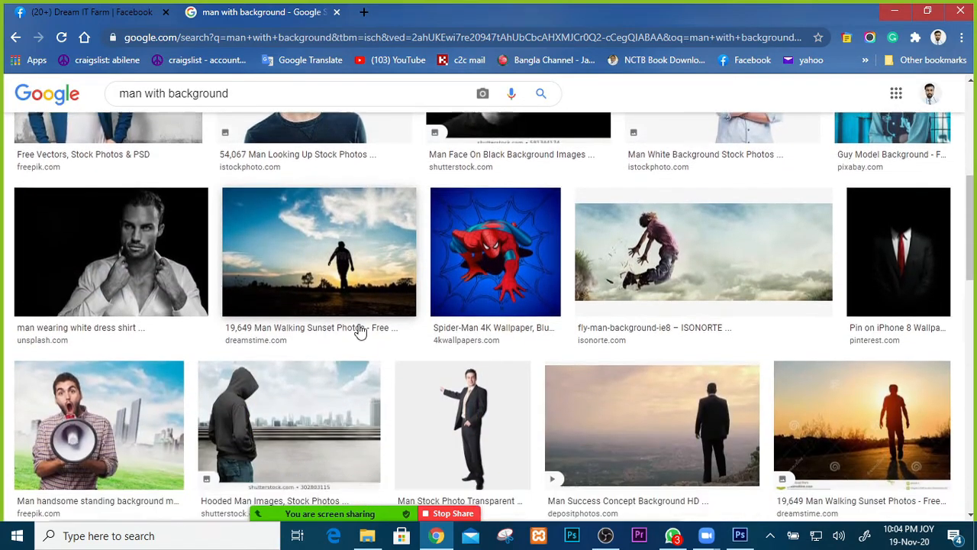
pyautogui.scroll(-4, 360, 329)
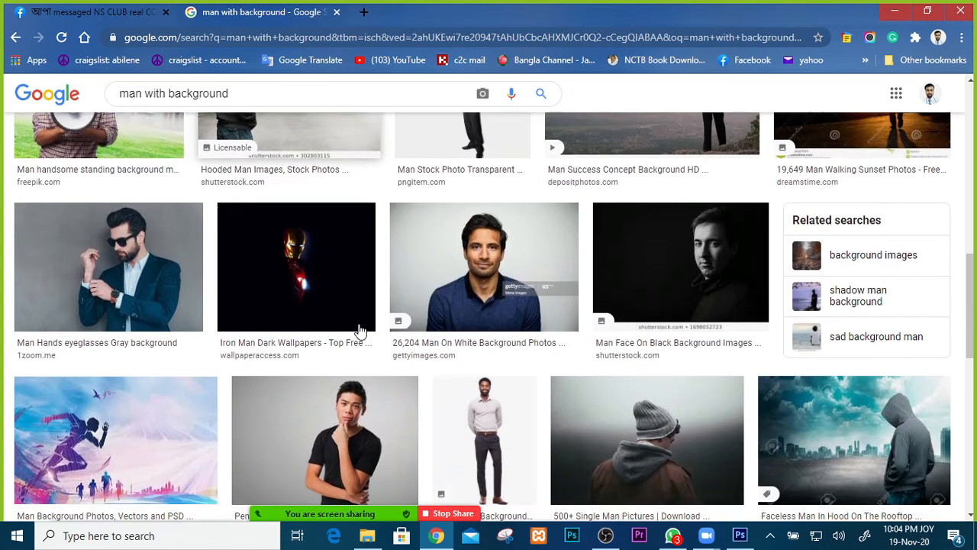
pyautogui.scroll(-2, 366, 328)
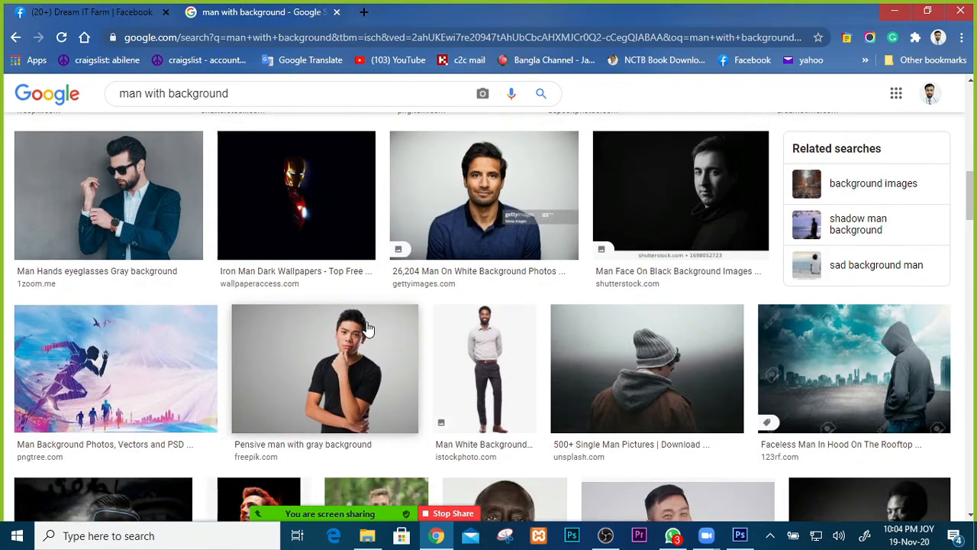
pyautogui.scroll(-1, 367, 329)
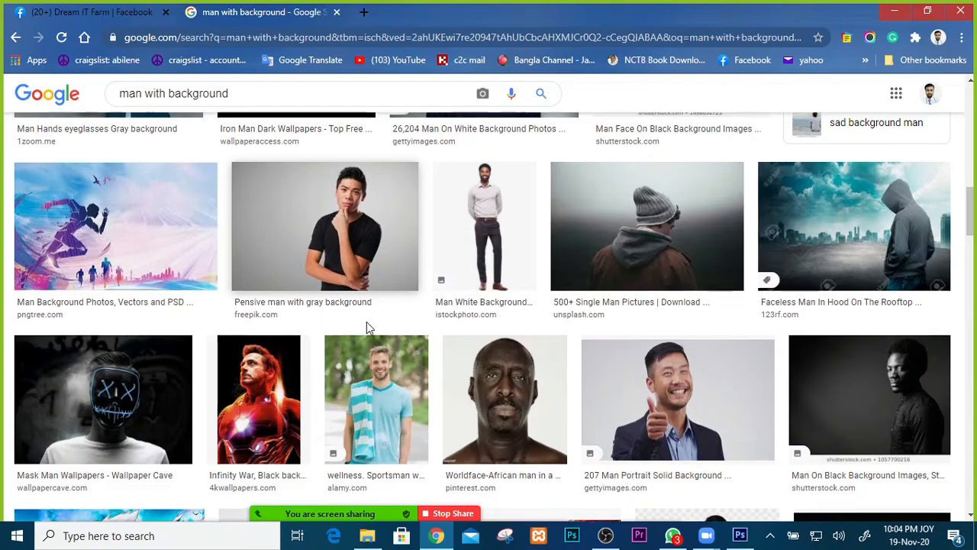
pyautogui.scroll(9, 367, 324)
pyautogui.scroll(4, 367, 327)
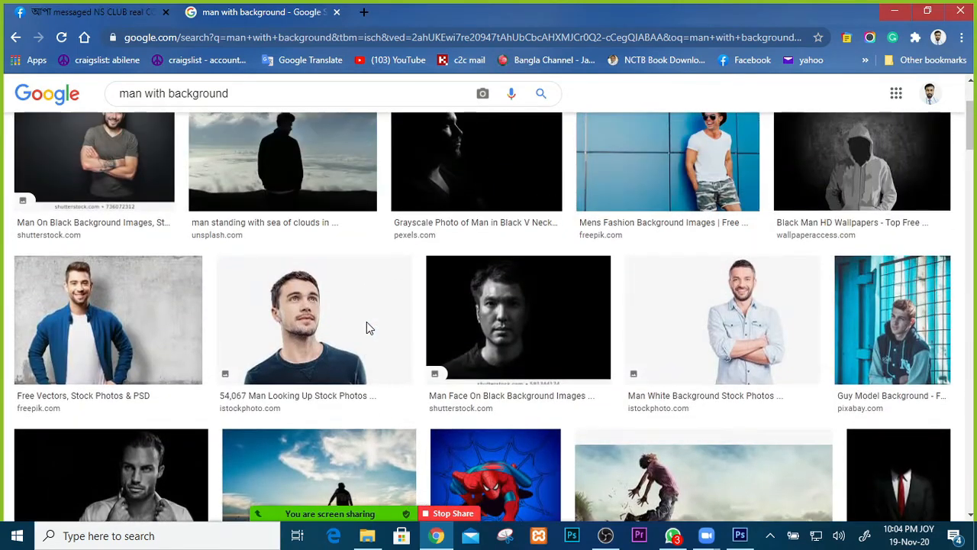
pyautogui.scroll(-4, 366, 326)
pyautogui.scroll(-12, 366, 327)
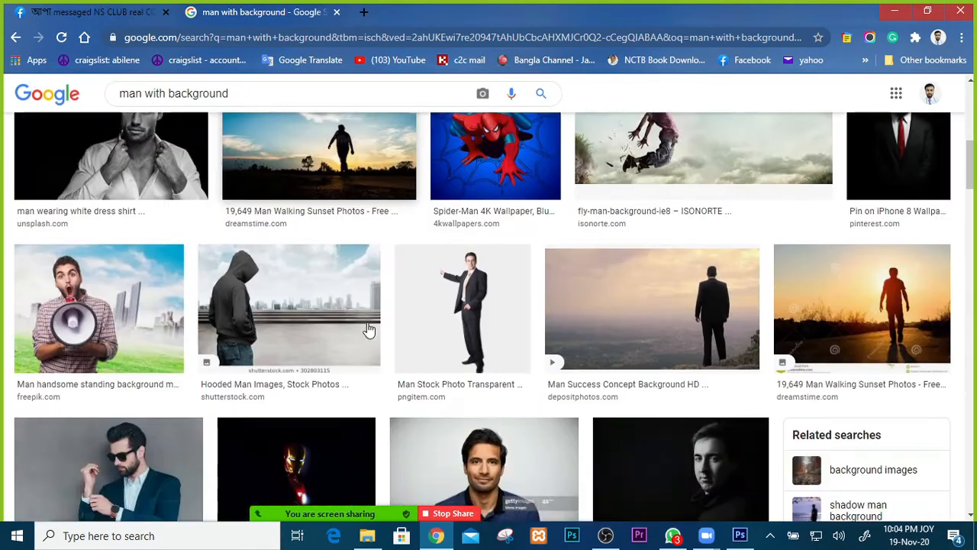
pyautogui.scroll(-5, 368, 328)
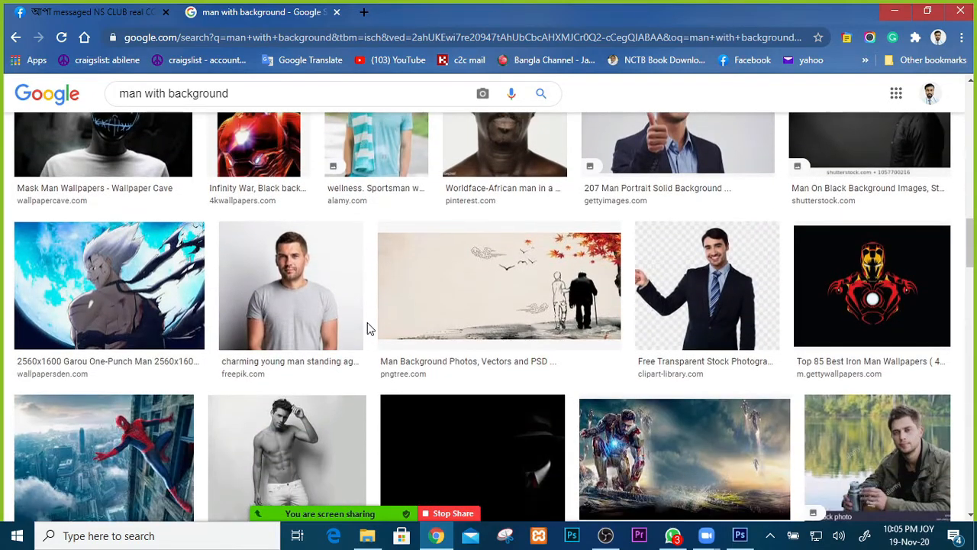
pyautogui.scroll(-6, 367, 329)
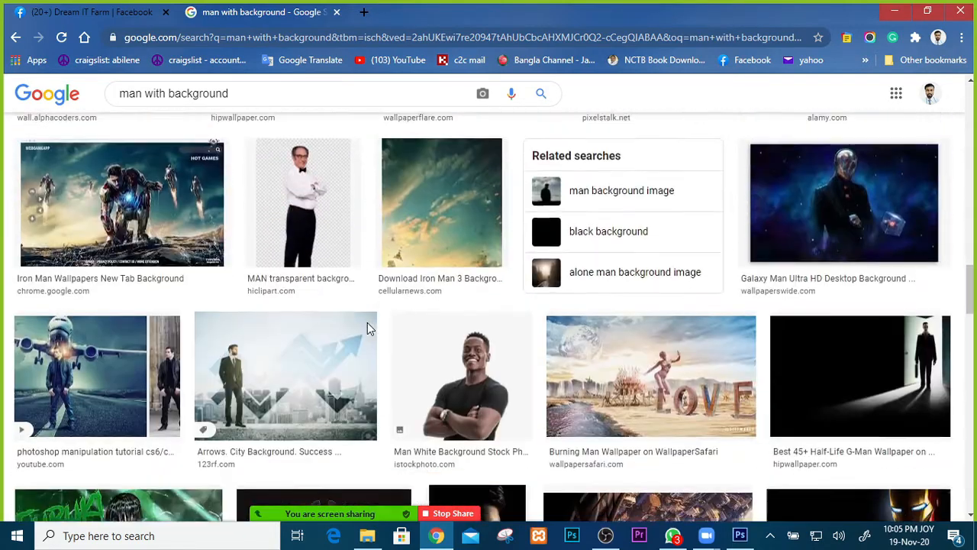
pyautogui.scroll(-7, 367, 329)
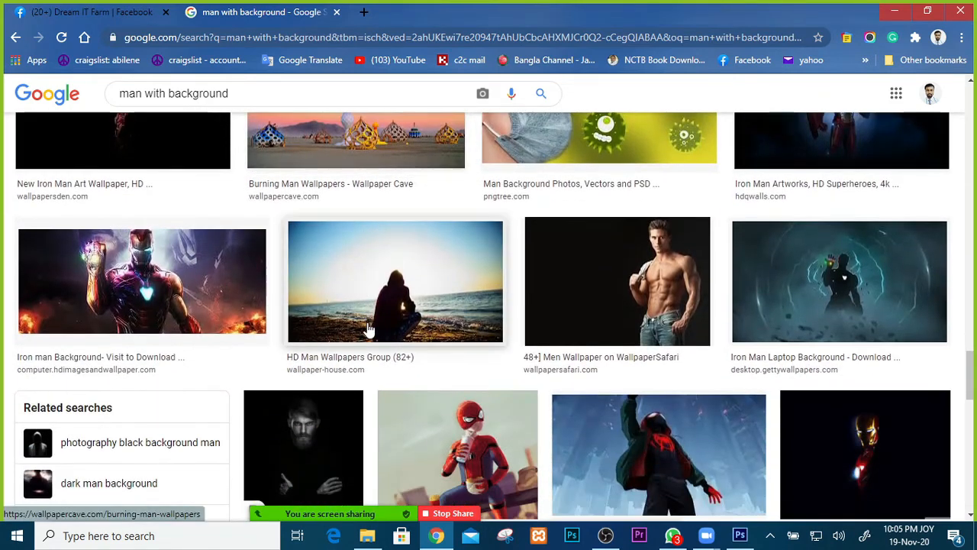
pyautogui.scroll(-5, 368, 328)
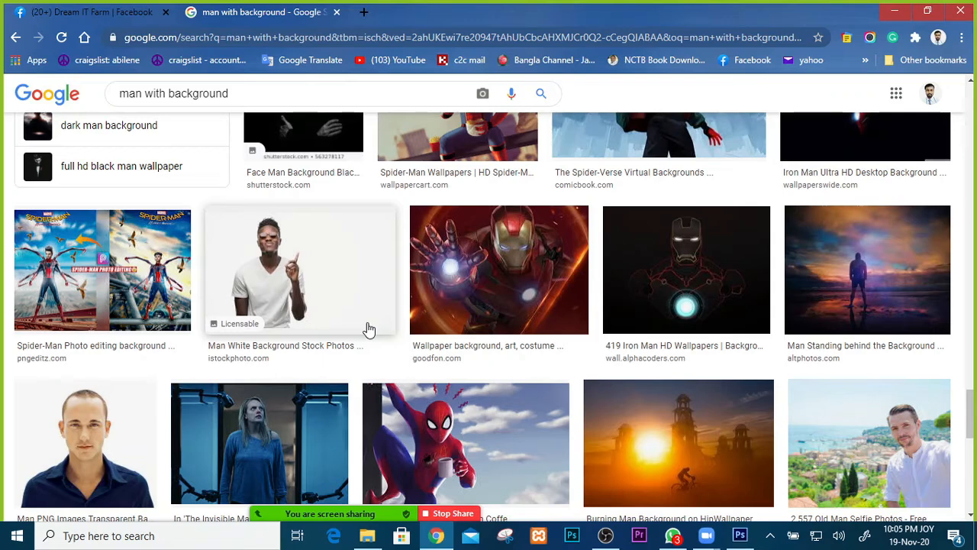
pyautogui.scroll(-6, 368, 329)
pyautogui.scroll(2, 757, 255)
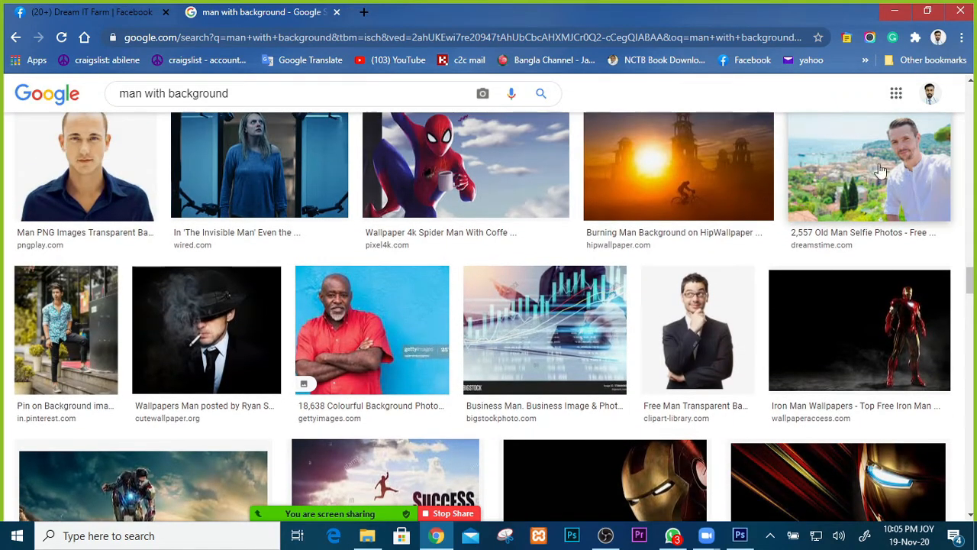
pyautogui.scroll(-2, 178, 365)
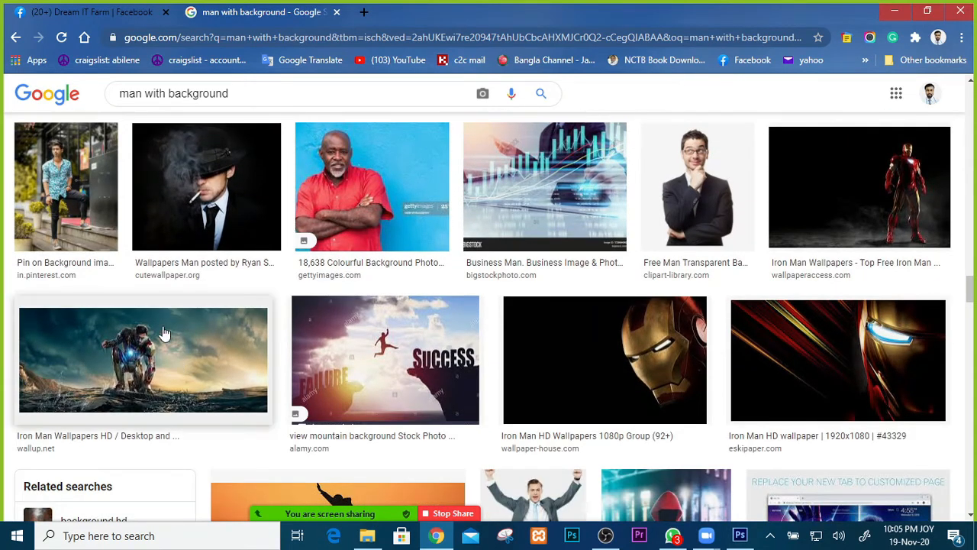
pyautogui.scroll(-4, 163, 333)
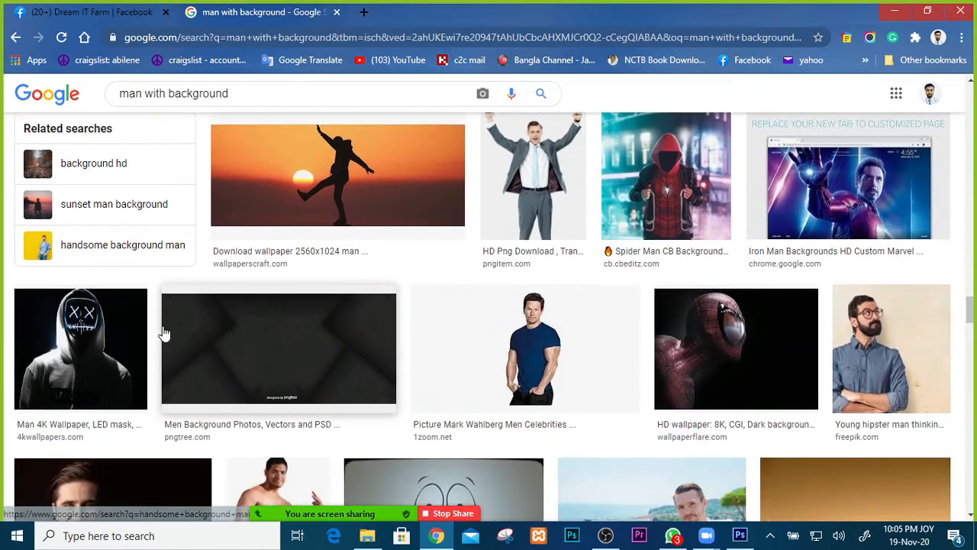
pyautogui.scroll(-2, 162, 333)
pyautogui.scroll(-5, 162, 333)
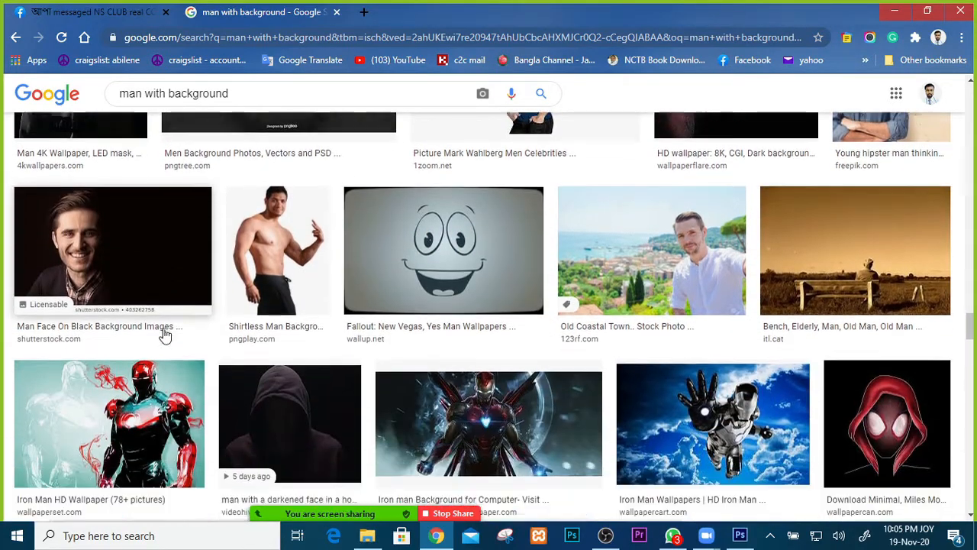
pyautogui.scroll(4, 162, 334)
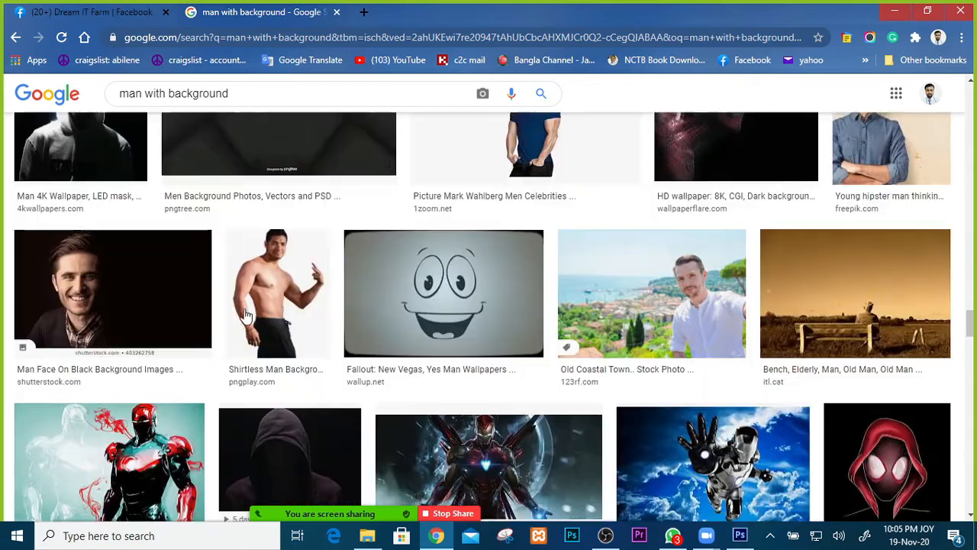
# Refine the image search to "man with nature background".
pyautogui.click(167, 93)
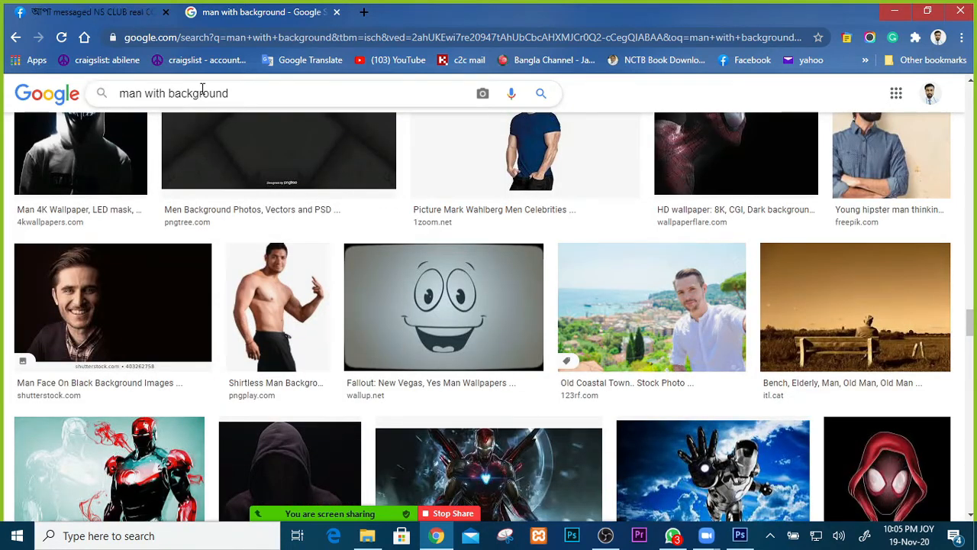
pyautogui.write('nature')
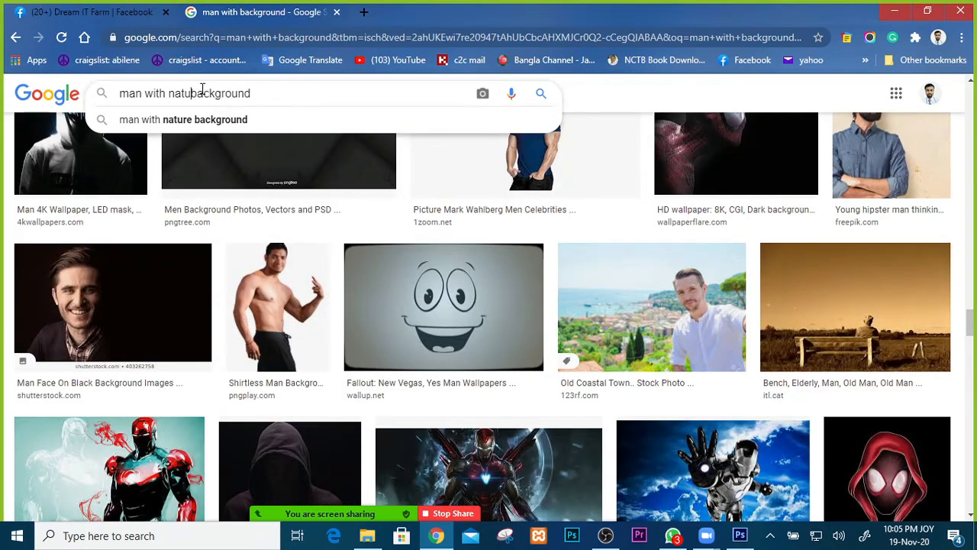
pyautogui.press('Return')
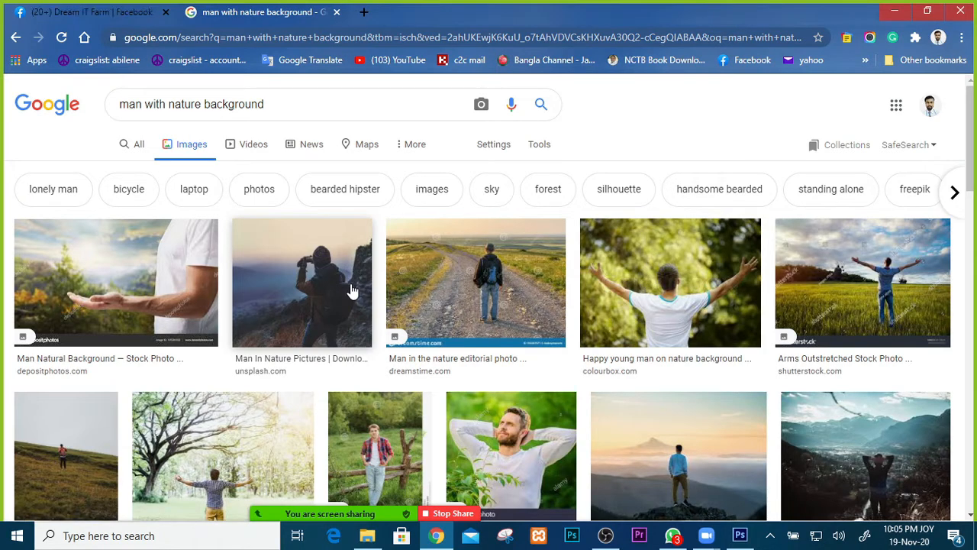
# Look through the image results for a clear photo of a man against a nature background.
pyautogui.scroll(-2, 479, 294)
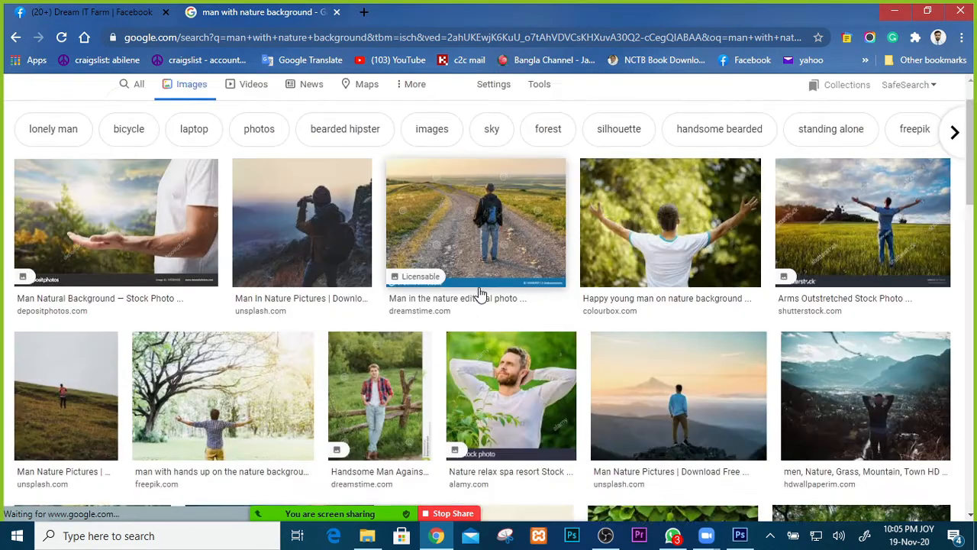
pyautogui.scroll(-1, 479, 294)
pyautogui.scroll(-1, 480, 294)
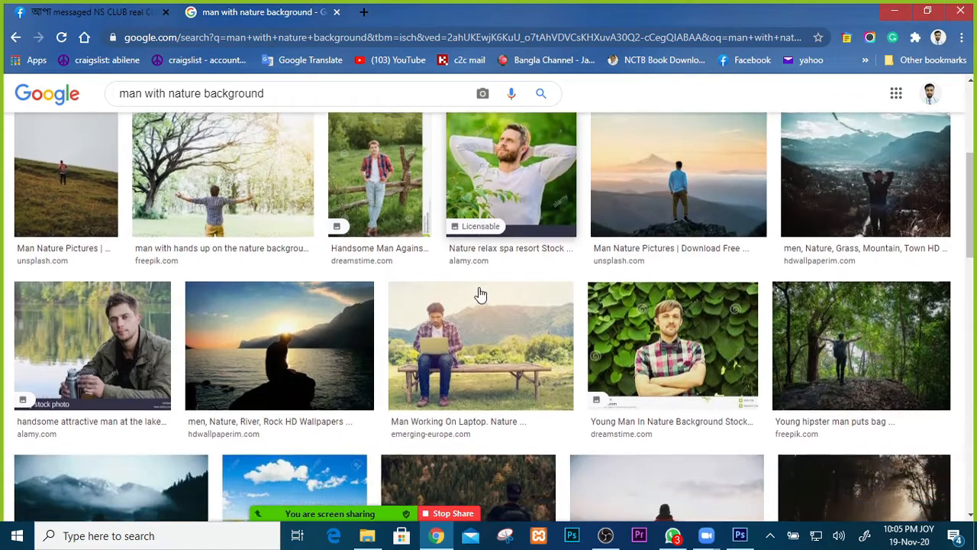
pyautogui.scroll(-1, 479, 294)
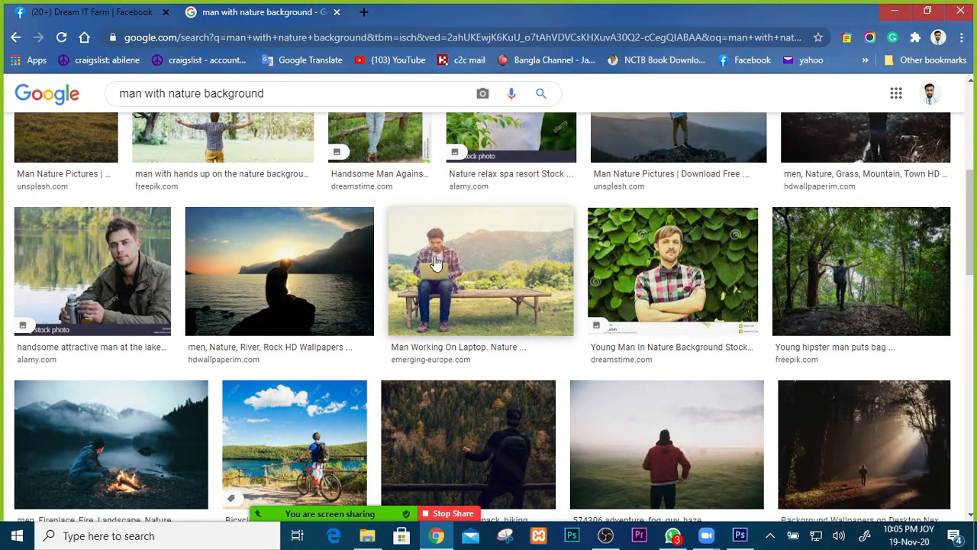
pyautogui.scroll(-1, 502, 271)
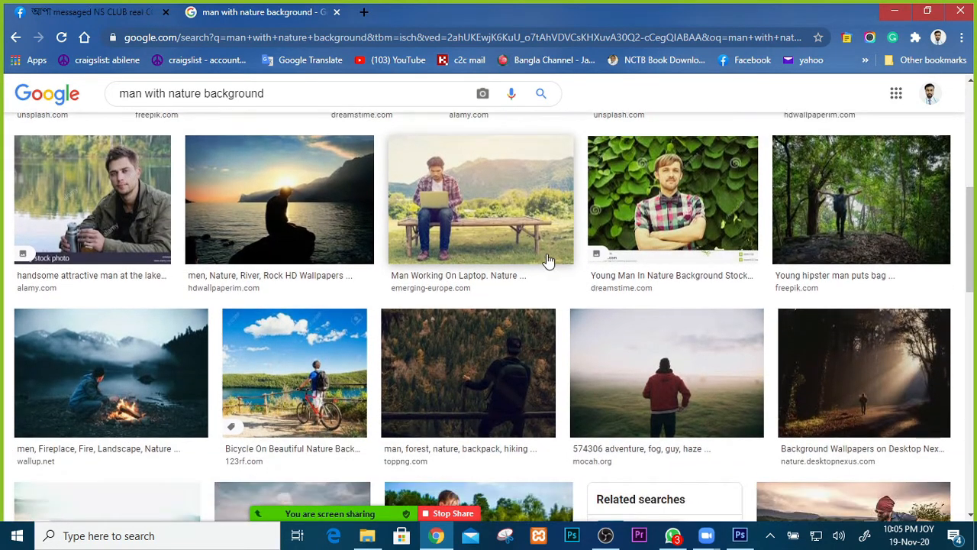
pyautogui.scroll(-1, 565, 258)
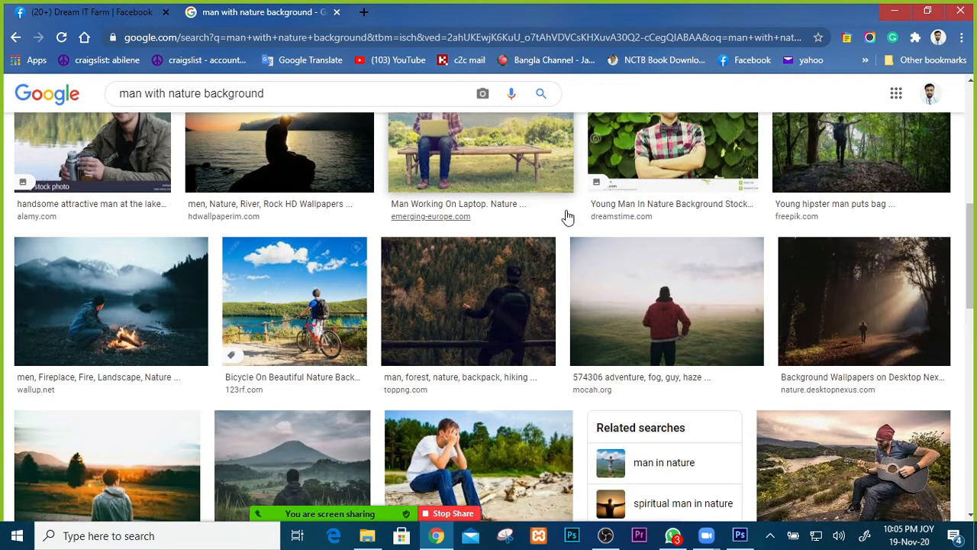
pyautogui.scroll(1, 640, 211)
pyautogui.scroll(-4, 640, 211)
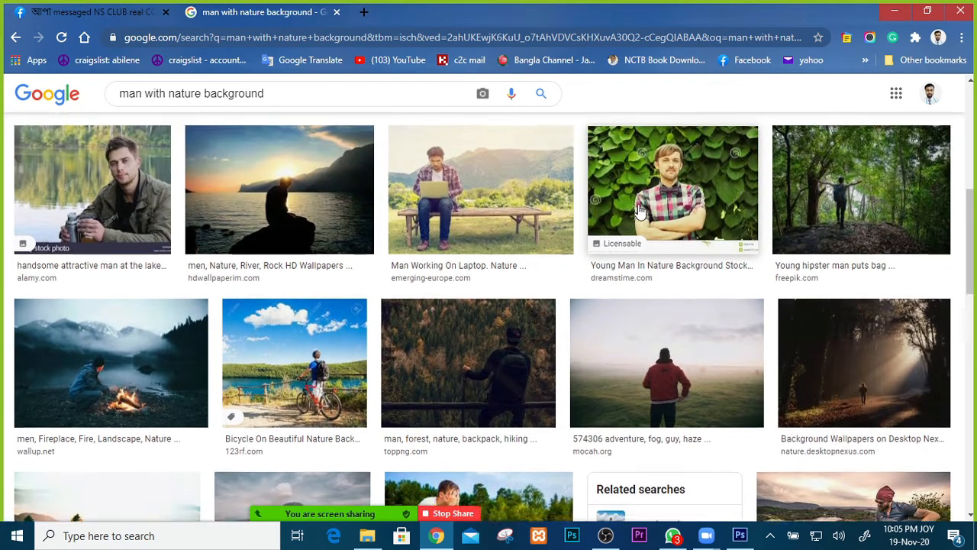
pyautogui.scroll(-4, 640, 211)
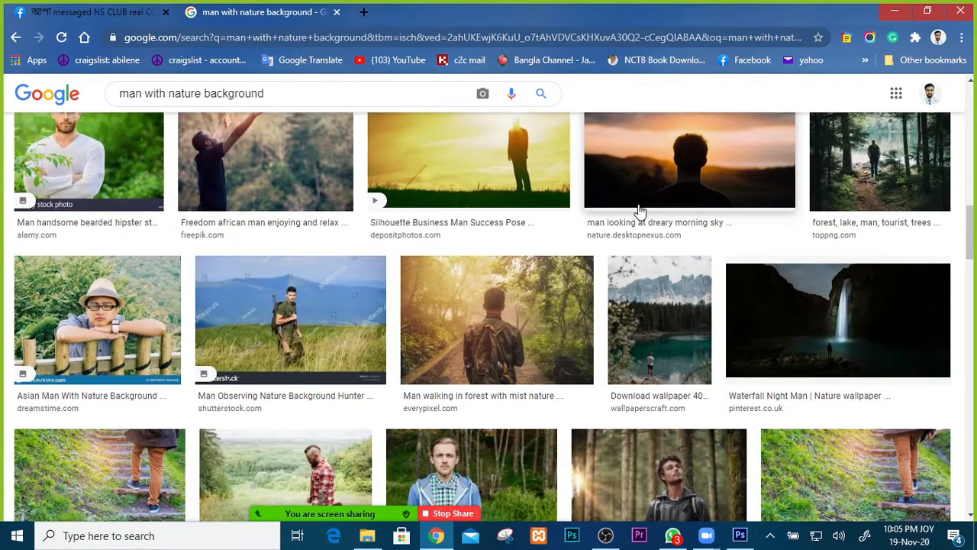
pyautogui.scroll(-4, 639, 211)
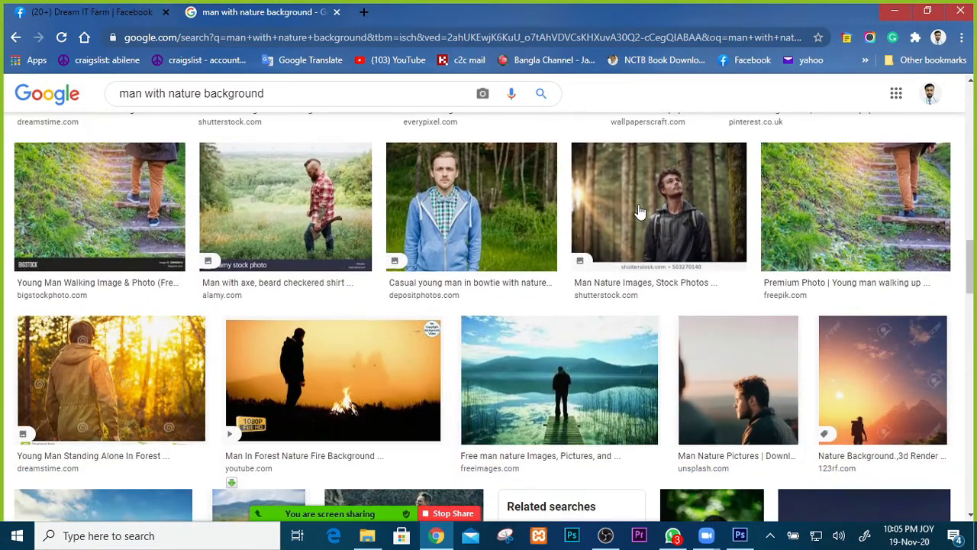
pyautogui.scroll(-4, 638, 211)
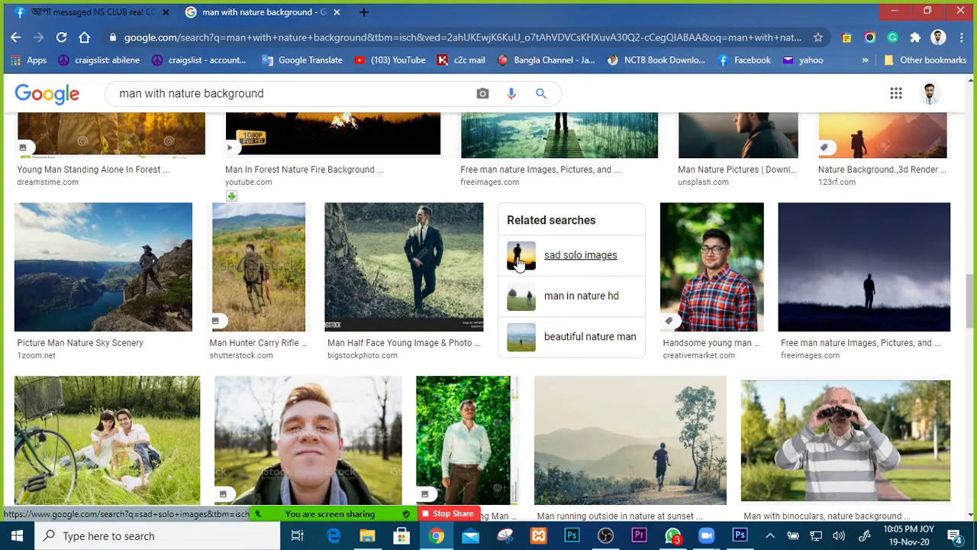
pyautogui.scroll(-2, 519, 261)
pyautogui.scroll(-1, 519, 263)
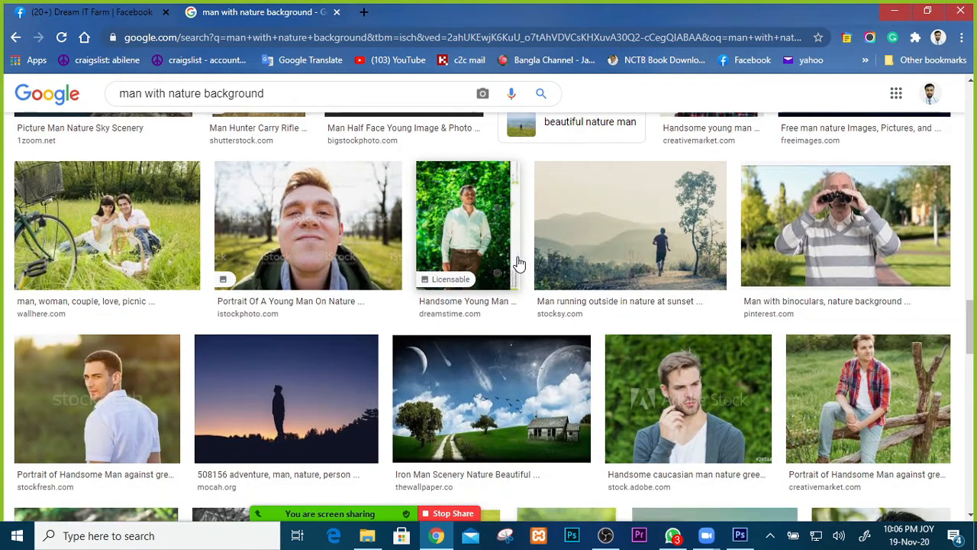
pyautogui.scroll(-1, 518, 264)
pyautogui.scroll(-1, 518, 263)
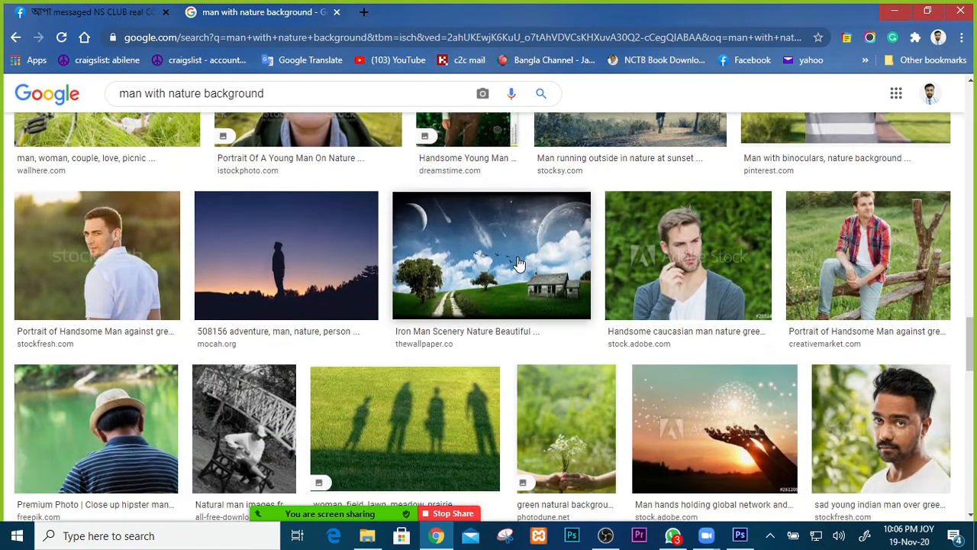
pyautogui.scroll(-5, 518, 263)
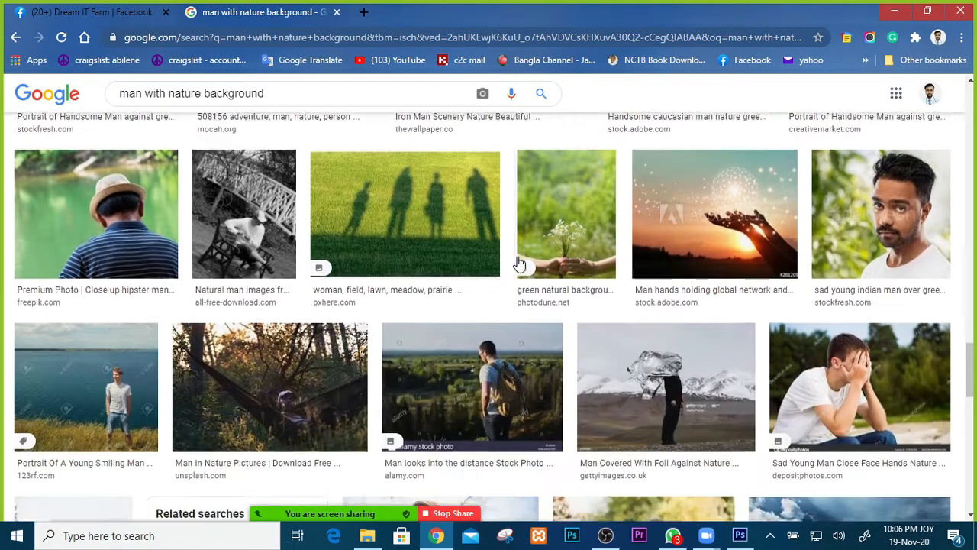
pyautogui.scroll(-4, 518, 264)
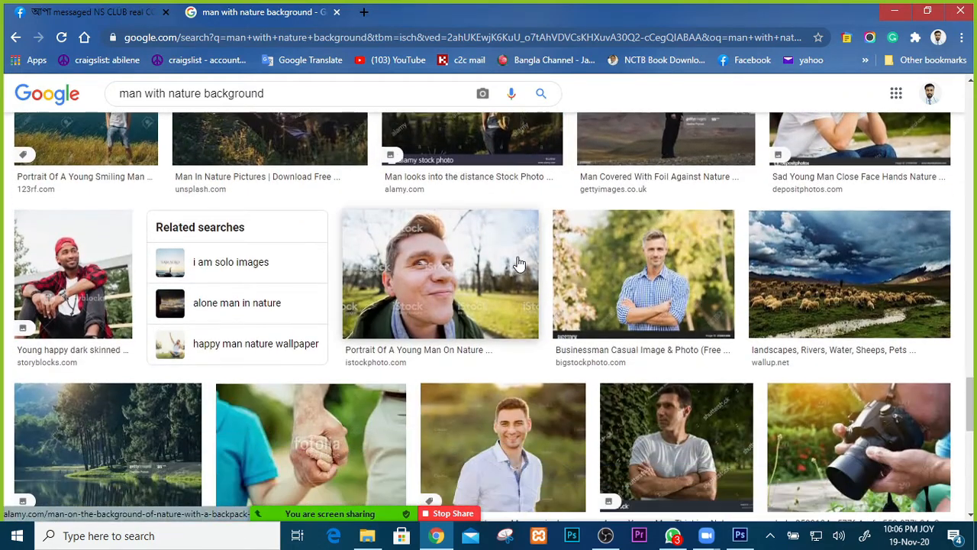
pyautogui.scroll(-1, 624, 288)
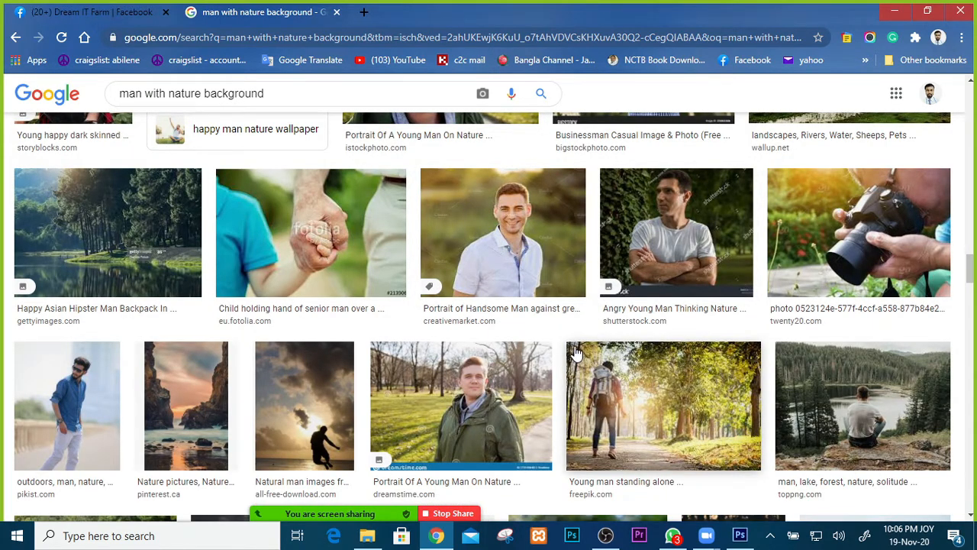
pyautogui.scroll(-2, 576, 353)
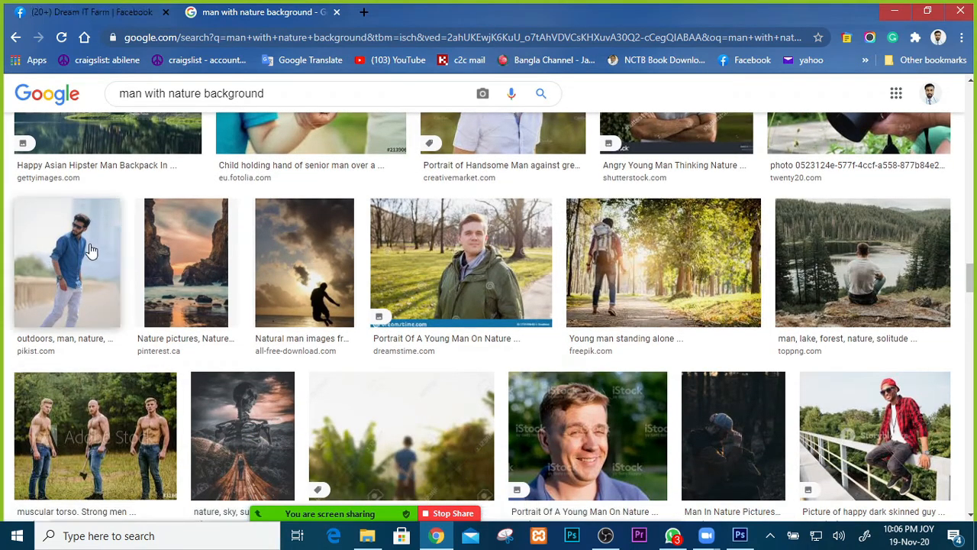
# Preview the Pikist photo of the man in a blue shirt and white trousers and check the results around it.
pyautogui.rightClick(82, 300)
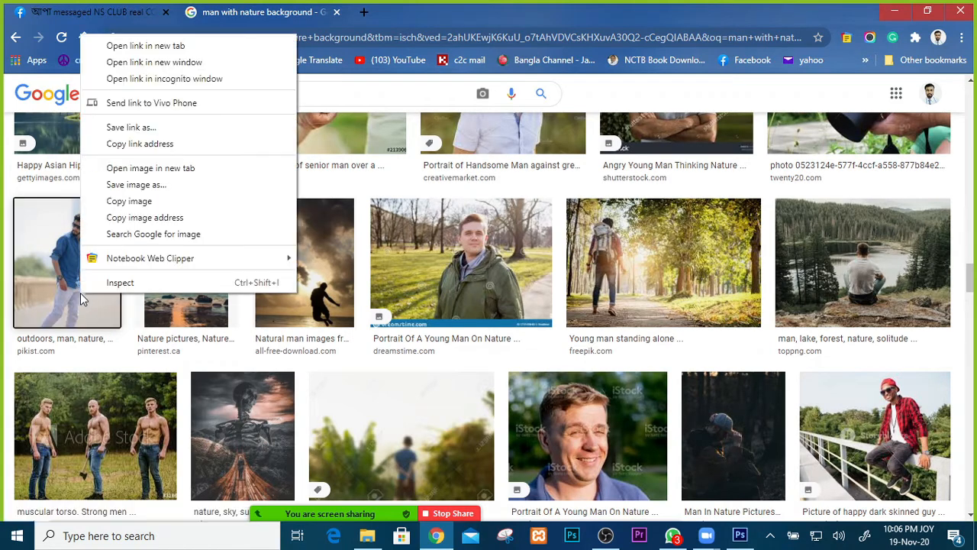
pyautogui.moveTo(88, 259)
pyautogui.click(64, 275)
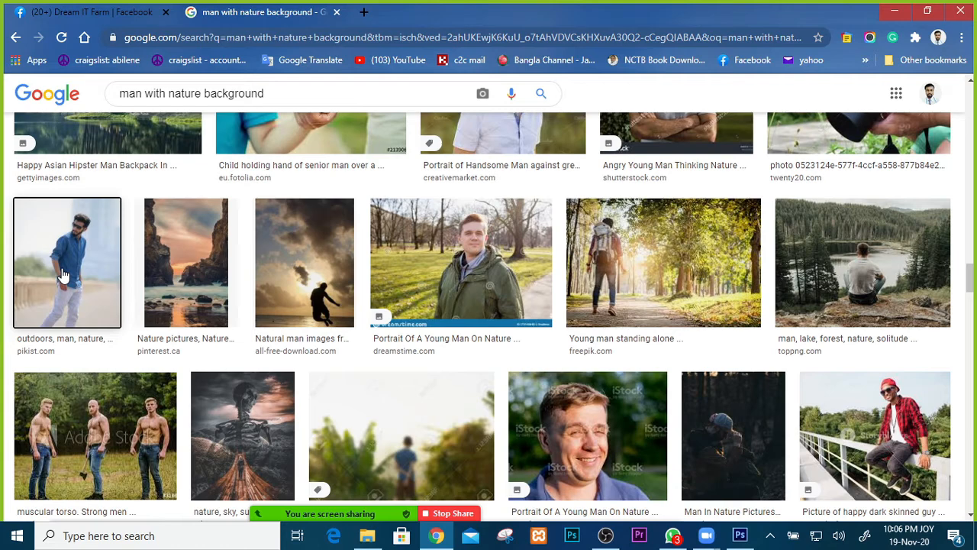
pyautogui.click(69, 274)
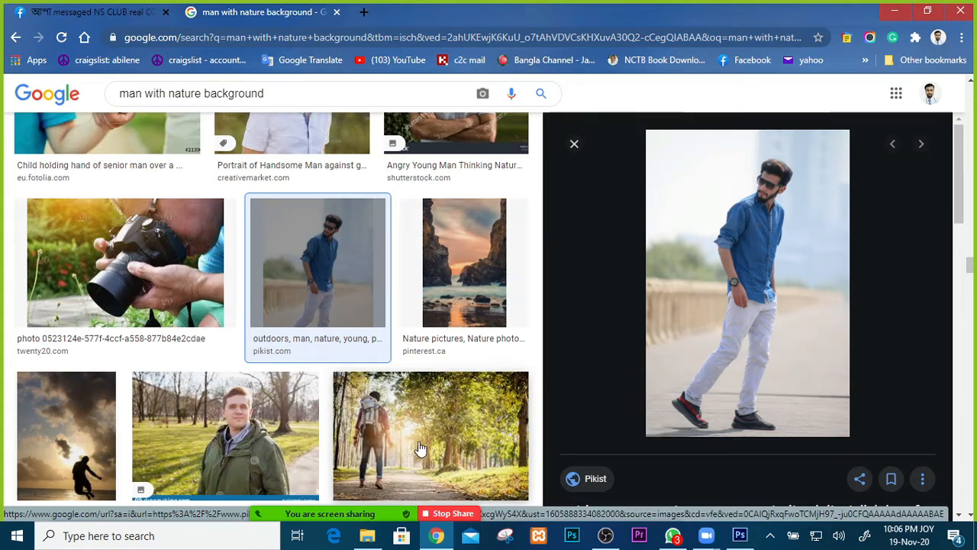
pyautogui.scroll(-1, 250, 449)
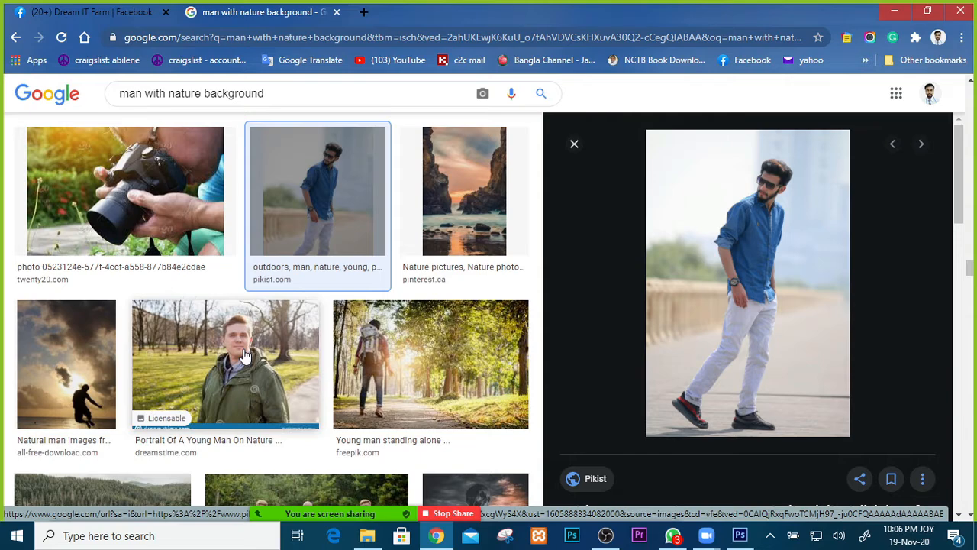
# Open the Dreamstime portrait of the young man in a green jacket and save it to the Desktop as a JPEG under its suggested name.
pyautogui.click(281, 357)
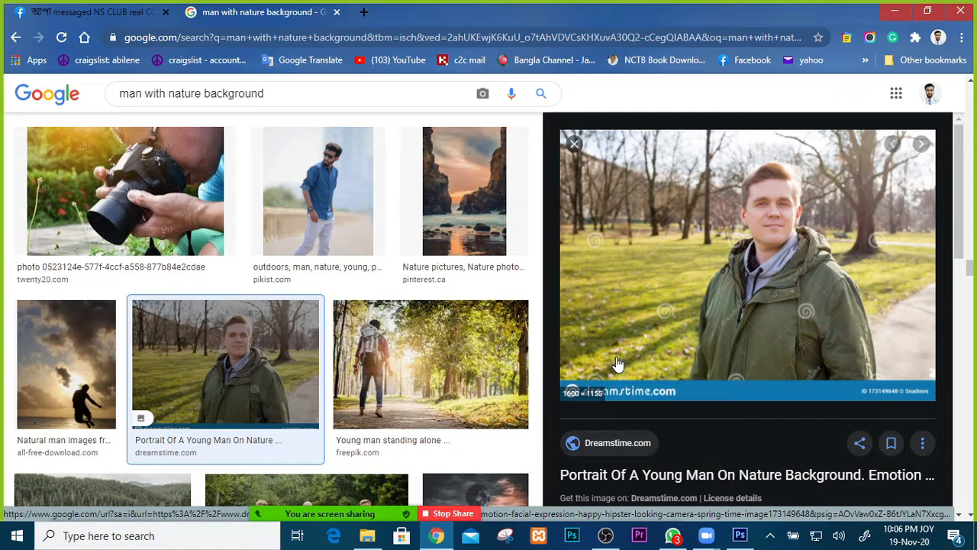
pyautogui.rightClick(748, 262)
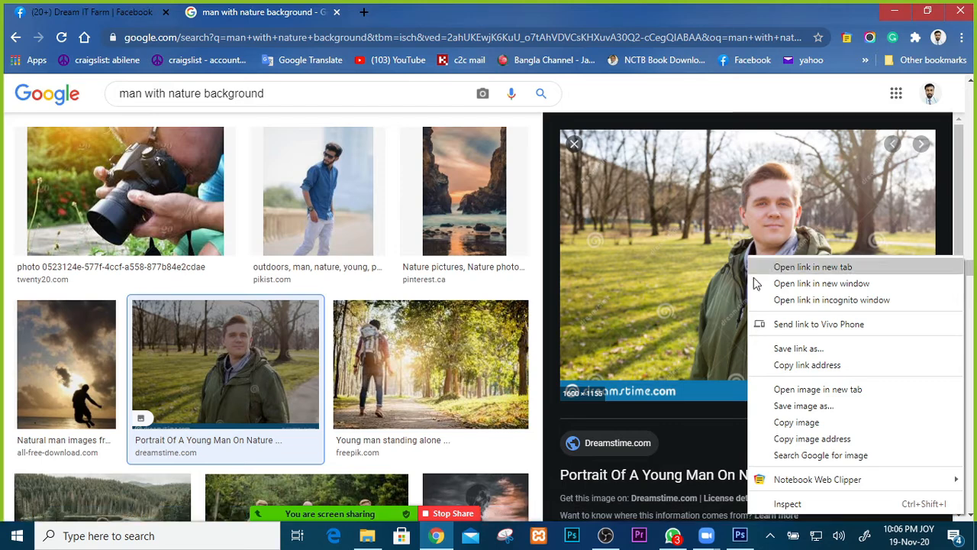
pyautogui.click(817, 407)
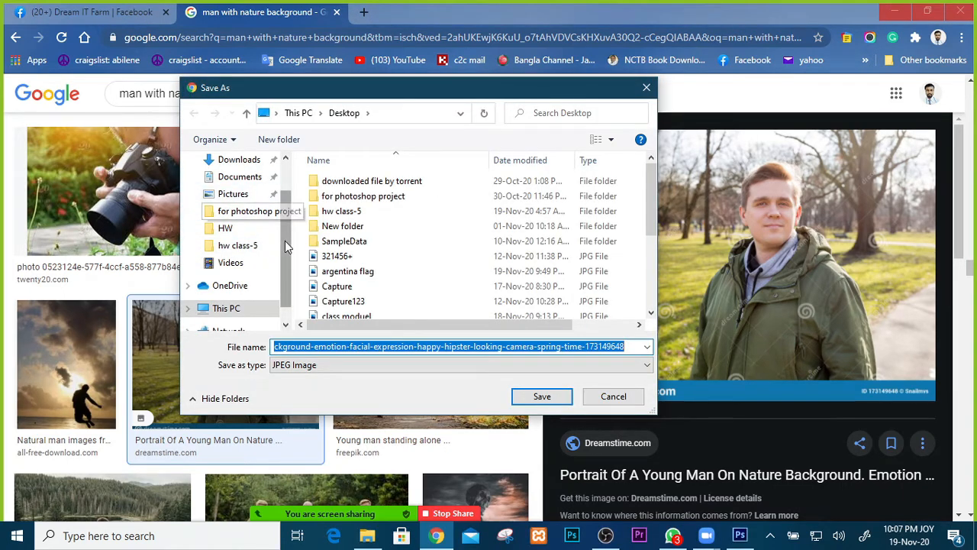
pyautogui.scroll(1, 284, 213)
pyautogui.click(237, 177)
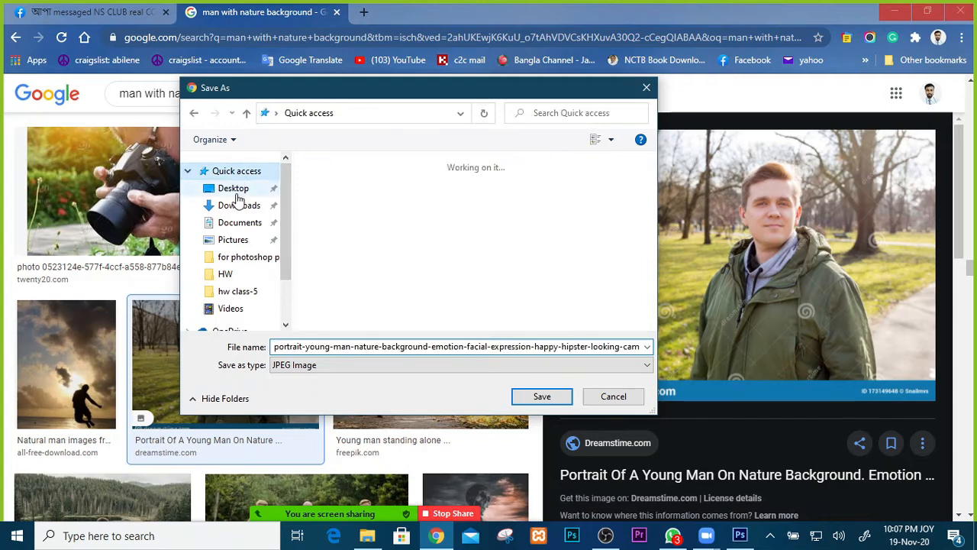
pyautogui.click(229, 188)
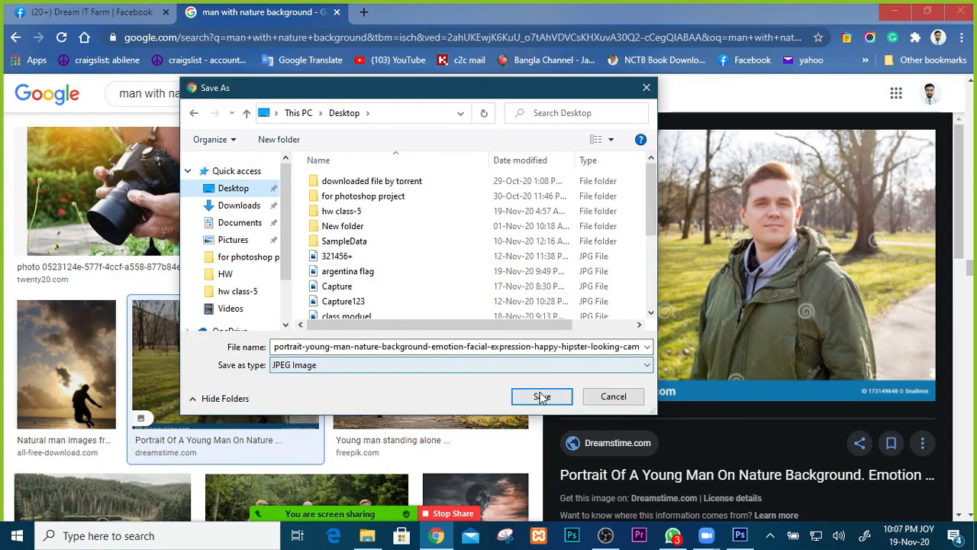
pyautogui.click(541, 395)
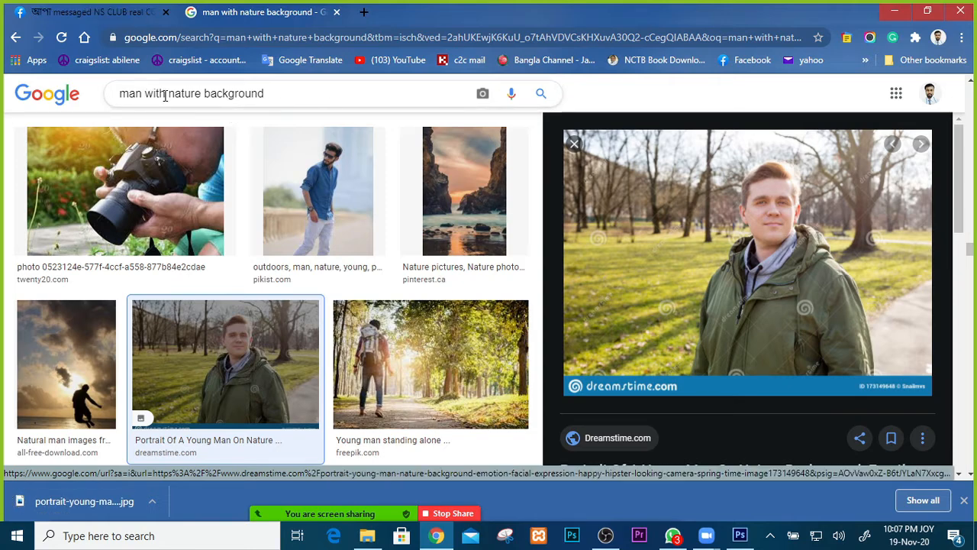
# Shorten the image search to "nature background" and run it.
pyautogui.moveTo(165, 94); pyautogui.dragTo(104, 103)
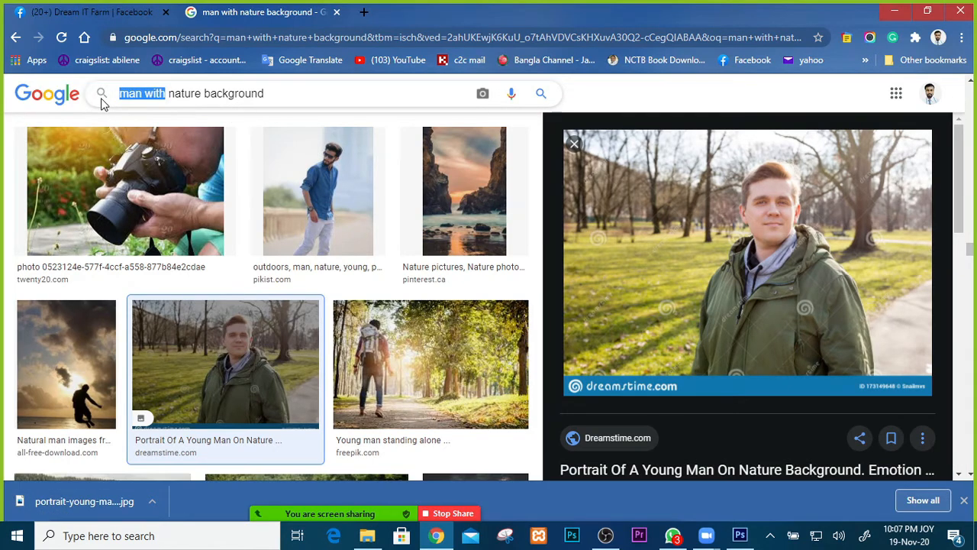
pyautogui.press('BackSpace')
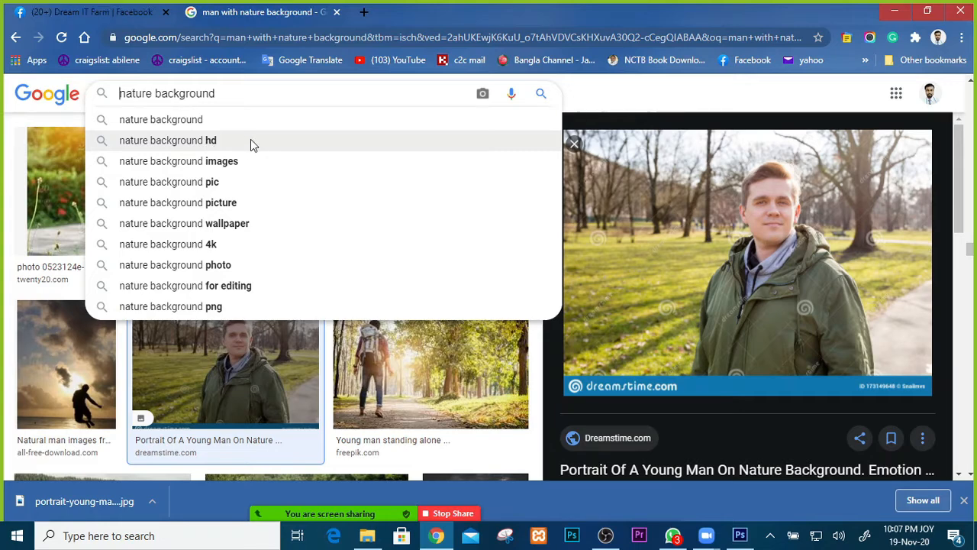
pyautogui.press('Return')
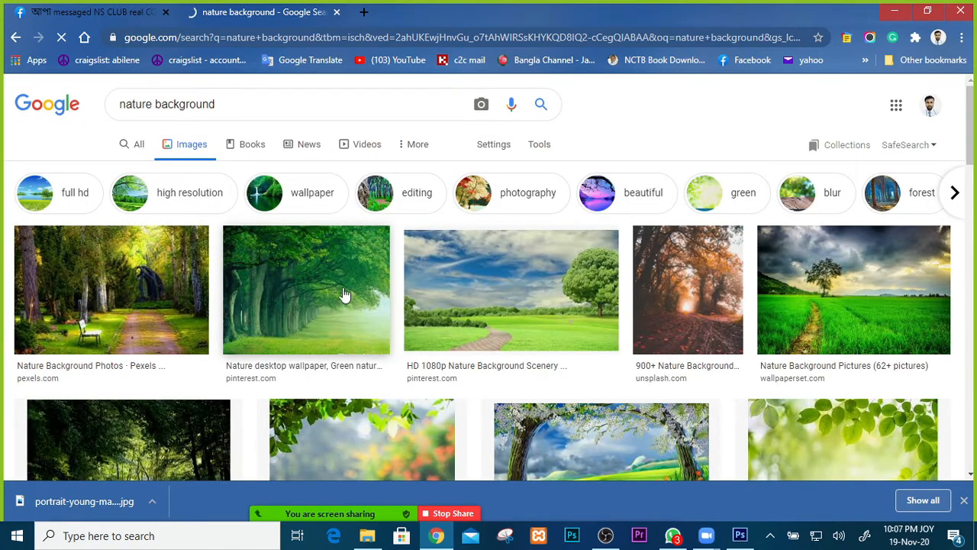
# Save the Pexels photo of the wooded path with a white bench to the Desktop as JPEG pexels-photo-257360, and return to Photoshop.
pyautogui.scroll(-1, 517, 315)
pyautogui.scroll(-1, 517, 315)
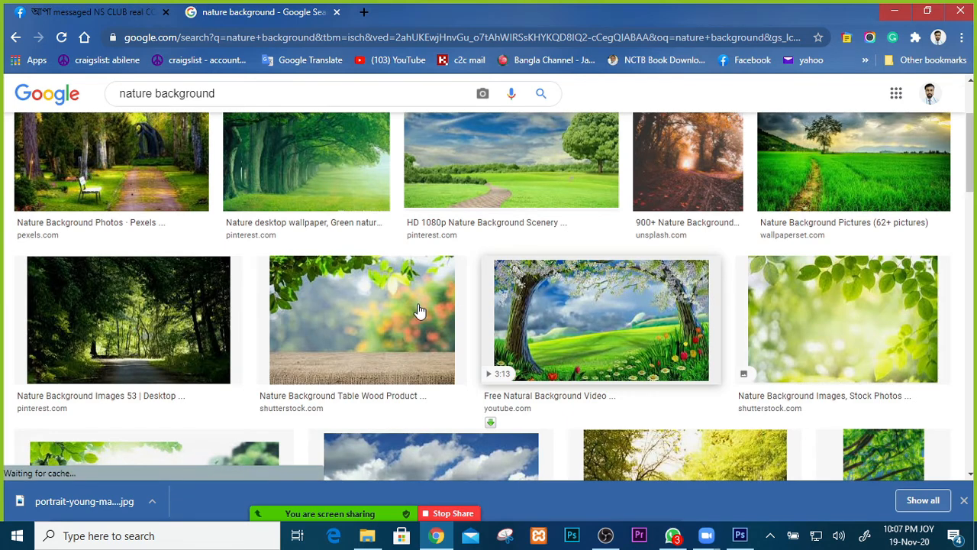
pyautogui.scroll(1, 414, 313)
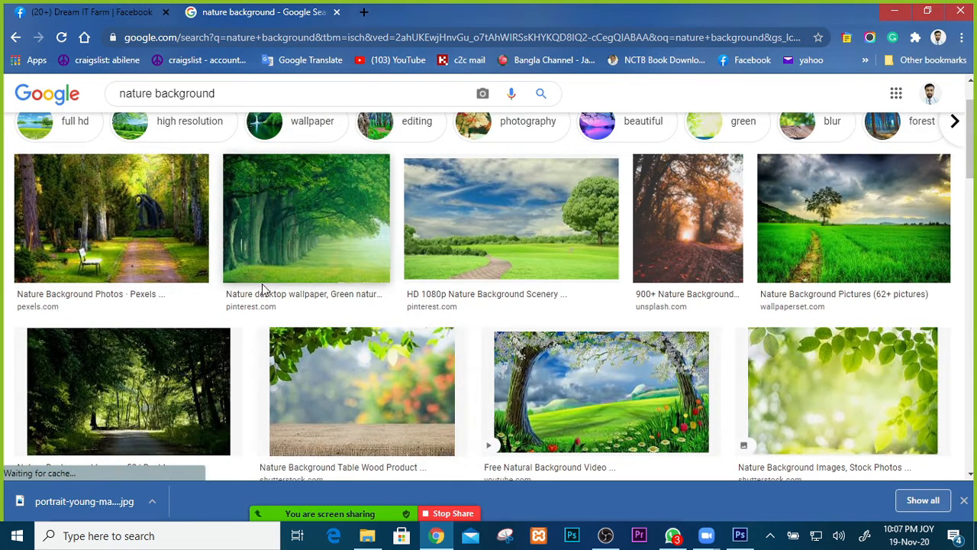
pyautogui.click(152, 237)
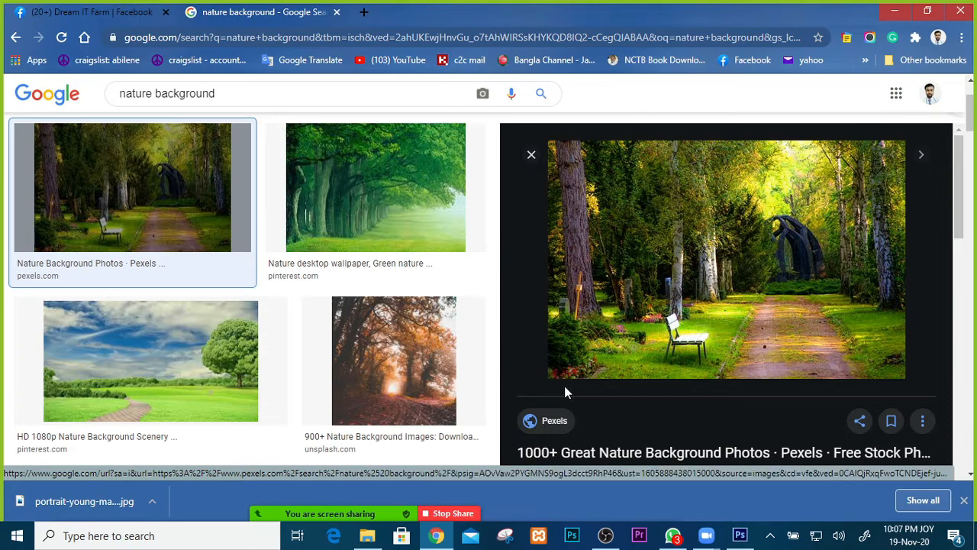
pyautogui.rightClick(739, 264)
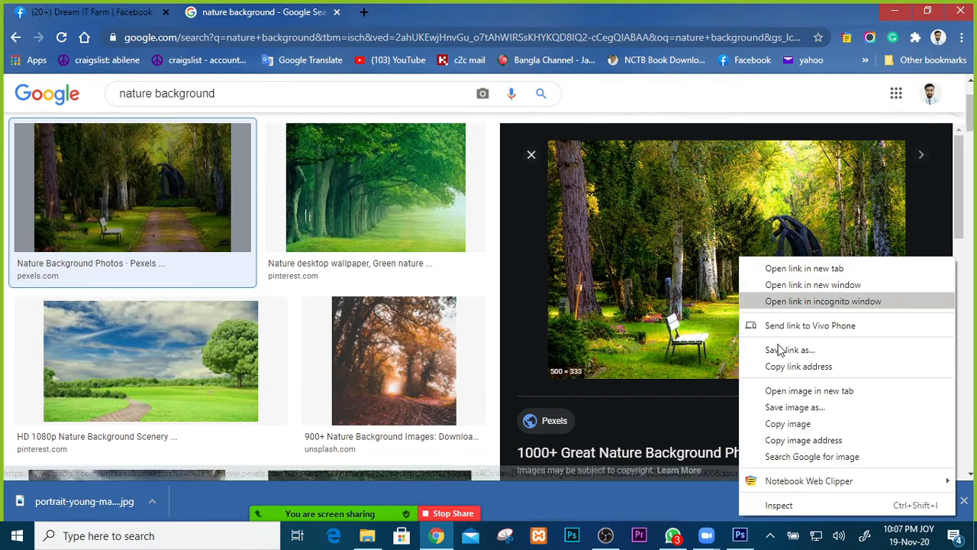
pyautogui.click(782, 408)
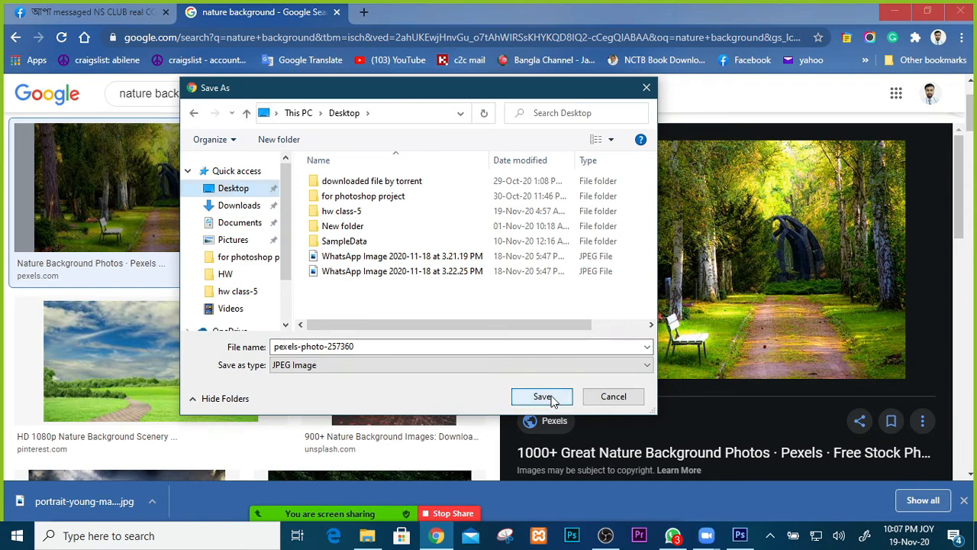
pyautogui.click(543, 396)
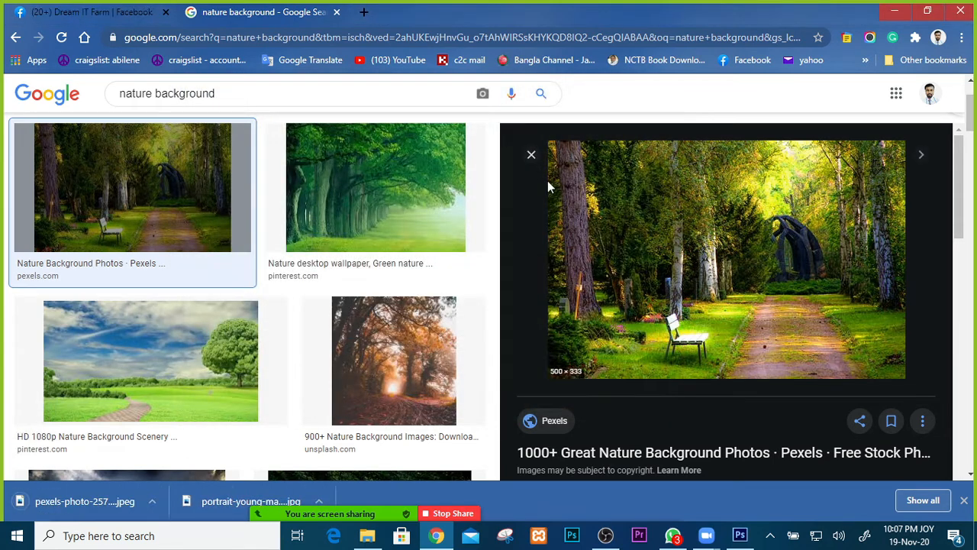
pyautogui.click(895, 12)
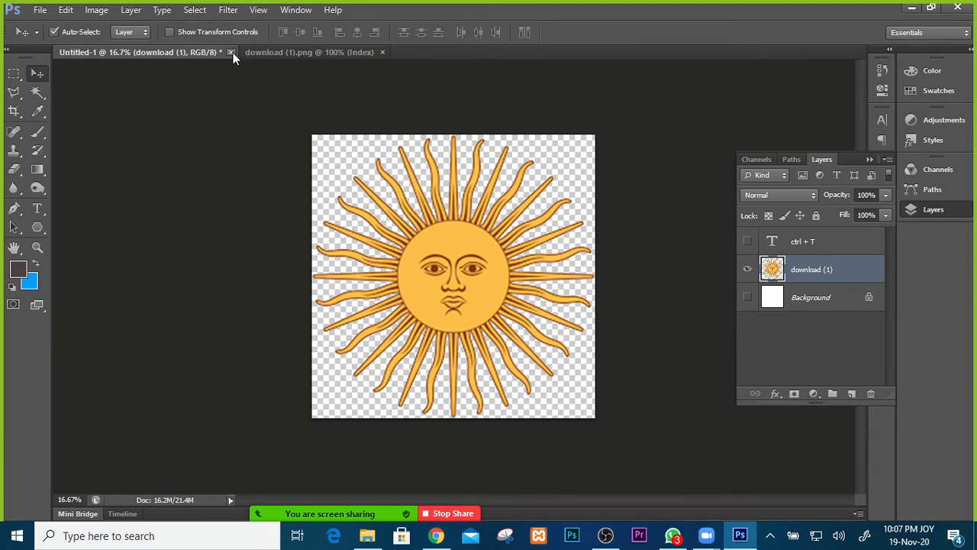
# Close both open documents, Untitled-1 and download (1).png.
pyautogui.click(231, 52)
pyautogui.click(254, 153)
pyautogui.hotkey('ctrl', 'w')
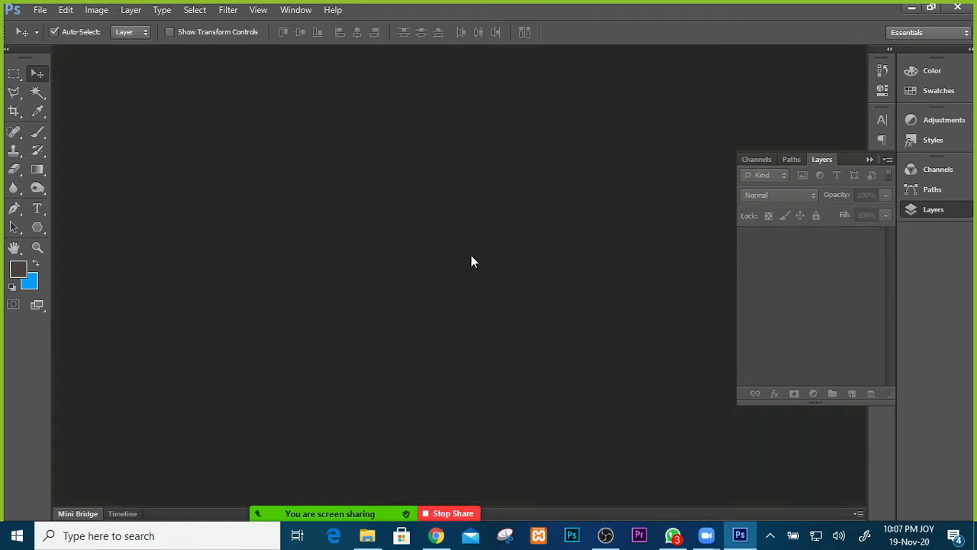
pyautogui.click(40, 11)
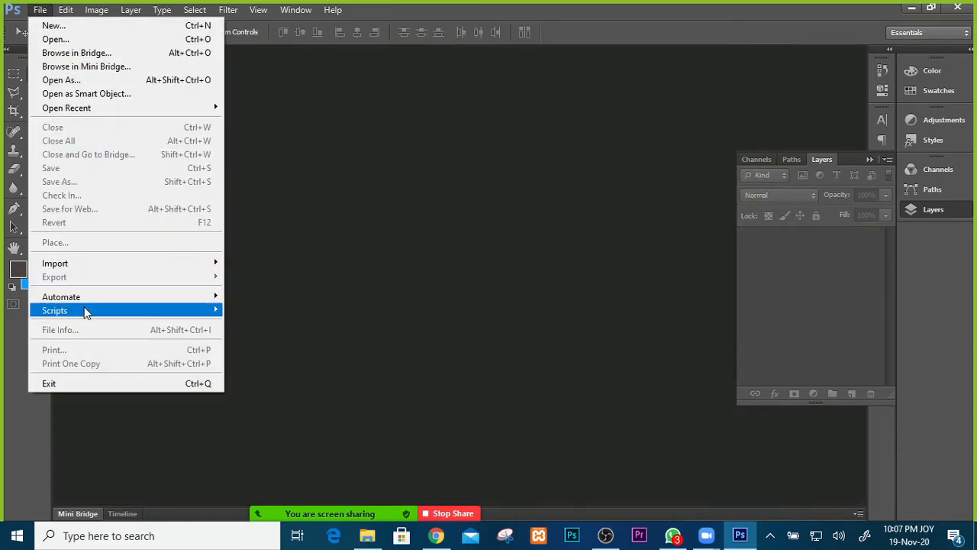
pyautogui.click(405, 155)
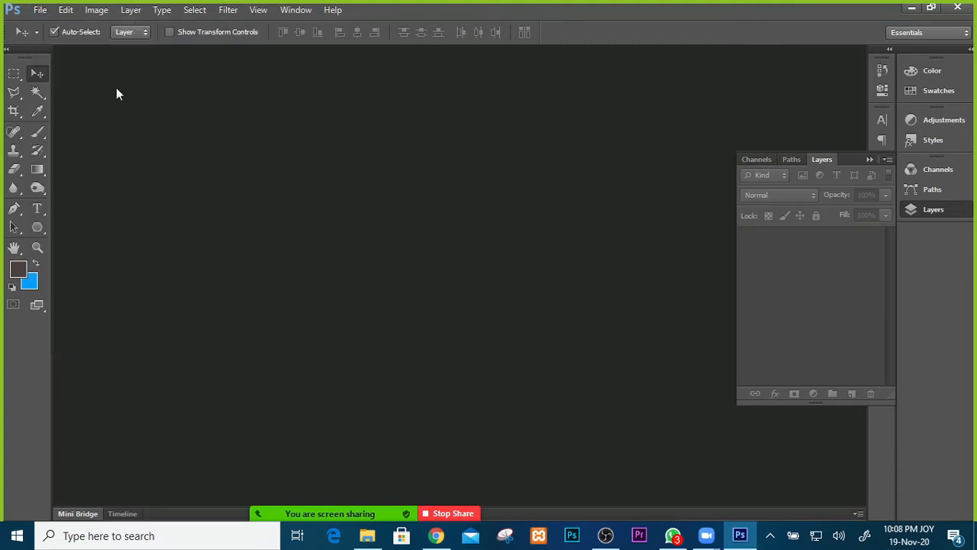
pyautogui.click(40, 10)
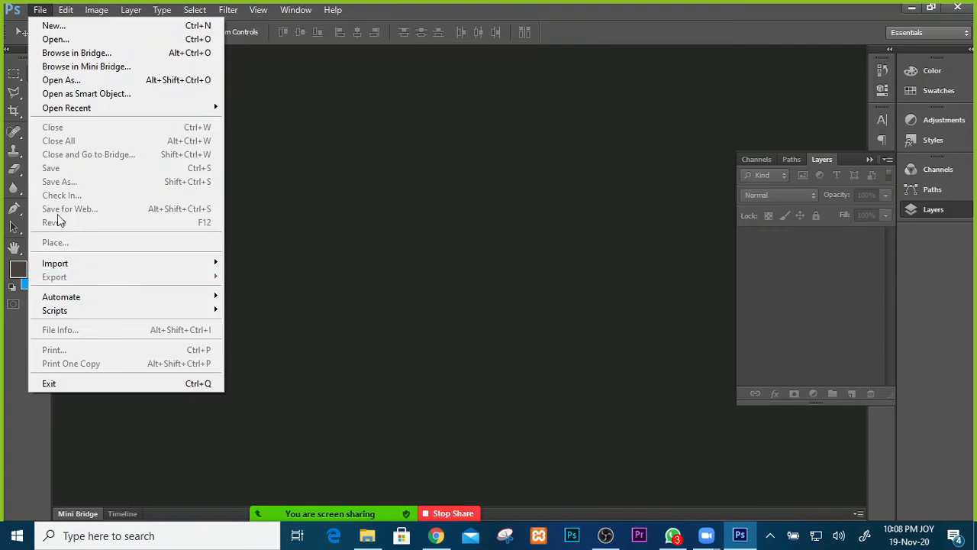
pyautogui.click(67, 42)
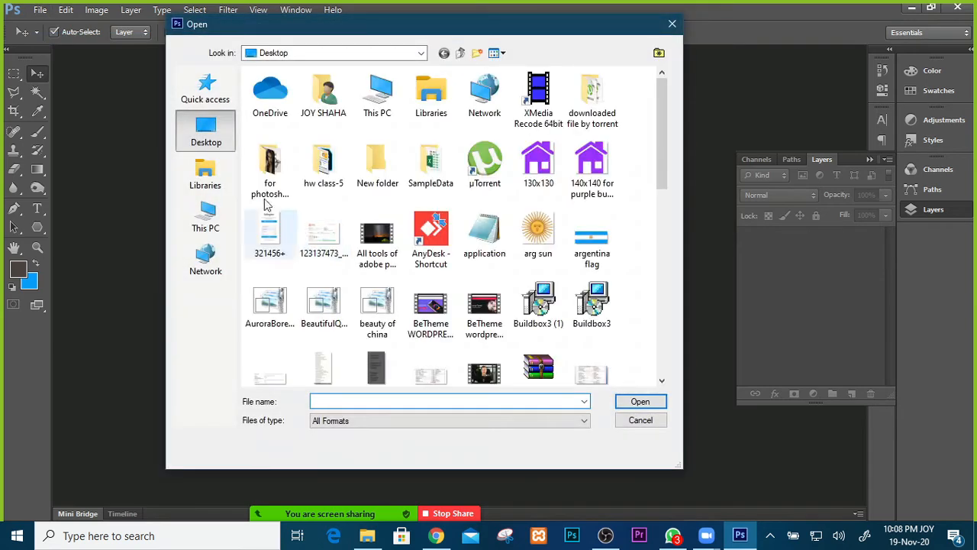
pyautogui.moveTo(665, 161); pyautogui.dragTo(669, 216)
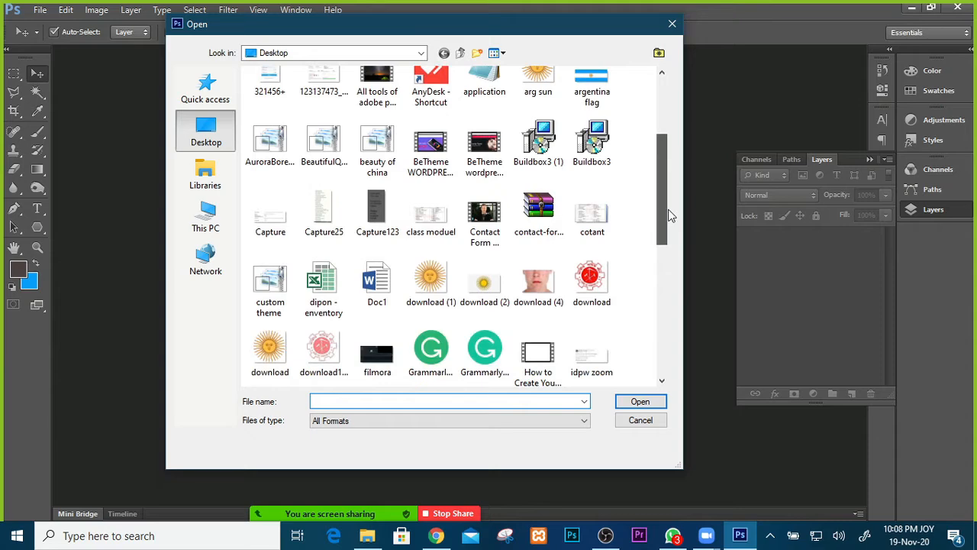
pyautogui.click(671, 23)
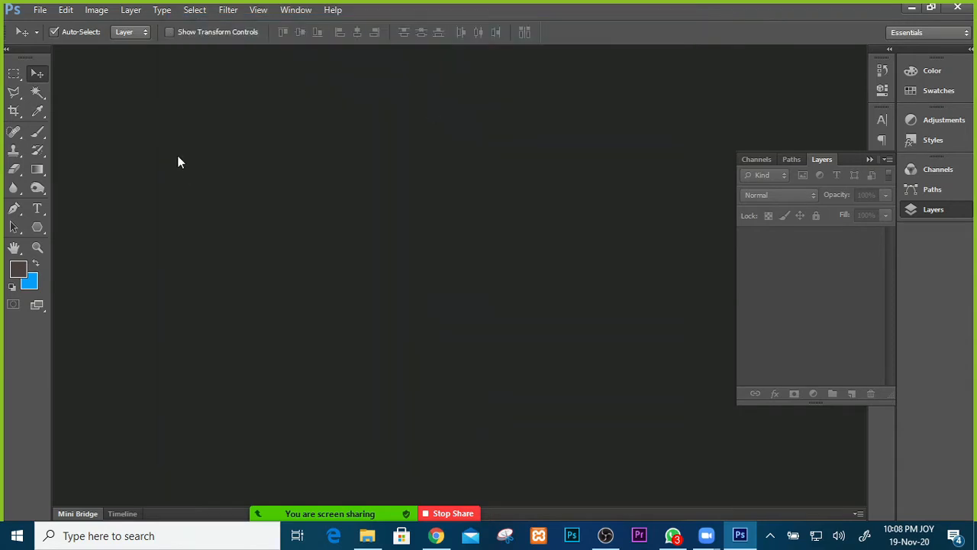
pyautogui.click(39, 11)
pyautogui.click(419, 177)
pyautogui.click(865, 161)
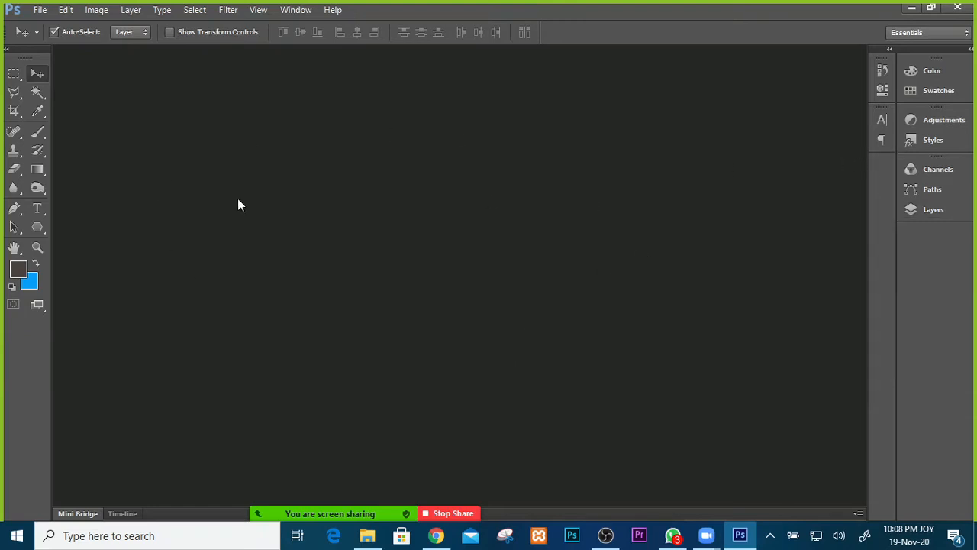
pyautogui.click(39, 10)
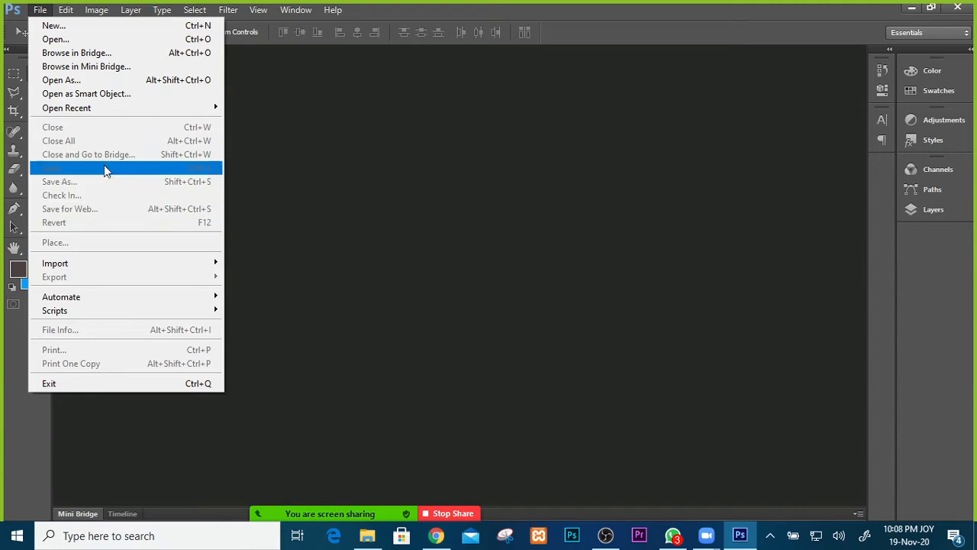
pyautogui.click(70, 42)
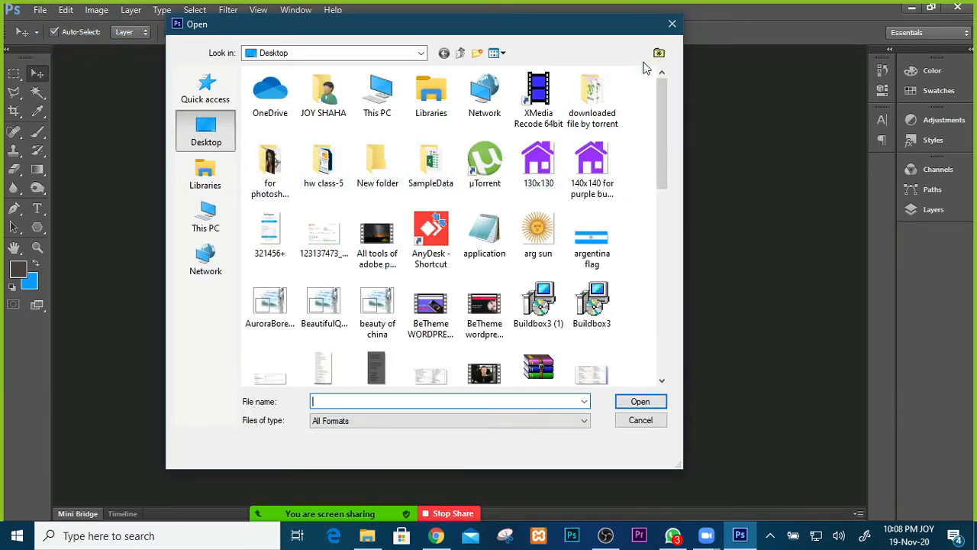
pyautogui.click(670, 25)
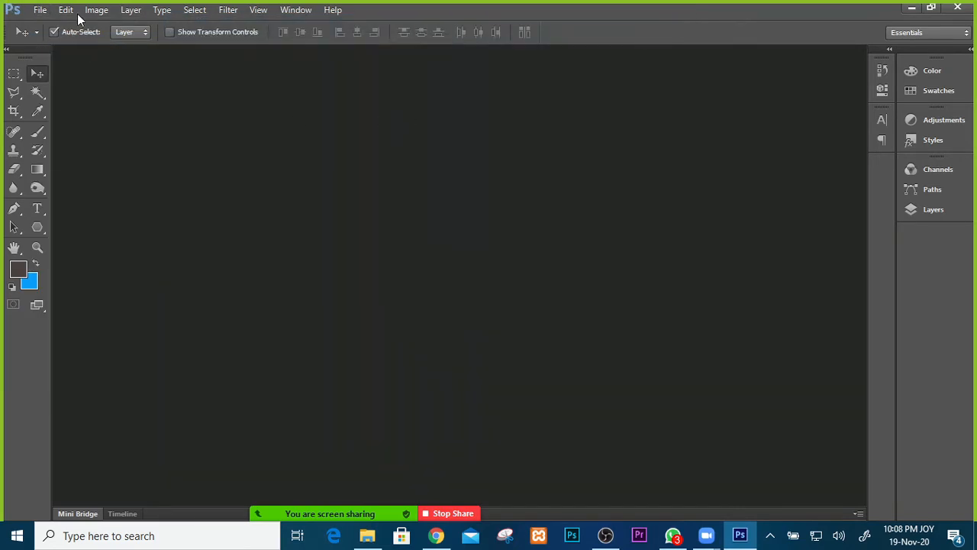
pyautogui.click(40, 9)
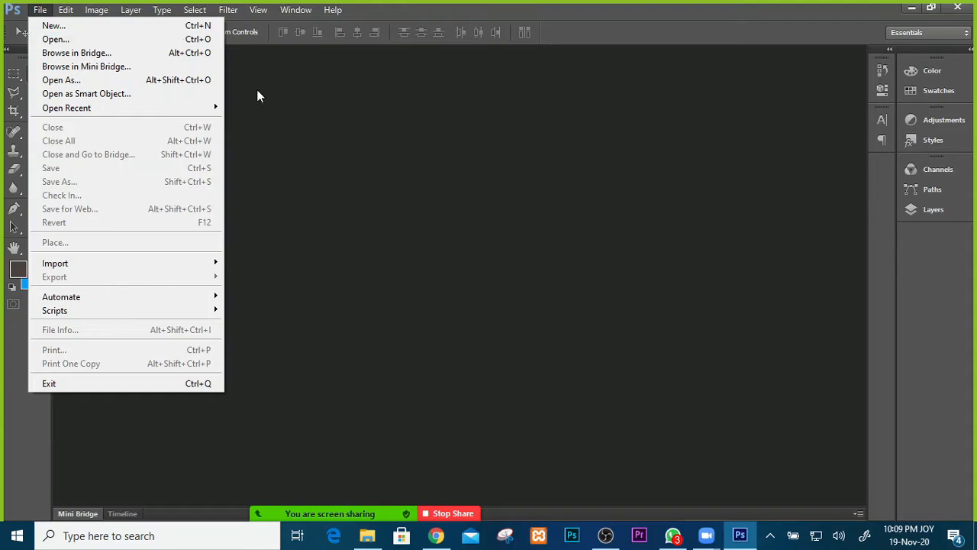
pyautogui.click(345, 145)
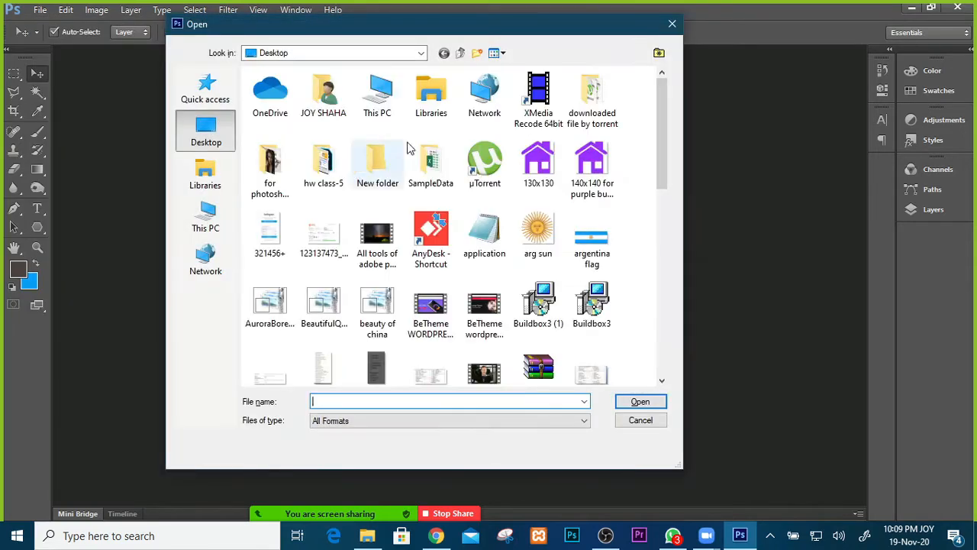
pyautogui.click(671, 25)
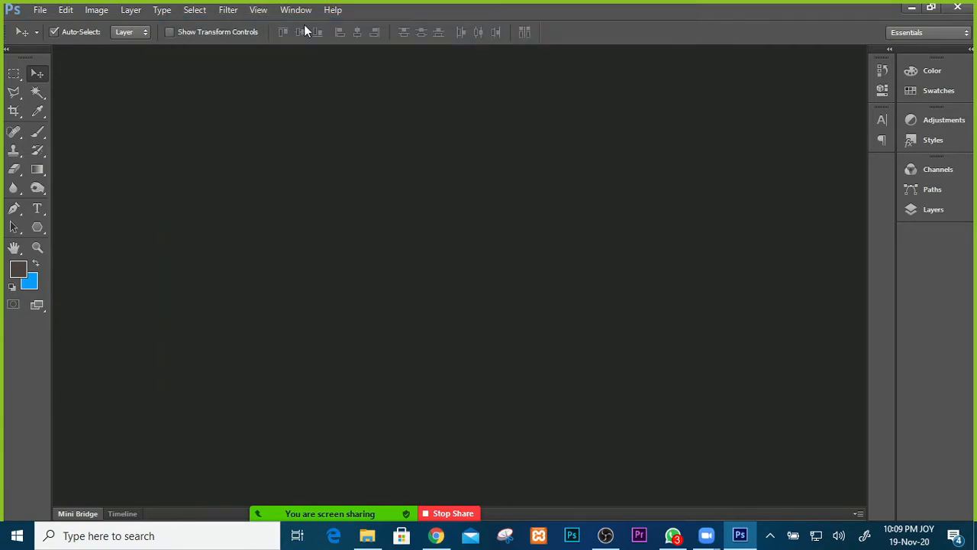
pyautogui.click(40, 10)
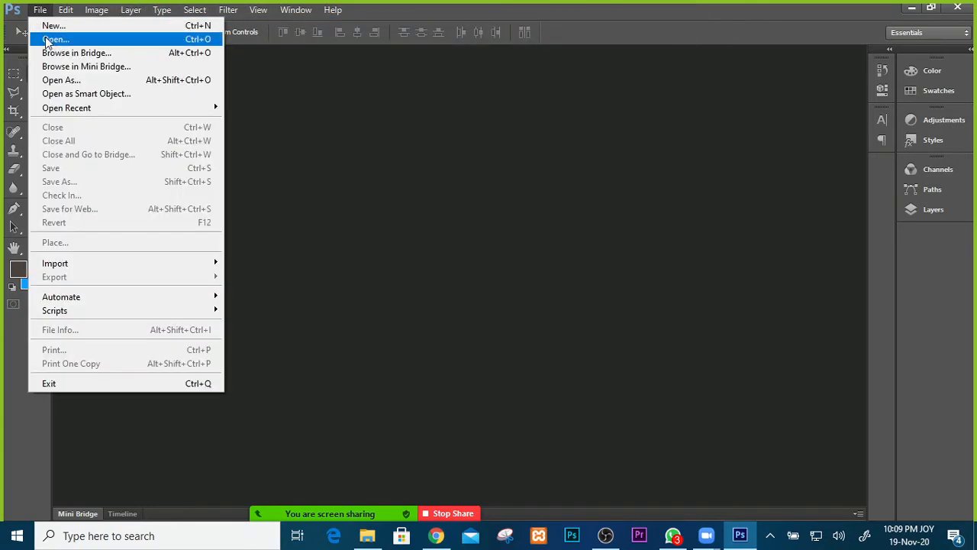
pyautogui.click(338, 148)
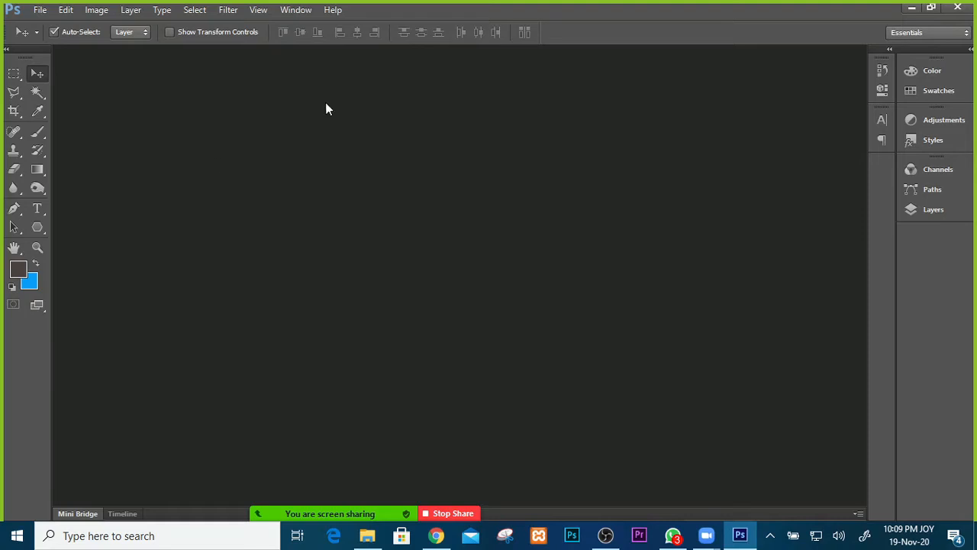
pyautogui.doubleClick(372, 203)
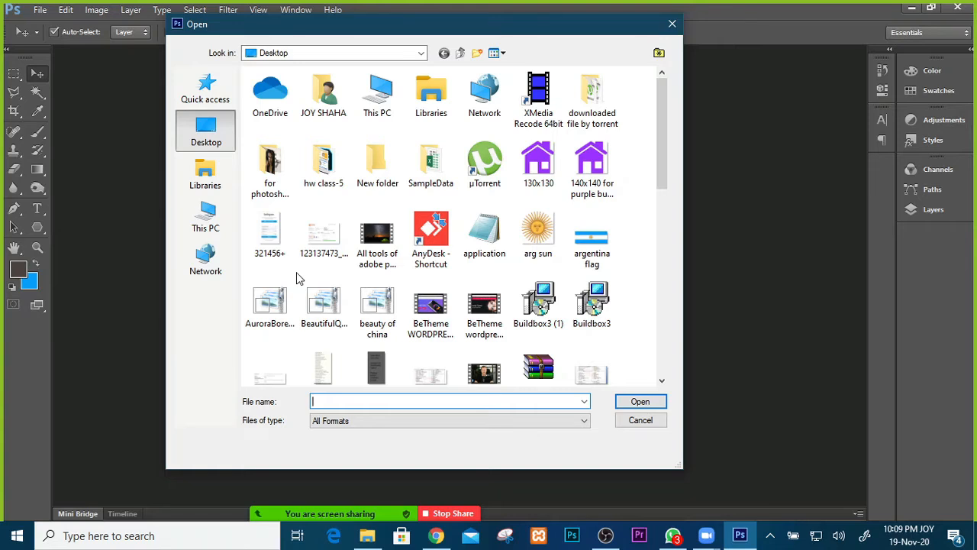
pyautogui.click(672, 24)
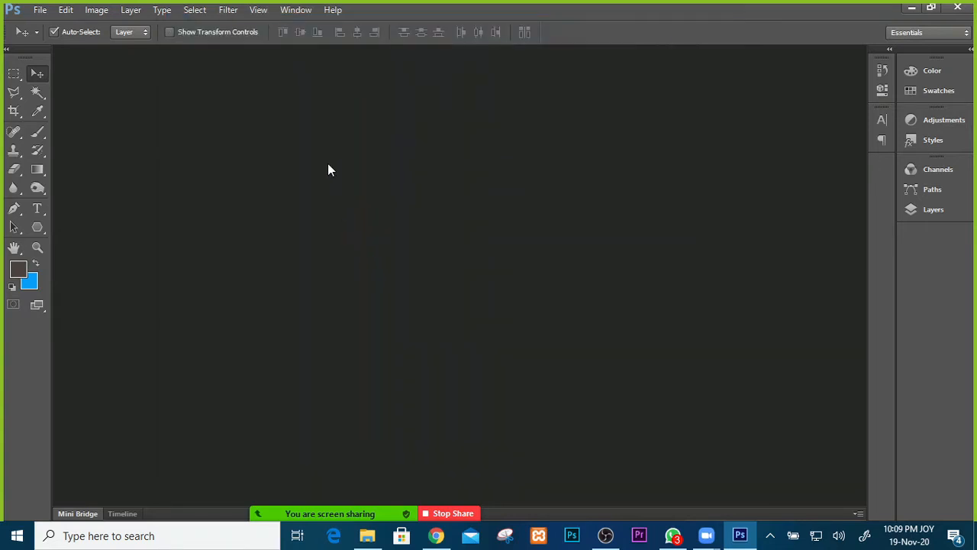
# Open pexels-photo-257360 and the portrait of the young man in the green jacket together from the Desktop.
pyautogui.doubleClick(409, 213)
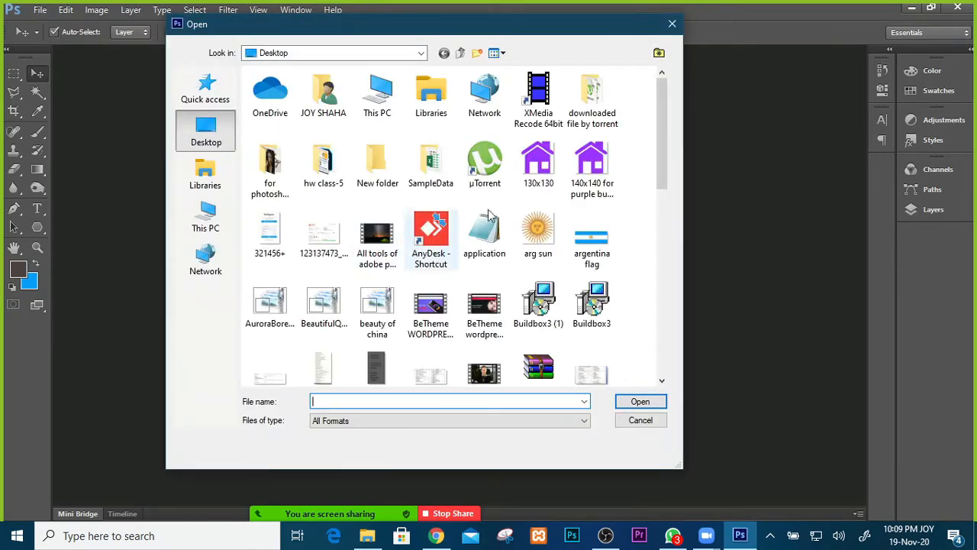
pyautogui.moveTo(661, 145); pyautogui.dragTo(631, 317)
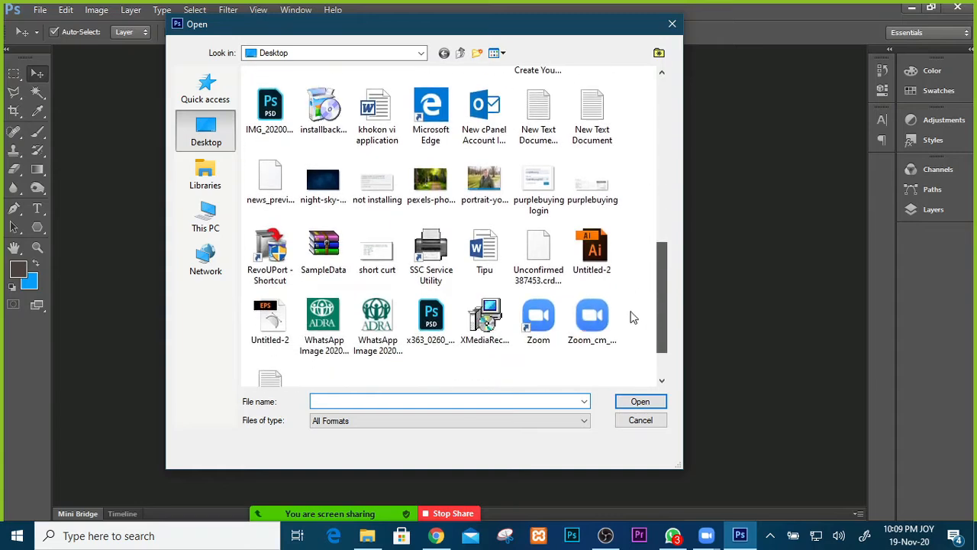
pyautogui.click(437, 183)
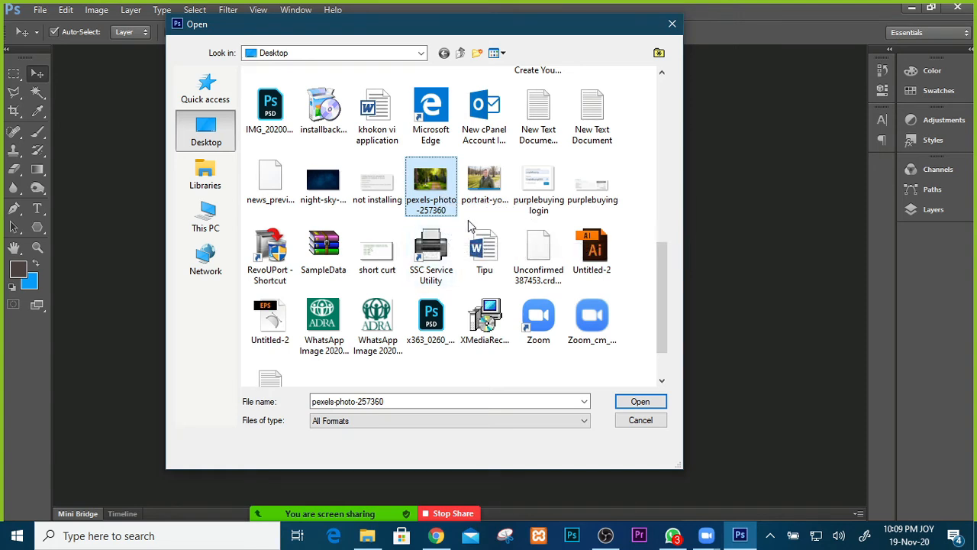
pyautogui.click(492, 183)
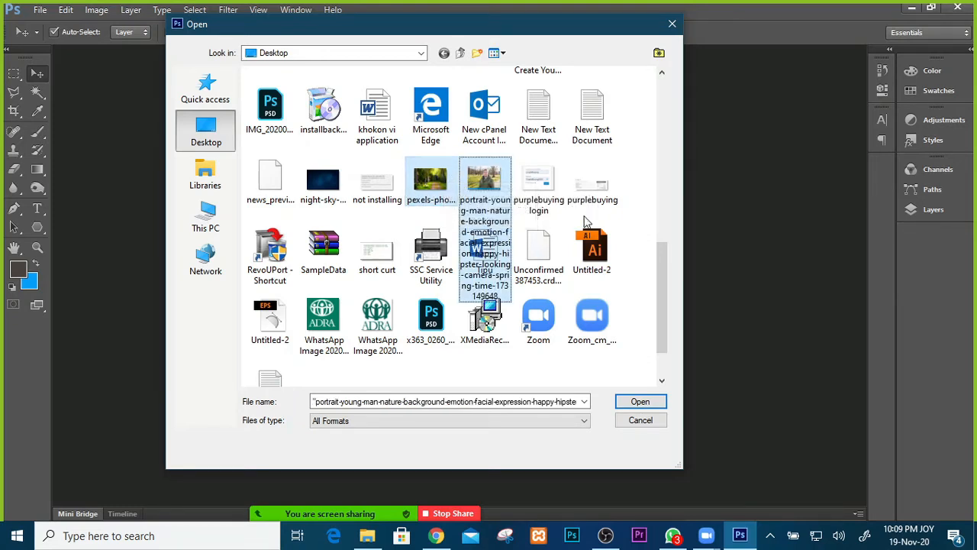
pyautogui.click(638, 402)
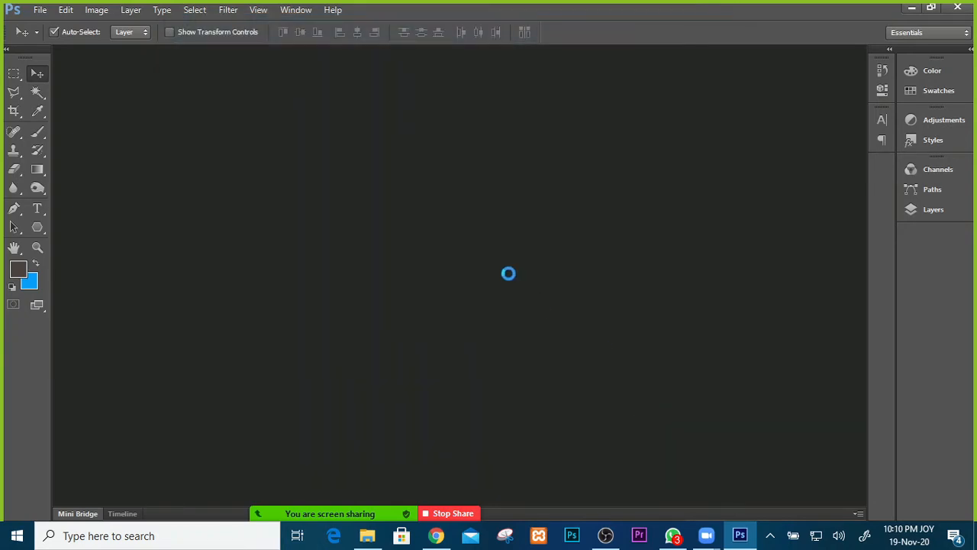
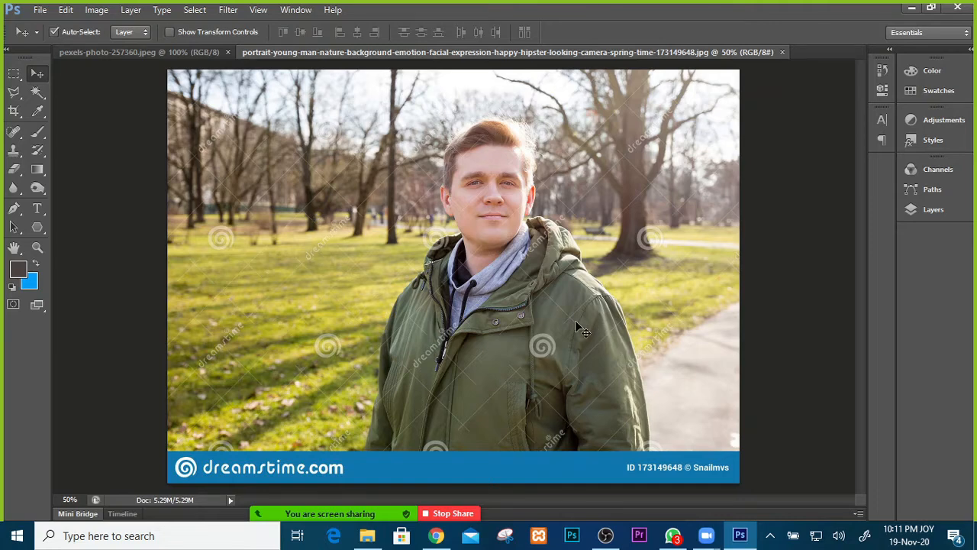
# Examine the man's face, hood and jacket edges in the portrait at 100% magnification.
pyautogui.hotkey('ctrl', '+')
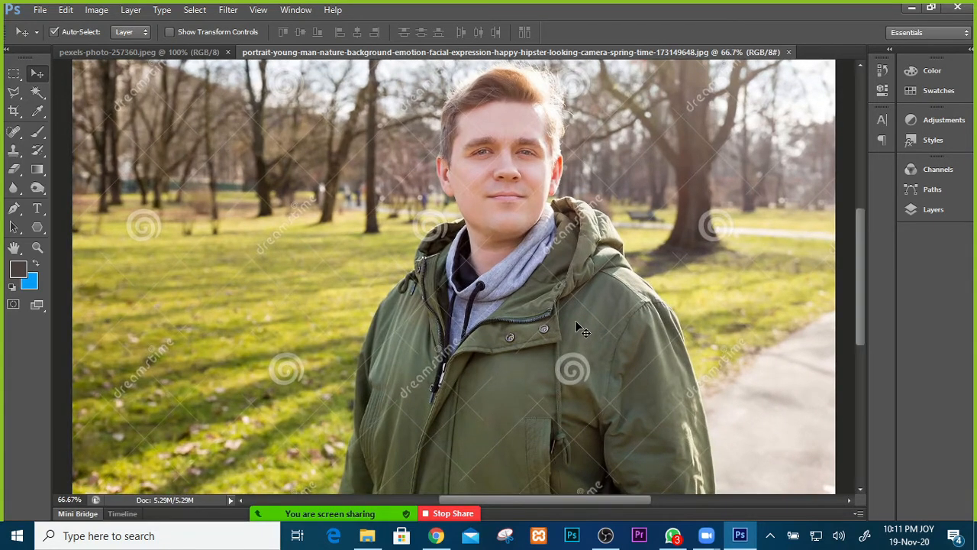
pyautogui.hotkey('ctrl', '+')
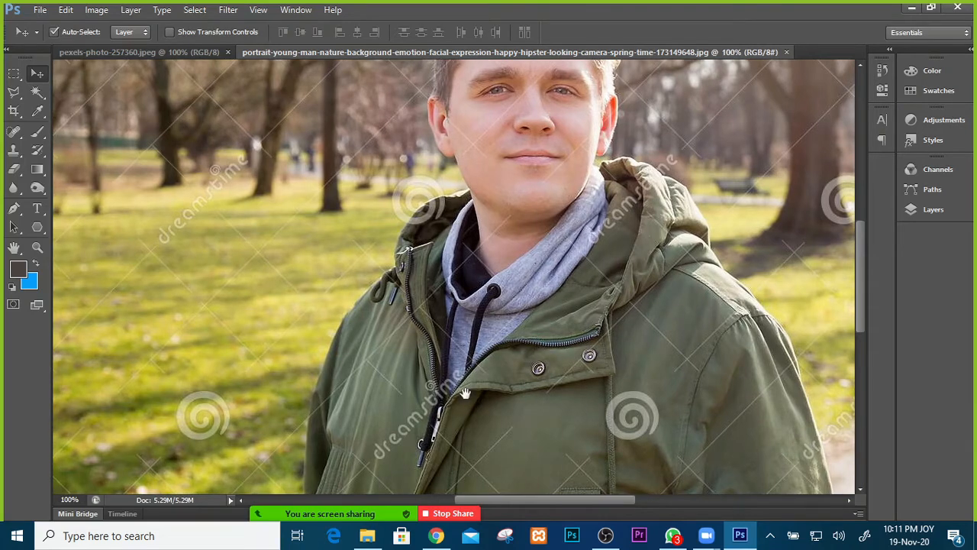
pyautogui.moveTo(523, 426); pyautogui.dragTo(431, 248)
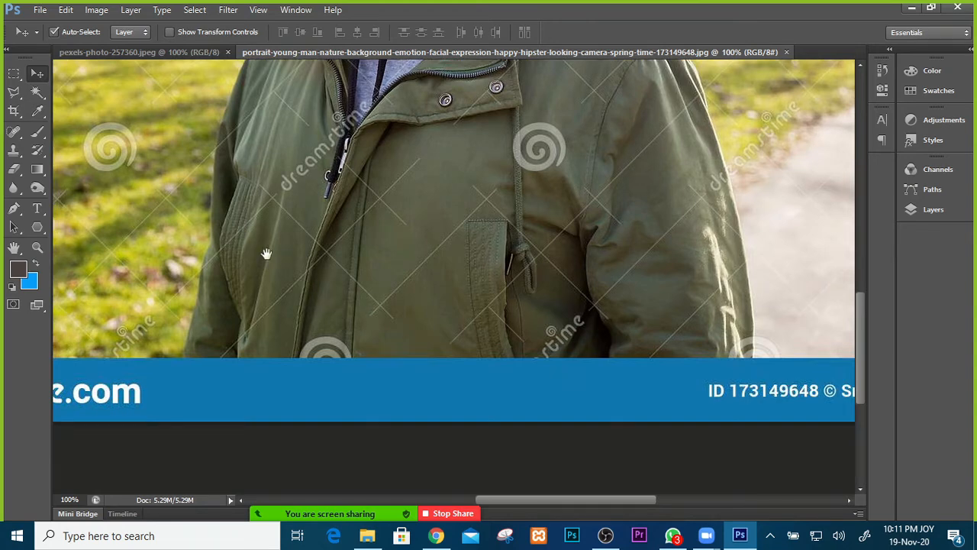
pyautogui.moveTo(264, 257); pyautogui.dragTo(407, 296)
pyautogui.moveTo(494, 326); pyautogui.dragTo(399, 373)
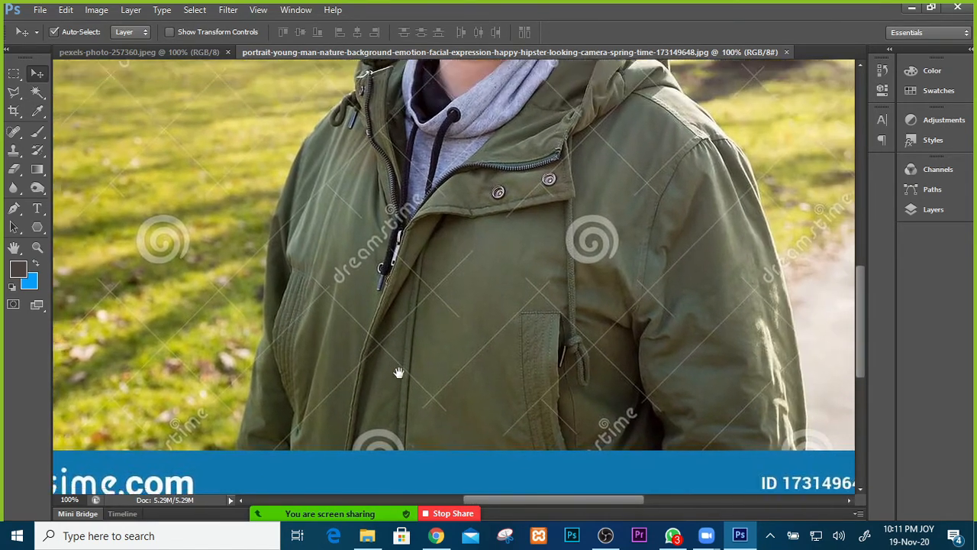
pyautogui.moveTo(532, 290); pyautogui.dragTo(405, 371)
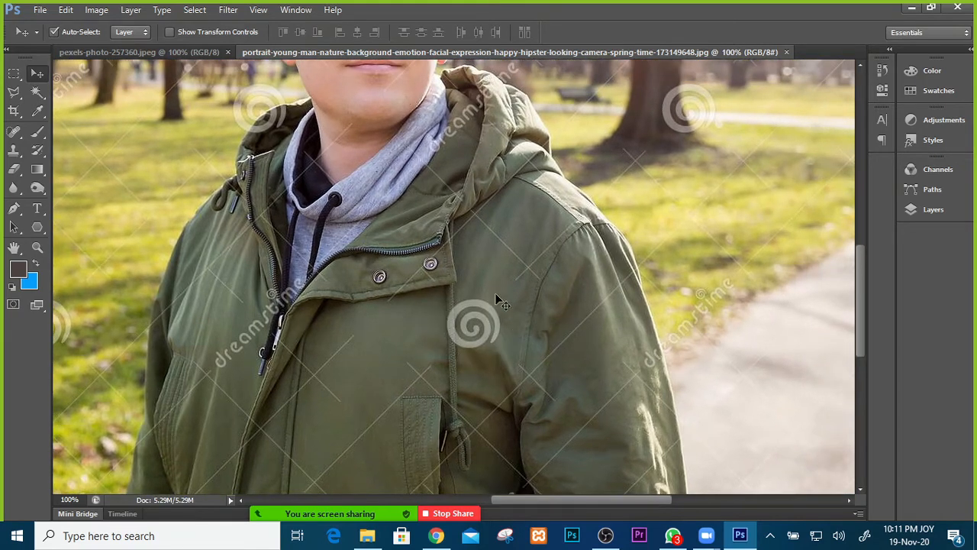
pyautogui.moveTo(439, 259); pyautogui.dragTo(527, 363)
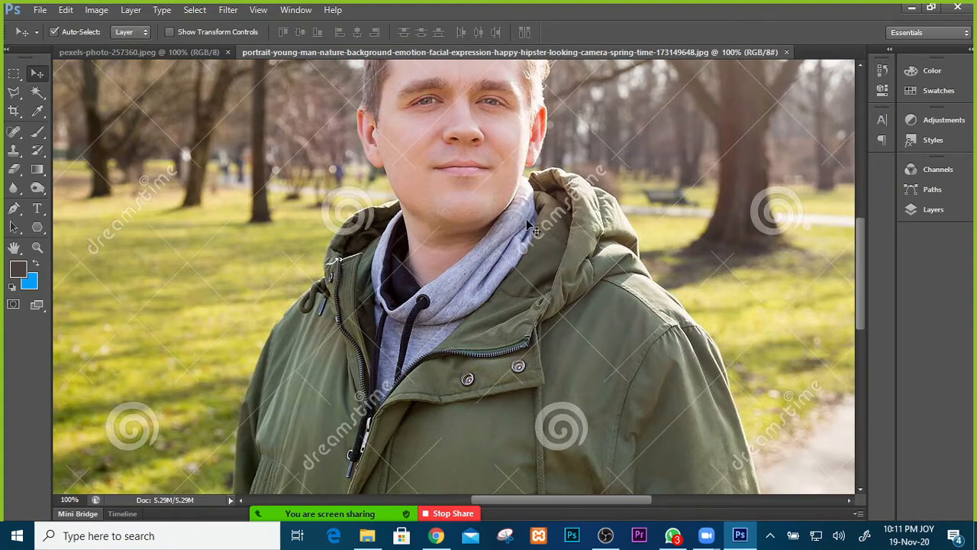
pyautogui.scroll(-5, 445, 353)
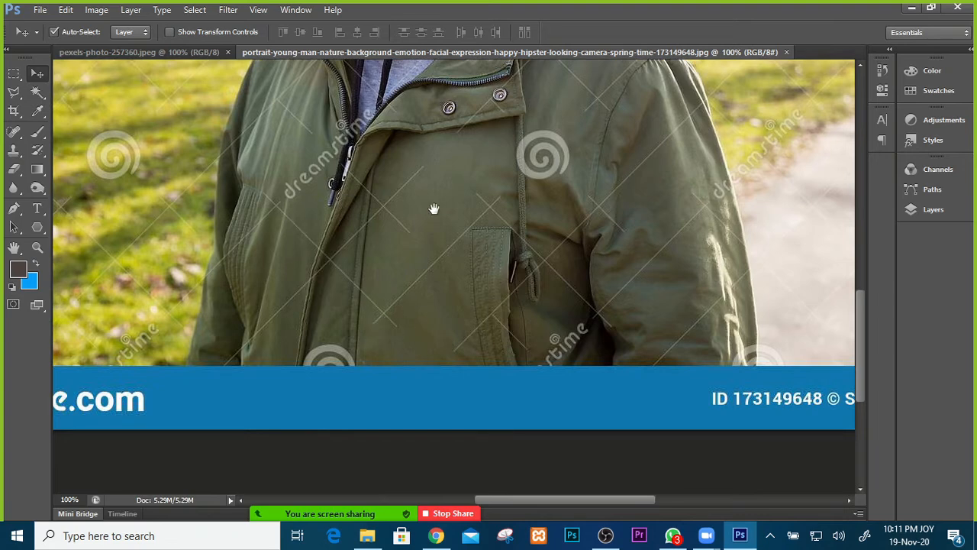
pyautogui.moveTo(407, 229); pyautogui.dragTo(327, 295)
pyautogui.moveTo(538, 147); pyautogui.dragTo(511, 248)
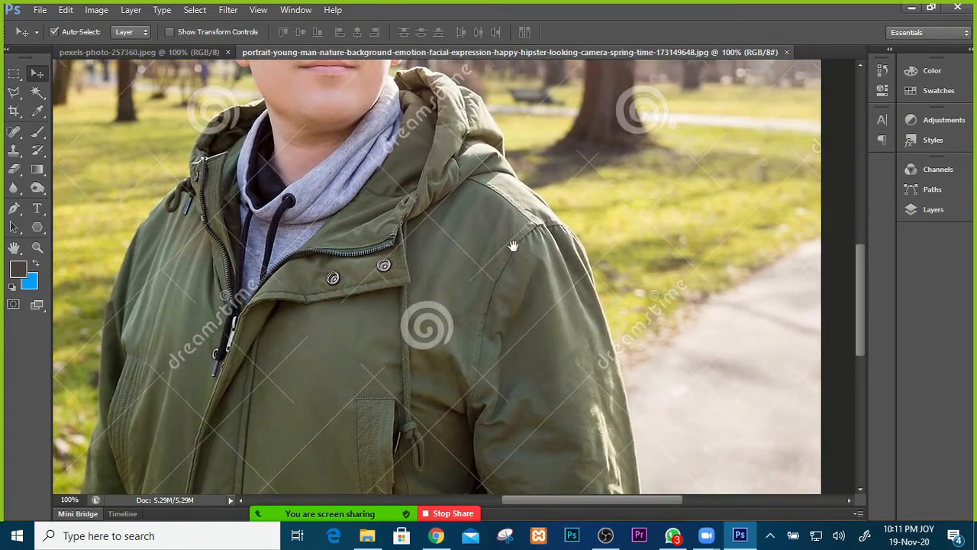
# Show the portrait's layers and switch from the Polygonal Lasso to the regular Lasso Tool.
pyautogui.click(927, 210)
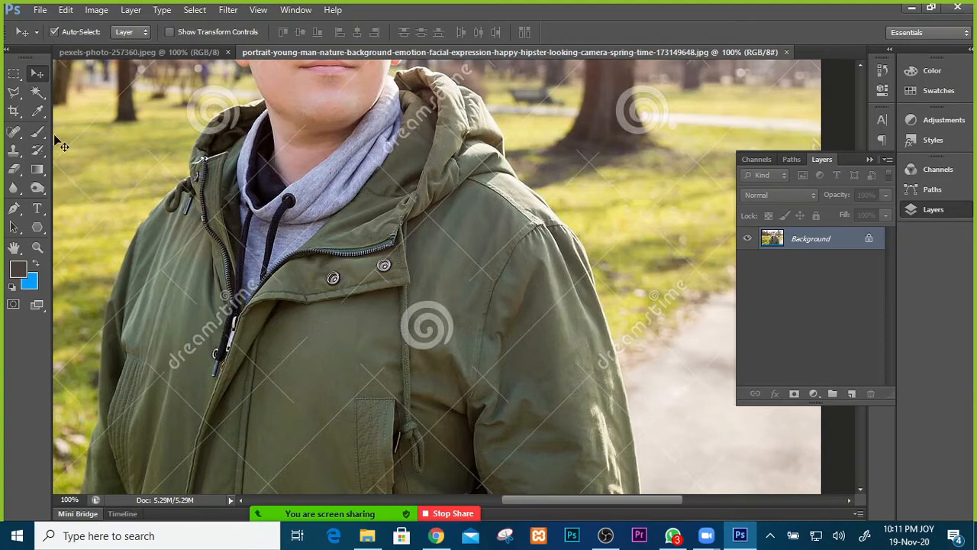
pyautogui.click(16, 93)
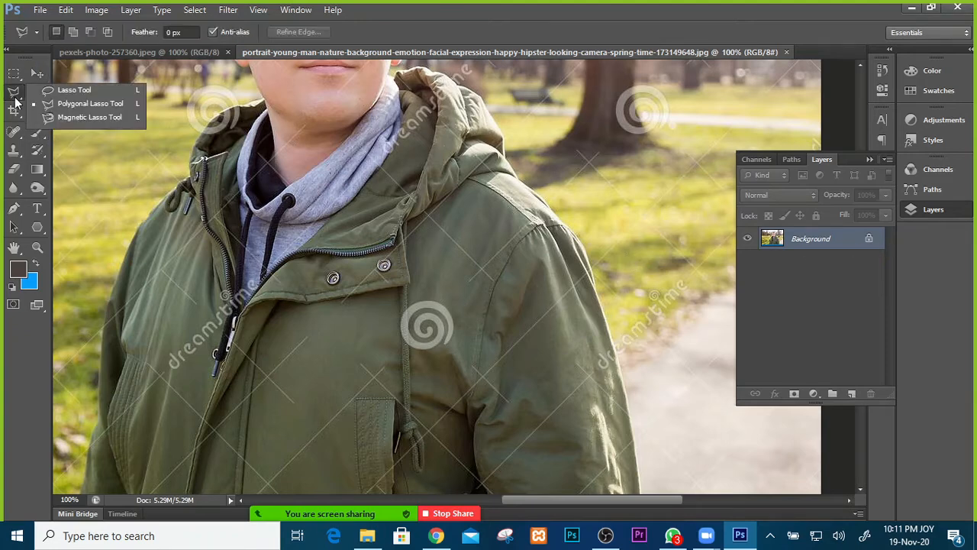
pyautogui.click(71, 93)
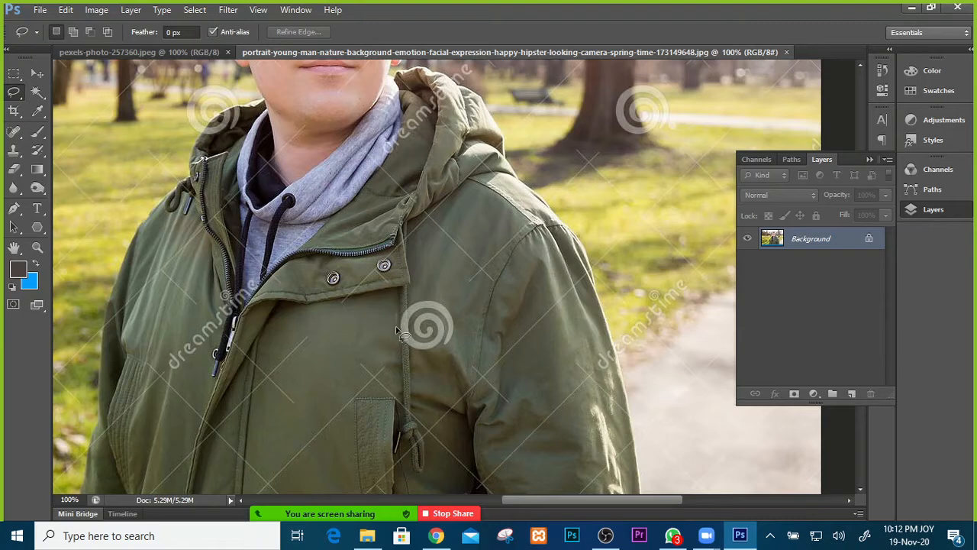
# Lasso the spiral mark on the jacket's chest and try a Content-Aware fill in Screen mode at 100% opacity.
pyautogui.moveTo(444, 364)
pyautogui.mouseDown()
pyautogui.moveTo(465, 332)
pyautogui.moveTo(461, 313)
pyautogui.moveTo(420, 292)
pyautogui.moveTo(397, 320)
pyautogui.mouseUp()
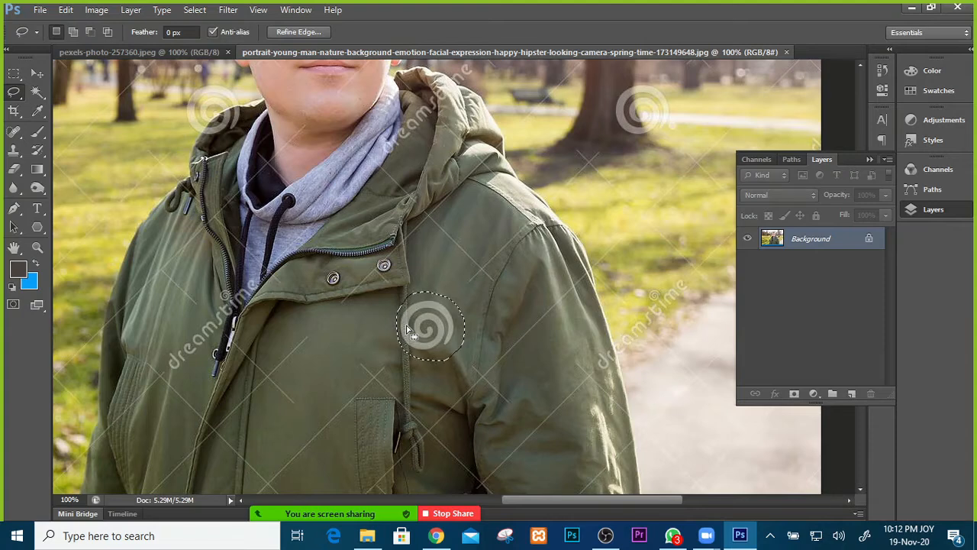
pyautogui.rightClick(407, 330)
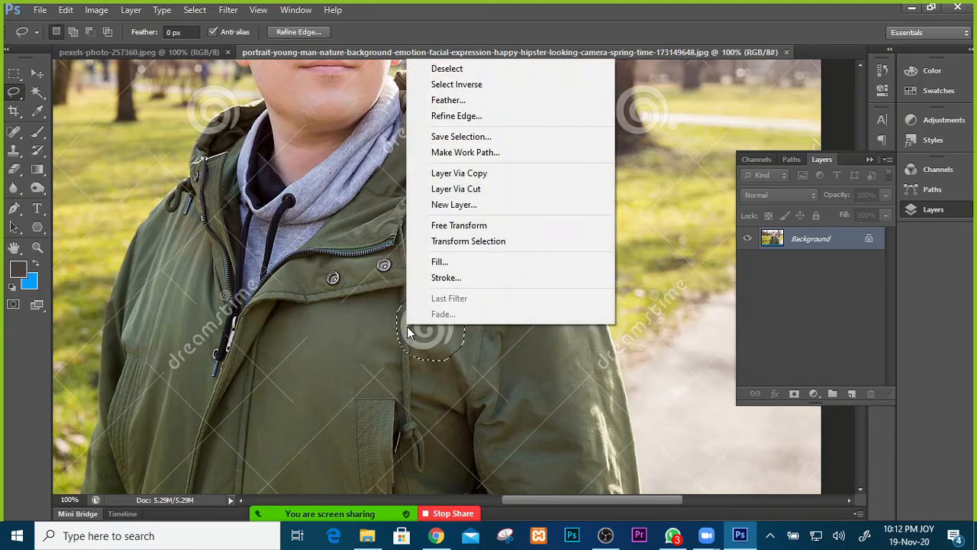
pyautogui.click(458, 267)
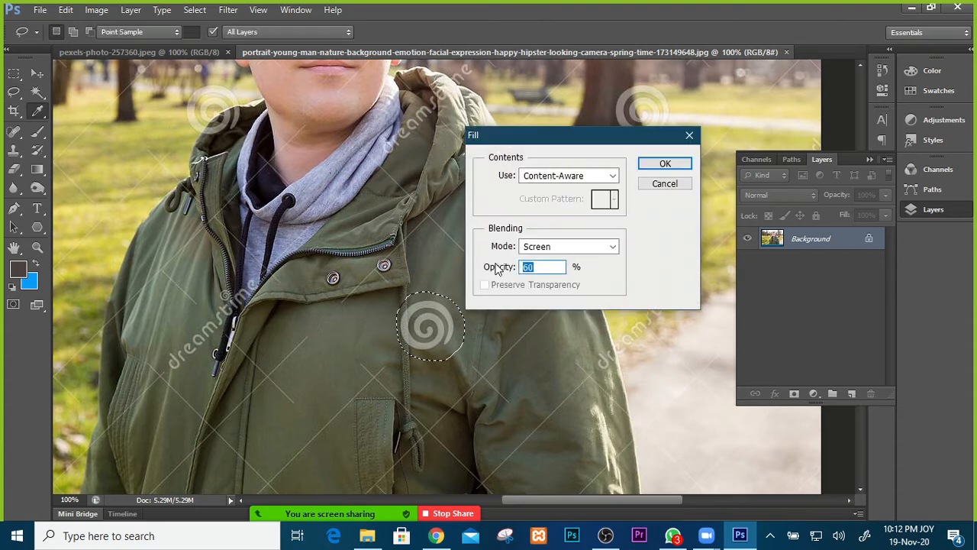
pyautogui.moveTo(553, 139); pyautogui.dragTo(576, 109)
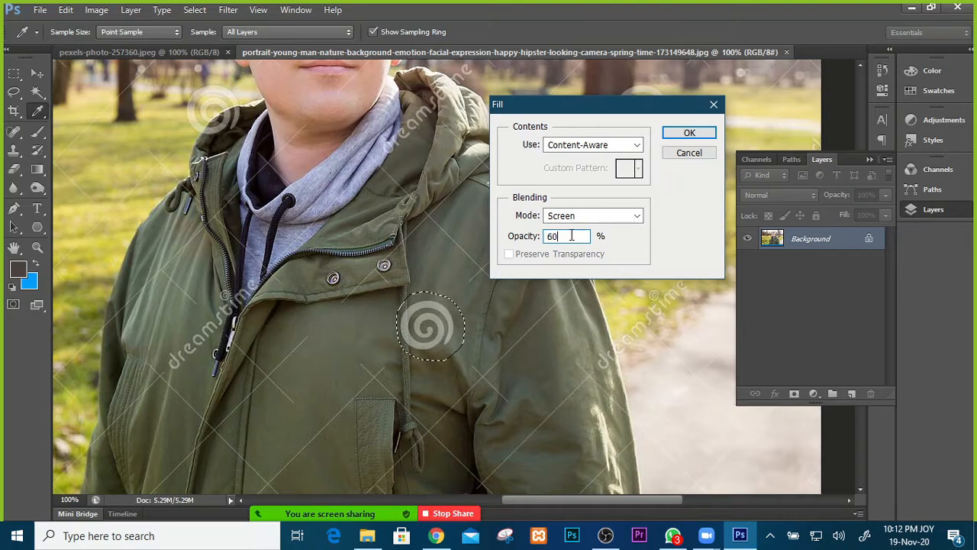
pyautogui.write('100')
pyautogui.click(594, 146)
pyautogui.click(571, 206)
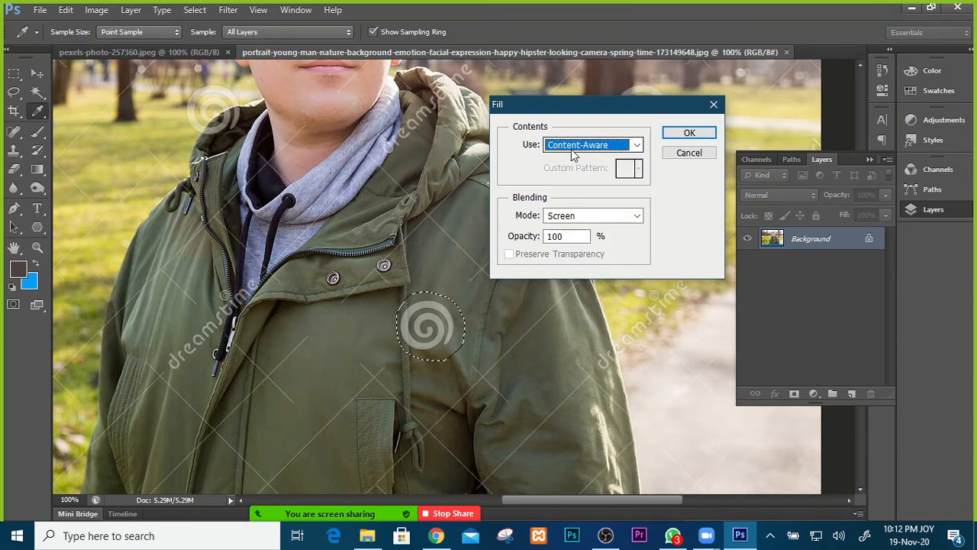
pyautogui.click(681, 136)
pyautogui.press('l')
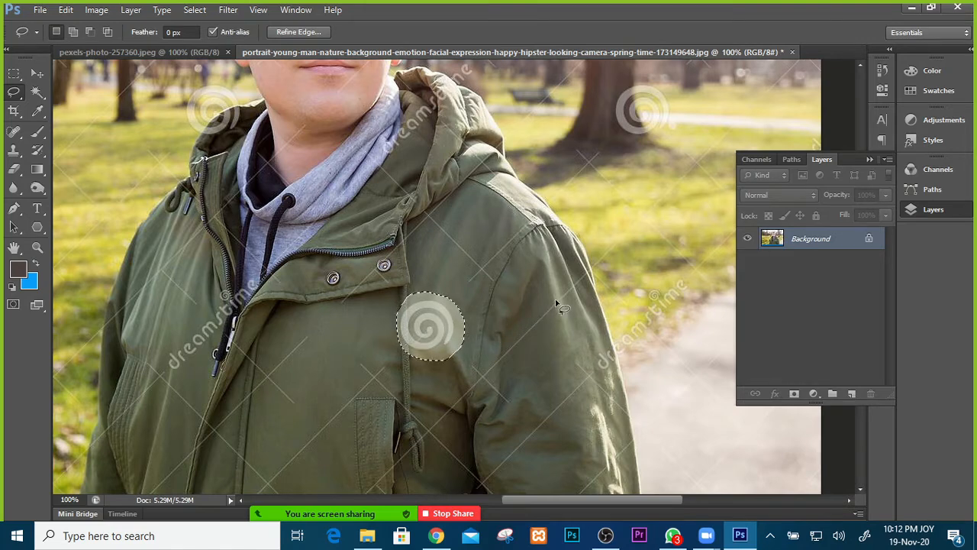
pyautogui.hotkey('ctrl', 's')
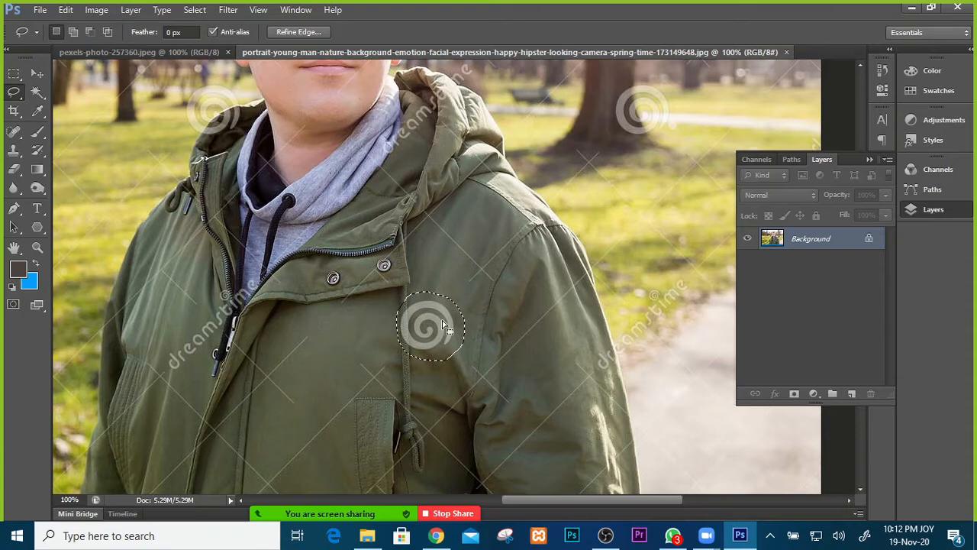
# Try a Content-Aware fill in Screen mode at 60% opacity on the lassoed spiral, and undo it.
pyautogui.rightClick(442, 322)
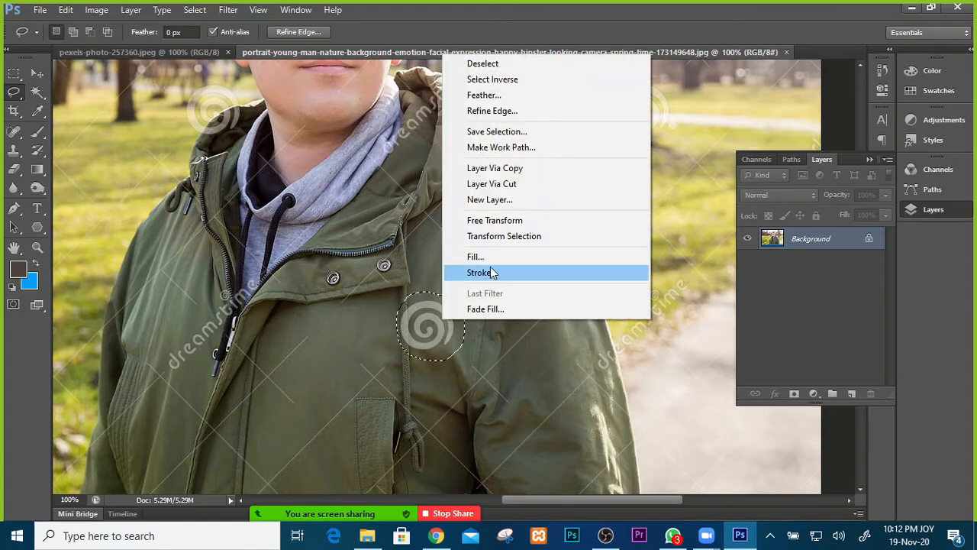
pyautogui.click(489, 258)
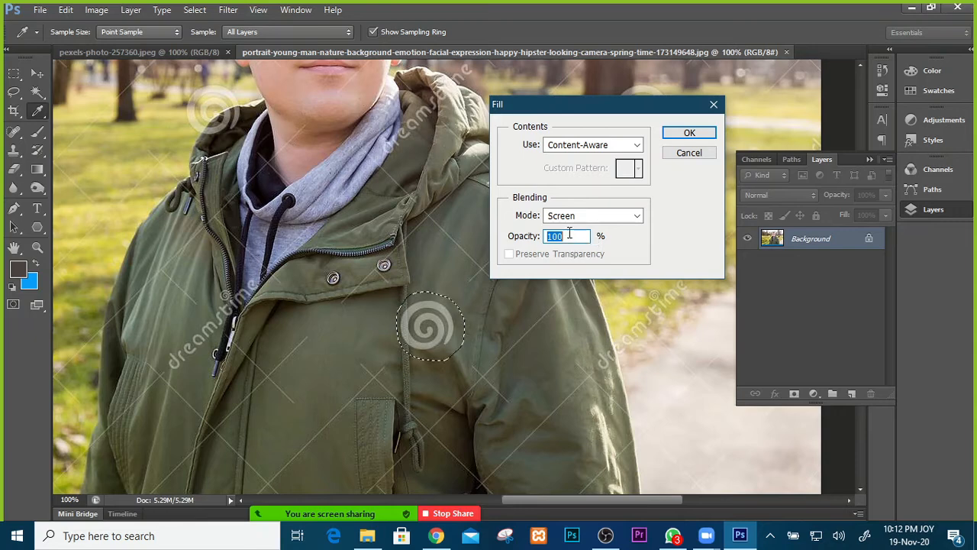
pyautogui.write('60')
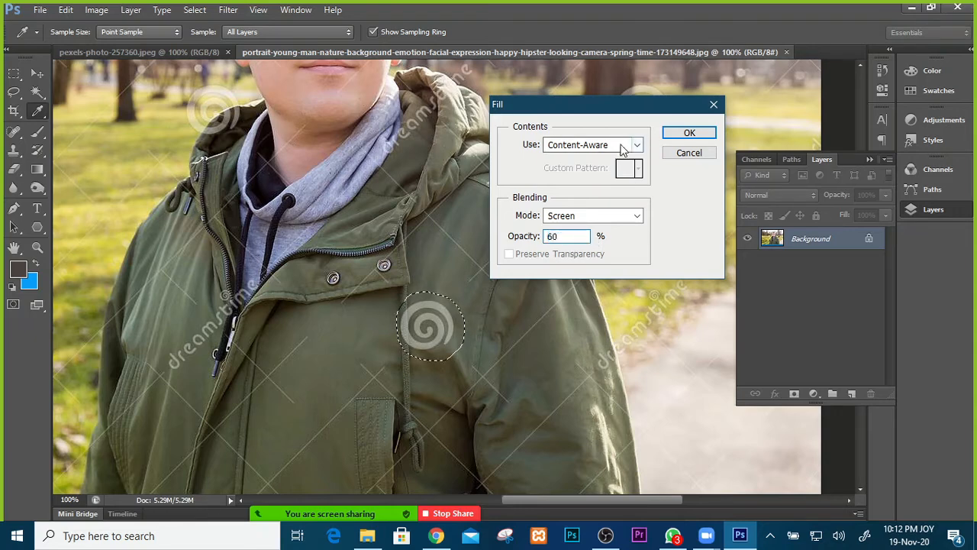
pyautogui.click(689, 134)
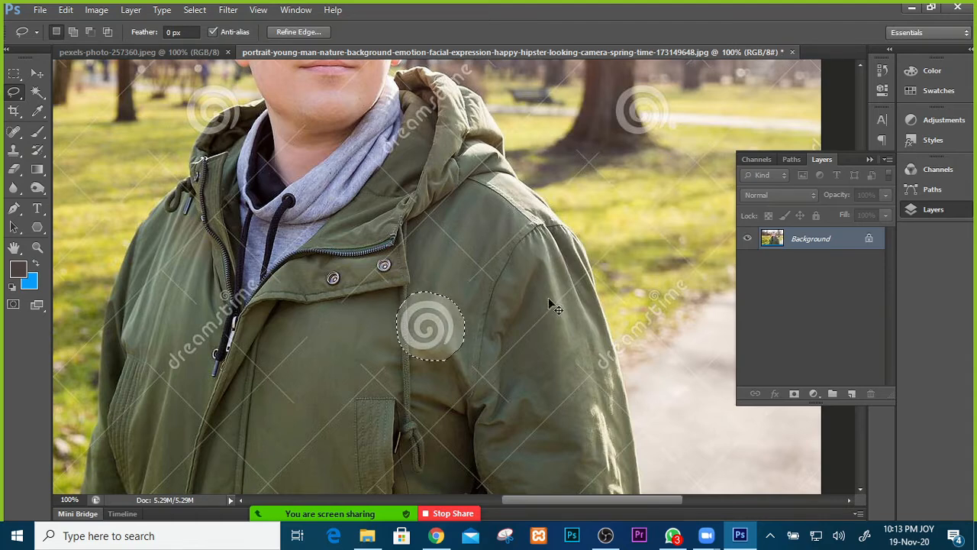
pyautogui.hotkey('ctrl', 'z')
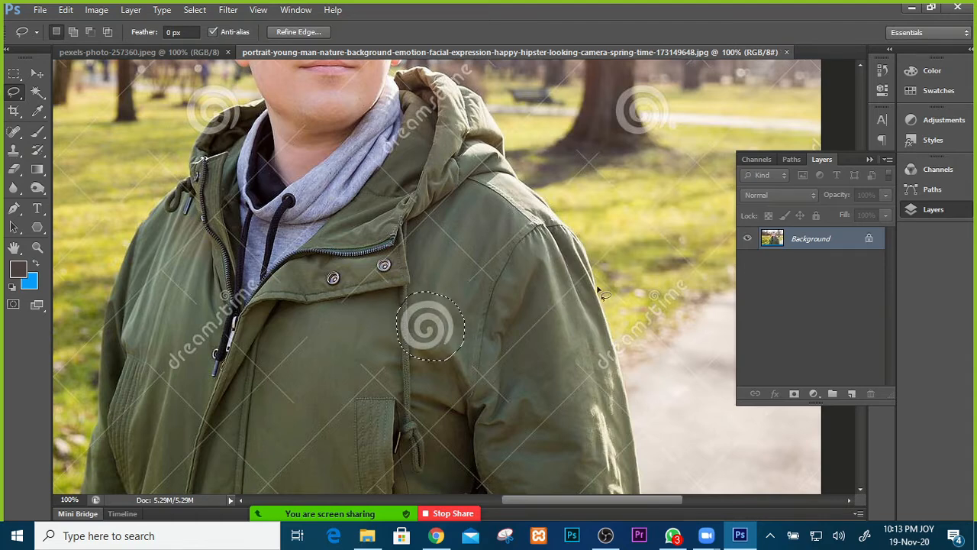
# Convert the locked Background into a regular layer with the default settings.
pyautogui.doubleClick(867, 240)
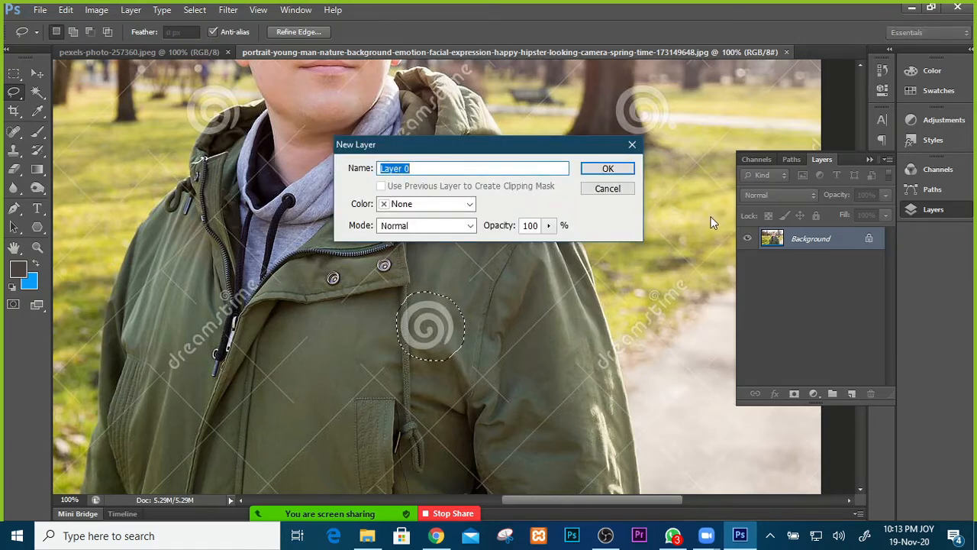
pyautogui.click(610, 168)
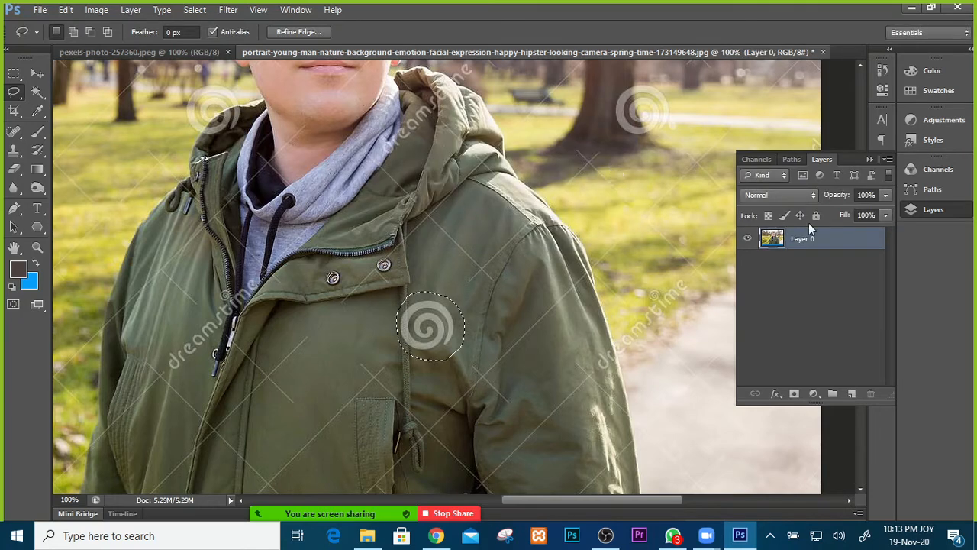
# Try the 60% Screen-mode Content-Aware fill on the spiral again, this time on the unlocked layer.
pyautogui.rightClick(432, 319)
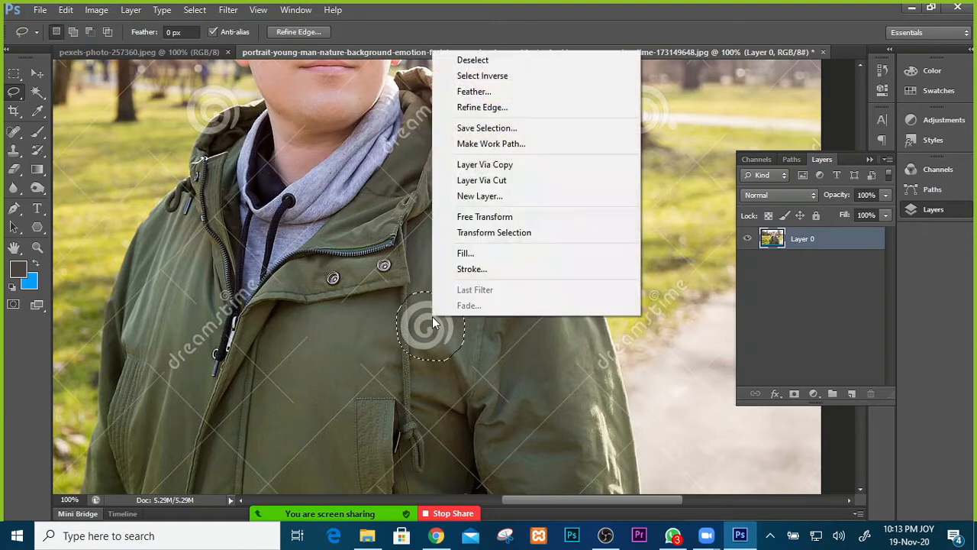
pyautogui.click(466, 253)
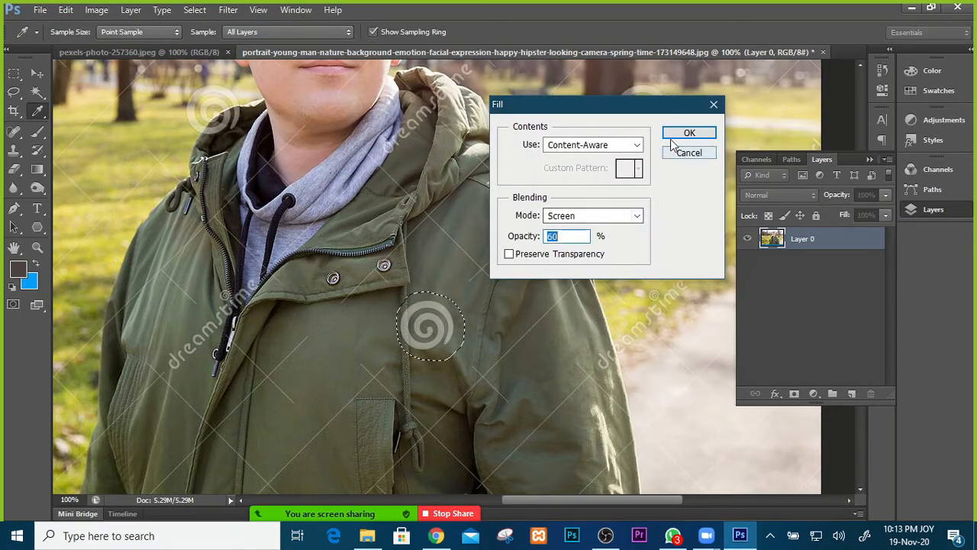
pyautogui.click(678, 133)
pyautogui.press('l')
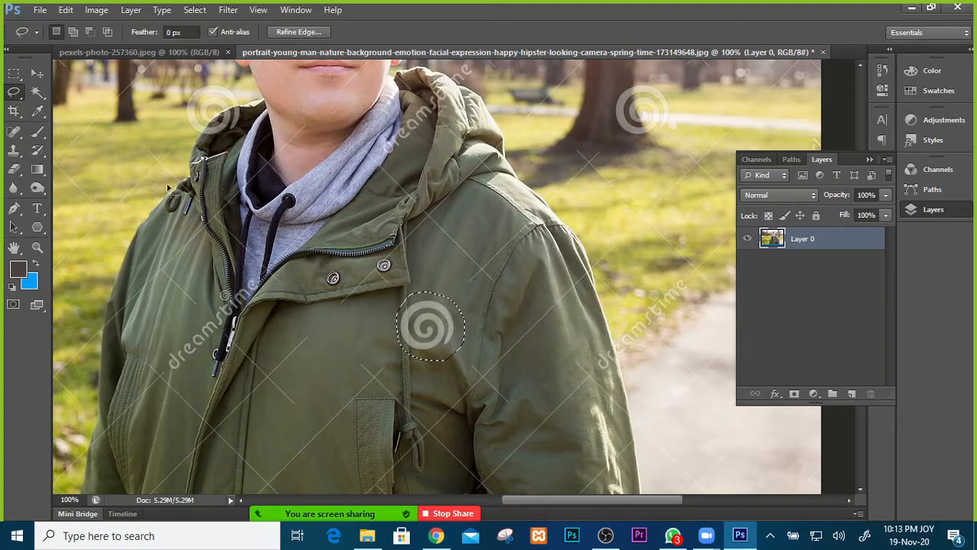
# Fill the lassoed spiral with Content-Aware in Normal mode at 100% opacity.
pyautogui.rightClick(429, 313)
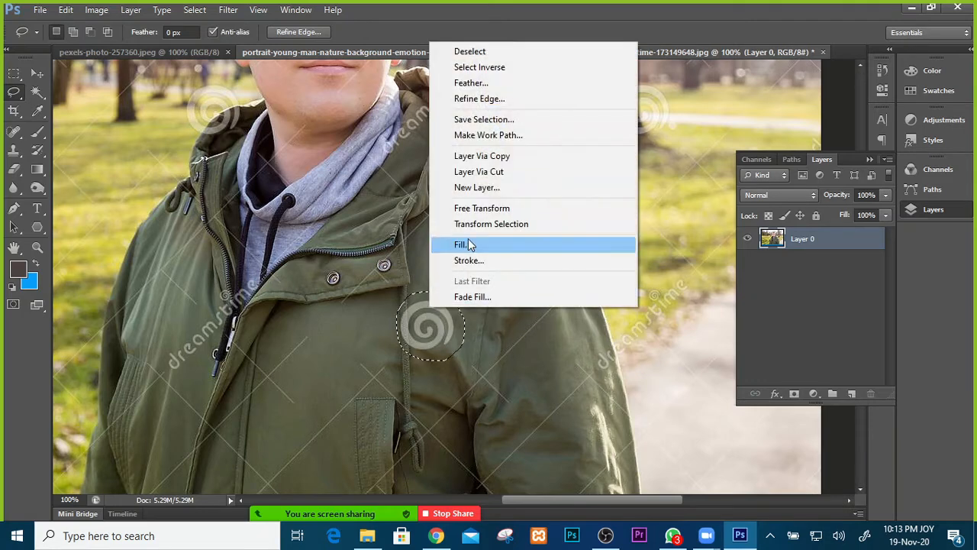
pyautogui.click(469, 245)
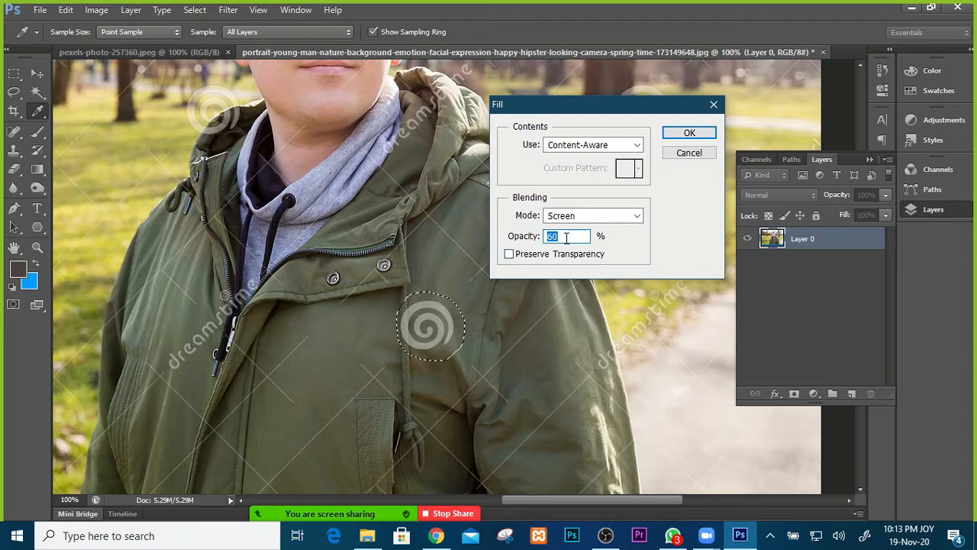
pyautogui.write('100')
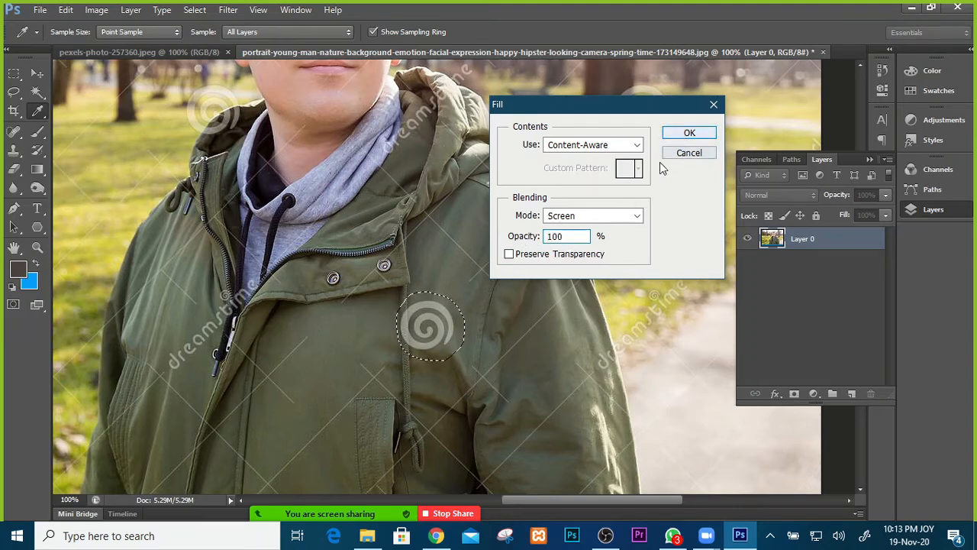
pyautogui.click(603, 217)
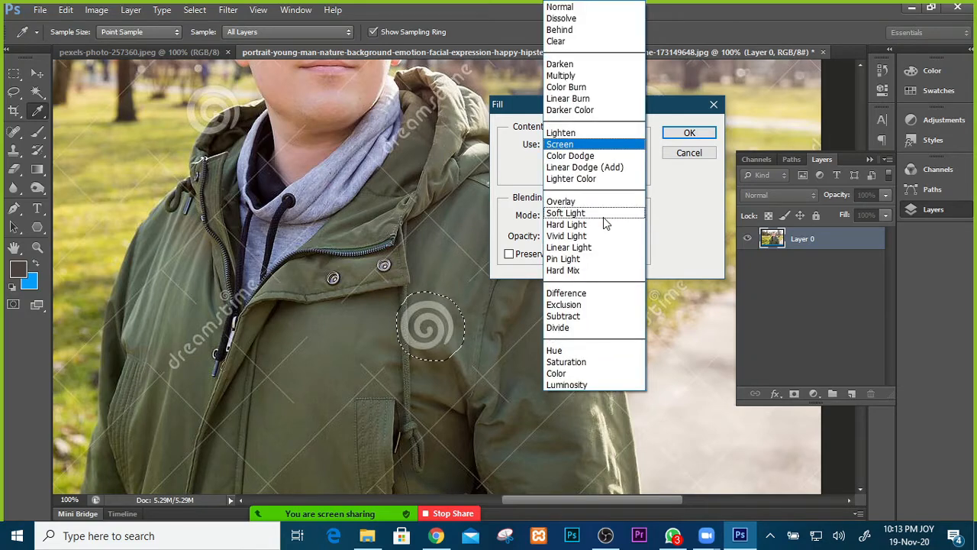
pyautogui.click(561, 7)
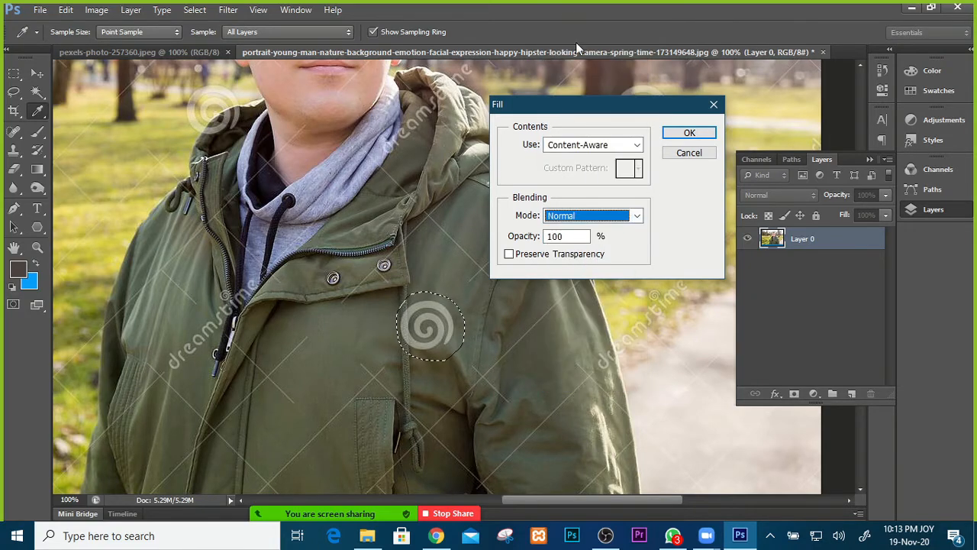
pyautogui.click(691, 134)
pyautogui.press('l')
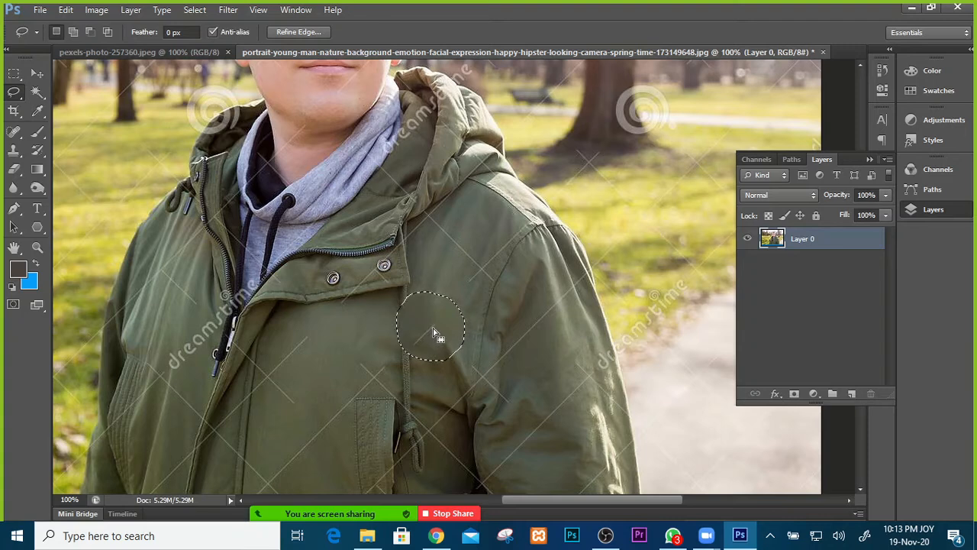
# Deselect the filled patch, then step back through the history to before the Normal-mode fill, keeping the layer unlocked.
pyautogui.click(433, 332)
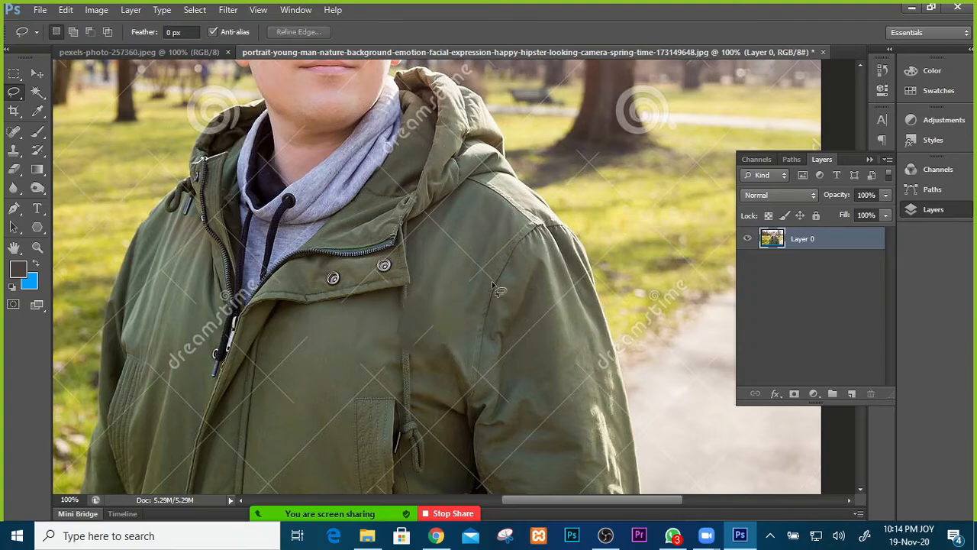
pyautogui.hotkey('ctrl', 'z')
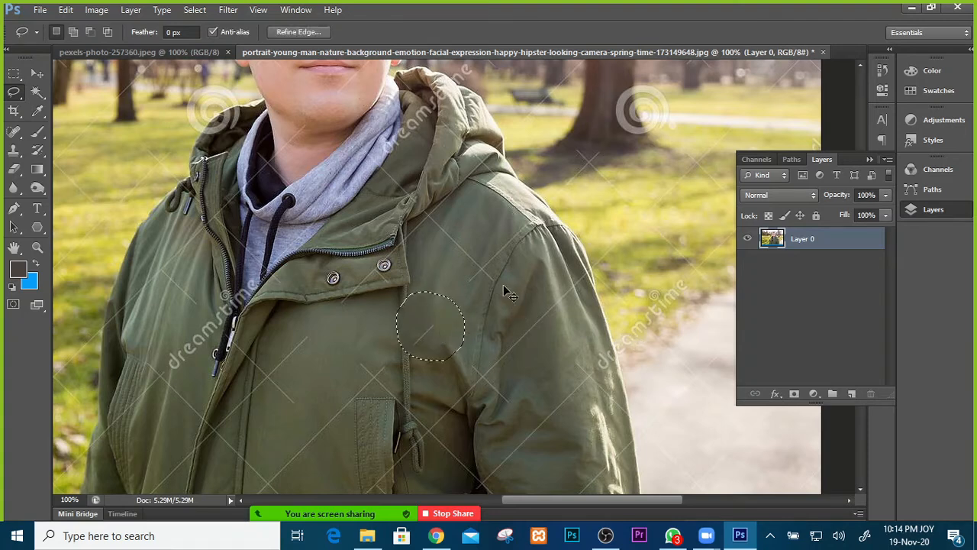
pyautogui.hotkey('ctrl', 'z')
pyautogui.hotkey('ctrl', 'z')
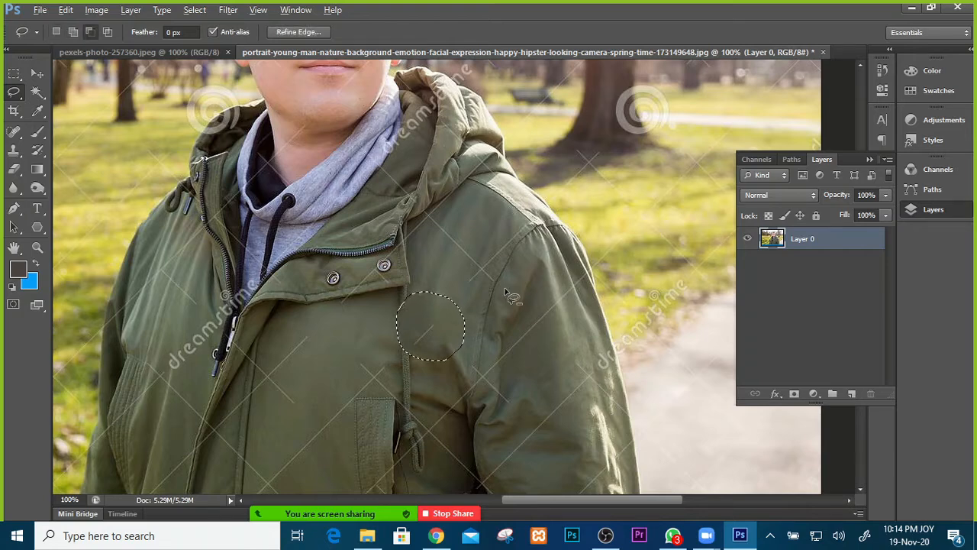
pyautogui.hotkey('shift', 'alt', 'z')
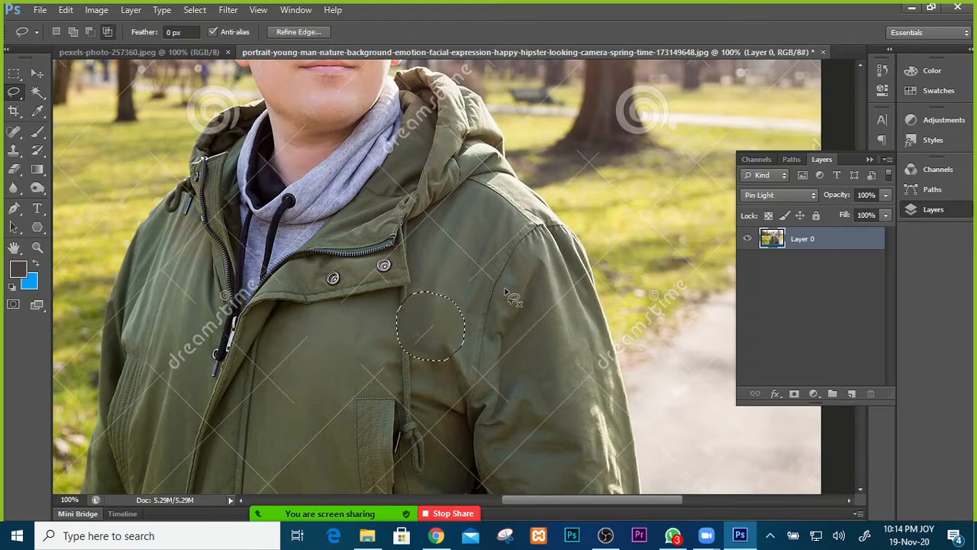
pyautogui.hotkey('ctrl', 'alt', 'z')
pyautogui.hotkey('ctrl', 'alt', 'z')
pyautogui.hotkey('ctrl', 'alt', 'z')
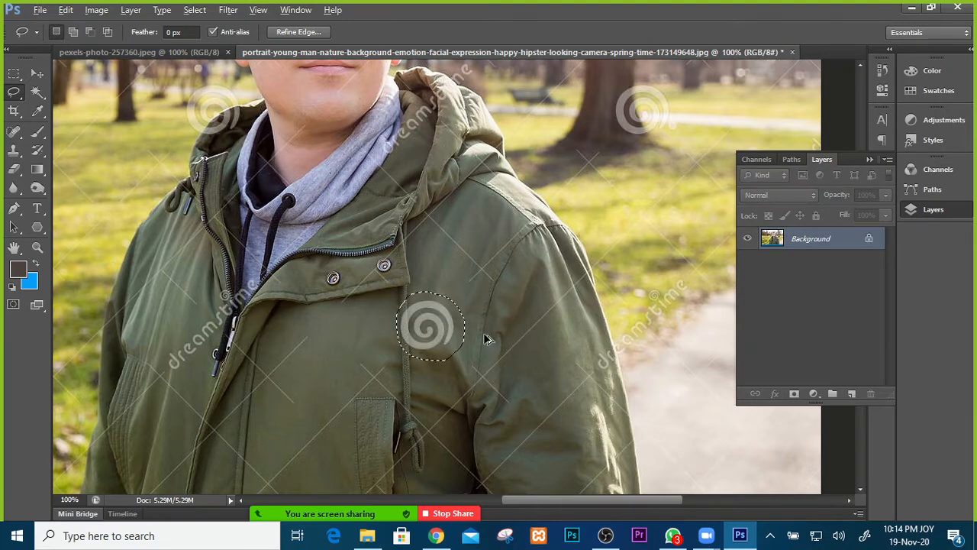
pyautogui.hotkey('ctrl', 'z')
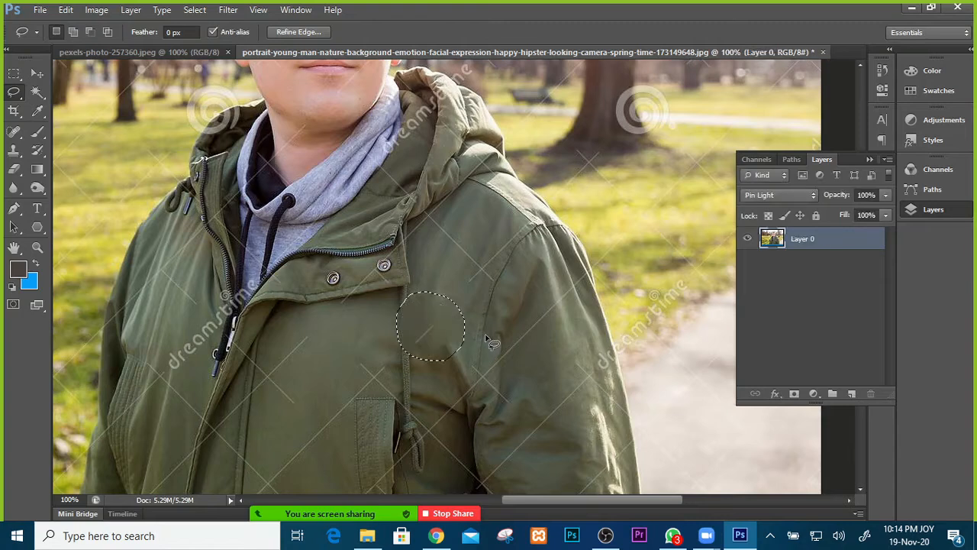
pyautogui.hotkey('ctrl', 'alt', 'z')
pyautogui.hotkey('ctrl', 'alt', 'z')
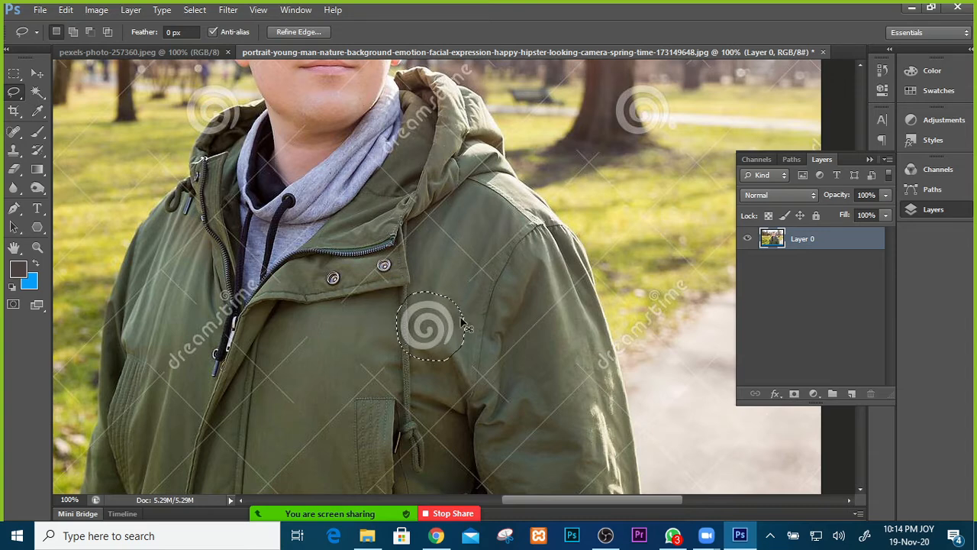
# Deselect the spiral area on the jacket and choose the regular Lasso Tool again.
pyautogui.click(470, 326)
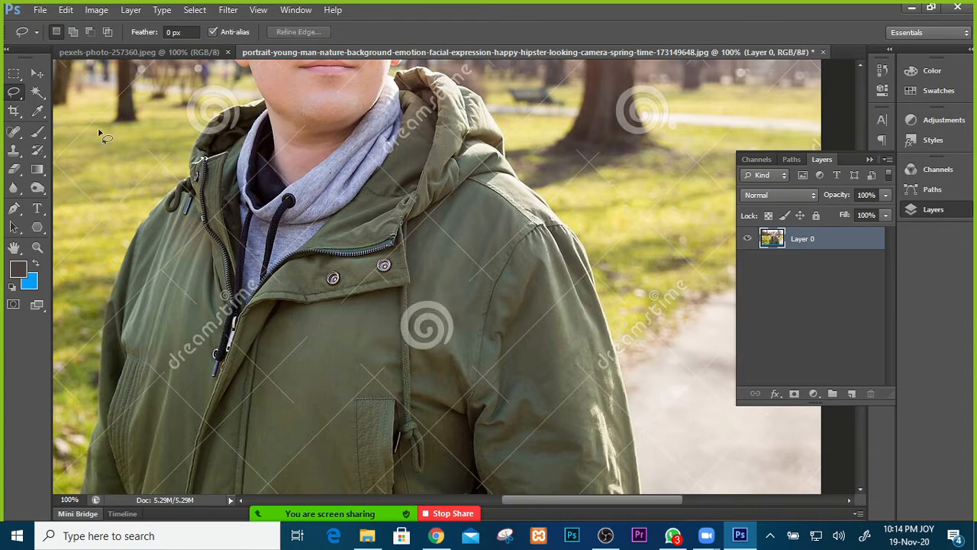
pyautogui.click(10, 100)
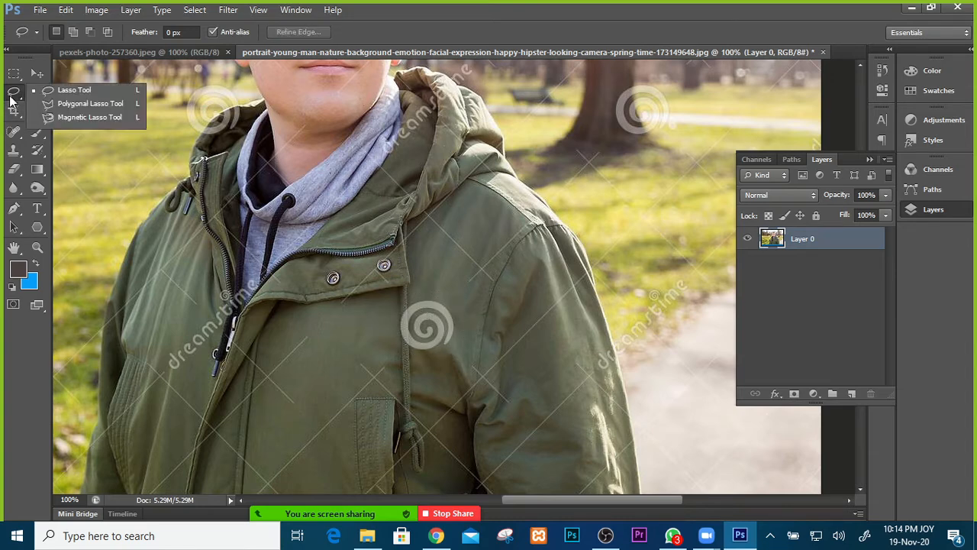
pyautogui.click(73, 91)
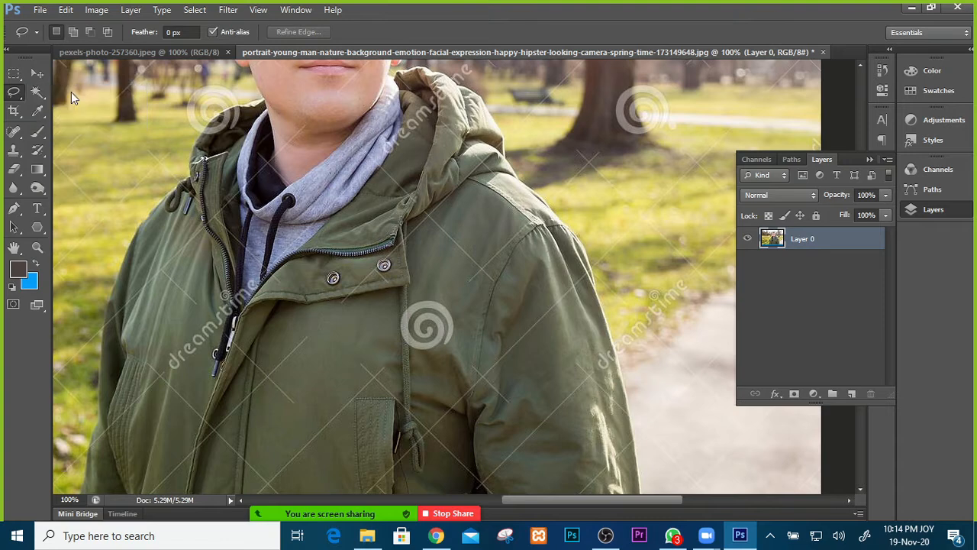
pyautogui.click(17, 99)
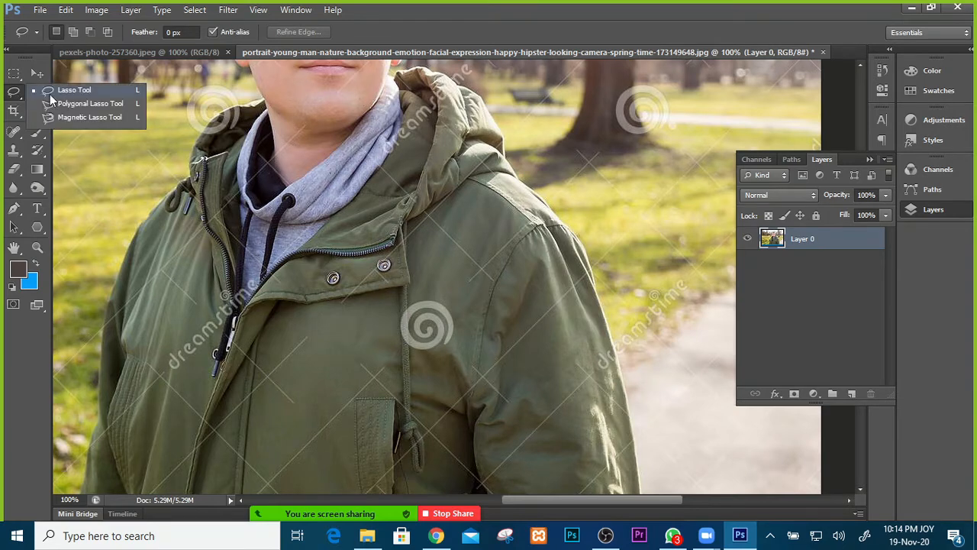
pyautogui.click(137, 94)
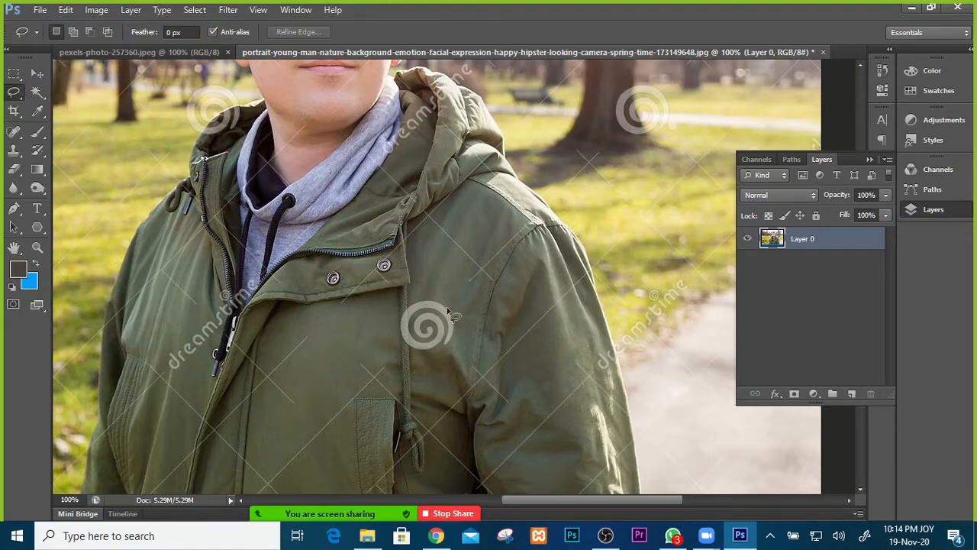
# Lasso the spiral on the jacket, fill it with Content-Aware in Normal mode at 100% opacity, and deselect.
pyautogui.moveTo(396, 306)
pyautogui.mouseDown()
pyautogui.moveTo(405, 349)
pyautogui.moveTo(422, 355)
pyautogui.moveTo(460, 343)
pyautogui.moveTo(448, 301)
pyautogui.moveTo(401, 311)
pyautogui.mouseUp()
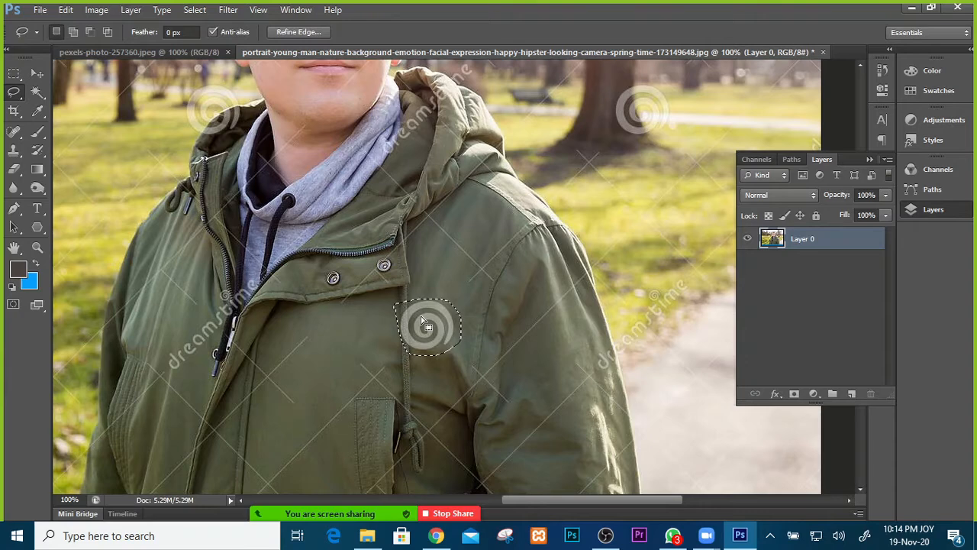
pyautogui.rightClick(422, 319)
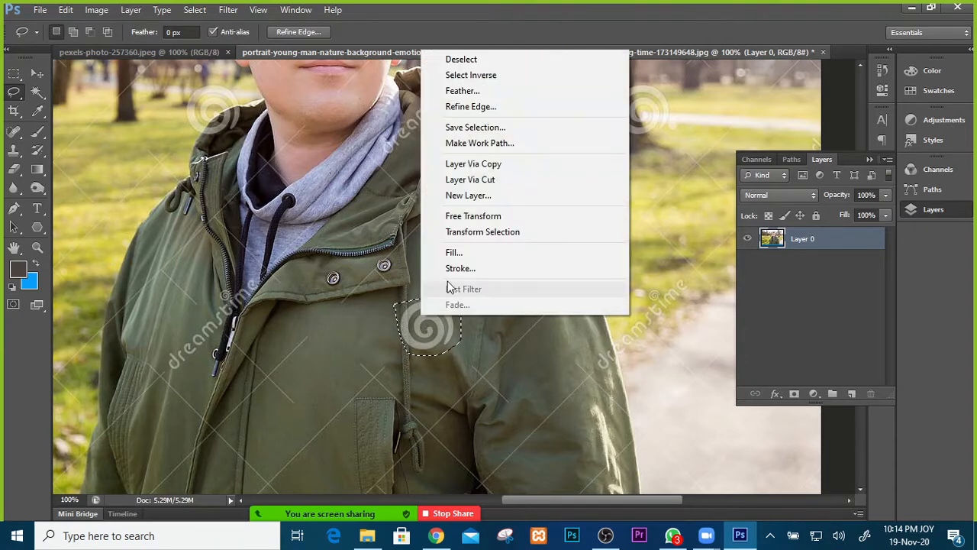
pyautogui.click(450, 254)
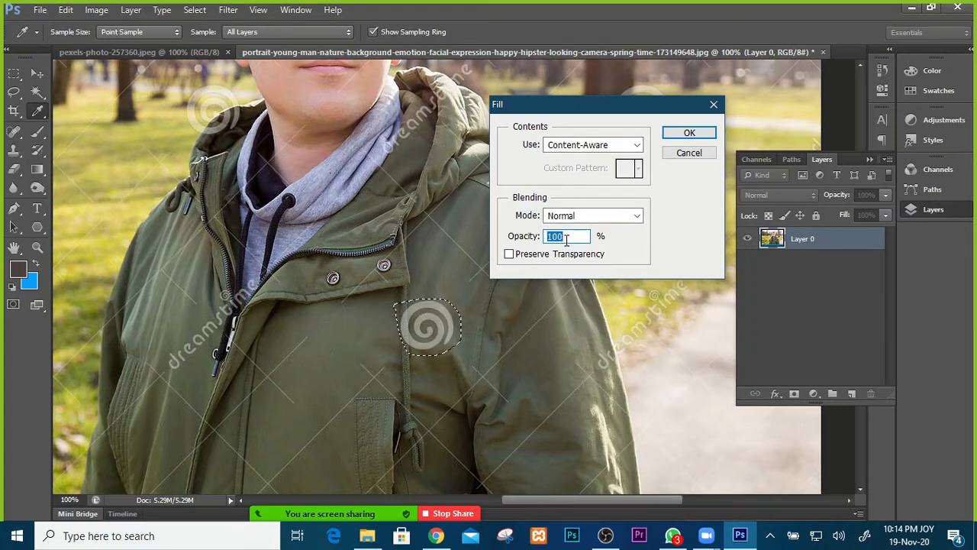
pyautogui.click(677, 134)
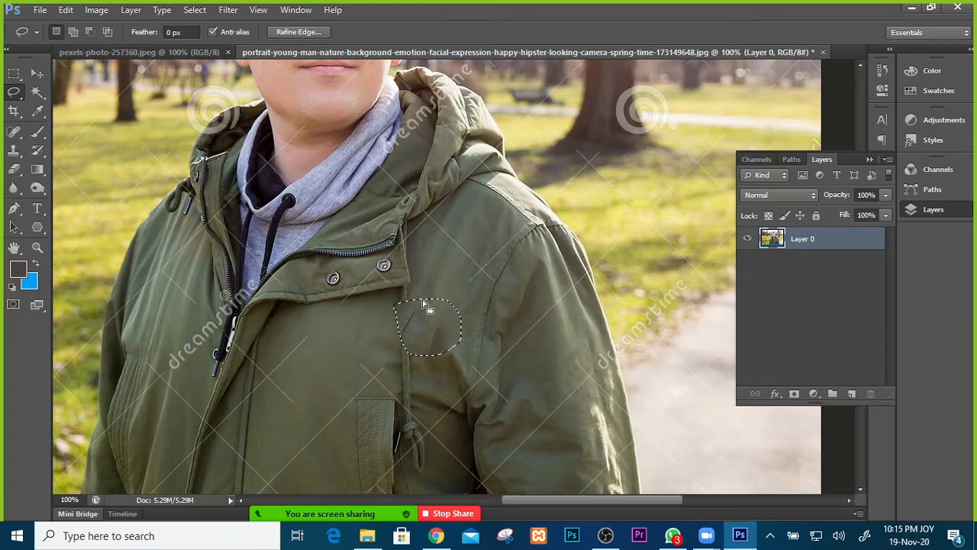
pyautogui.click(387, 326)
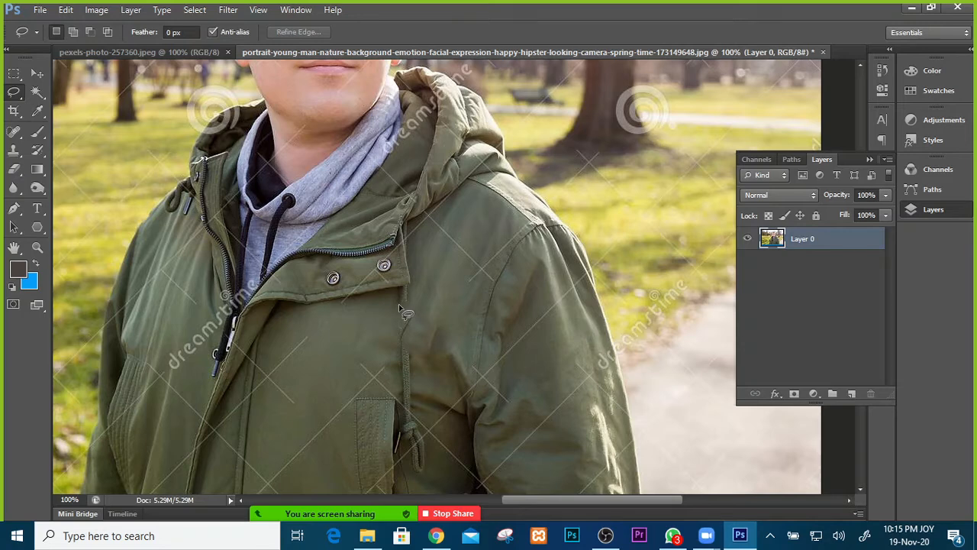
# Lasso the leftover marks in the drawstring gap, fill them with Content-Aware at 100% opacity, and deselect.
pyautogui.moveTo(398, 307)
pyautogui.mouseDown()
pyautogui.moveTo(397, 347)
pyautogui.moveTo(406, 351)
pyautogui.moveTo(424, 340)
pyautogui.moveTo(418, 305)
pyautogui.moveTo(396, 313)
pyautogui.mouseUp()
pyautogui.rightClick(400, 320)
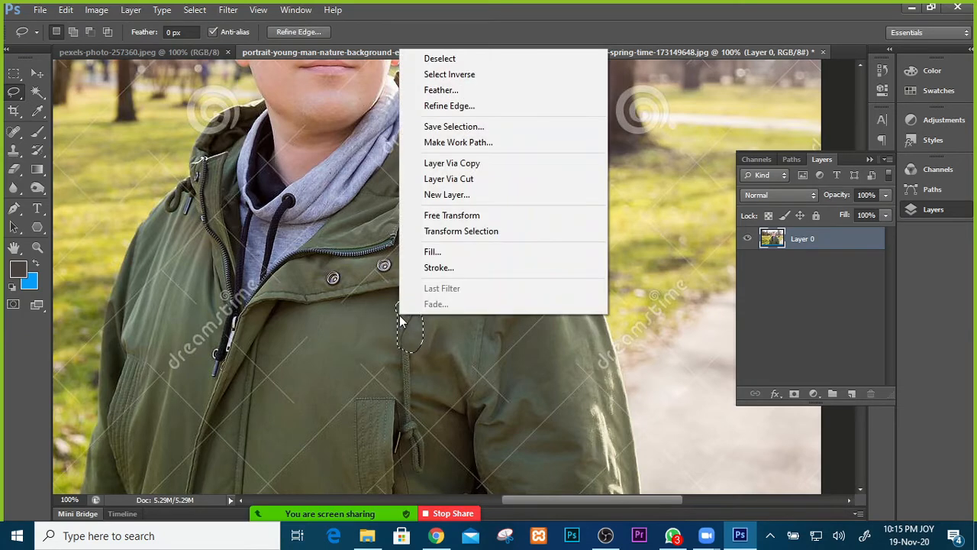
pyautogui.click(437, 254)
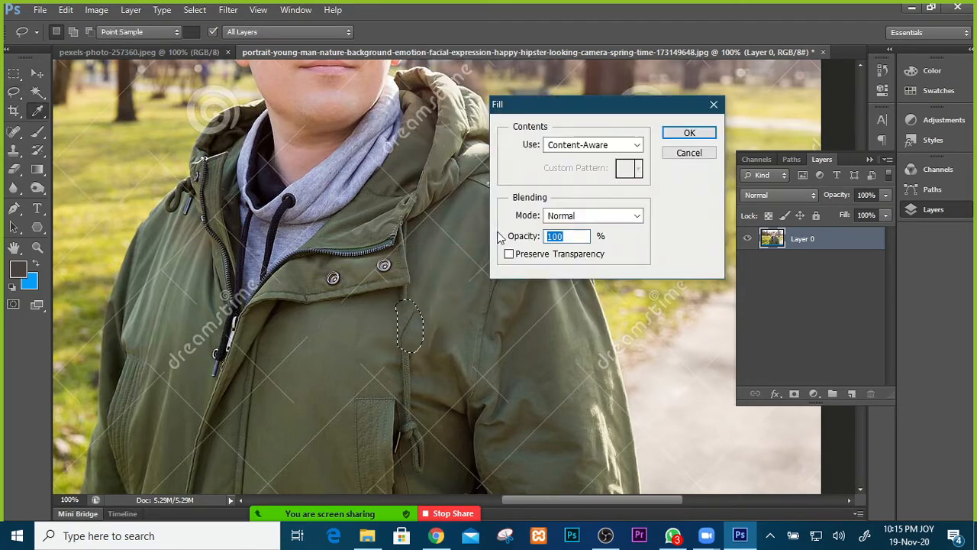
pyautogui.click(689, 134)
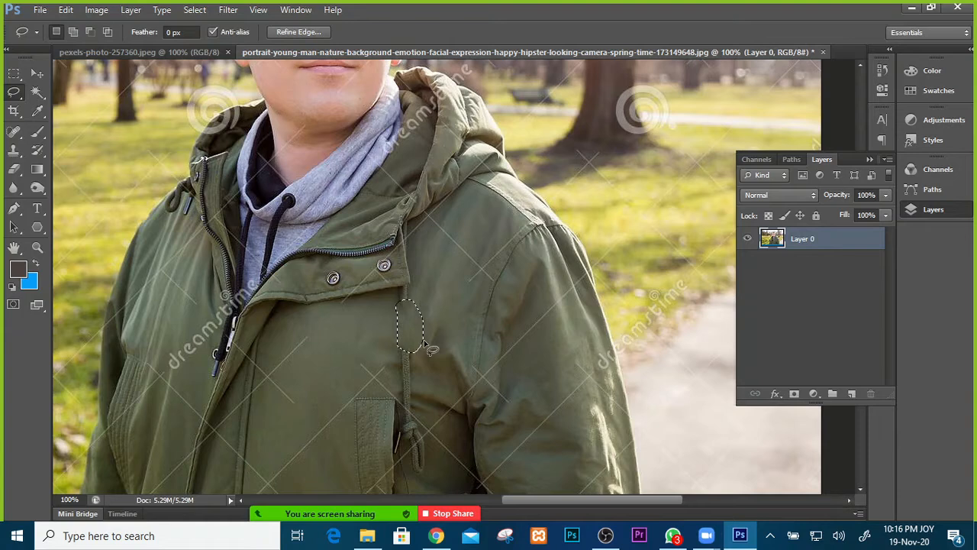
pyautogui.hotkey('ctrl', 'd')
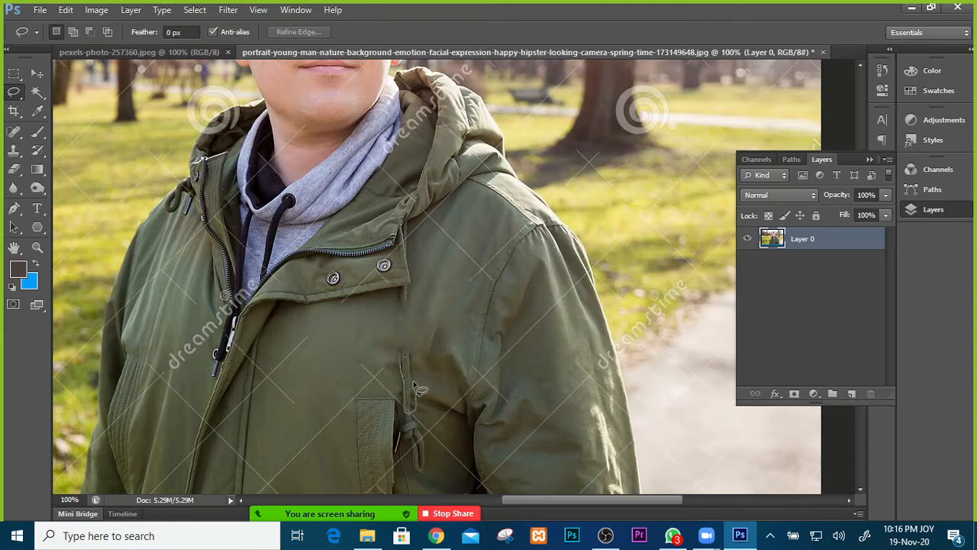
# Lasso the intact drawstring segment below the gap and copy it onto a new layer.
pyautogui.moveTo(407, 353); pyautogui.dragTo(410, 412)
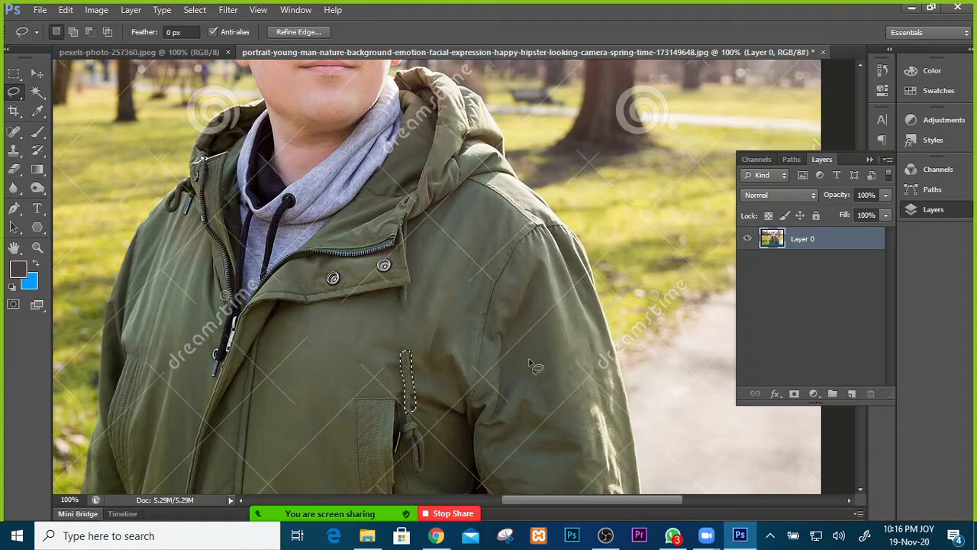
pyautogui.click(852, 394)
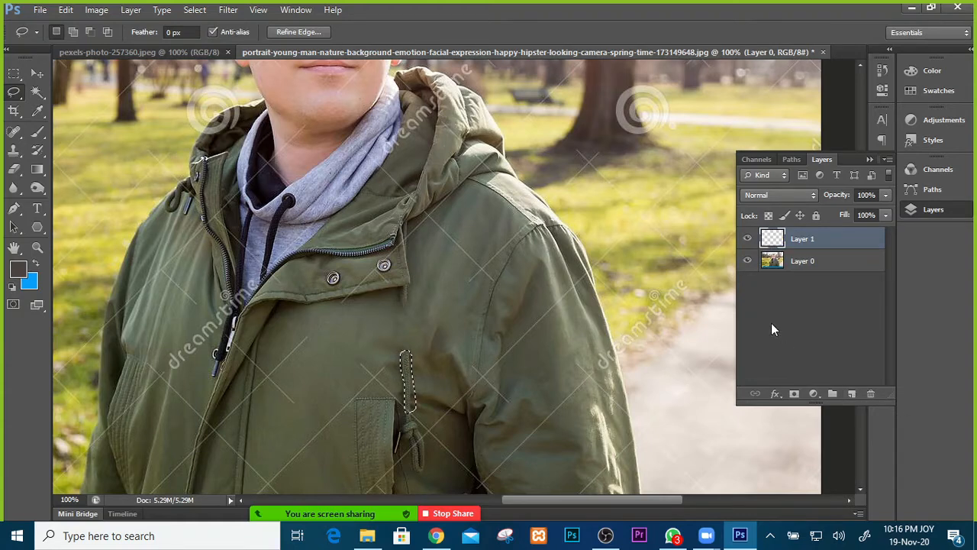
pyautogui.hotkey('ctrl', 'c')
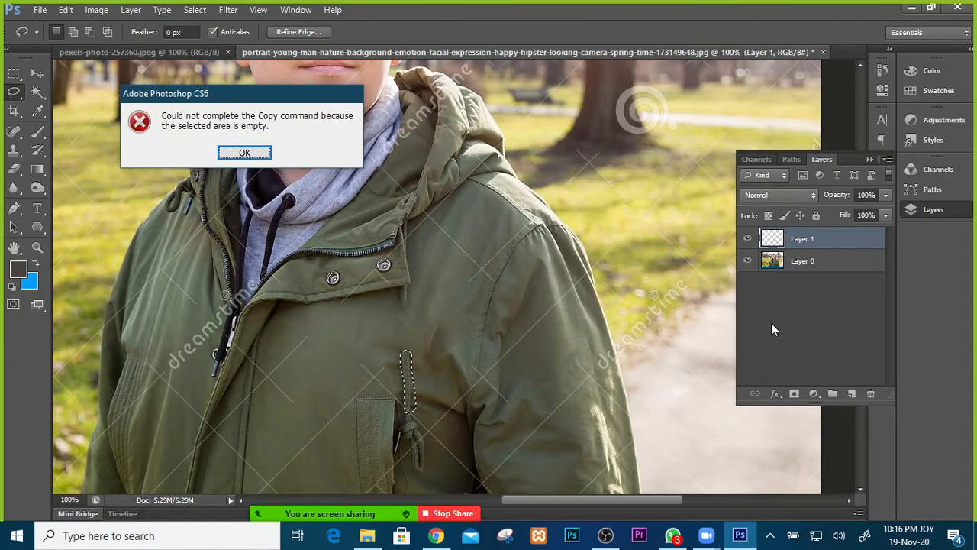
pyautogui.click(244, 153)
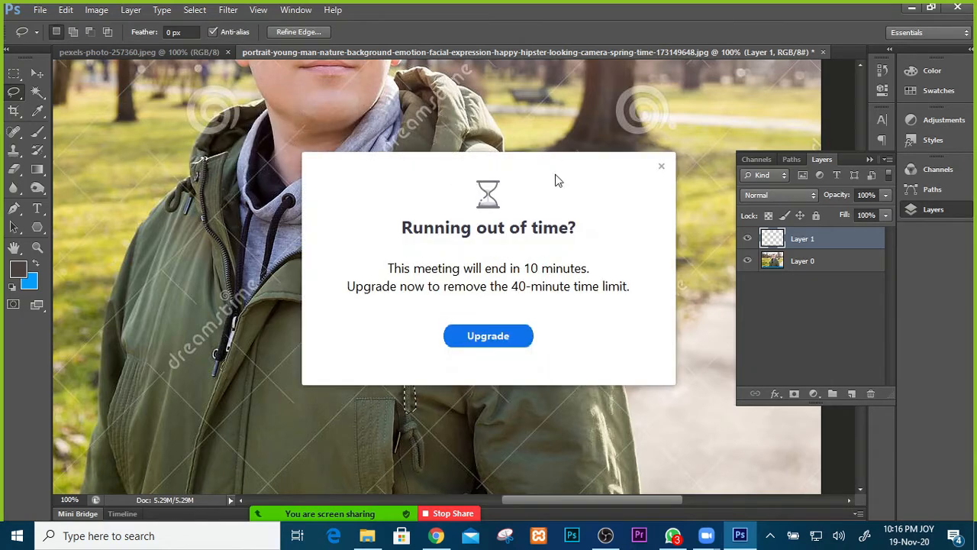
pyautogui.click(661, 168)
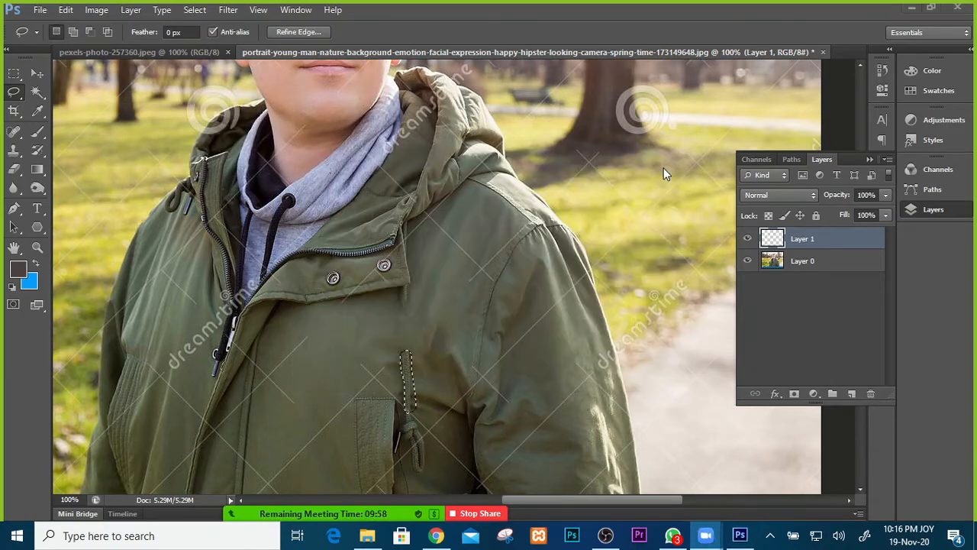
pyautogui.click(691, 304)
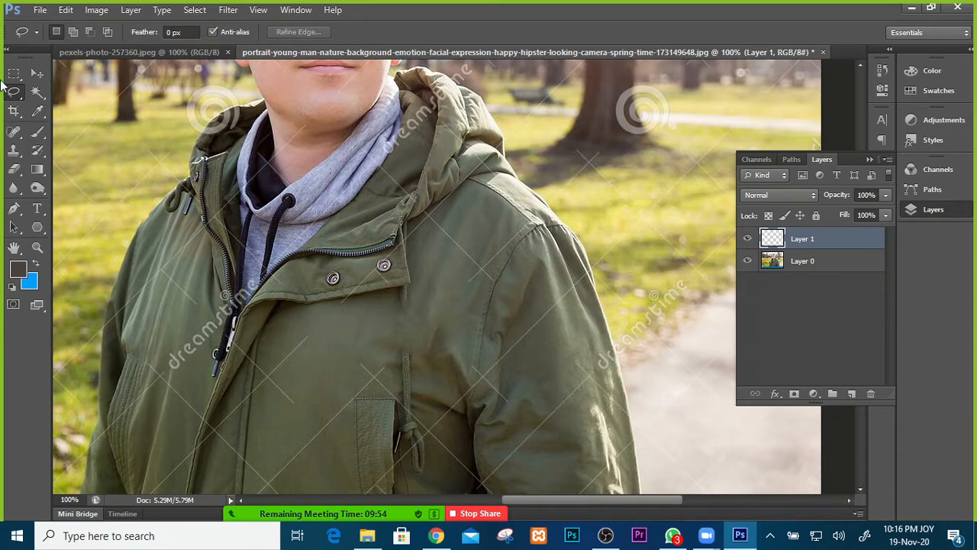
# Move the copied drawstring piece up to bridge the gap below the jacket flap and inspect the join.
pyautogui.click(45, 76)
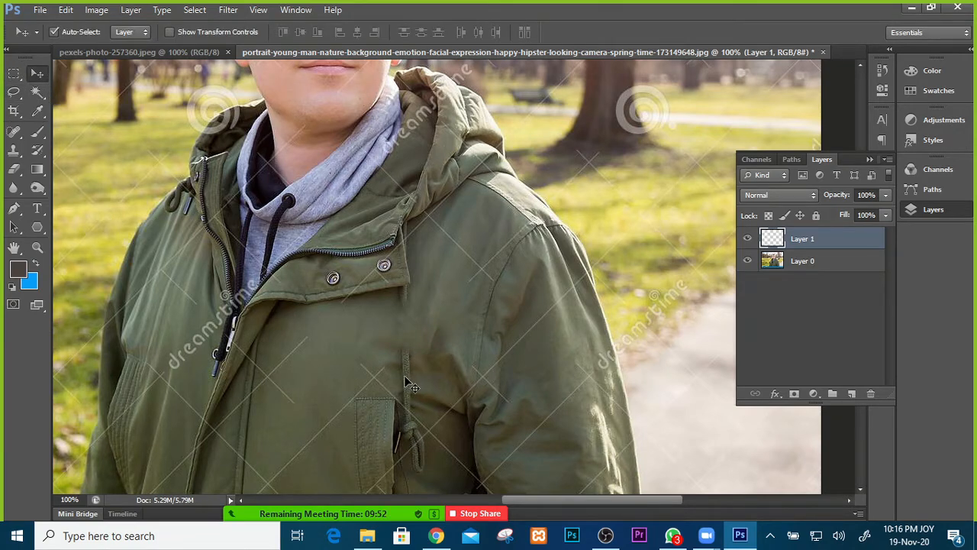
pyautogui.moveTo(404, 374); pyautogui.dragTo(402, 327)
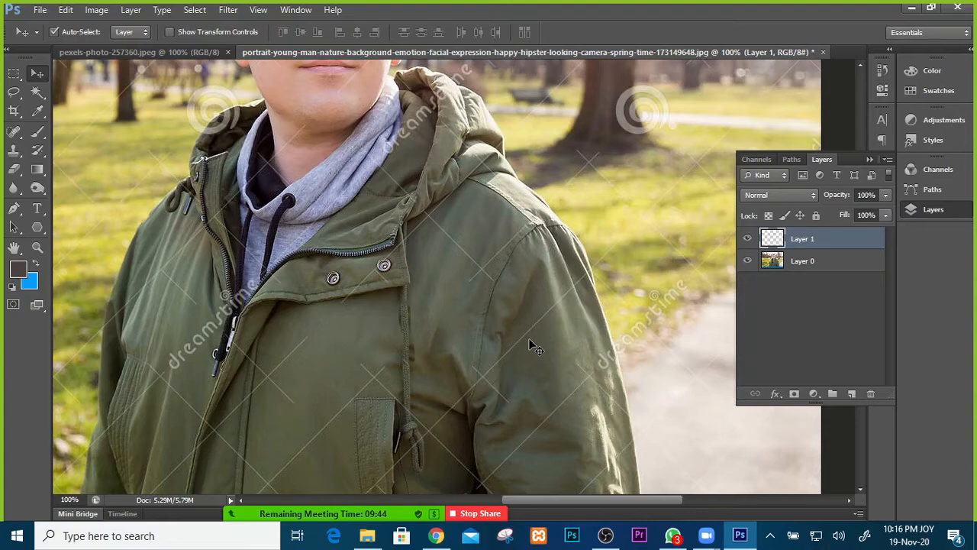
pyautogui.scroll(5, 532, 345)
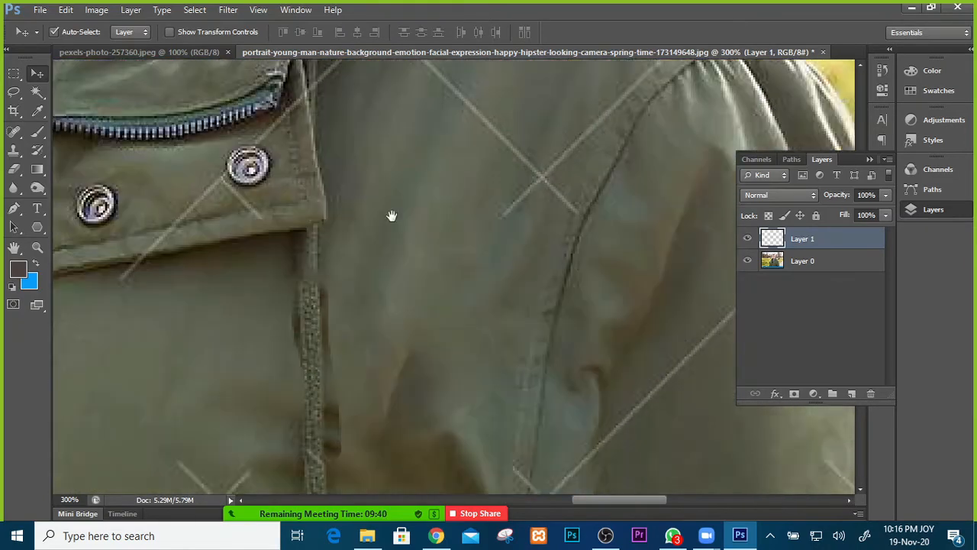
pyautogui.moveTo(392, 304); pyautogui.dragTo(421, 157)
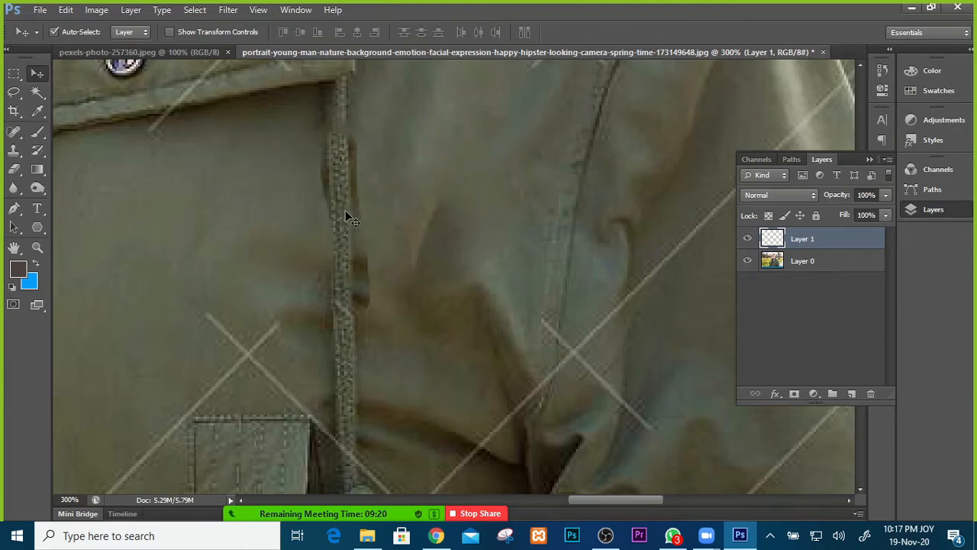
pyautogui.hotkey('ctrl', '-')
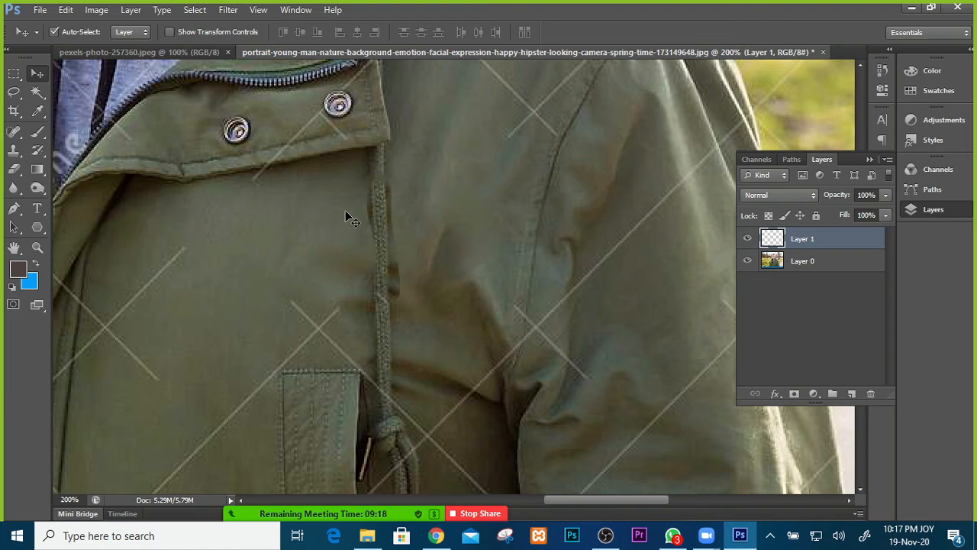
pyautogui.hotkey('ctrl', '-')
pyautogui.hotkey('ctrl', '-')
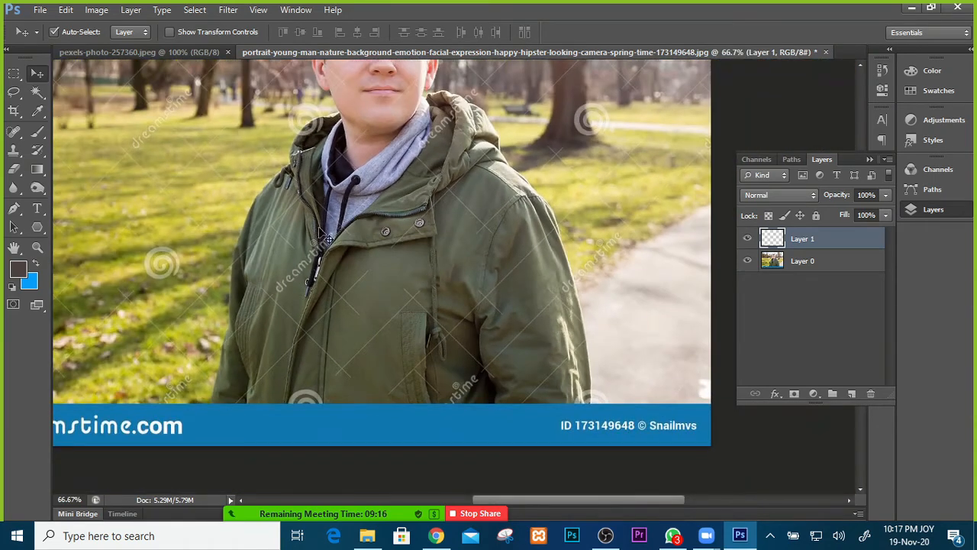
# Draw a Lasso selection around the letter "d" of the dreamstime watermark beside the zipper, viewed at 300%.
pyautogui.hotkey('ctrl', '+')
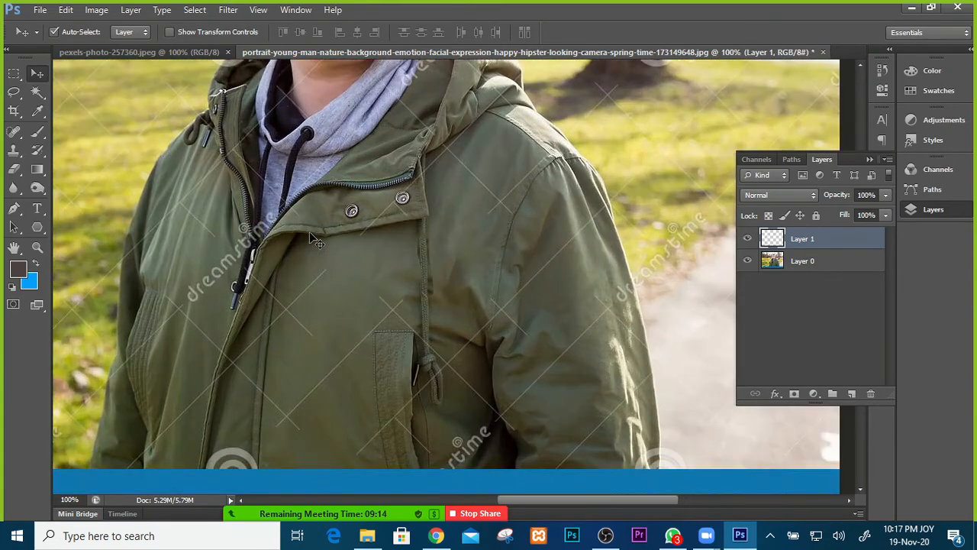
pyautogui.moveTo(246, 298); pyautogui.dragTo(375, 227)
pyautogui.moveTo(338, 193); pyautogui.dragTo(392, 279)
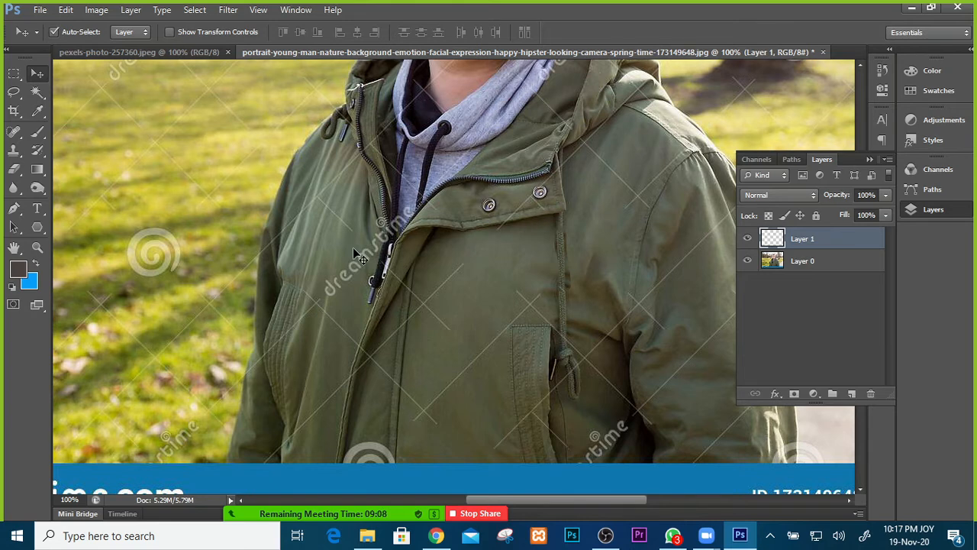
pyautogui.hotkey('ctrl', '+')
pyautogui.hotkey('ctrl', '+')
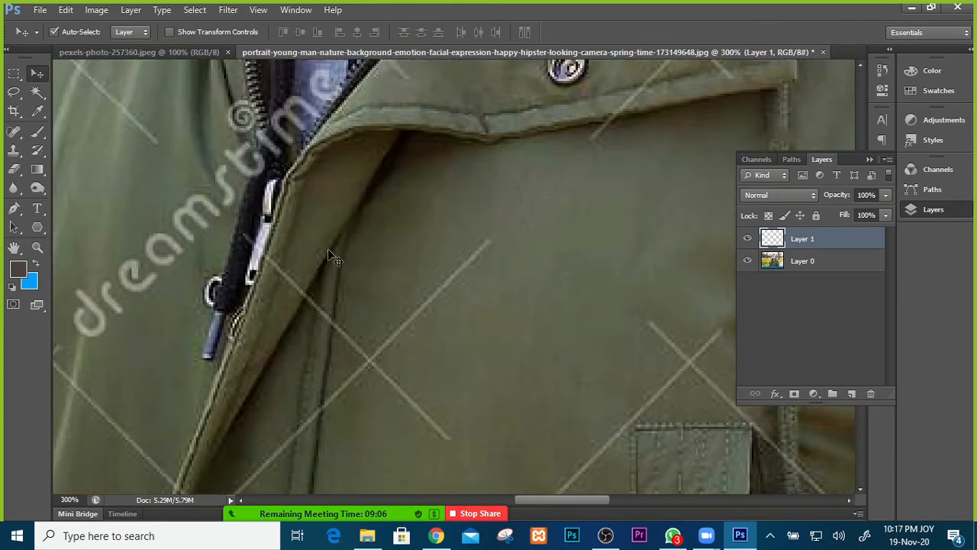
pyautogui.moveTo(256, 273); pyautogui.dragTo(336, 239)
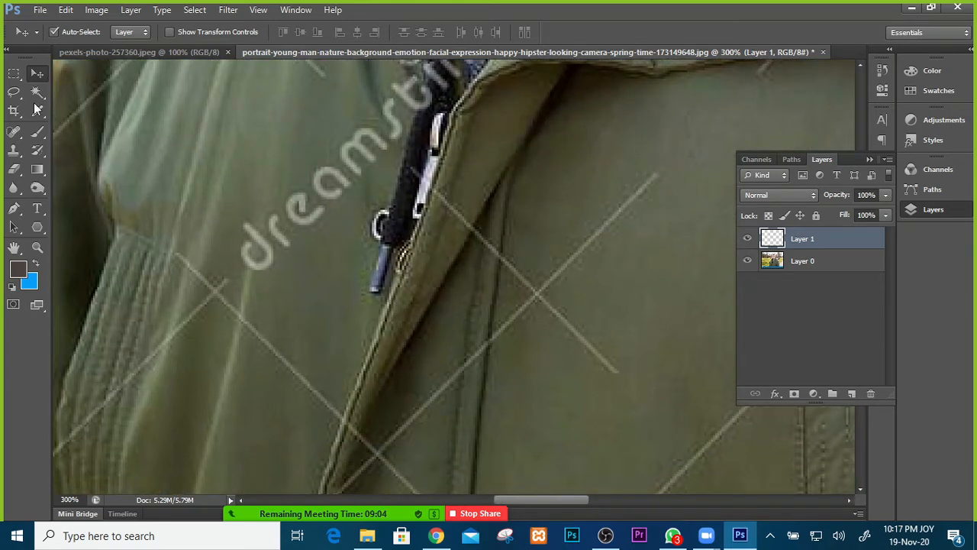
pyautogui.moveTo(14, 92); pyautogui.dragTo(73, 91)
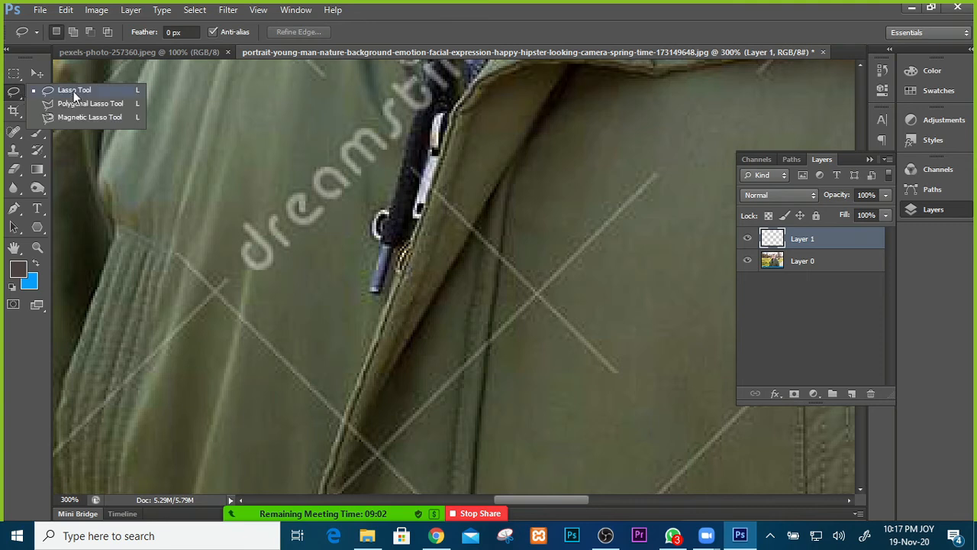
pyautogui.click(73, 90)
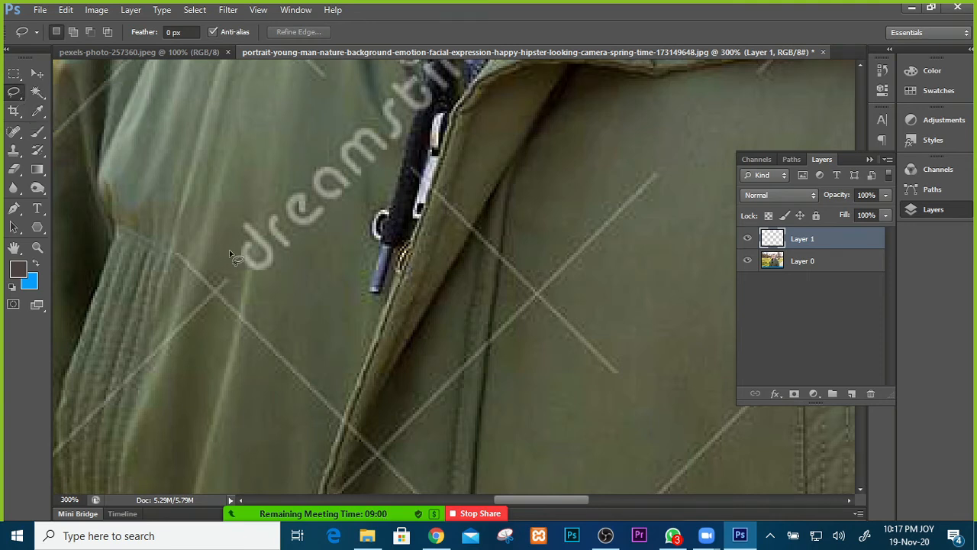
pyautogui.moveTo(276, 277); pyautogui.dragTo(294, 252)
pyautogui.moveTo(233, 256); pyautogui.dragTo(253, 244)
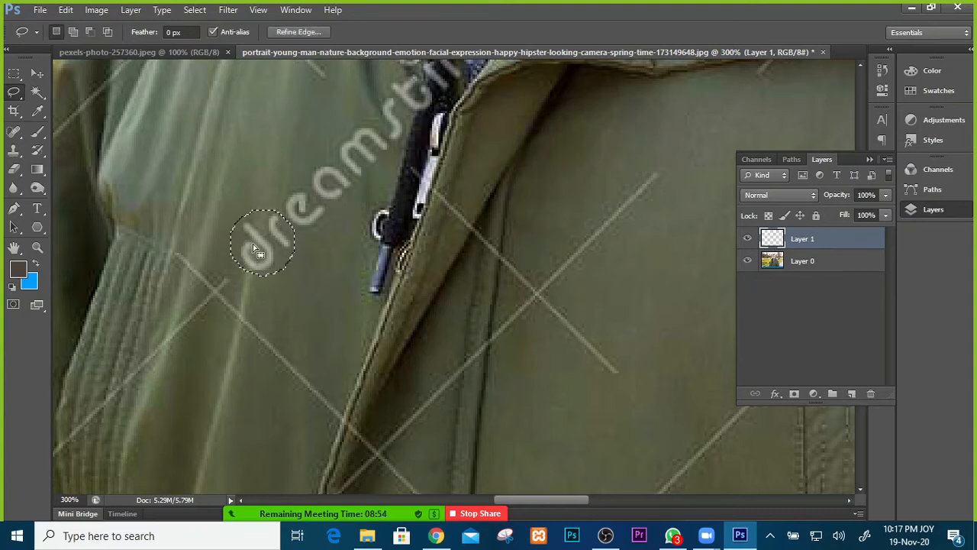
# Try to fill the lassoed watermark letter with Content-Aware on Layer 1.
pyautogui.rightClick(253, 244)
pyautogui.click(308, 449)
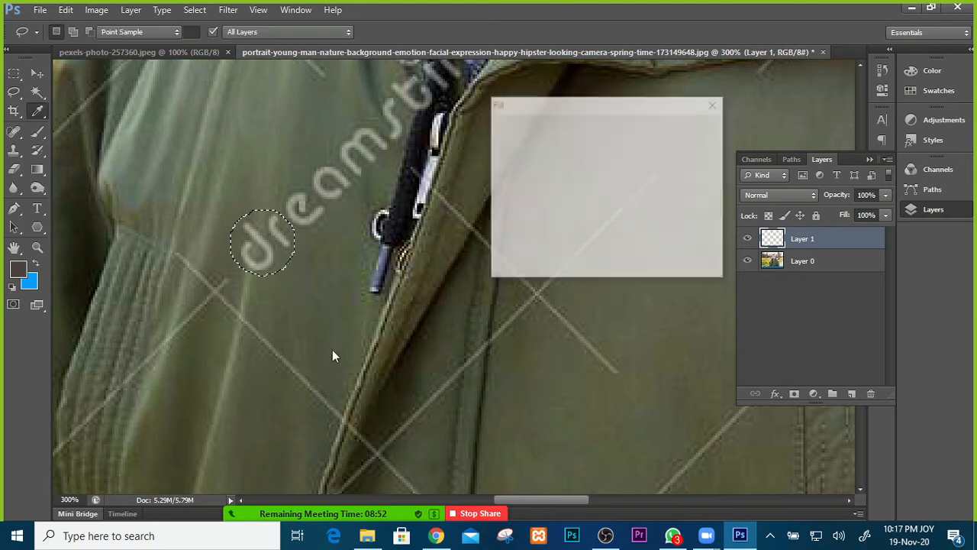
pyautogui.click(672, 134)
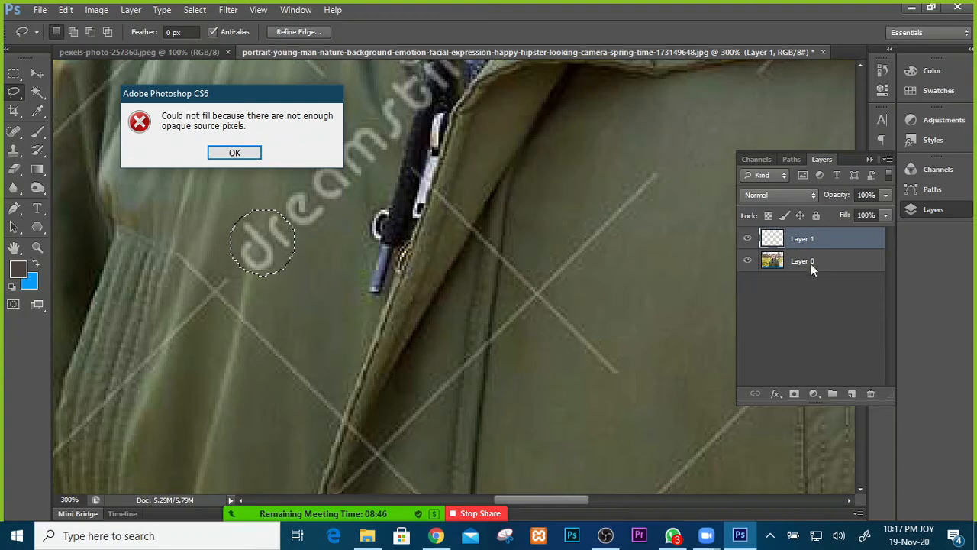
pyautogui.click(225, 152)
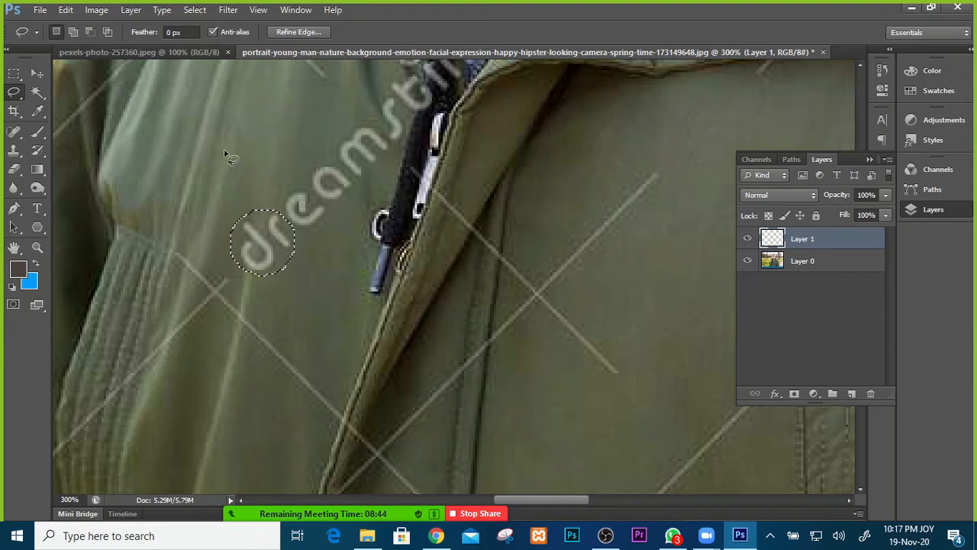
# Fill the lassoed watermark letter with Content-Aware on Layer 0, then deselect it.
pyautogui.click(796, 264)
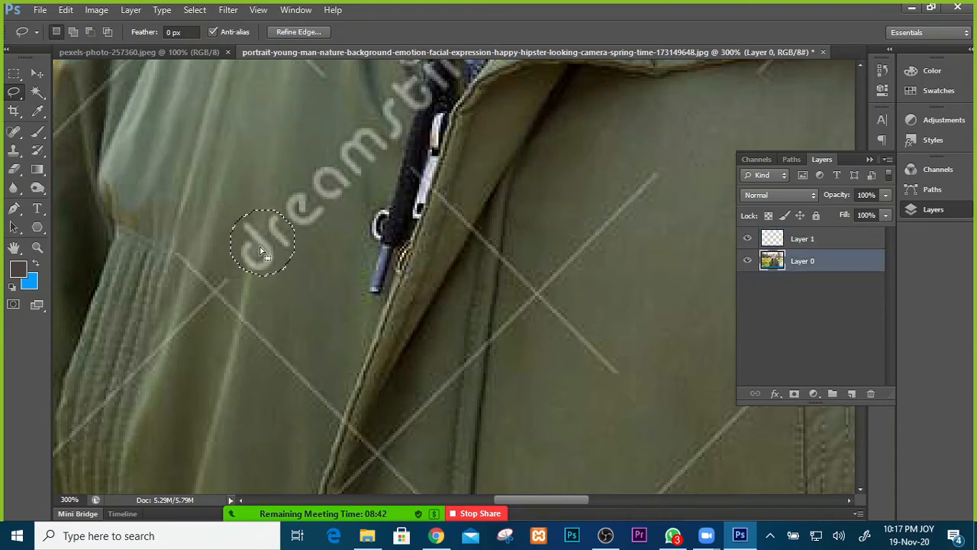
pyautogui.rightClick(260, 249)
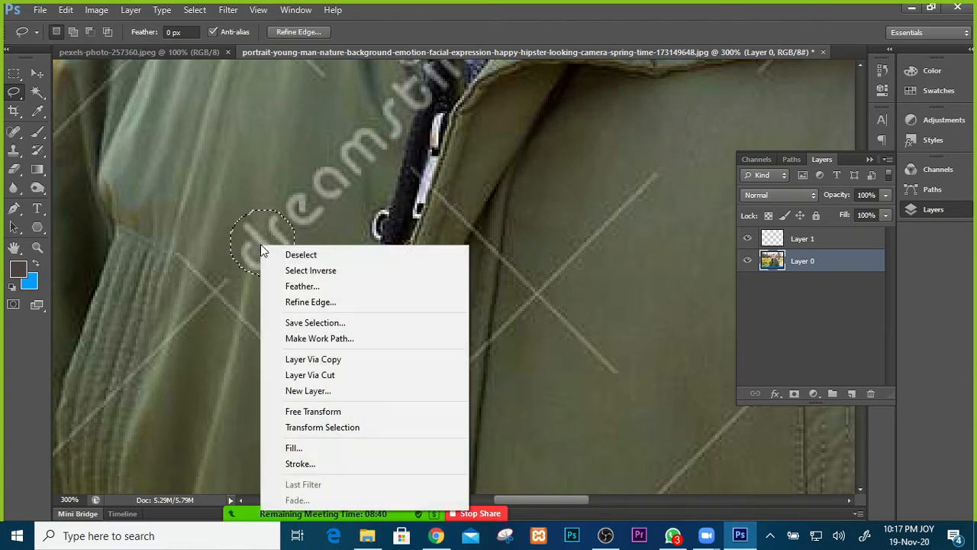
pyautogui.click(306, 445)
pyautogui.click(676, 132)
pyautogui.press('l')
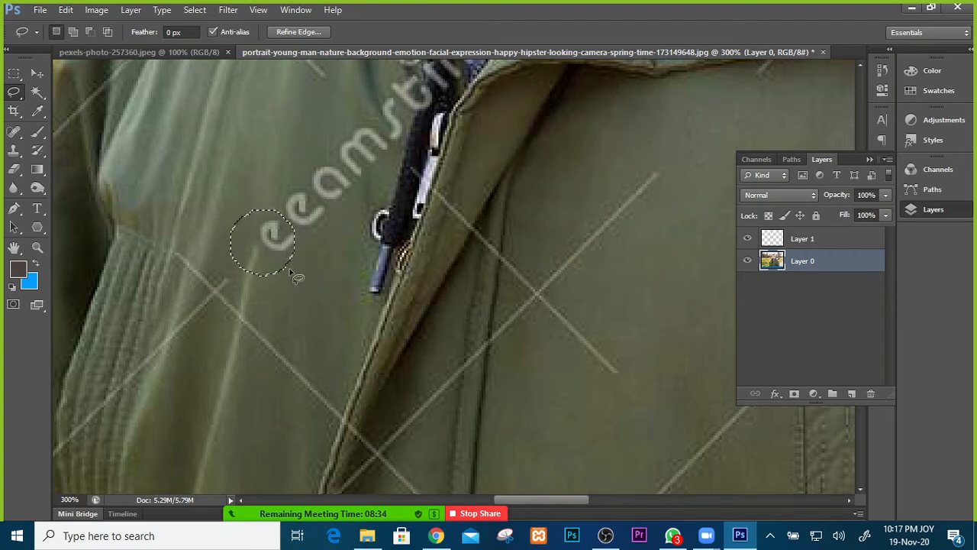
pyautogui.hotkey('ctrl', 'd')
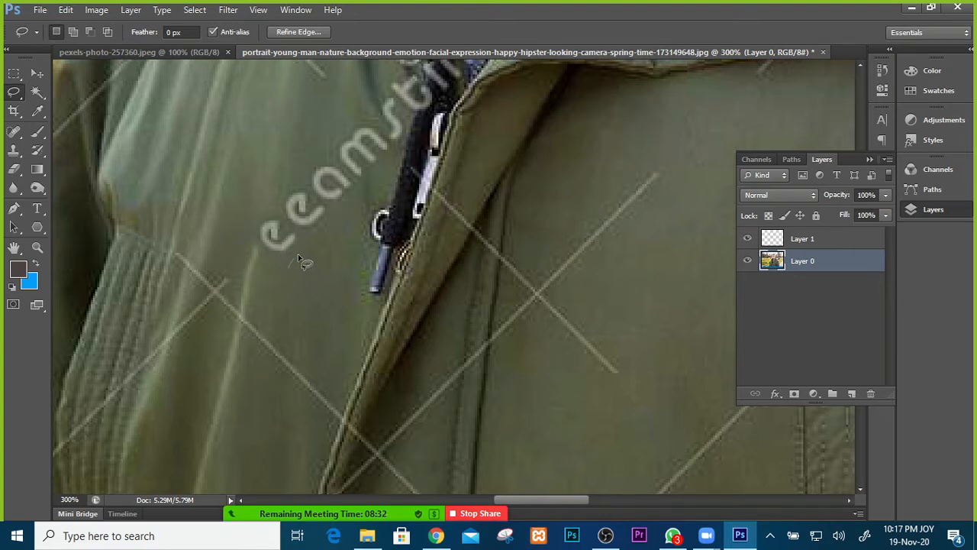
# Lasso the three watermark letters just before "mstime" on Layer 0, fill them with Content-Aware, and deselect.
pyautogui.click(307, 205)
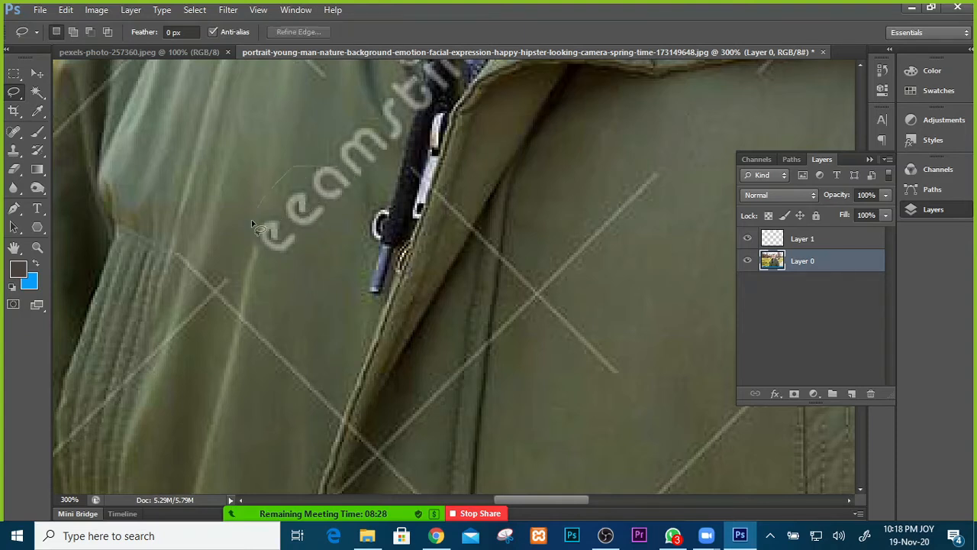
pyautogui.moveTo(251, 220)
pyautogui.mouseDown()
pyautogui.moveTo(270, 261)
pyautogui.moveTo(309, 266)
pyautogui.moveTo(342, 229)
pyautogui.mouseUp()
pyautogui.moveTo(356, 185)
pyautogui.mouseDown()
pyautogui.moveTo(334, 166)
pyautogui.moveTo(316, 167)
pyautogui.mouseUp()
pyautogui.rightClick(304, 205)
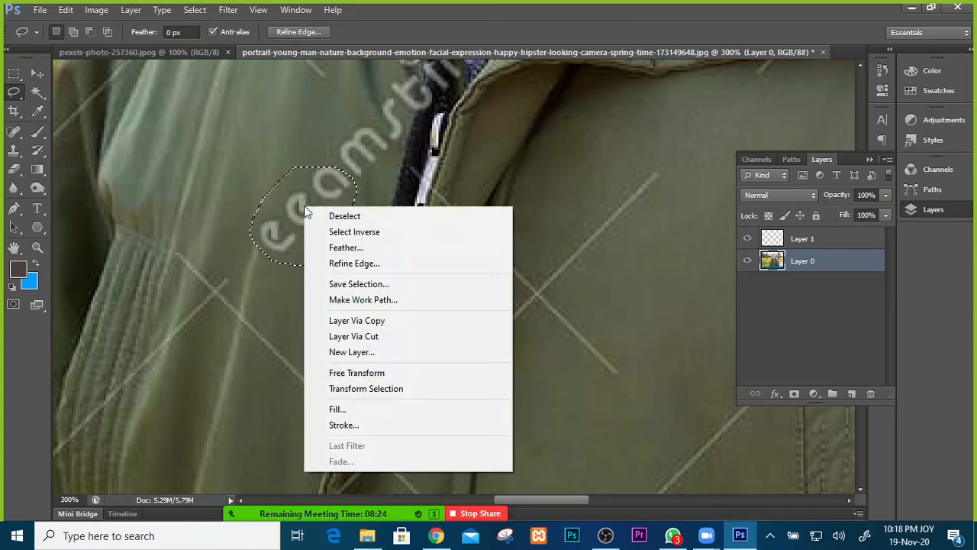
pyautogui.click(366, 410)
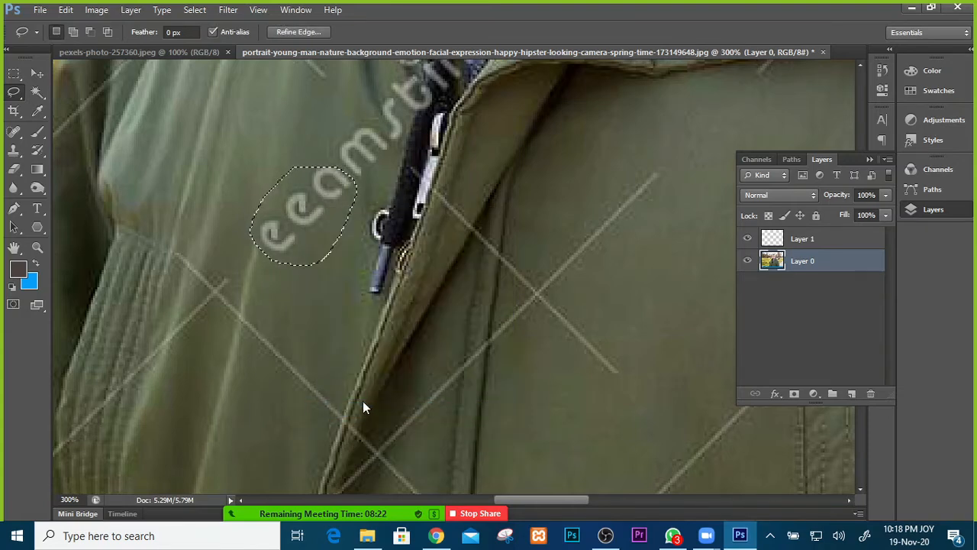
pyautogui.click(689, 132)
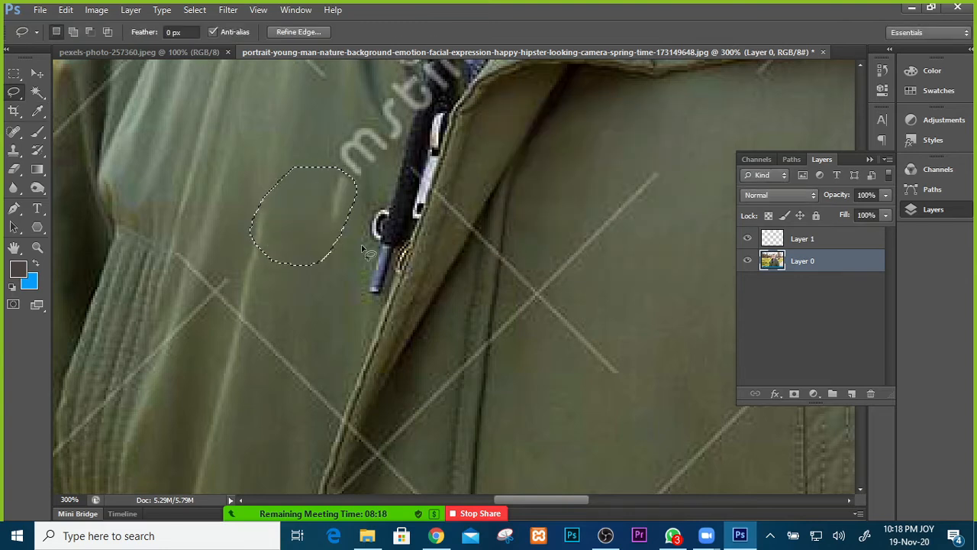
pyautogui.hotkey('ctrl', 'd')
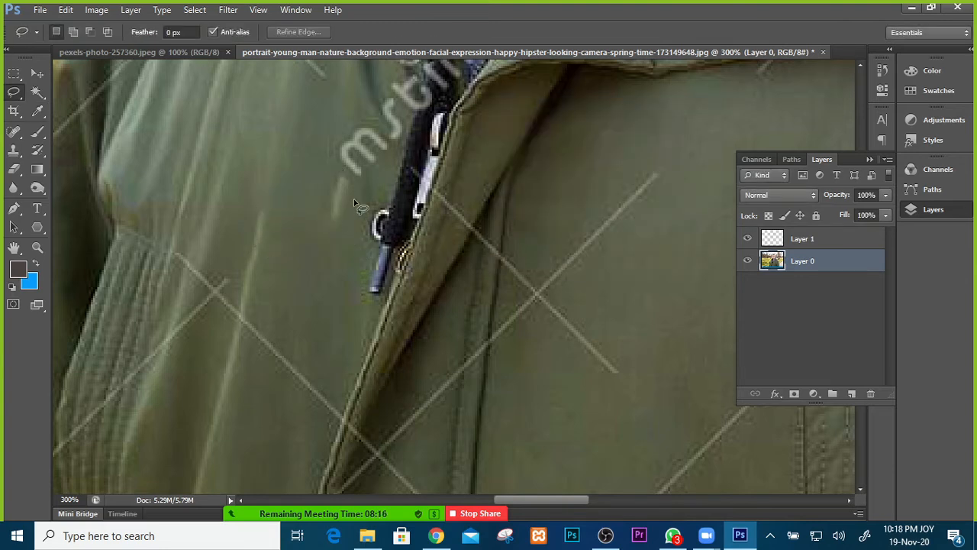
# Try a Content-Aware fill on a wide lasso around the watermark letters "ms" that overlaps the drawstring, then undo the fill.
pyautogui.moveTo(353, 199); pyautogui.dragTo(245, 319)
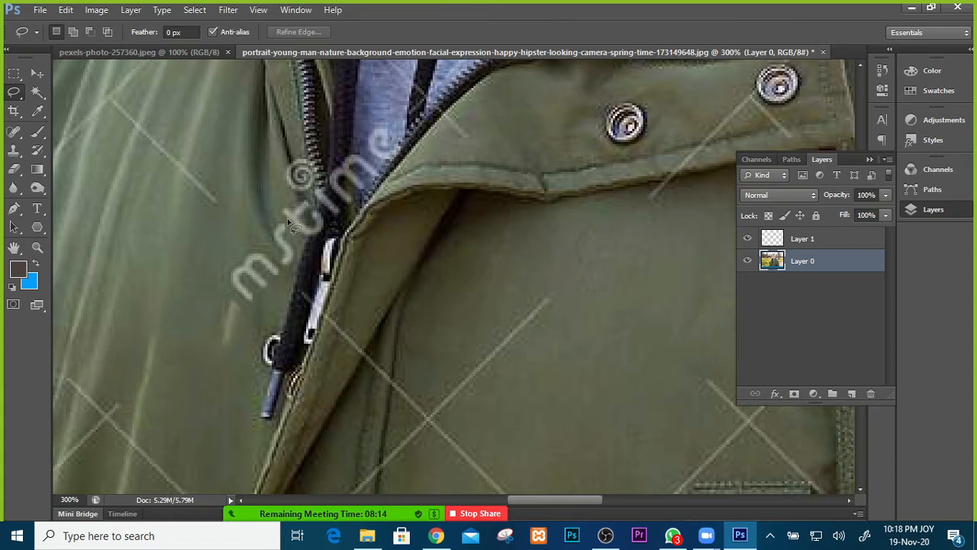
pyautogui.moveTo(287, 217)
pyautogui.mouseDown()
pyautogui.moveTo(304, 216)
pyautogui.moveTo(211, 250)
pyautogui.moveTo(244, 315)
pyautogui.mouseUp()
pyautogui.moveTo(317, 281)
pyautogui.mouseDown()
pyautogui.moveTo(307, 245)
pyautogui.moveTo(286, 223)
pyautogui.mouseUp()
pyautogui.rightClick(287, 255)
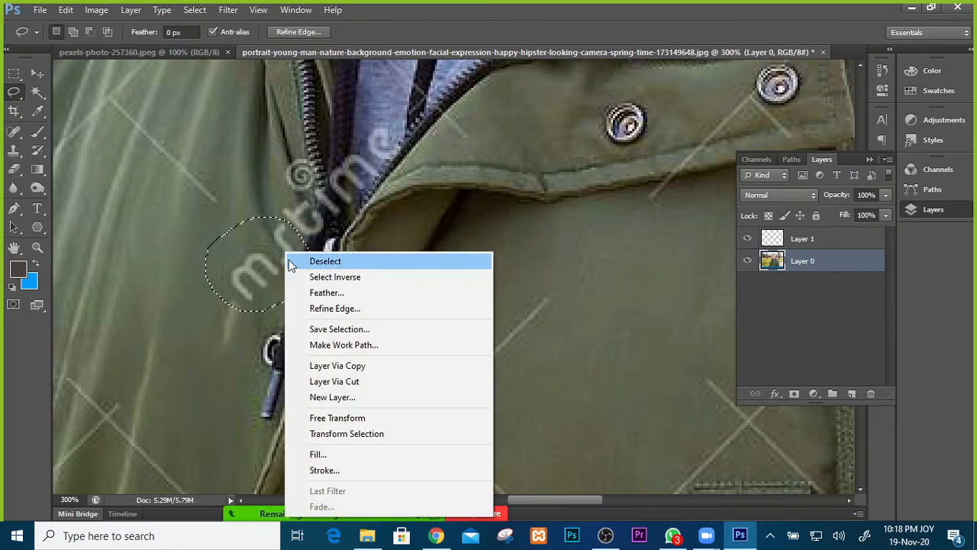
pyautogui.click(319, 466)
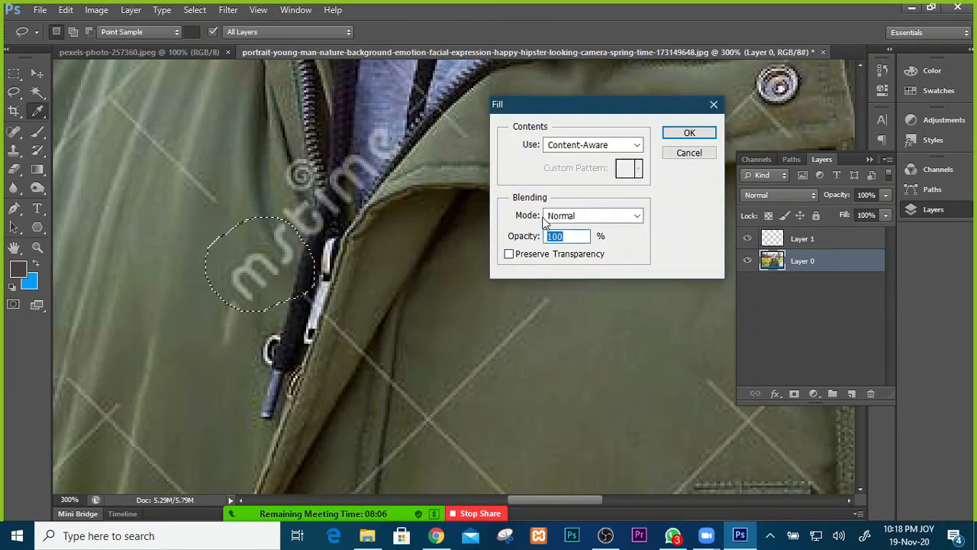
pyautogui.click(684, 134)
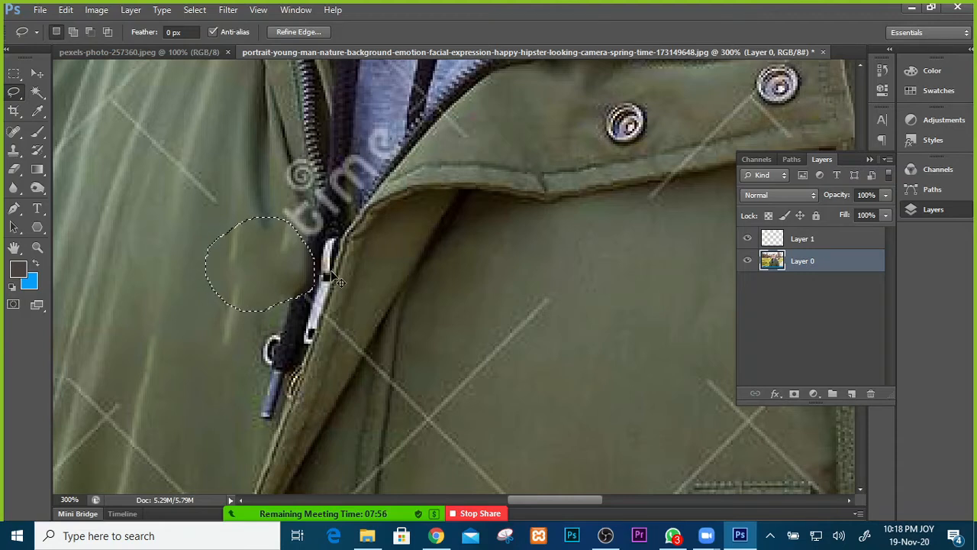
pyautogui.hotkey('ctrl', 'z')
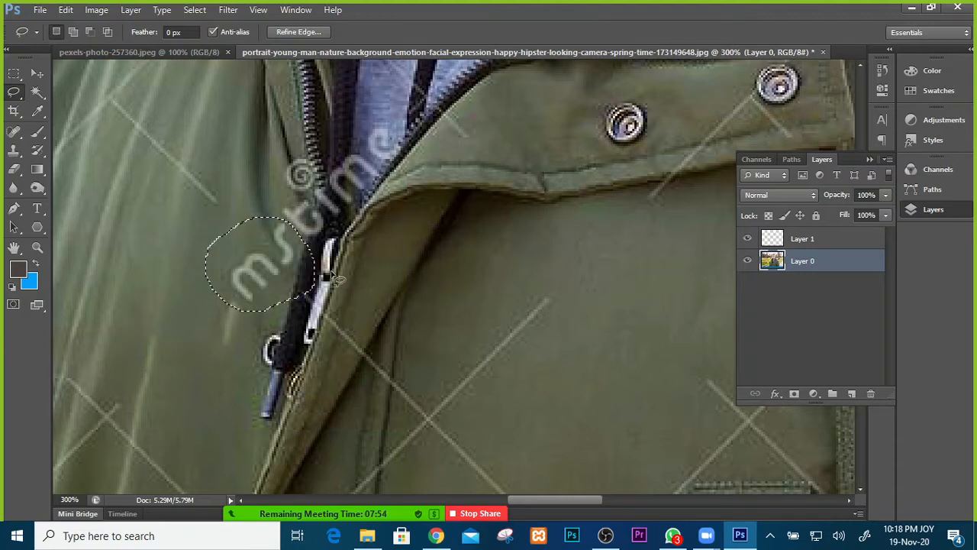
# Lasso the watermark letters "ms" tightly, keeping clear of the drawstring, fill them with Content-Aware, and deselect.
pyautogui.click(292, 254)
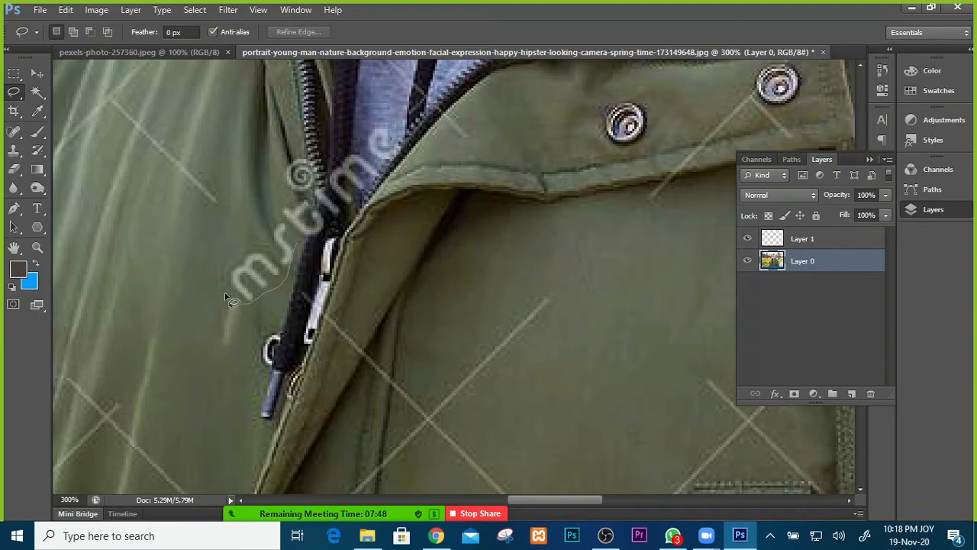
pyautogui.moveTo(244, 234)
pyautogui.mouseDown()
pyautogui.moveTo(284, 220)
pyautogui.moveTo(297, 243)
pyautogui.mouseUp()
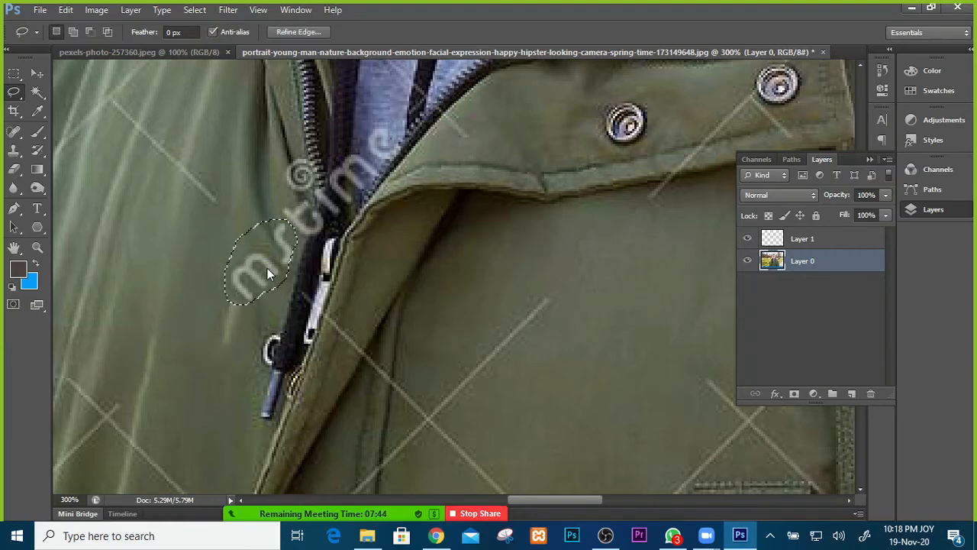
pyautogui.rightClick(267, 268)
pyautogui.click(294, 204)
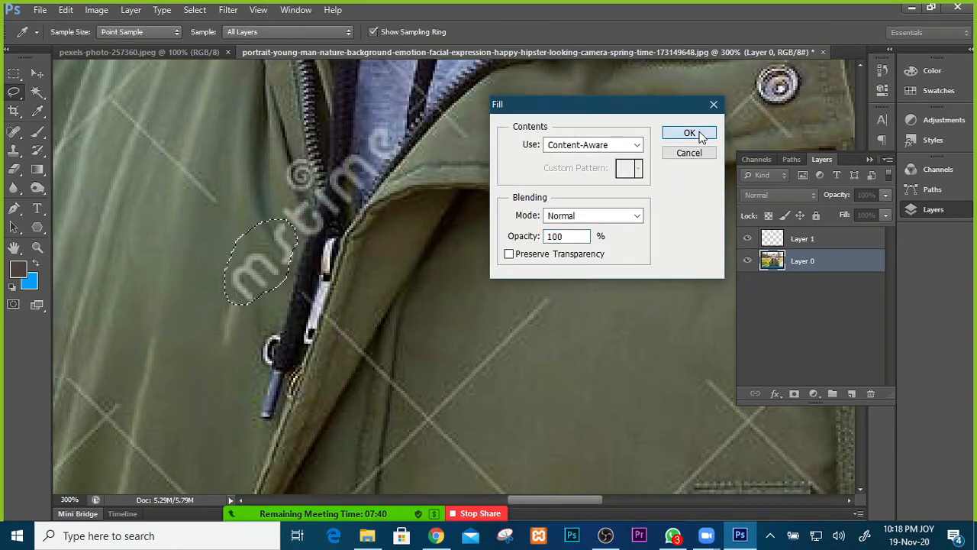
pyautogui.click(689, 133)
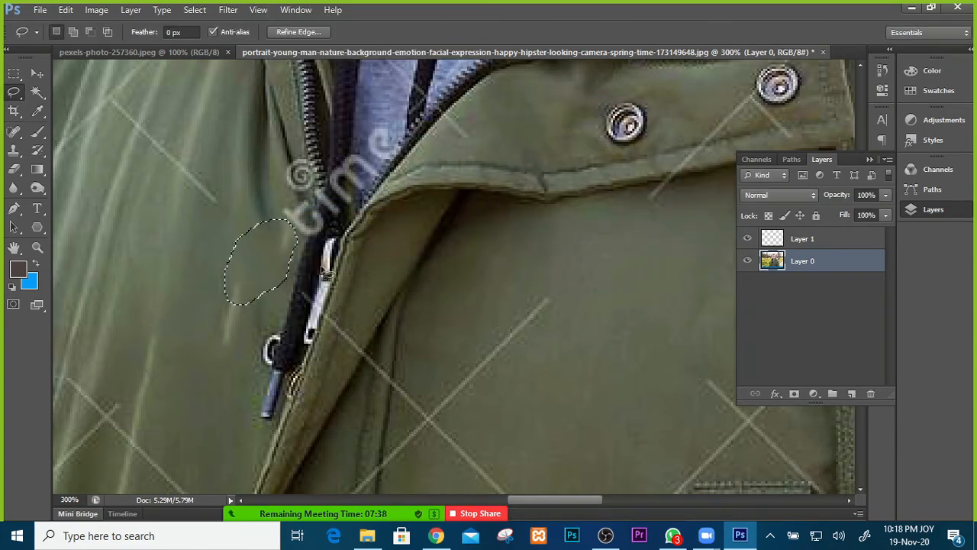
pyautogui.moveTo(323, 209); pyautogui.dragTo(288, 304)
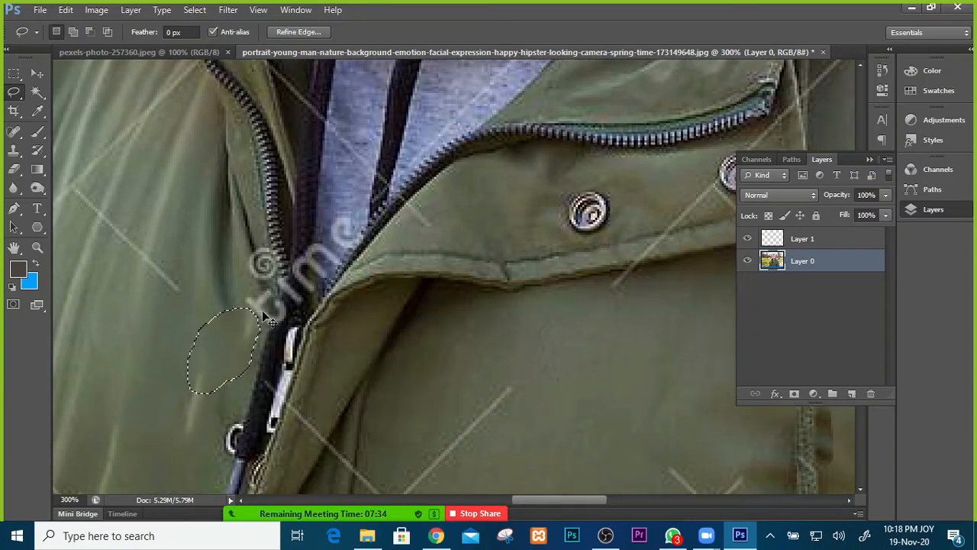
pyautogui.hotkey('ctrl', 'd')
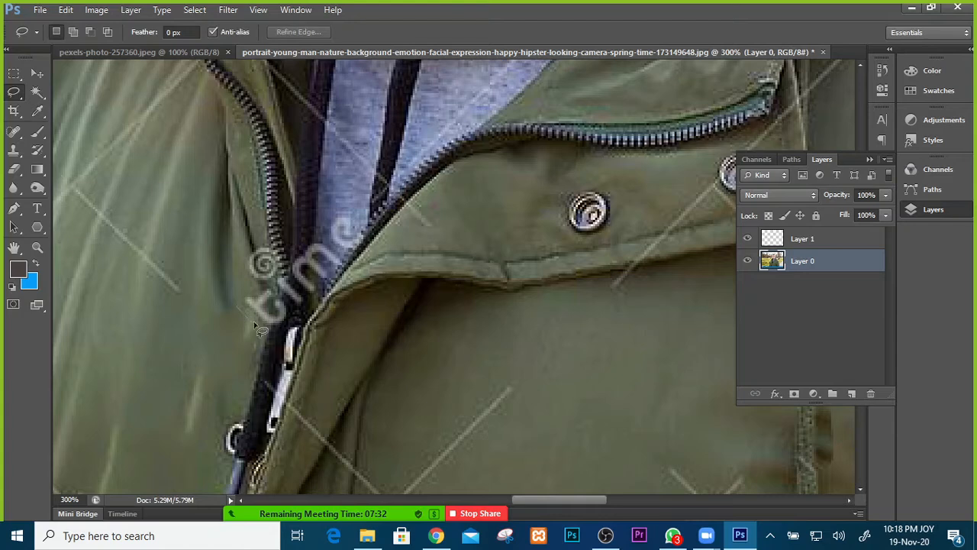
# Lasso the watermark letter "t" above the zipper pull and fill it with Content-Aware at 100% opacity.
pyautogui.moveTo(254, 322)
pyautogui.mouseDown()
pyautogui.moveTo(285, 325)
pyautogui.moveTo(280, 297)
pyautogui.moveTo(247, 290)
pyautogui.moveTo(237, 300)
pyautogui.moveTo(282, 321)
pyautogui.mouseUp()
pyautogui.rightClick(282, 321)
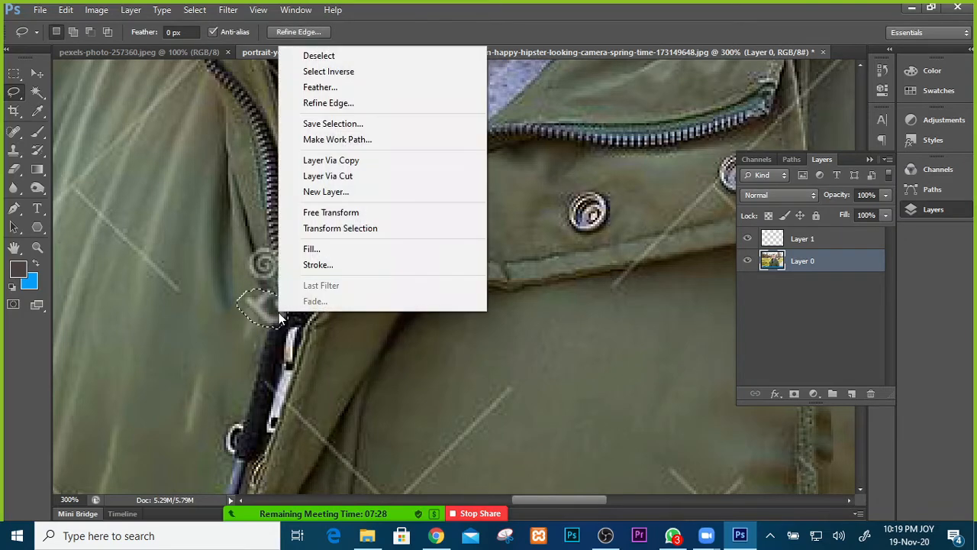
pyautogui.click(318, 249)
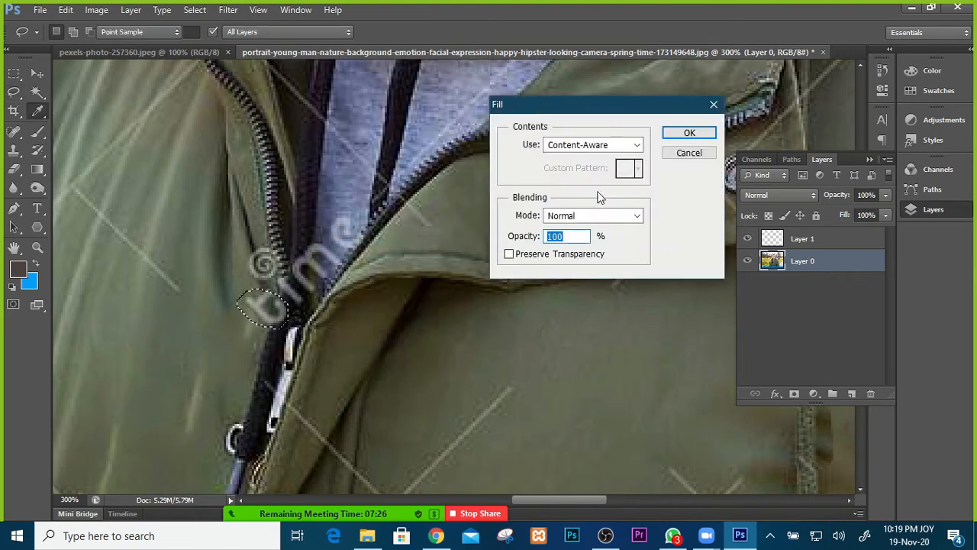
pyautogui.click(682, 133)
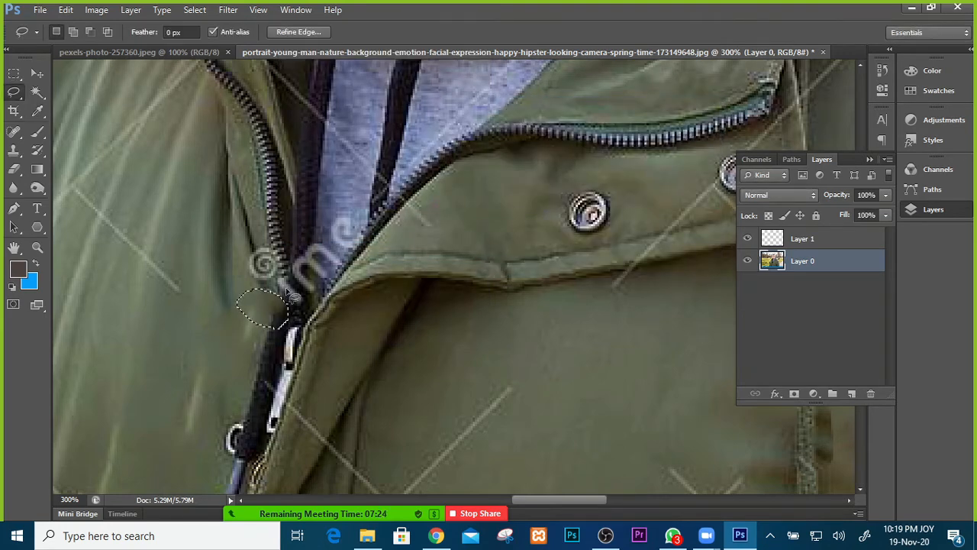
# Lasso the watermark letters "ime" across the shirt and zipper, fill them with Content-Aware, and deselect.
pyautogui.moveTo(279, 287)
pyautogui.mouseDown()
pyautogui.moveTo(297, 308)
pyautogui.moveTo(352, 273)
pyautogui.mouseUp()
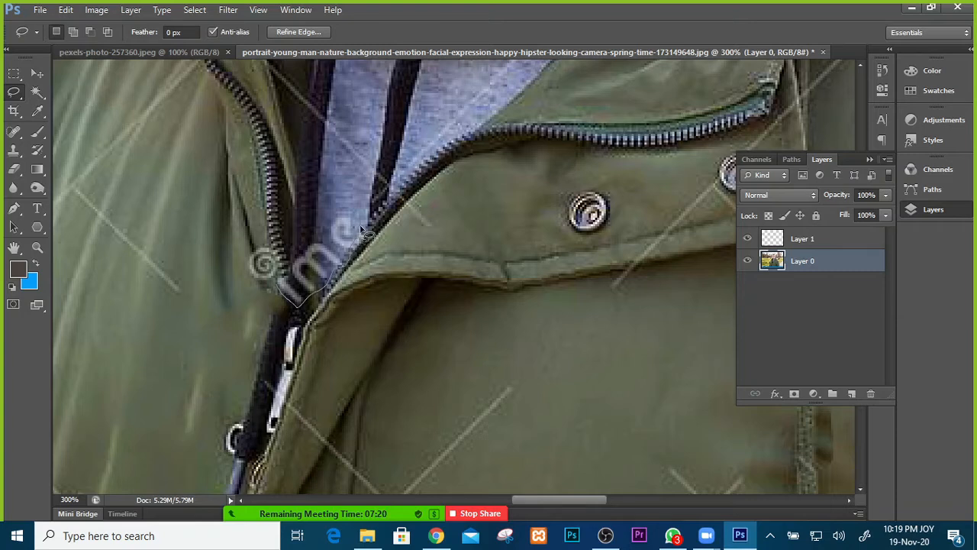
pyautogui.moveTo(362, 229)
pyautogui.mouseDown()
pyautogui.moveTo(342, 222)
pyautogui.moveTo(279, 287)
pyautogui.mouseUp()
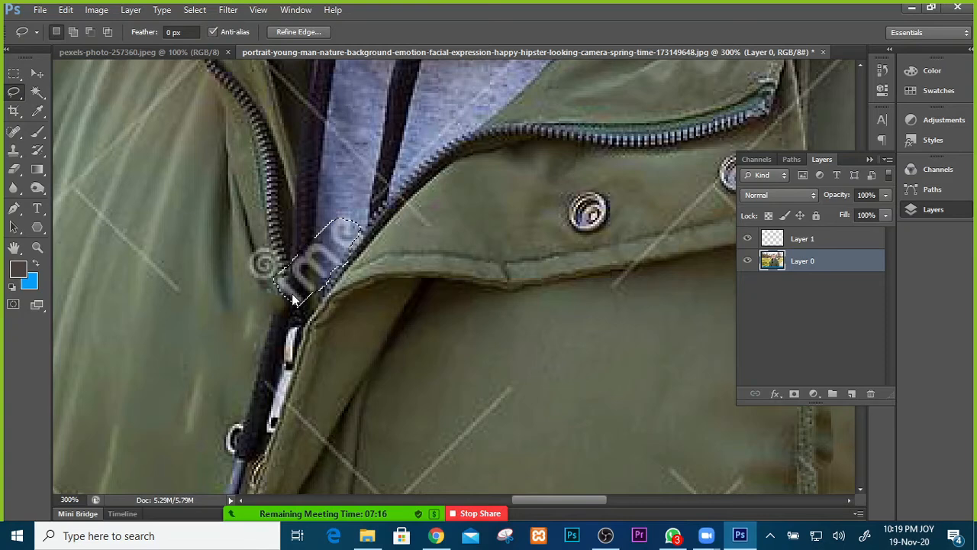
pyautogui.rightClick(292, 299)
pyautogui.click(342, 232)
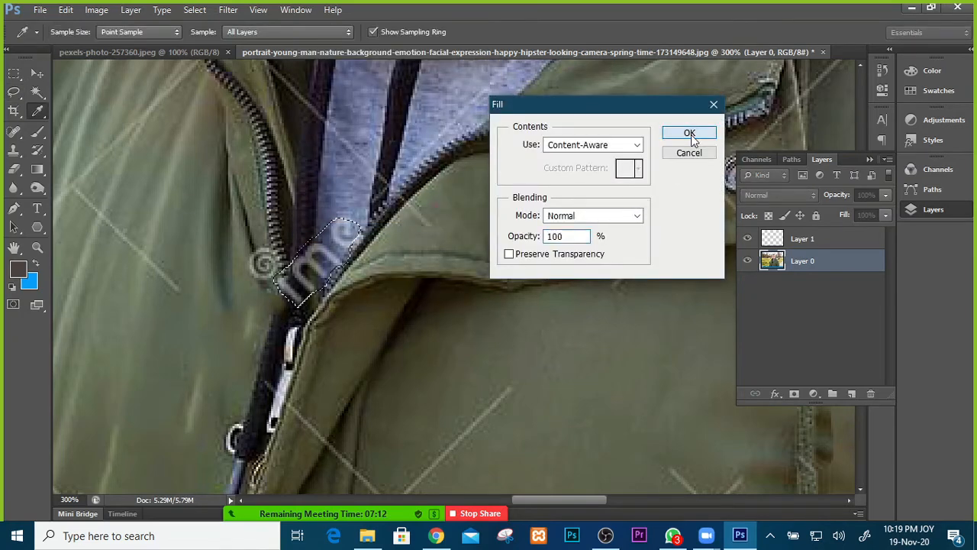
pyautogui.click(689, 134)
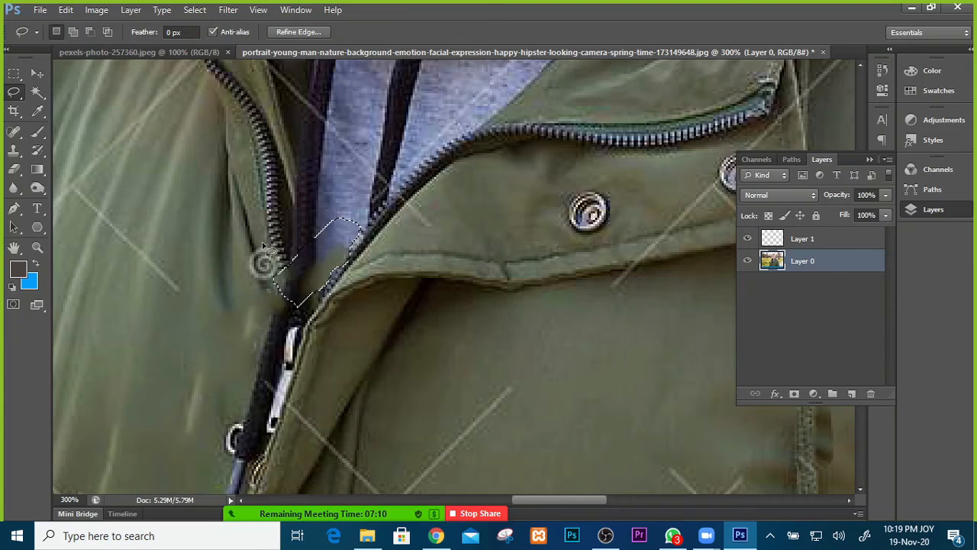
pyautogui.hotkey('ctrl', 'd')
# Lasso the small watermark spiral at the lower end of the zipper teeth, fill it with Content-Aware, and deselect.
pyautogui.moveTo(276, 260); pyautogui.dragTo(273, 256)
pyautogui.rightClick(273, 256)
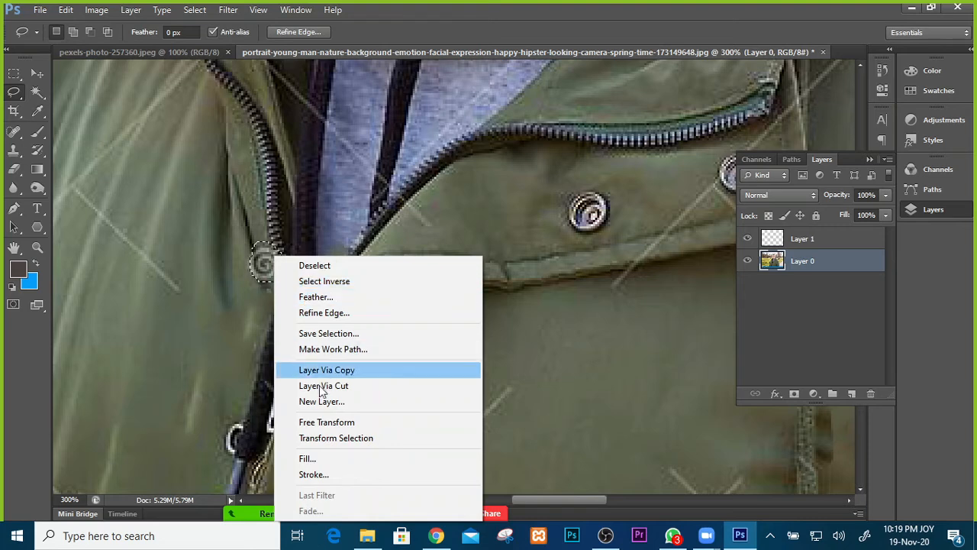
pyautogui.click(332, 458)
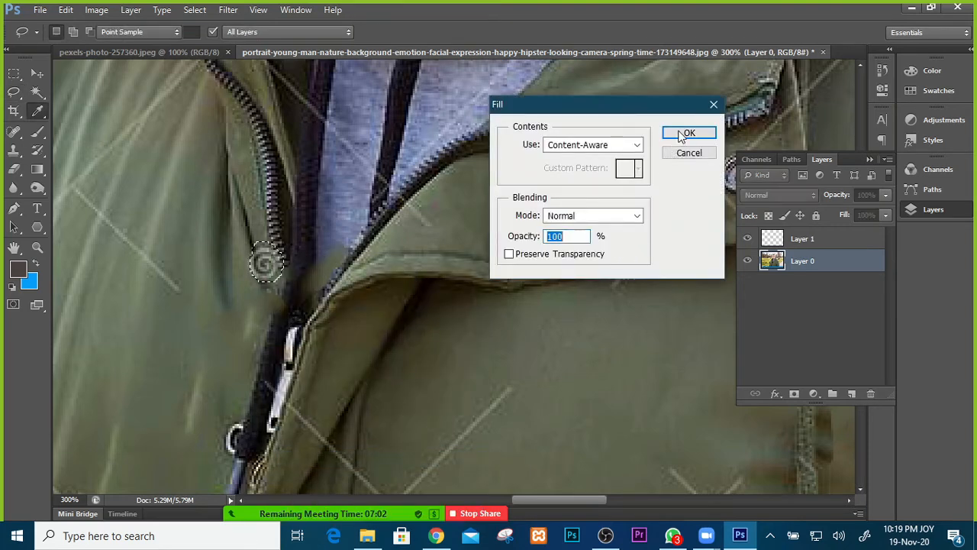
pyautogui.click(689, 132)
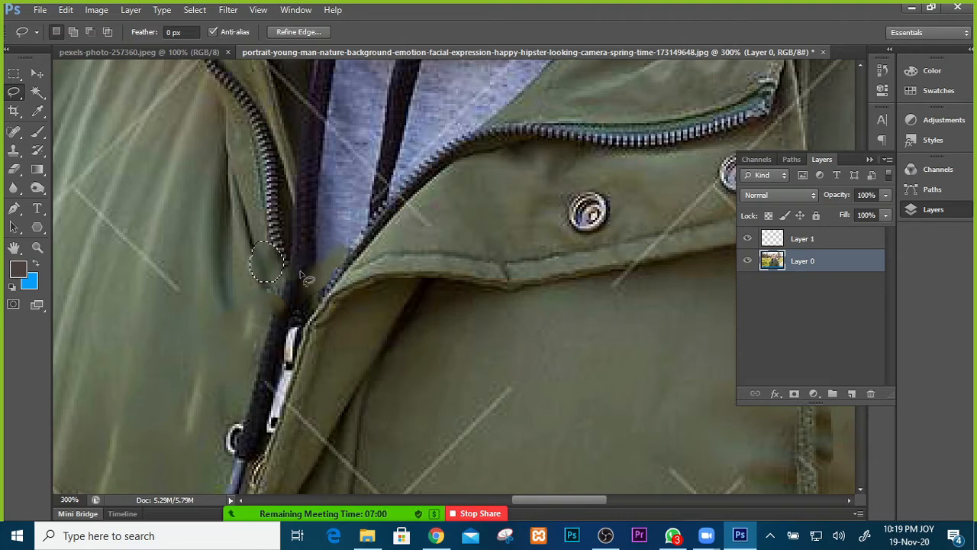
pyautogui.hotkey('ctrl', 'd')
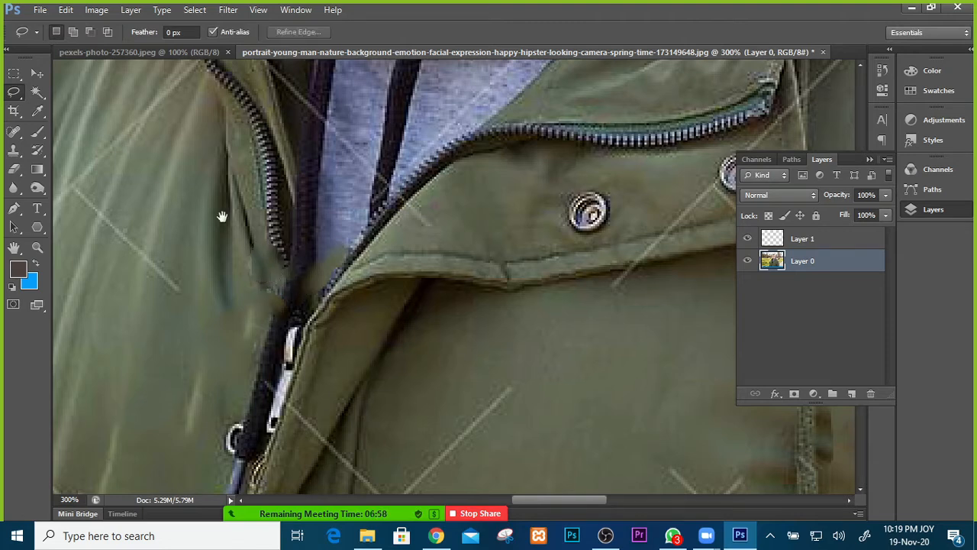
# Lasso the large watermark spiral overlapping the jacket's shoulder and the grass background, and fill it with Content-Aware in Normal mode at 100% opacity.
pyautogui.moveTo(113, 174)
pyautogui.mouseDown()
pyautogui.moveTo(309, 186)
pyautogui.moveTo(346, 212)
pyautogui.moveTo(335, 379)
pyautogui.mouseUp()
pyautogui.moveTo(477, 201); pyautogui.dragTo(287, 372)
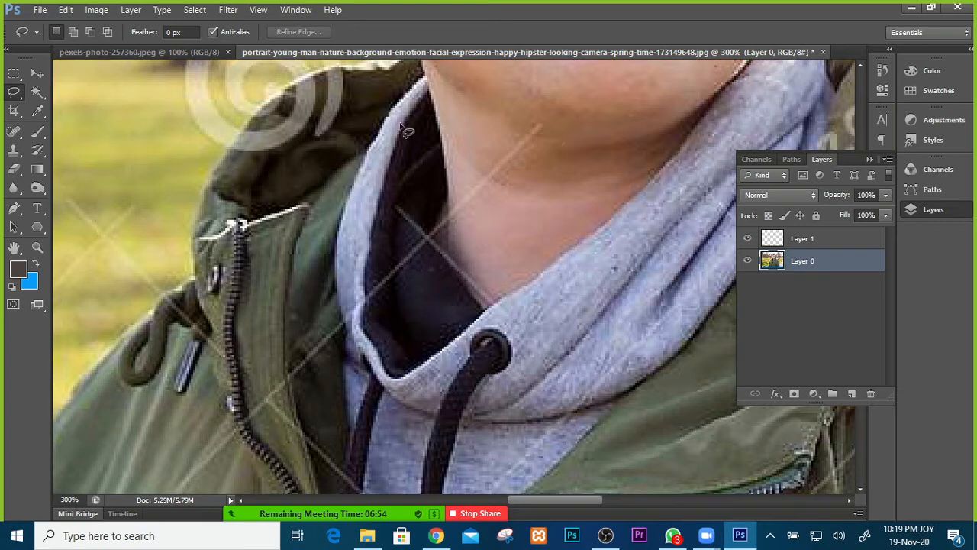
pyautogui.moveTo(563, 147); pyautogui.dragTo(568, 302)
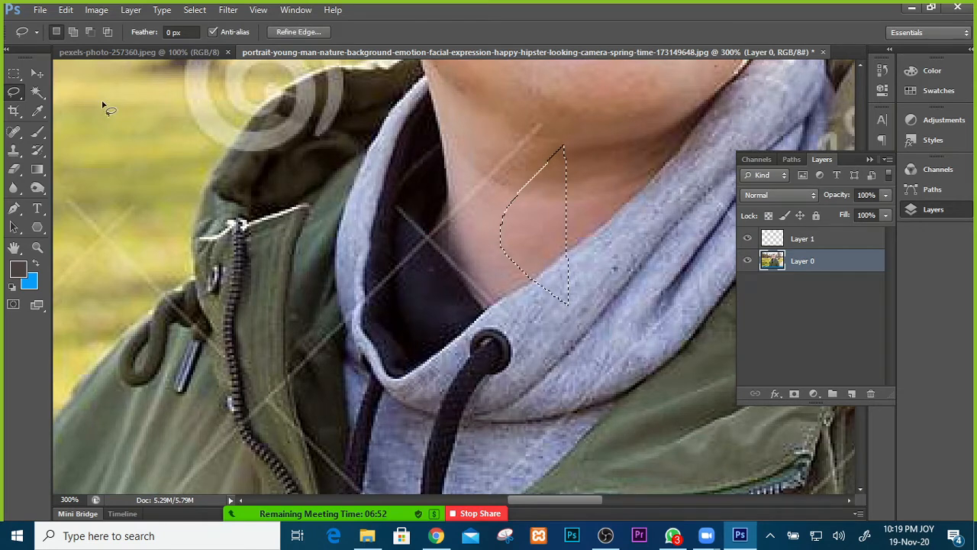
pyautogui.hotkey('ctrl', 'd')
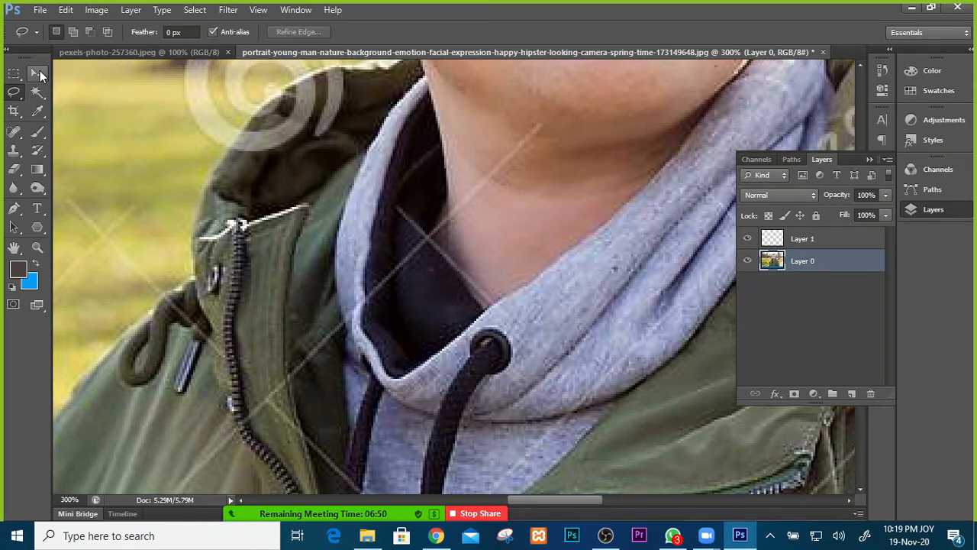
pyautogui.click(39, 72)
pyautogui.moveTo(339, 122); pyautogui.dragTo(380, 280)
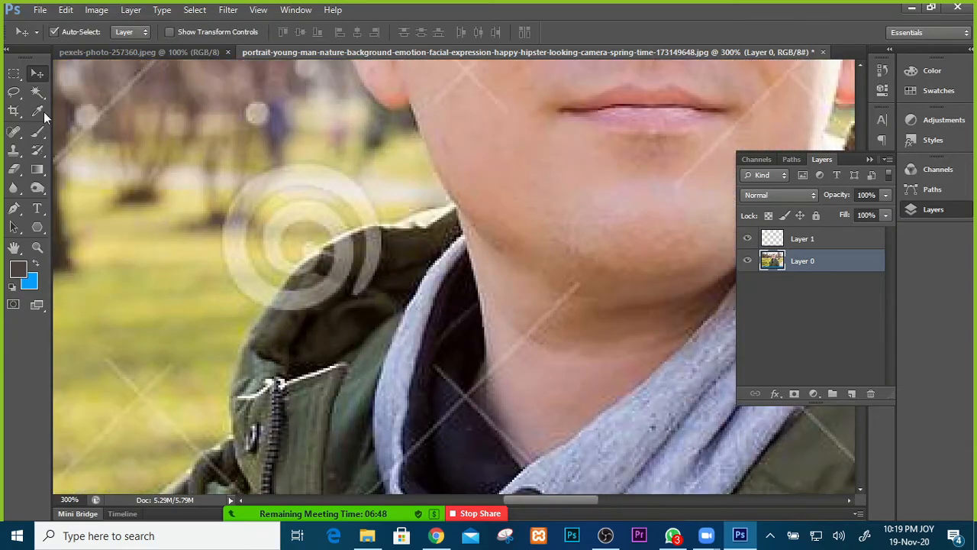
pyautogui.click(13, 91)
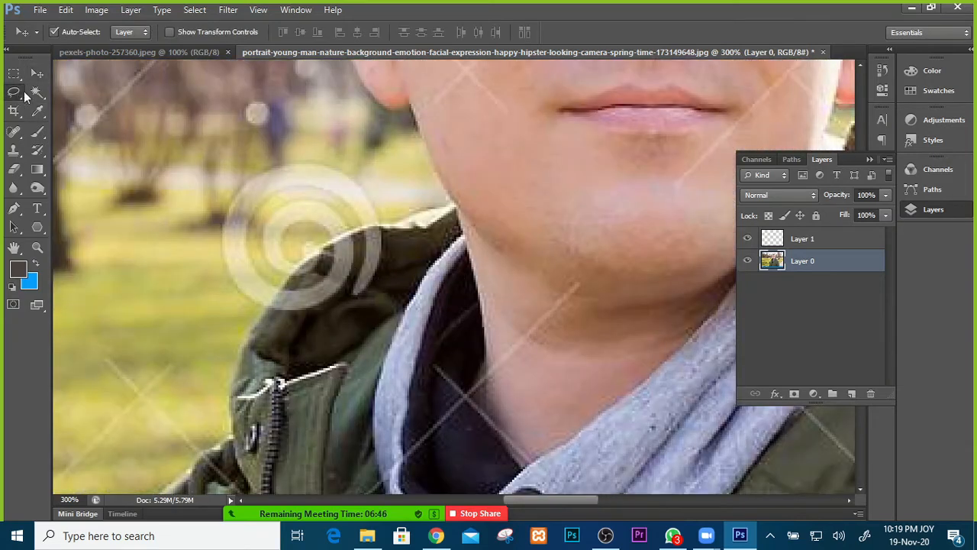
pyautogui.moveTo(256, 313)
pyautogui.mouseDown()
pyautogui.moveTo(337, 312)
pyautogui.moveTo(369, 299)
pyautogui.moveTo(382, 263)
pyautogui.moveTo(380, 215)
pyautogui.moveTo(355, 181)
pyautogui.mouseUp()
pyautogui.moveTo(285, 167)
pyautogui.mouseDown()
pyautogui.moveTo(252, 168)
pyautogui.moveTo(223, 214)
pyautogui.mouseUp()
pyautogui.rightClick(231, 217)
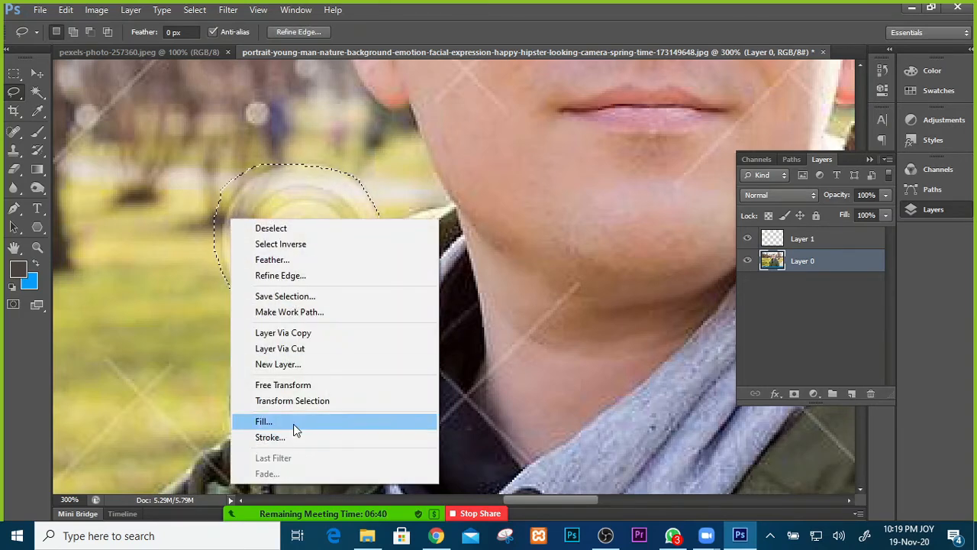
pyautogui.click(293, 424)
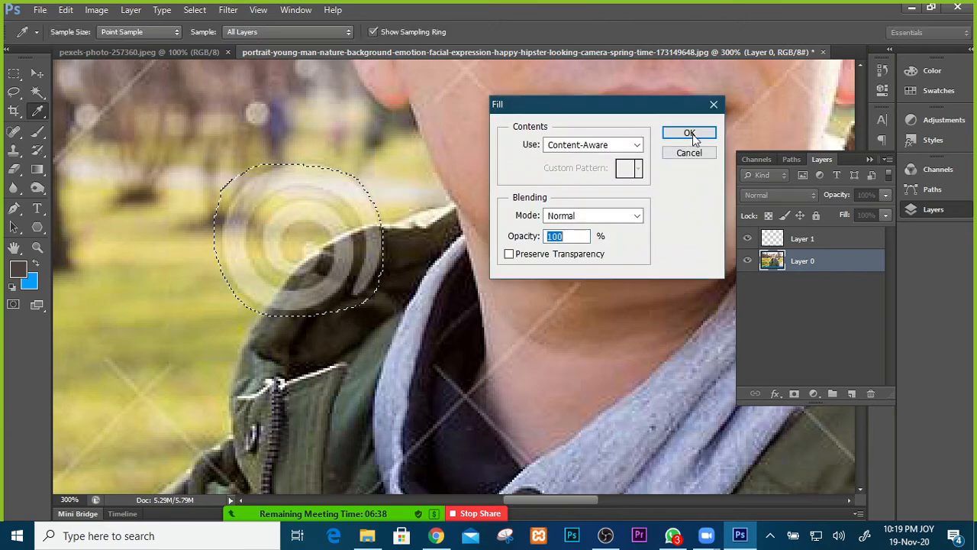
pyautogui.click(689, 134)
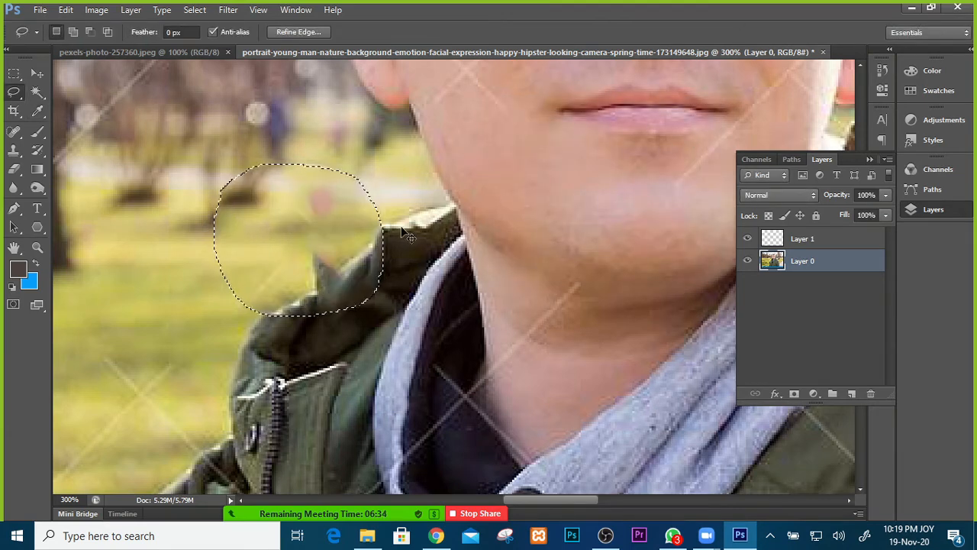
# Deselect the filled shoulder area and examine the man's face, hair and jacket for remaining watermark marks.
pyautogui.hotkey('ctrl', 'd')
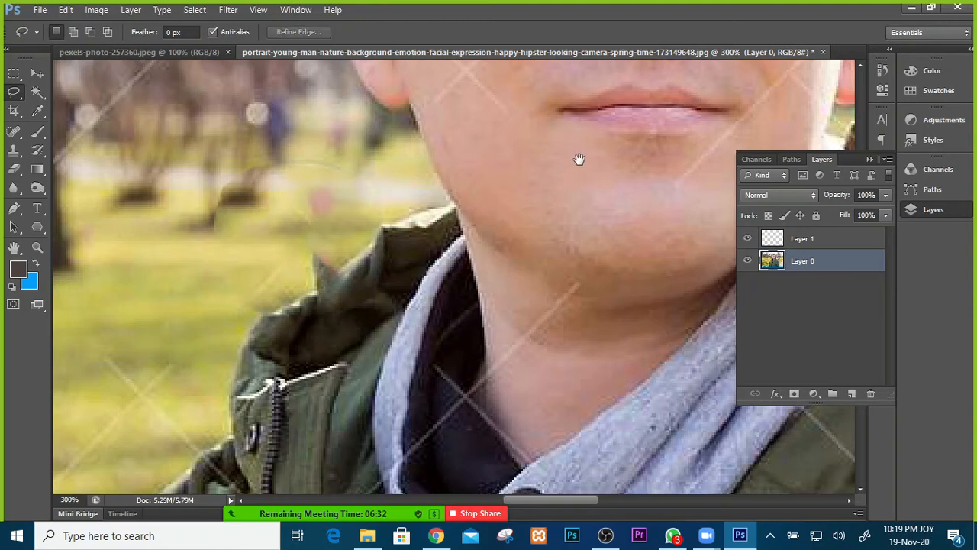
pyautogui.moveTo(579, 159); pyautogui.dragTo(420, 295)
pyautogui.moveTo(443, 137); pyautogui.dragTo(399, 351)
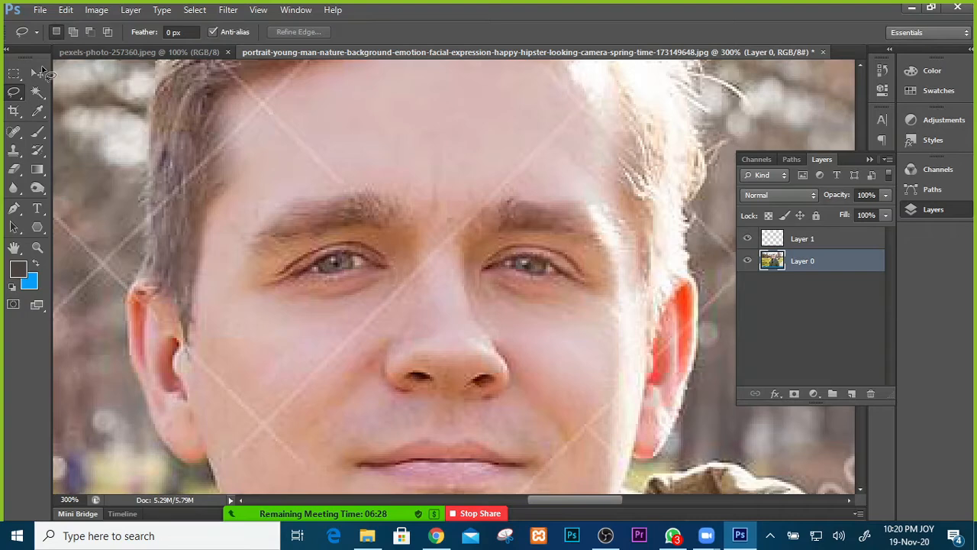
pyautogui.hotkey('ctrl', 'shift', 'd')
pyautogui.press('v')
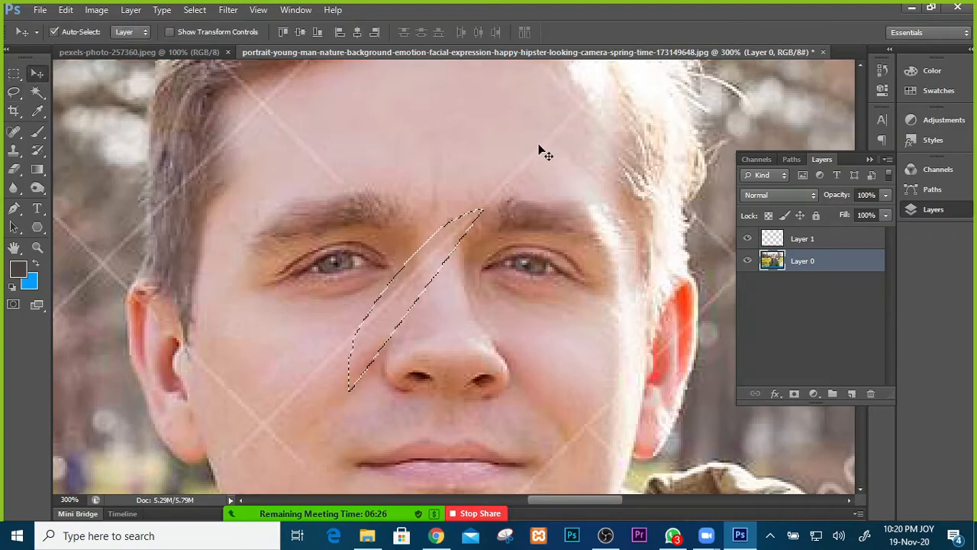
pyautogui.hotkey('ctrl', 'd')
pyautogui.moveTo(556, 143); pyautogui.dragTo(425, 298)
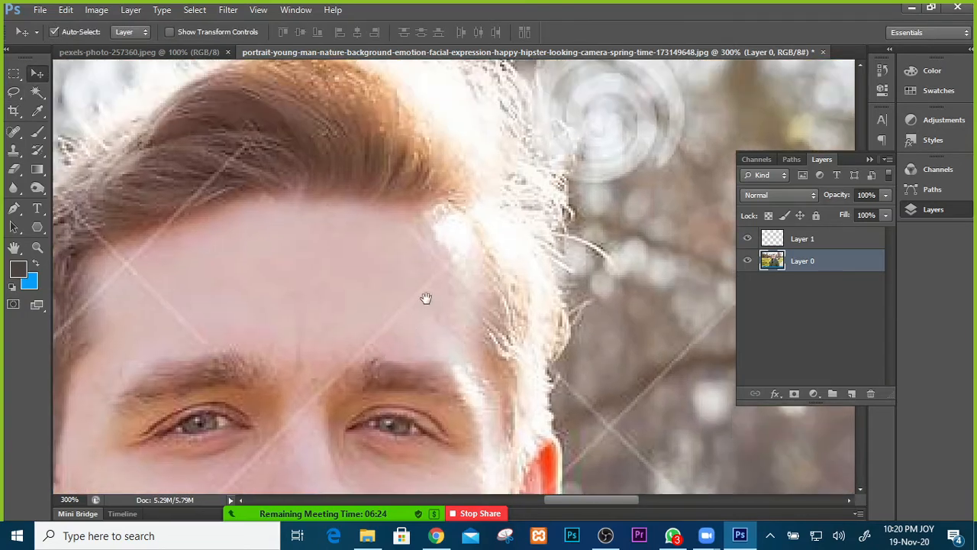
pyautogui.moveTo(464, 231); pyautogui.dragTo(463, 242)
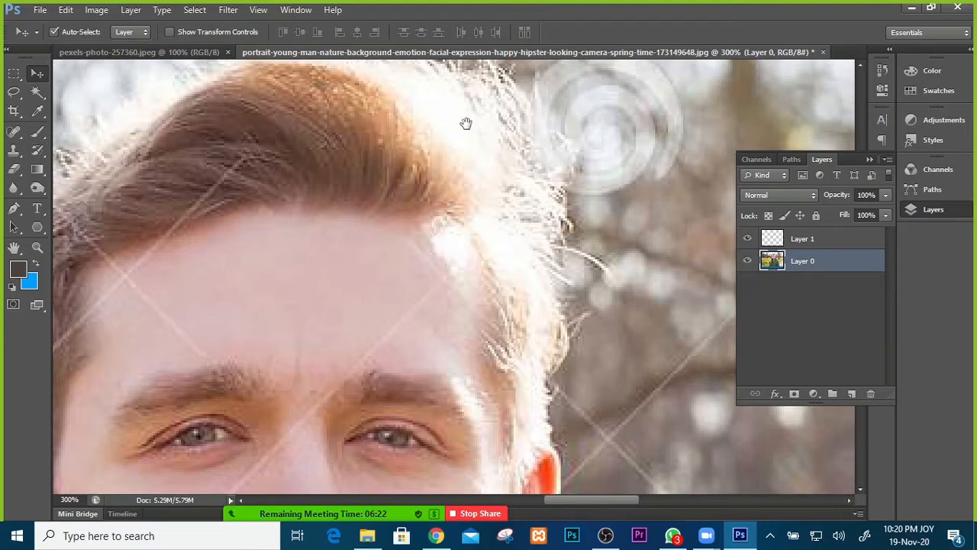
pyautogui.moveTo(465, 124); pyautogui.dragTo(488, 275)
pyautogui.moveTo(299, 270); pyautogui.dragTo(374, 163)
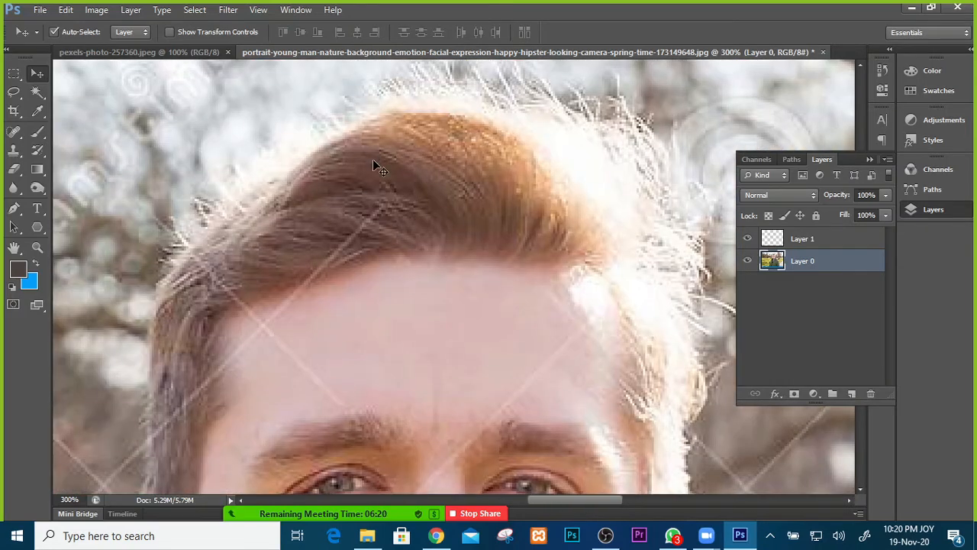
pyautogui.hotkey('ctrl', '-')
pyautogui.hotkey('ctrl', '-')
pyautogui.hotkey('ctrl', '-')
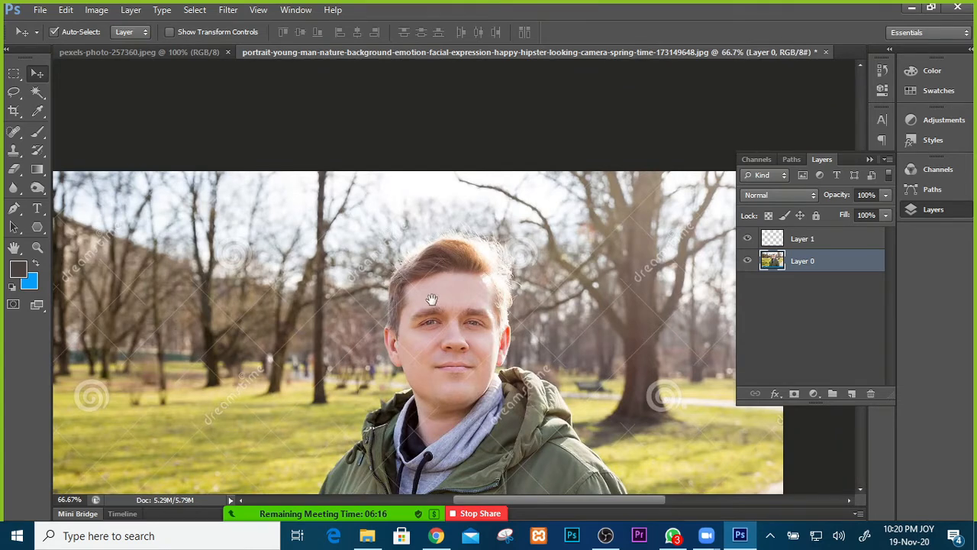
pyautogui.moveTo(421, 344); pyautogui.dragTo(349, 236)
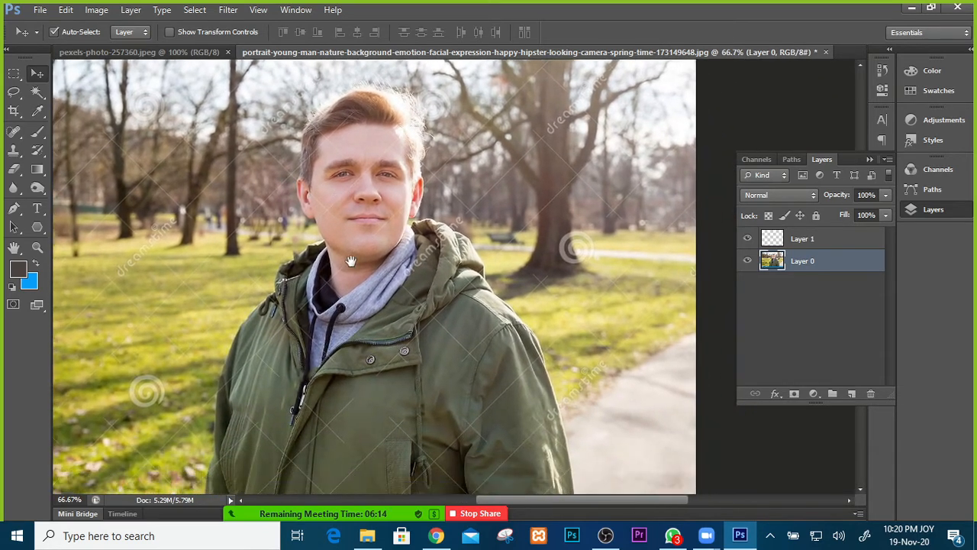
pyautogui.moveTo(418, 311); pyautogui.dragTo(345, 256)
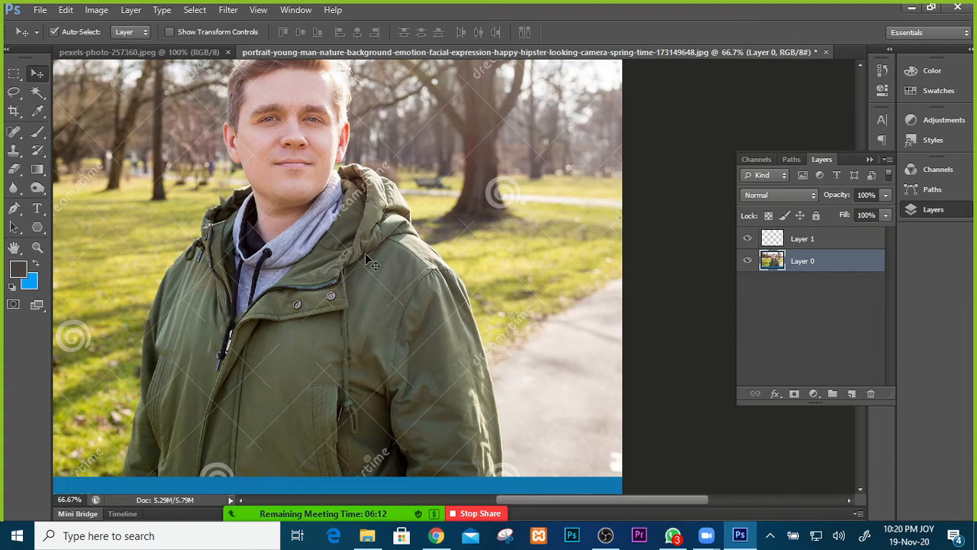
# Lasso the watermark letter "d" where the grey hood lining meets the green jacket, fill it with Content-Aware, and deselect.
pyautogui.hotkey('ctrl', '+')
pyautogui.hotkey('ctrl', '+')
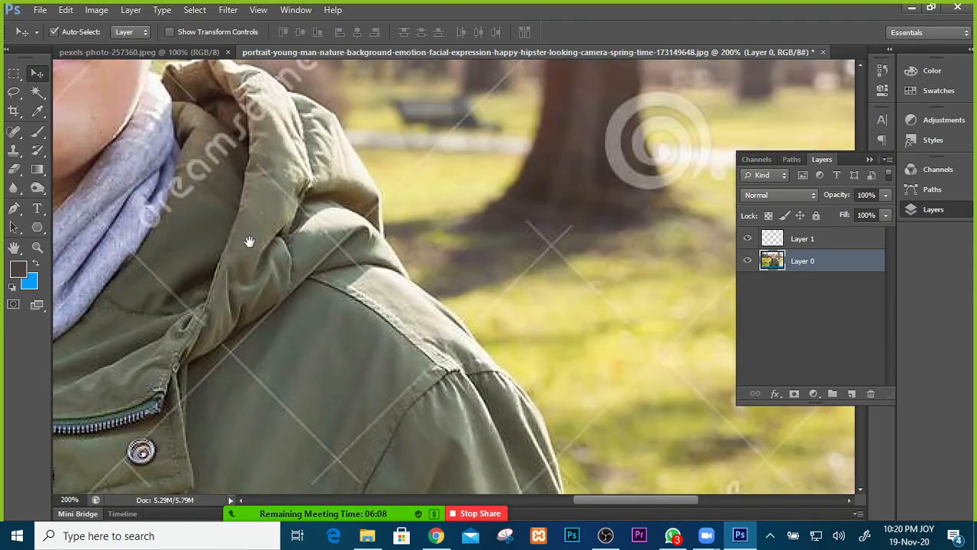
pyautogui.moveTo(249, 241); pyautogui.dragTo(344, 292)
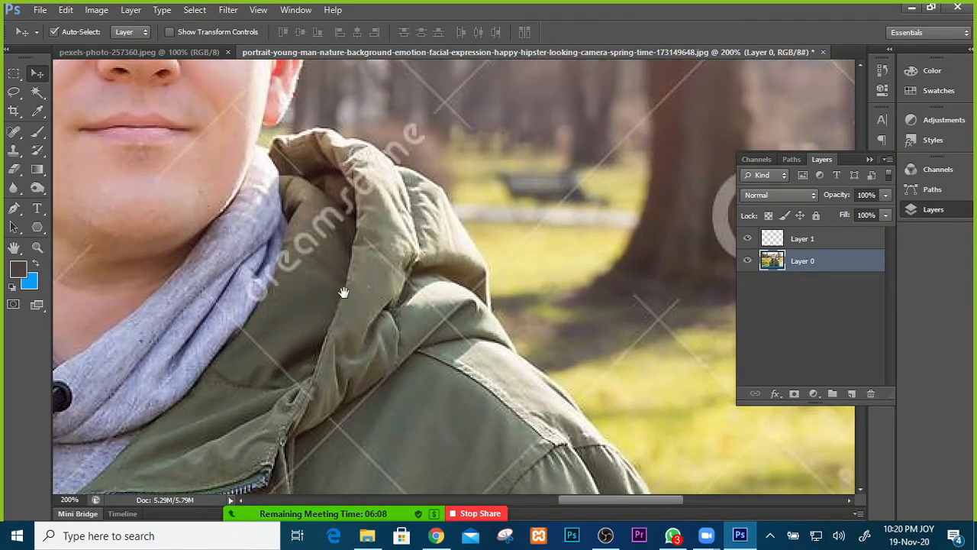
pyautogui.hotkey('ctrl', '+')
pyautogui.hotkey('ctrl', '+')
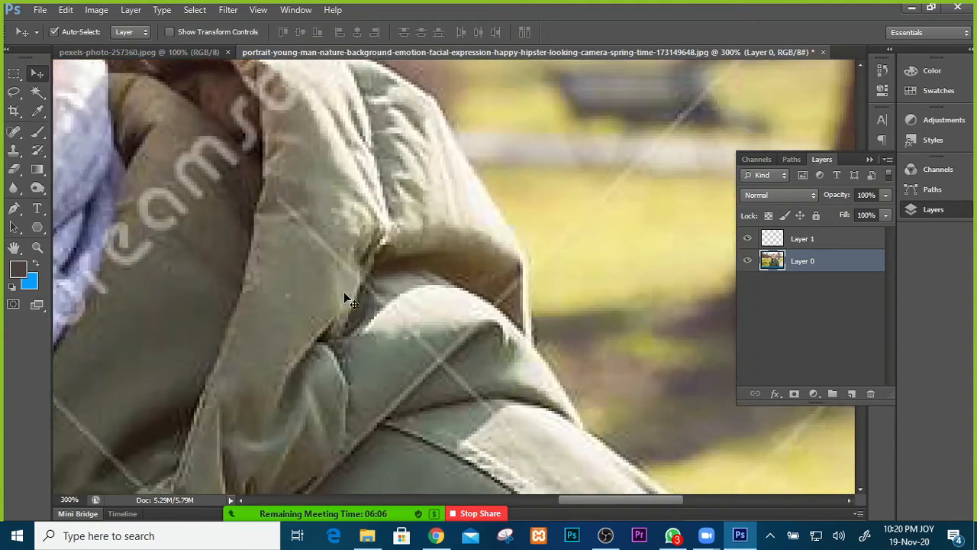
pyautogui.moveTo(185, 246); pyautogui.dragTo(398, 216)
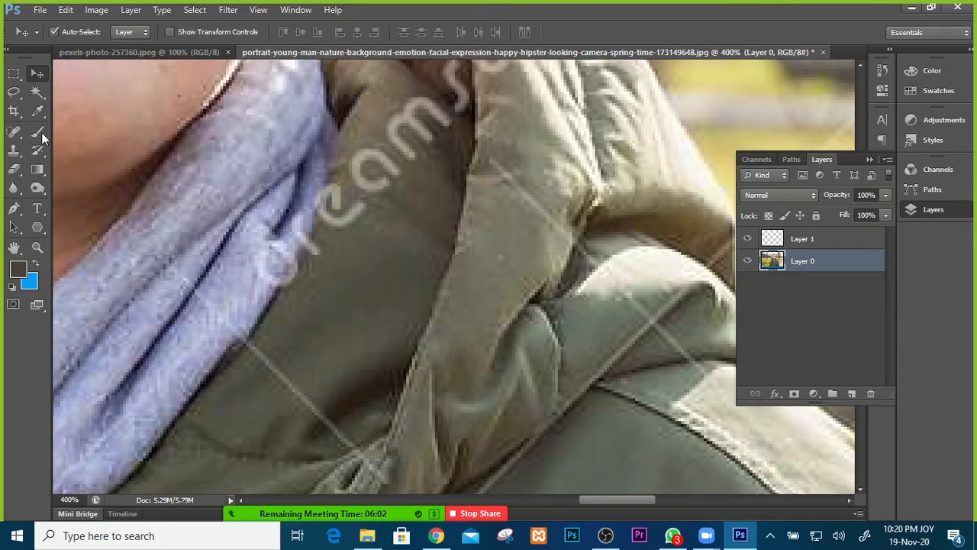
pyautogui.press('l')
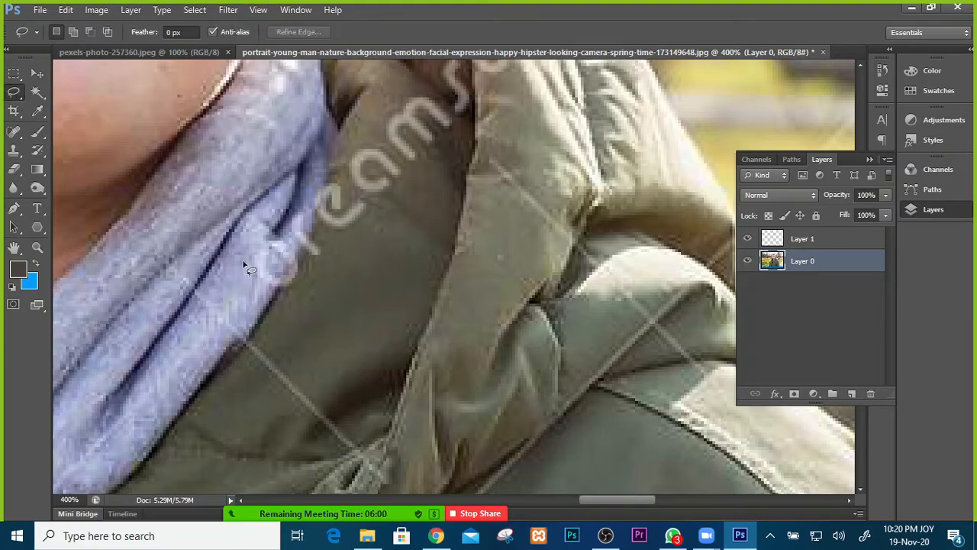
pyautogui.moveTo(262, 292)
pyautogui.mouseDown()
pyautogui.moveTo(303, 287)
pyautogui.moveTo(320, 257)
pyautogui.moveTo(322, 233)
pyautogui.moveTo(306, 212)
pyautogui.moveTo(279, 215)
pyautogui.moveTo(244, 257)
pyautogui.moveTo(277, 260)
pyautogui.mouseUp()
pyautogui.rightClick(278, 259)
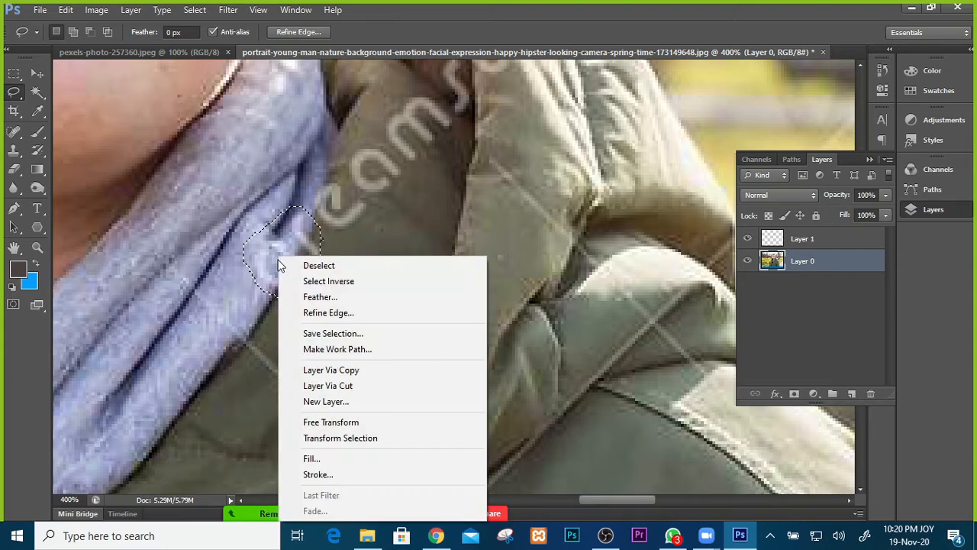
pyautogui.click(330, 458)
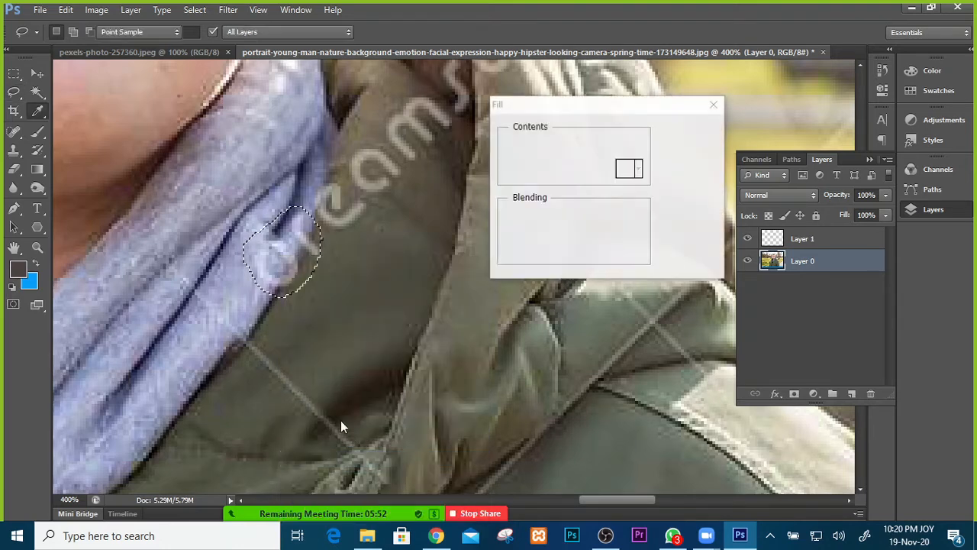
pyautogui.click(690, 134)
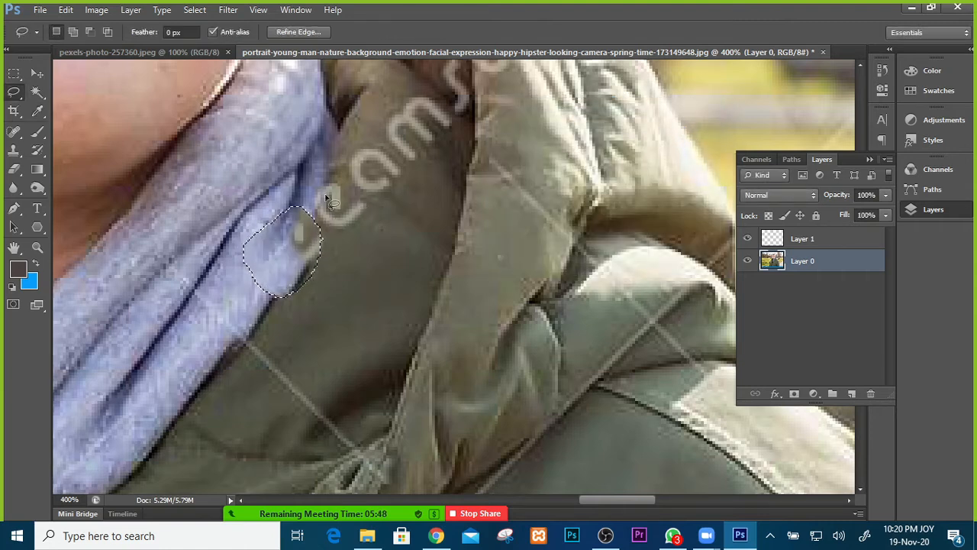
pyautogui.hotkey('ctrl', 'd')
# Lasso the watermark letters "ea" on the green jacket collar and fill them with Content-Aware in Normal mode at 100% opacity.
pyautogui.moveTo(356, 242)
pyautogui.mouseDown()
pyautogui.moveTo(391, 214)
pyautogui.moveTo(401, 174)
pyautogui.mouseUp()
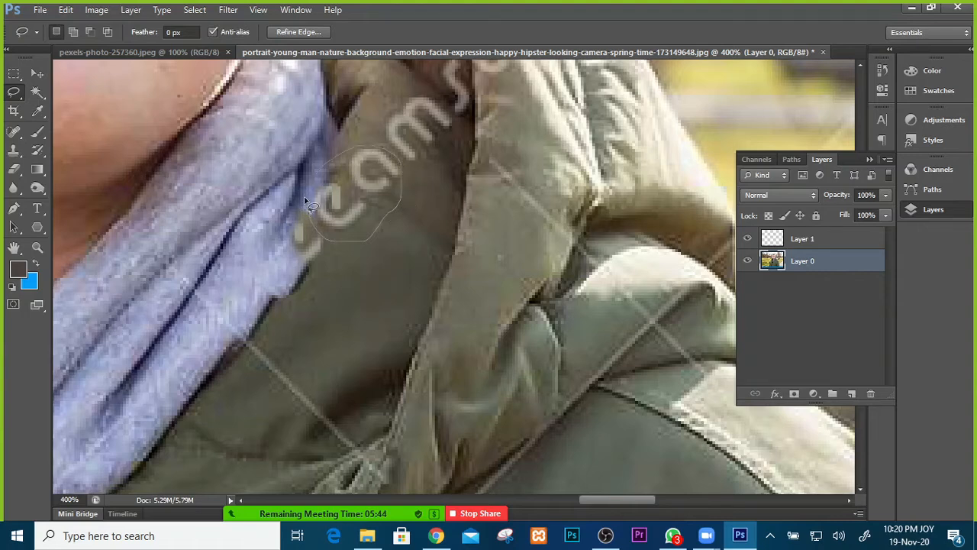
pyautogui.moveTo(304, 196); pyautogui.dragTo(304, 206)
pyautogui.rightClick(324, 210)
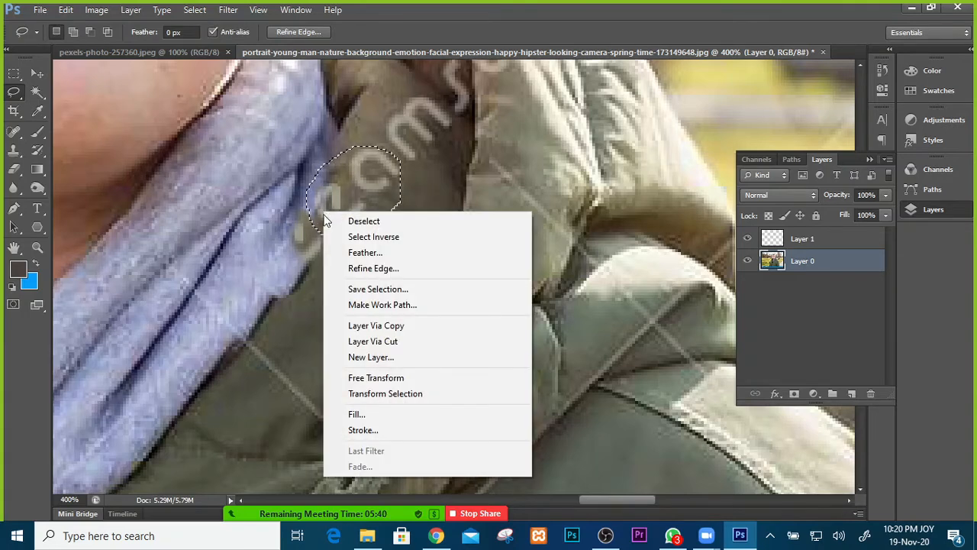
pyautogui.click(355, 416)
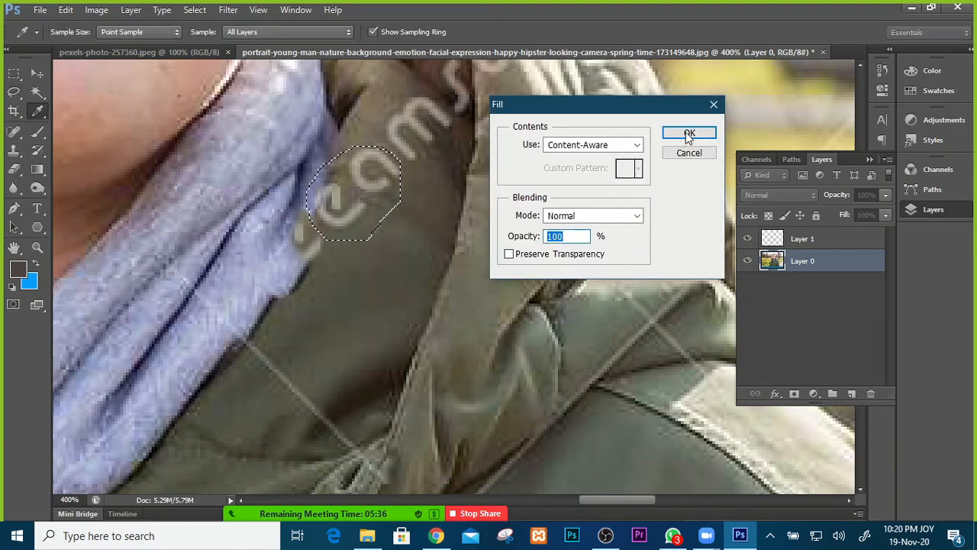
pyautogui.click(688, 135)
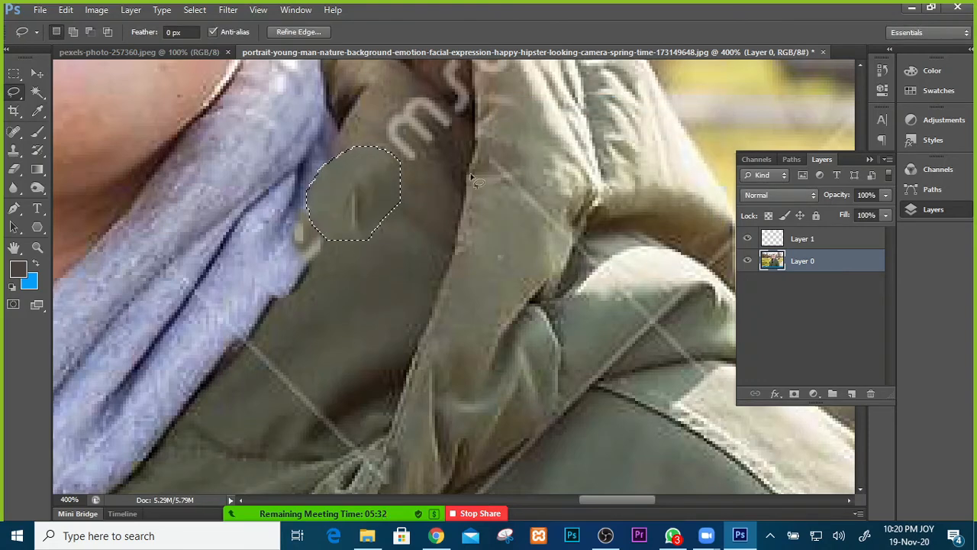
# Lasso the watermark letters "ms" on the inner fold of the jacket hood and fill them with Content-Aware at 100% opacity.
pyautogui.scroll(5, 458, 183)
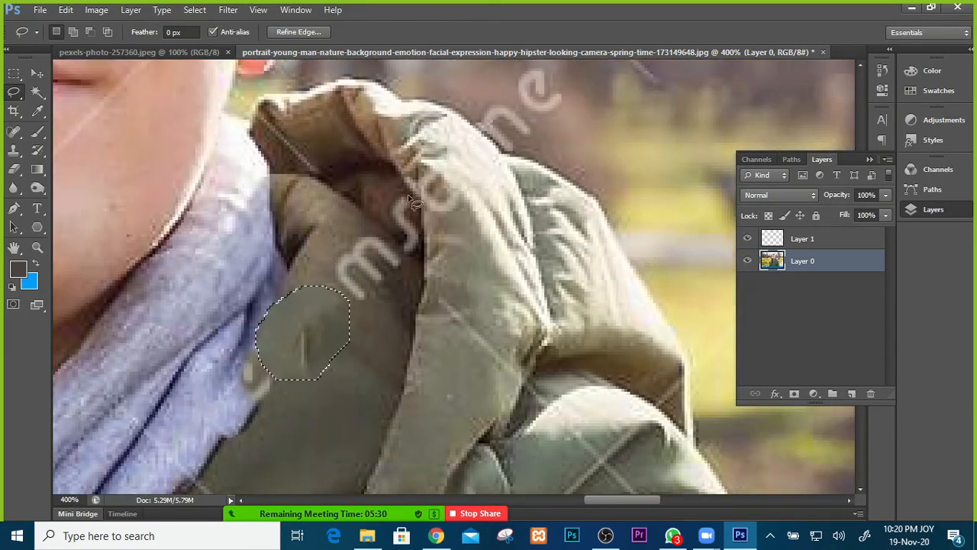
pyautogui.moveTo(408, 197); pyautogui.dragTo(334, 238)
pyautogui.moveTo(334, 291)
pyautogui.mouseDown()
pyautogui.moveTo(368, 307)
pyautogui.moveTo(412, 286)
pyautogui.moveTo(435, 246)
pyautogui.moveTo(432, 205)
pyautogui.moveTo(410, 198)
pyautogui.mouseUp()
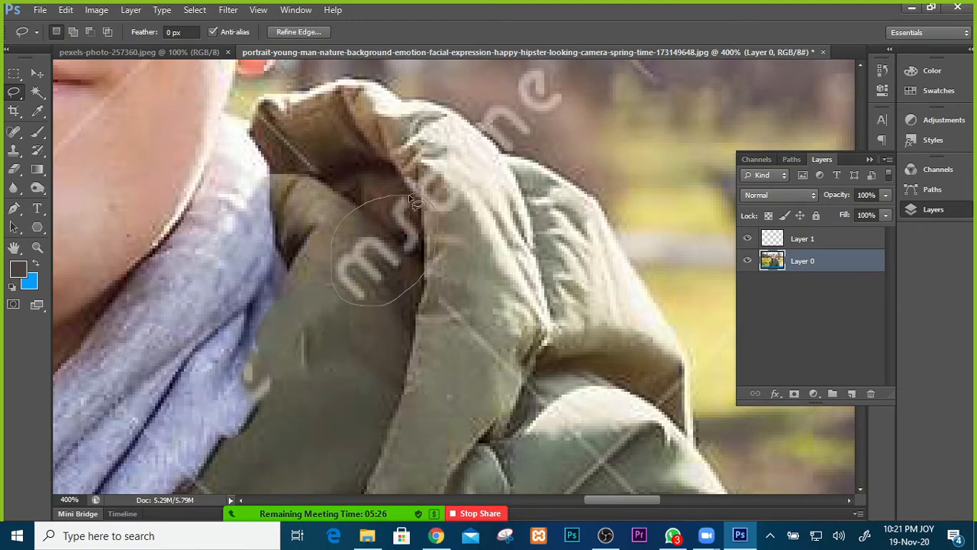
pyautogui.rightClick(410, 240)
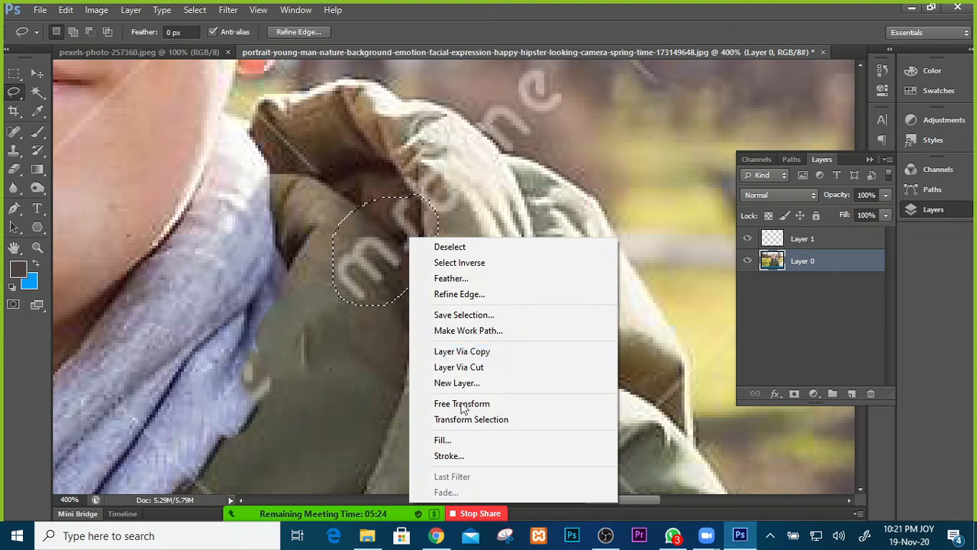
pyautogui.click(452, 447)
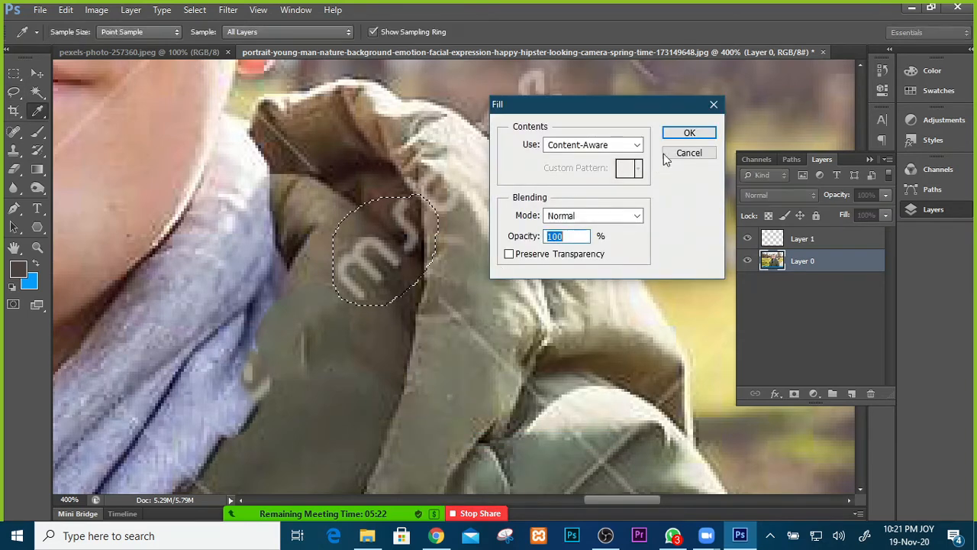
pyautogui.click(676, 137)
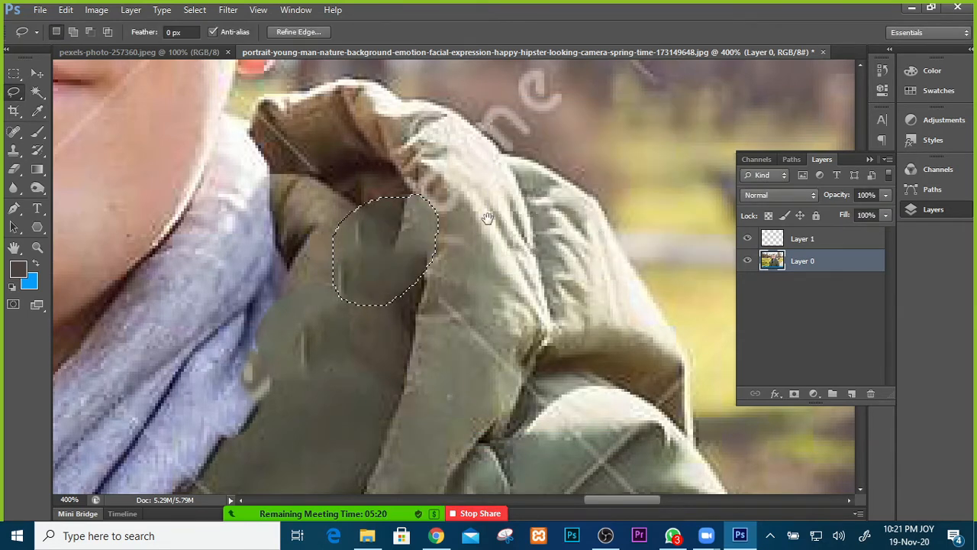
# Lasso the watermark letter just after "ms" on the hood's lit fold and fill it with Content-Aware at 60% opacity.
pyautogui.moveTo(424, 301); pyautogui.dragTo(355, 402)
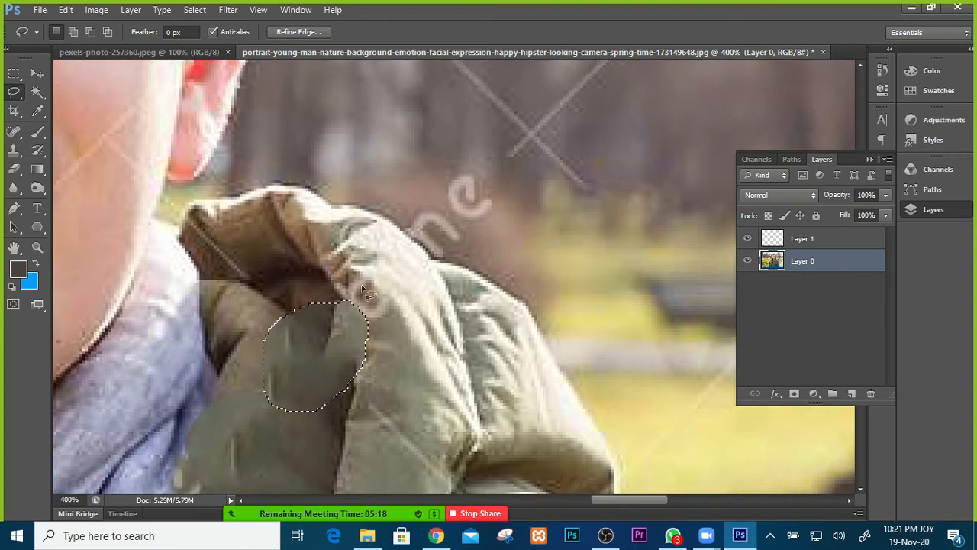
pyautogui.moveTo(330, 269)
pyautogui.mouseDown()
pyautogui.moveTo(382, 326)
pyautogui.moveTo(394, 302)
pyautogui.moveTo(388, 277)
pyautogui.moveTo(365, 264)
pyautogui.moveTo(329, 276)
pyautogui.moveTo(378, 312)
pyautogui.mouseUp()
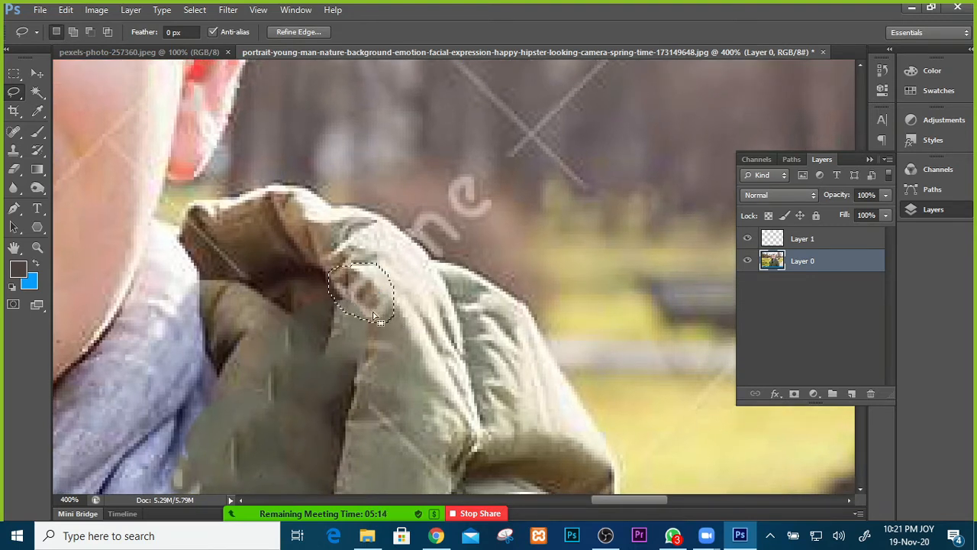
pyautogui.rightClick(377, 312)
pyautogui.click(428, 252)
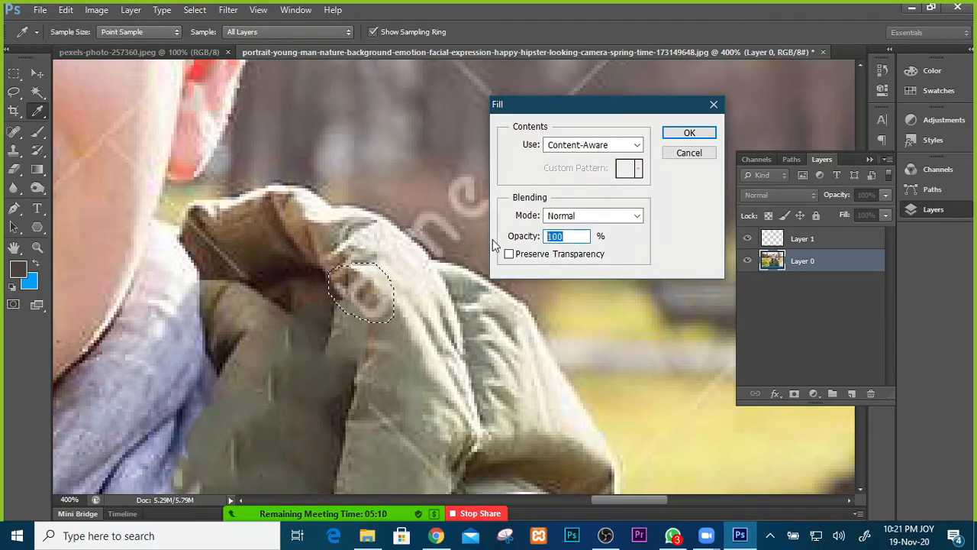
pyautogui.write('60')
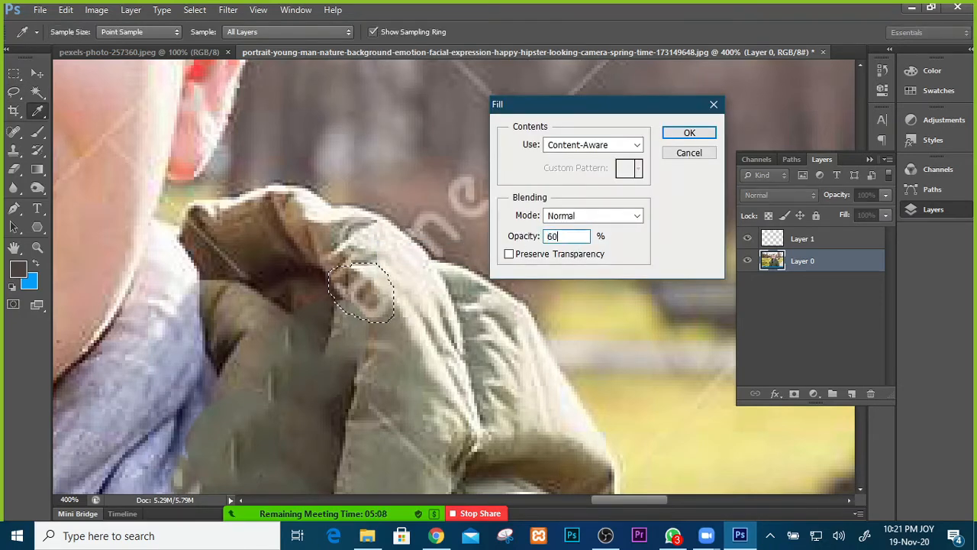
pyautogui.click(687, 132)
pyautogui.press('l')
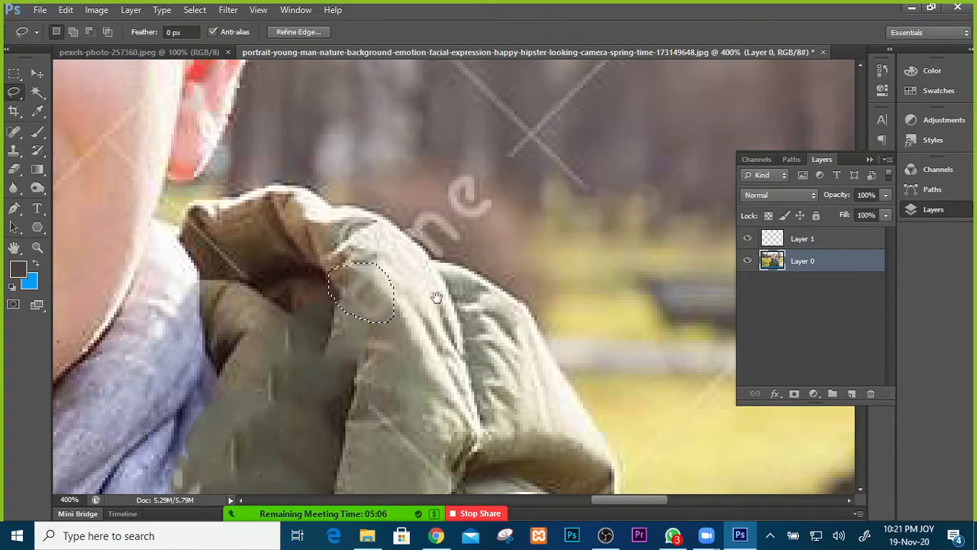
# Lasso the watermark letter before the final "e" at the hood's outer edge and fill it with Content-Aware at 60% opacity.
pyautogui.moveTo(429, 295); pyautogui.dragTo(383, 329)
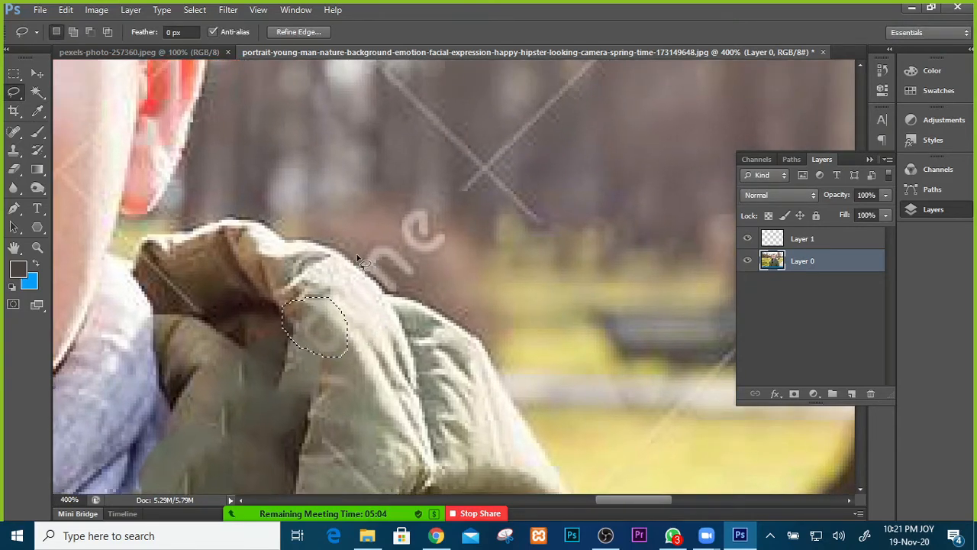
pyautogui.moveTo(359, 262); pyautogui.dragTo(376, 287)
pyautogui.moveTo(353, 252); pyautogui.dragTo(388, 259)
pyautogui.rightClick(388, 257)
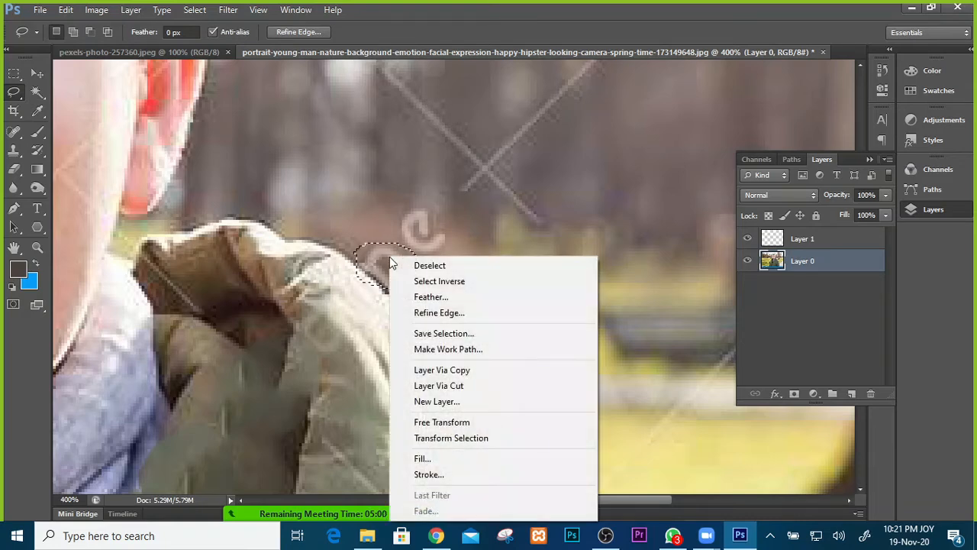
pyautogui.click(436, 462)
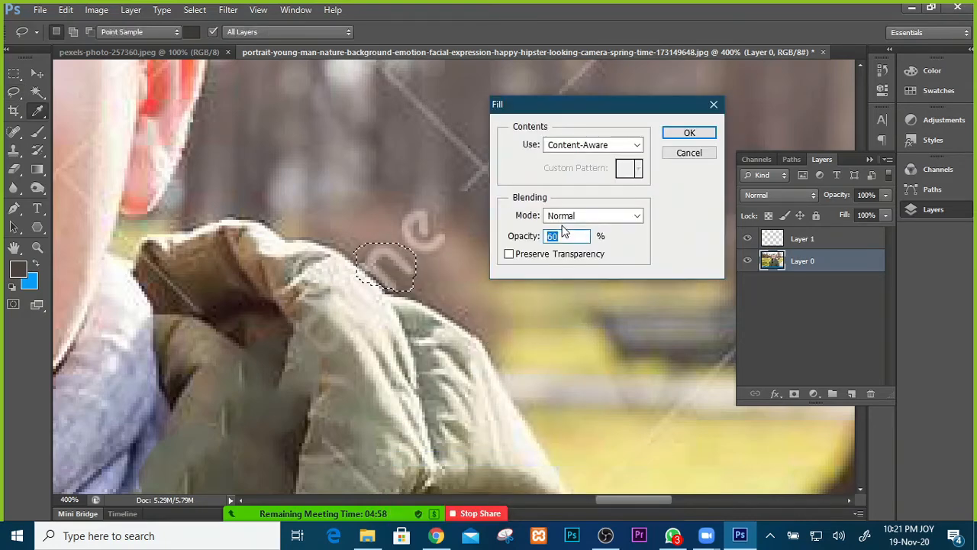
pyautogui.click(687, 134)
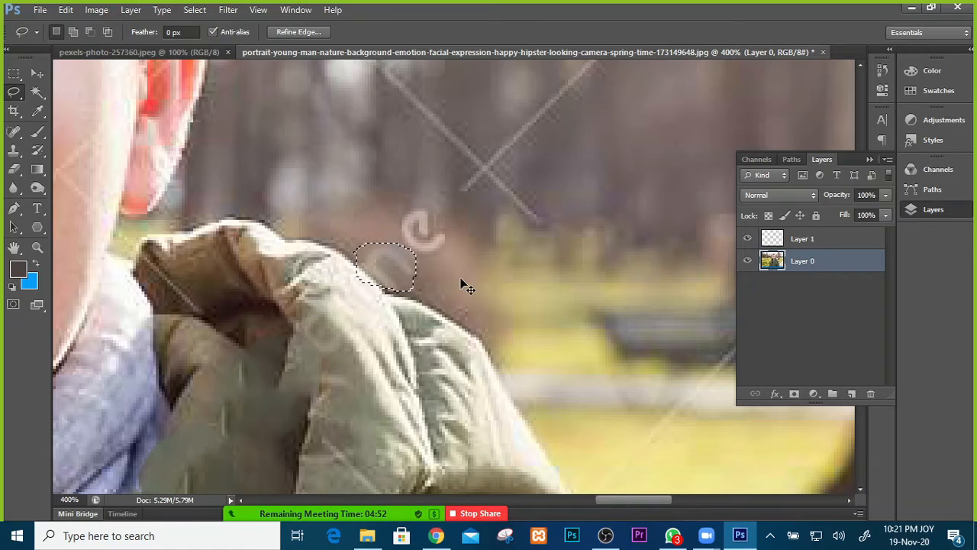
# Lasso the cut-off watermark letter "s" just above the blue band and fill it with Content-Aware in Normal mode at 60% opacity.
pyautogui.hotkey('ctrl', 'd')
pyautogui.moveTo(325, 340); pyautogui.dragTo(436, 220)
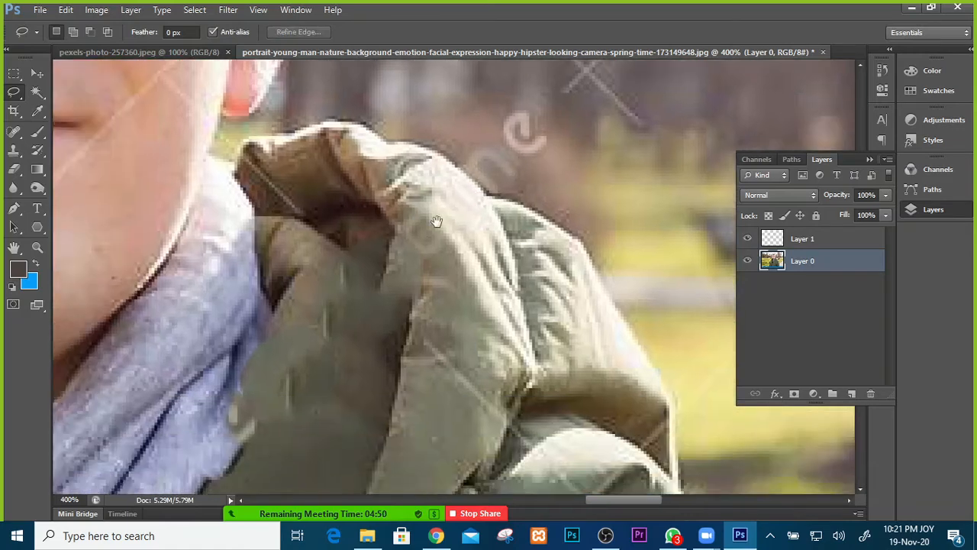
pyautogui.scroll(-3, 407, 254)
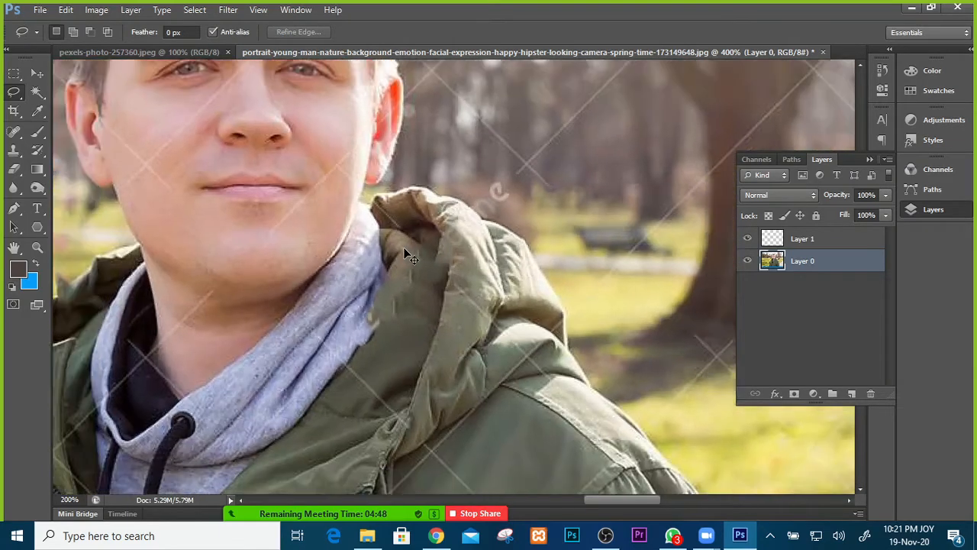
pyautogui.scroll(-5, 354, 306)
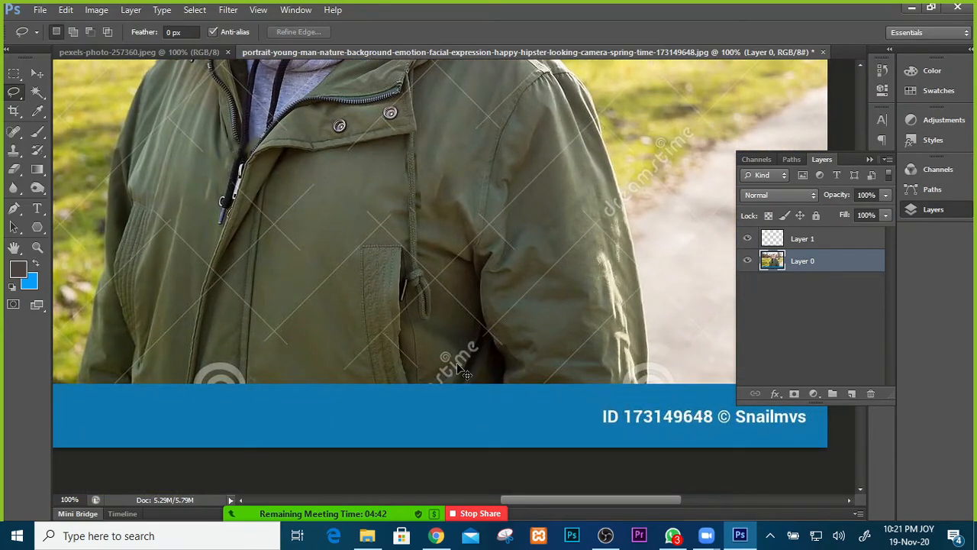
pyautogui.scroll(5, 458, 366)
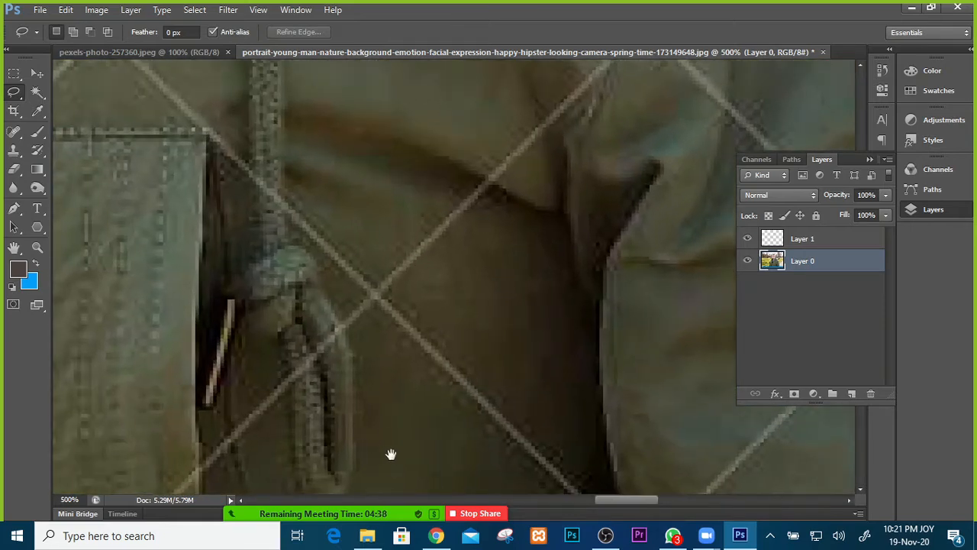
pyautogui.scroll(-5, 385, 450)
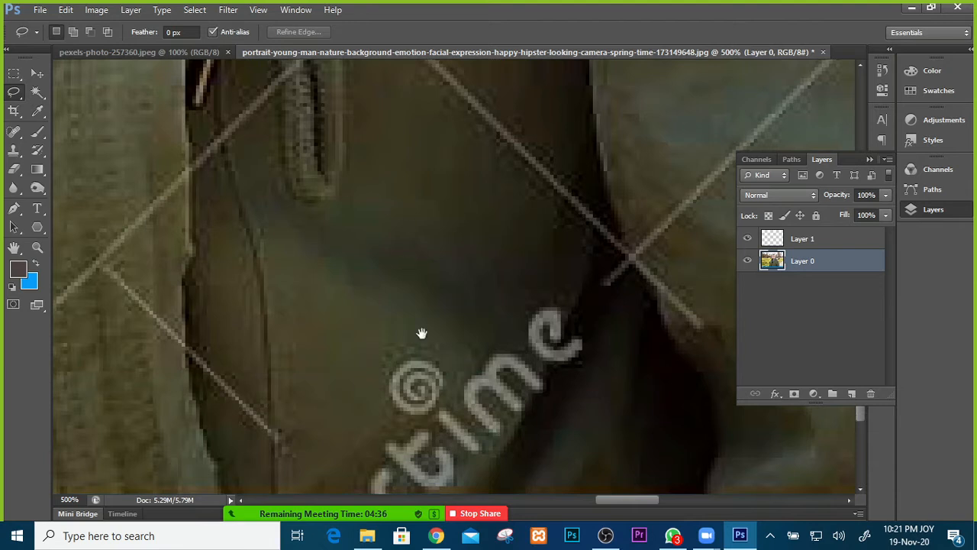
pyautogui.scroll(-2, 438, 368)
pyautogui.moveTo(430, 389); pyautogui.dragTo(430, 268)
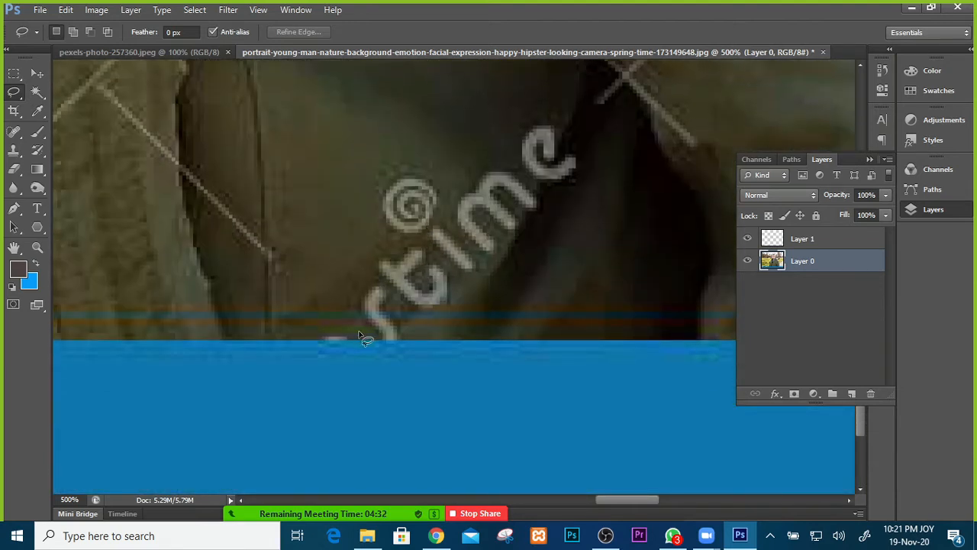
pyautogui.moveTo(398, 319)
pyautogui.mouseDown()
pyautogui.moveTo(385, 281)
pyautogui.moveTo(359, 289)
pyautogui.moveTo(362, 331)
pyautogui.moveTo(375, 310)
pyautogui.mouseUp()
pyautogui.rightClick(374, 313)
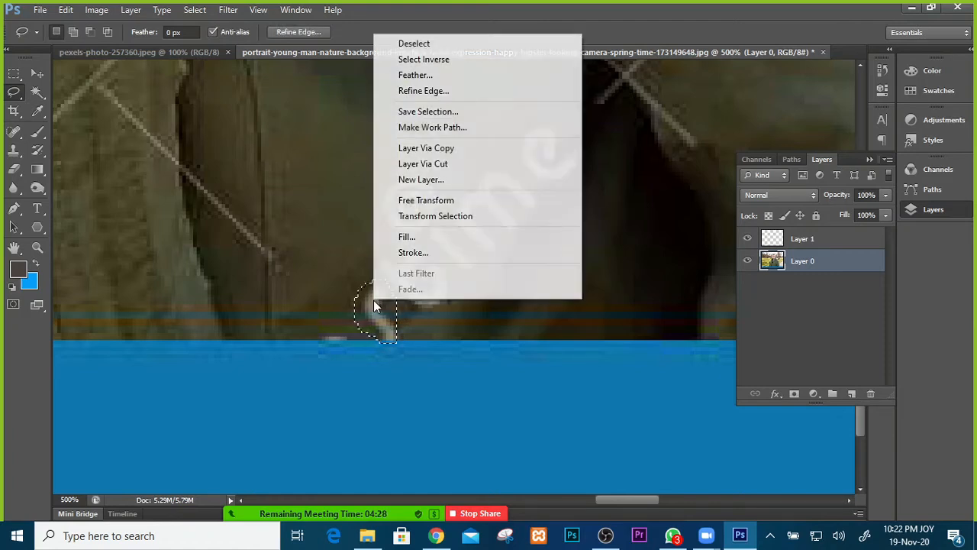
pyautogui.click(409, 238)
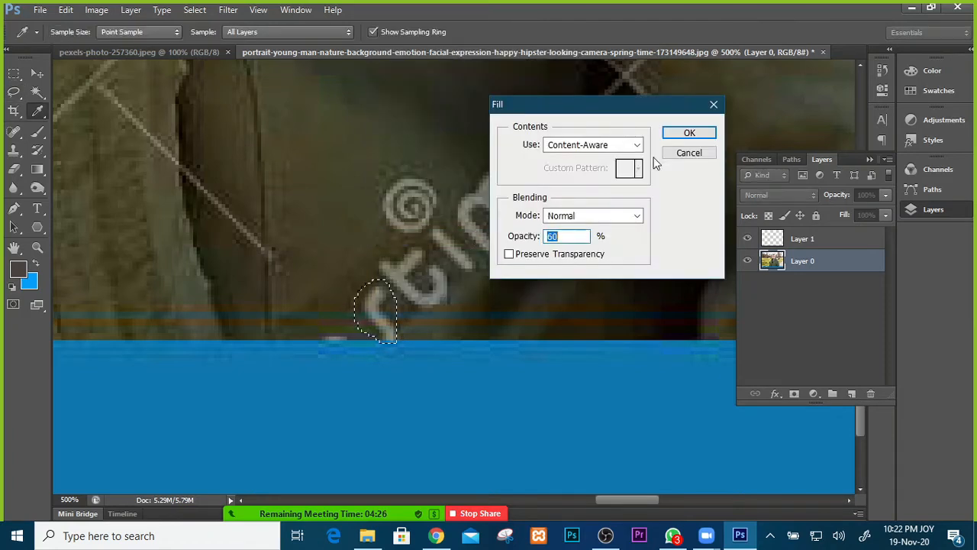
pyautogui.click(672, 135)
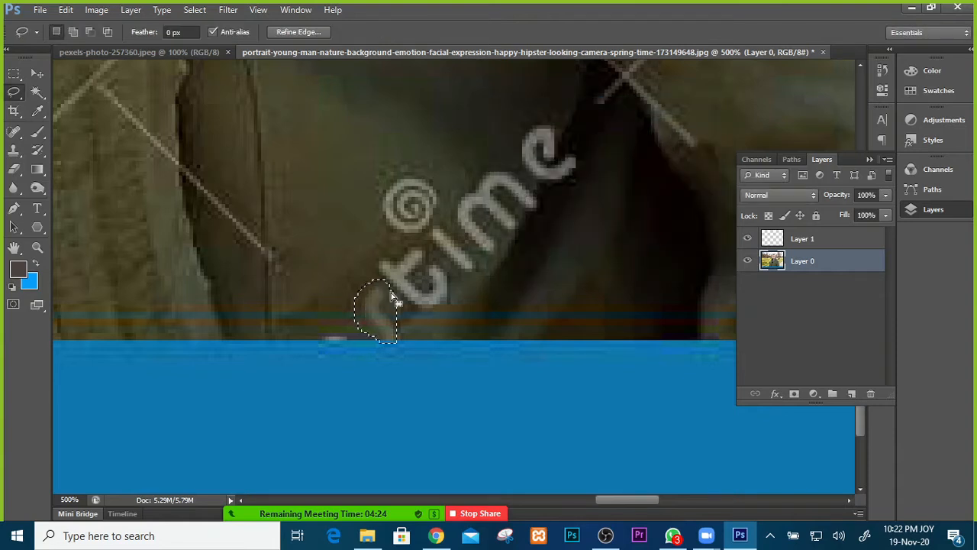
pyautogui.rightClick(373, 306)
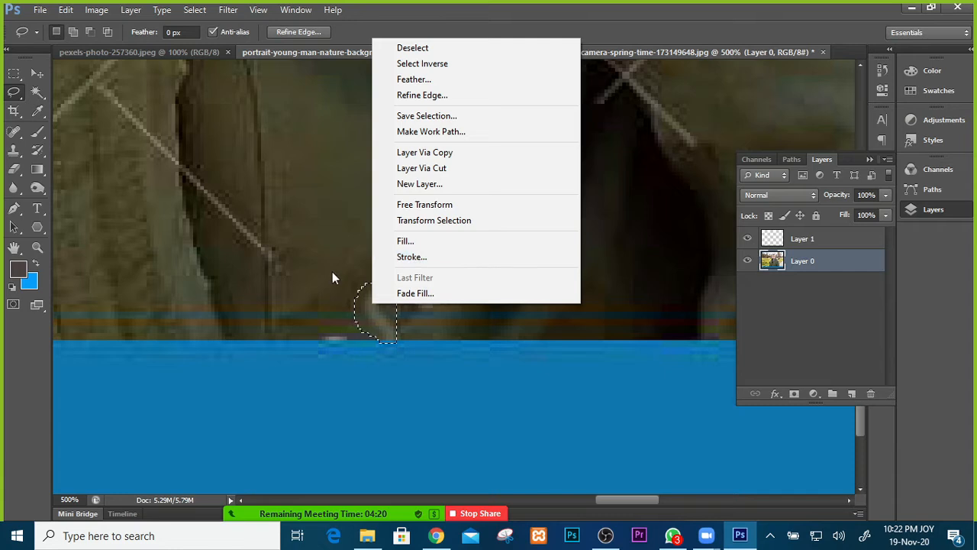
pyautogui.click(310, 245)
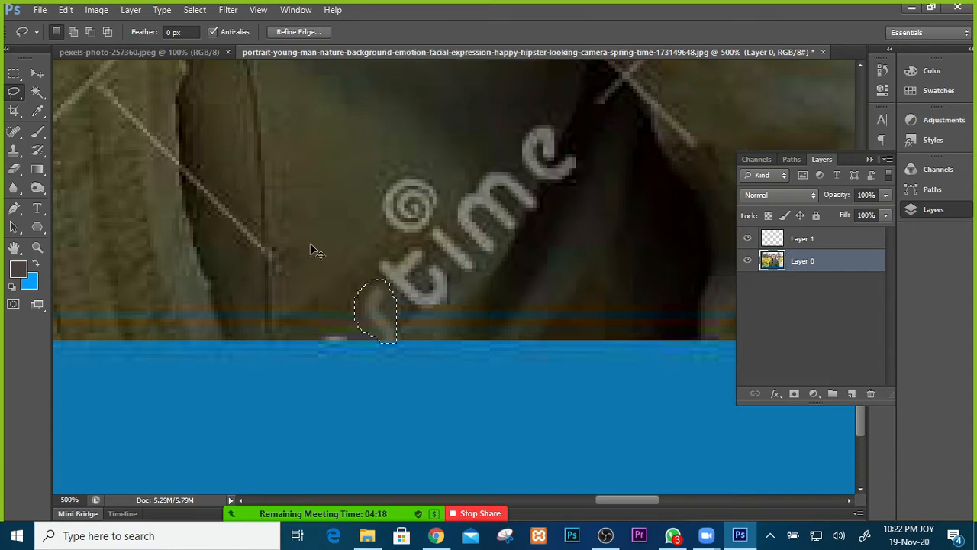
pyautogui.click(310, 244)
pyautogui.press('space')
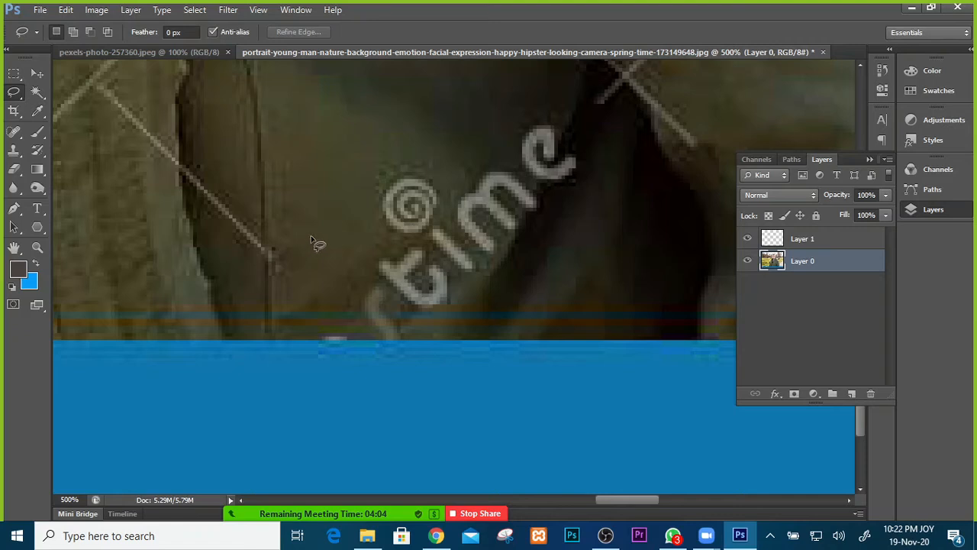
# Lasso the faded watermark "s" above the blue band again and fill it with Content-Aware at 100% opacity.
pyautogui.press('space')
pyautogui.moveTo(516, 234); pyautogui.dragTo(400, 234)
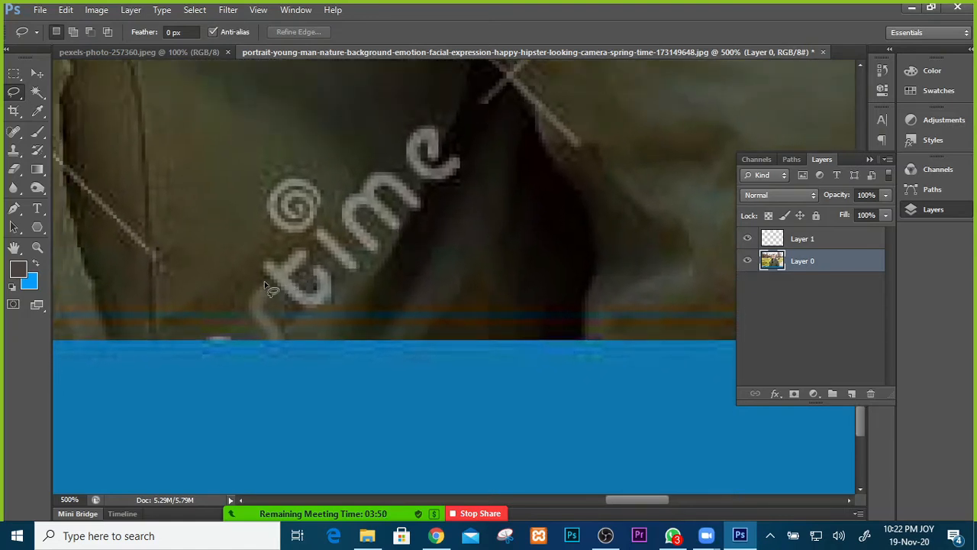
pyautogui.moveTo(292, 336)
pyautogui.mouseDown()
pyautogui.moveTo(277, 292)
pyautogui.moveTo(257, 278)
pyautogui.moveTo(248, 301)
pyautogui.mouseUp()
pyautogui.rightClick(294, 303)
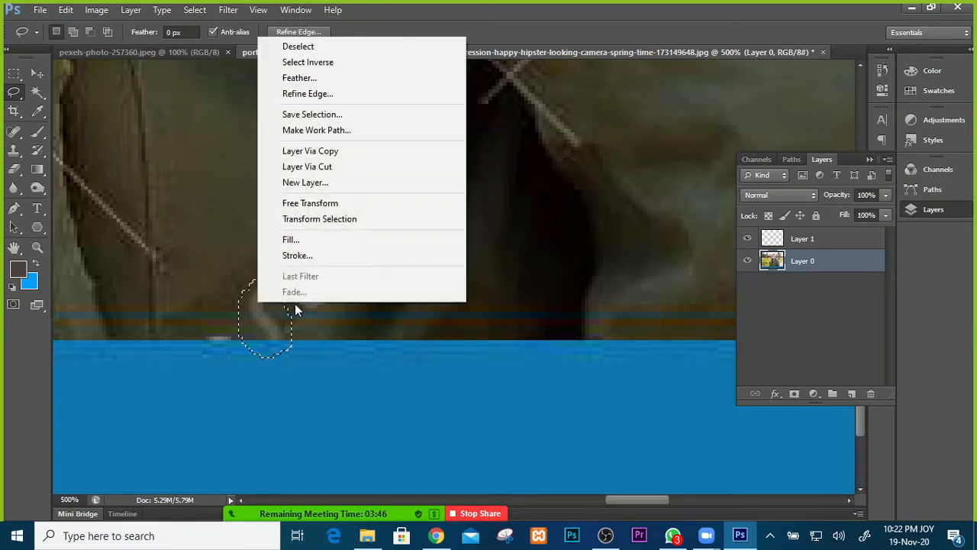
pyautogui.click(302, 240)
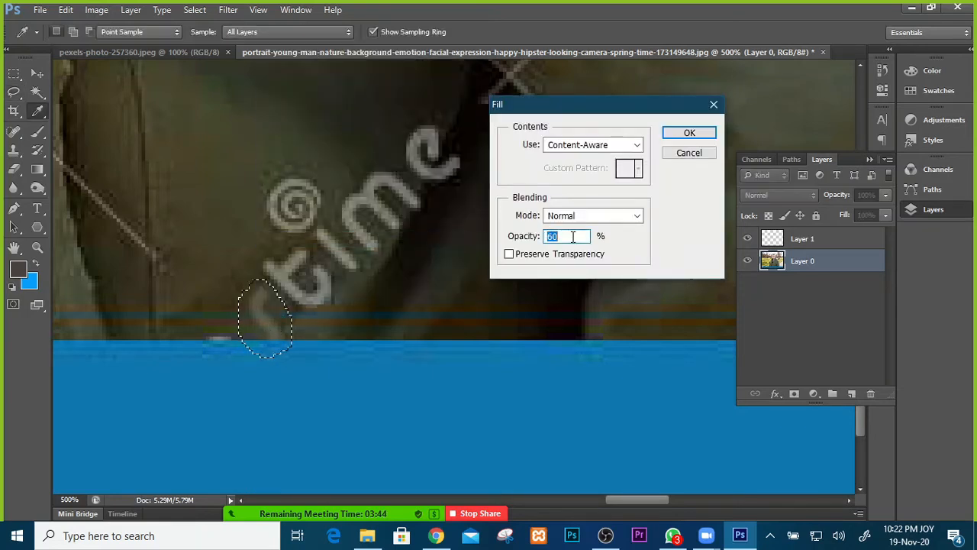
pyautogui.write('100')
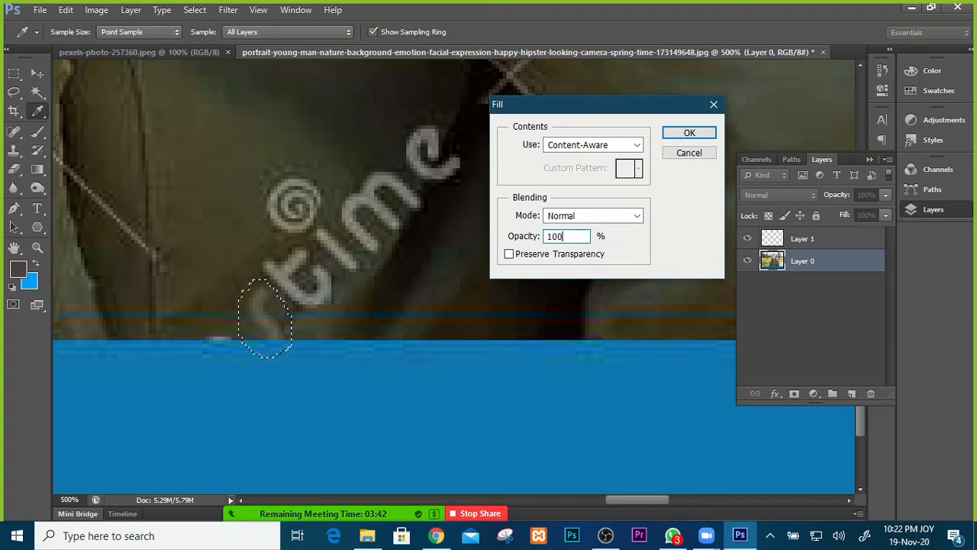
pyautogui.press('Return')
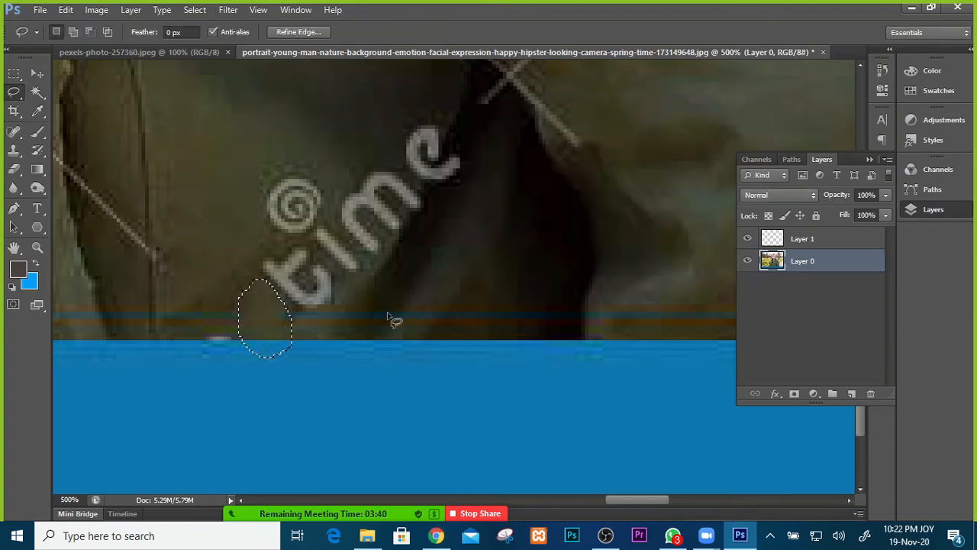
pyautogui.hotkey('ctrl', 'd')
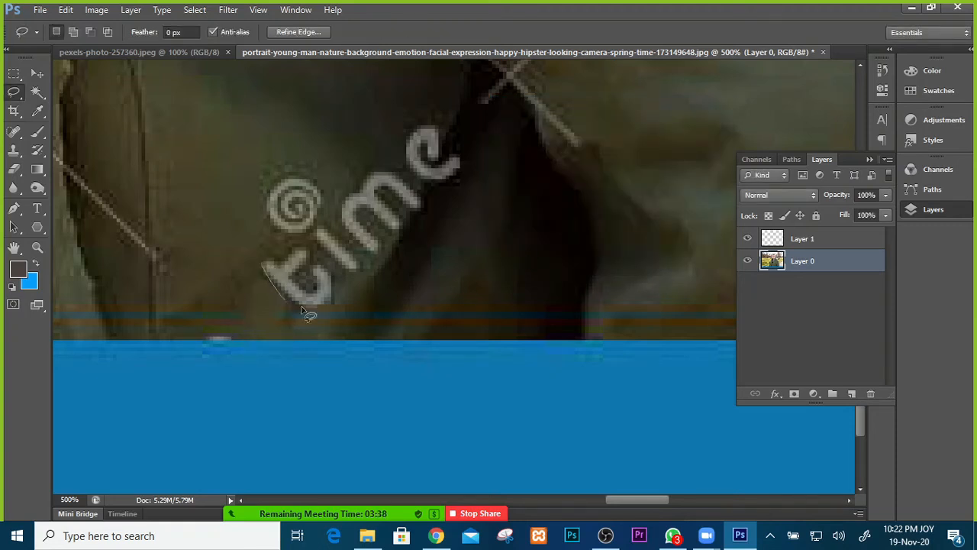
# Lasso the watermark letters "time" on the dark lower part of the jacket and fill them with Content-Aware at 100% opacity.
pyautogui.moveTo(302, 310)
pyautogui.mouseDown()
pyautogui.moveTo(344, 308)
pyautogui.moveTo(396, 263)
pyautogui.moveTo(473, 148)
pyautogui.moveTo(419, 114)
pyautogui.moveTo(380, 132)
pyautogui.moveTo(330, 222)
pyautogui.mouseUp()
pyautogui.moveTo(283, 242)
pyautogui.mouseDown()
pyautogui.moveTo(261, 264)
pyautogui.moveTo(293, 267)
pyautogui.mouseUp()
pyautogui.rightClick(335, 246)
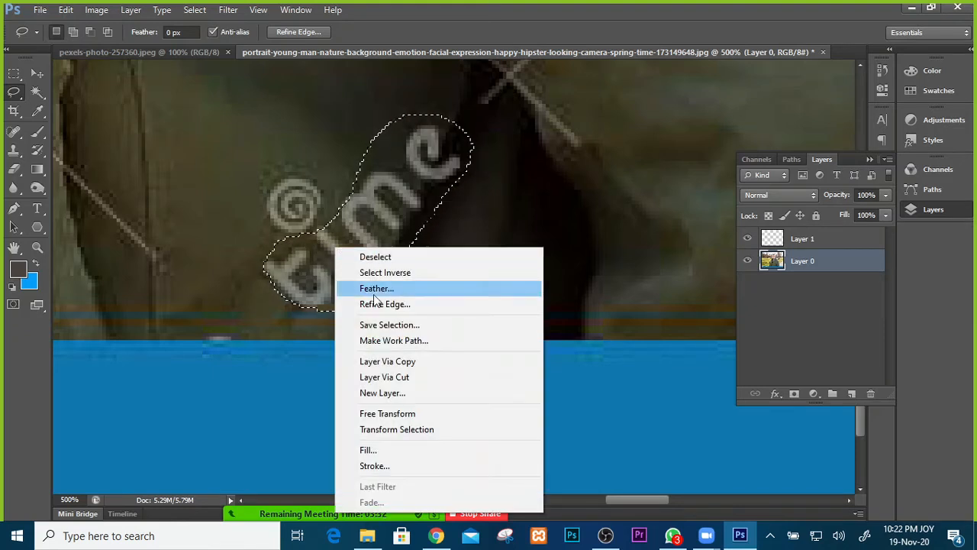
pyautogui.click(374, 453)
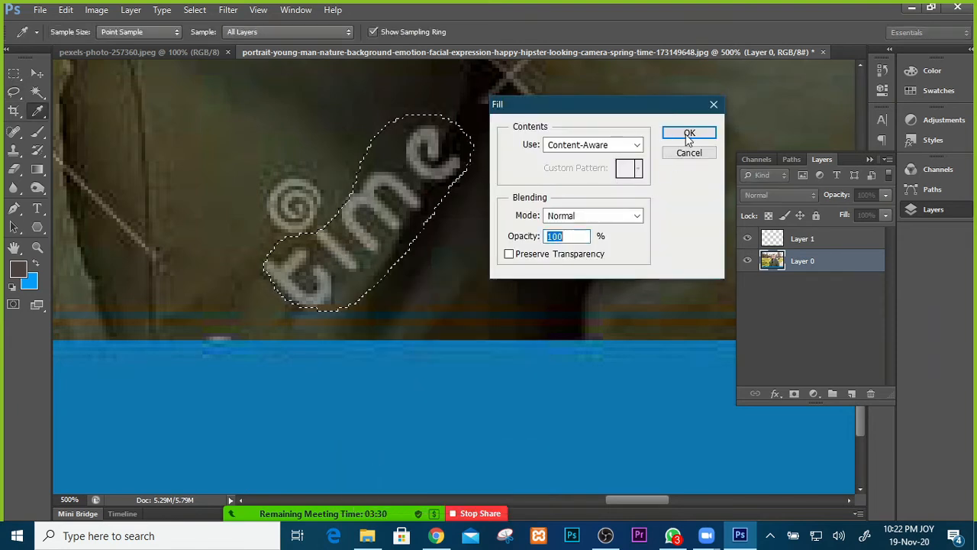
pyautogui.click(689, 136)
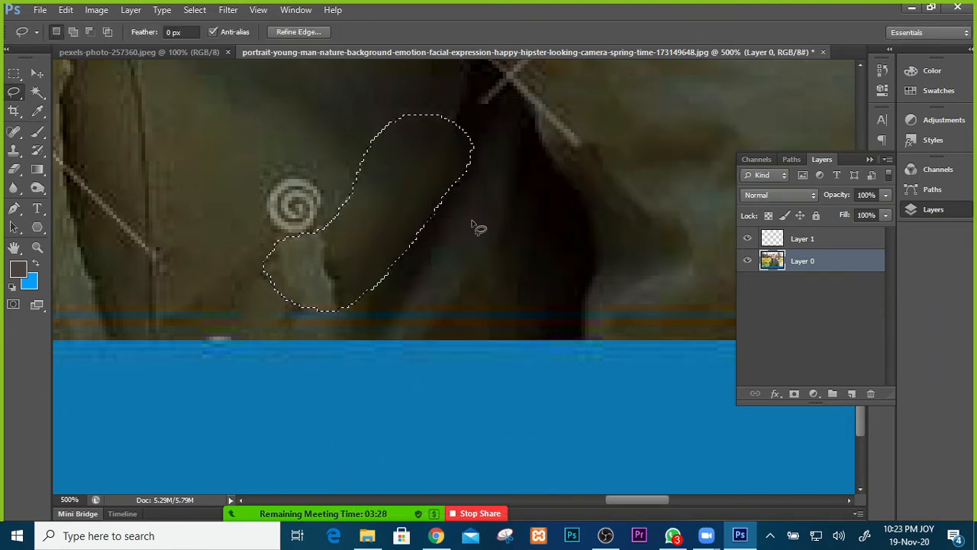
# Lasso the small watermark spiral on the lower jacket, fill it with Content-Aware, and clear the selection.
pyautogui.moveTo(317, 154)
pyautogui.mouseDown()
pyautogui.moveTo(263, 172)
pyautogui.moveTo(259, 213)
pyautogui.mouseUp()
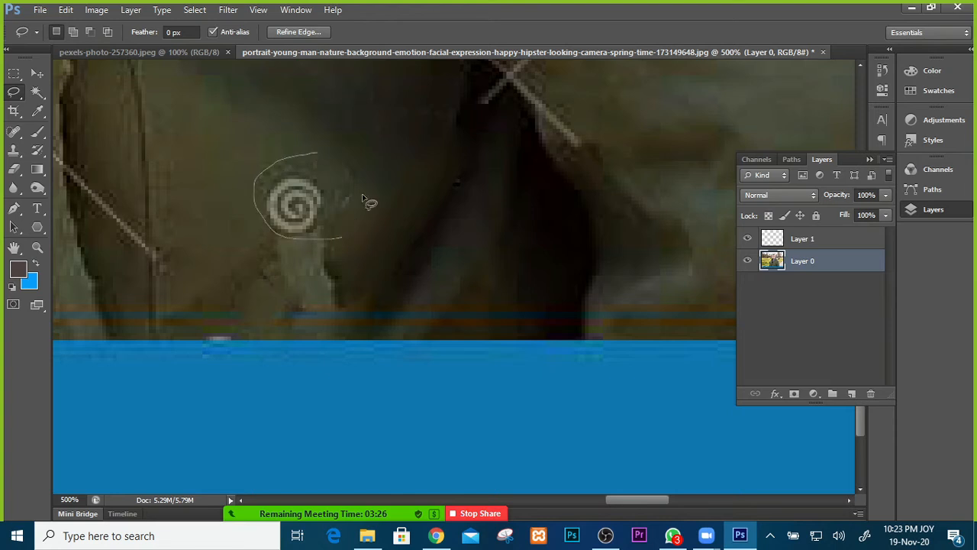
pyautogui.moveTo(365, 198)
pyautogui.mouseDown()
pyautogui.moveTo(336, 155)
pyautogui.moveTo(317, 154)
pyautogui.mouseUp()
pyautogui.rightClick(308, 203)
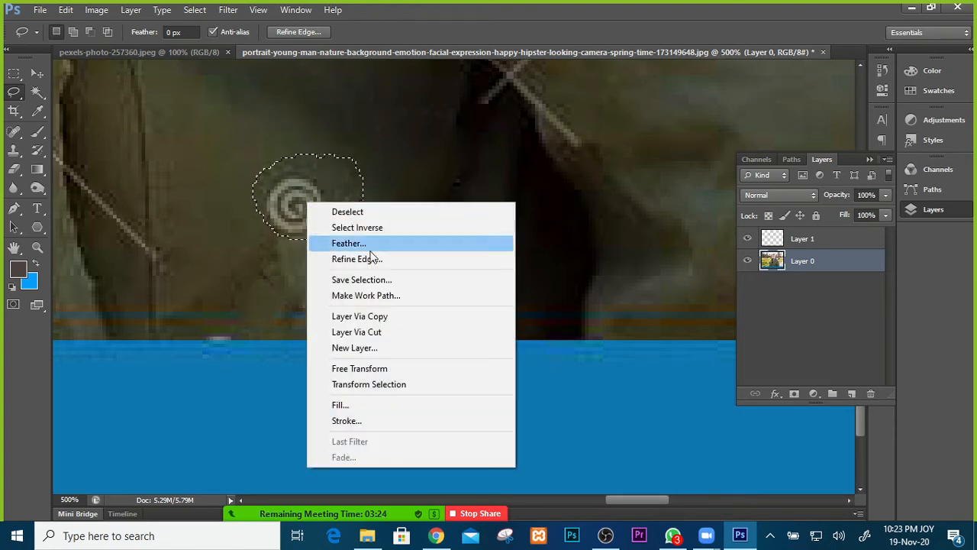
pyautogui.click(369, 406)
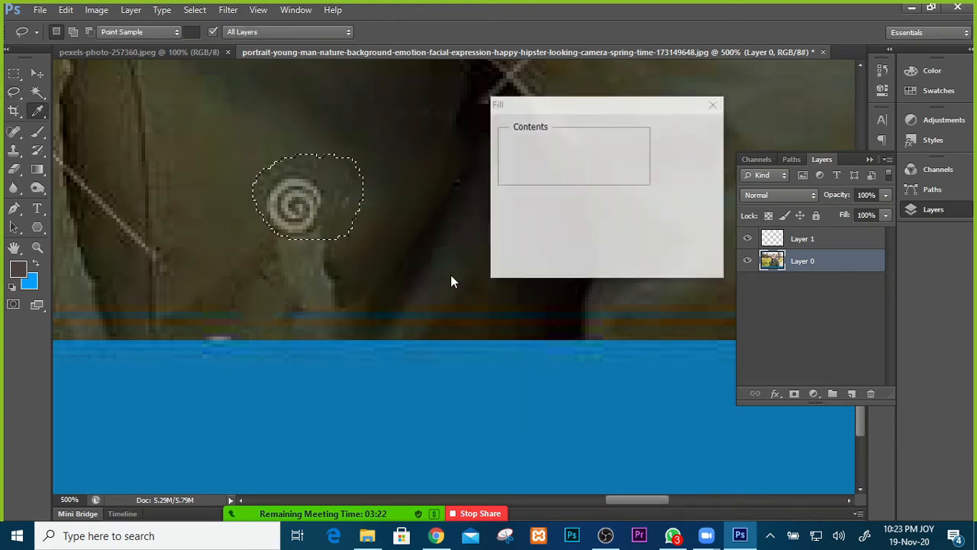
pyautogui.click(687, 130)
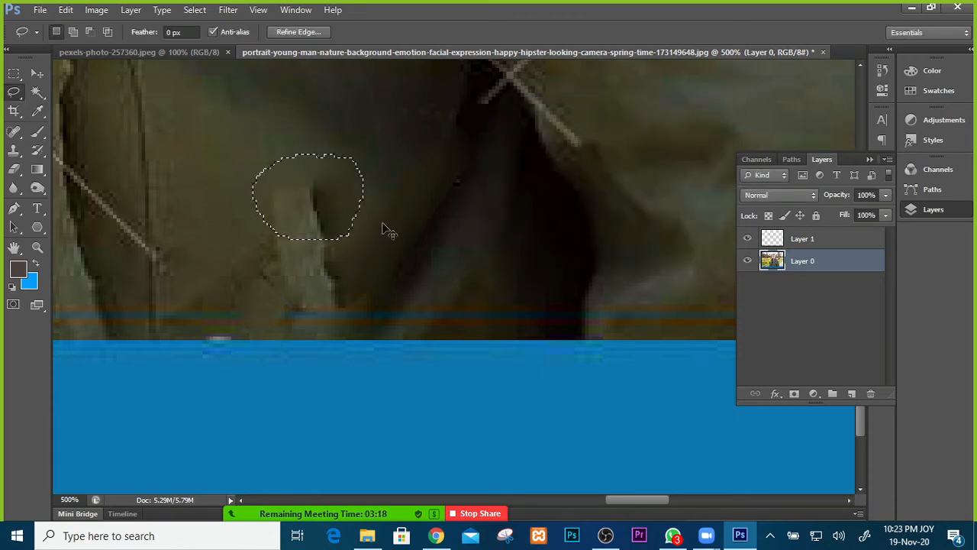
pyautogui.hotkey('ctrl', 'd')
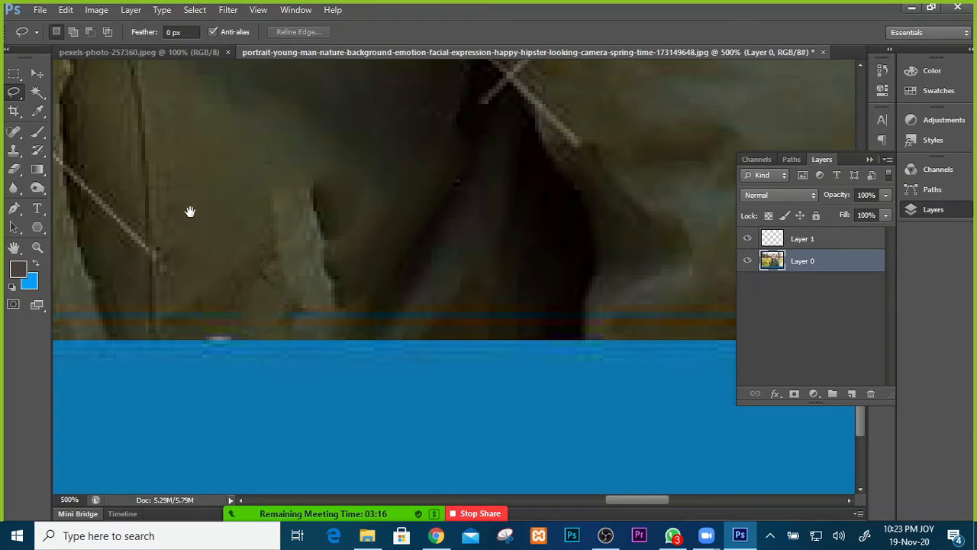
# Lasso the half spiral watermark on the jacket just above the blue band, fill it with Content-Aware at 100% opacity, and clear the selection.
pyautogui.moveTo(190, 212); pyautogui.dragTo(469, 287)
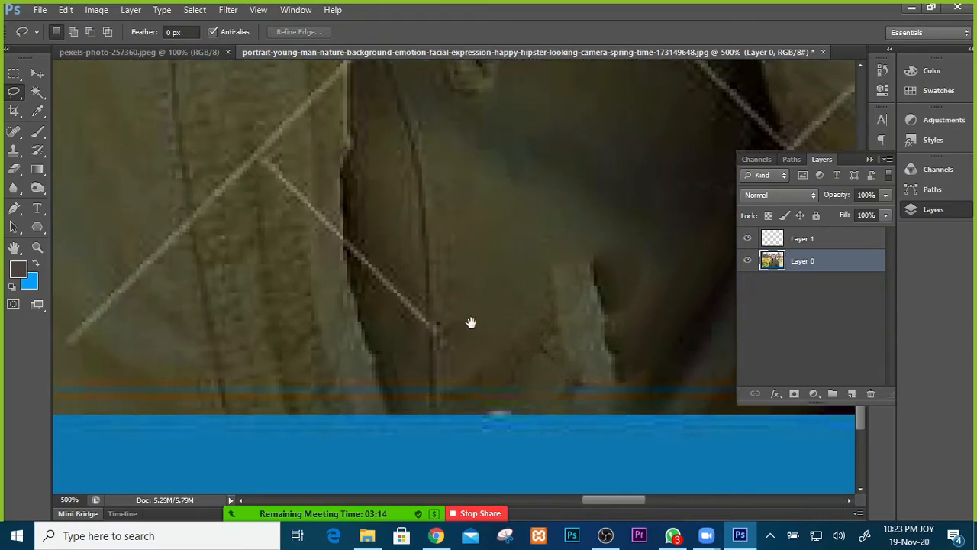
pyautogui.moveTo(255, 233); pyautogui.dragTo(406, 310)
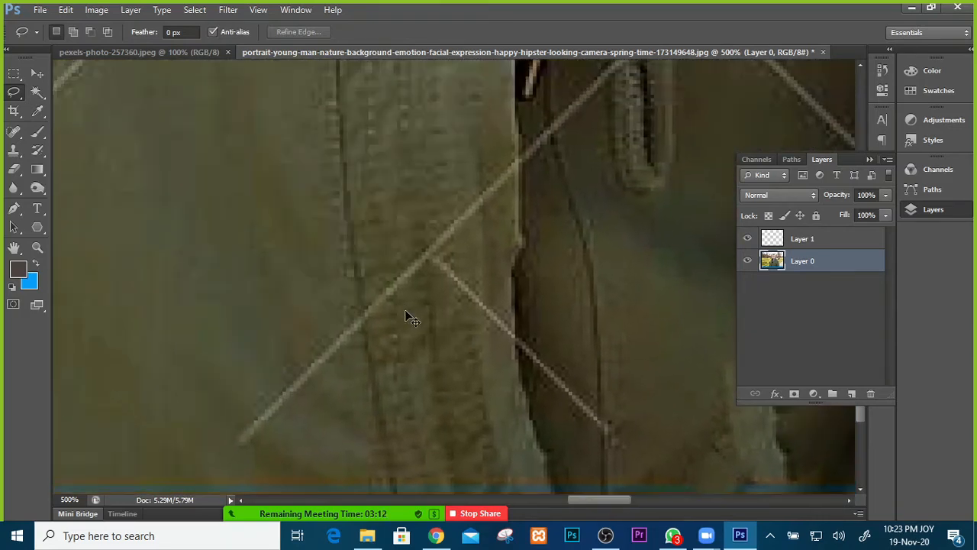
pyautogui.hotkey('ctrl', '-')
pyautogui.hotkey('ctrl', '-')
pyautogui.hotkey('ctrl', '-')
pyautogui.hotkey('ctrl', '-')
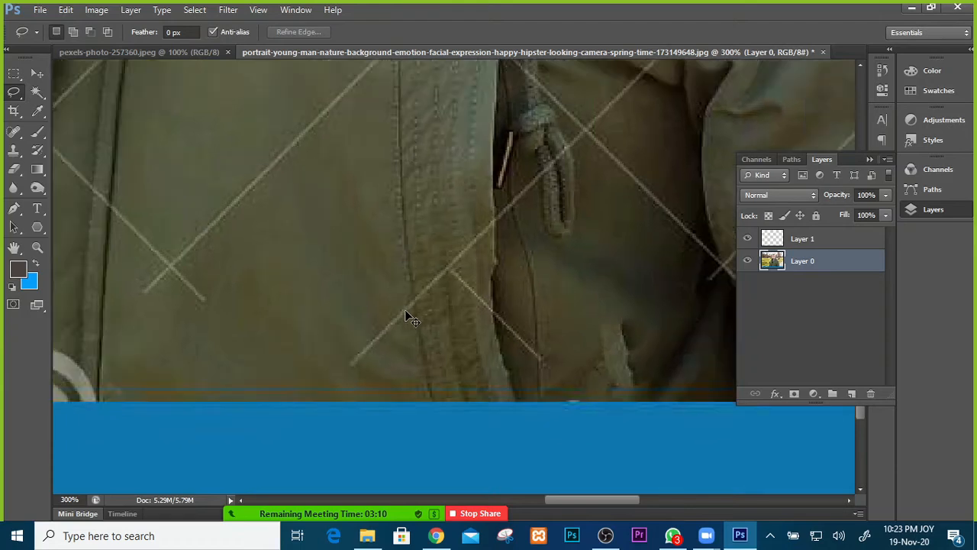
pyautogui.moveTo(318, 312); pyautogui.dragTo(303, 261)
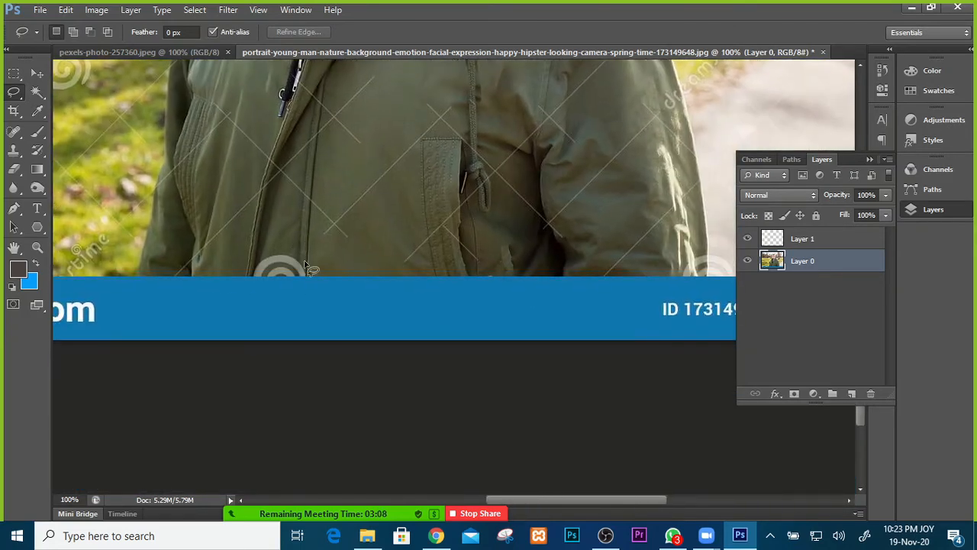
pyautogui.hotkey('ctrl', '+')
pyautogui.hotkey('ctrl', '+')
pyautogui.hotkey('ctrl', '+')
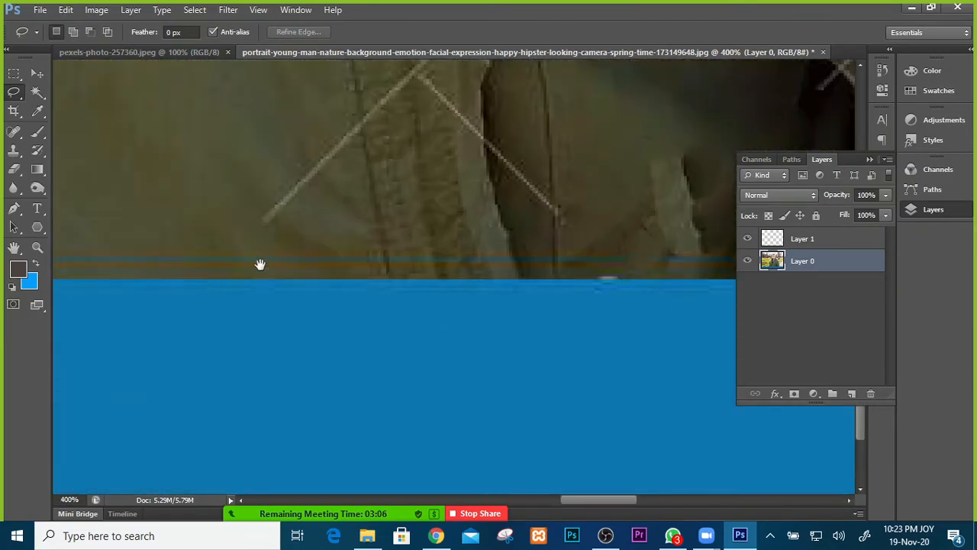
pyautogui.moveTo(260, 264); pyautogui.dragTo(557, 209)
pyautogui.moveTo(298, 218); pyautogui.dragTo(383, 221)
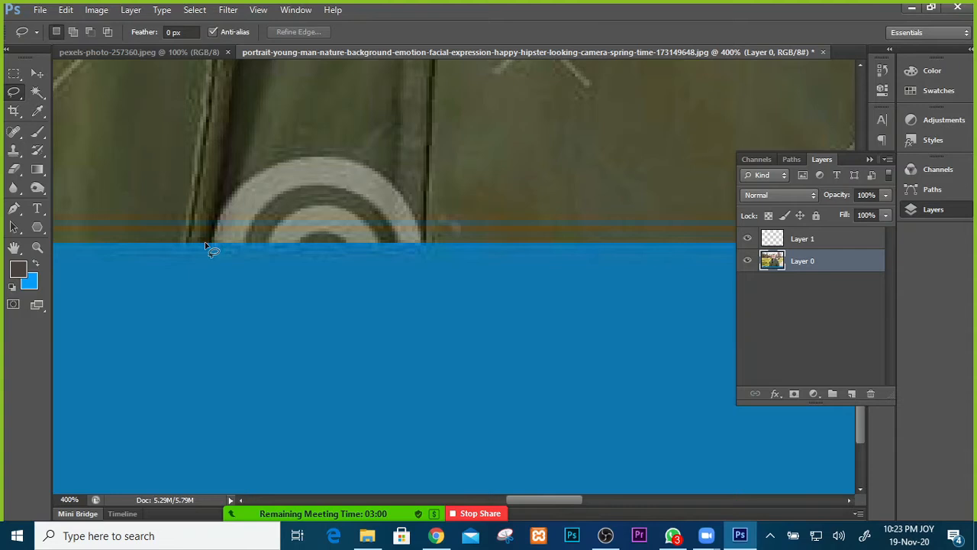
pyautogui.moveTo(205, 241)
pyautogui.mouseDown()
pyautogui.moveTo(211, 184)
pyautogui.moveTo(235, 156)
pyautogui.moveTo(317, 139)
pyautogui.moveTo(397, 158)
pyautogui.mouseUp()
pyautogui.moveTo(440, 241)
pyautogui.mouseDown()
pyautogui.moveTo(323, 264)
pyautogui.moveTo(204, 245)
pyautogui.moveTo(214, 239)
pyautogui.mouseUp()
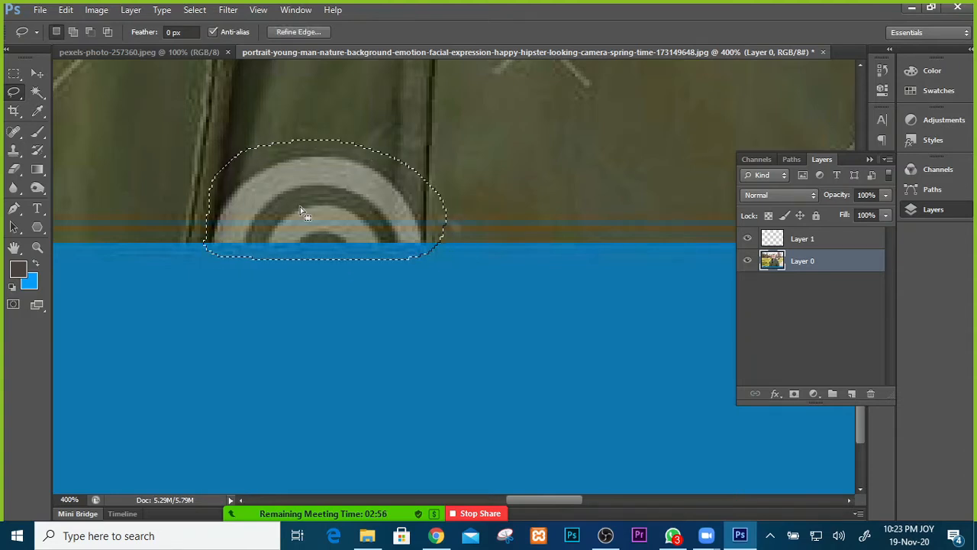
pyautogui.rightClick(289, 184)
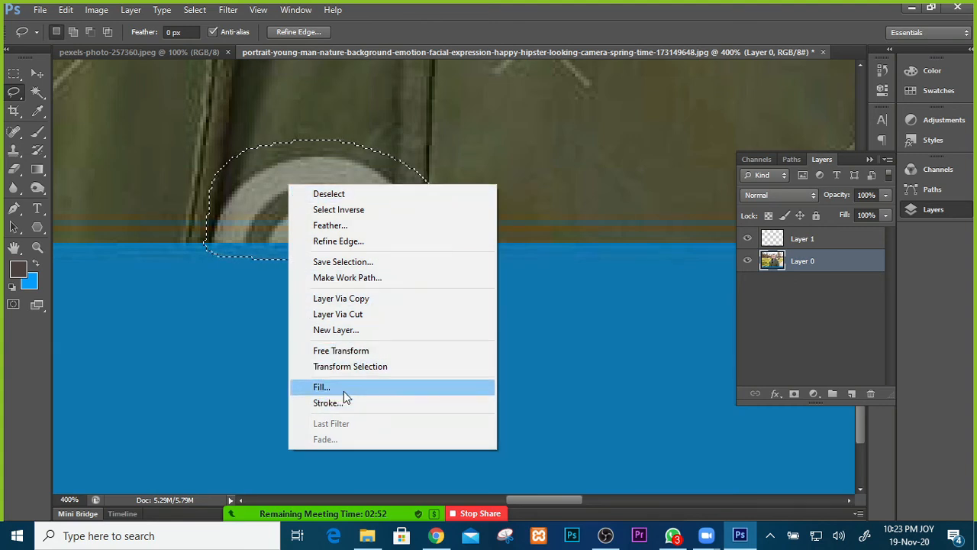
pyautogui.click(341, 391)
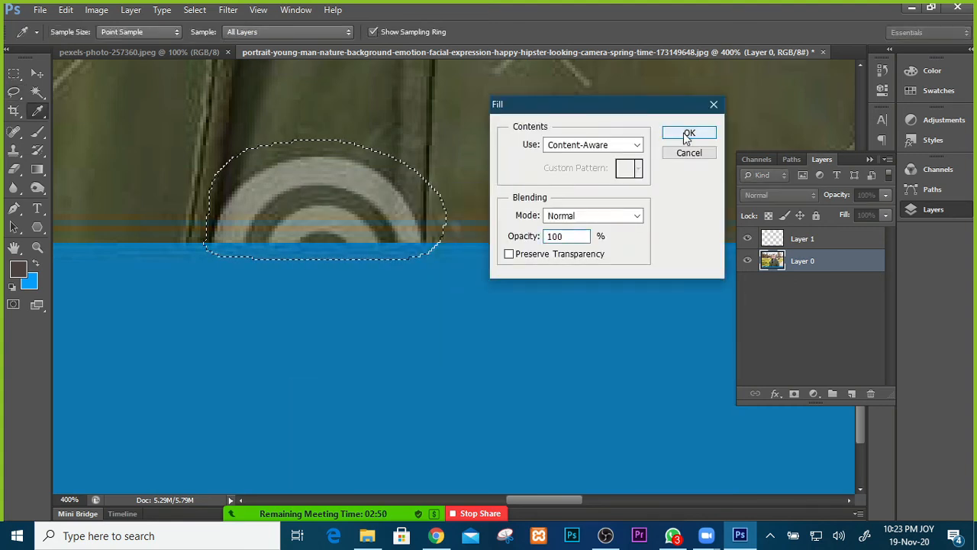
pyautogui.click(687, 134)
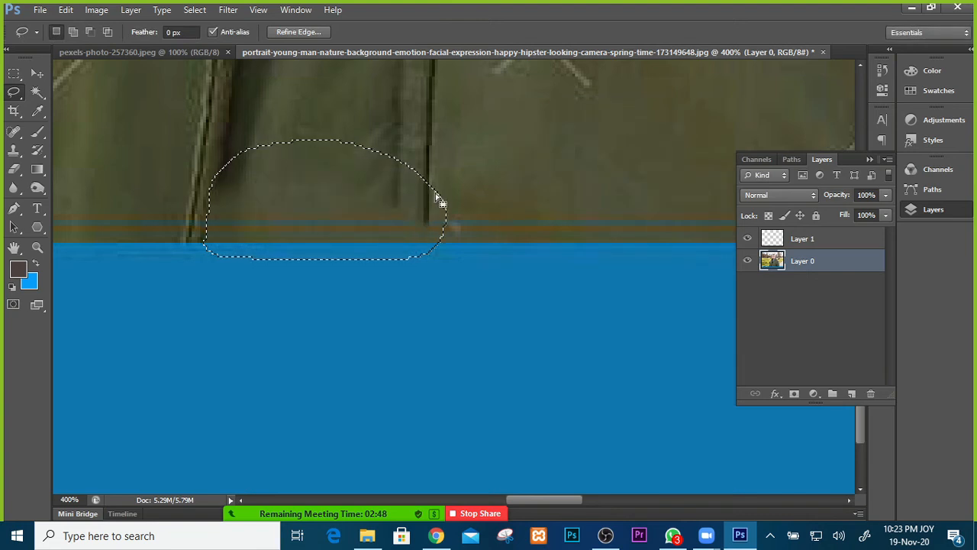
pyautogui.hotkey('ctrl', 'd')
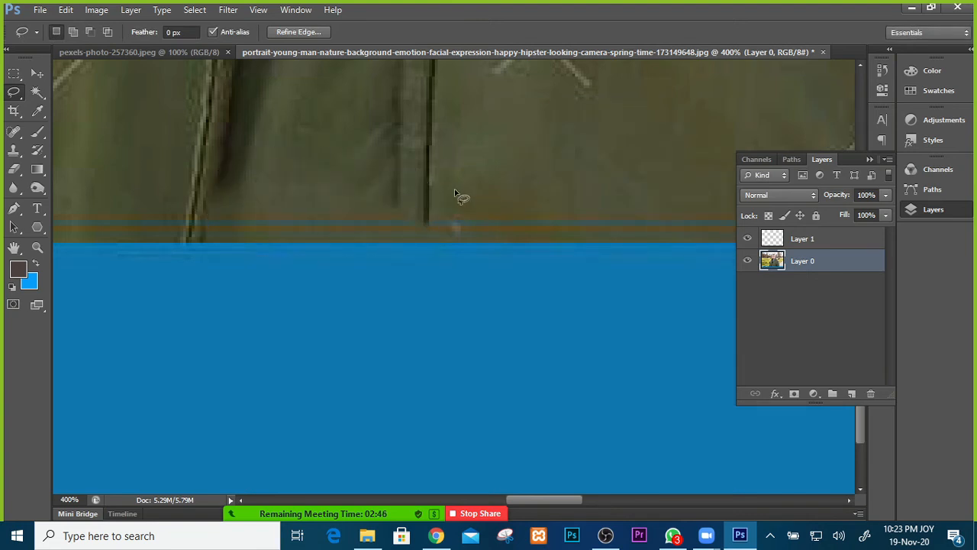
# Collapse the layer list and examine the whole portrait, the jacket and the background at 100% for remaining watermarks.
pyautogui.scroll(-6, 454, 189)
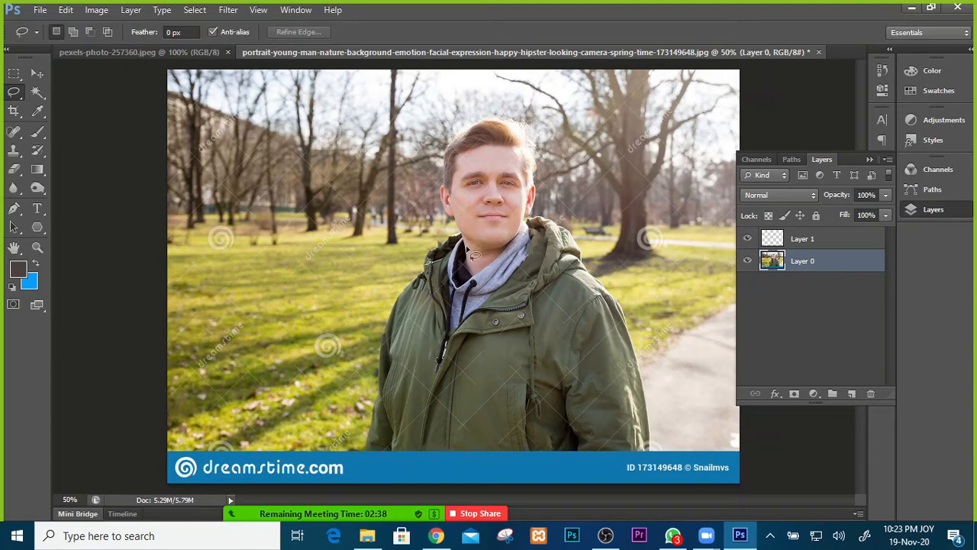
pyautogui.click(37, 73)
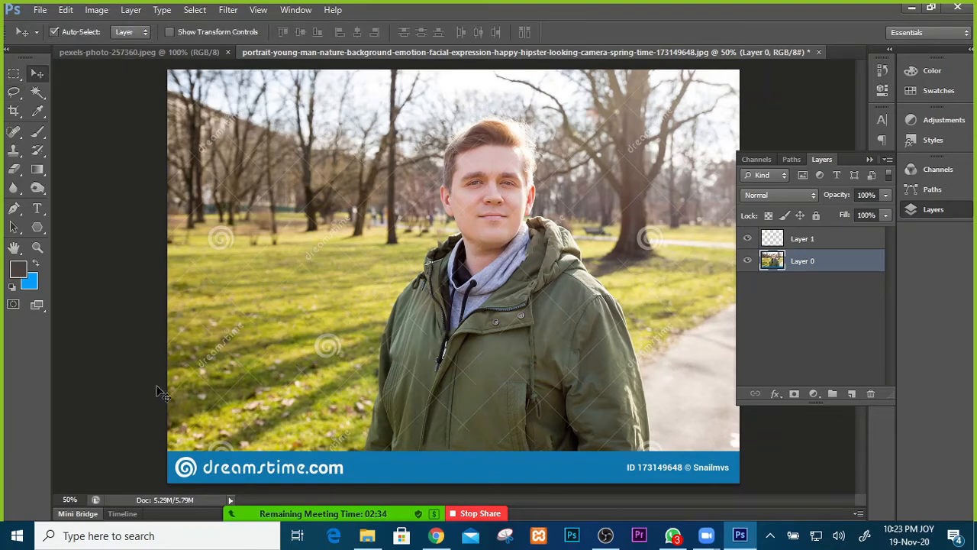
pyautogui.click(869, 159)
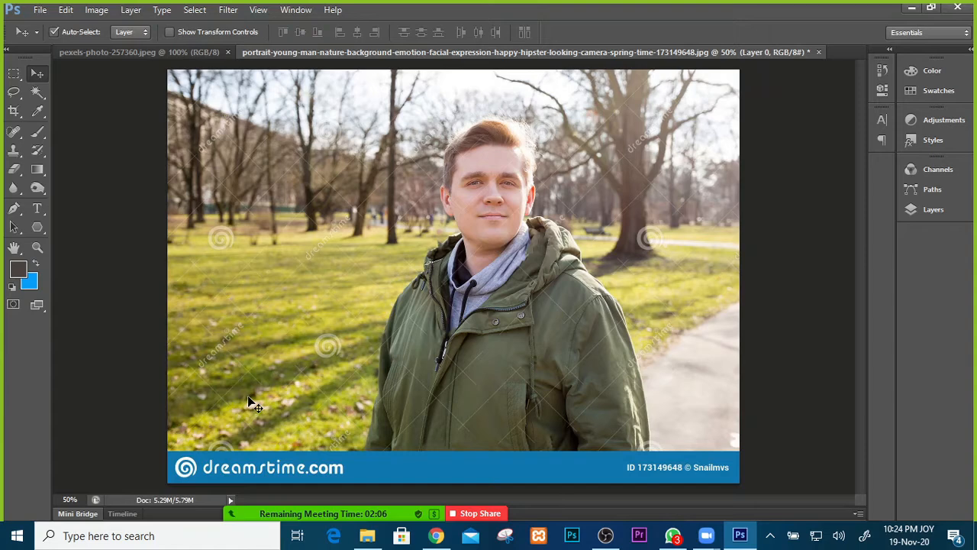
pyautogui.hotkey('ctrl', '1')
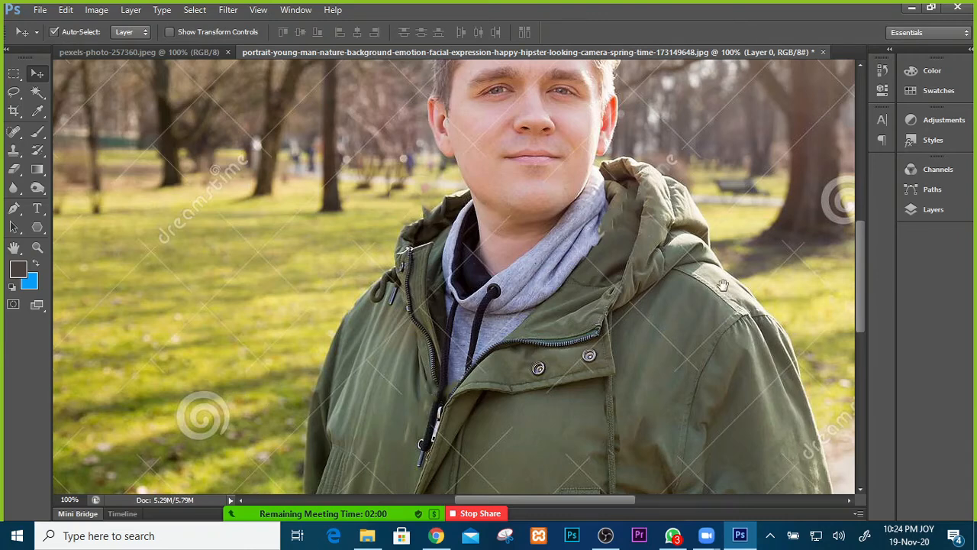
pyautogui.moveTo(723, 282); pyautogui.dragTo(276, 307)
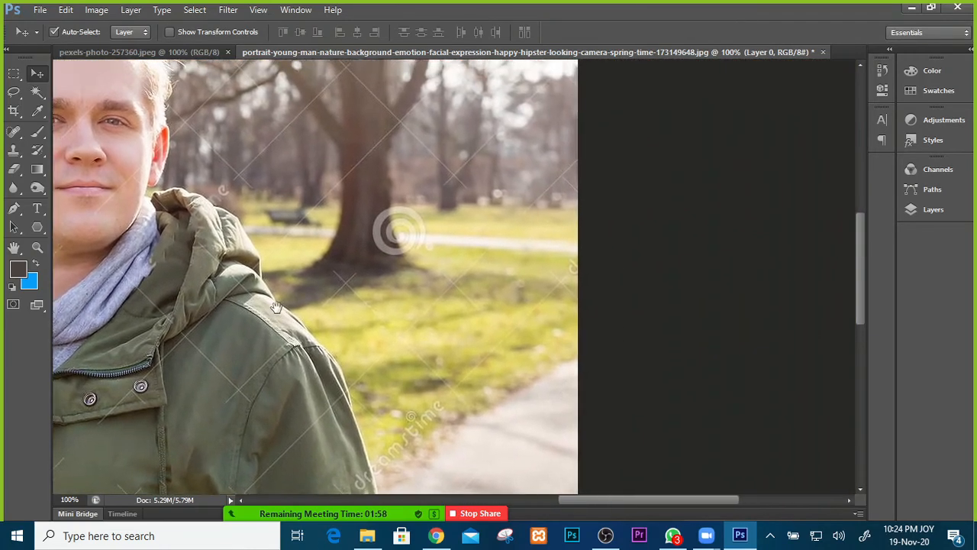
pyautogui.moveTo(549, 238); pyautogui.dragTo(651, 254)
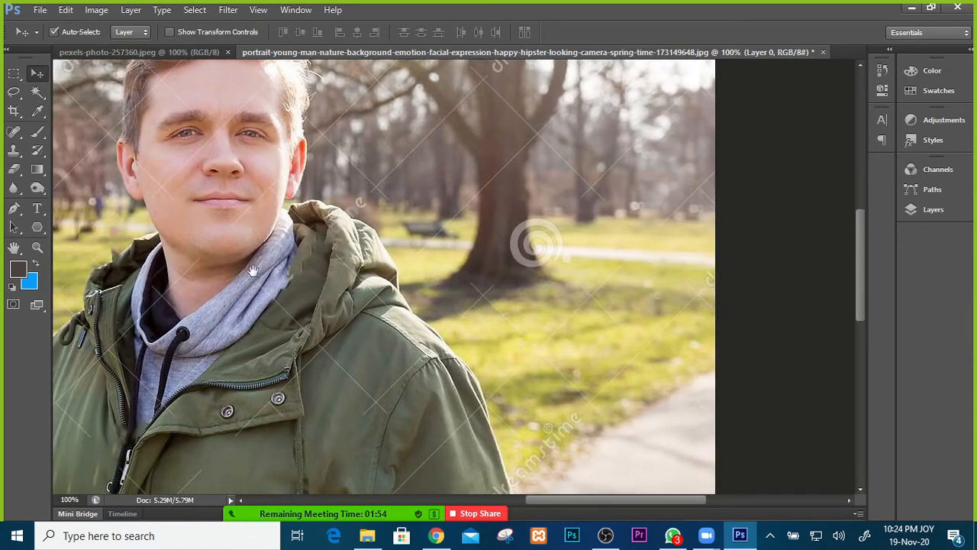
pyautogui.moveTo(196, 292); pyautogui.dragTo(468, 225)
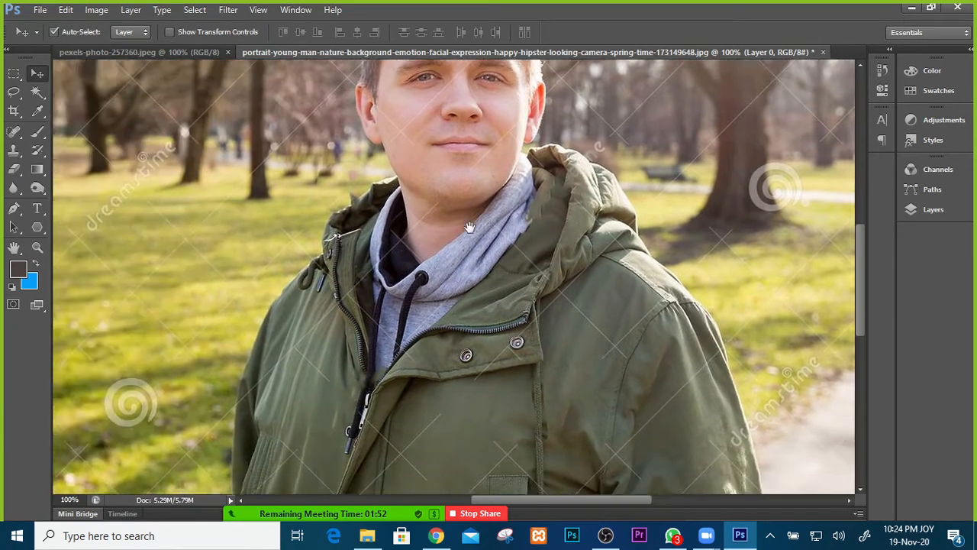
pyautogui.scroll(-3, 377, 323)
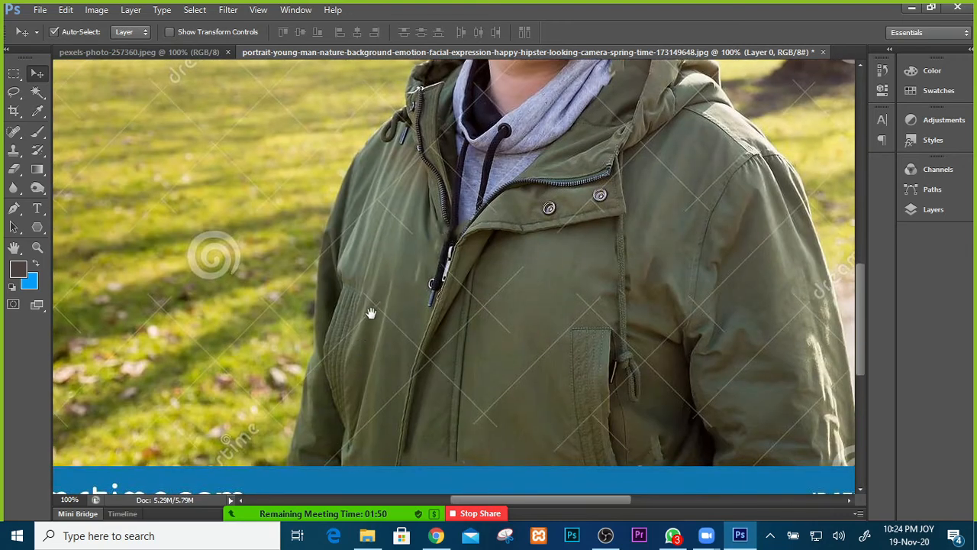
pyautogui.scroll(-2, 382, 305)
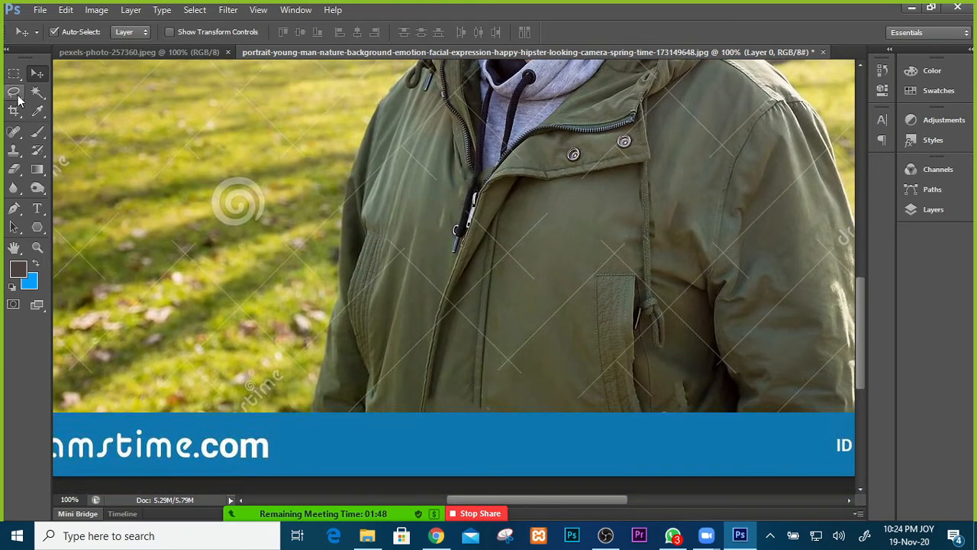
# Start a Polygonal Lasso outline at the blue band and trace the outer edge of the jacket's lower sleeve on the grass side.
pyautogui.click(19, 97)
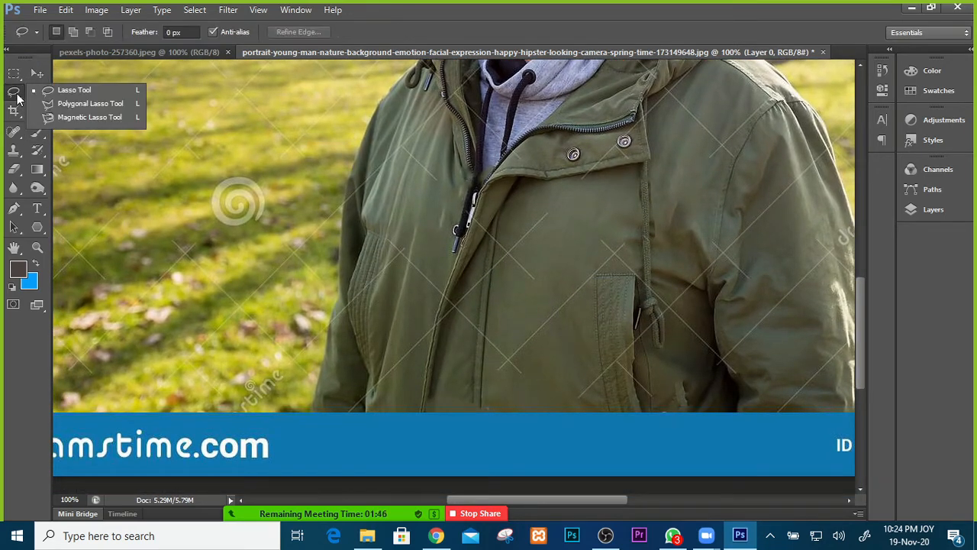
pyautogui.click(74, 110)
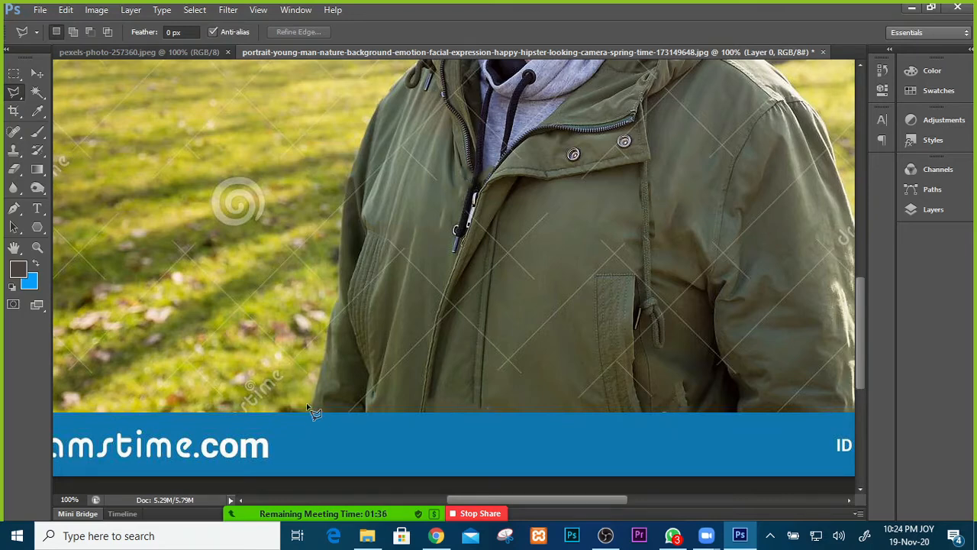
pyautogui.scroll(3, 307, 406)
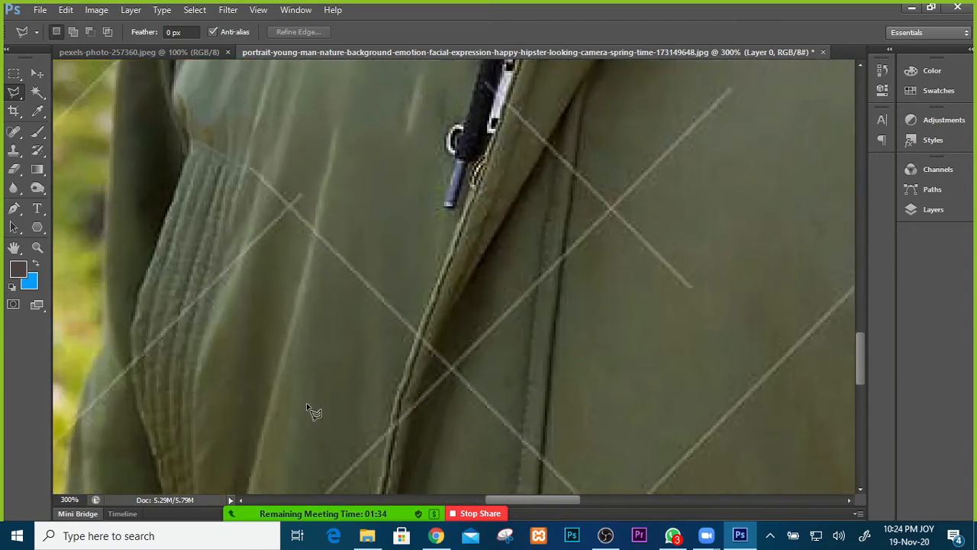
pyautogui.press('space')
pyautogui.moveTo(287, 397); pyautogui.dragTo(442, 221)
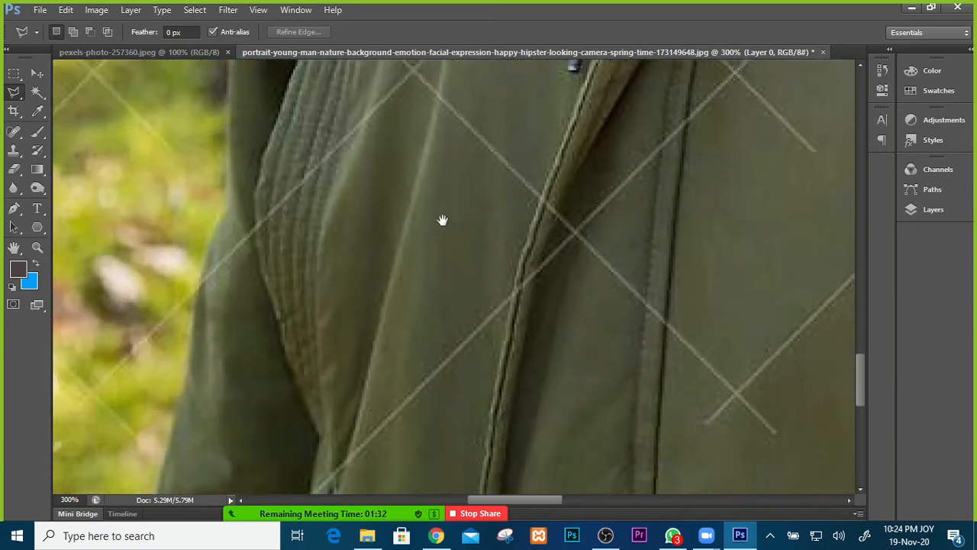
pyautogui.moveTo(328, 401); pyautogui.dragTo(380, 327)
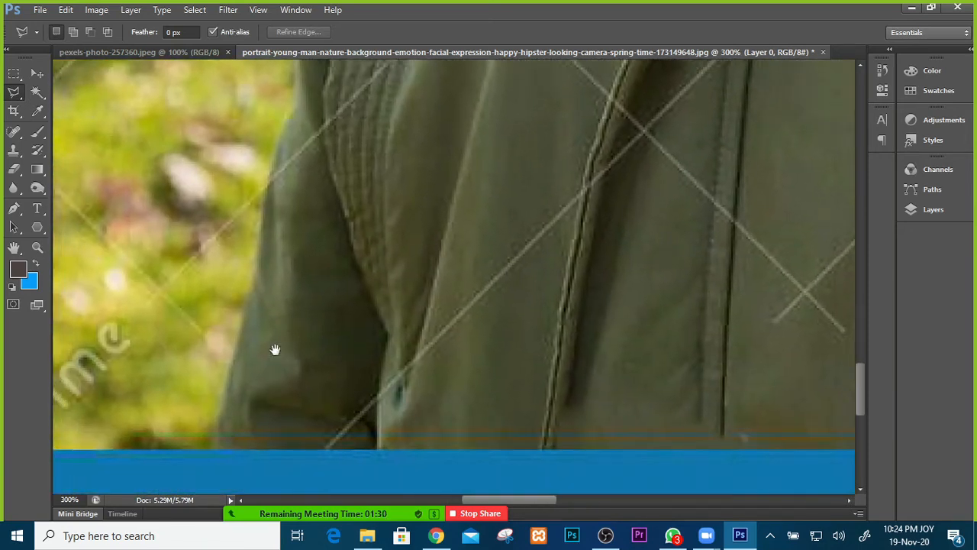
pyautogui.click(330, 269)
pyautogui.press('Escape')
pyautogui.click(216, 451)
pyautogui.click(255, 274)
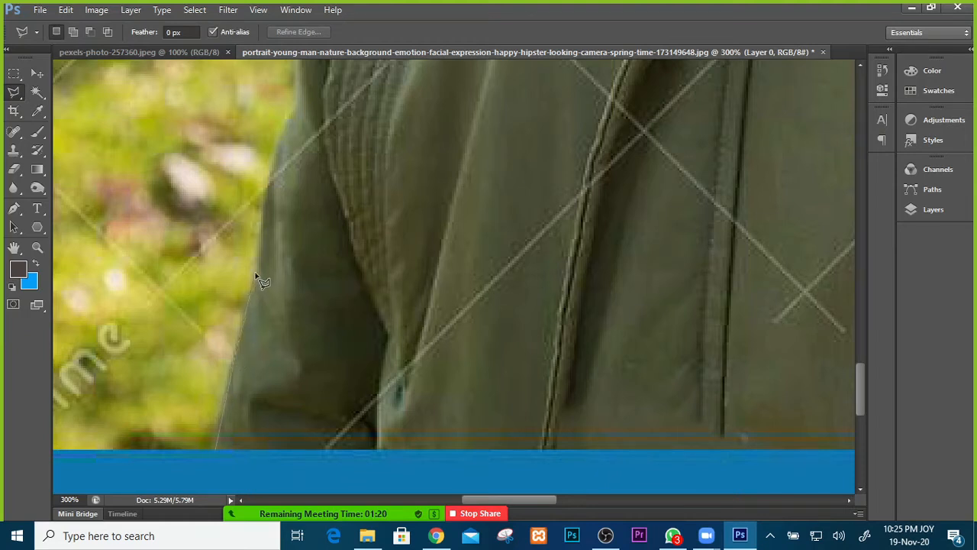
pyautogui.click(267, 191)
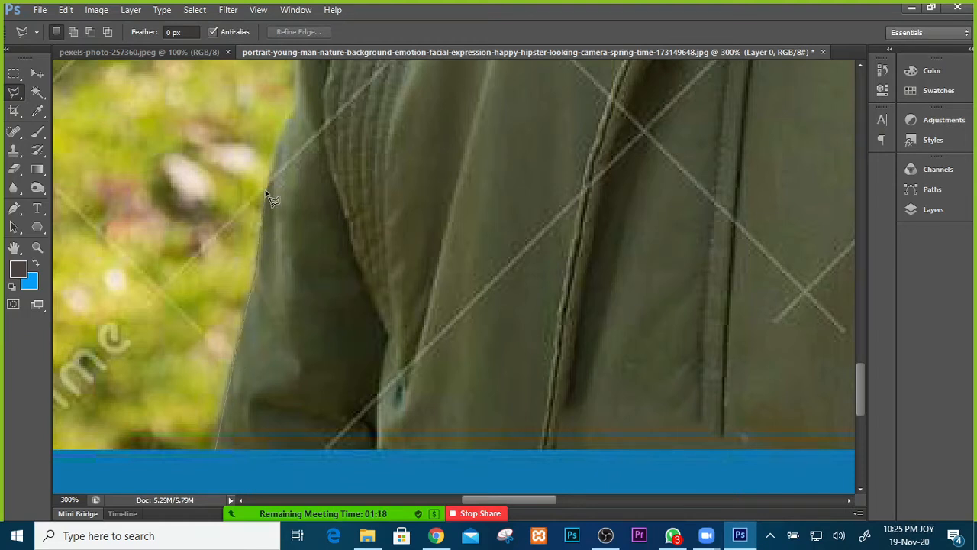
pyautogui.click(280, 134)
# Continue the Polygonal Lasso outline up the outer edge of the jacket's upper sleeve toward the shoulder.
pyautogui.scroll(5, 295, 107)
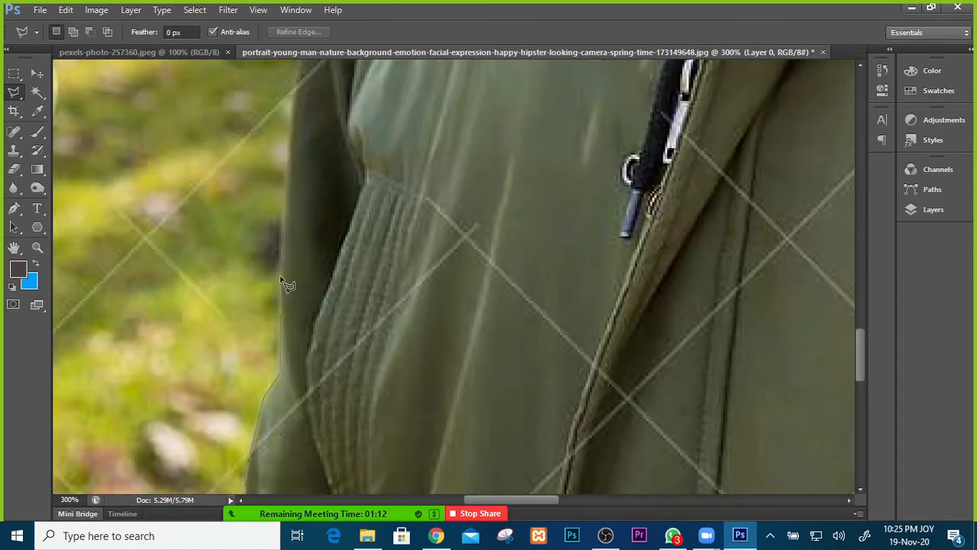
pyautogui.scroll(4, 286, 213)
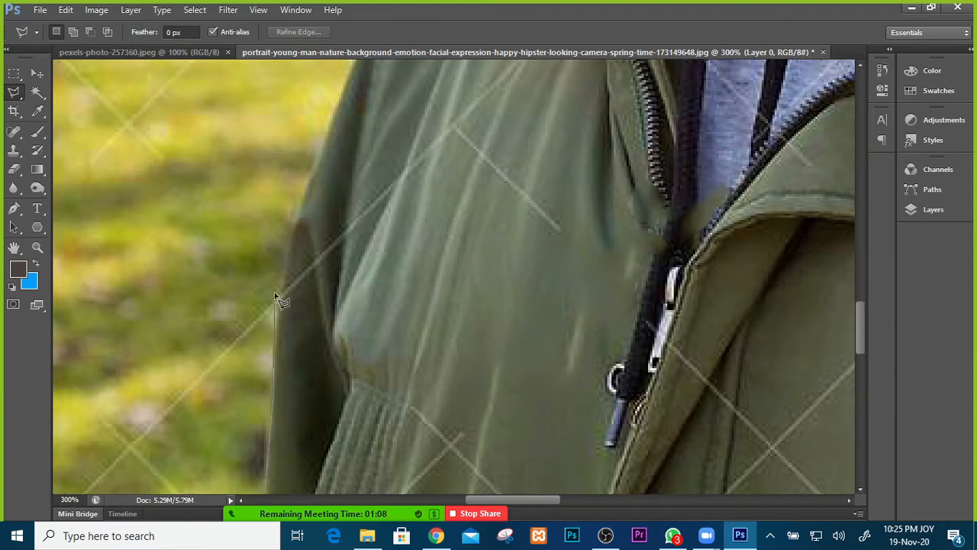
pyautogui.click(288, 249)
pyautogui.scroll(3, 242, 312)
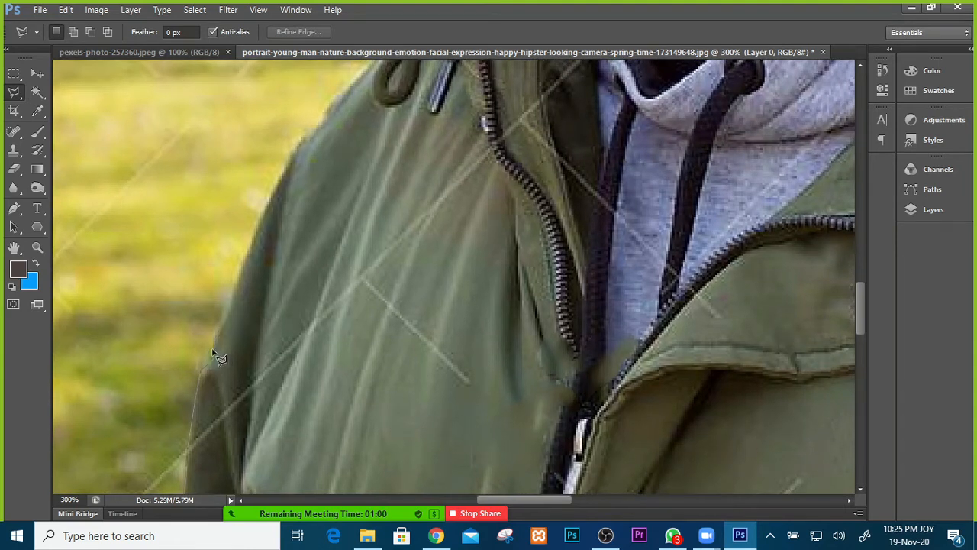
pyautogui.click(214, 336)
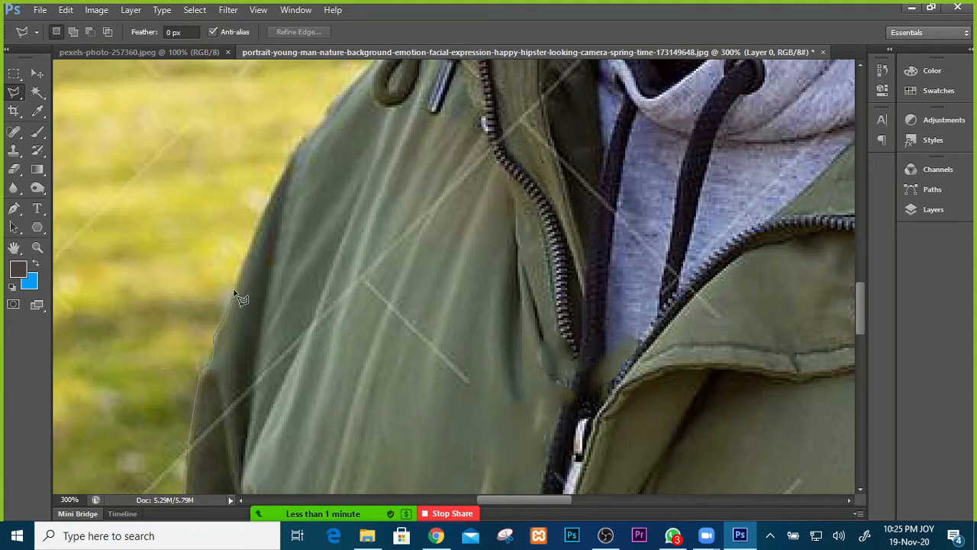
# Trace the jacket's edge along the man's right arm, shoulder and collar up to the hood with the Polygonal Lasso.
pyautogui.moveTo(292, 217); pyautogui.dragTo(259, 315)
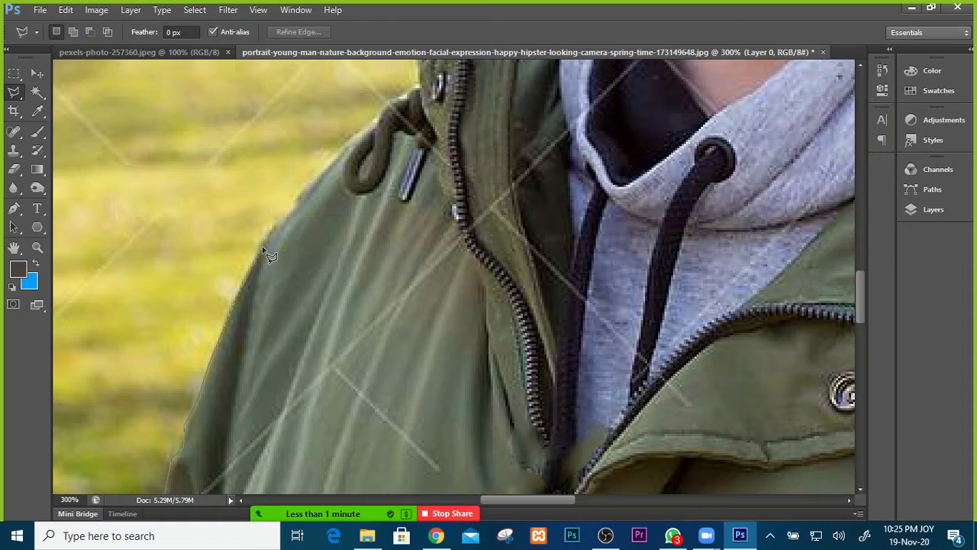
pyautogui.click(296, 203)
pyautogui.moveTo(374, 128); pyautogui.dragTo(372, 275)
pyautogui.moveTo(344, 207); pyautogui.dragTo(338, 236)
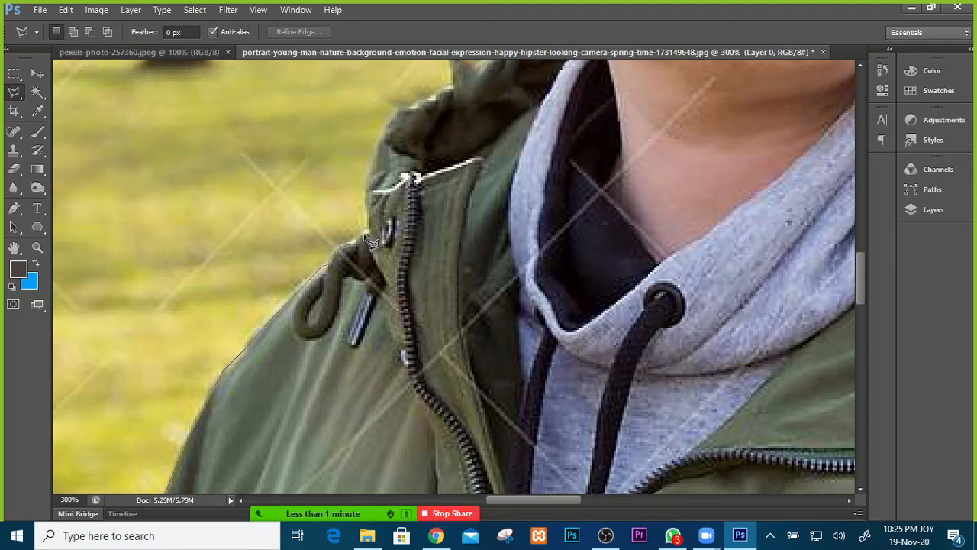
pyautogui.click(373, 195)
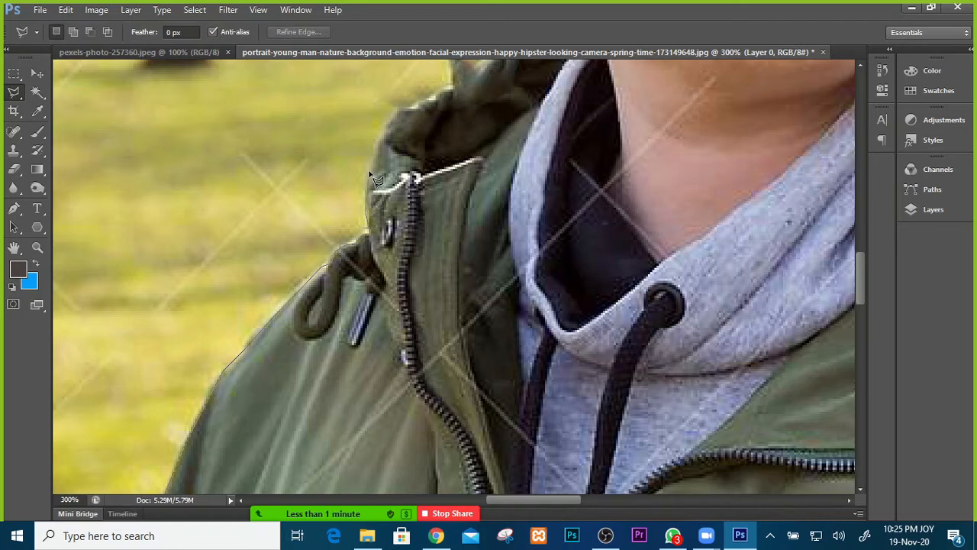
pyautogui.click(382, 130)
pyautogui.click(402, 108)
pyautogui.moveTo(457, 98)
pyautogui.mouseDown()
pyautogui.moveTo(435, 145)
pyautogui.moveTo(418, 279)
pyautogui.mouseUp()
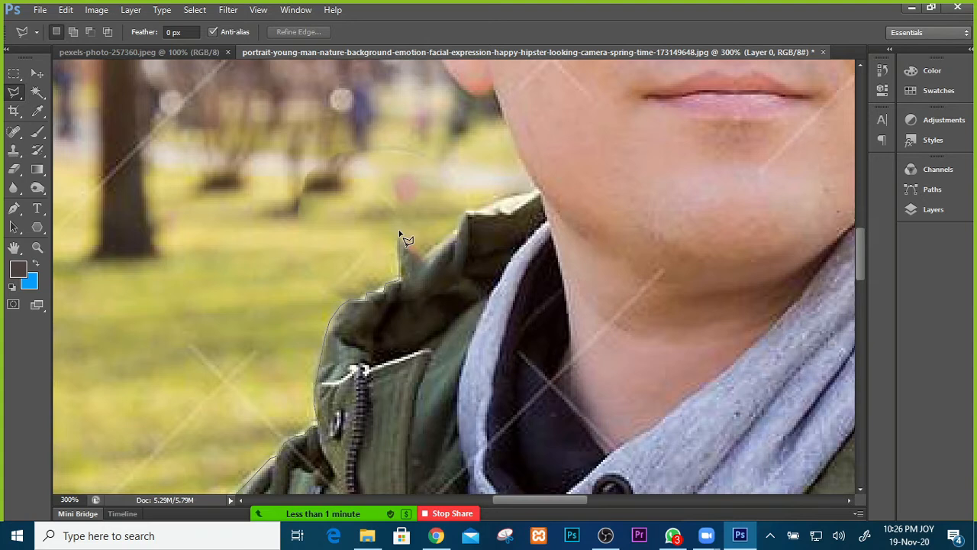
pyautogui.click(396, 166)
pyautogui.click(336, 167)
pyautogui.click(381, 184)
pyautogui.click(332, 221)
pyautogui.press('BackSpace')
pyautogui.press('BackSpace')
pyautogui.press('BackSpace')
pyautogui.press('BackSpace')
# Discard the partial selection along the jacket's edge.
pyautogui.moveTo(396, 313); pyautogui.dragTo(471, 155)
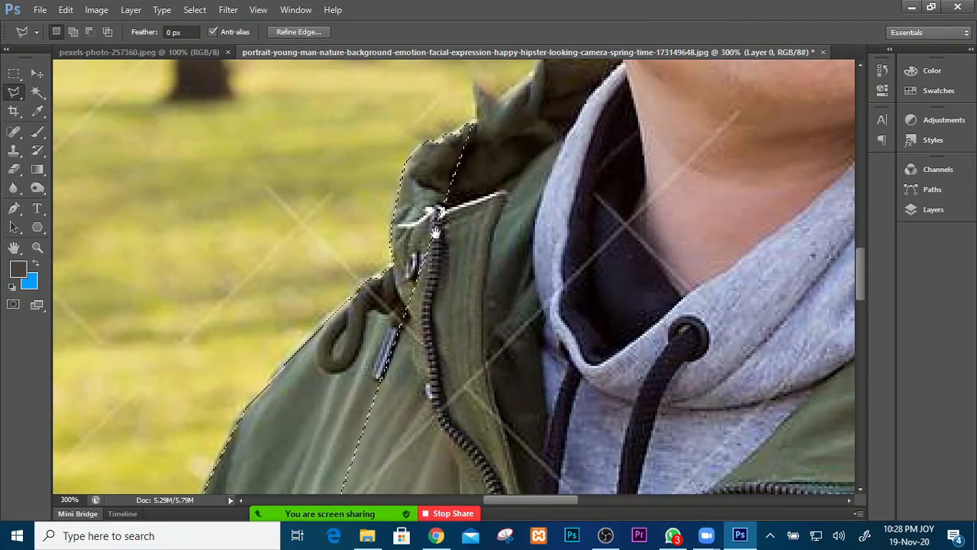
pyautogui.moveTo(401, 336); pyautogui.dragTo(450, 187)
pyautogui.moveTo(388, 364); pyautogui.dragTo(444, 219)
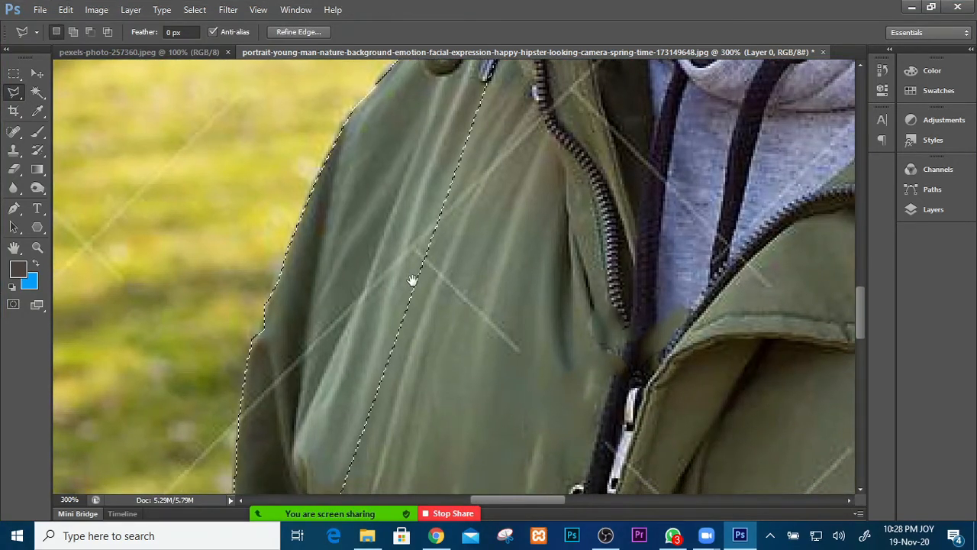
pyautogui.scroll(-1, 415, 286)
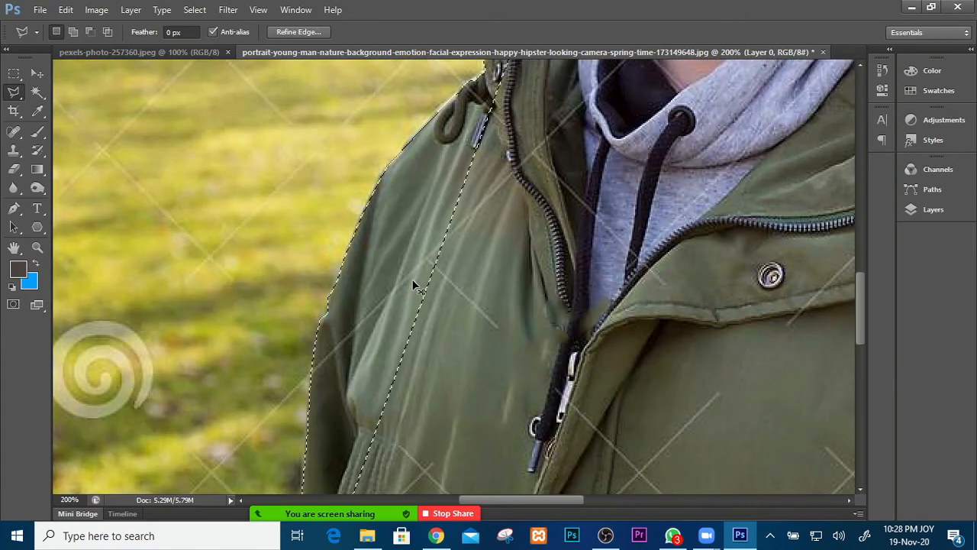
pyautogui.scroll(-1, 415, 286)
pyautogui.scroll(-1, 413, 284)
pyautogui.scroll(-1, 412, 284)
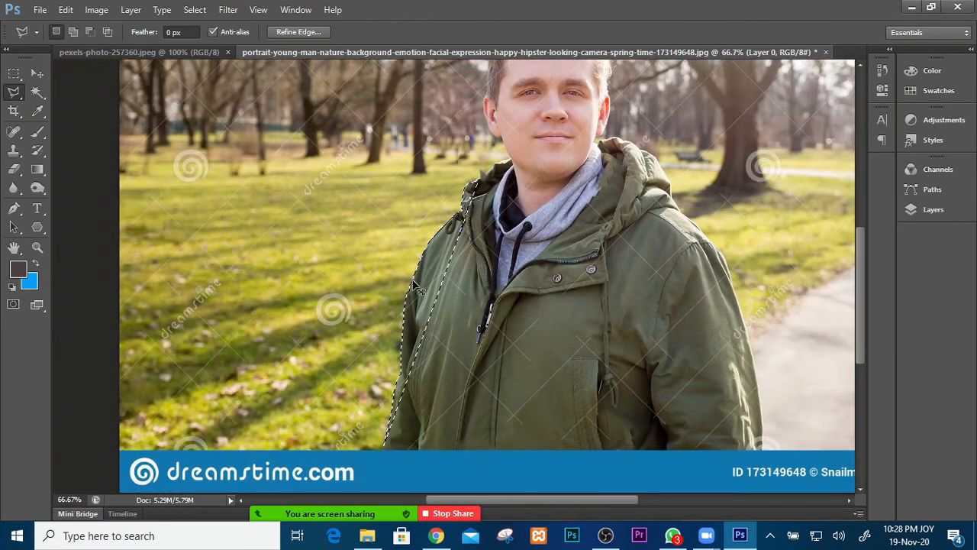
pyautogui.hotkey('ctrl', 'd')
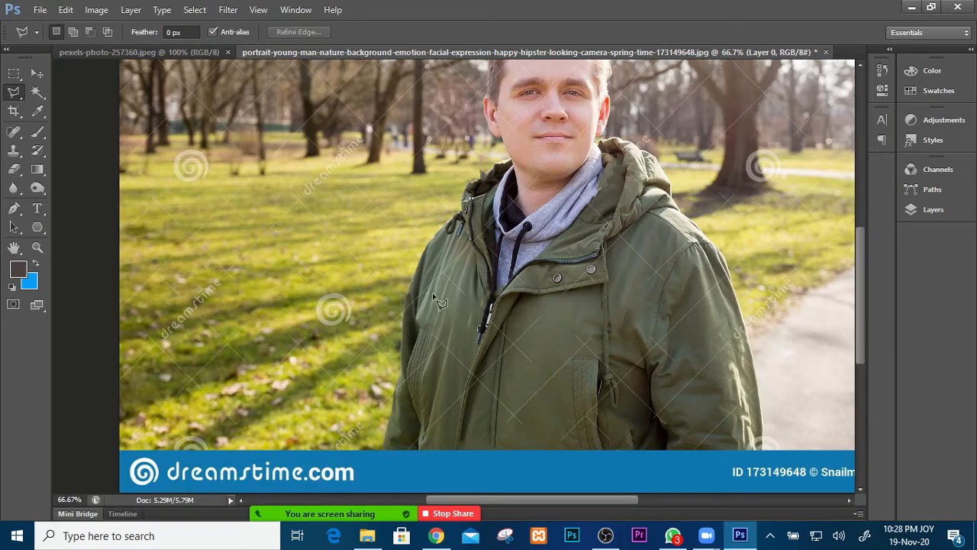
# Start a new Polygonal Lasso outline at the sleeve's bottom edge above the blue banner and trace up the man's right arm.
pyautogui.moveTo(445, 316)
pyautogui.mouseDown()
pyautogui.moveTo(428, 232)
pyautogui.moveTo(413, 284)
pyautogui.mouseUp()
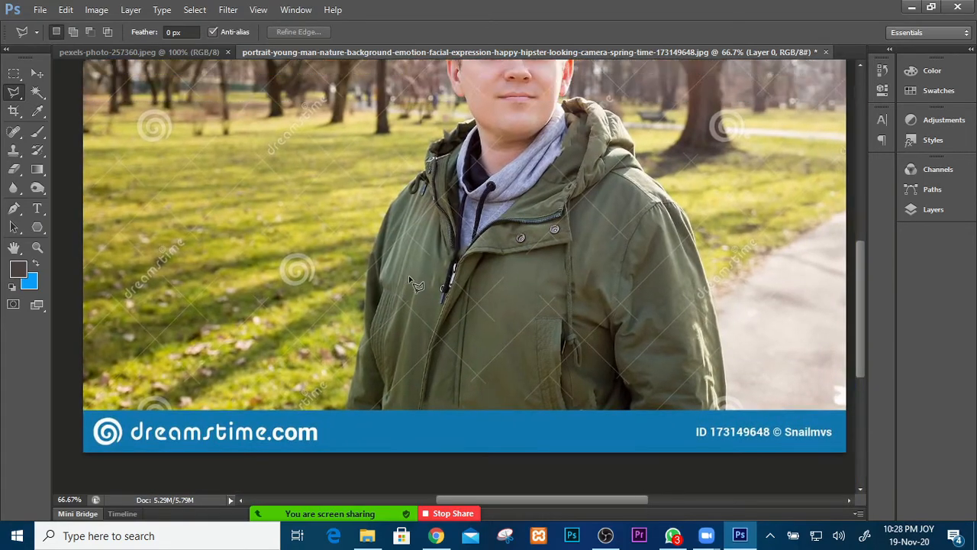
pyautogui.scroll(2, 415, 284)
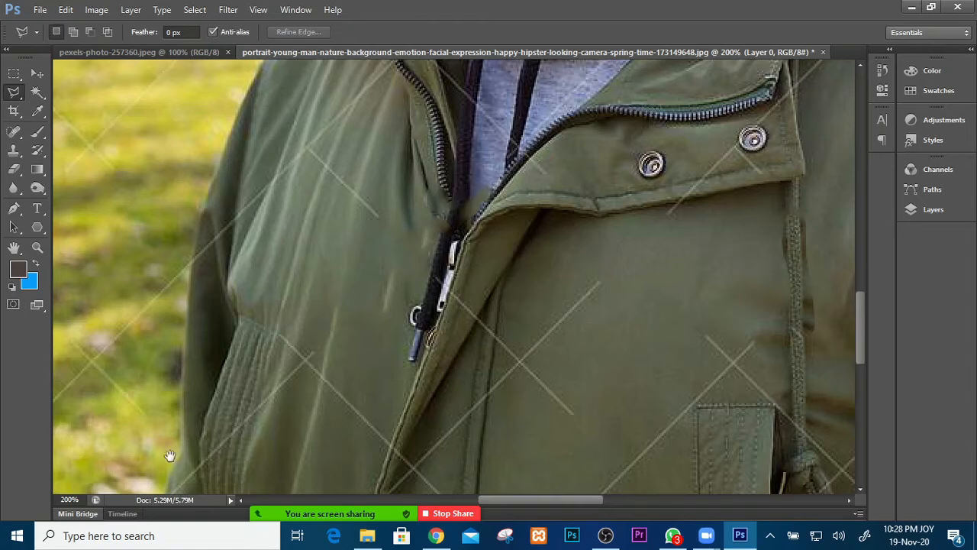
pyautogui.moveTo(258, 317); pyautogui.dragTo(359, 163)
pyautogui.moveTo(289, 300); pyautogui.dragTo(338, 99)
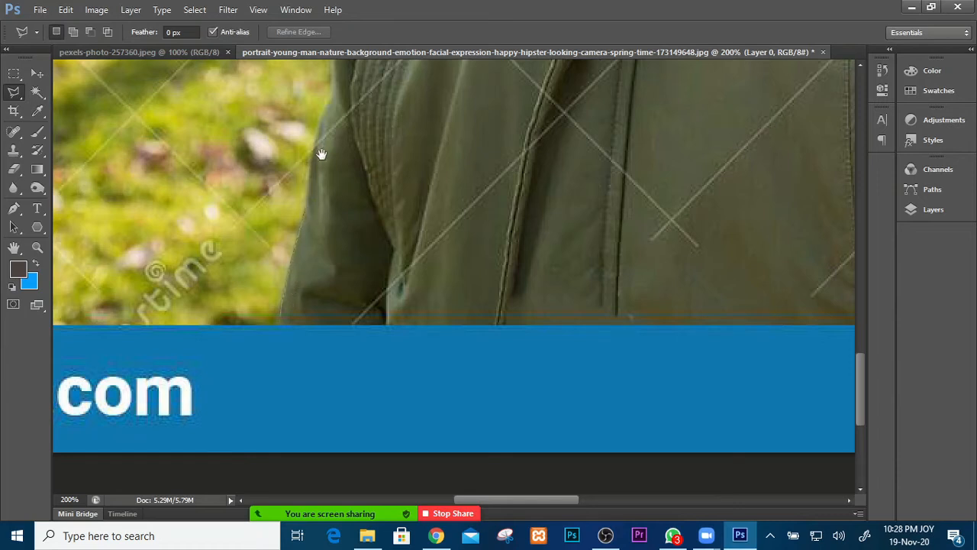
pyautogui.moveTo(319, 152); pyautogui.dragTo(295, 248)
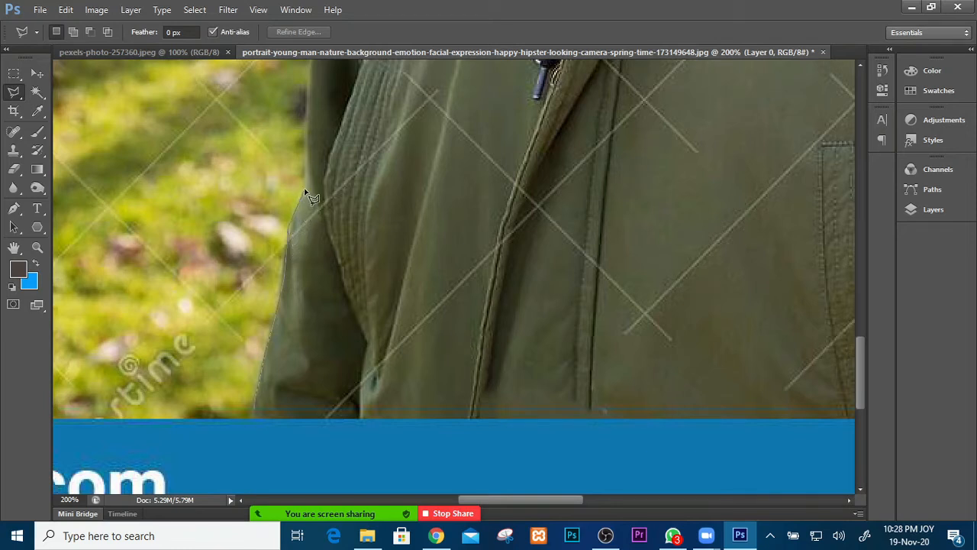
pyautogui.scroll(5, 320, 229)
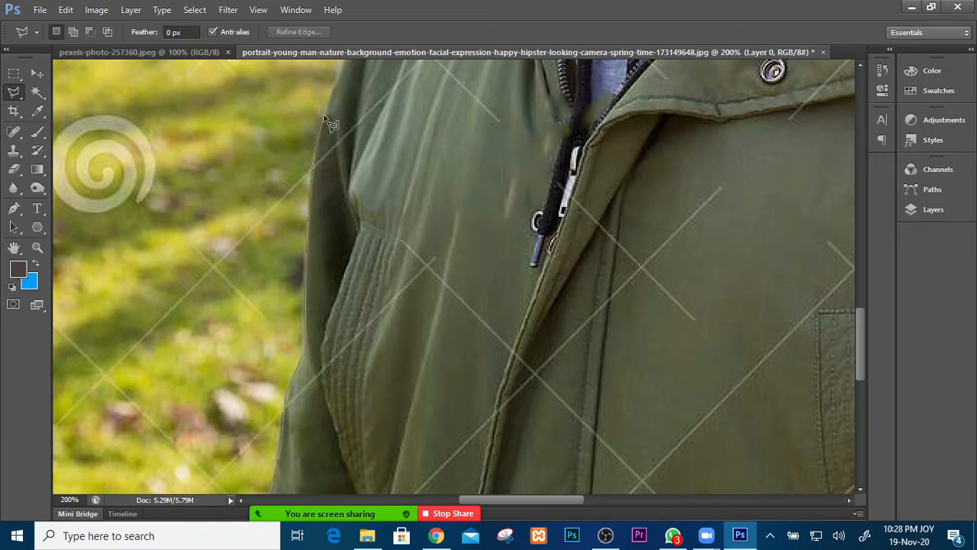
pyautogui.moveTo(369, 106); pyautogui.dragTo(312, 367)
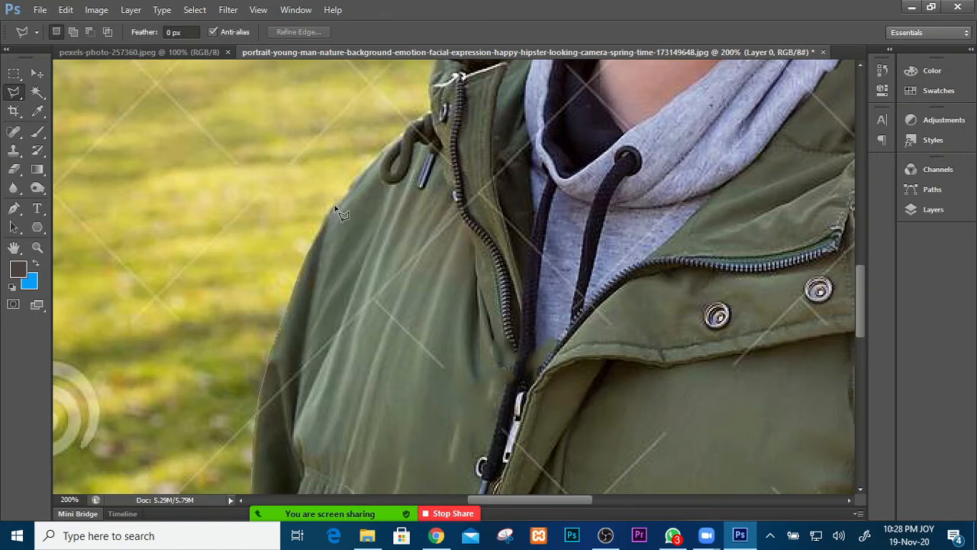
# Continue the lasso outline over the man's right shoulder, past the drawcord and collar, and along the hood's edge.
pyautogui.press('space')
pyautogui.moveTo(377, 183); pyautogui.dragTo(346, 279)
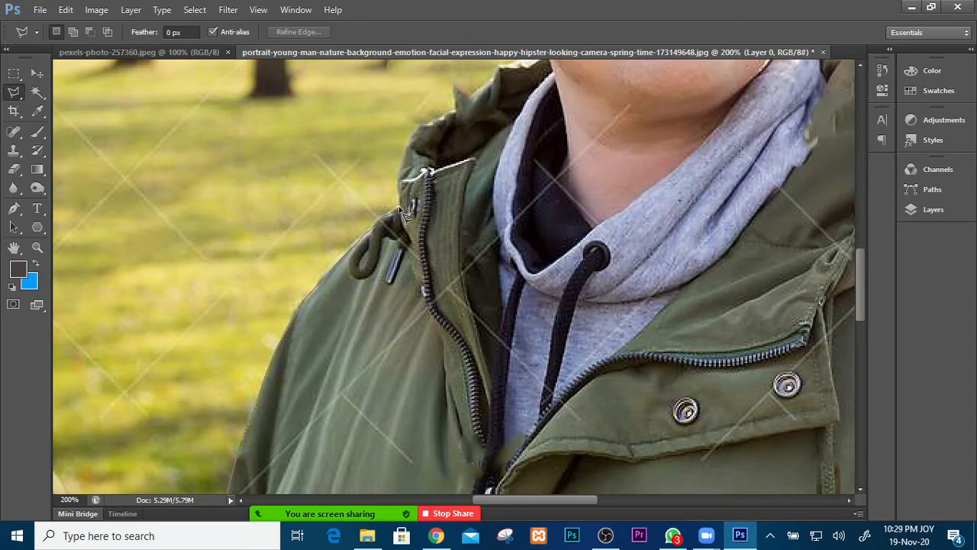
pyautogui.moveTo(407, 183); pyautogui.dragTo(364, 242)
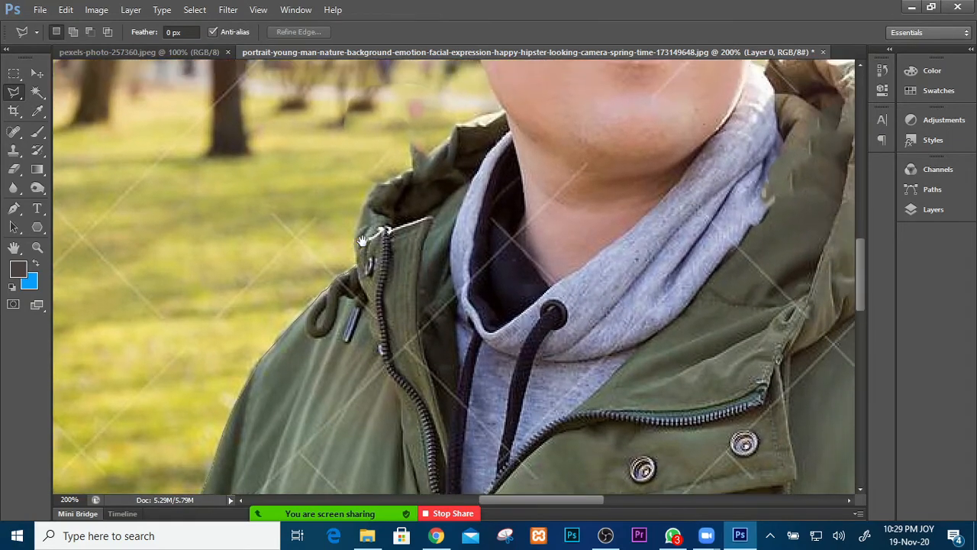
pyautogui.scroll(1, 369, 249)
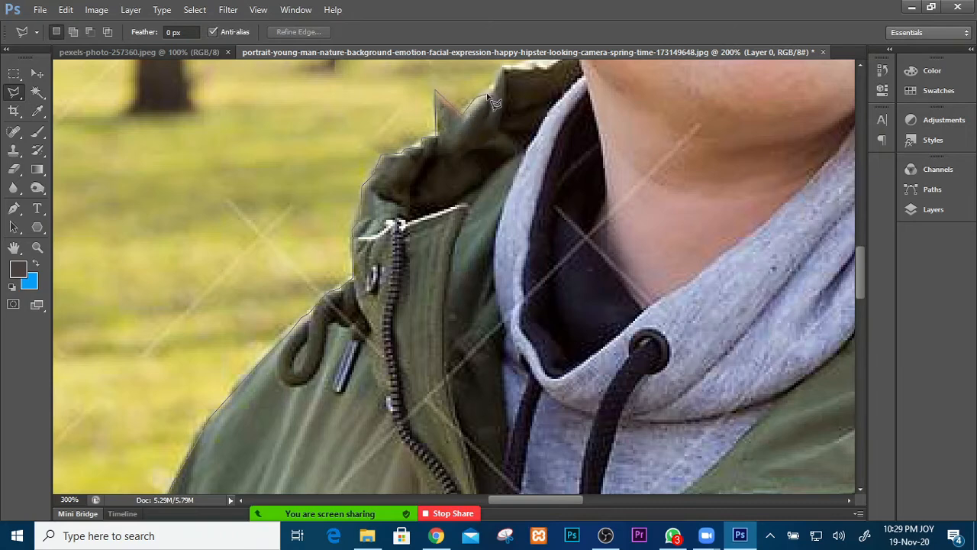
# Extend the lasso outline across the top of the hood to the neck and up the jawline to the man's right earlobe.
pyautogui.moveTo(483, 113); pyautogui.dragTo(413, 207)
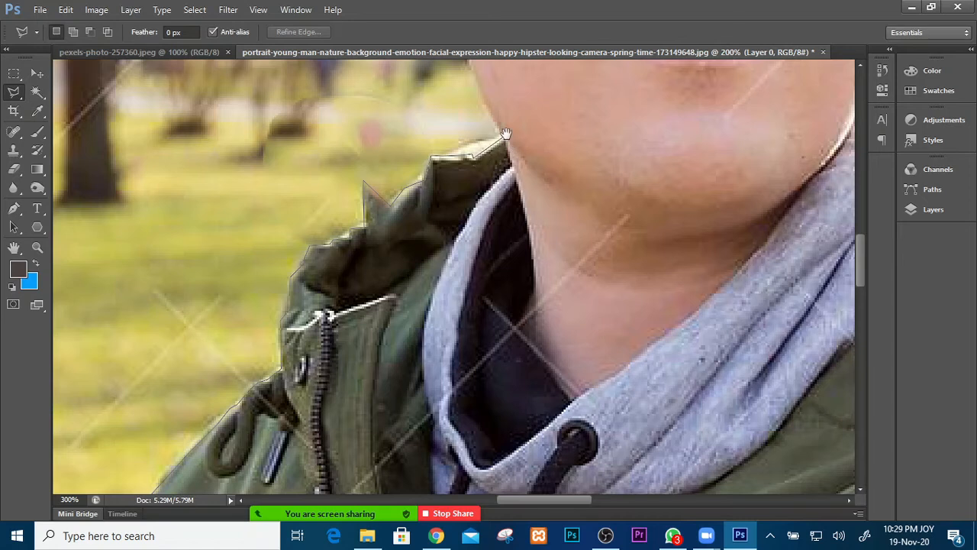
pyautogui.moveTo(417, 285); pyautogui.dragTo(400, 303)
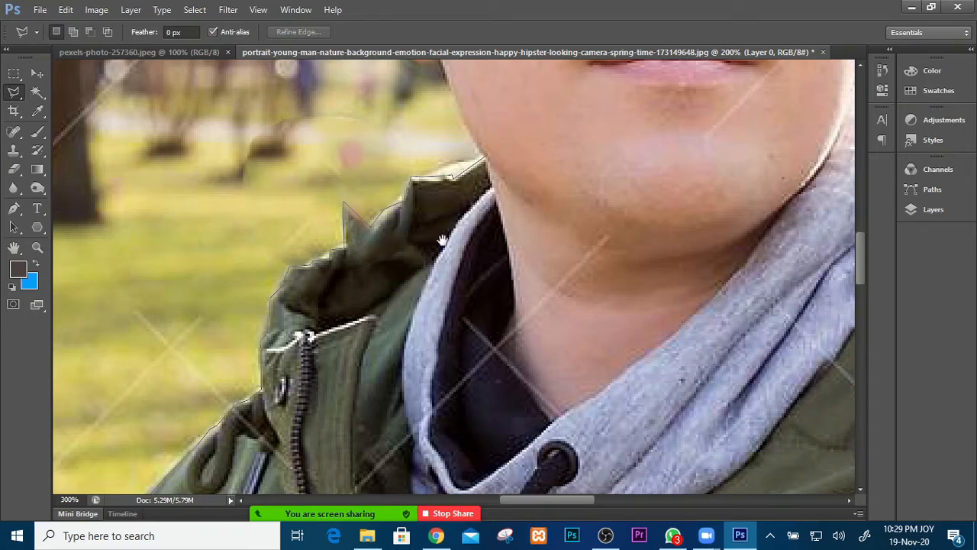
pyautogui.moveTo(516, 368); pyautogui.dragTo(473, 440)
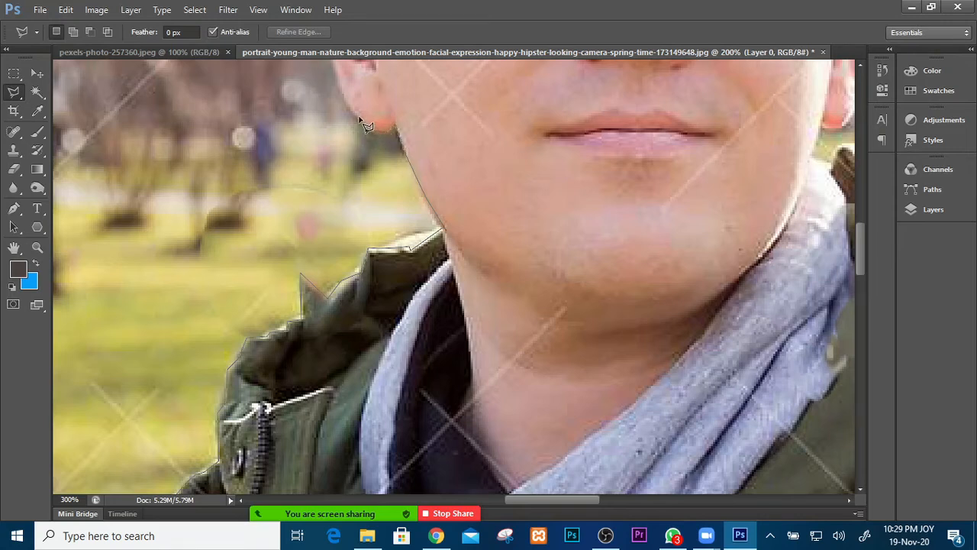
# Trace the lasso outline around the man's right ear up to the hairline.
pyautogui.scroll(2, 381, 246)
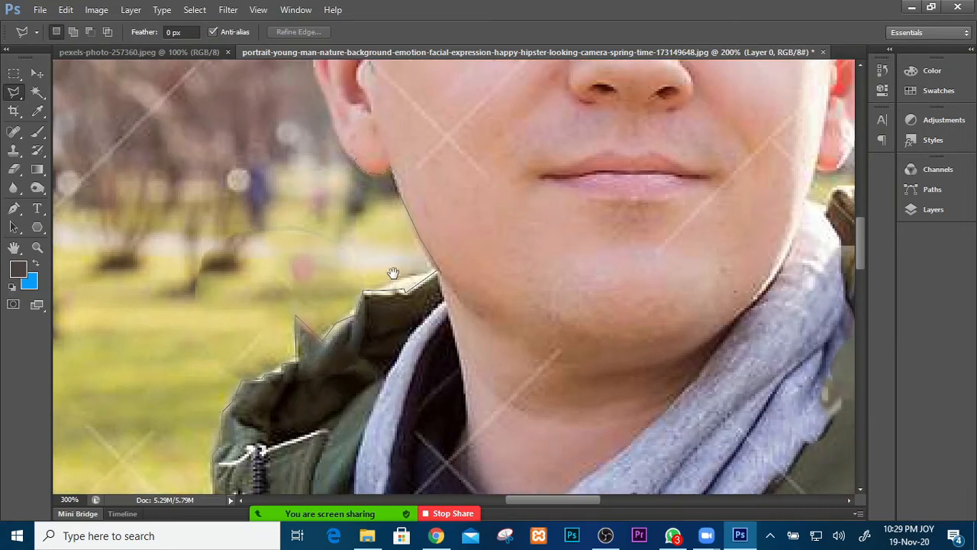
pyautogui.scroll(2, 347, 155)
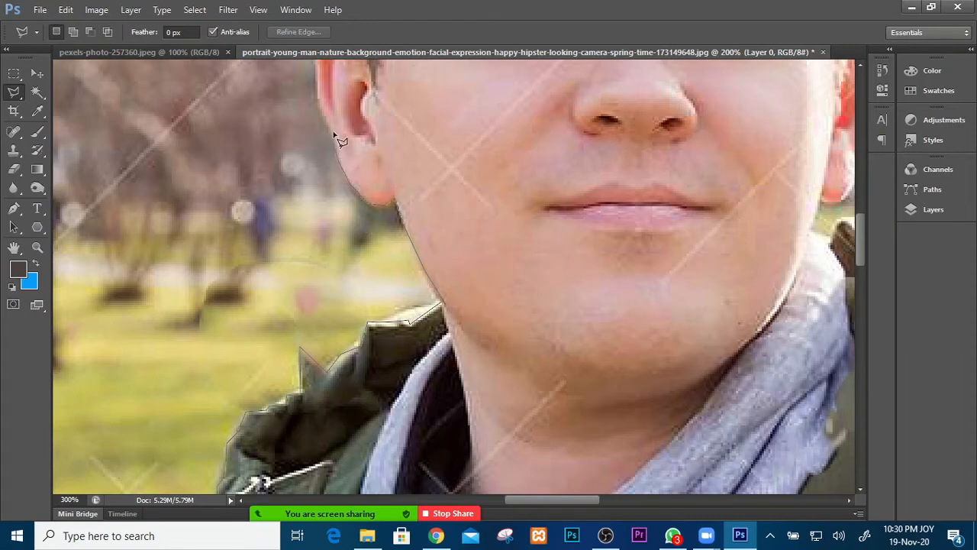
pyautogui.click(317, 93)
pyautogui.moveTo(347, 90)
pyautogui.mouseDown()
pyautogui.moveTo(331, 148)
pyautogui.moveTo(323, 295)
pyautogui.mouseUp()
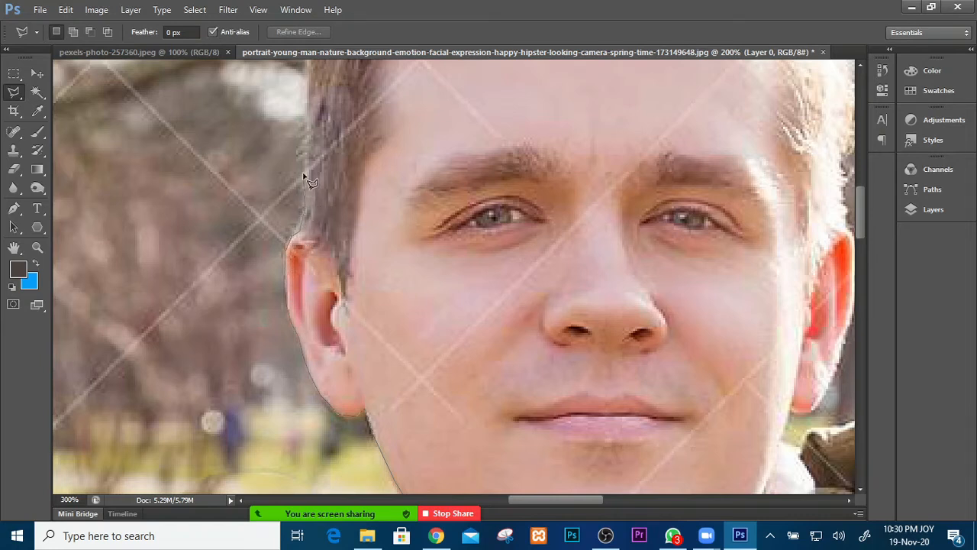
# Continue the lasso outline up the side of the hair above the man's right ear to the upper temple.
pyautogui.moveTo(332, 142)
pyautogui.mouseDown()
pyautogui.moveTo(327, 256)
pyautogui.moveTo(313, 283)
pyautogui.mouseUp()
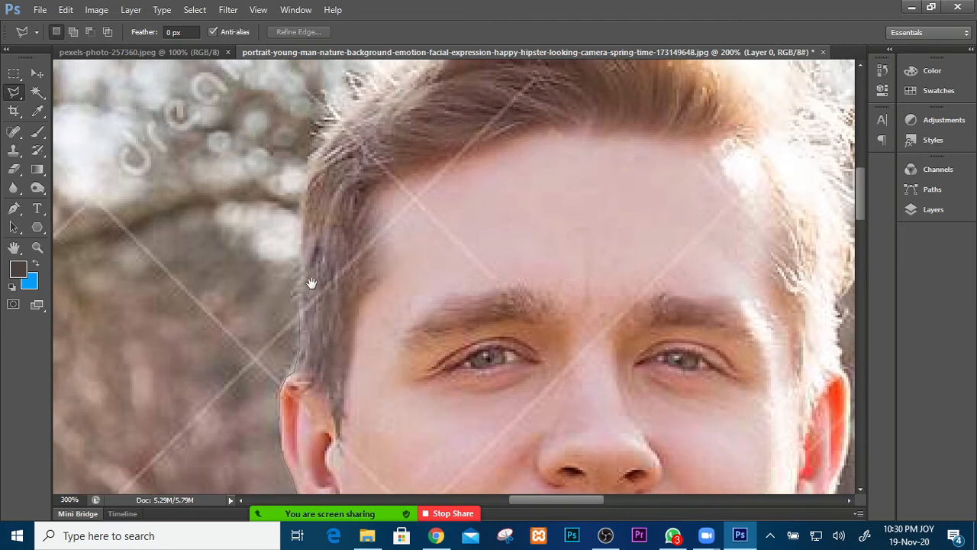
pyautogui.click(303, 219)
pyautogui.click(308, 175)
pyautogui.click(317, 142)
pyautogui.moveTo(382, 160); pyautogui.dragTo(358, 273)
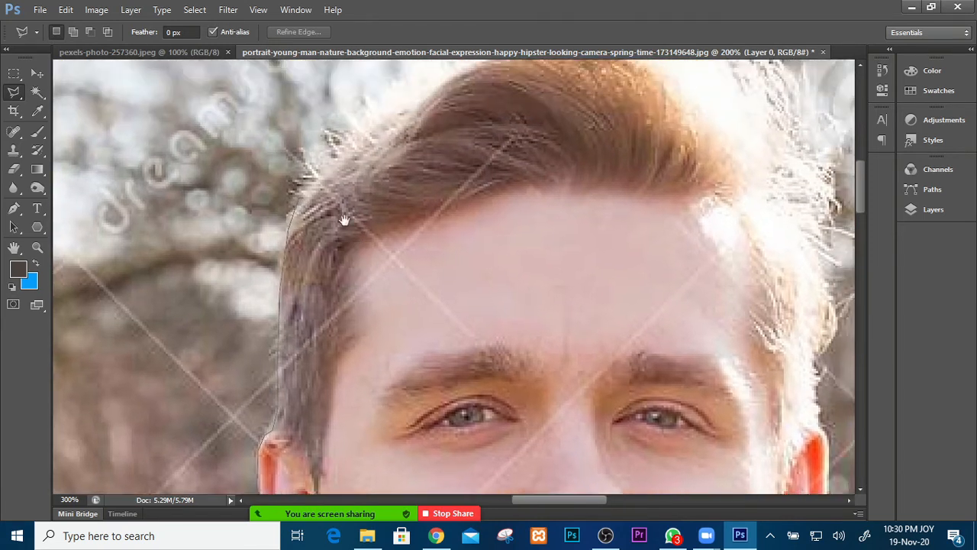
pyautogui.moveTo(344, 220); pyautogui.dragTo(338, 248)
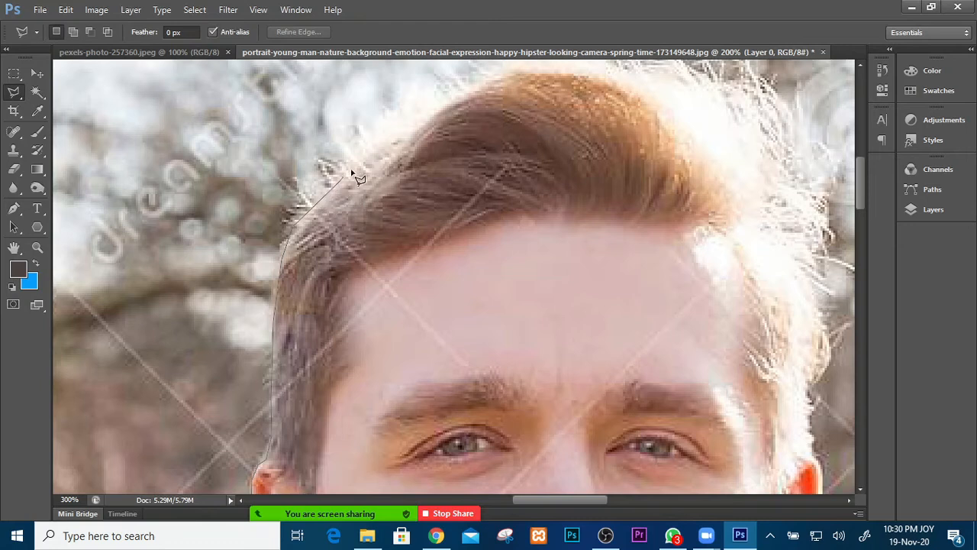
# Trace the lasso outline over the top of the hair, keeping inside the loose strands.
pyautogui.click(379, 154)
pyautogui.click(404, 139)
pyautogui.click(422, 125)
pyautogui.click(456, 104)
pyautogui.click(496, 79)
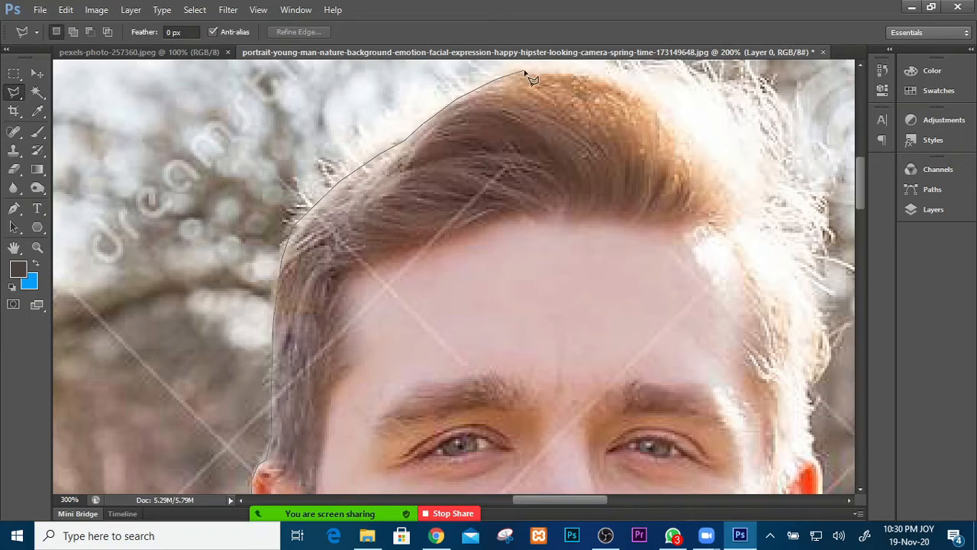
pyautogui.click(572, 74)
pyautogui.click(608, 79)
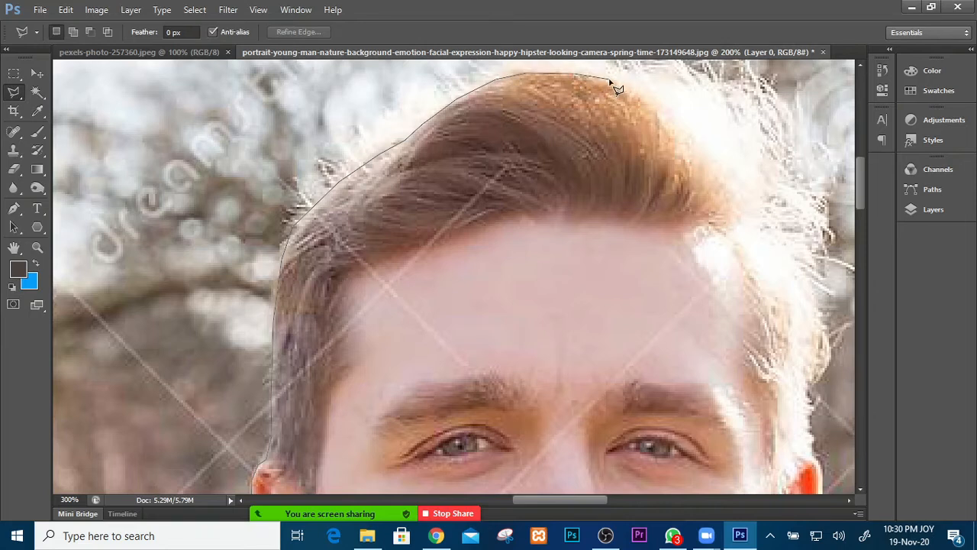
# Bring the lasso outline down the bright, backlit side of the hair above the man's left ear.
pyautogui.click(656, 112)
pyautogui.click(691, 140)
pyautogui.click(736, 190)
pyautogui.click(739, 214)
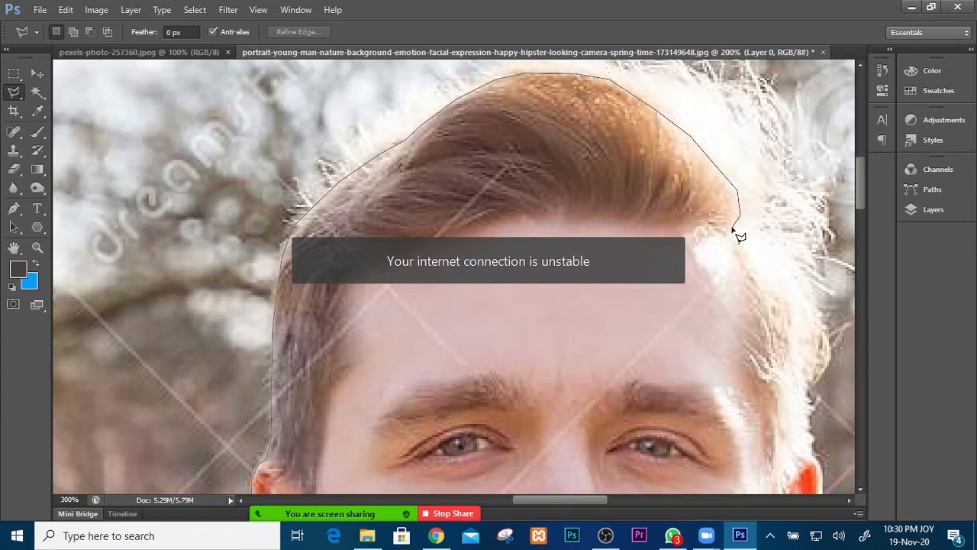
pyautogui.click(733, 227)
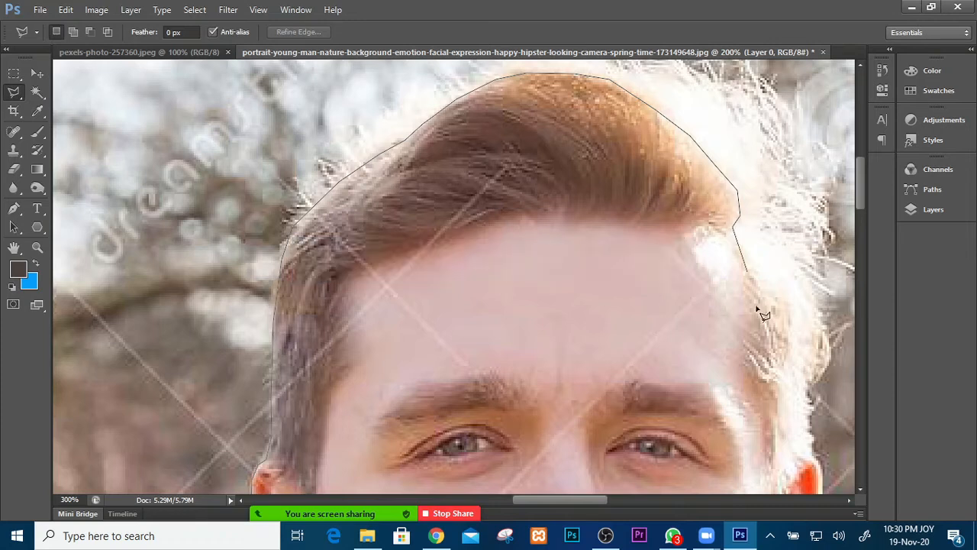
pyautogui.click(787, 255)
pyautogui.click(826, 338)
pyautogui.click(830, 357)
# Continue the lasso outline from the hair down around the man's left ear to below the earlobe.
pyautogui.moveTo(671, 343)
pyautogui.mouseDown()
pyautogui.moveTo(608, 279)
pyautogui.moveTo(503, 213)
pyautogui.mouseUp()
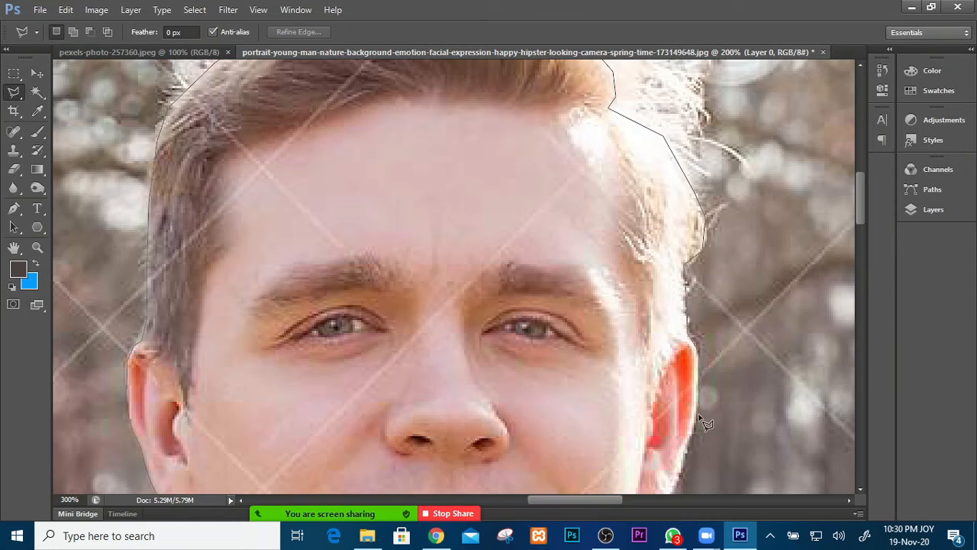
pyautogui.moveTo(697, 416); pyautogui.dragTo(641, 228)
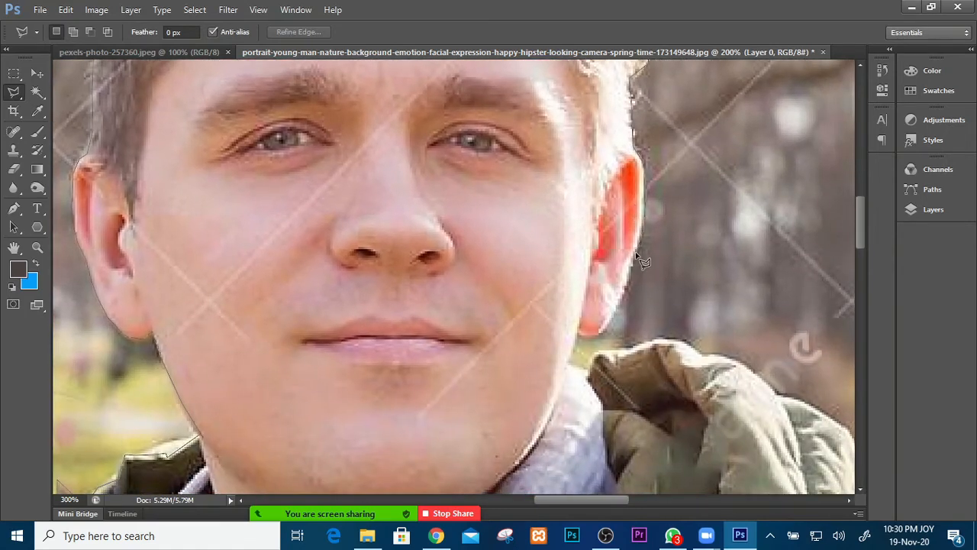
pyautogui.click(615, 308)
pyautogui.click(606, 326)
pyautogui.click(599, 333)
pyautogui.click(581, 334)
# Continue the lasso outline from below the man's left ear across the scarf gap and over the top of the jacket hood.
pyautogui.click(567, 364)
pyautogui.click(588, 370)
pyautogui.click(591, 357)
pyautogui.moveTo(531, 270); pyautogui.dragTo(290, 173)
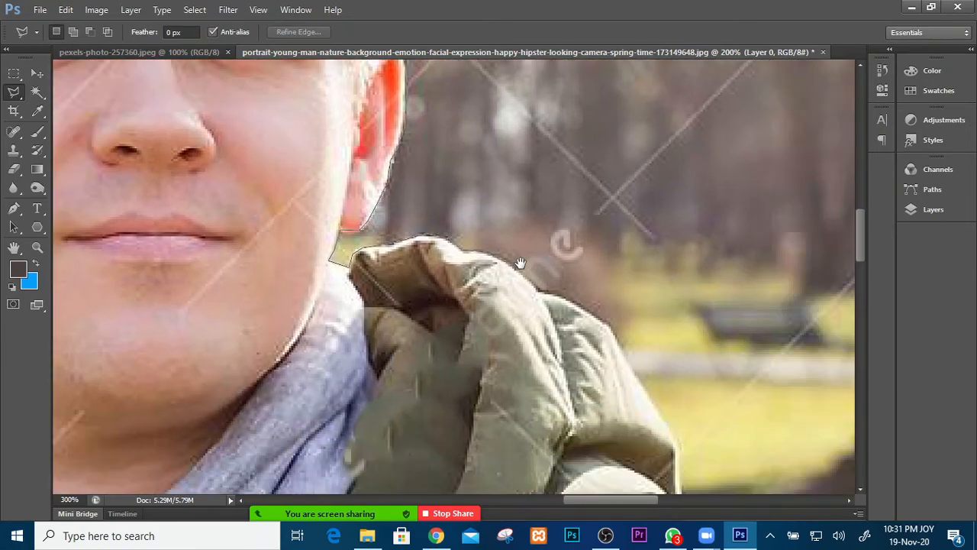
pyautogui.click(540, 292)
pyautogui.click(613, 329)
pyautogui.click(630, 365)
pyautogui.moveTo(580, 267)
pyautogui.mouseDown()
pyautogui.moveTo(557, 264)
pyautogui.moveTo(476, 214)
pyautogui.mouseUp()
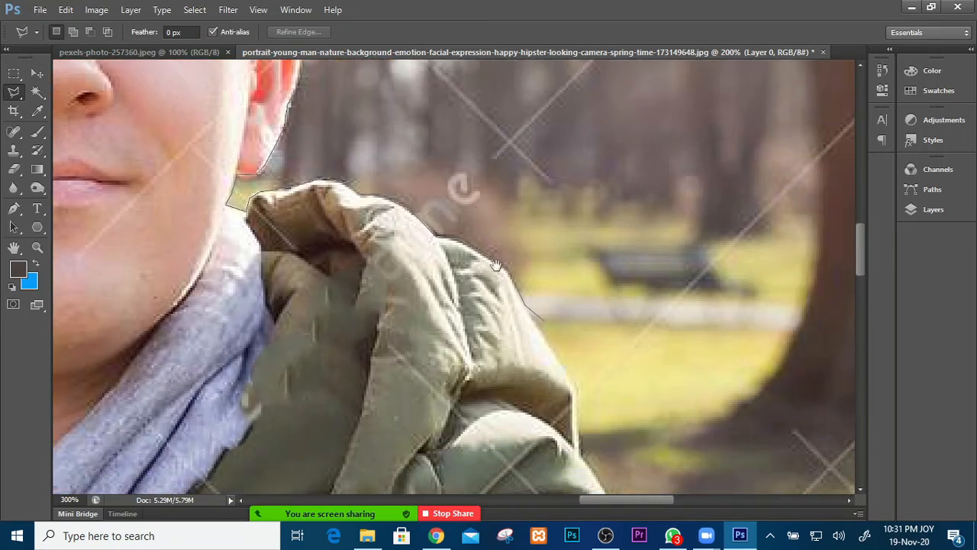
# Bring the lasso outline down the outer edge of the hood to where it meets the man's left shoulder.
pyautogui.moveTo(553, 386); pyautogui.dragTo(524, 328)
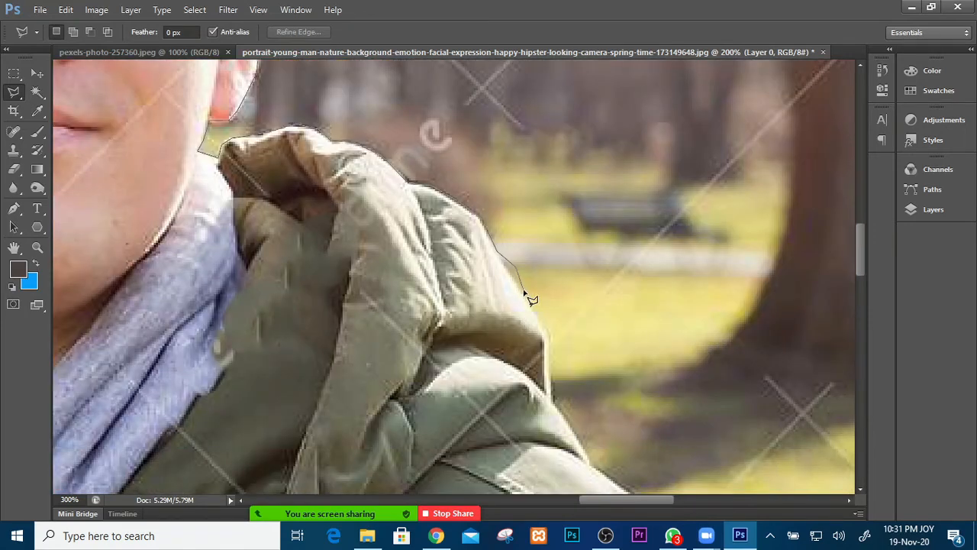
pyautogui.click(517, 265)
pyautogui.click(543, 331)
pyautogui.click(552, 399)
pyautogui.moveTo(564, 379)
pyautogui.mouseDown()
pyautogui.moveTo(508, 153)
pyautogui.moveTo(504, 216)
pyautogui.mouseUp()
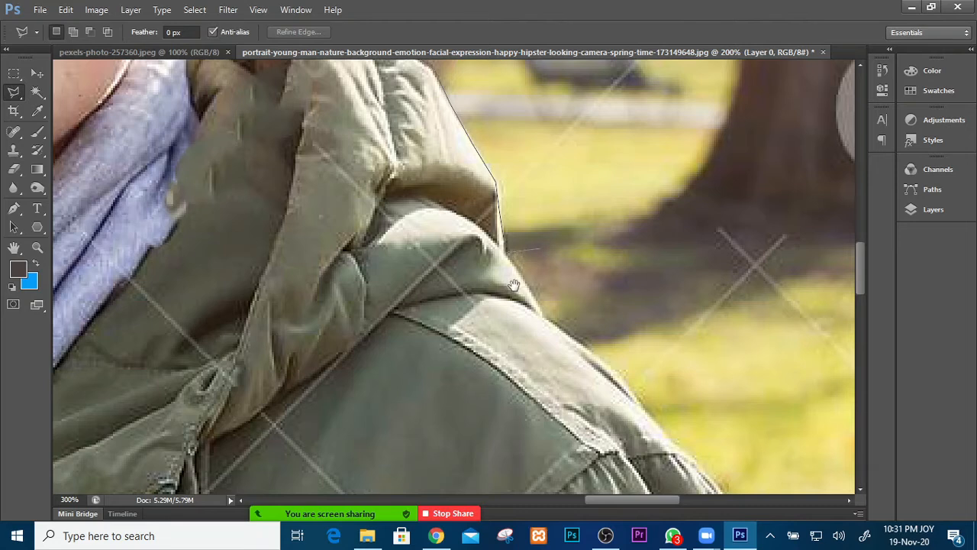
pyautogui.moveTo(530, 264); pyautogui.dragTo(521, 218)
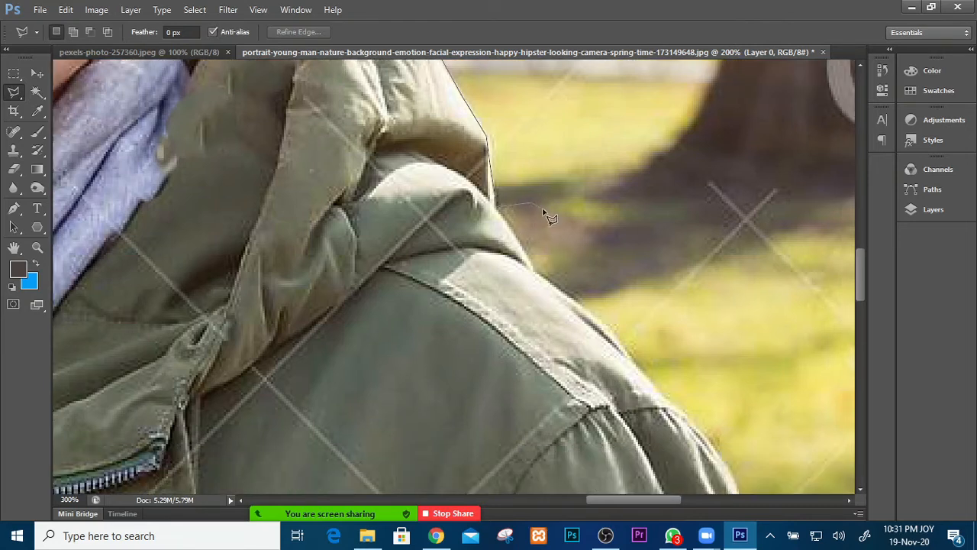
# Trace the lasso outline along the sloping top of the man's left shoulder to near the sleeve seam.
pyautogui.click(535, 273)
pyautogui.click(611, 334)
pyautogui.click(661, 396)
pyautogui.press('space')
pyautogui.moveTo(689, 373); pyautogui.dragTo(500, 207)
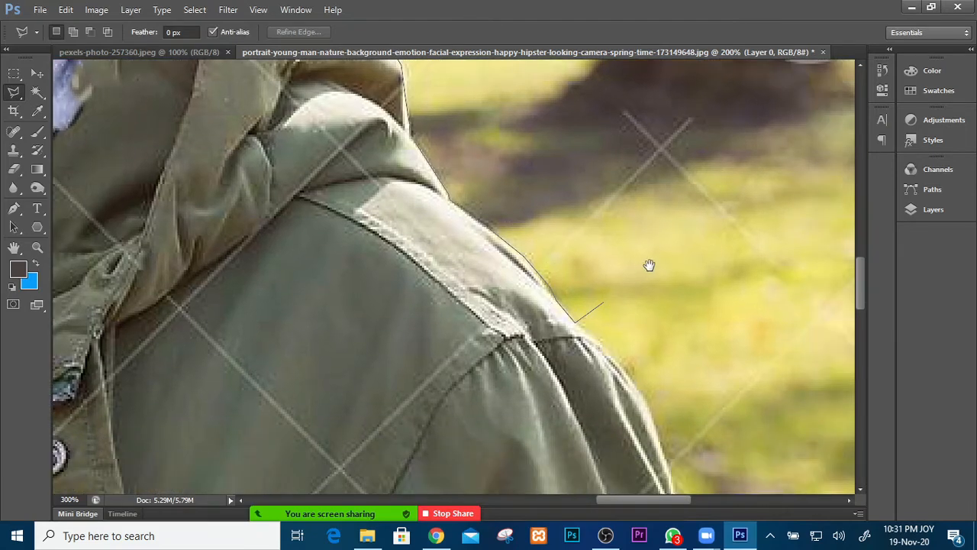
# Remove the stray lasso point beside the shoulder and trace around the rounded upper part of the left sleeve.
pyautogui.moveTo(601, 376); pyautogui.dragTo(550, 328)
pyautogui.click(552, 255)
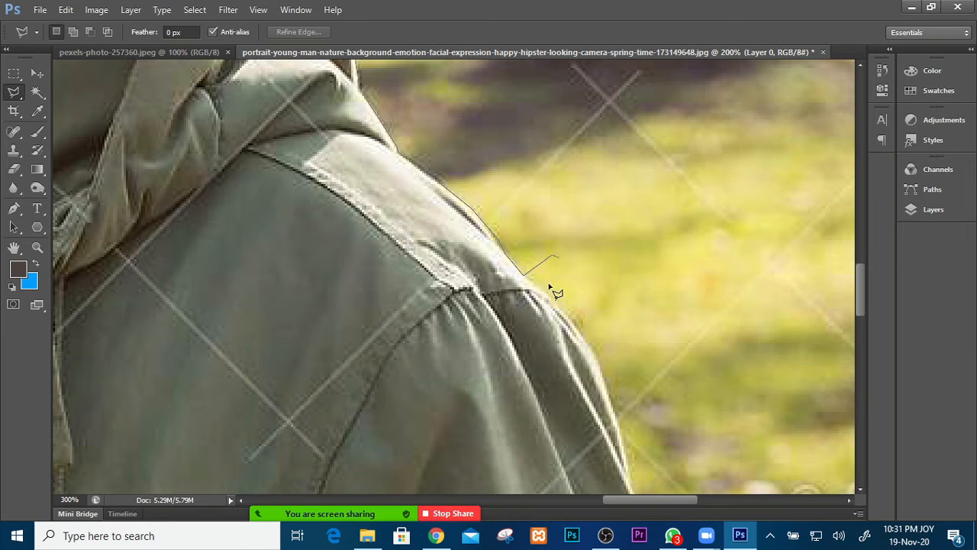
pyautogui.press('BackSpace')
pyautogui.click(604, 378)
pyautogui.click(616, 419)
pyautogui.moveTo(628, 473); pyautogui.dragTo(564, 350)
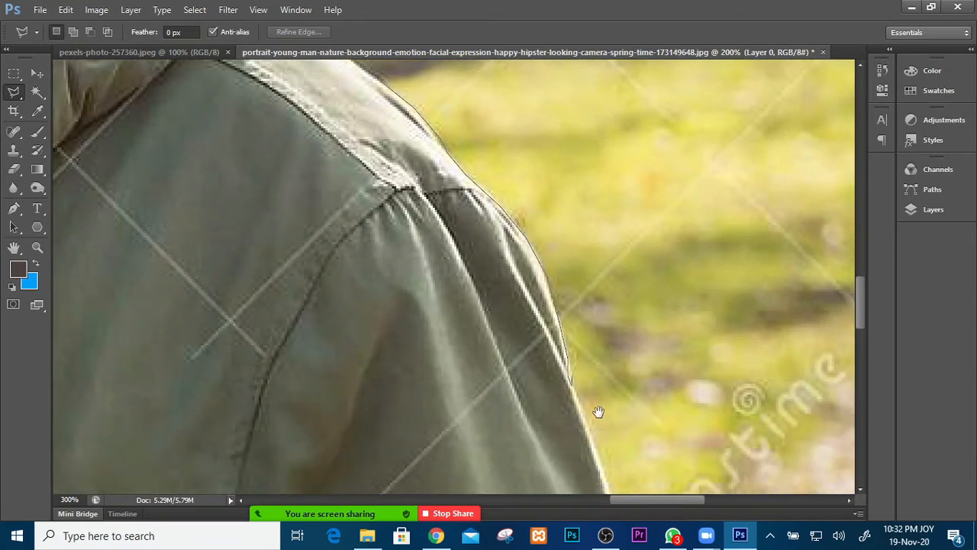
# Continue the lasso outline down the outer edge of the left sleeve, past the grass to the pale path.
pyautogui.moveTo(585, 450); pyautogui.dragTo(617, 393)
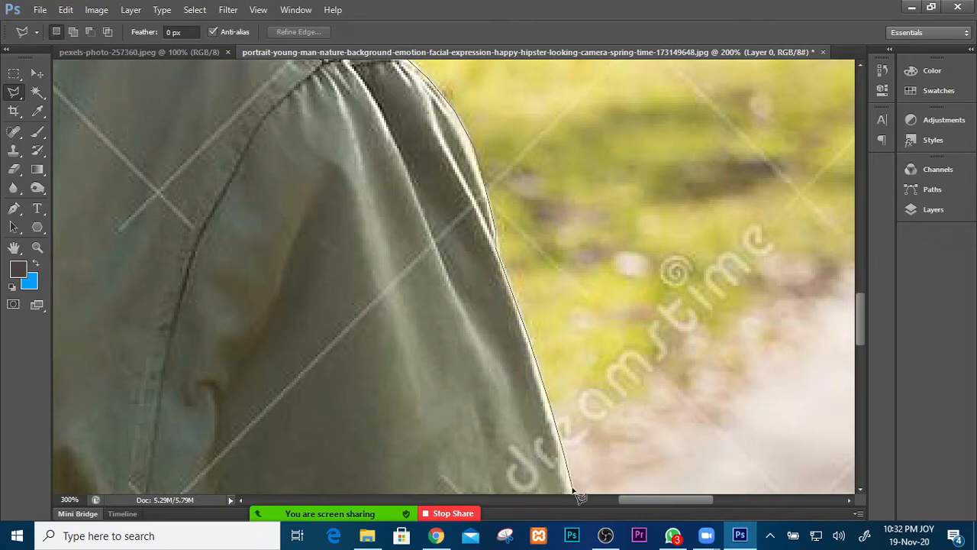
pyautogui.press('space')
pyautogui.moveTo(571, 465)
pyautogui.mouseDown()
pyautogui.moveTo(543, 399)
pyautogui.moveTo(528, 318)
pyautogui.mouseUp()
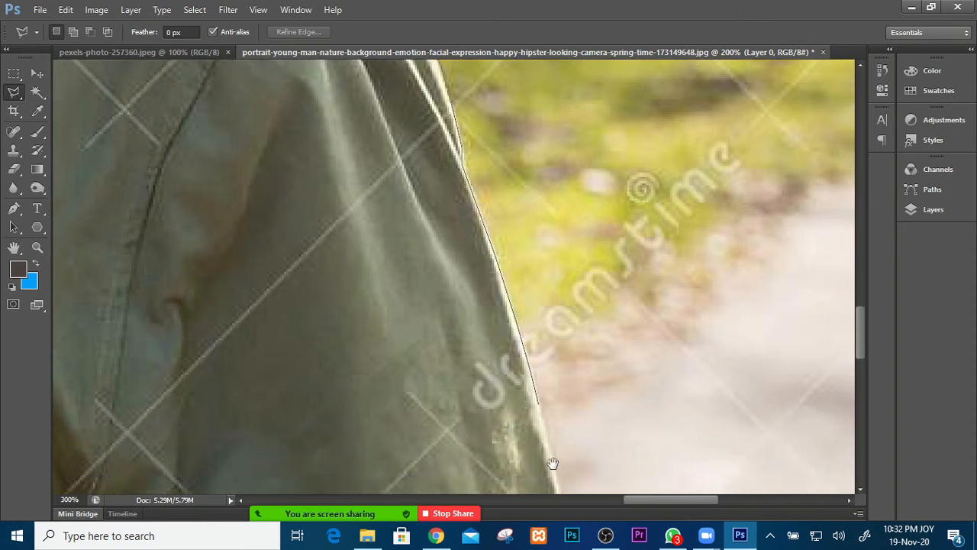
pyautogui.press('space')
pyautogui.moveTo(551, 464); pyautogui.dragTo(545, 440)
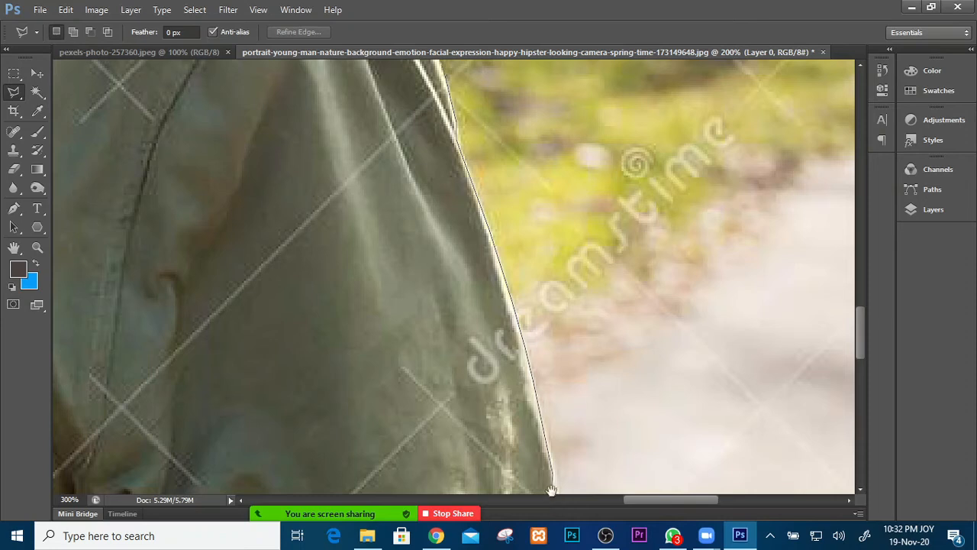
pyautogui.press('space')
pyautogui.moveTo(545, 465)
pyautogui.mouseDown()
pyautogui.moveTo(538, 419)
pyautogui.moveTo(557, 414)
pyautogui.mouseUp()
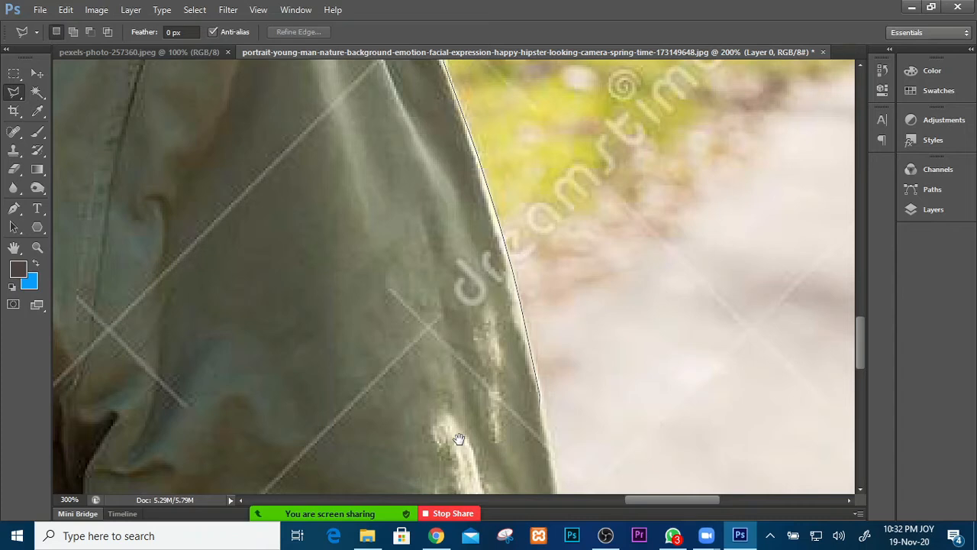
# Trace the lasso outline down the lower left sleeve to the photo's bottom edge at the blue banner.
pyautogui.scroll(-3, 458, 439)
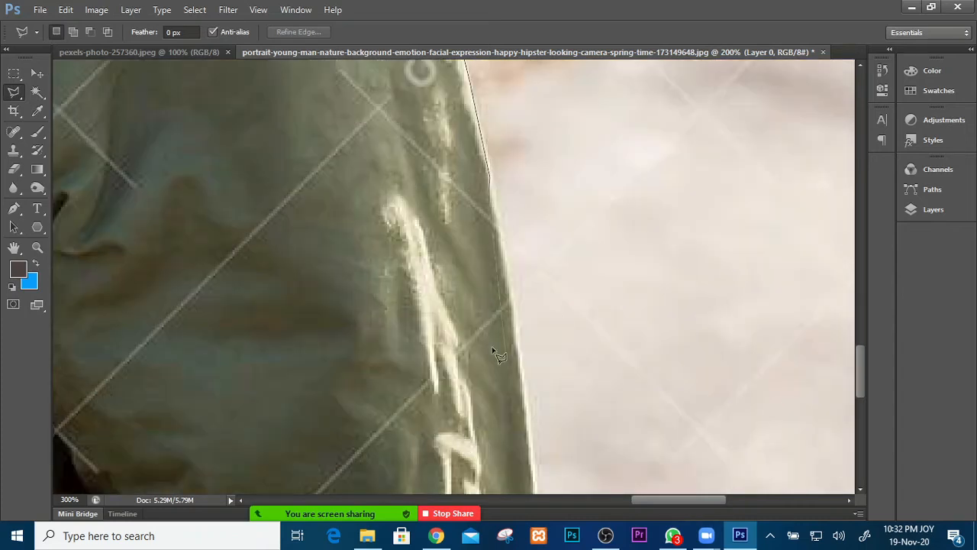
pyautogui.click(517, 345)
pyautogui.moveTo(519, 404); pyautogui.dragTo(506, 340)
pyautogui.moveTo(526, 478); pyautogui.dragTo(522, 455)
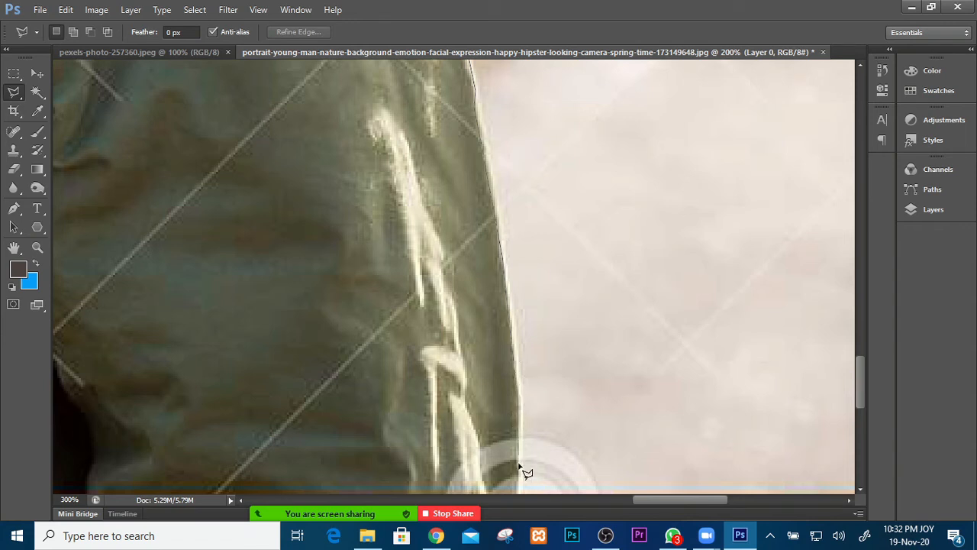
pyautogui.moveTo(506, 451); pyautogui.dragTo(489, 301)
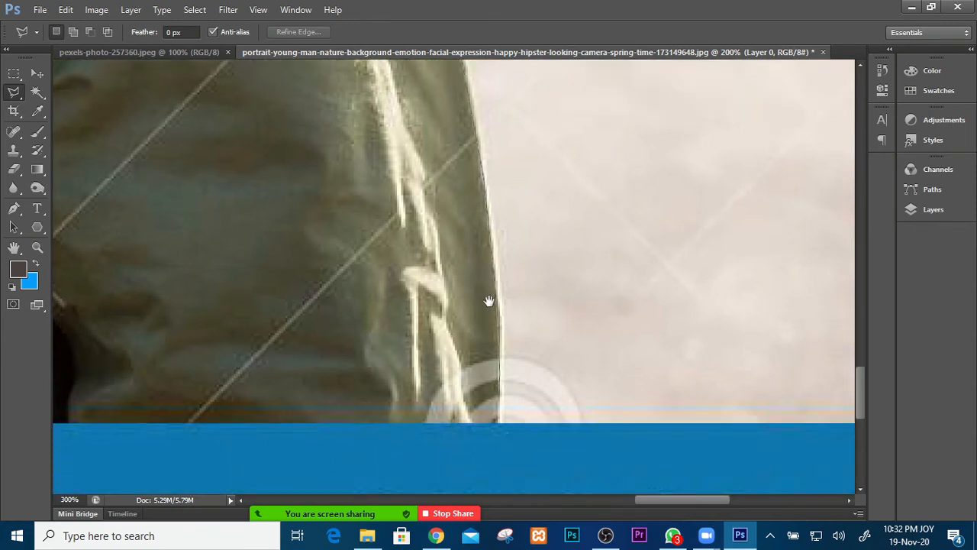
pyautogui.moveTo(509, 459); pyautogui.dragTo(504, 427)
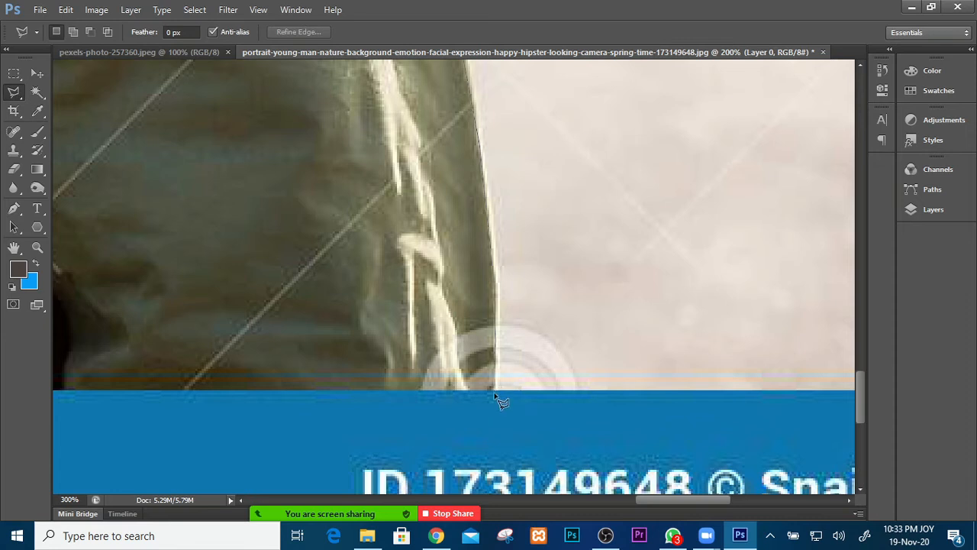
pyautogui.click(495, 389)
# Run the lasso outline along the blue banner's upper edge, under the left sleeve and the jacket's zipped front.
pyautogui.moveTo(140, 367); pyautogui.dragTo(528, 357)
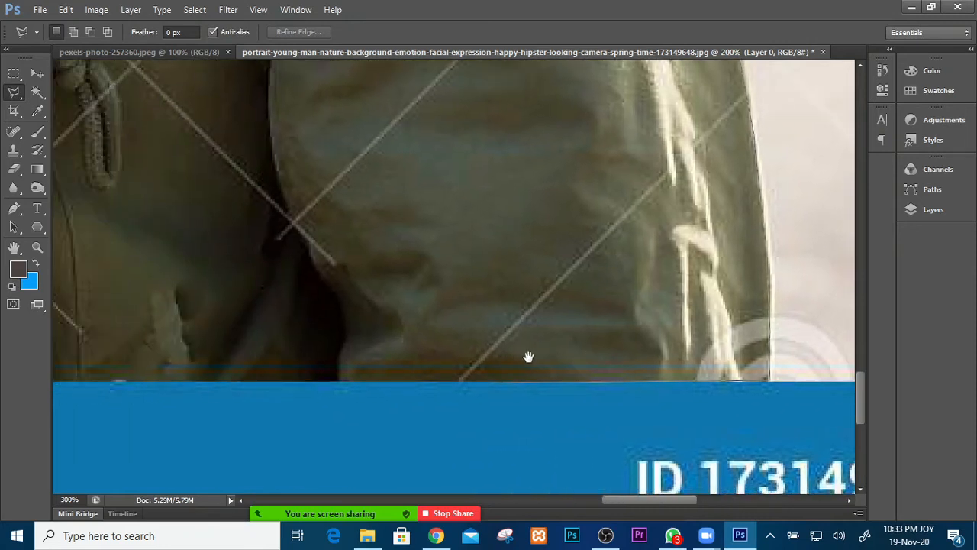
pyautogui.moveTo(95, 387); pyautogui.dragTo(113, 392)
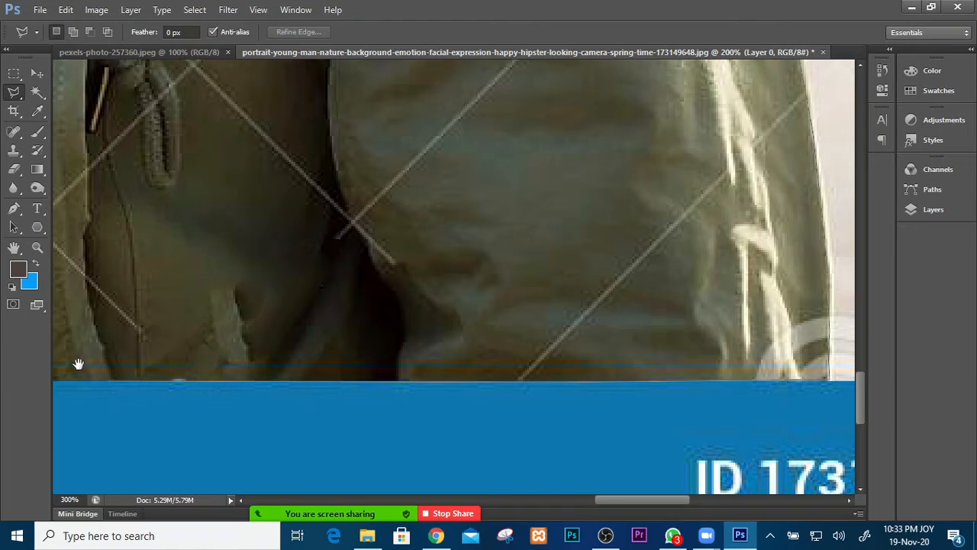
pyautogui.moveTo(76, 362); pyautogui.dragTo(504, 358)
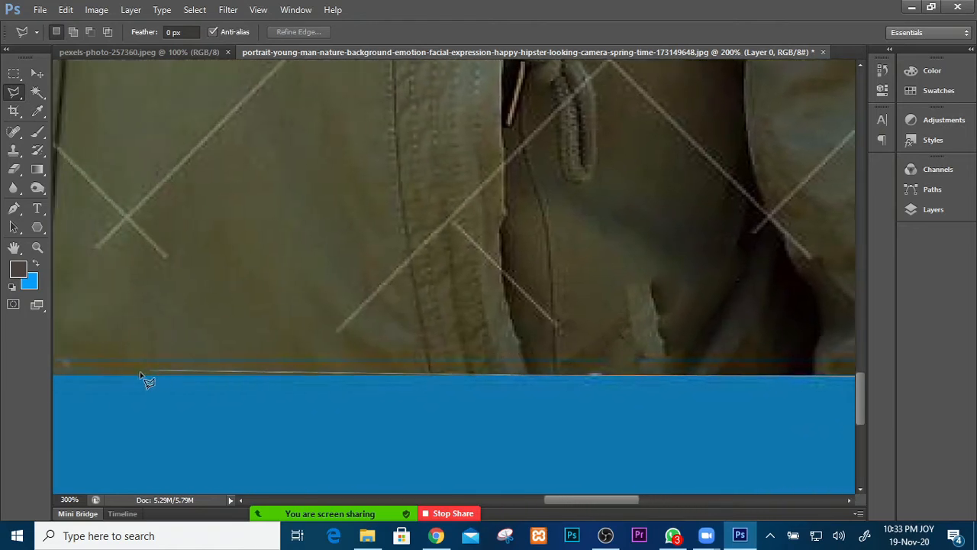
pyautogui.moveTo(266, 346); pyautogui.dragTo(381, 342)
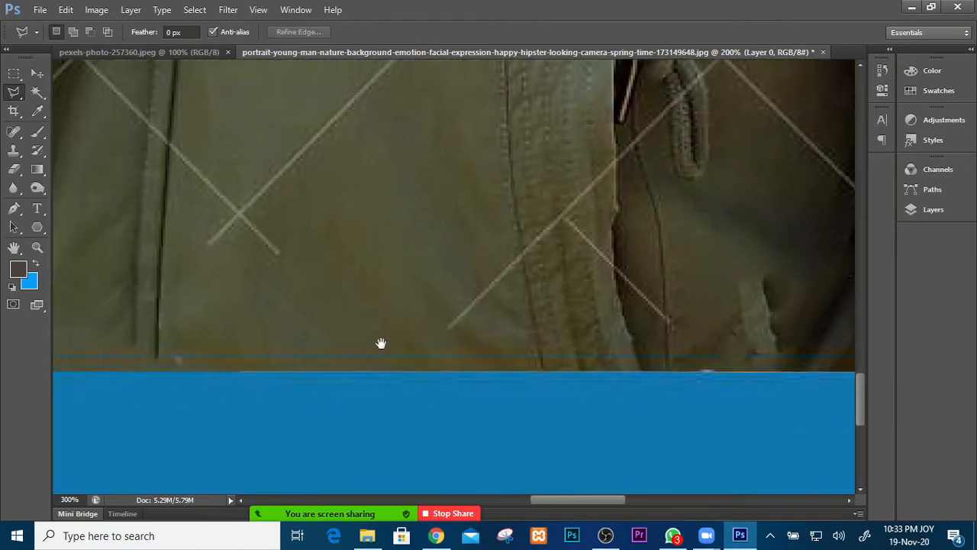
pyautogui.moveTo(307, 351); pyautogui.dragTo(376, 344)
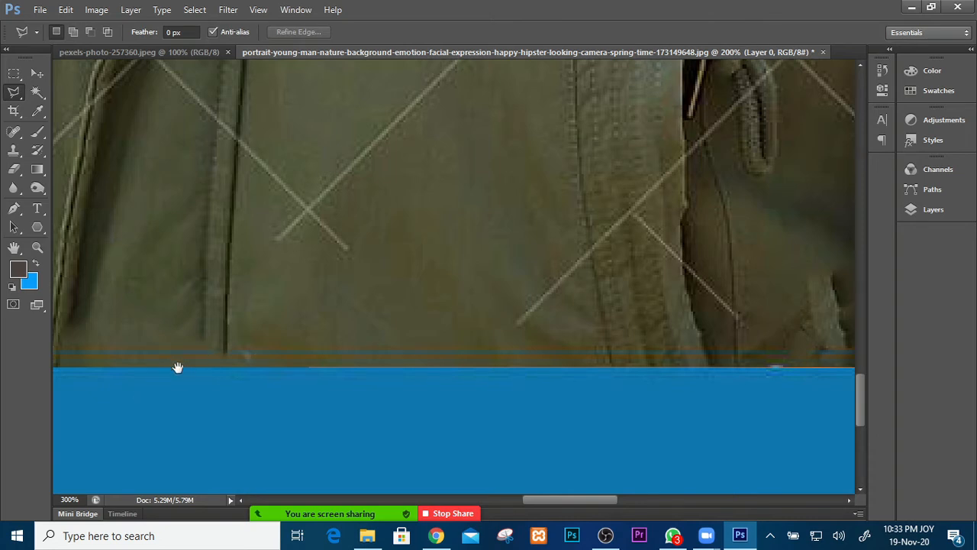
# Extend the lasso outline along the banner edge beneath the rest of the jacket to the man's right sleeve.
pyautogui.moveTo(172, 368); pyautogui.dragTo(283, 360)
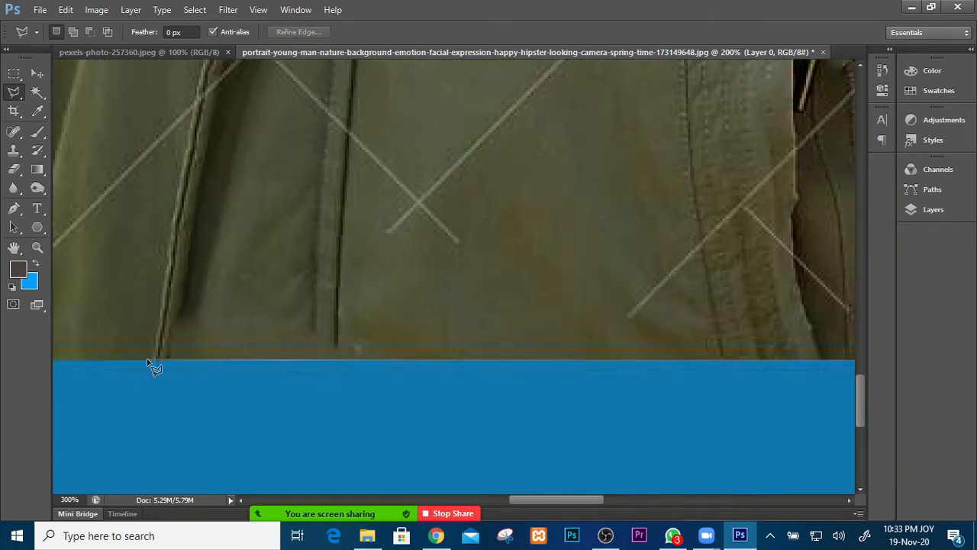
pyautogui.moveTo(106, 349); pyautogui.dragTo(508, 332)
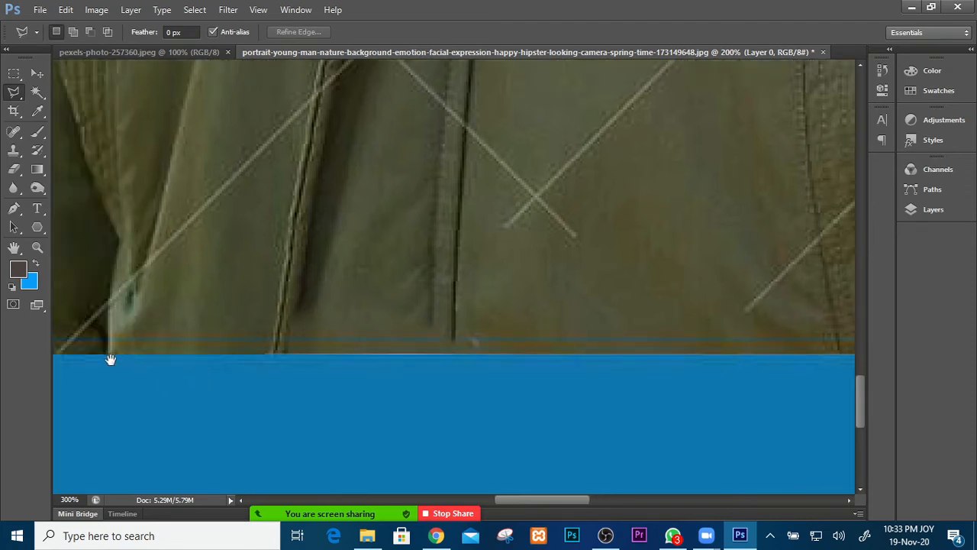
pyautogui.moveTo(117, 371); pyautogui.dragTo(124, 364)
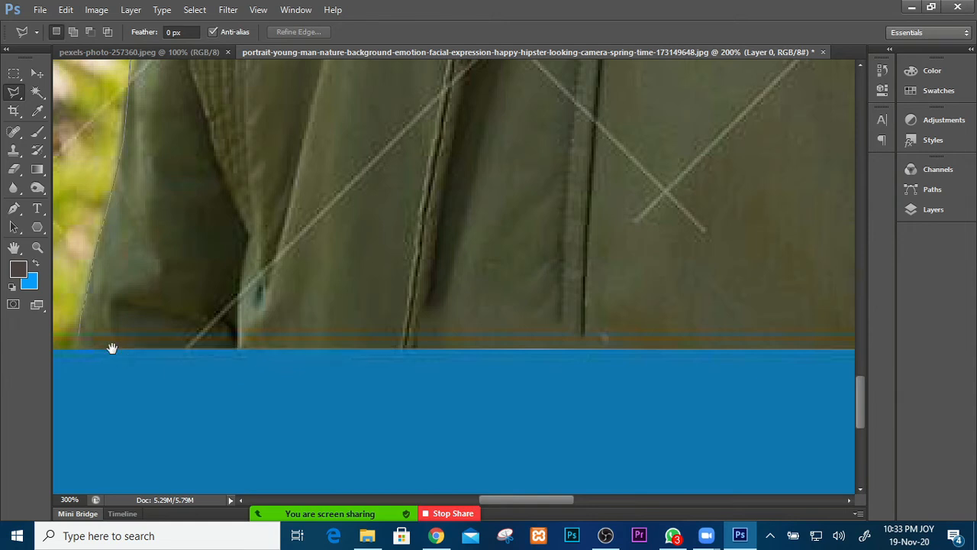
pyautogui.moveTo(114, 344); pyautogui.dragTo(522, 299)
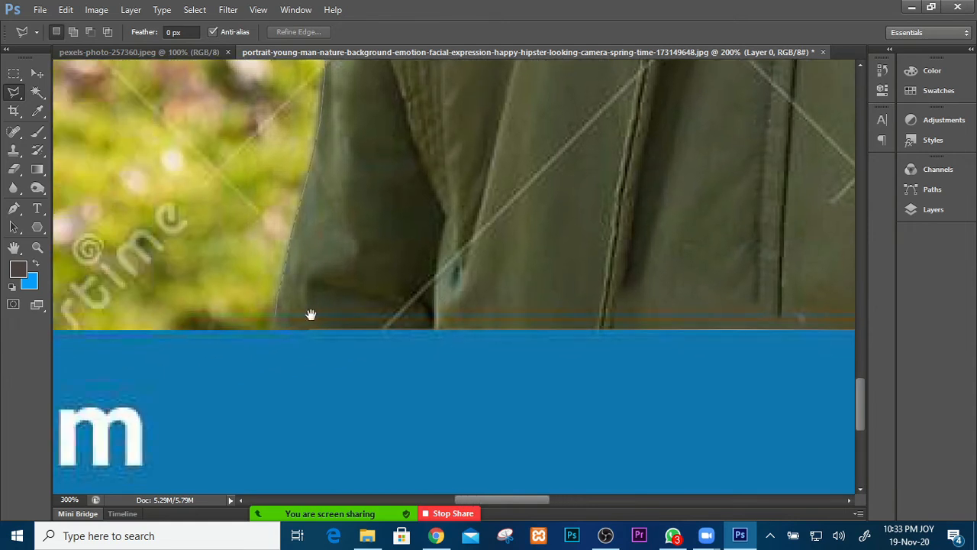
pyautogui.moveTo(310, 315); pyautogui.dragTo(397, 309)
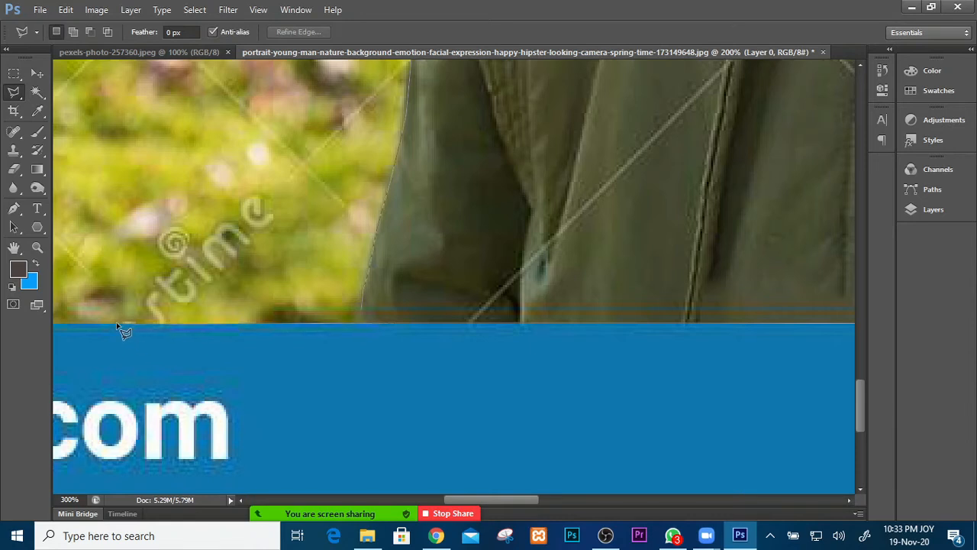
# Remove the lasso point placed too far past the right sleeve and close the outline at the sleeve's bottom corner.
pyautogui.moveTo(306, 312); pyautogui.dragTo(534, 309)
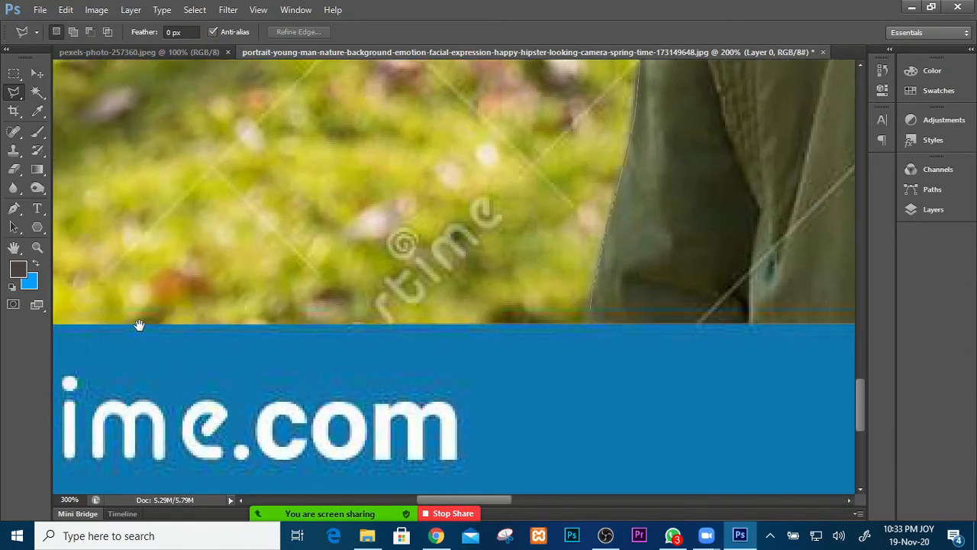
pyautogui.moveTo(139, 324); pyautogui.dragTo(185, 328)
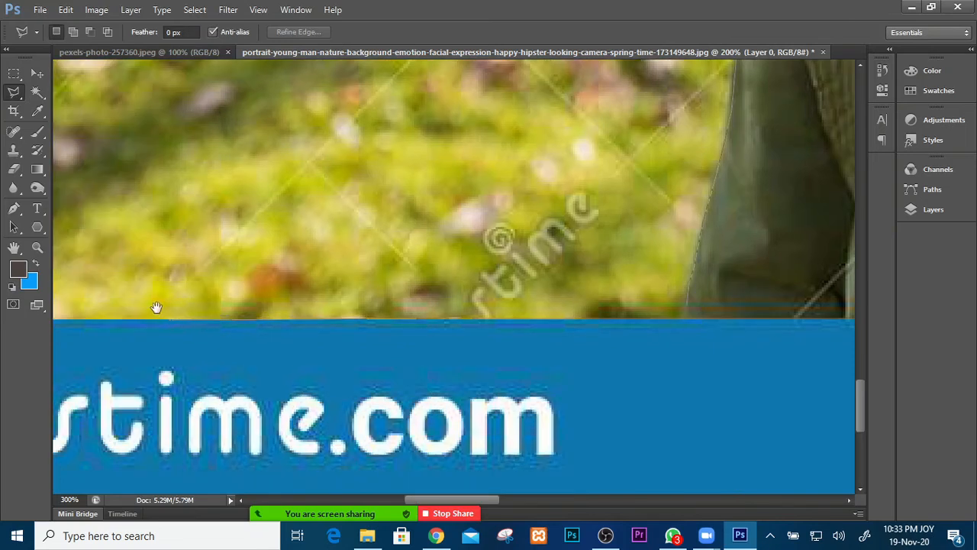
pyautogui.click(169, 319)
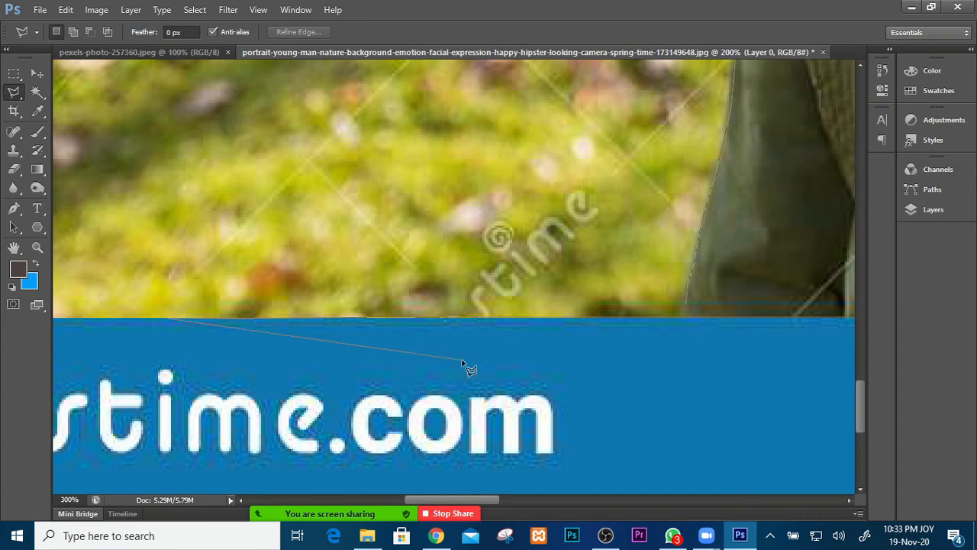
pyautogui.press('BackSpace')
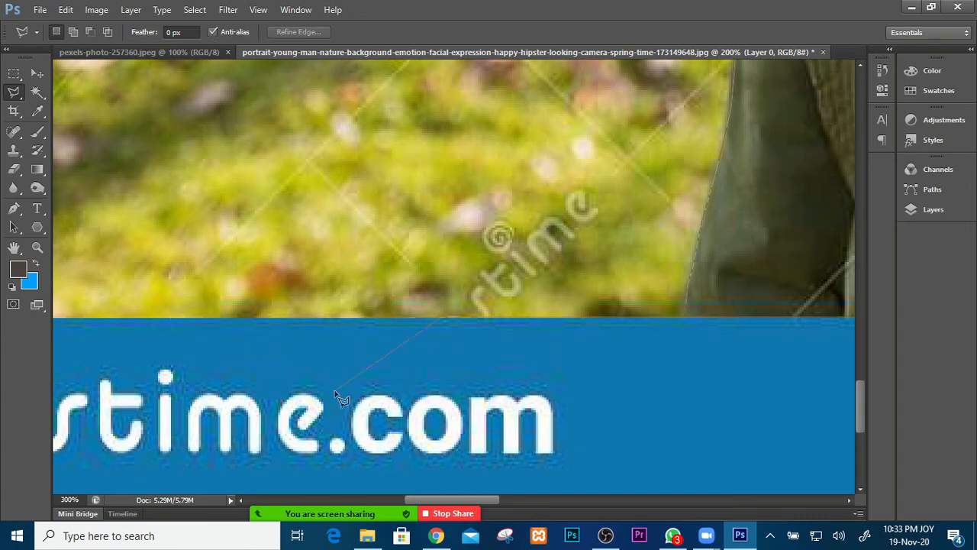
pyautogui.click(686, 306)
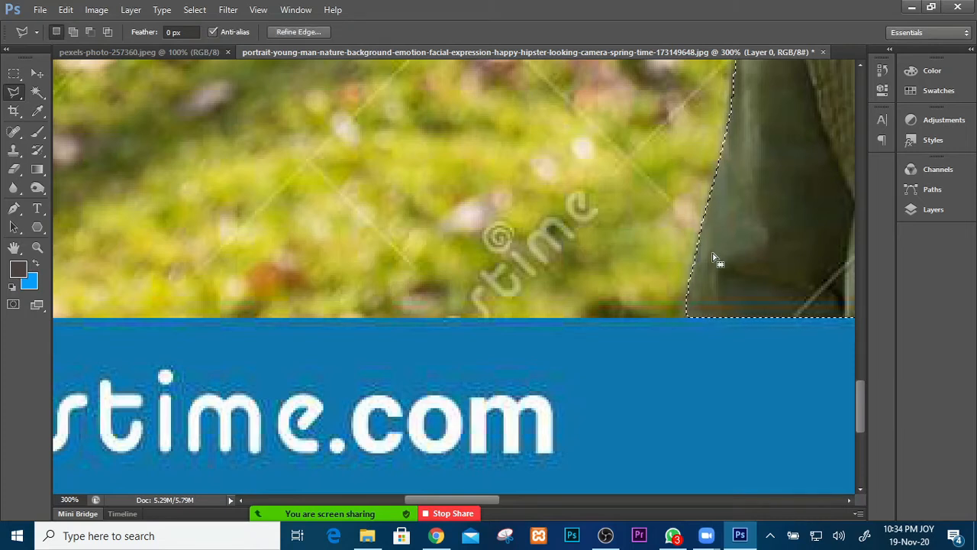
# Show the layer list and make the empty Layer 1 the active layer.
pyautogui.hotkey('ctrl', '-')
pyautogui.hotkey('ctrl', '-')
pyautogui.hotkey('ctrl', '-')
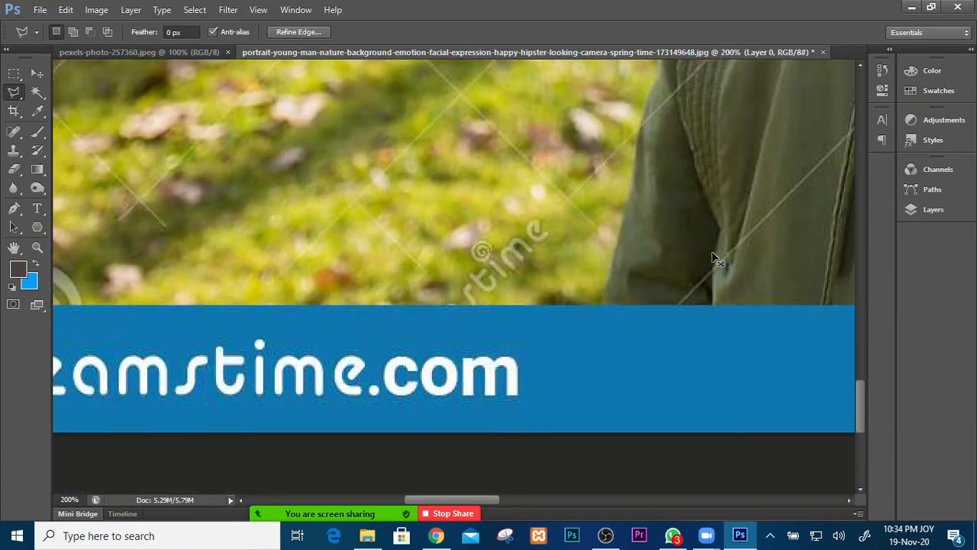
pyautogui.hotkey('ctrl', '-')
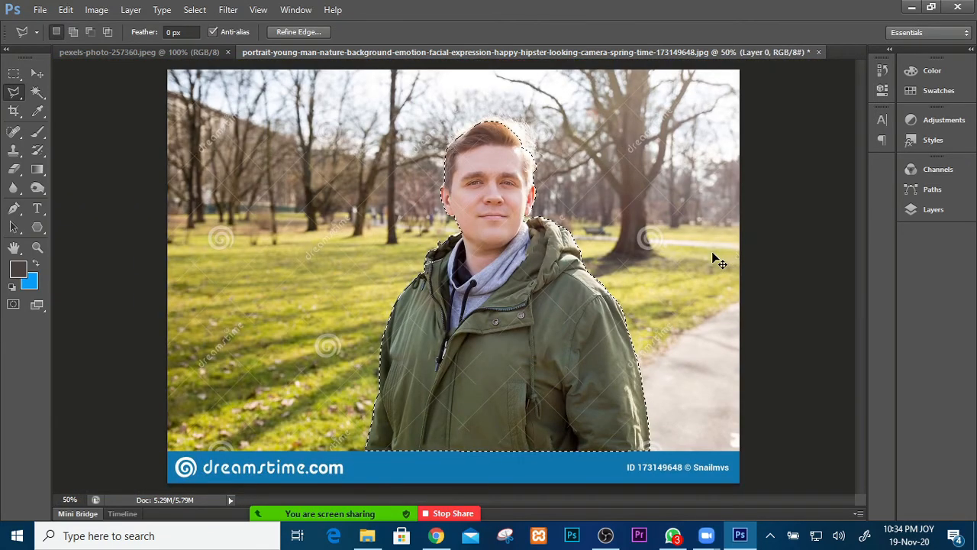
pyautogui.click(935, 209)
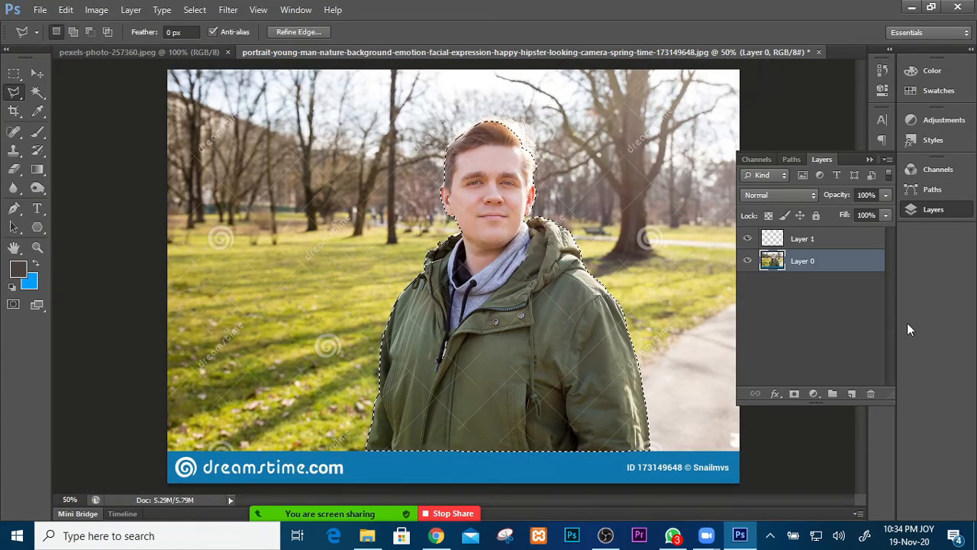
pyautogui.click(799, 243)
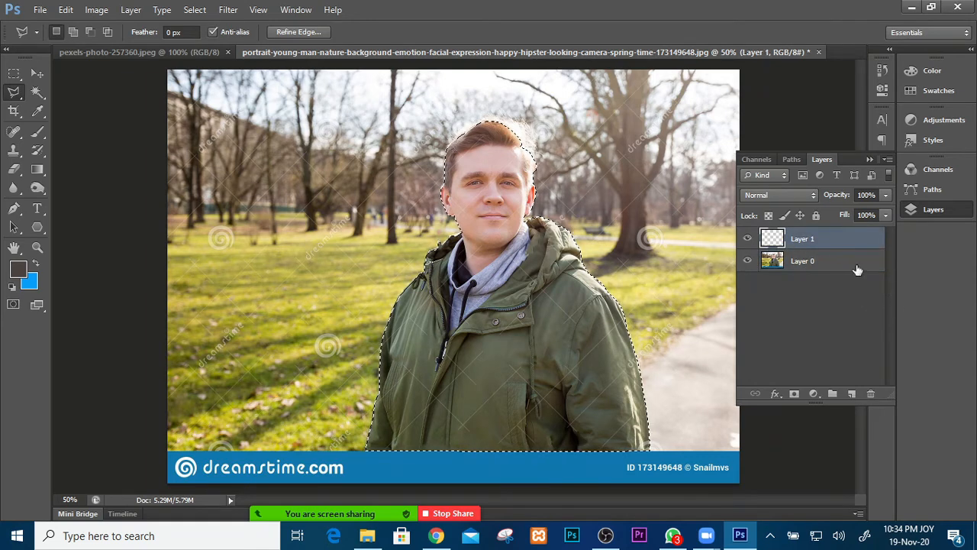
# Copy the selected man onto a new layer and move the copy up and to the left of the original figure.
pyautogui.click(816, 261)
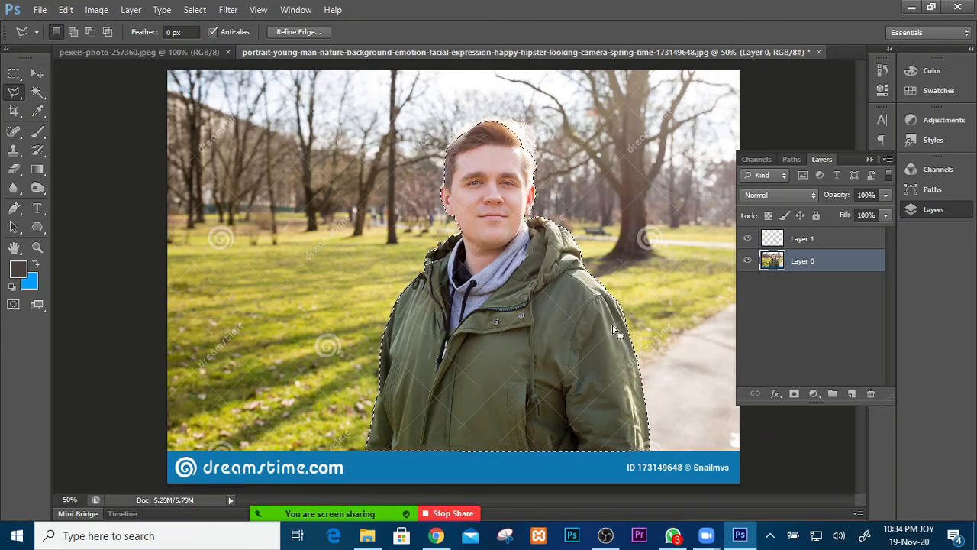
pyautogui.click(799, 241)
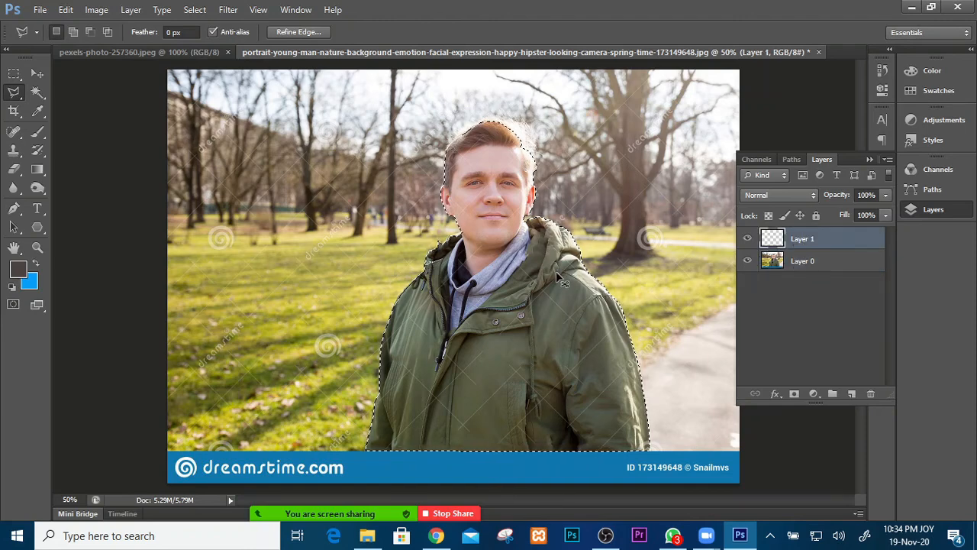
pyautogui.hotkey('ctrl', 'j')
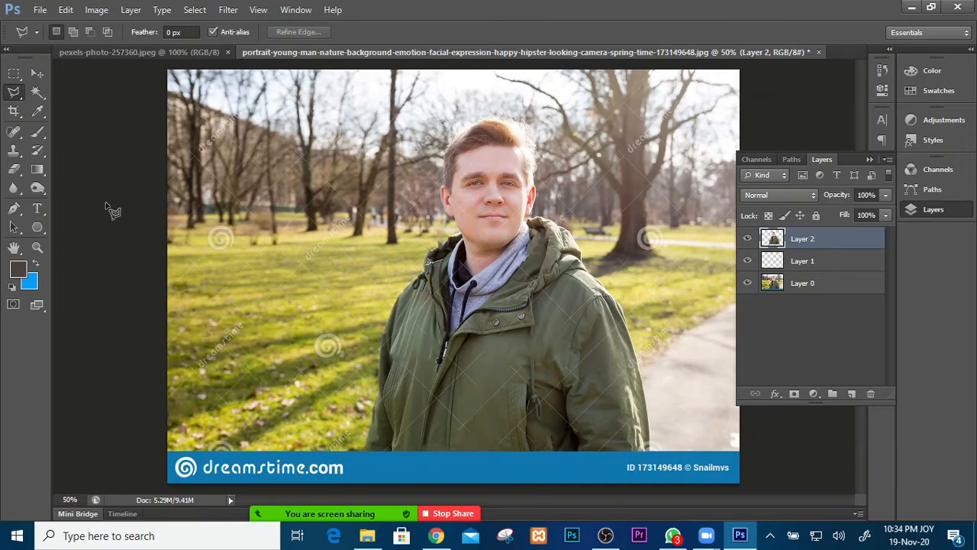
pyautogui.click(34, 73)
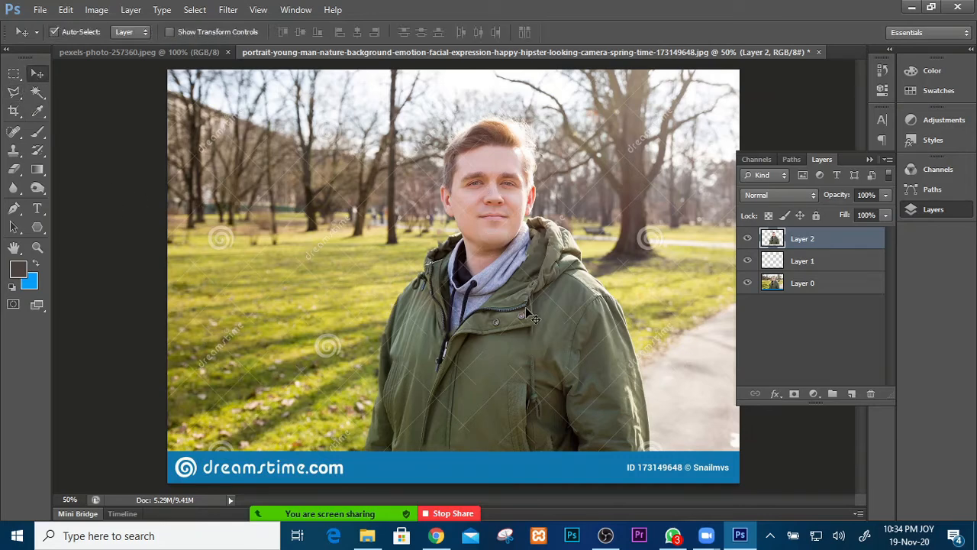
pyautogui.moveTo(529, 311); pyautogui.dragTo(449, 296)
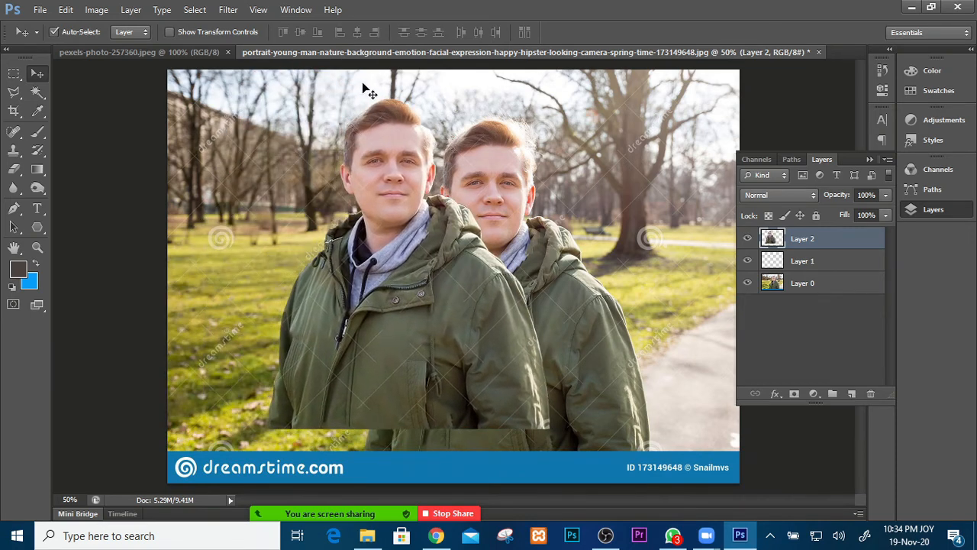
# Bring the man's cutout into pexels-photo-257360.jpeg and position it with the hair at the photo's upper edge.
pyautogui.click(161, 50)
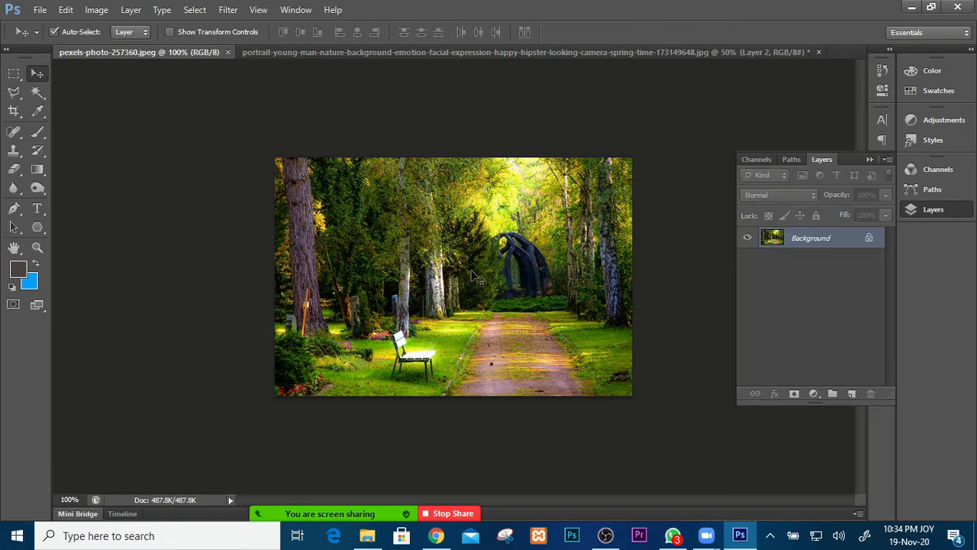
pyautogui.click(306, 53)
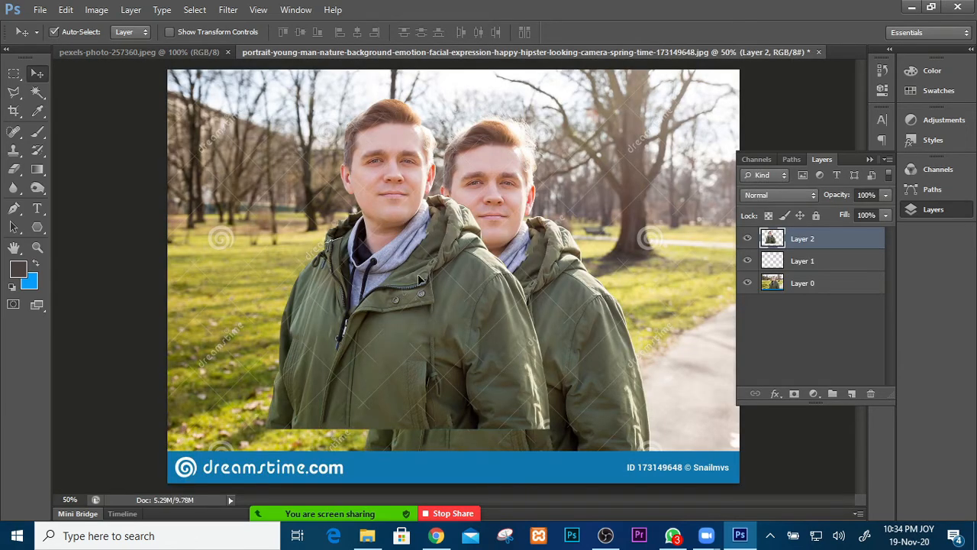
pyautogui.moveTo(402, 294); pyautogui.dragTo(444, 262)
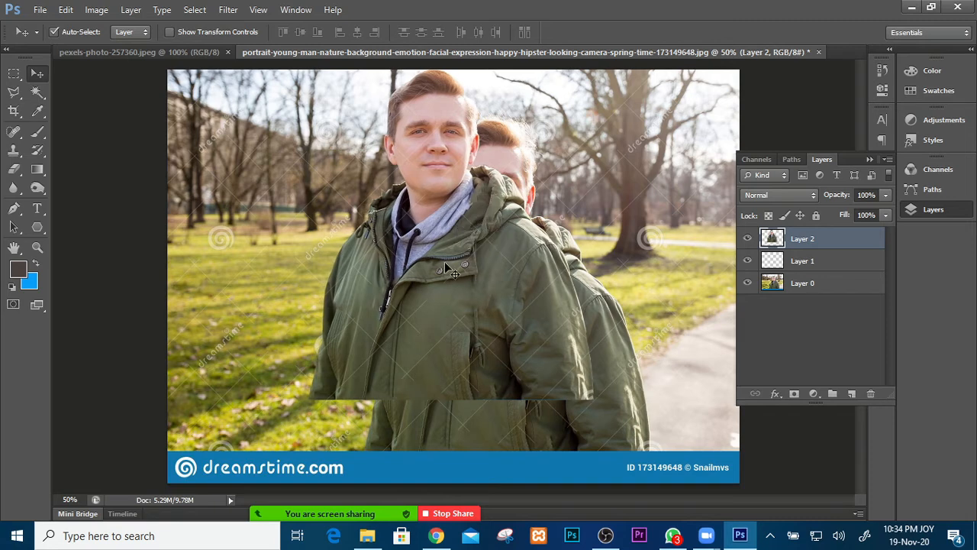
pyautogui.click(128, 53)
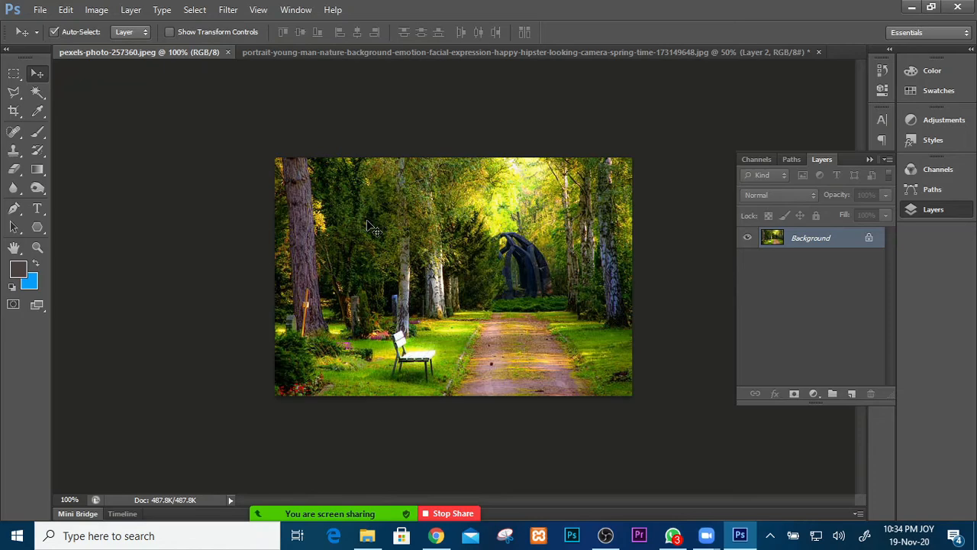
pyautogui.hotkey('ctrl', 'v')
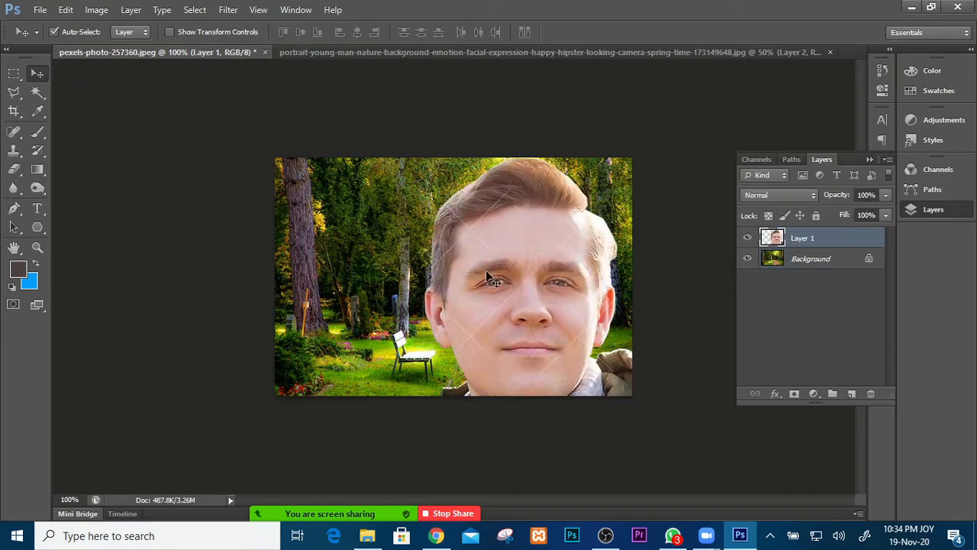
pyautogui.moveTo(485, 275); pyautogui.dragTo(406, 189)
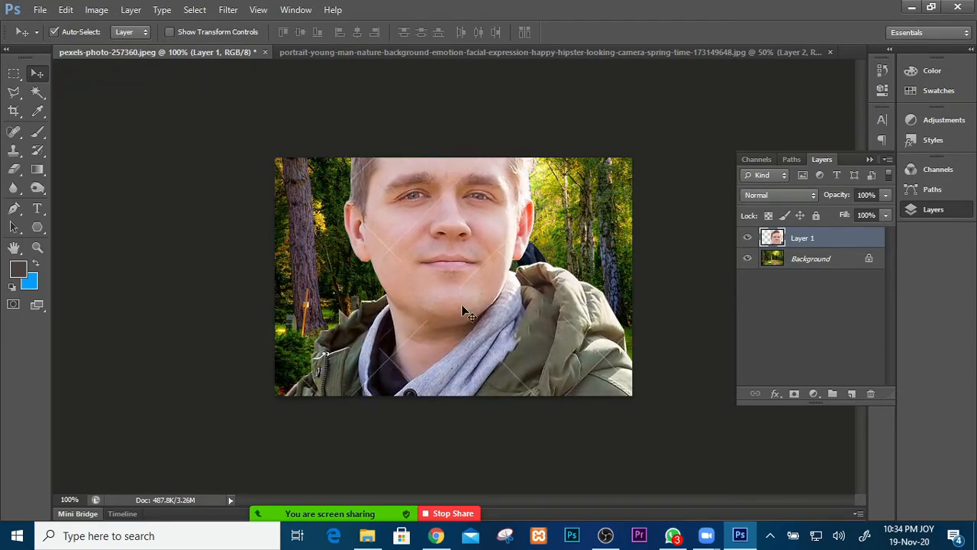
pyautogui.moveTo(461, 304); pyautogui.dragTo(445, 345)
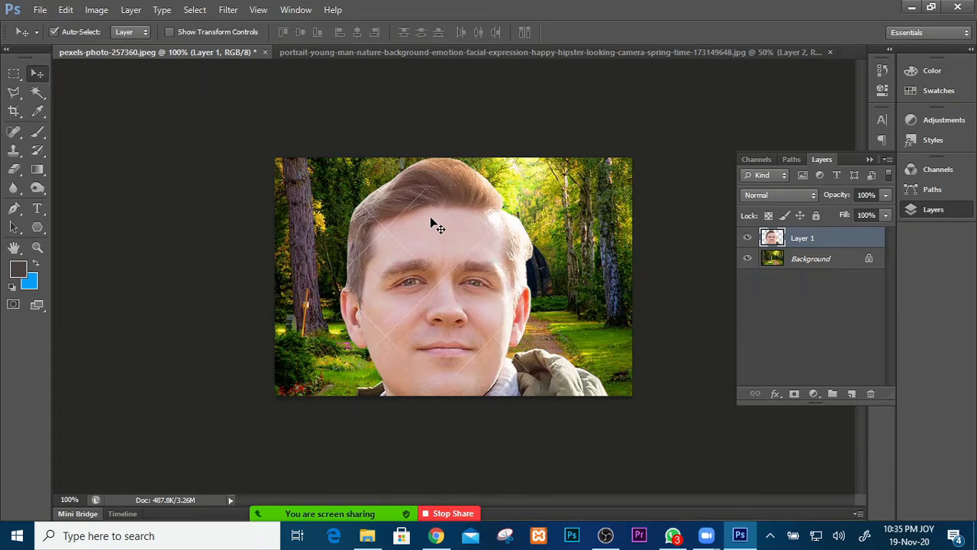
# Scale the cutout to about 41% with Free Transform and move it up to the middle of the forest photo.
pyautogui.hotkey('ctrl', 't')
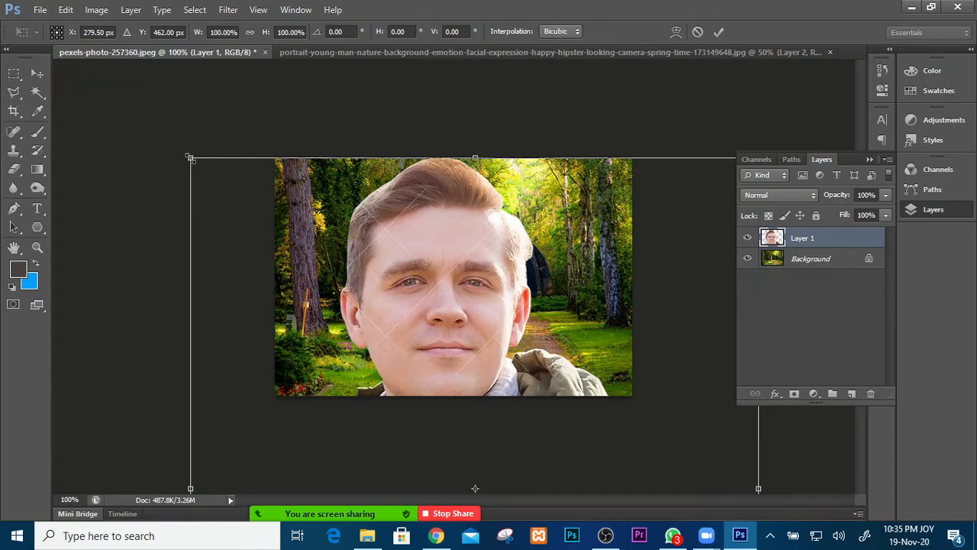
pyautogui.click(870, 159)
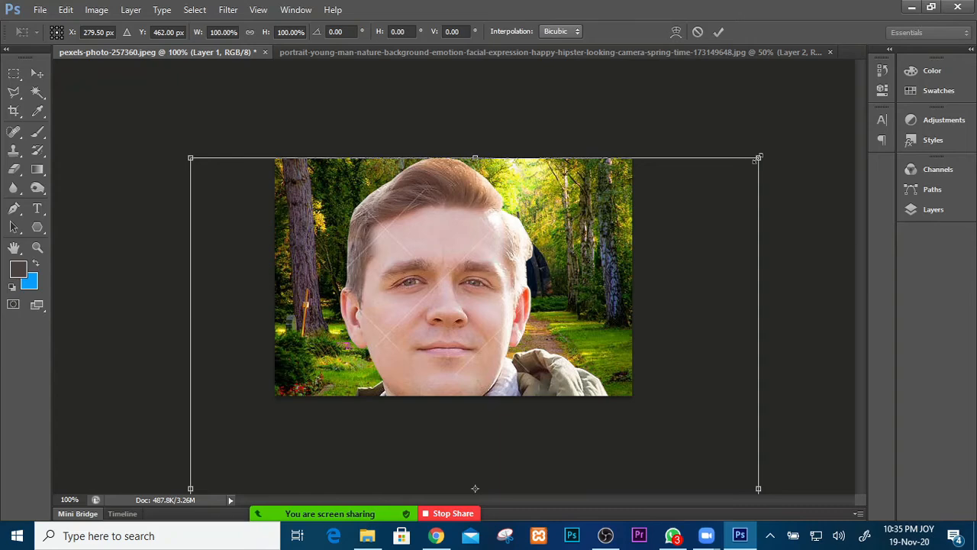
pyautogui.moveTo(758, 158); pyautogui.dragTo(589, 353)
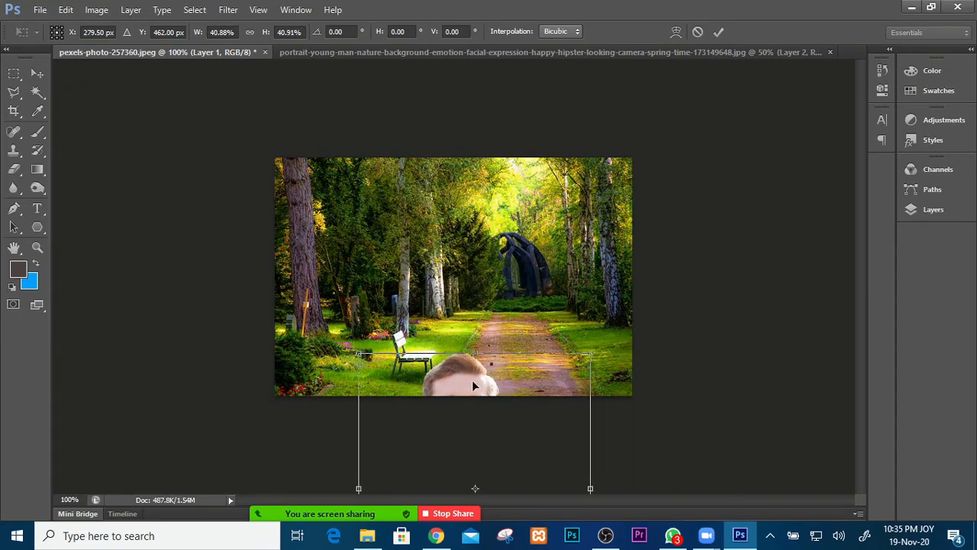
pyautogui.moveTo(472, 382); pyautogui.dragTo(486, 183)
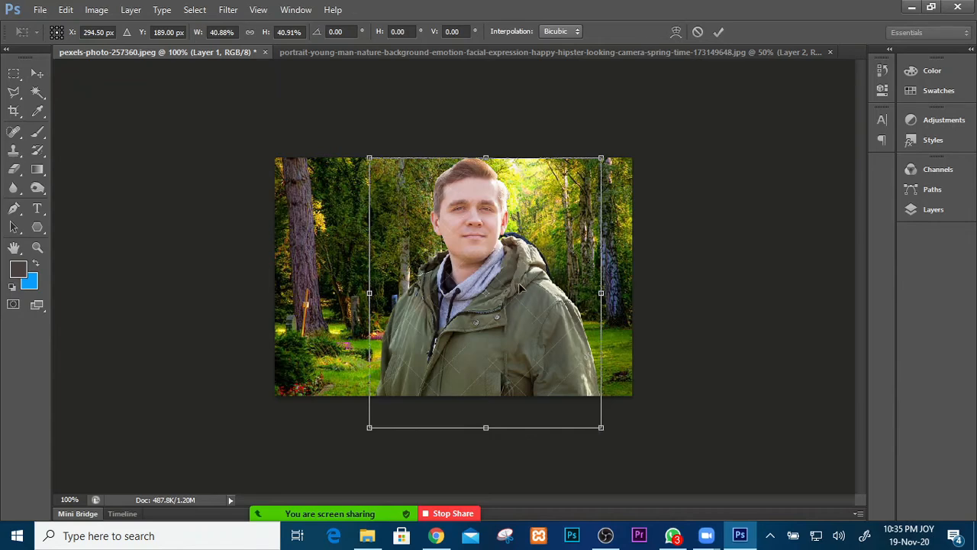
pyautogui.moveTo(519, 288)
pyautogui.mouseDown()
pyautogui.moveTo(448, 278)
pyautogui.moveTo(501, 293)
pyautogui.mouseUp()
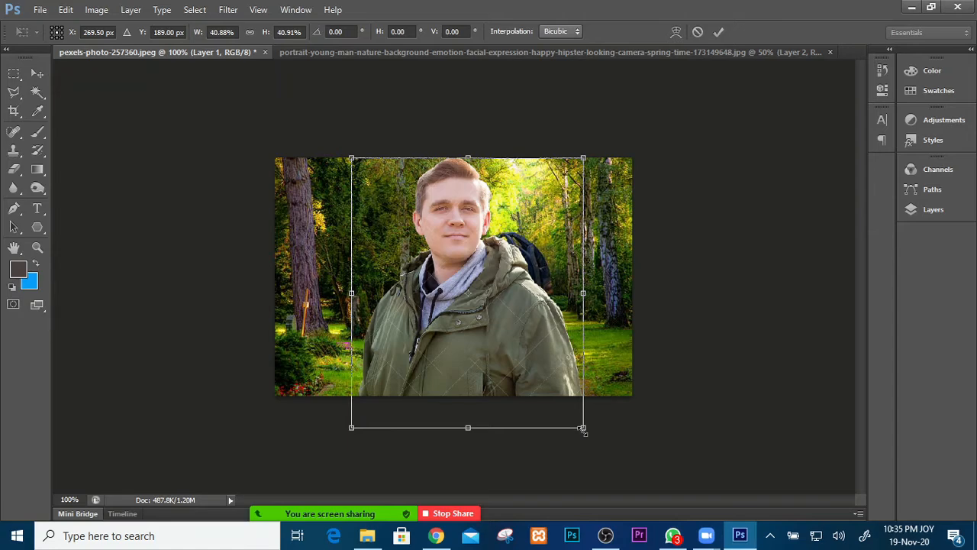
# Shrink the cutout to about 13% and place it on the path at the forest photo's lower edge.
pyautogui.moveTo(582, 429); pyautogui.dragTo(532, 370)
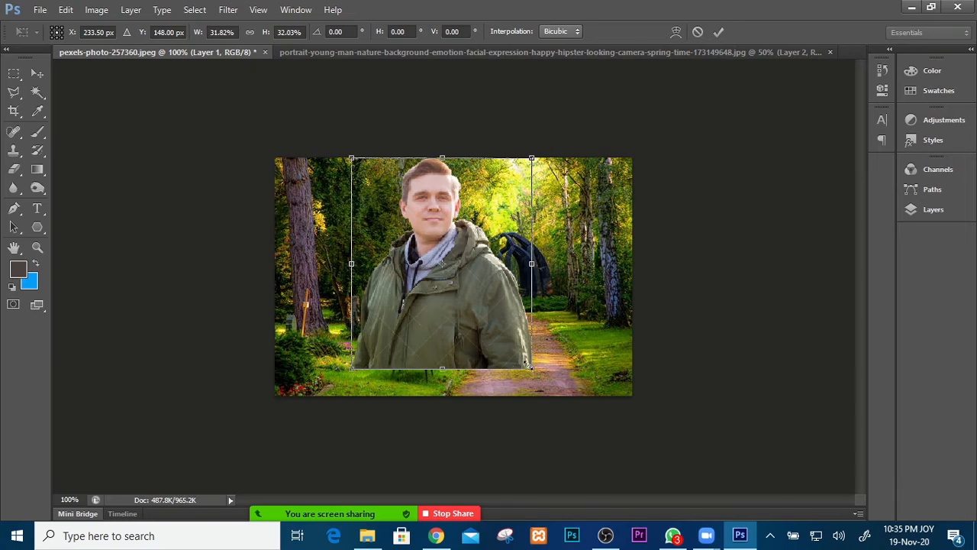
pyautogui.moveTo(528, 367); pyautogui.dragTo(511, 352)
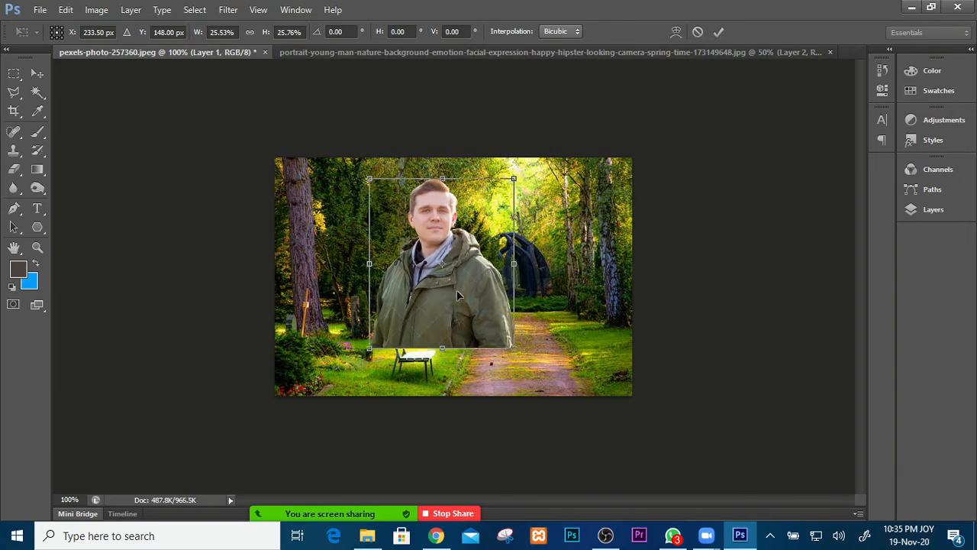
pyautogui.moveTo(472, 299); pyautogui.dragTo(540, 339)
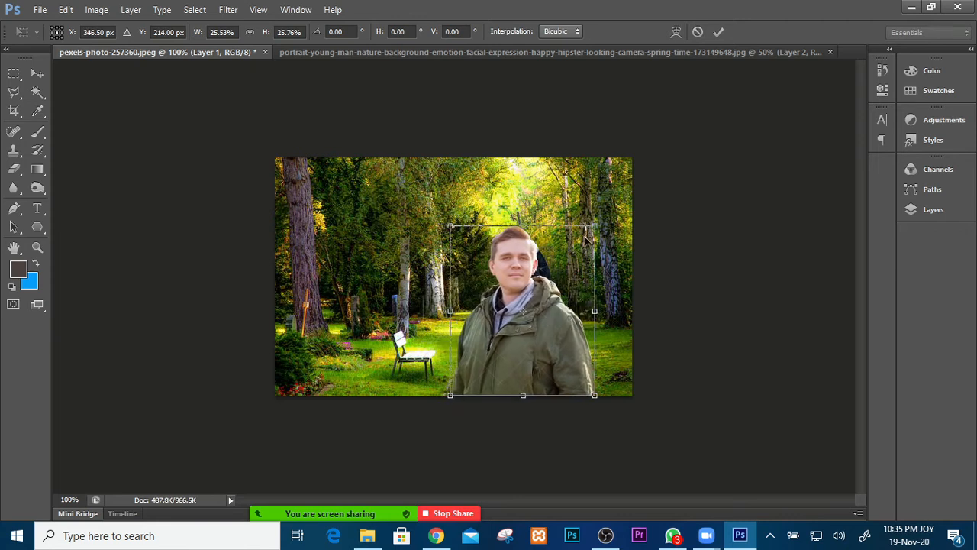
pyautogui.moveTo(589, 229); pyautogui.dragTo(562, 268)
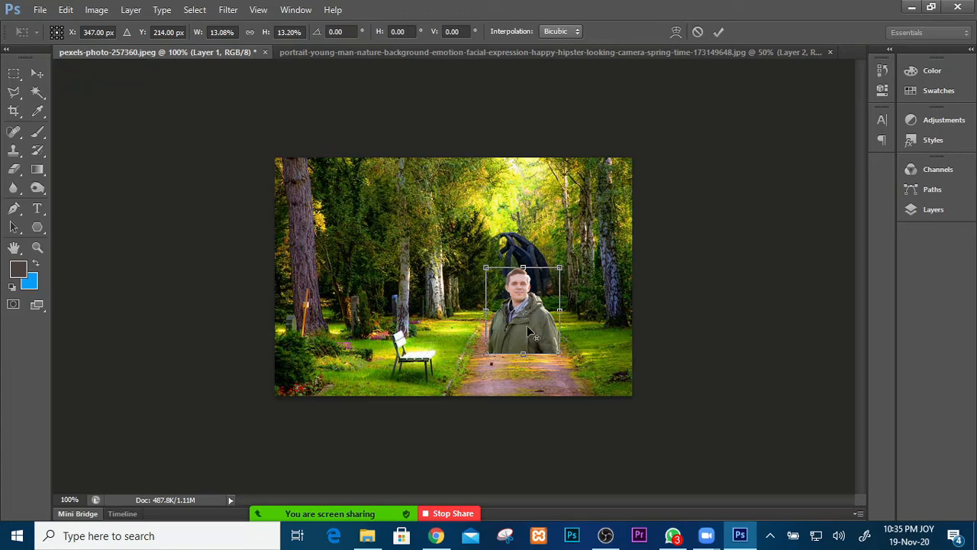
pyautogui.moveTo(529, 328); pyautogui.dragTo(543, 364)
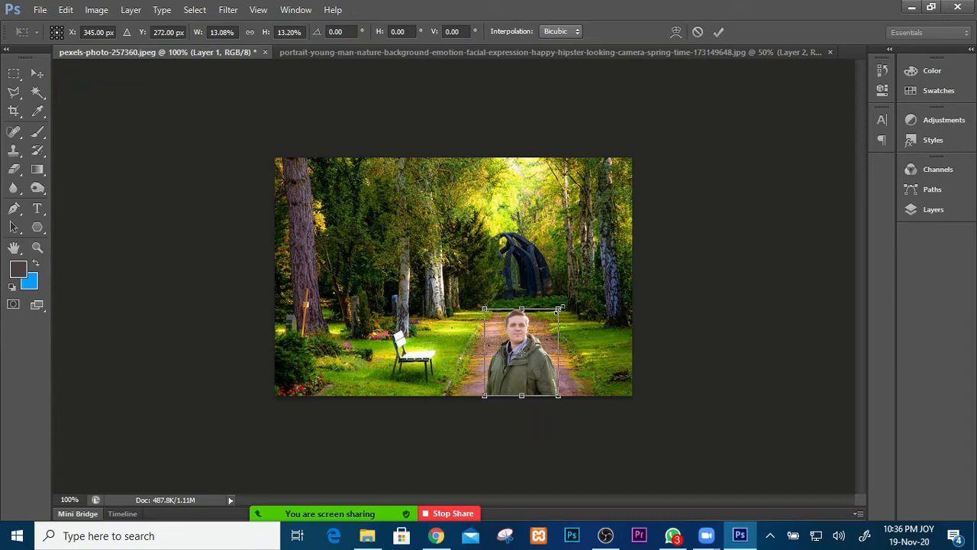
# Enlarge the cutout to about 19%, align its base with the photo's lower edge on the path, and apply the transform.
pyautogui.moveTo(559, 309); pyautogui.dragTo(578, 289)
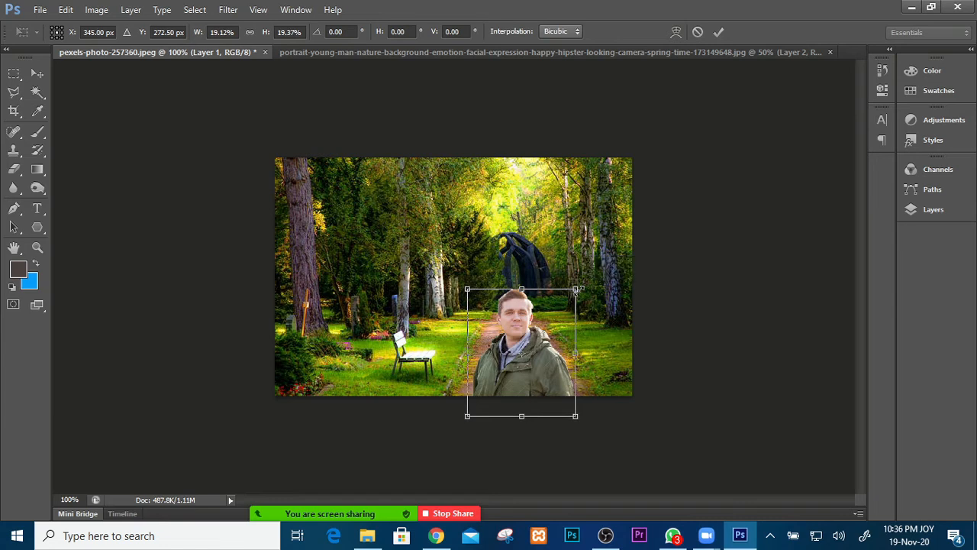
pyautogui.moveTo(552, 352); pyautogui.dragTo(551, 329)
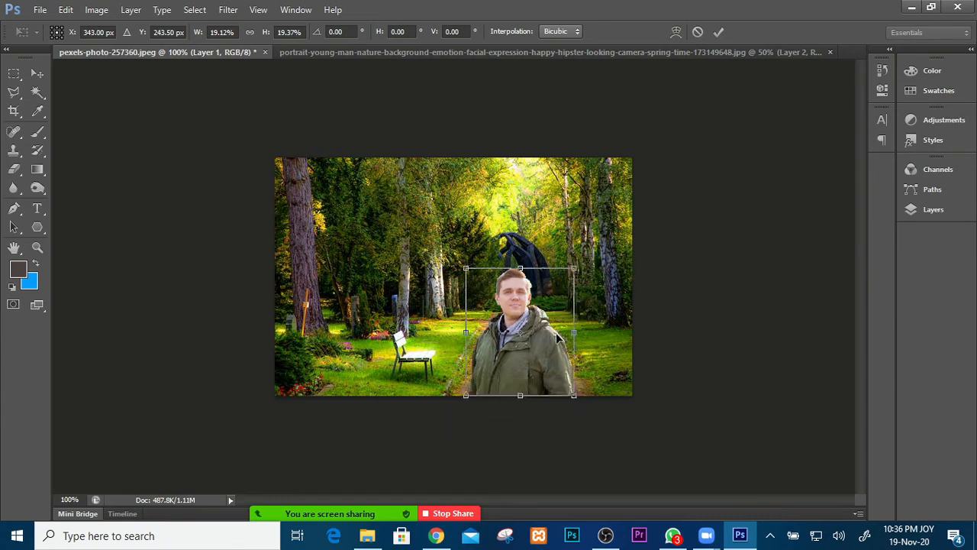
pyautogui.press('Return')
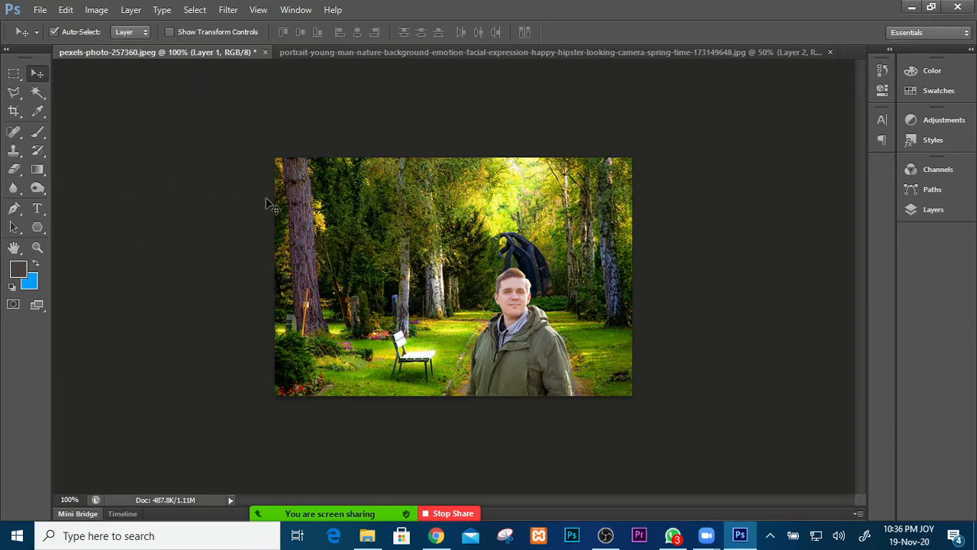
# Return to the portrait document, shift the copied man slightly down and left, and hide Layer 2 and Layer 1.
pyautogui.click(296, 52)
pyautogui.moveTo(464, 182); pyautogui.dragTo(441, 204)
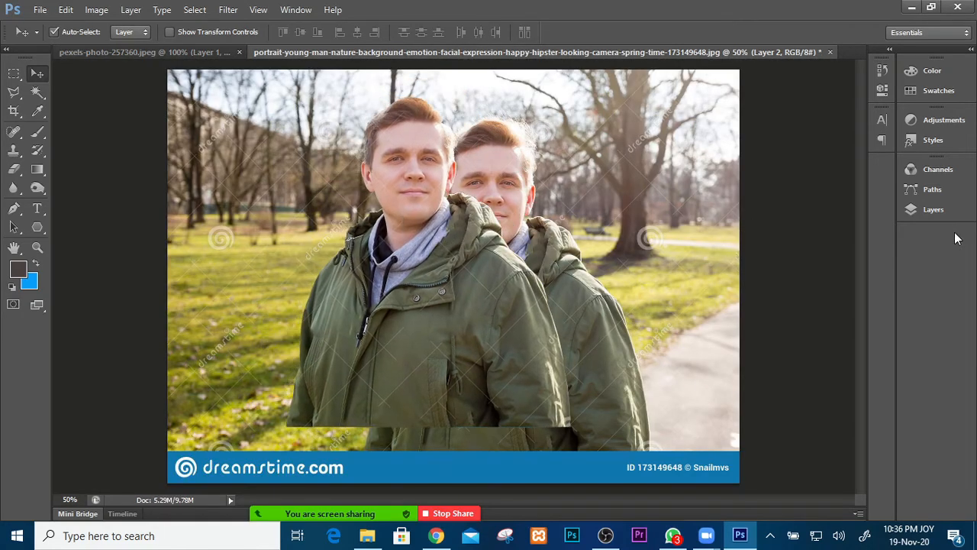
pyautogui.click(933, 209)
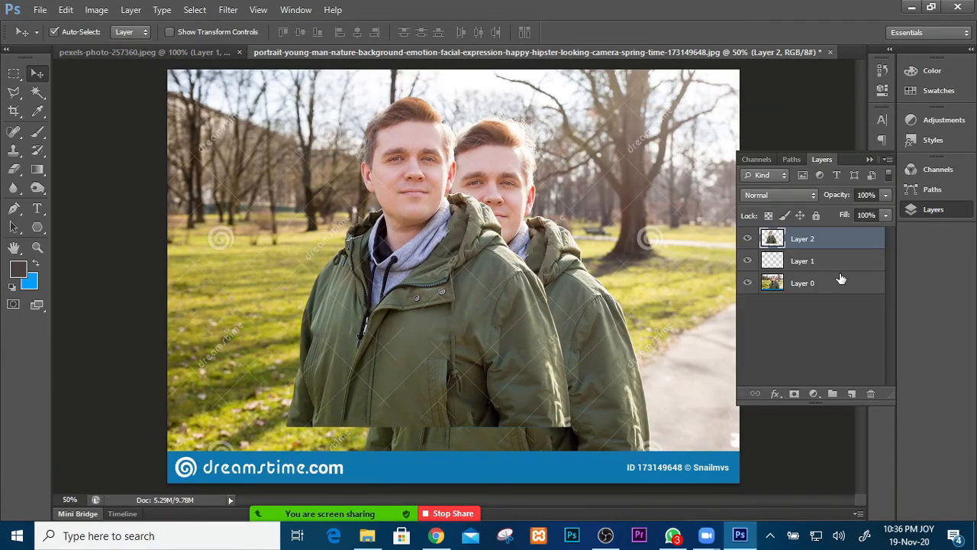
pyautogui.click(747, 238)
pyautogui.click(748, 260)
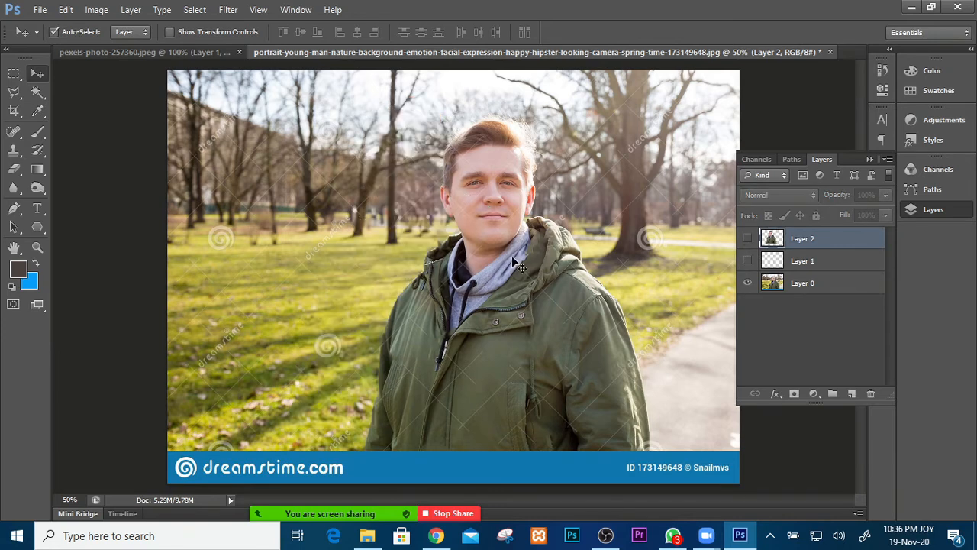
pyautogui.click(871, 160)
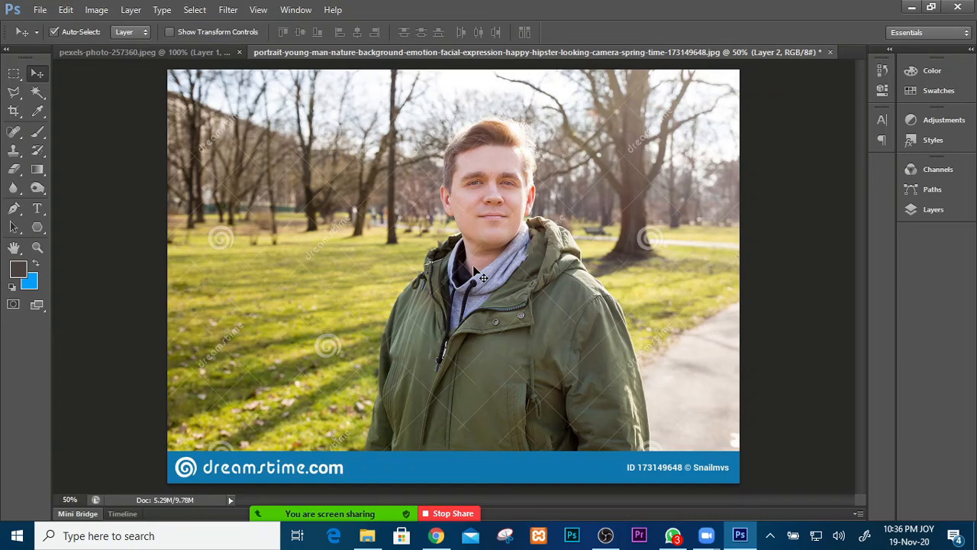
# Start tracing the man with the Magnetic Lasso, from the lower end of the sleeve at the image's left up over the shoulder to the hood.
pyautogui.hotkey('ctrl', '+')
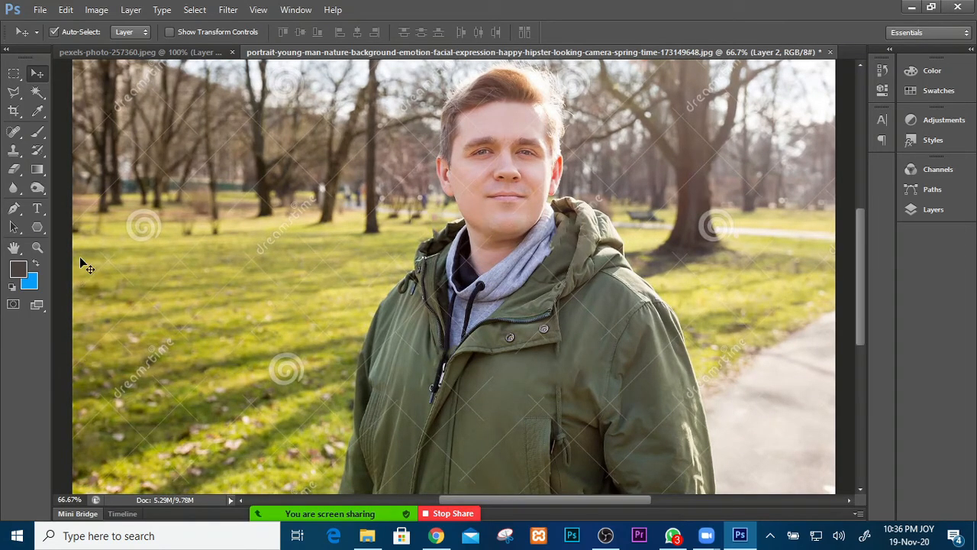
pyautogui.click(15, 95)
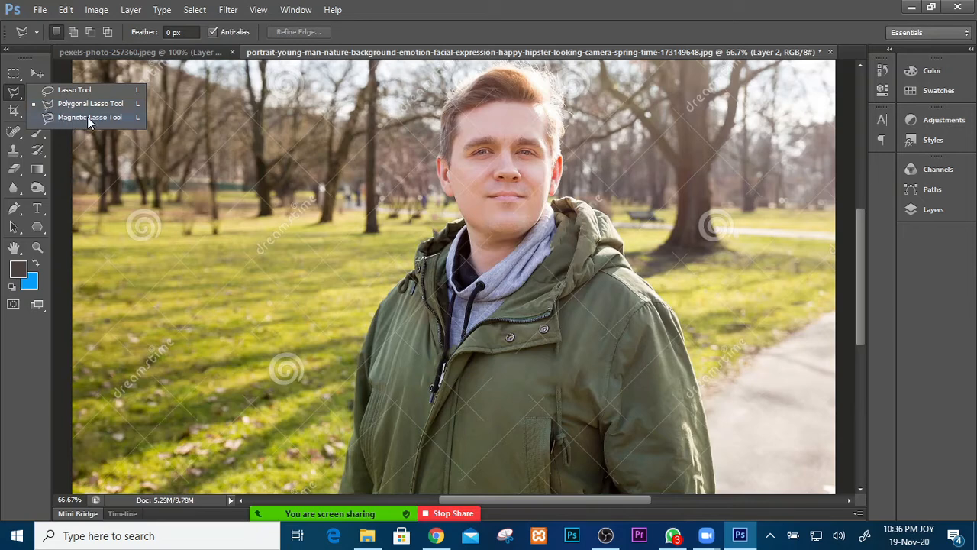
pyautogui.click(89, 118)
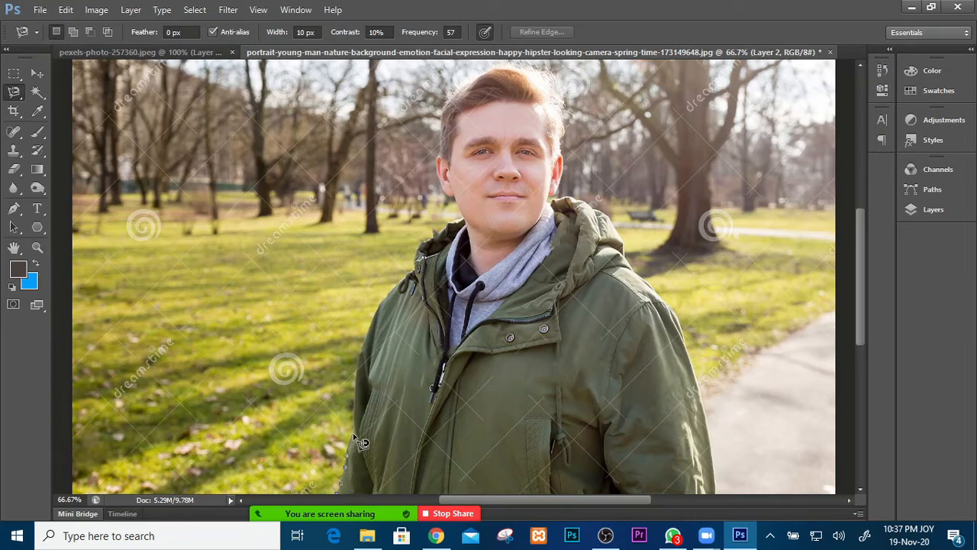
pyautogui.scroll(5, 353, 437)
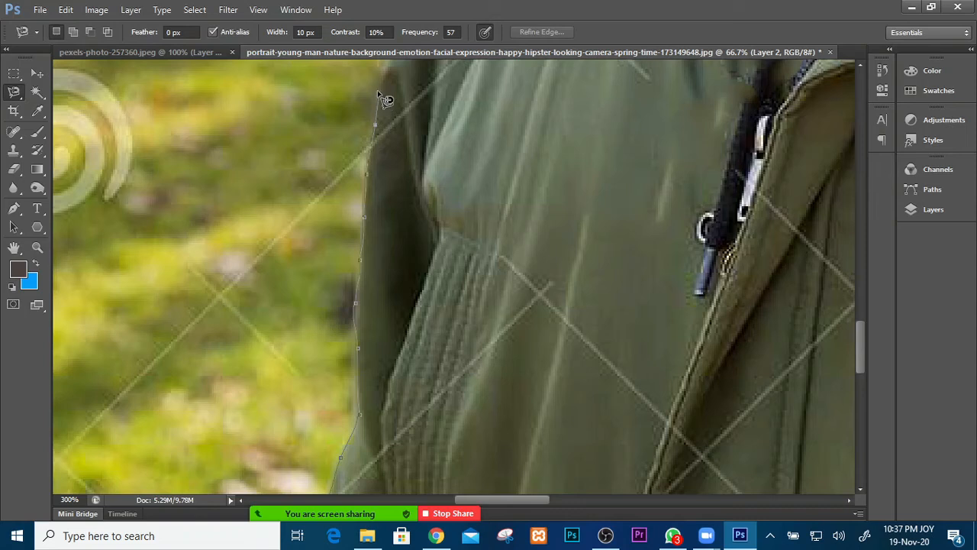
pyautogui.moveTo(381, 91); pyautogui.dragTo(326, 253)
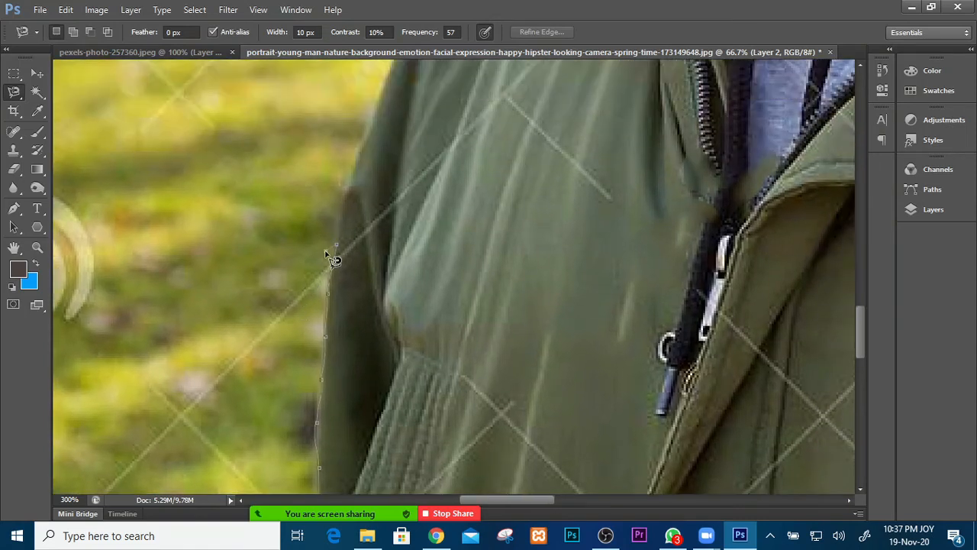
pyautogui.scroll(-1, 325, 252)
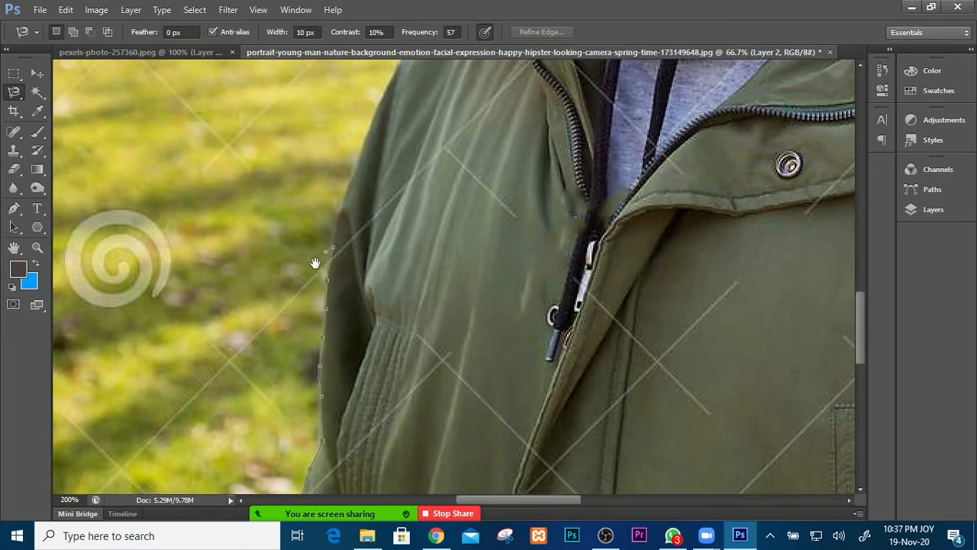
pyautogui.moveTo(316, 264); pyautogui.dragTo(263, 395)
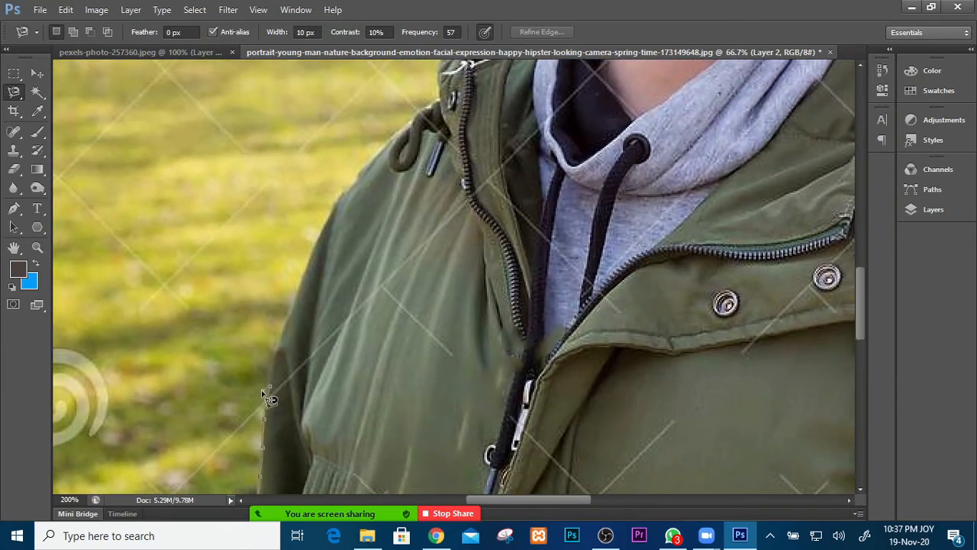
pyautogui.click(270, 384)
pyautogui.moveTo(433, 72); pyautogui.dragTo(425, 125)
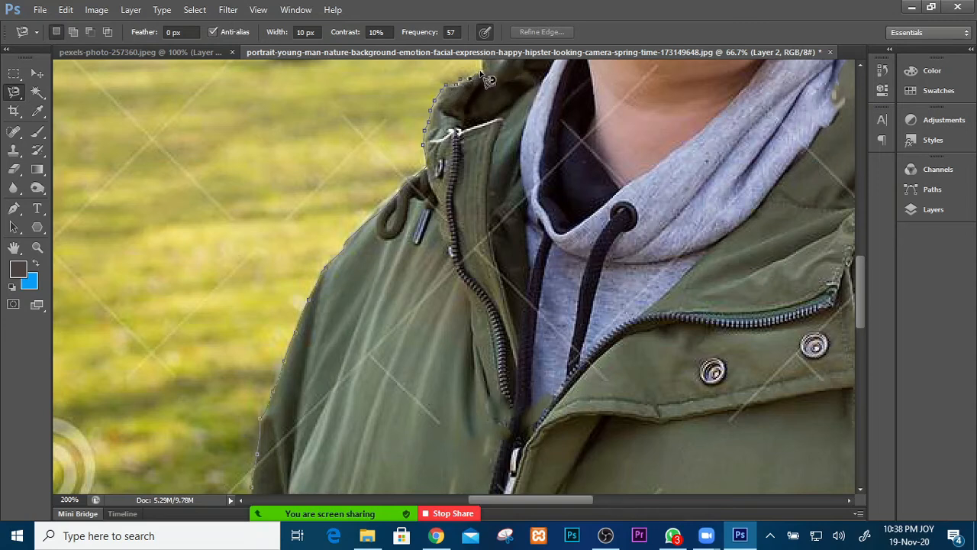
# Continue the Magnetic Lasso outline along the hood, jaw, ear and hair, around the head and down over the opposite shoulder.
pyautogui.press('space')
pyautogui.moveTo(489, 76); pyautogui.dragTo(446, 196)
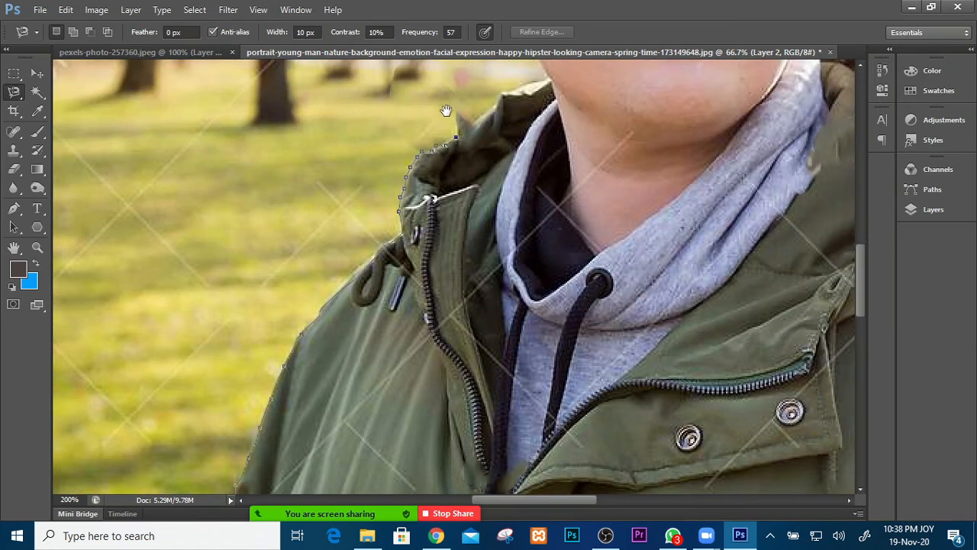
pyautogui.moveTo(456, 126); pyautogui.dragTo(447, 154)
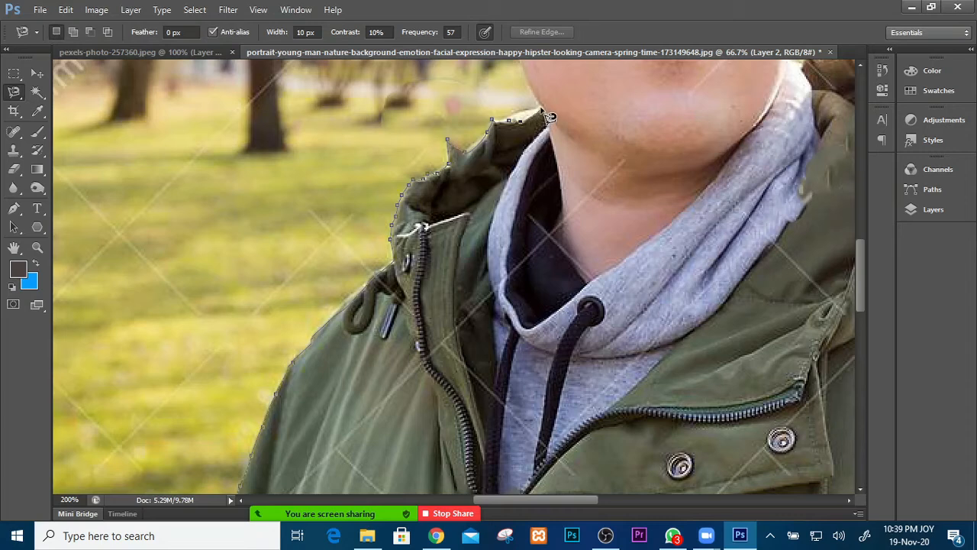
pyautogui.press('space')
pyautogui.moveTo(538, 112); pyautogui.dragTo(506, 162)
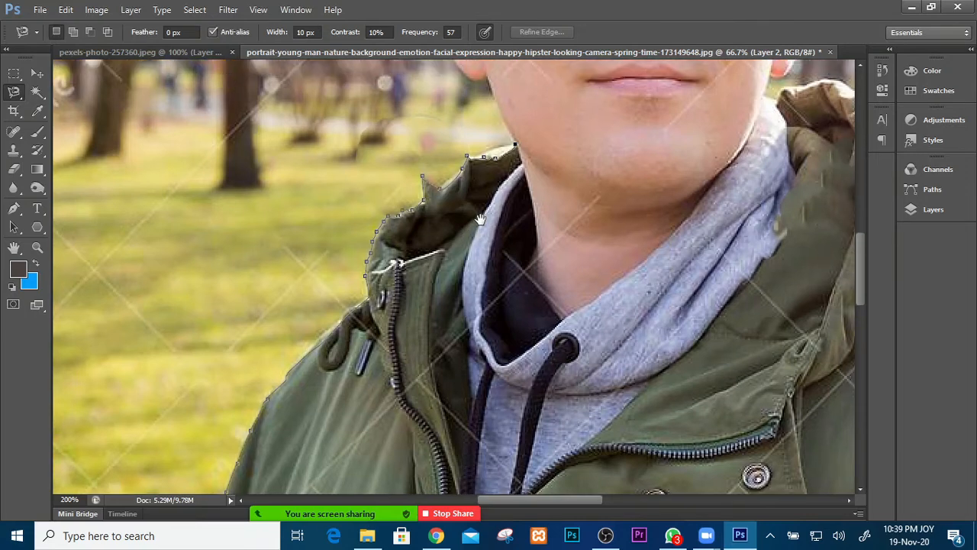
pyautogui.keyDown('alt'); pyautogui.click(480, 221); pyautogui.keyUp('alt')
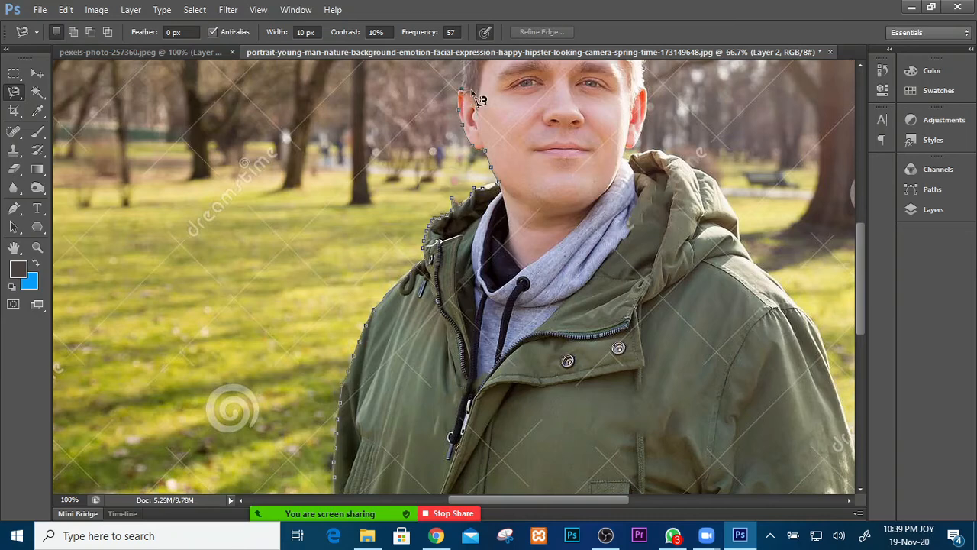
pyautogui.moveTo(453, 153); pyautogui.dragTo(443, 226)
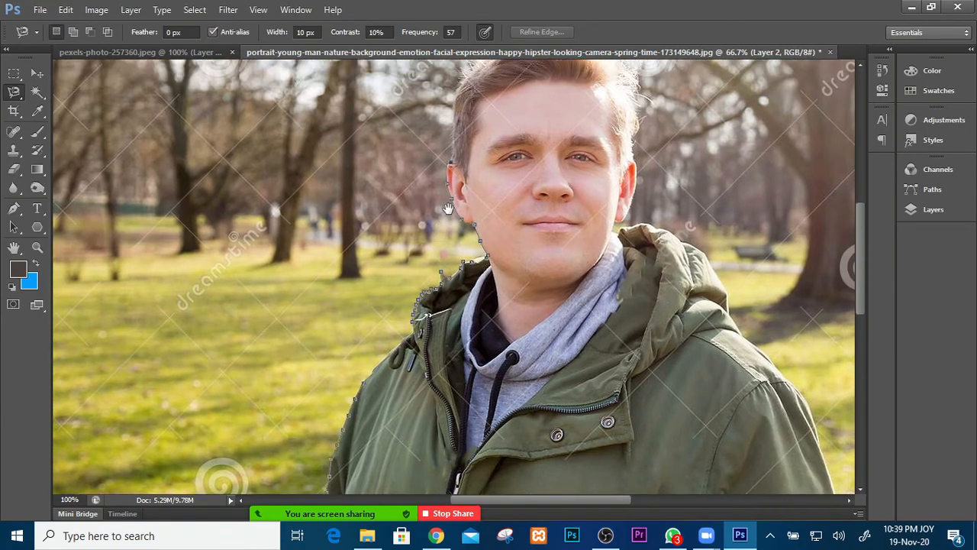
pyautogui.moveTo(458, 155); pyautogui.dragTo(448, 185)
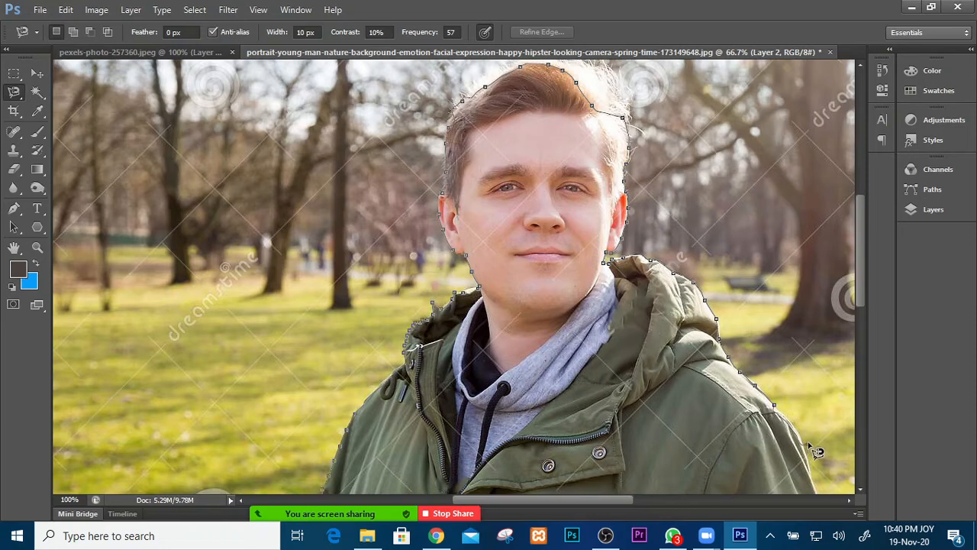
# Trace down the remaining sleeve and along the jacket's base above the blue banner, closing the selection at its starting point.
pyautogui.moveTo(643, 330); pyautogui.dragTo(502, 175)
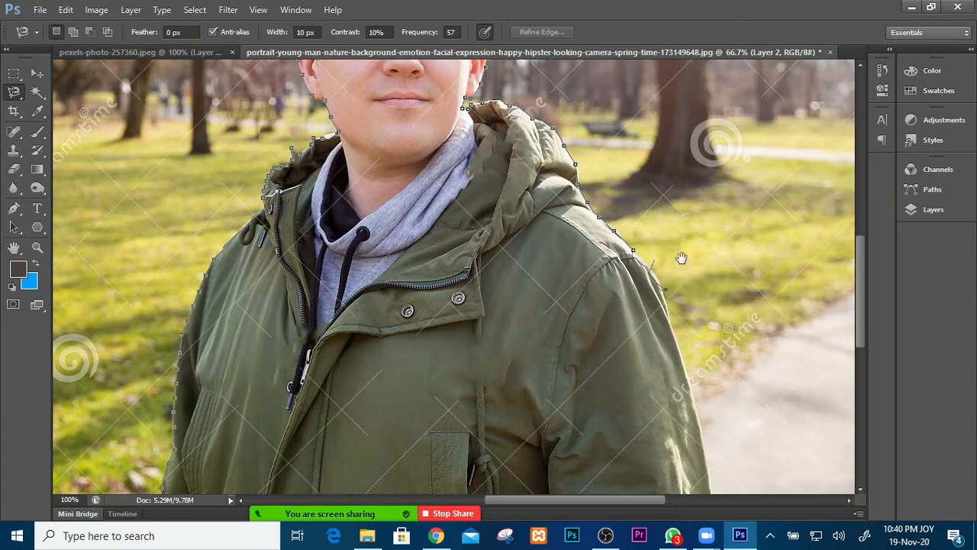
pyautogui.moveTo(671, 285); pyautogui.dragTo(677, 260)
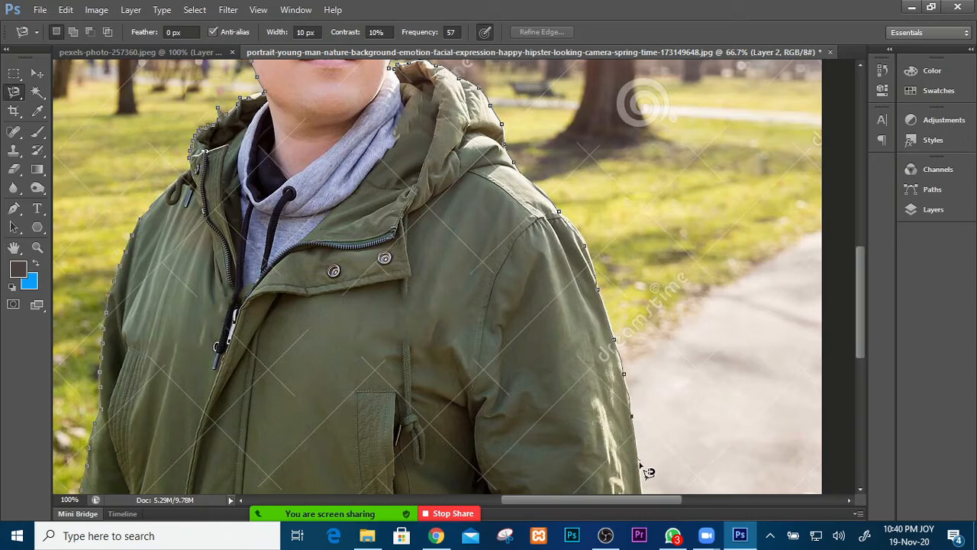
pyautogui.press('space')
pyautogui.moveTo(646, 471); pyautogui.dragTo(580, 278)
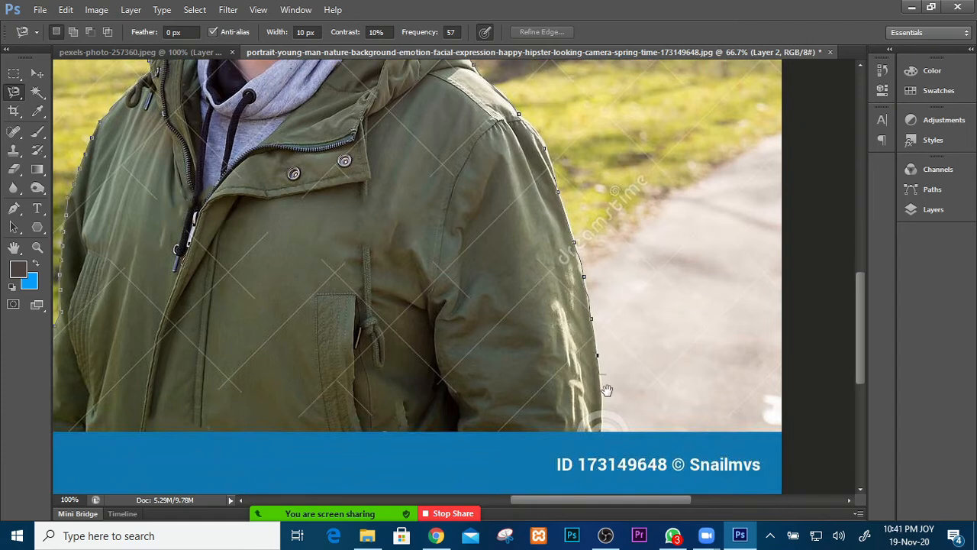
pyautogui.moveTo(607, 392); pyautogui.dragTo(594, 345)
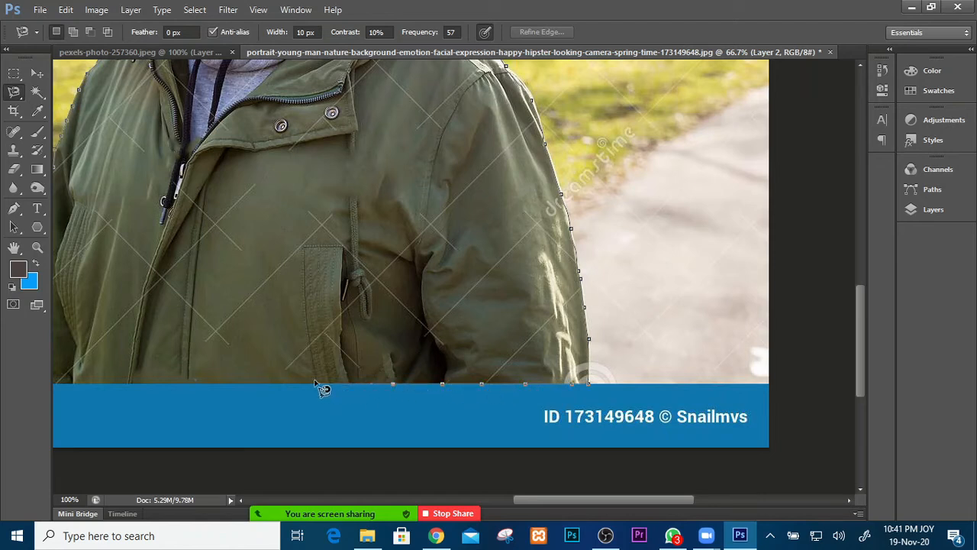
pyautogui.moveTo(259, 382); pyautogui.dragTo(523, 357)
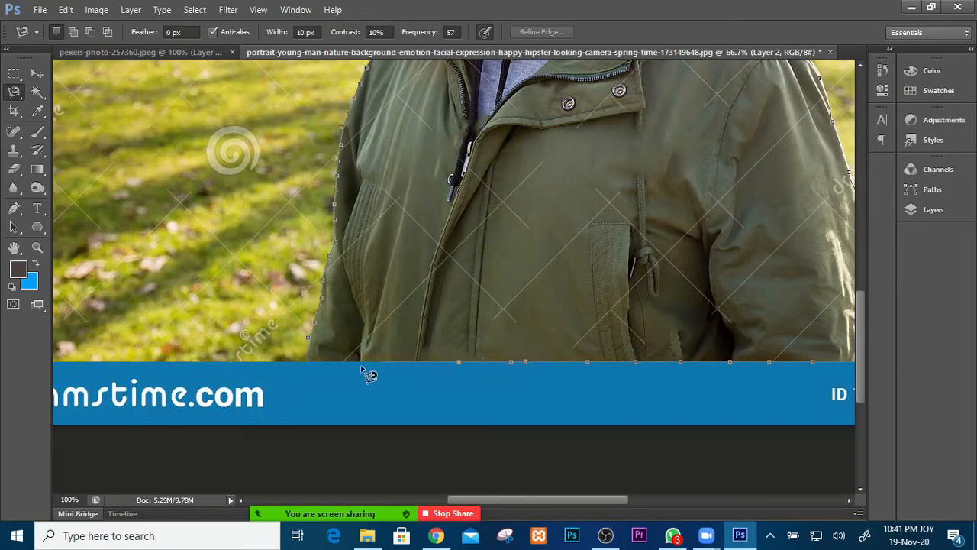
pyautogui.click(308, 339)
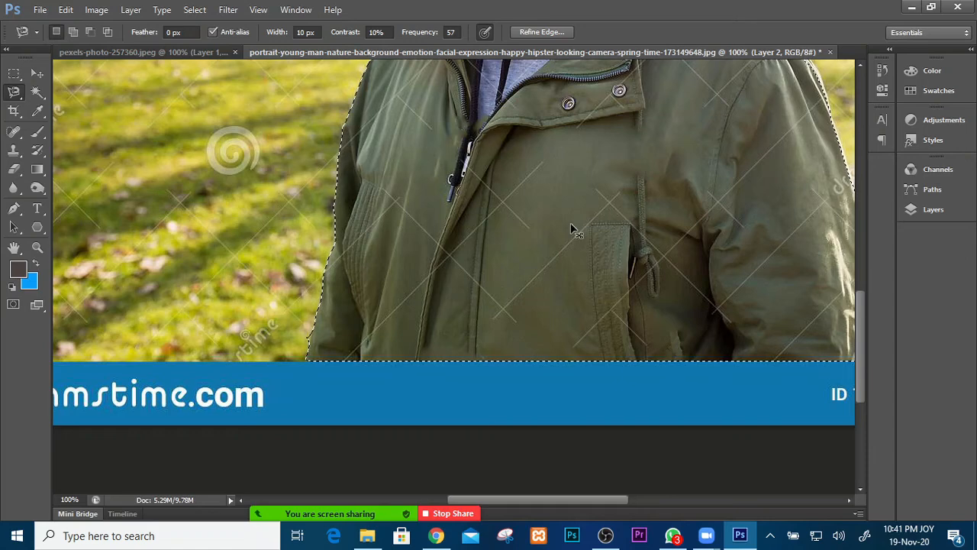
# Add a new empty layer above Layer 2 while keeping the selection around the man active.
pyautogui.hotkey('ctrl', '-')
pyautogui.hotkey('ctrl', '-')
pyautogui.hotkey('ctrl', '-')
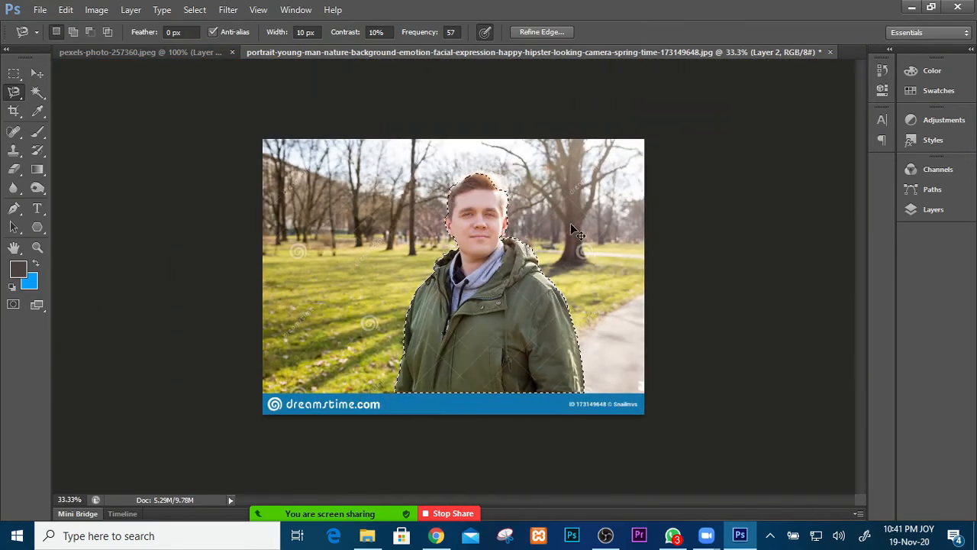
pyautogui.click(925, 209)
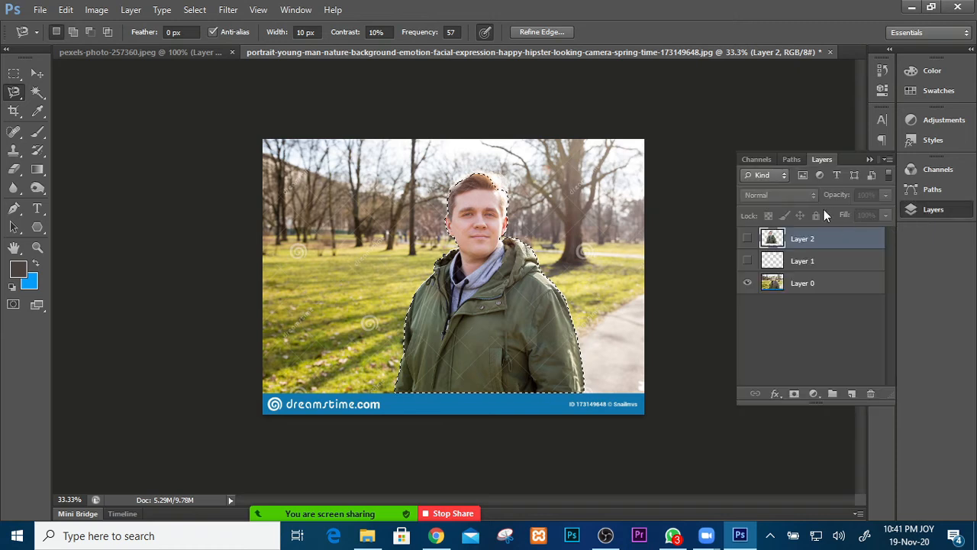
pyautogui.click(850, 394)
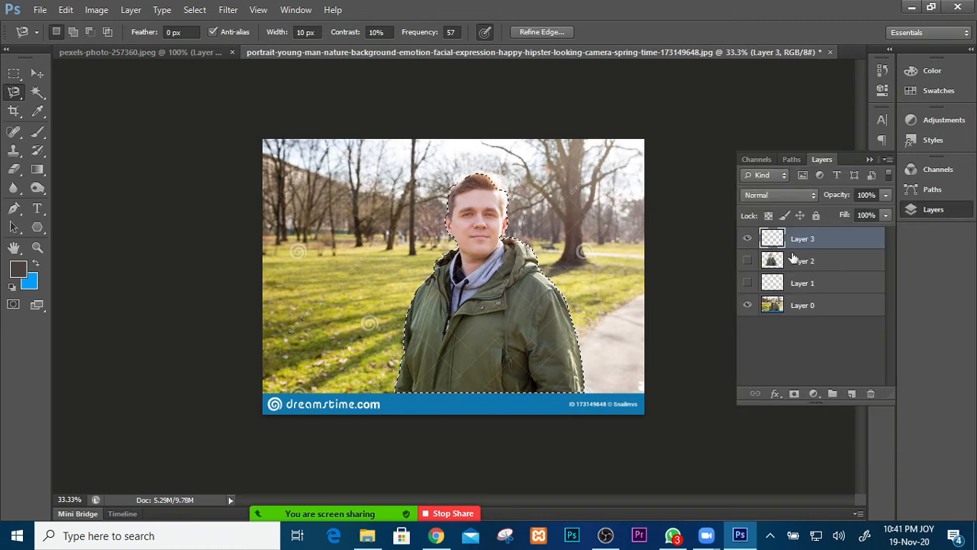
# Paste the copied man onto the new layer, hide Layer 0, and move the cutout left and slightly up.
pyautogui.hotkey('ctrl', 'v')
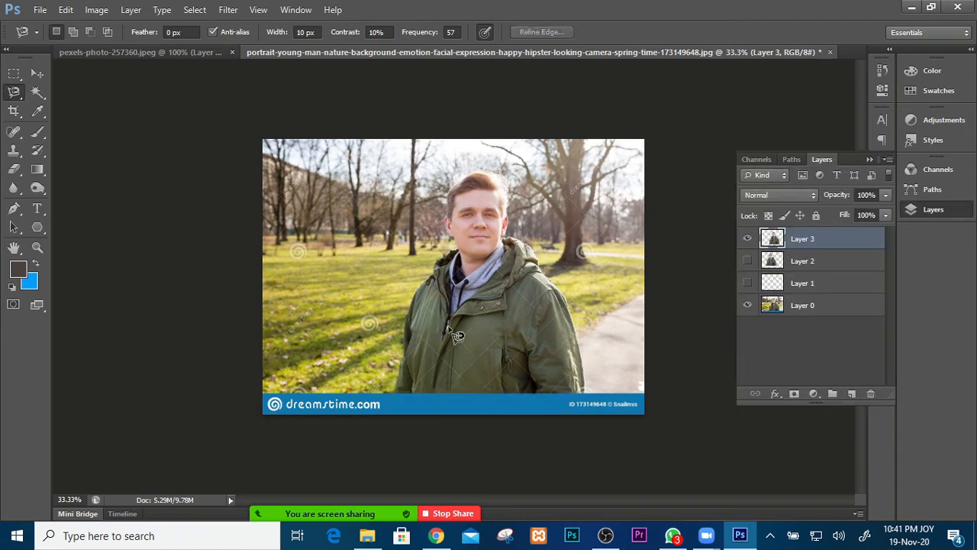
pyautogui.click(748, 305)
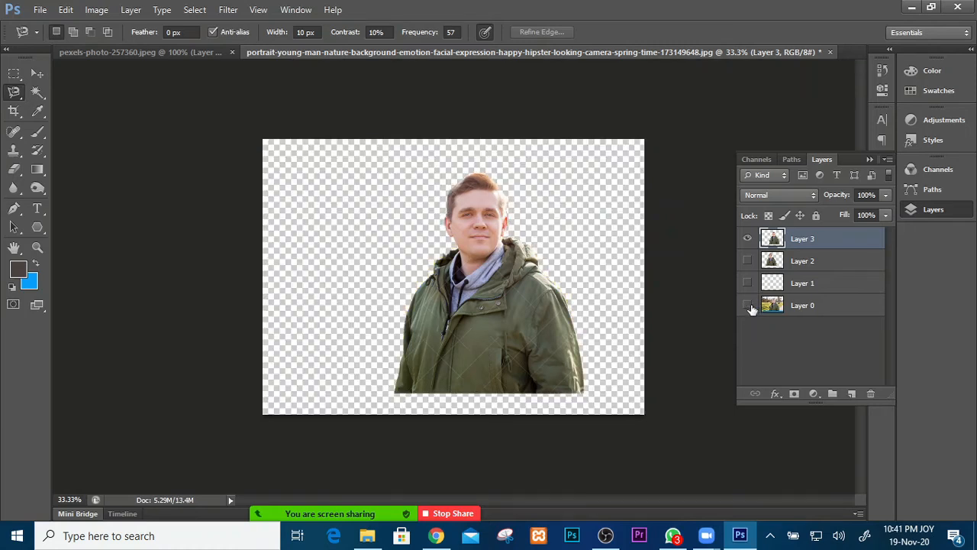
pyautogui.click(38, 73)
pyautogui.moveTo(460, 300); pyautogui.dragTo(428, 301)
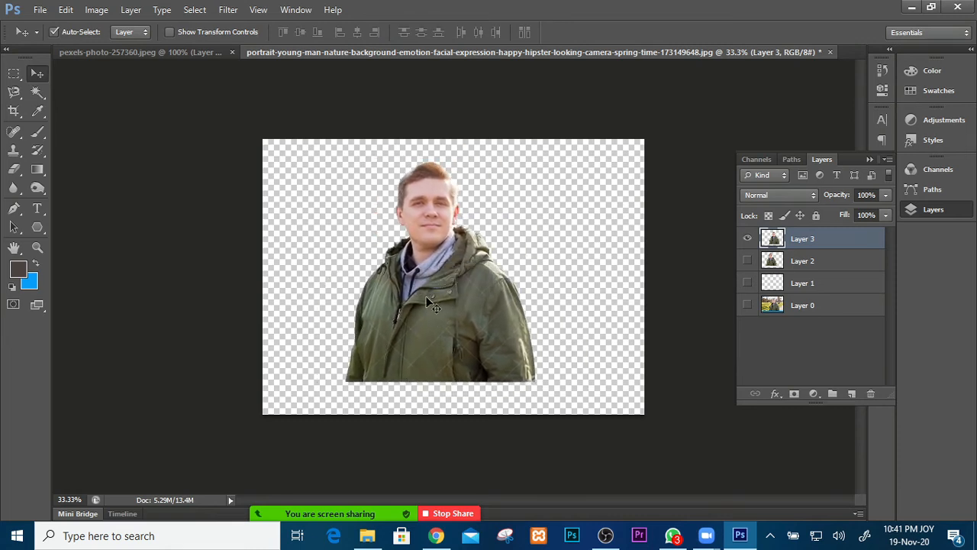
# Glance at the forest composite, return to the portrait, and undo the cutout's move and paste back to the active selection on empty Layer 3.
pyautogui.click(18, 99)
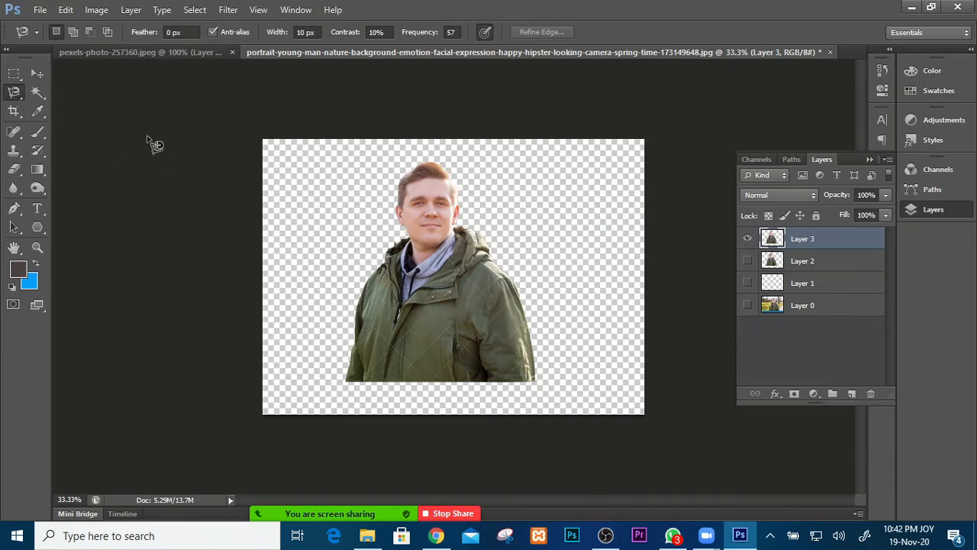
pyautogui.click(174, 49)
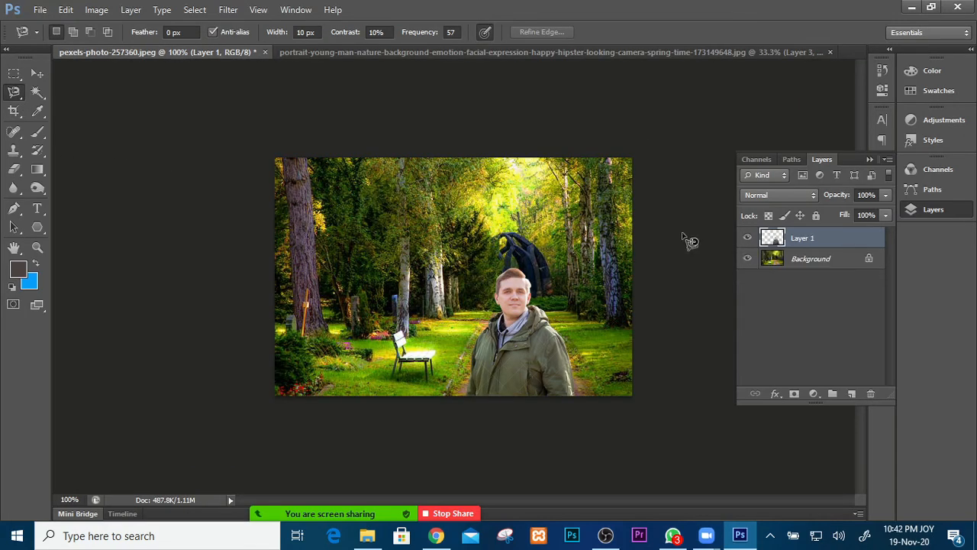
pyautogui.click(360, 59)
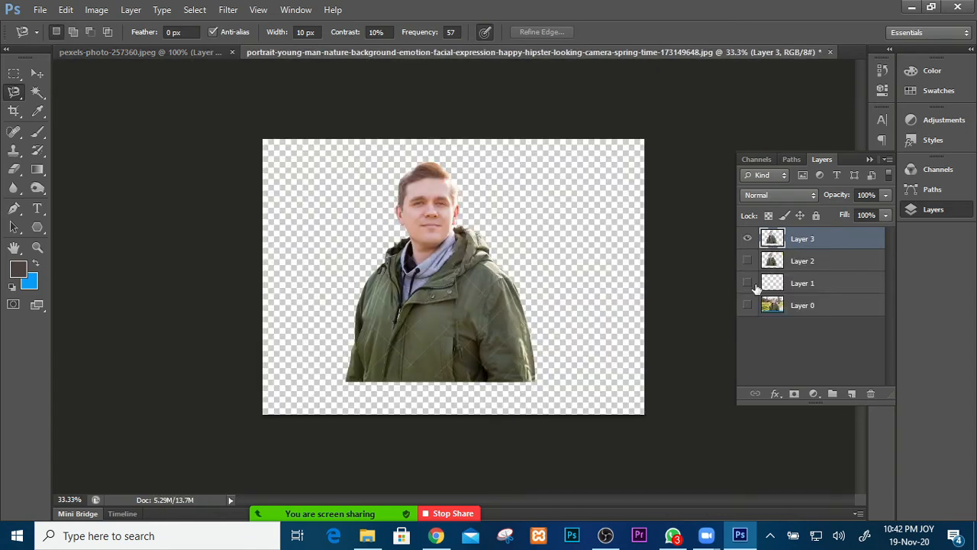
pyautogui.click(747, 238)
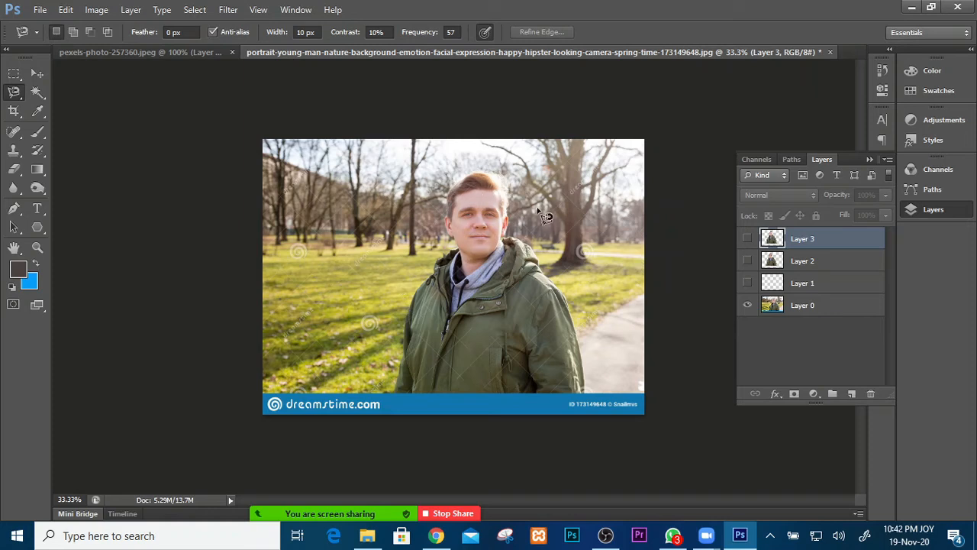
pyautogui.hotkey('ctrl', 'z')
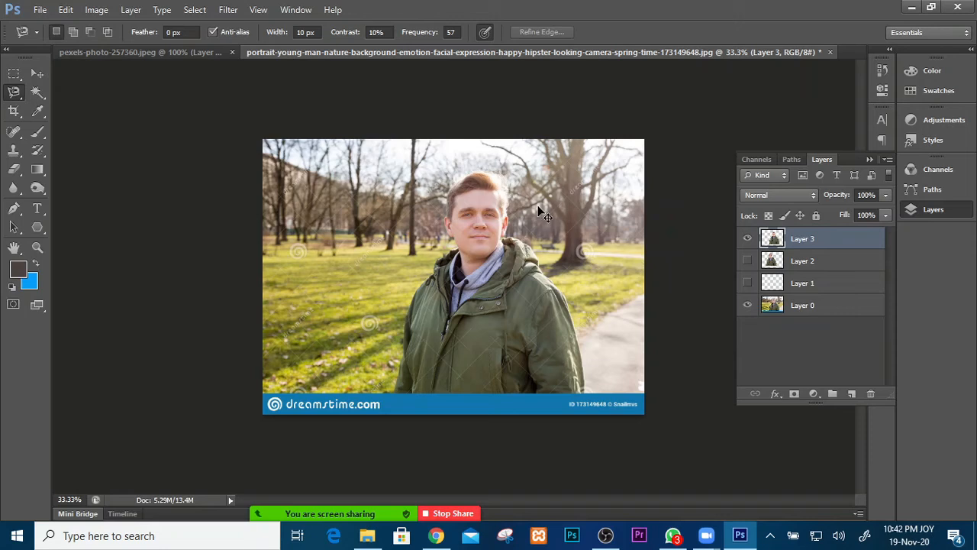
pyautogui.hotkey('ctrl', 'alt', 'z')
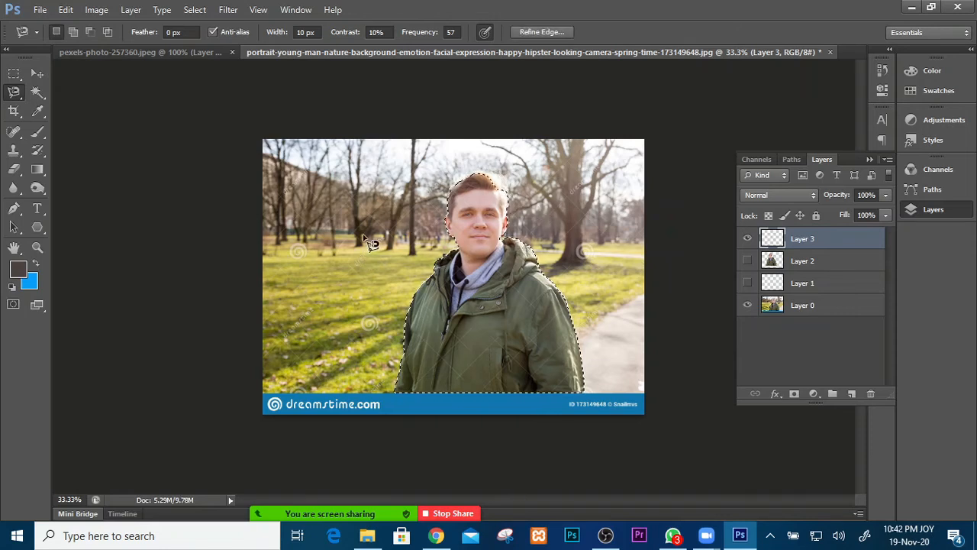
# Invert the selection around the man and fill the surrounding area on Layer 3 with the blue background color.
pyautogui.click(37, 74)
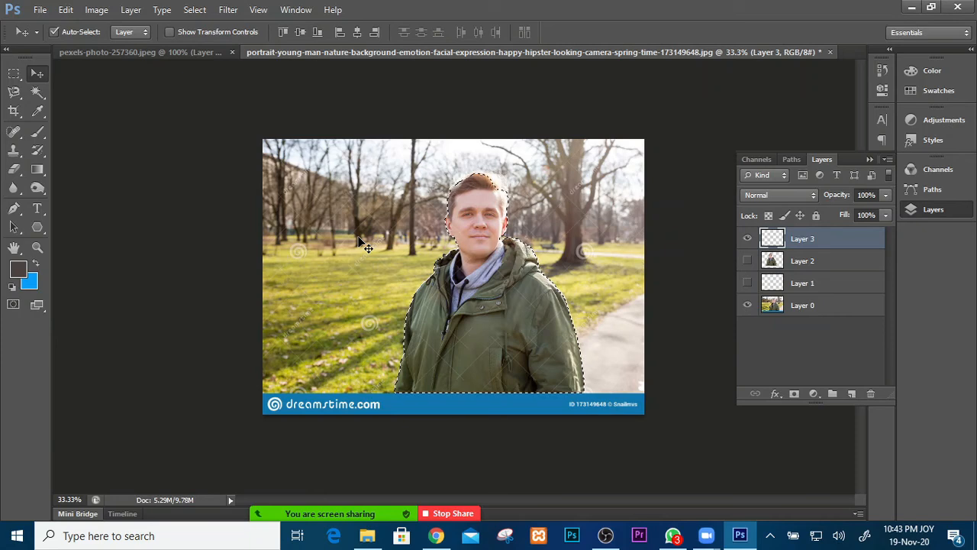
pyautogui.hotkey('ctrl', 'shift', 'i')
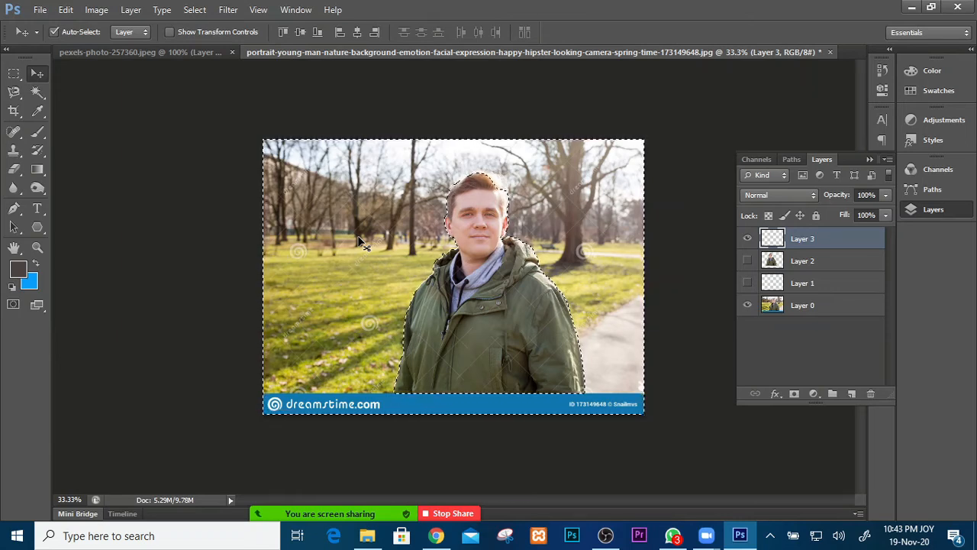
pyautogui.hotkey('ctrl', 'BackSpace')
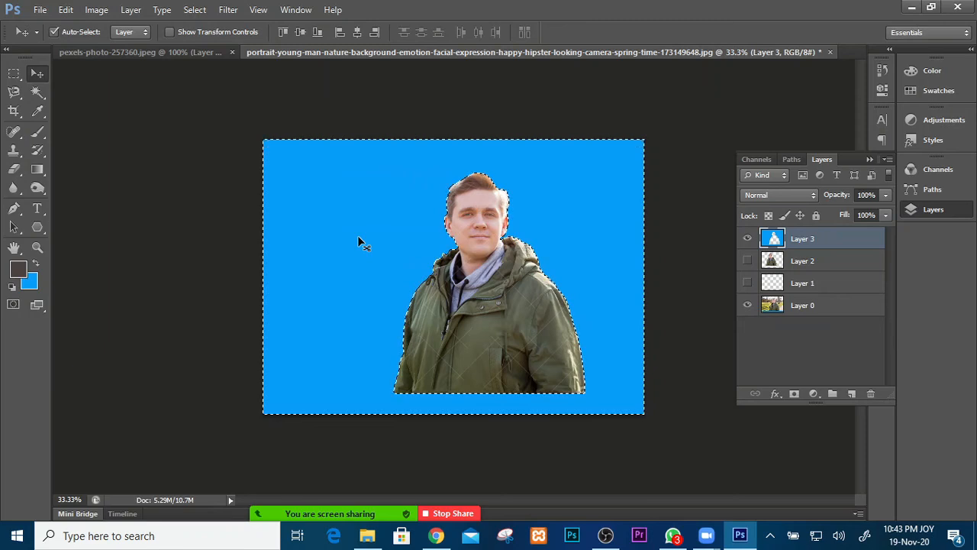
# Undo the blue fill around the man on Layer 3 and invert the selection back to the man's outline.
pyautogui.hotkey('ctrl', 'z')
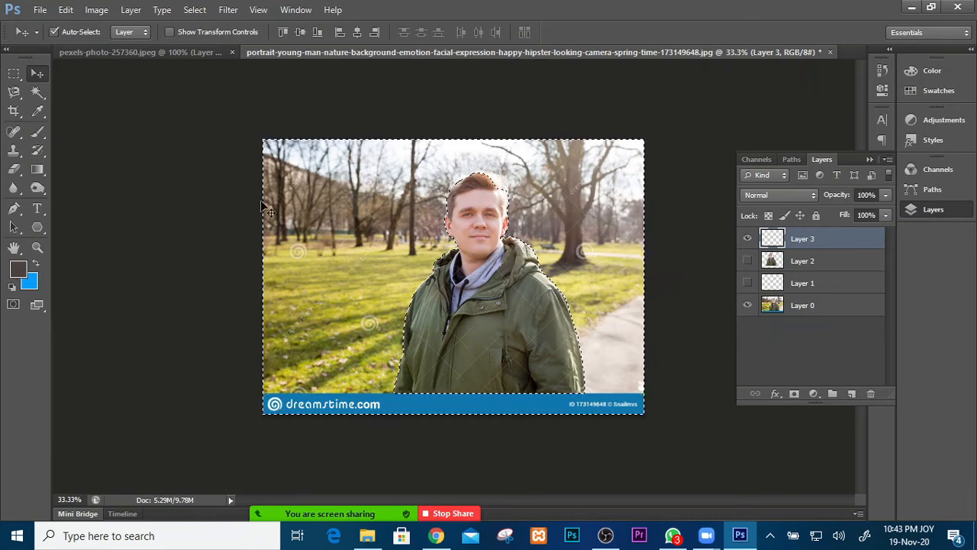
pyautogui.click(194, 10)
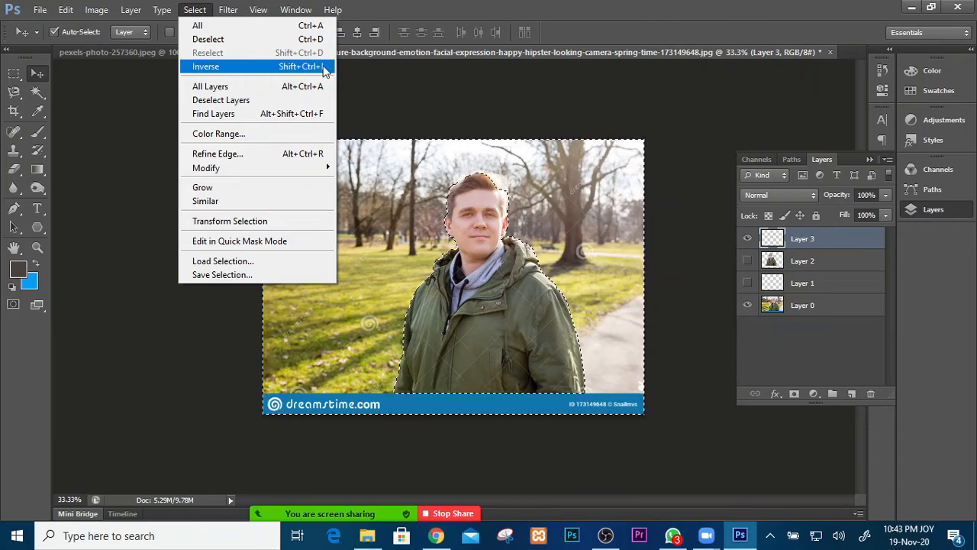
pyautogui.click(200, 9)
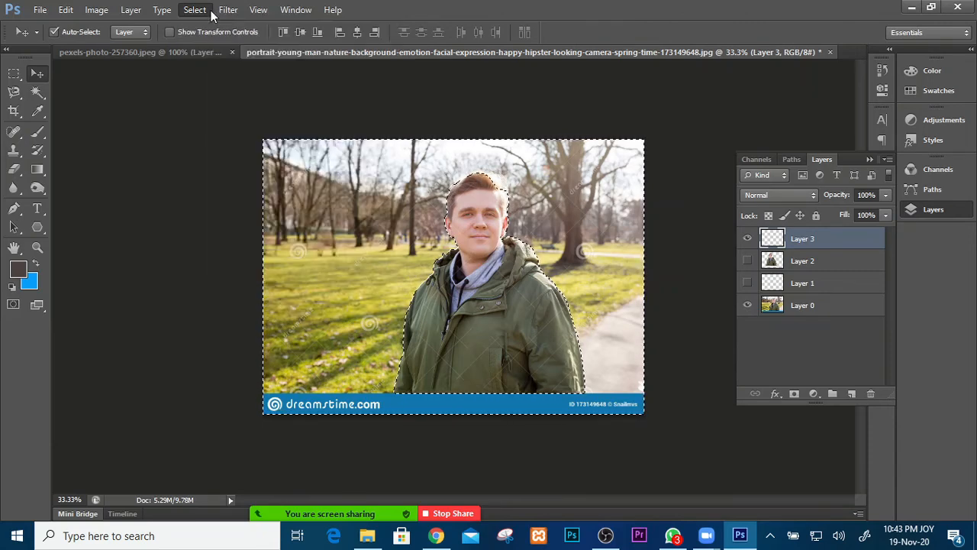
pyautogui.click(197, 10)
pyautogui.click(198, 10)
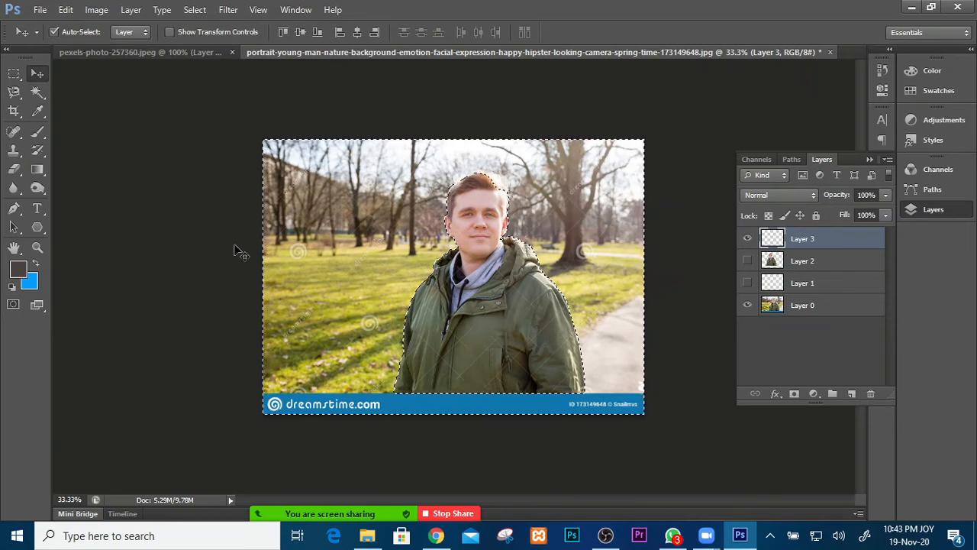
pyautogui.hotkey('ctrl', 'shift', 'i')
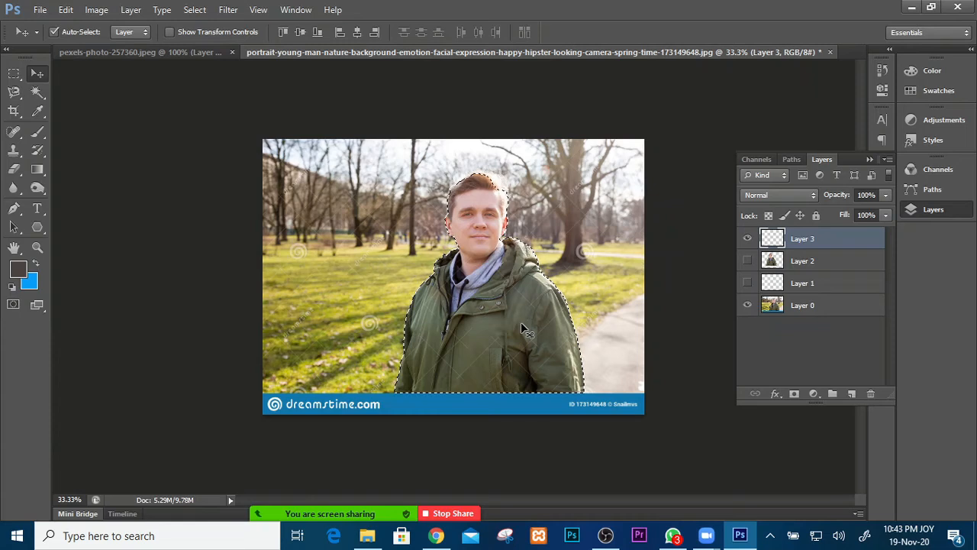
# Try the blue fill on Layer 3 inside the man's selection and in the inverted surroundings, undoing each fill and restoring the man's selection.
pyautogui.hotkey('ctrl', 'BackSpace')
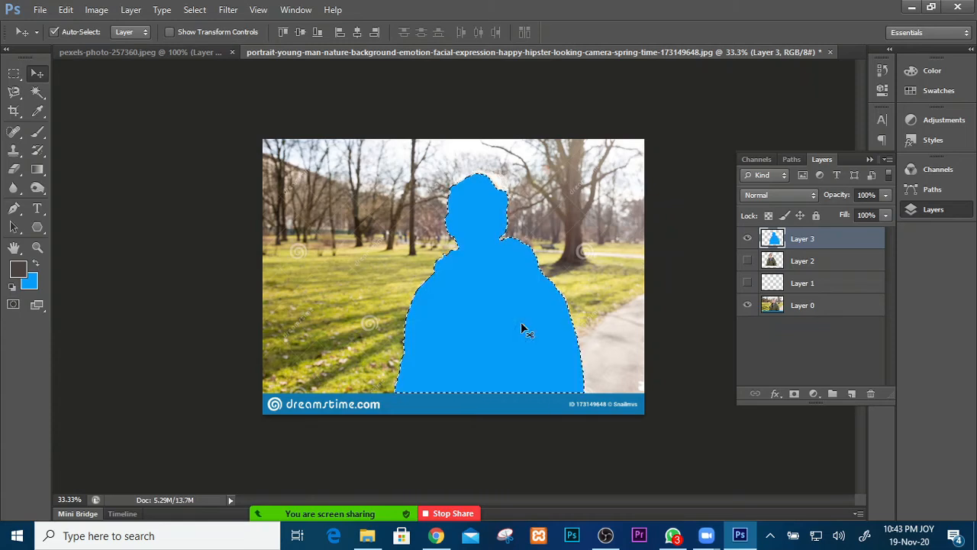
pyautogui.hotkey('ctrl', 'z')
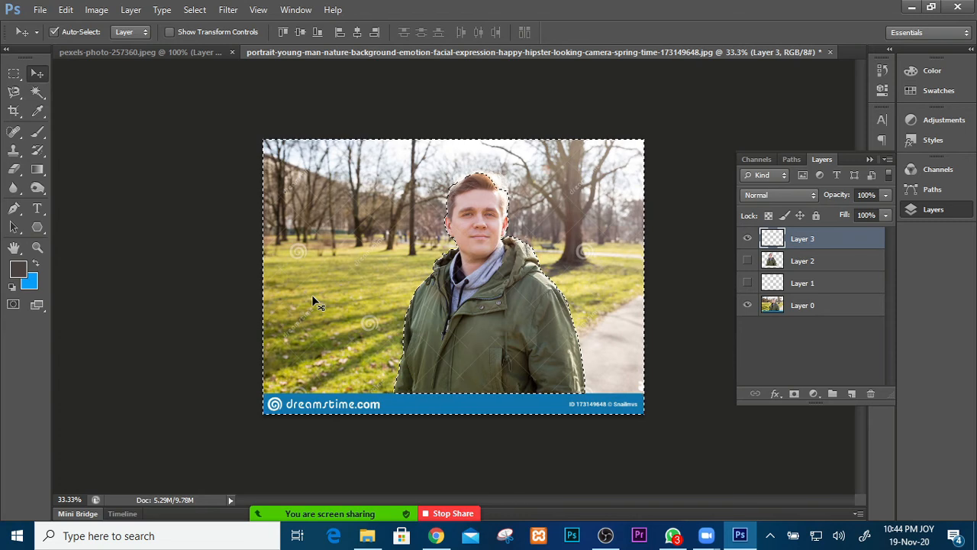
pyautogui.hotkey('ctrl', 'shift', 'i')
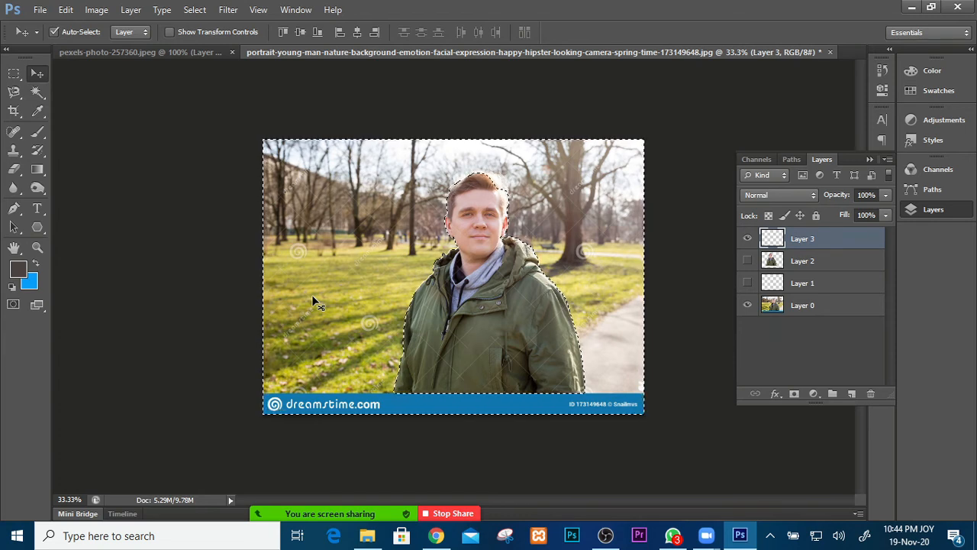
pyautogui.hotkey('ctrl', 'BackSpace')
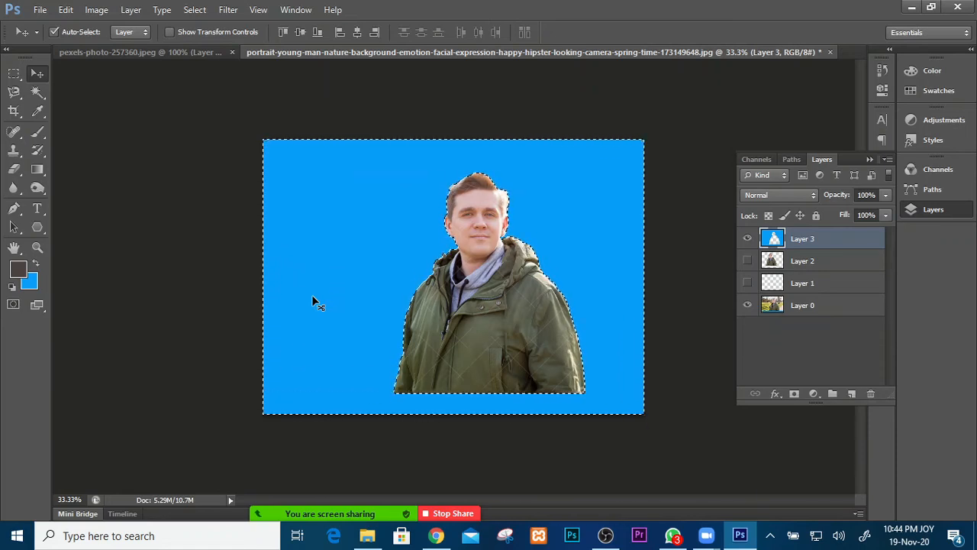
pyautogui.hotkey('ctrl', 'z')
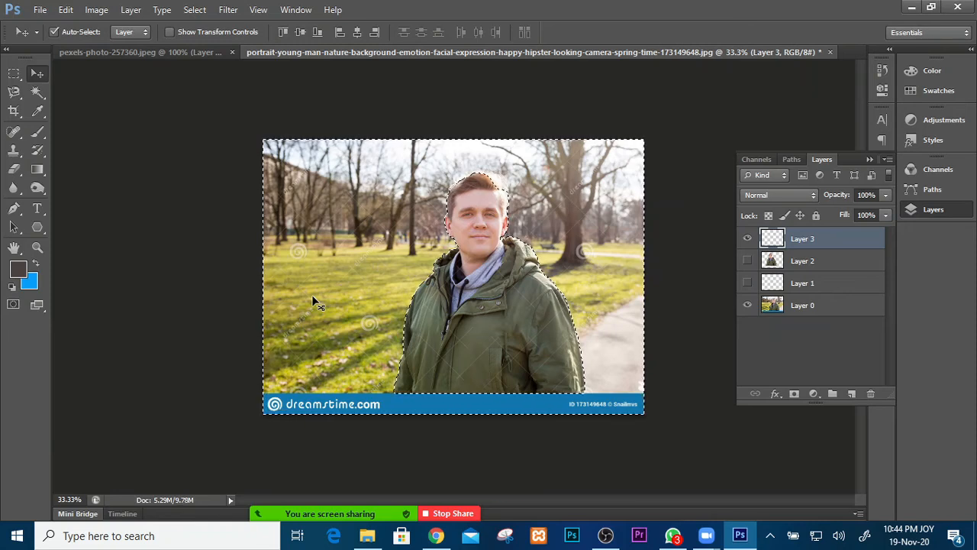
pyautogui.hotkey('ctrl', 'shift', 'i')
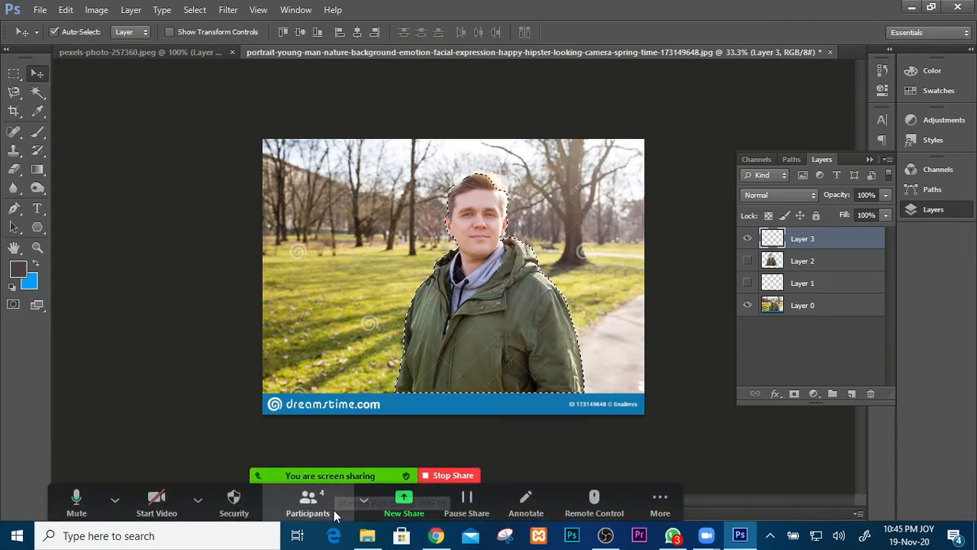
# Check the meeting's participants list, minimize it and return to the portrait.
pyautogui.click(320, 508)
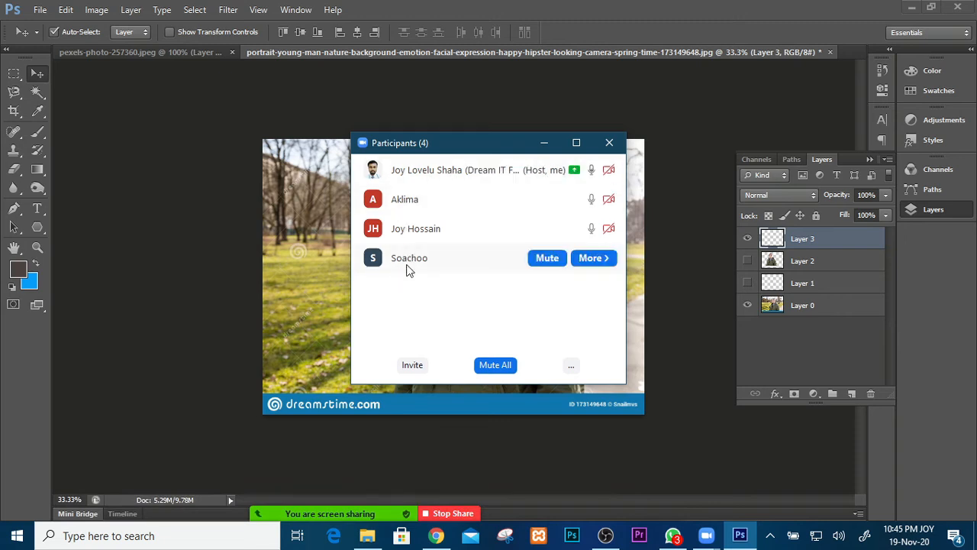
pyautogui.click(548, 145)
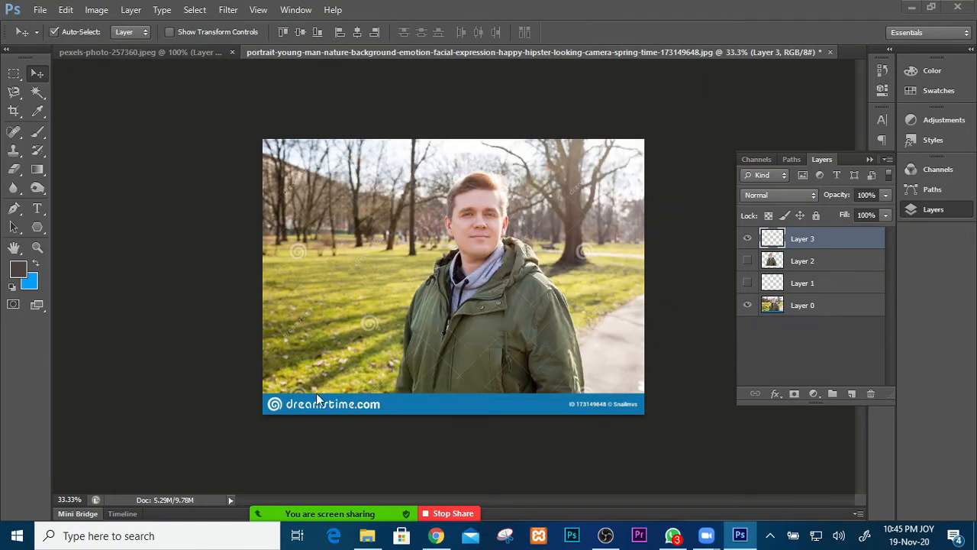
pyautogui.click(389, 425)
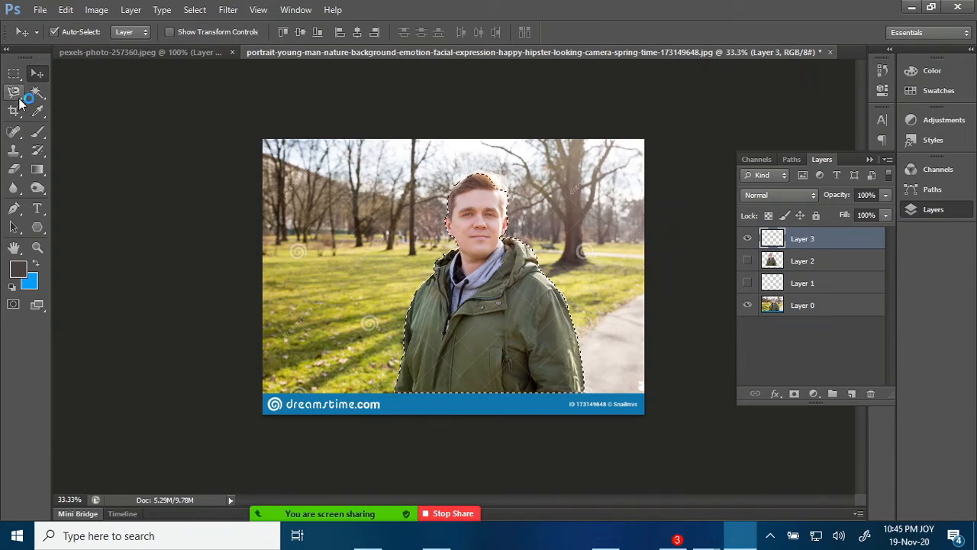
# Switch to the regular Lasso tool and create a new white A4 document from the International Paper preset with its dimensions in pixels.
pyautogui.click(19, 98)
pyautogui.click(49, 92)
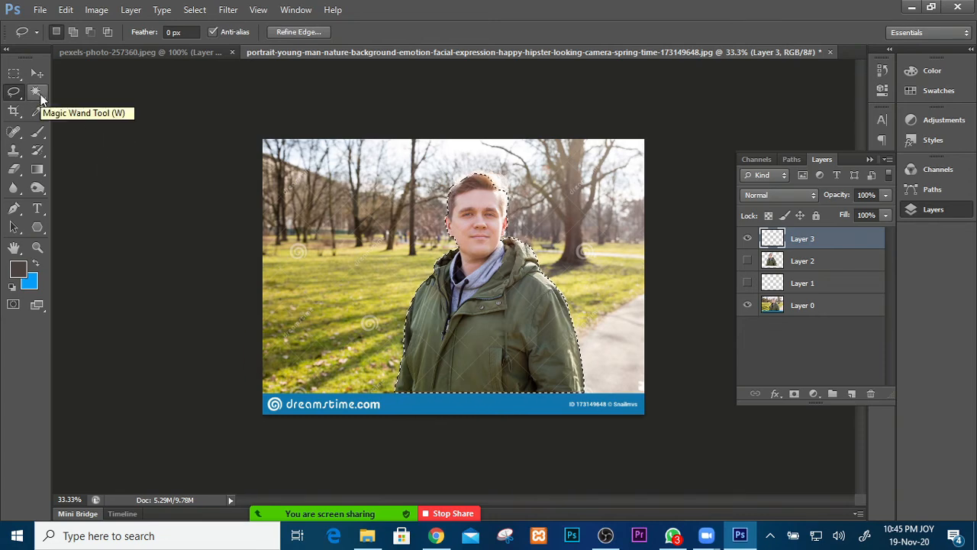
pyautogui.click(46, 10)
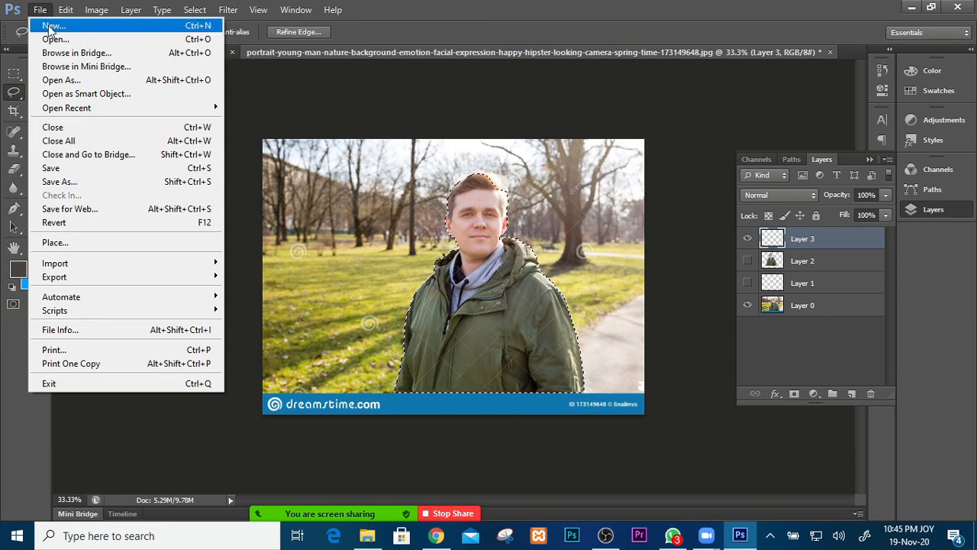
pyautogui.click(52, 26)
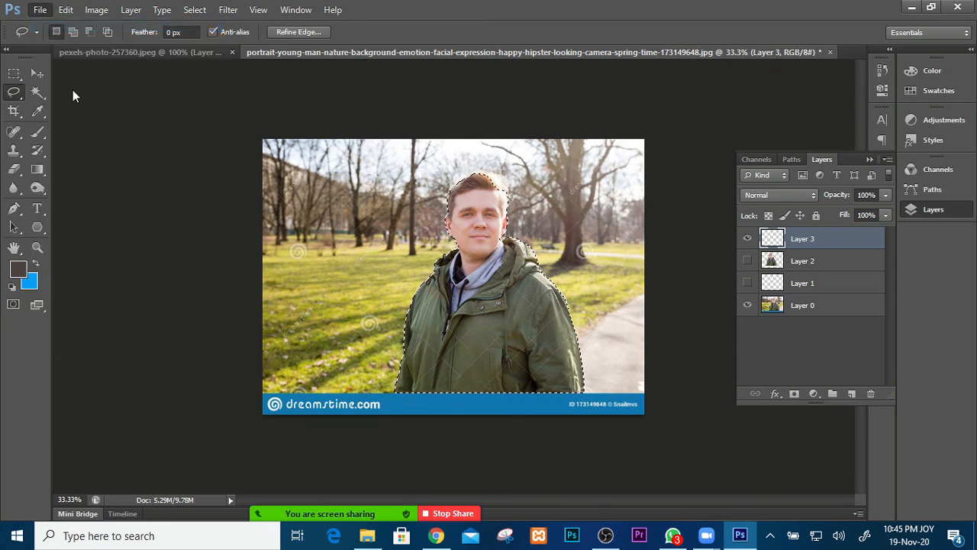
pyautogui.moveTo(283, 101); pyautogui.dragTo(312, 123)
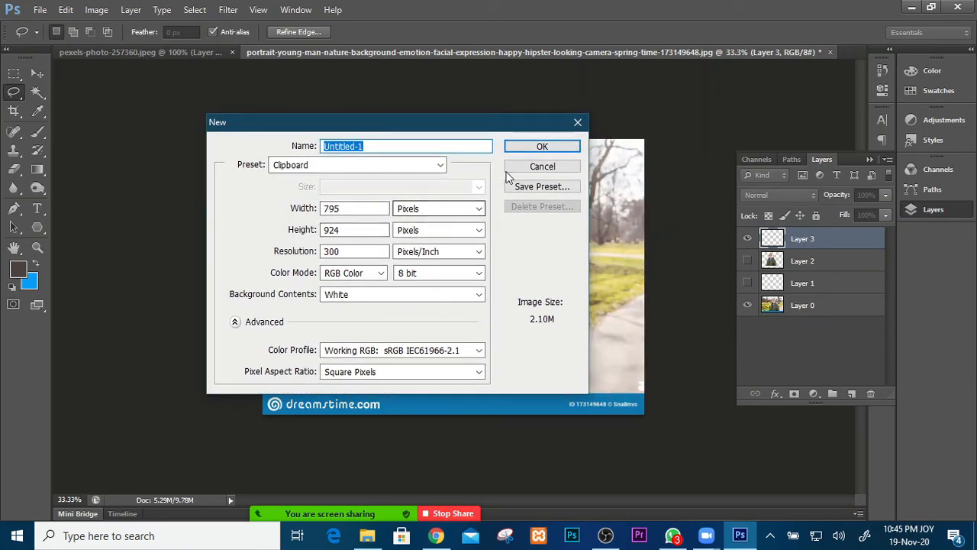
pyautogui.click(442, 167)
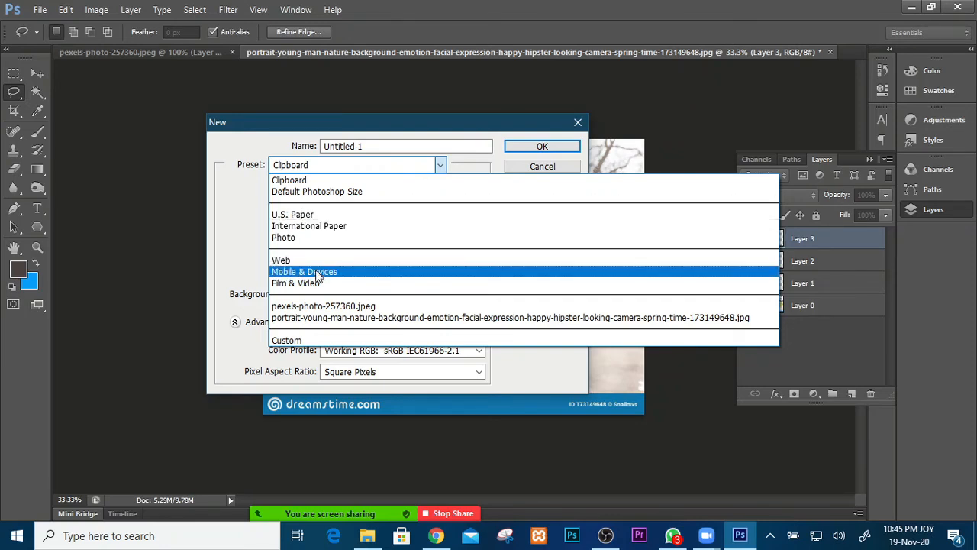
pyautogui.click(321, 226)
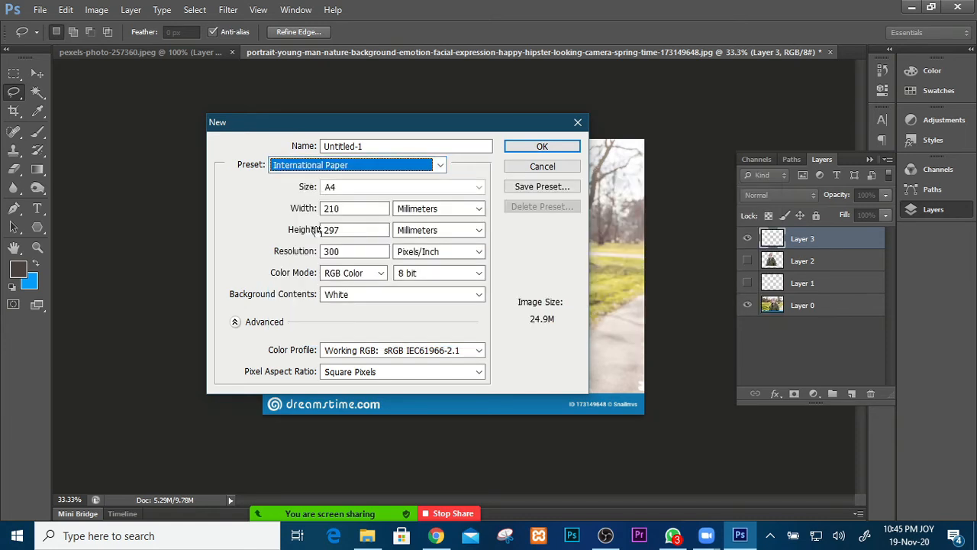
pyautogui.click(479, 208)
pyautogui.click(469, 217)
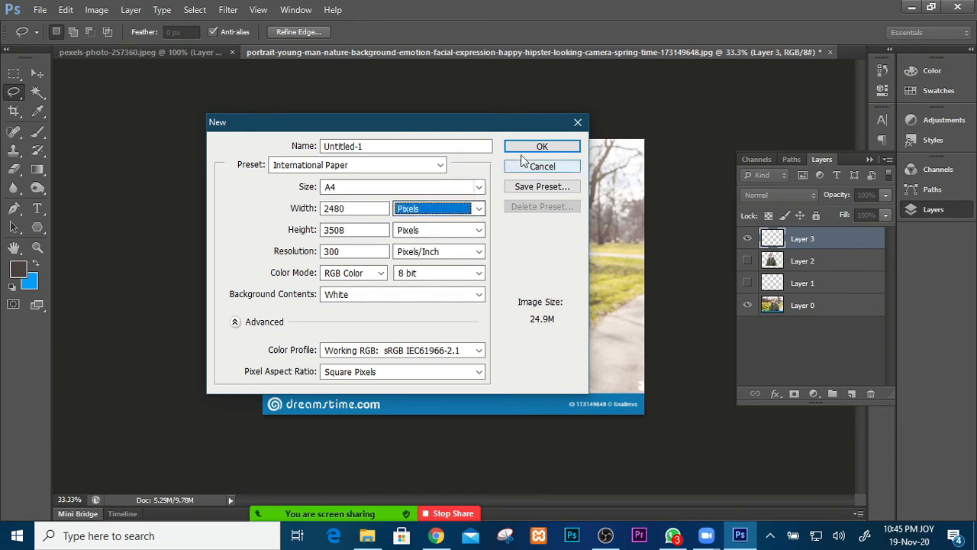
pyautogui.click(561, 147)
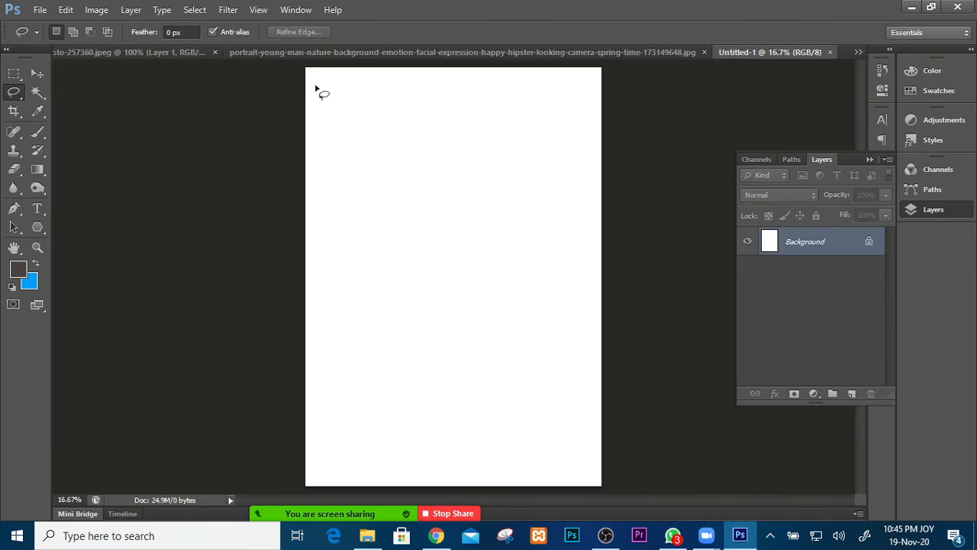
# Glance at the portrait, the blank A4 document and the forest composite in turn.
pyautogui.click(632, 56)
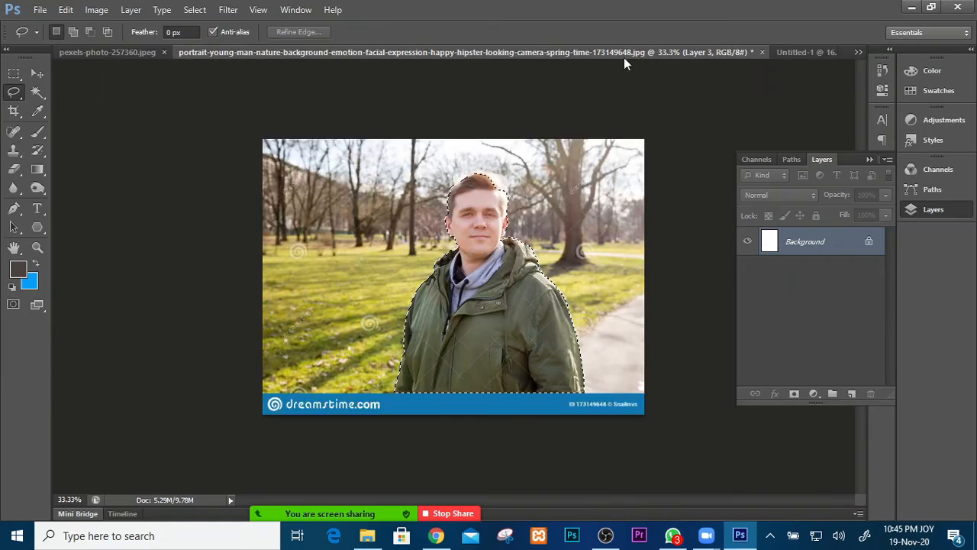
pyautogui.click(798, 57)
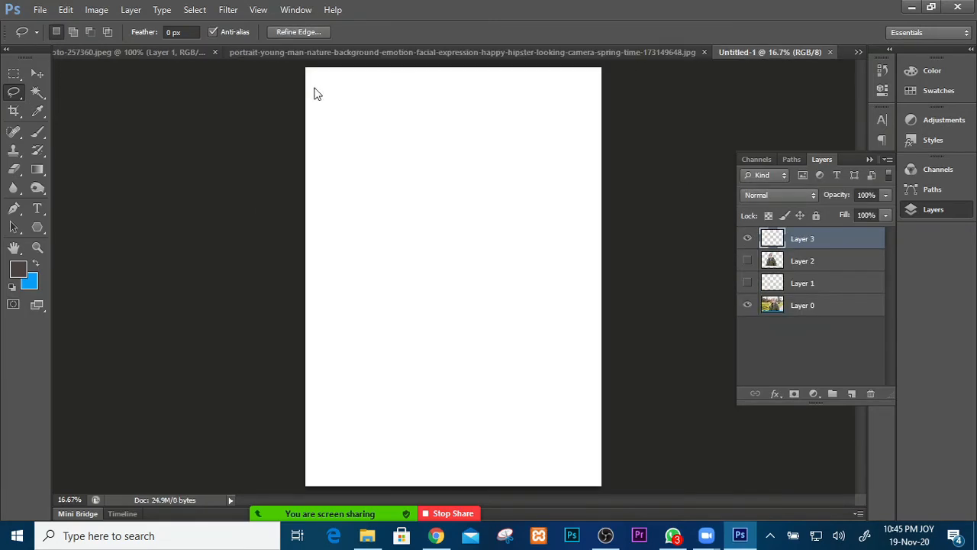
pyautogui.click(189, 55)
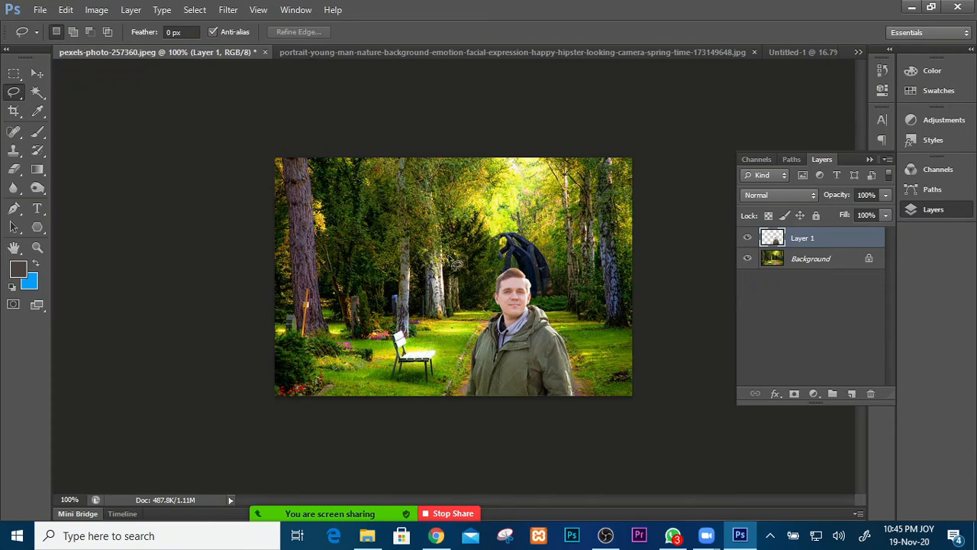
# In the portrait document, show Layer 2 and hide Layer 3 and Layer 0 to isolate the man's cutout.
pyautogui.click(496, 58)
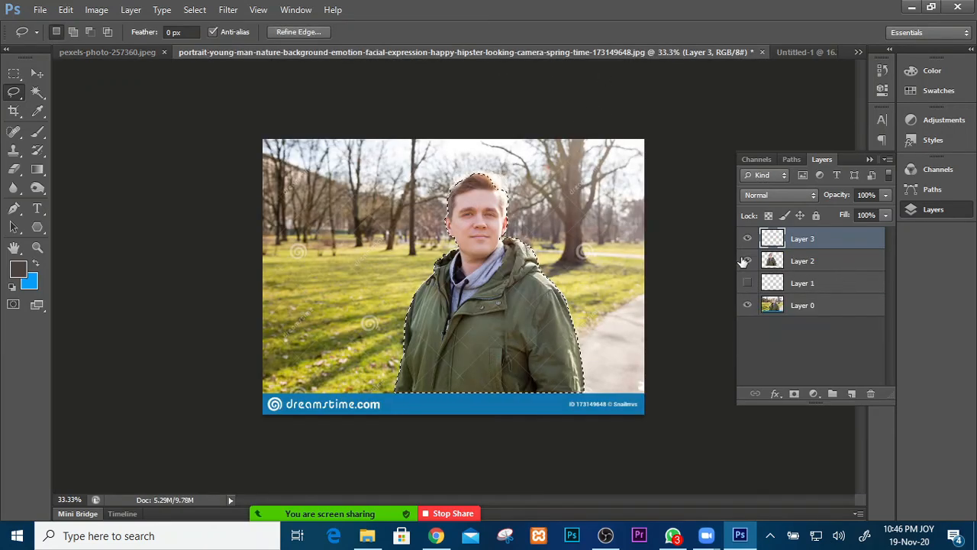
pyautogui.click(747, 261)
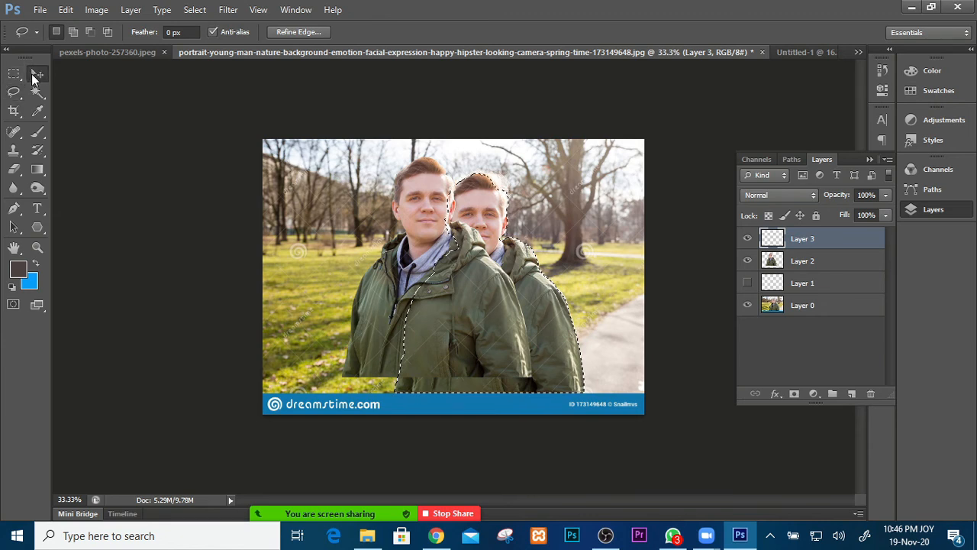
pyautogui.click(35, 76)
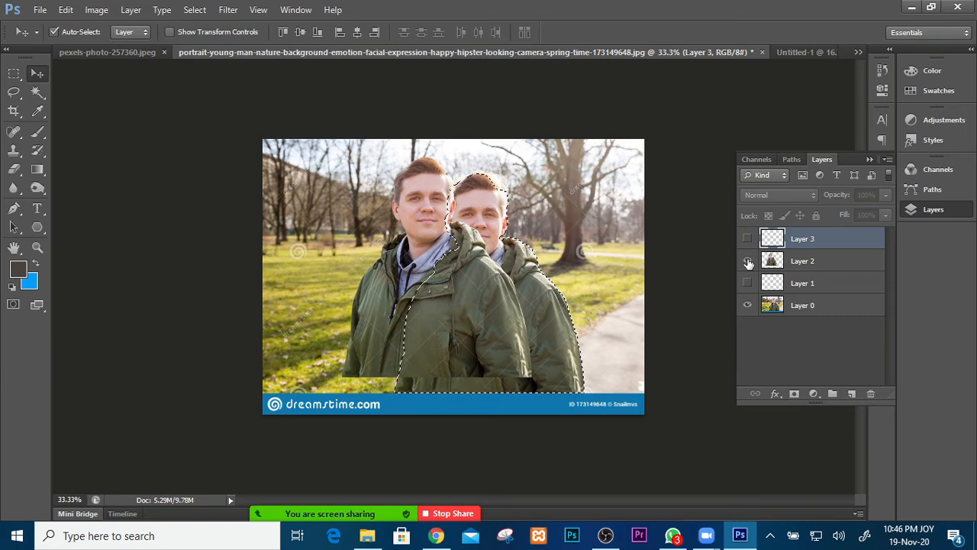
pyautogui.click(748, 305)
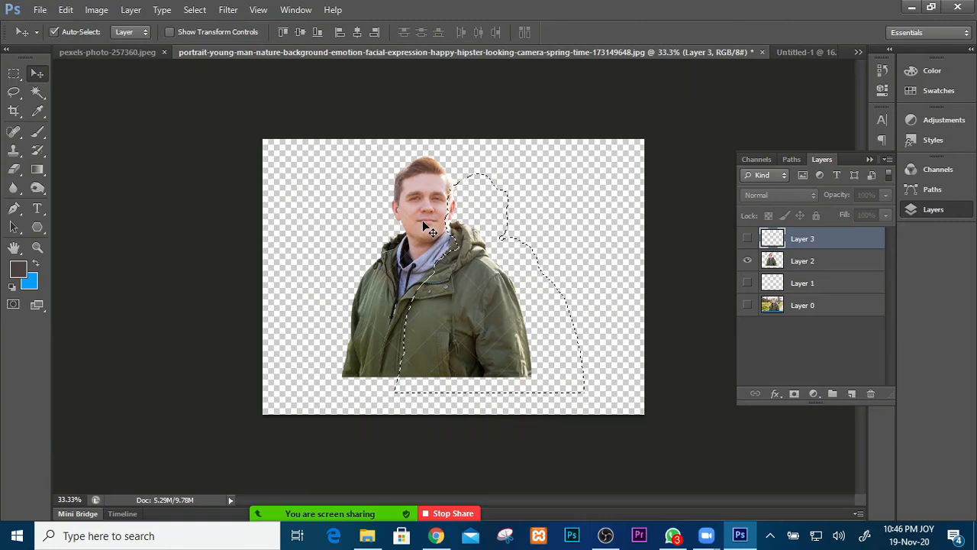
# Select Layer 2, move the cutout slightly to the right and toggle the layer's visibility off and on.
pyautogui.click(793, 261)
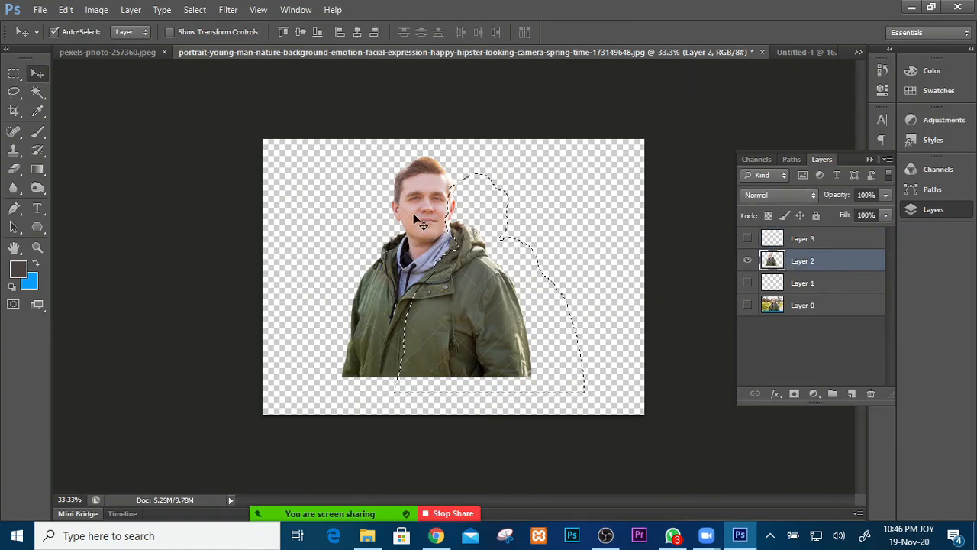
pyautogui.moveTo(412, 210)
pyautogui.mouseDown()
pyautogui.moveTo(362, 215)
pyautogui.moveTo(419, 209)
pyautogui.mouseUp()
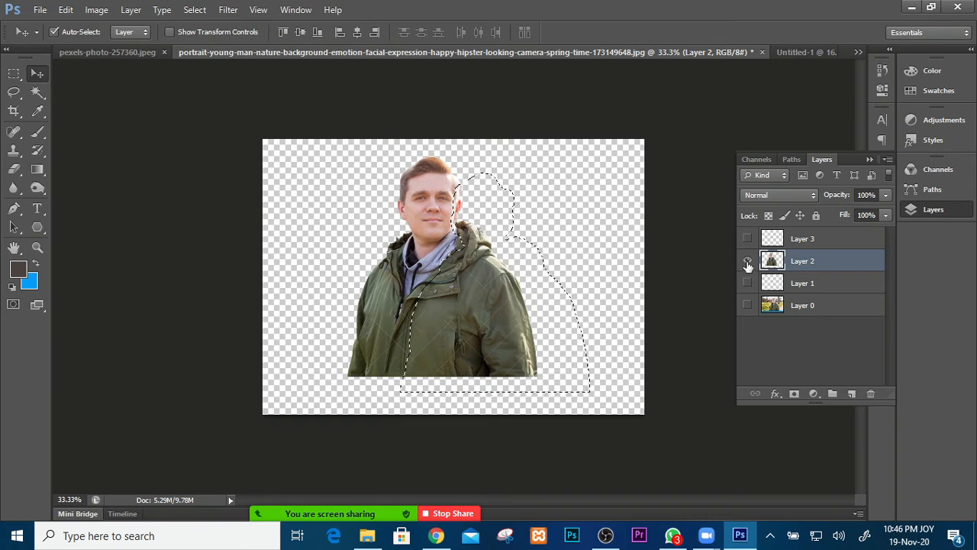
pyautogui.click(747, 261)
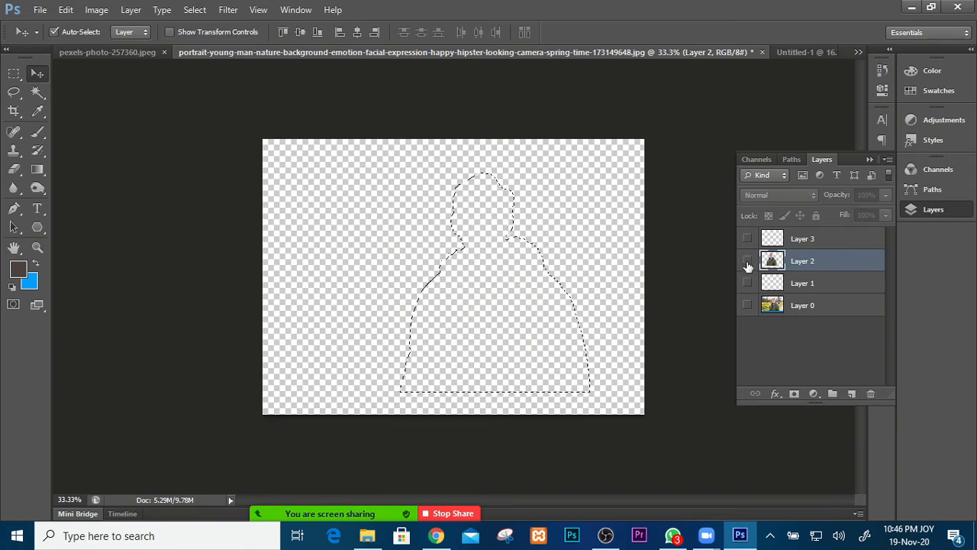
pyautogui.click(747, 262)
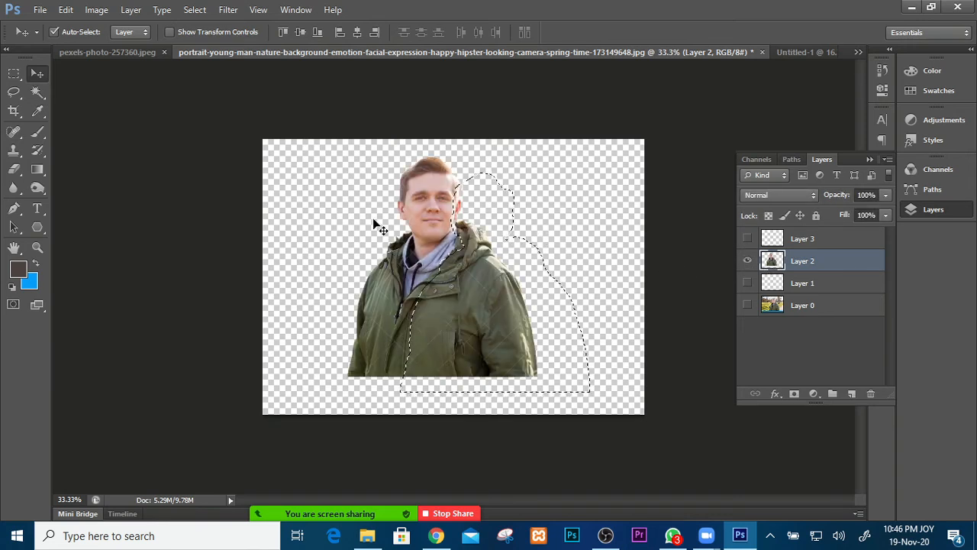
# Switch to the forest composite and move the man on Layer 1 slightly to the right.
pyautogui.click(133, 55)
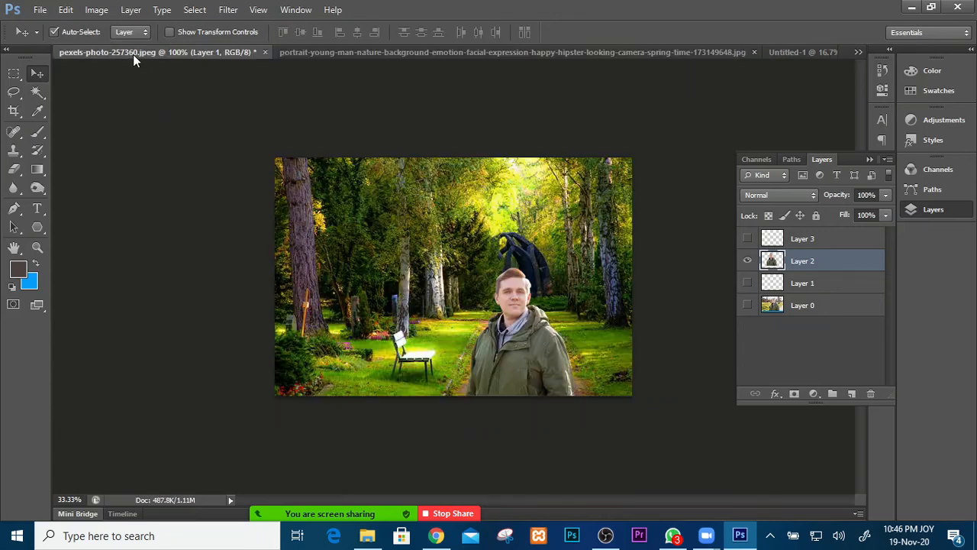
pyautogui.moveTo(519, 350)
pyautogui.mouseDown()
pyautogui.moveTo(469, 339)
pyautogui.moveTo(475, 278)
pyautogui.moveTo(511, 313)
pyautogui.moveTo(524, 351)
pyautogui.mouseUp()
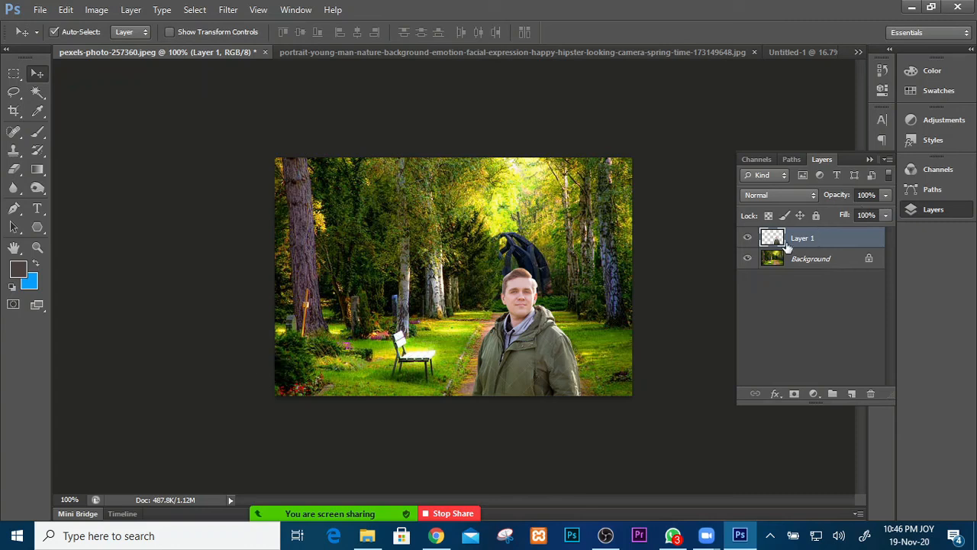
# Paste the man's cutout into the blank Untitled-1 document and move it slightly upward.
pyautogui.click(794, 52)
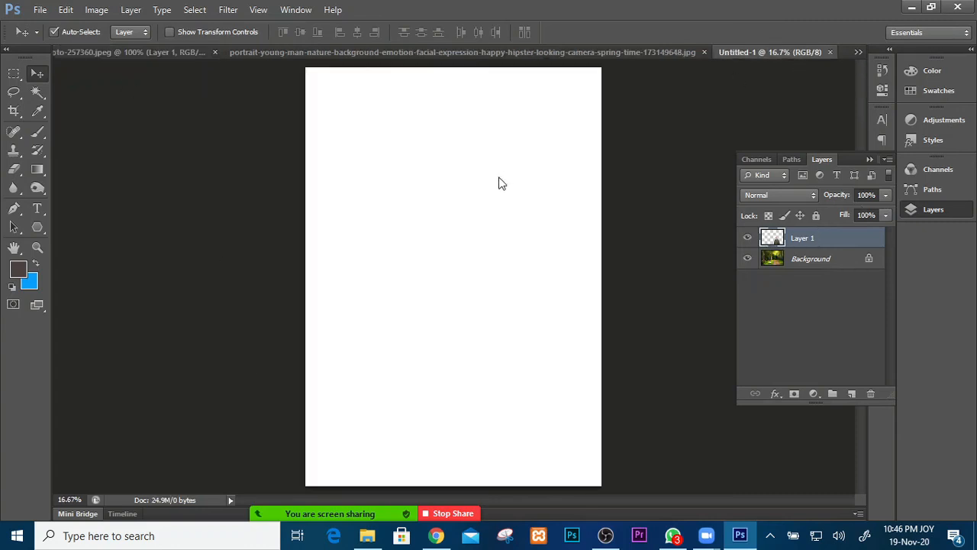
pyautogui.hotkey('ctrl', 'v')
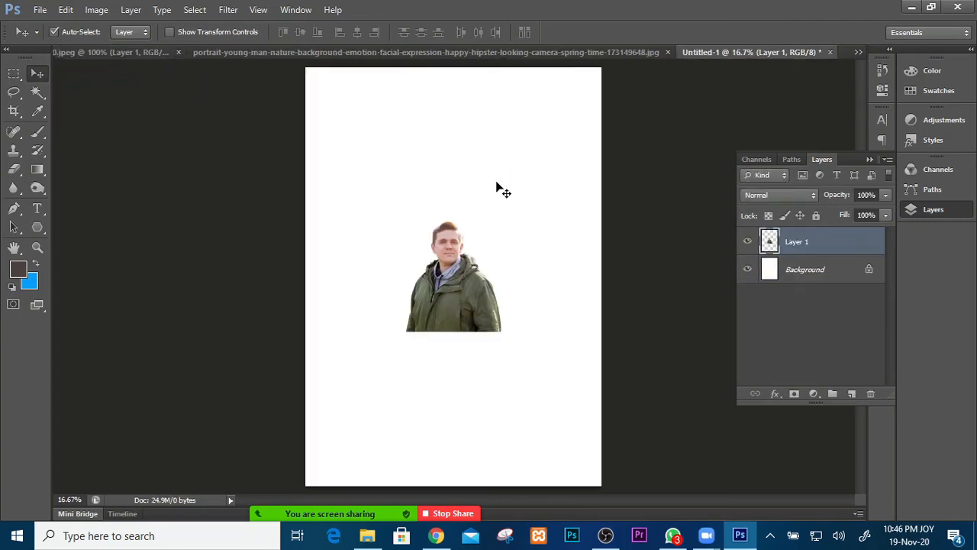
pyautogui.moveTo(462, 272); pyautogui.dragTo(453, 234)
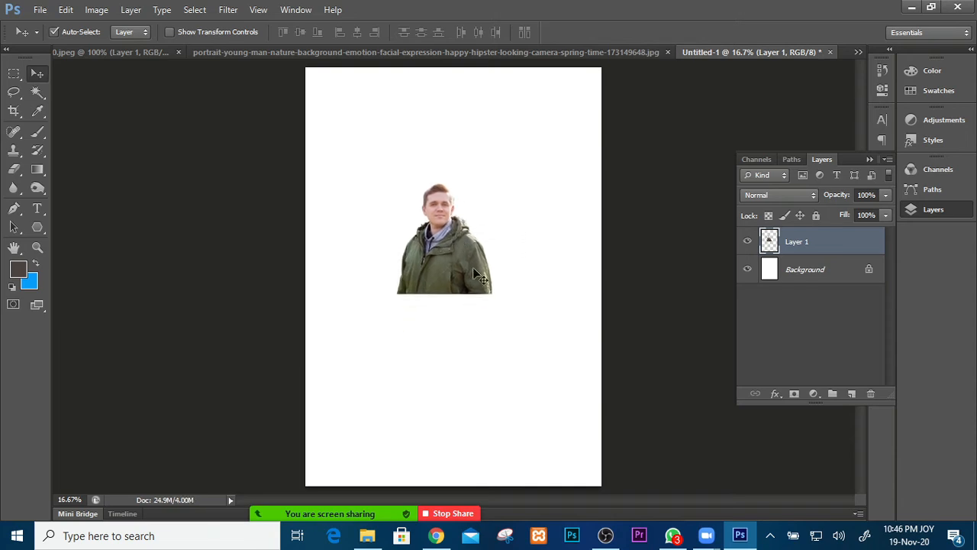
# Scale the man on Layer 1 proportionally to about 218% with Free Transform and shift him slightly downward.
pyautogui.hotkey('ctrl', 't')
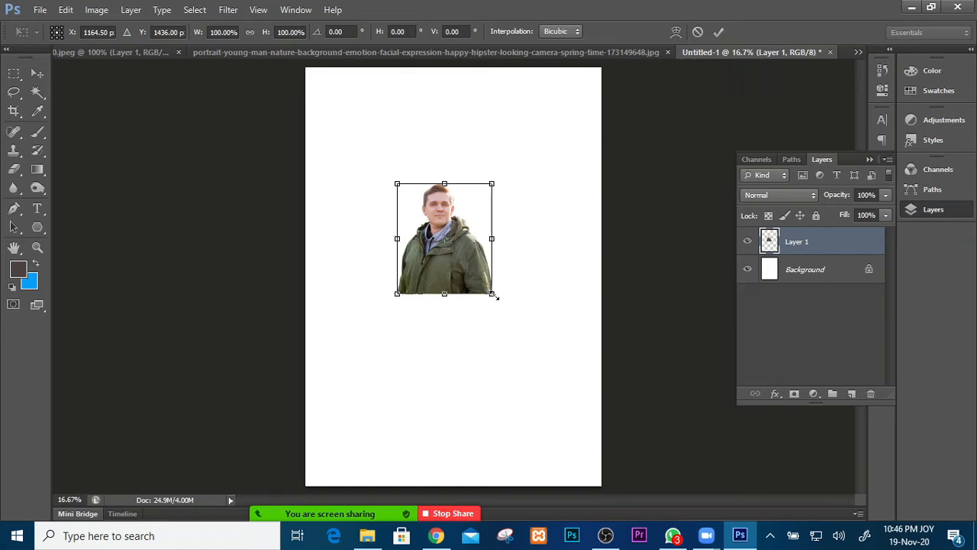
pyautogui.moveTo(495, 295); pyautogui.dragTo(546, 363)
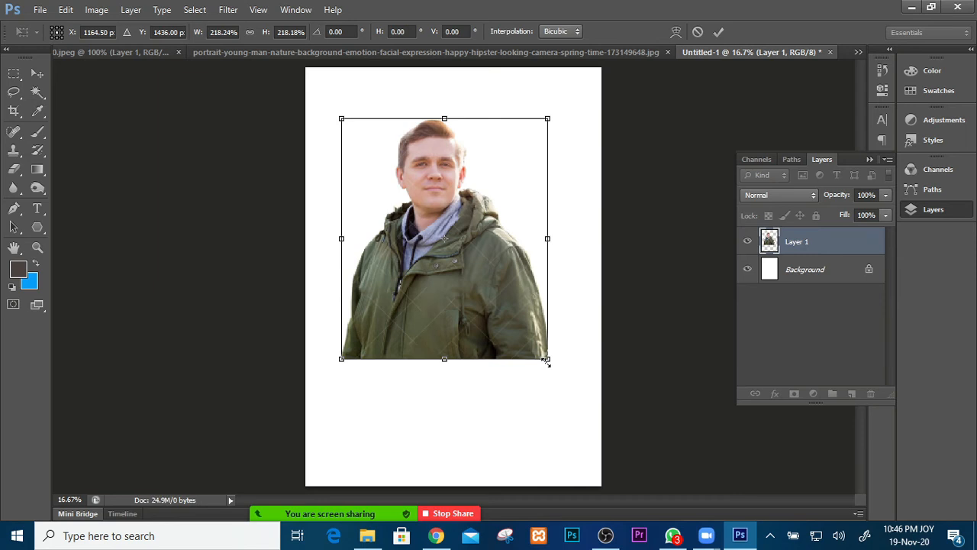
pyautogui.press('Return')
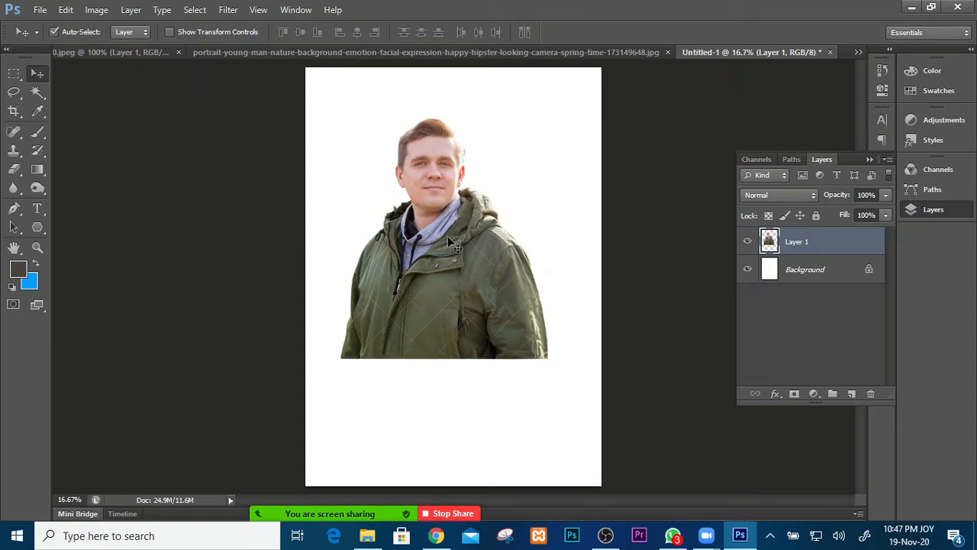
pyautogui.moveTo(456, 264); pyautogui.dragTo(458, 286)
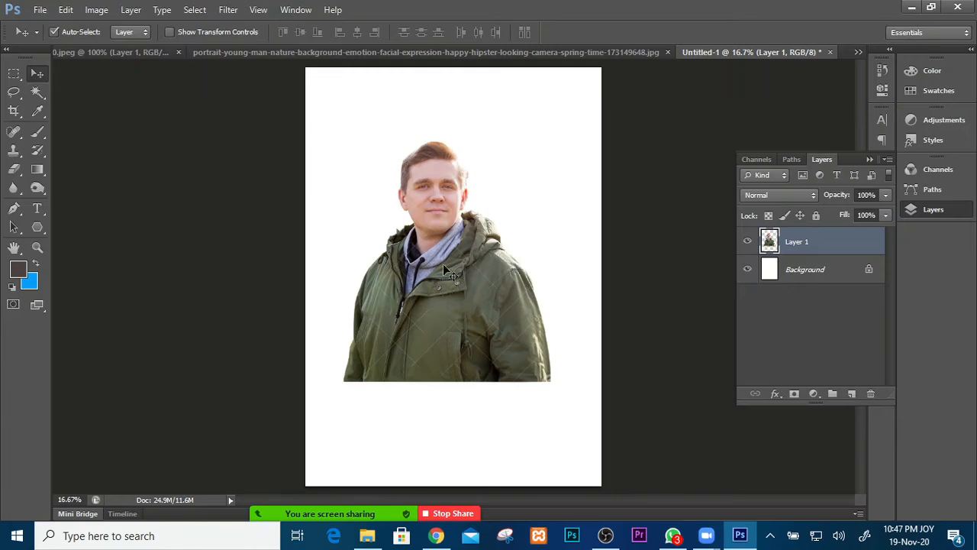
pyautogui.click(38, 91)
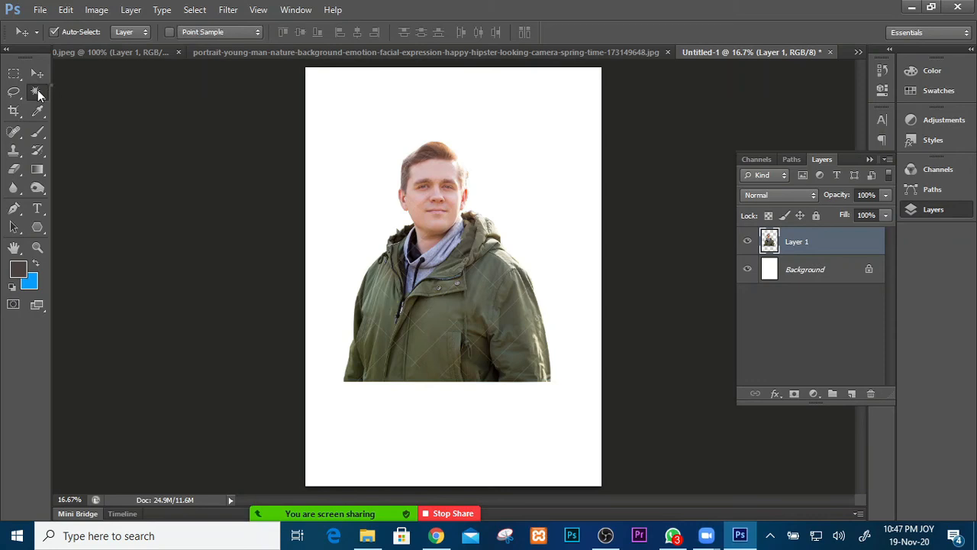
pyautogui.click(104, 104)
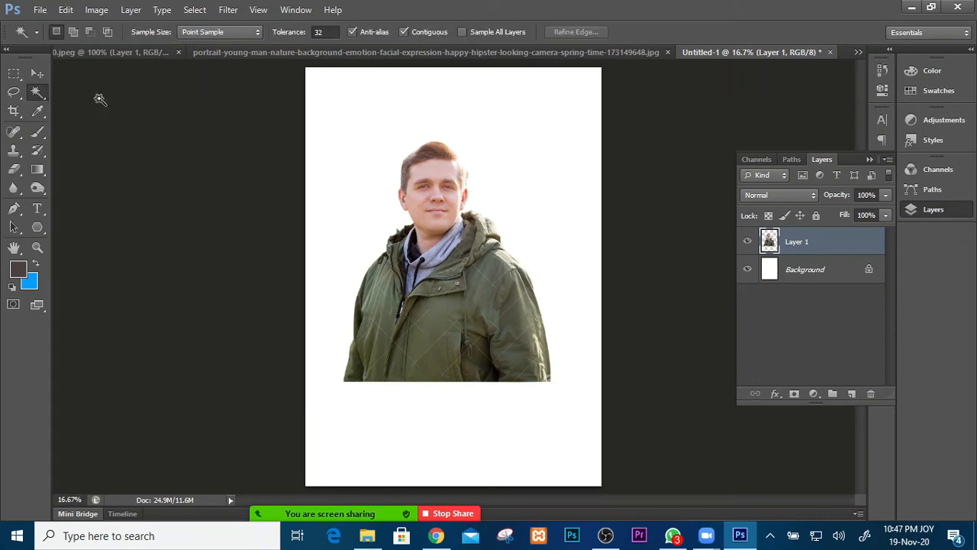
pyautogui.rightClick(44, 101)
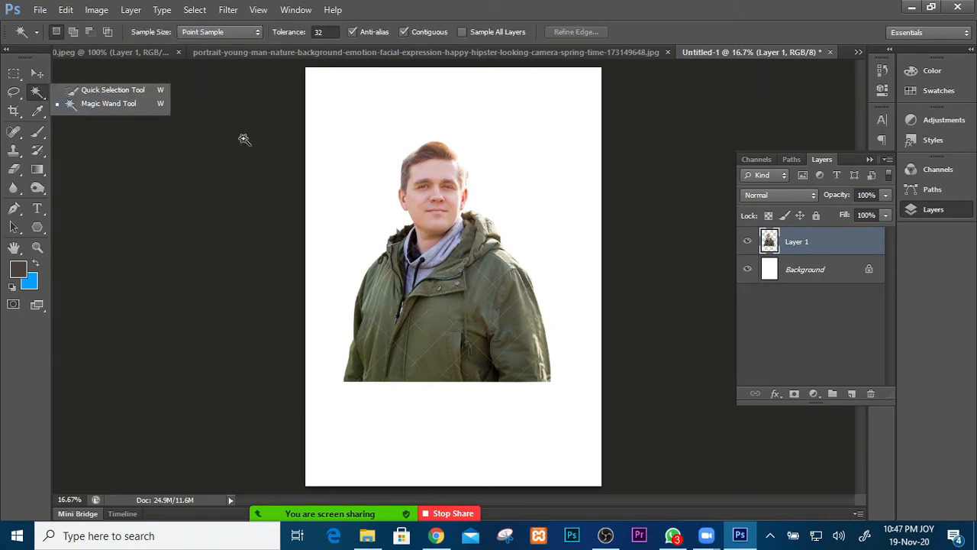
# Add a new layer filled with the blue background colour beneath the man's layer, and nudge the man slightly down and right.
pyautogui.click(849, 394)
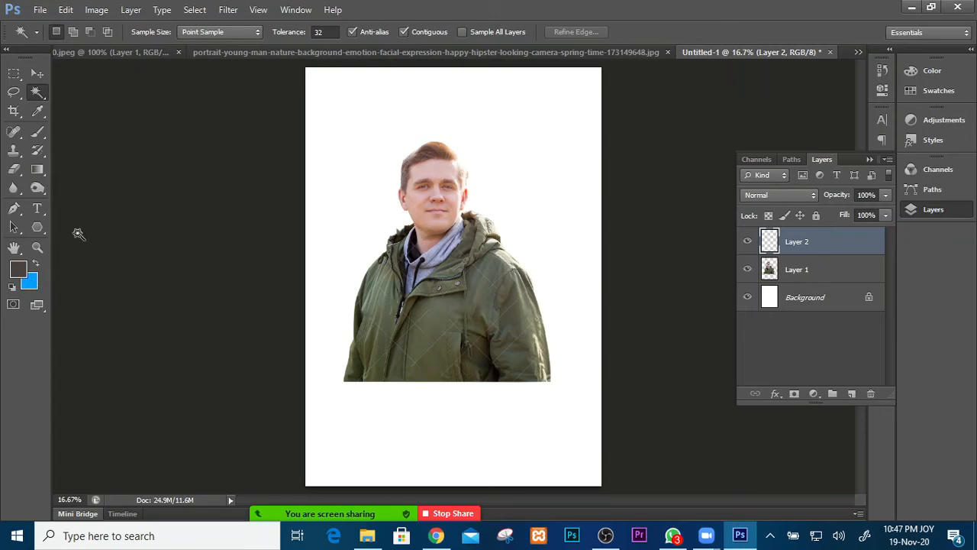
pyautogui.click(37, 74)
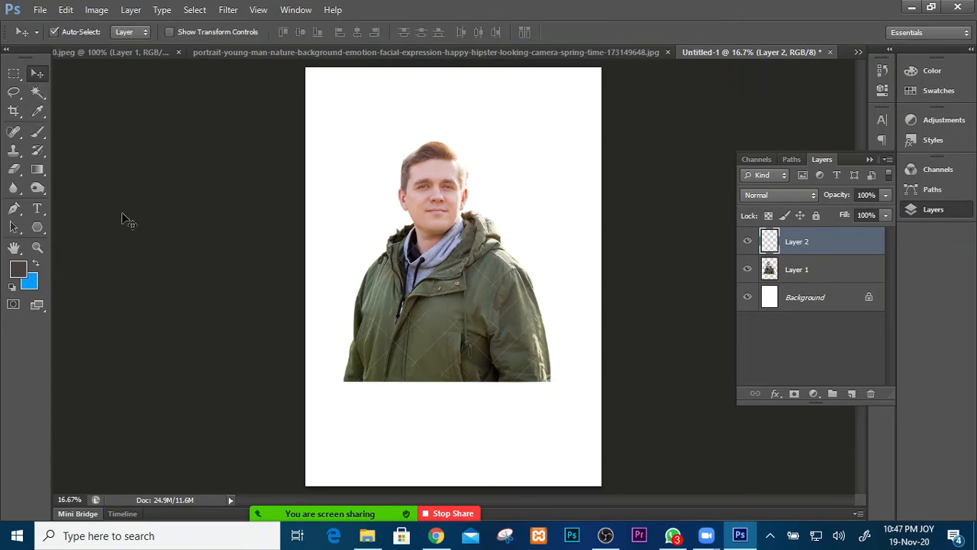
pyautogui.hotkey('ctrl', 'BackSpace')
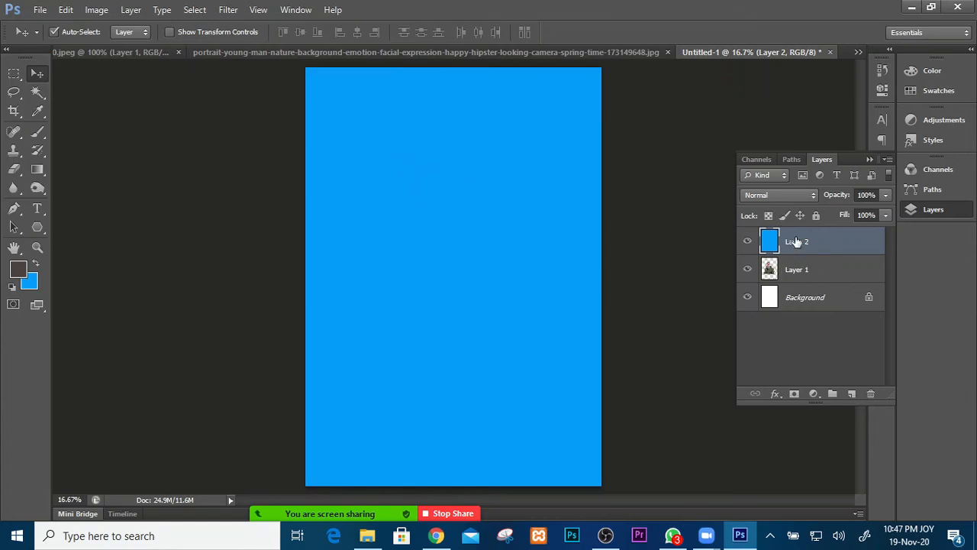
pyautogui.moveTo(796, 241); pyautogui.dragTo(798, 279)
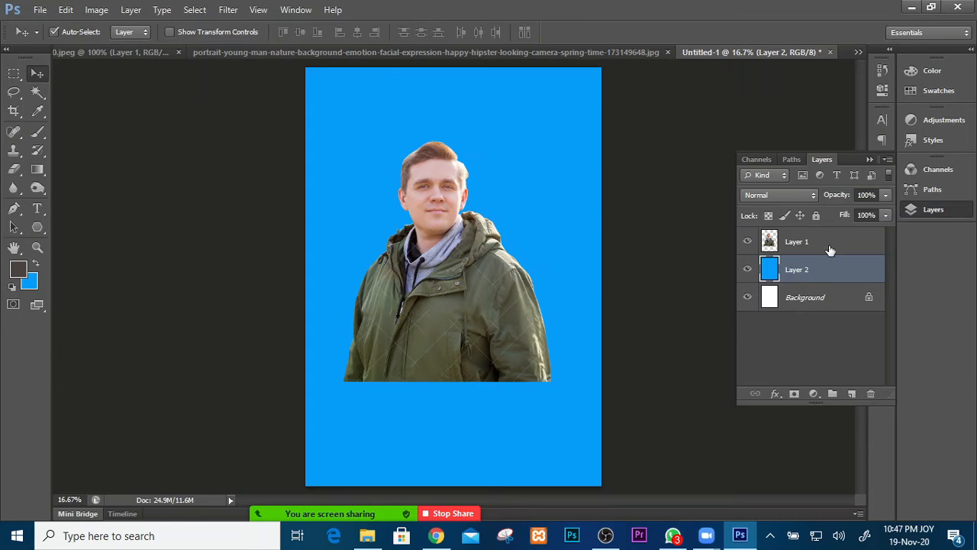
pyautogui.click(794, 242)
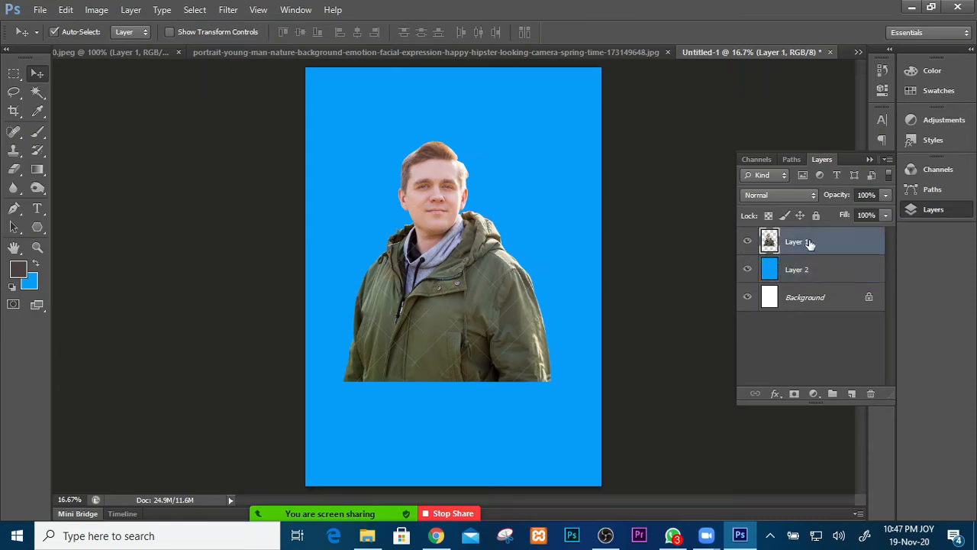
pyautogui.moveTo(435, 242)
pyautogui.mouseDown()
pyautogui.moveTo(451, 296)
pyautogui.moveTo(439, 243)
pyautogui.mouseUp()
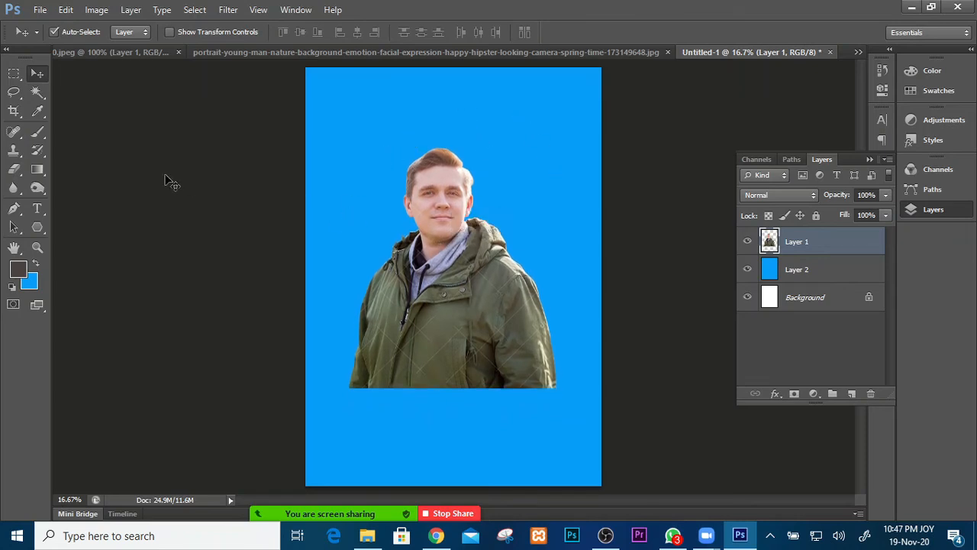
# Select the empty area around the man on Layer 1 with the Magic Wand, and make the blue Layer 2 active.
pyautogui.click(42, 99)
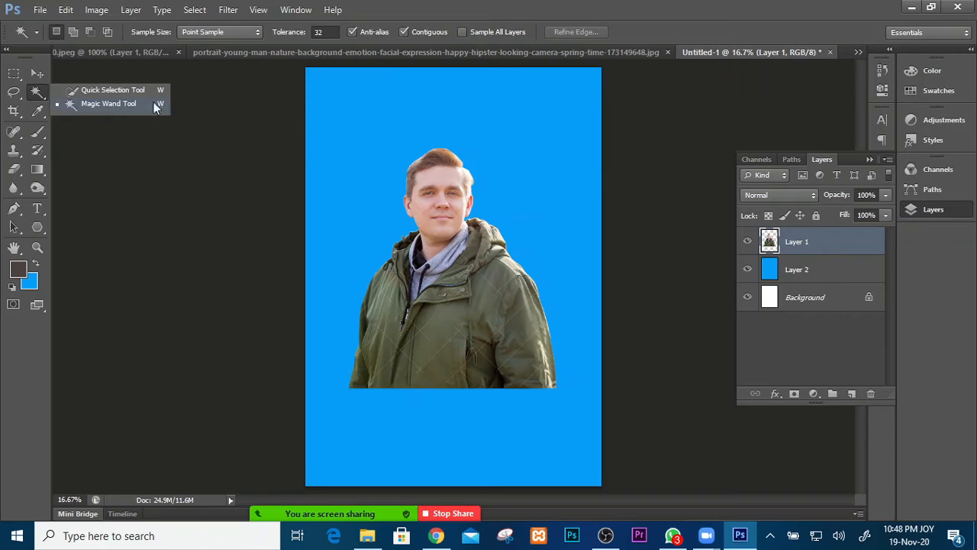
pyautogui.click(128, 104)
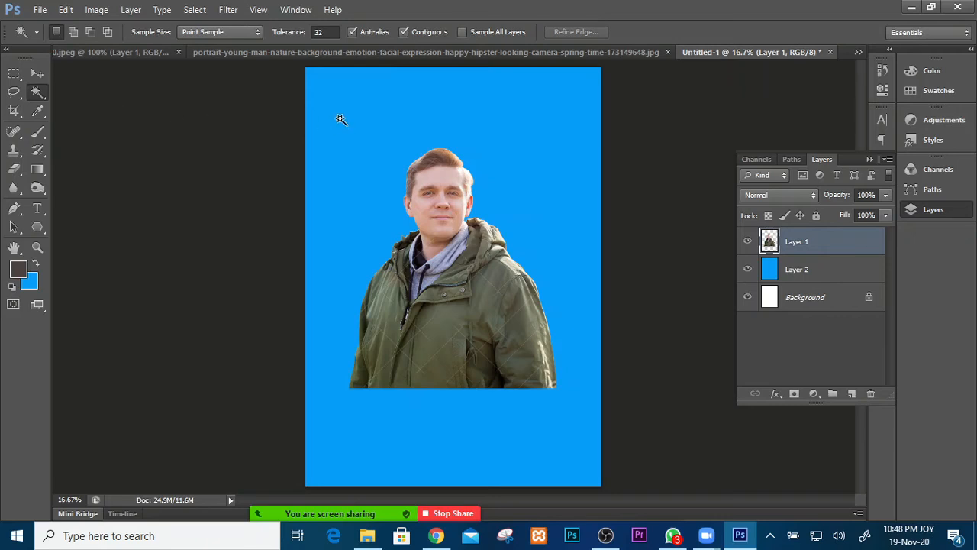
pyautogui.click(340, 119)
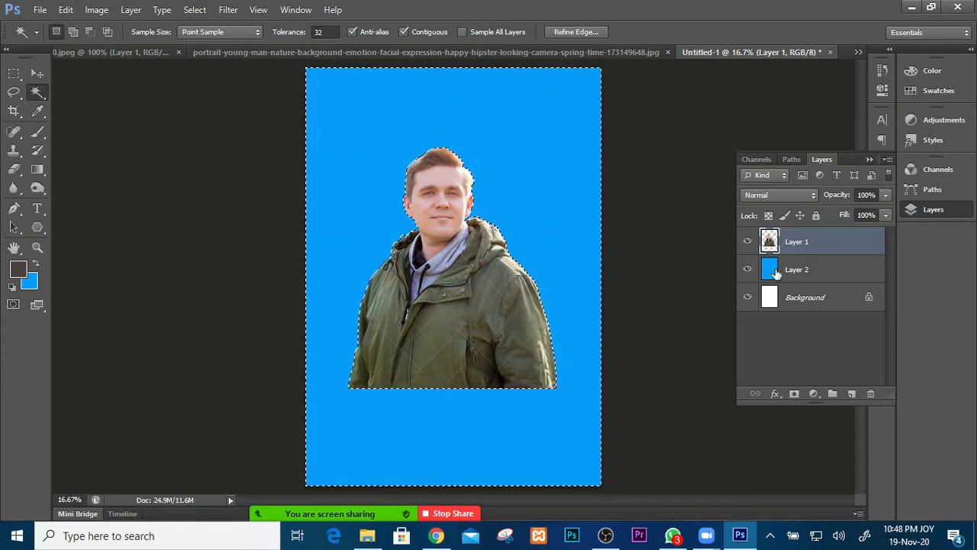
pyautogui.click(804, 268)
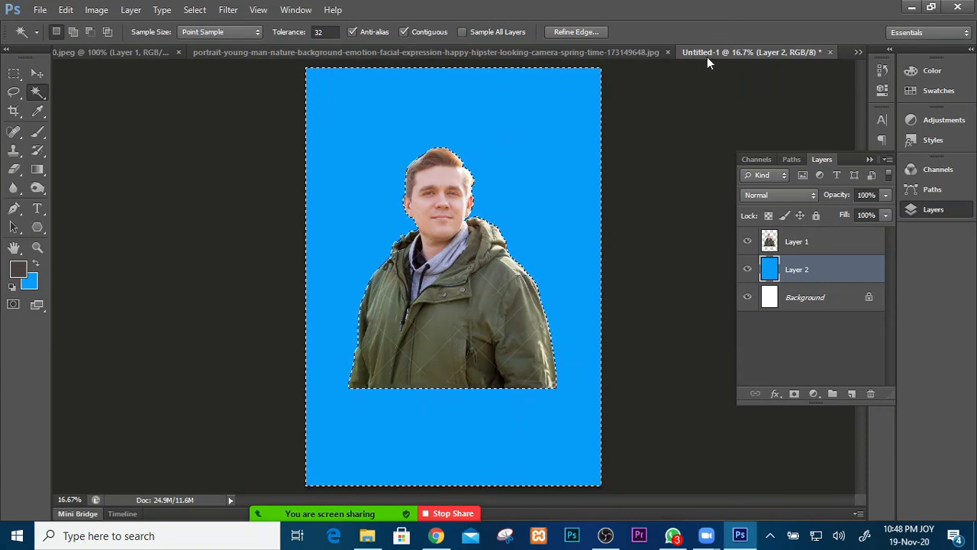
# Glance at the portrait document, switch to the forest composite and select the empty area around the man on Layer 1 with the Magic Wand.
pyautogui.click(603, 54)
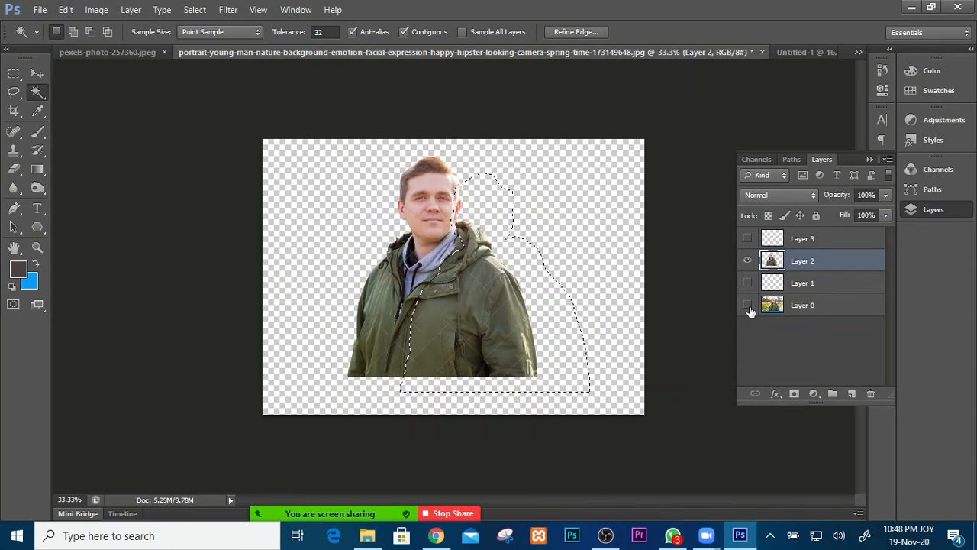
pyautogui.click(134, 52)
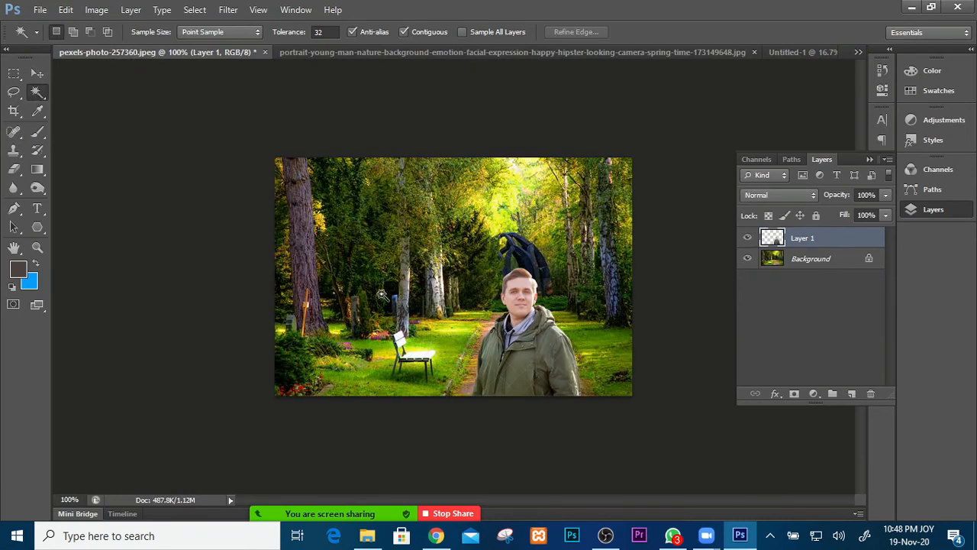
pyautogui.hotkey('ctrl', '+')
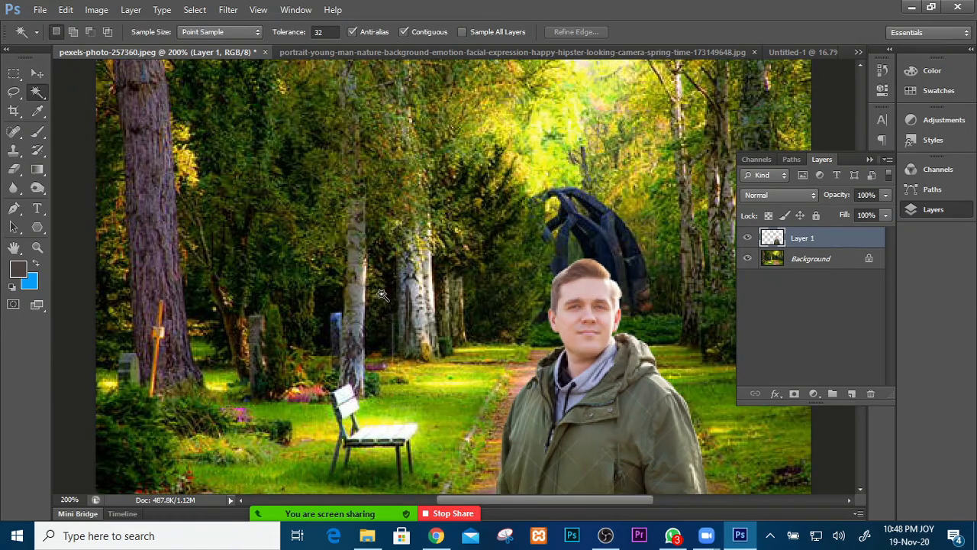
pyautogui.moveTo(141, 104); pyautogui.dragTo(174, 163)
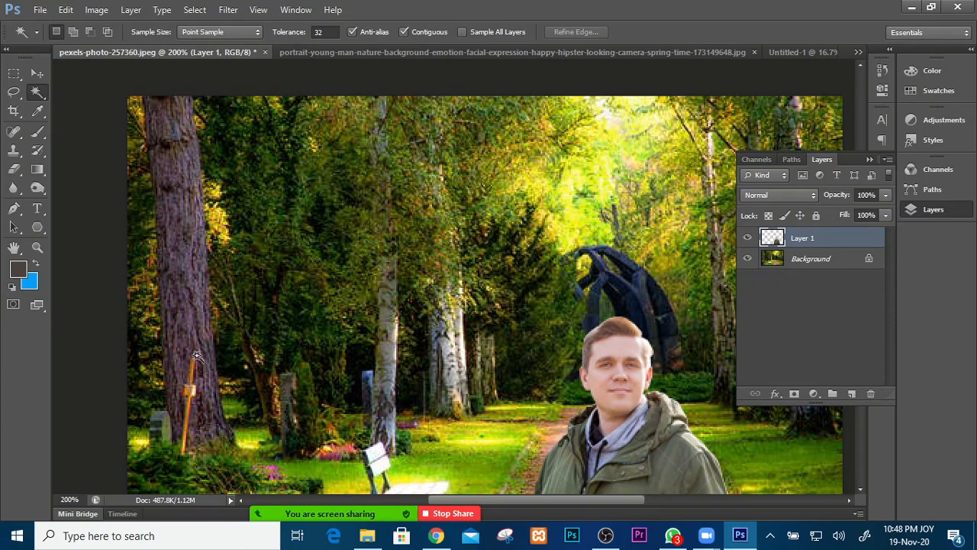
pyautogui.click(186, 273)
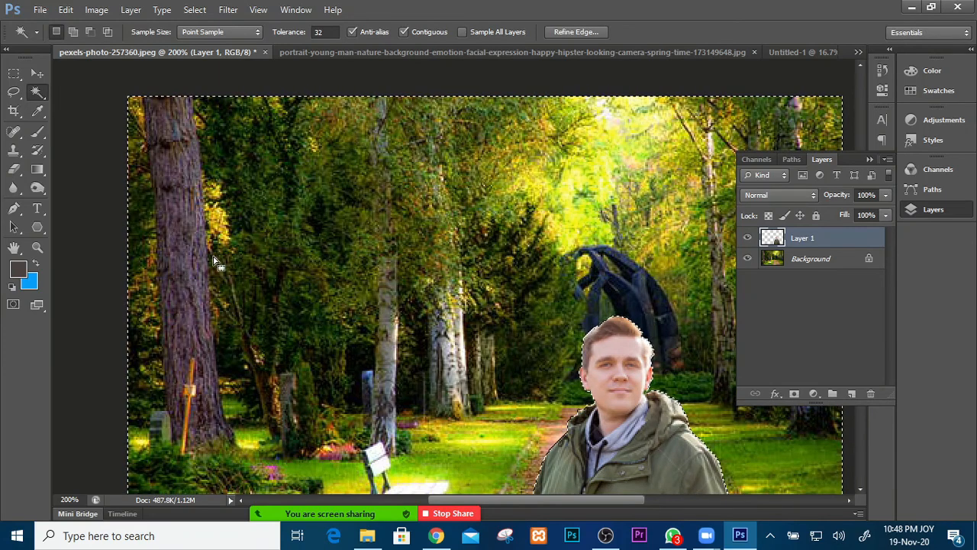
# Make the Background layer active and select the large tree trunk's bark with repeated Magic Wand samples at tolerance 32.
pyautogui.click(802, 260)
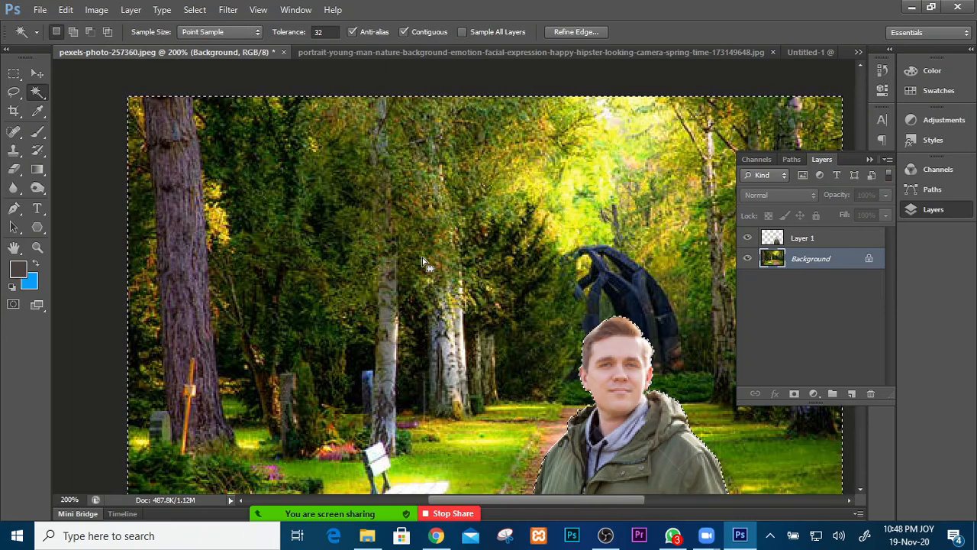
pyautogui.click(186, 216)
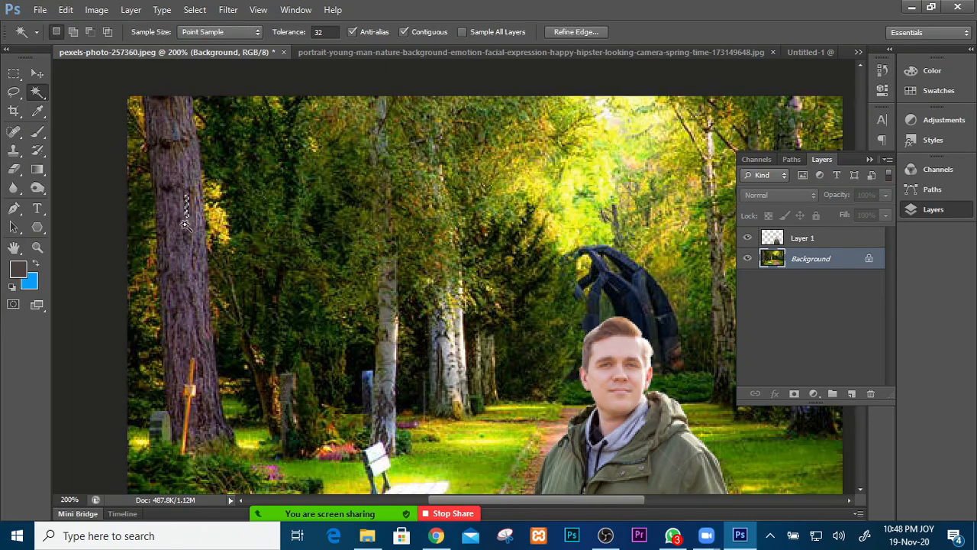
pyautogui.keyDown('shift'); pyautogui.click(175, 130); pyautogui.keyUp('shift')
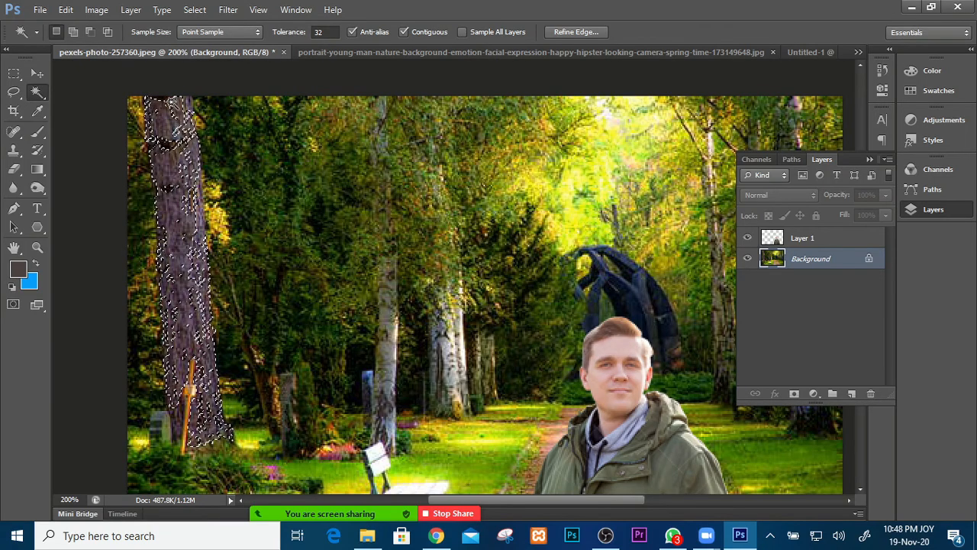
pyautogui.click(177, 183)
pyautogui.click(185, 197)
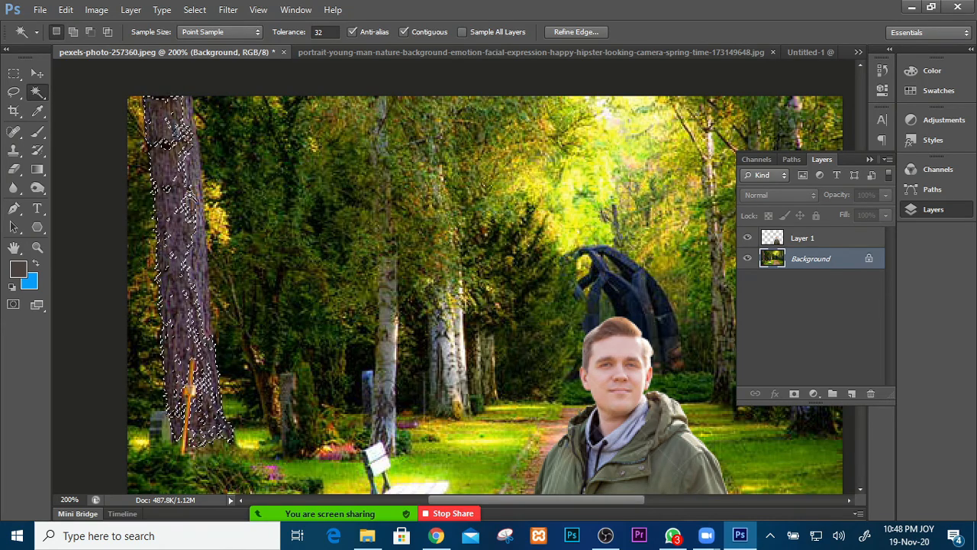
pyautogui.click(192, 202)
pyautogui.click(187, 179)
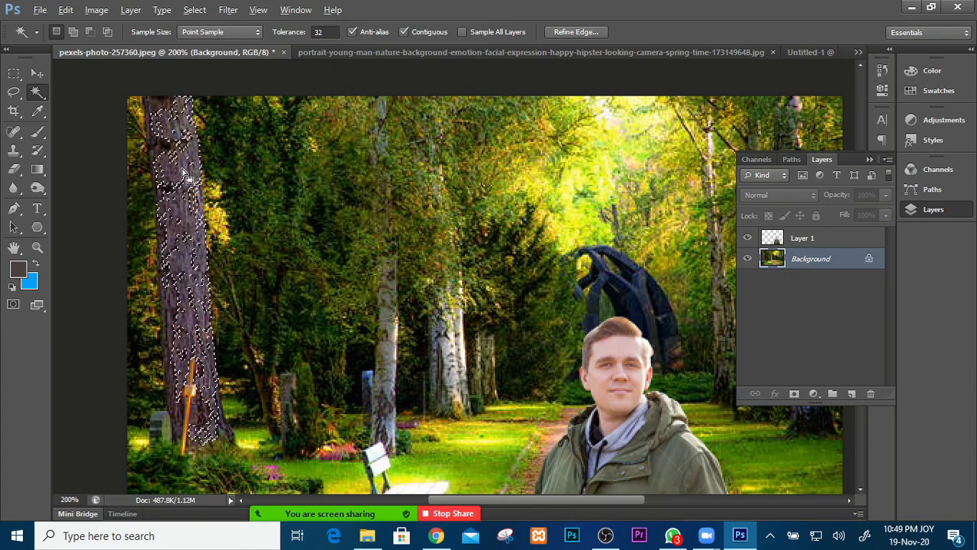
# Try to add to and subtract from the large tree trunk's selection with the Magic Wand while no layer is active.
pyautogui.press('alt')
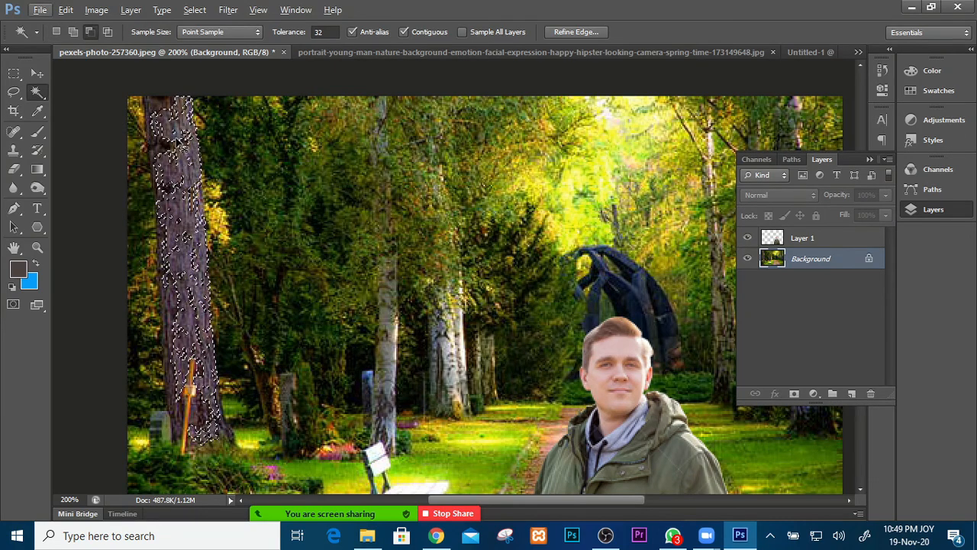
pyautogui.keyDown('ctrl'); pyautogui.click(168, 109); pyautogui.keyUp('ctrl')
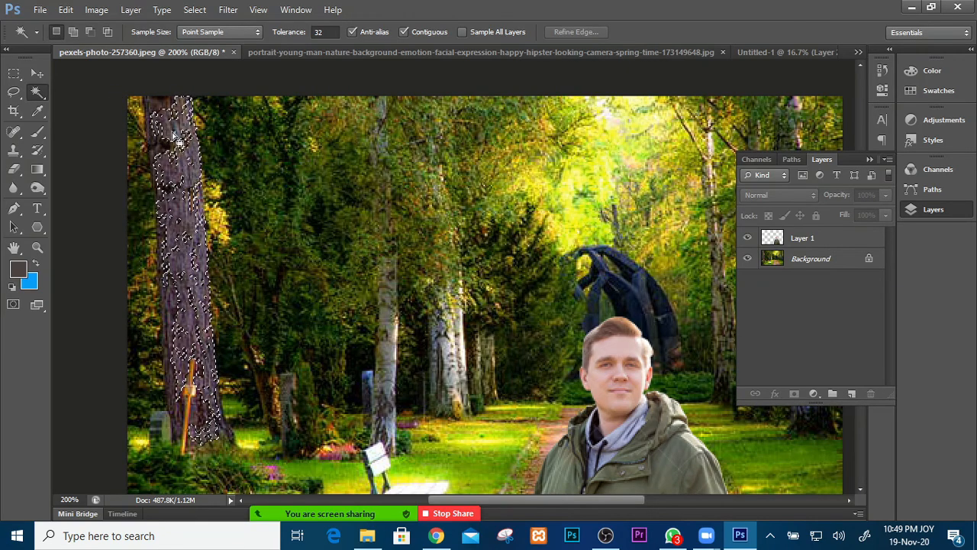
pyautogui.click(74, 31)
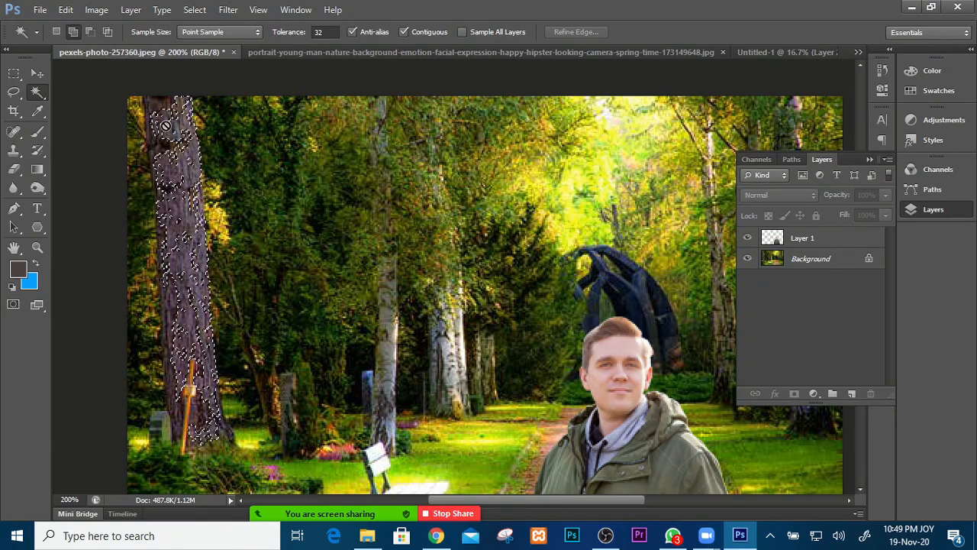
pyautogui.click(116, 103)
pyautogui.click(239, 152)
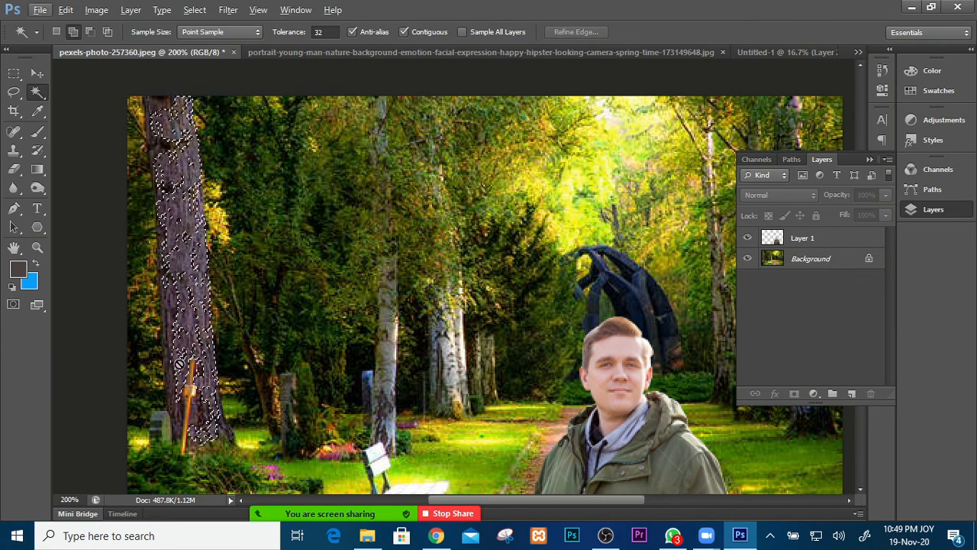
pyautogui.click(91, 32)
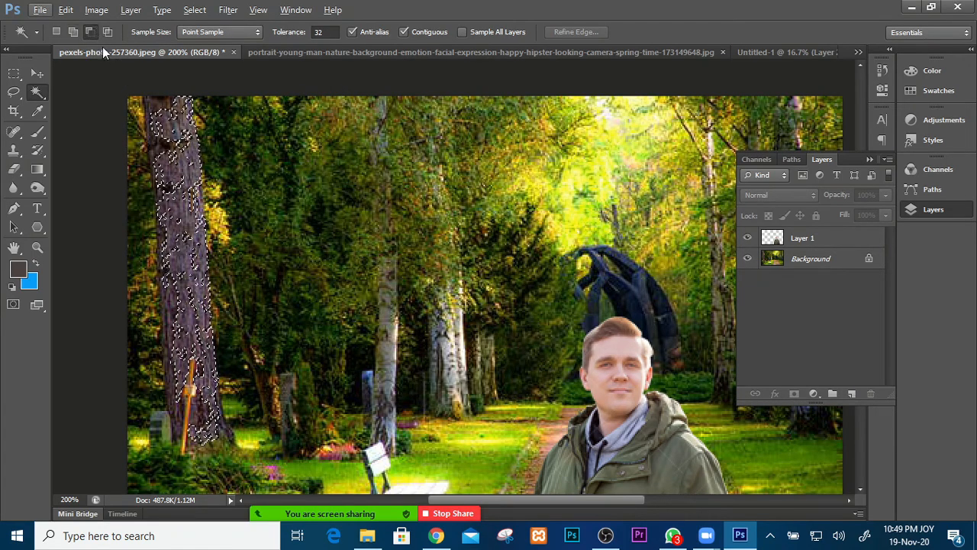
pyautogui.click(181, 214)
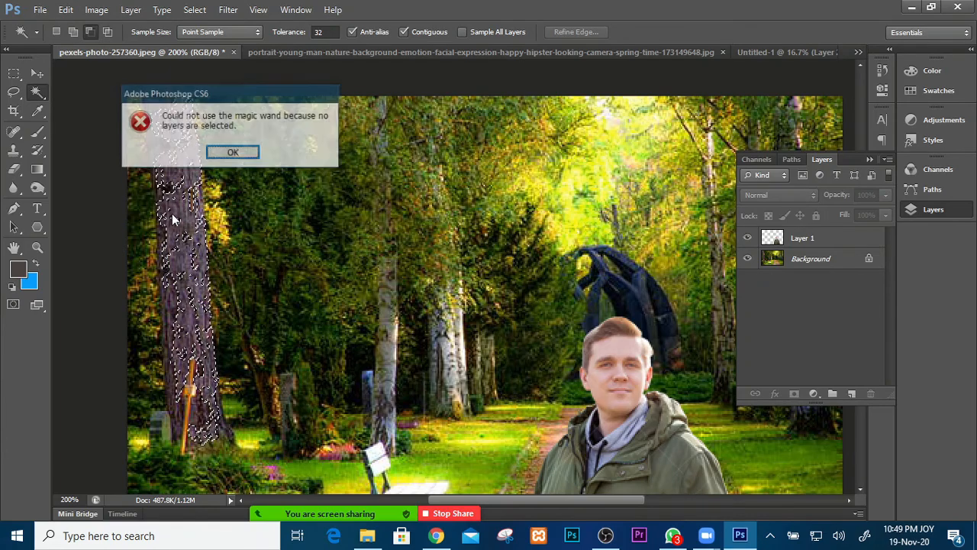
pyautogui.click(239, 151)
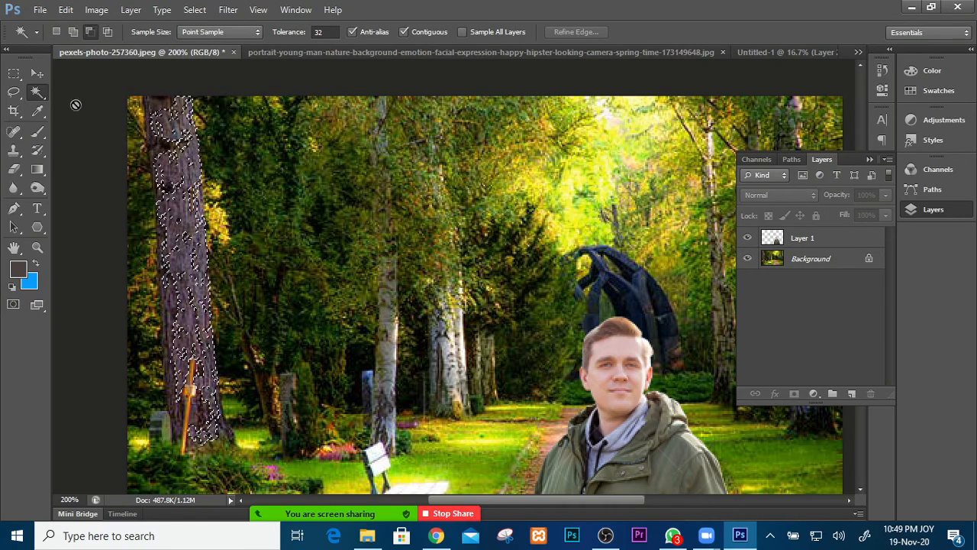
# Convert the locked Background layer into a normal layer named Layer 0, with Normal mode and 100% opacity.
pyautogui.click(37, 73)
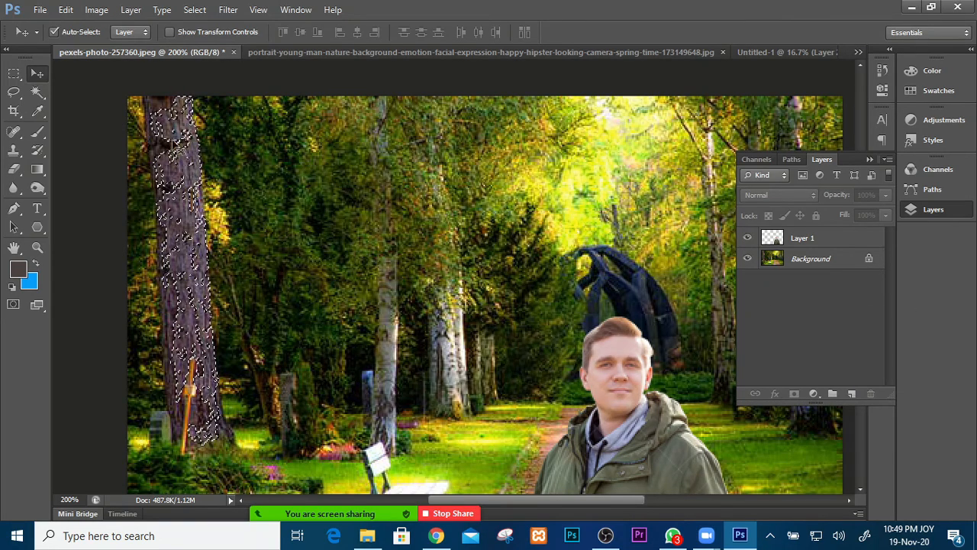
pyautogui.doubleClick(869, 261)
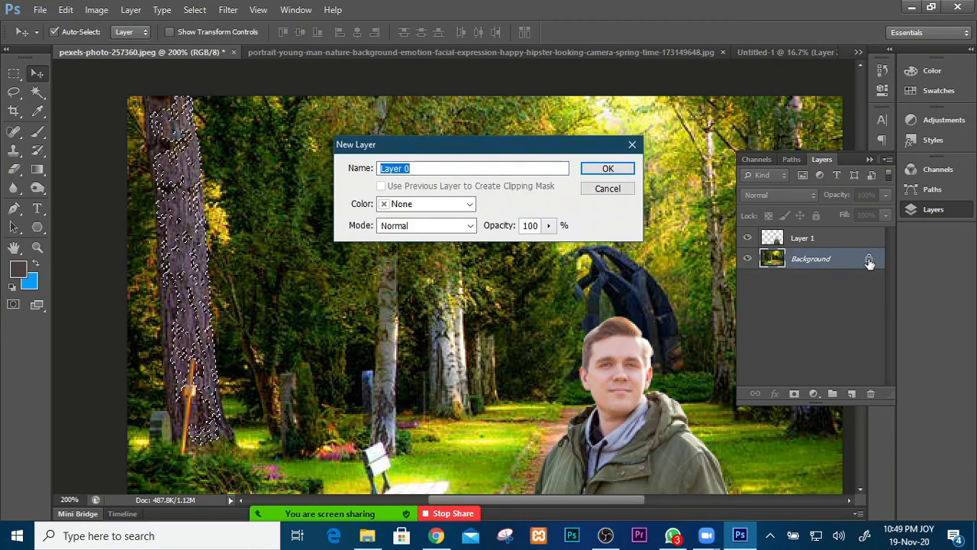
pyautogui.click(613, 168)
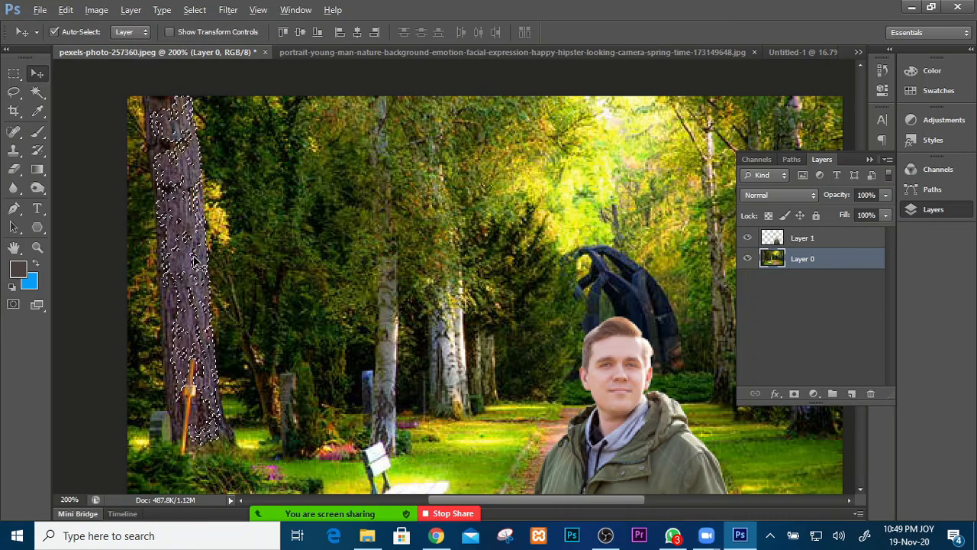
# Extend the selection over the large trunk's remaining bark with the Magic Wand in add-to-selection mode.
pyautogui.press('alt')
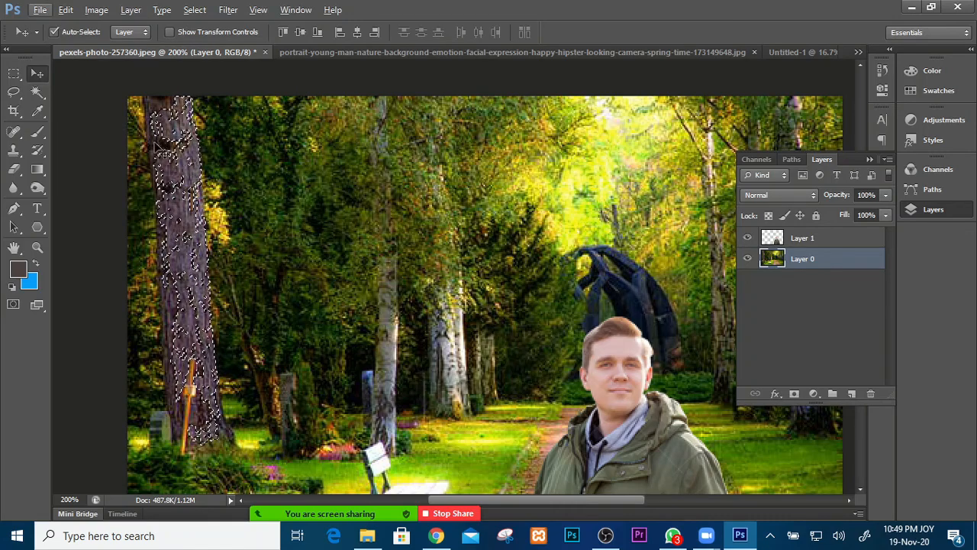
pyautogui.click(37, 92)
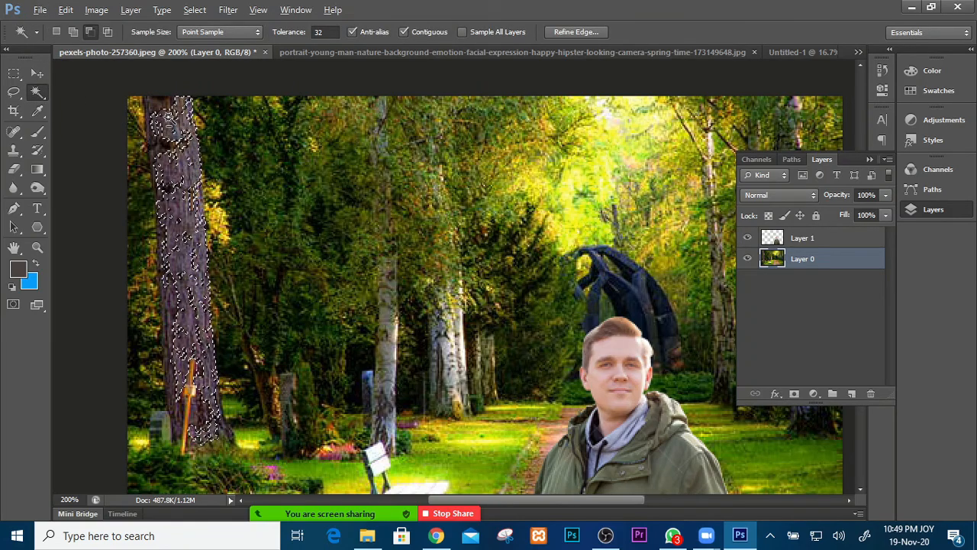
pyautogui.press('alt')
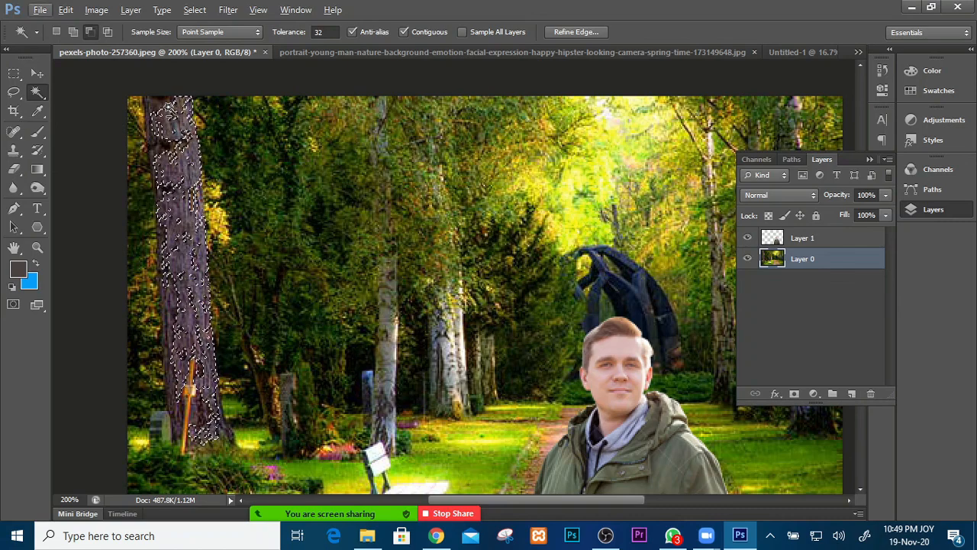
pyautogui.press('shift')
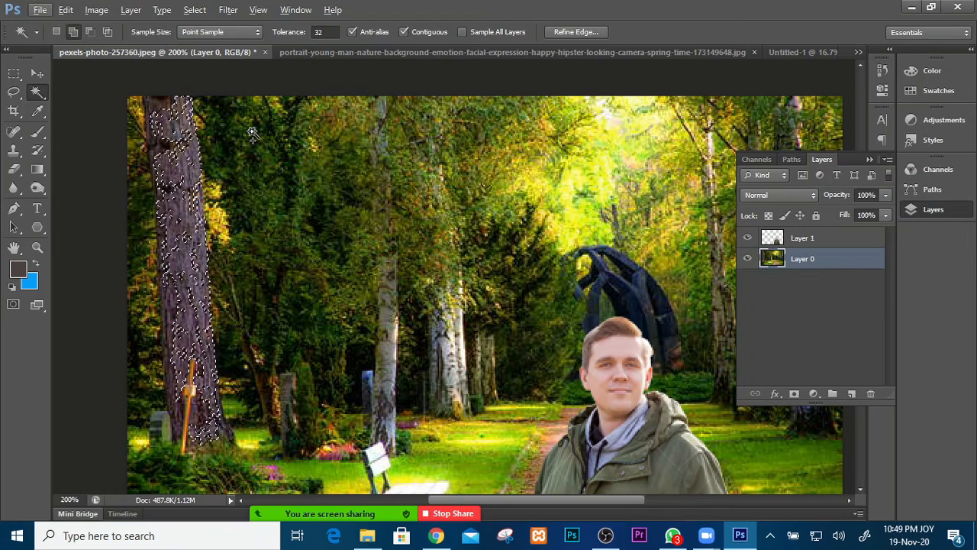
pyautogui.press('alt')
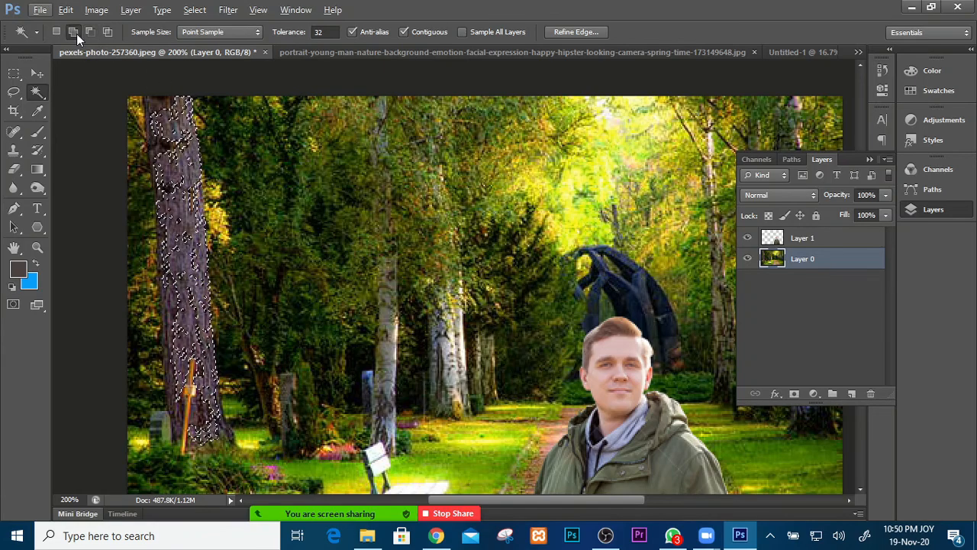
pyautogui.click(77, 34)
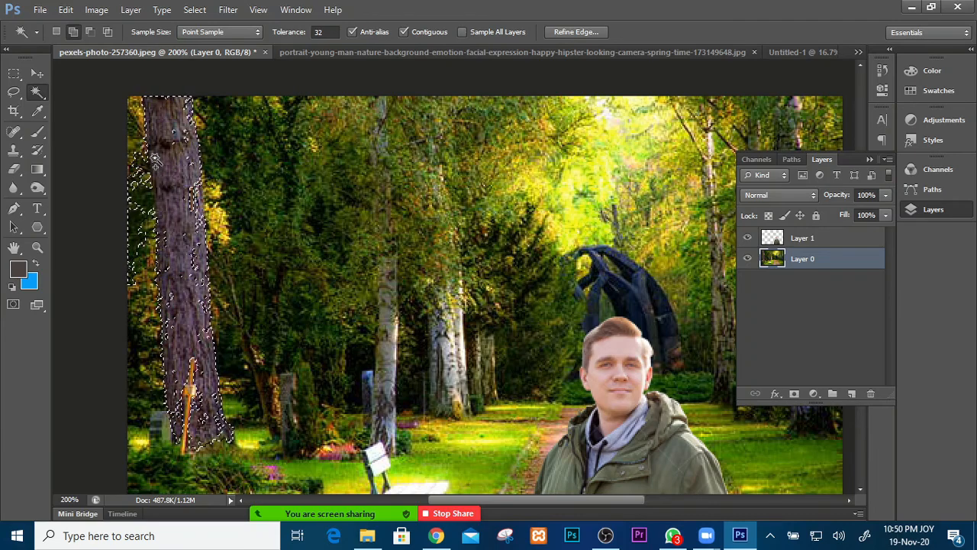
# Subtract the foliage beside the trunk and a dark bark patch from the selection, and add one bark area back.
pyautogui.press('alt')
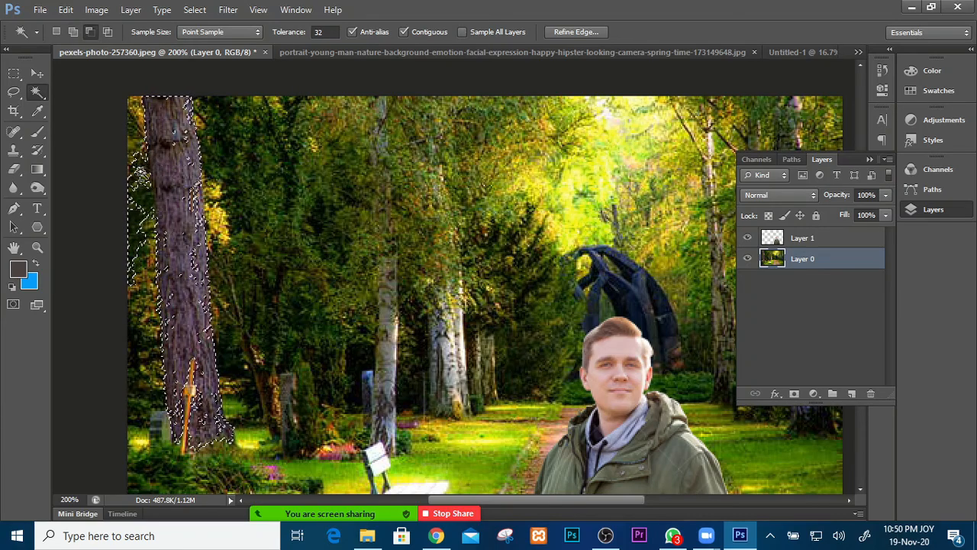
pyautogui.keyDown('alt'); pyautogui.click(139, 174); pyautogui.keyUp('alt')
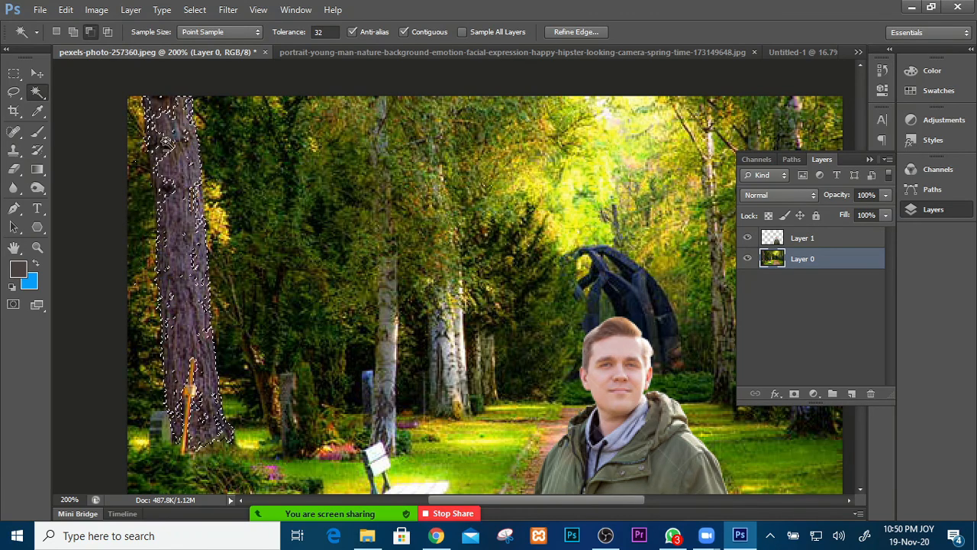
pyautogui.keyDown('alt'); pyautogui.click(173, 144); pyautogui.keyUp('alt')
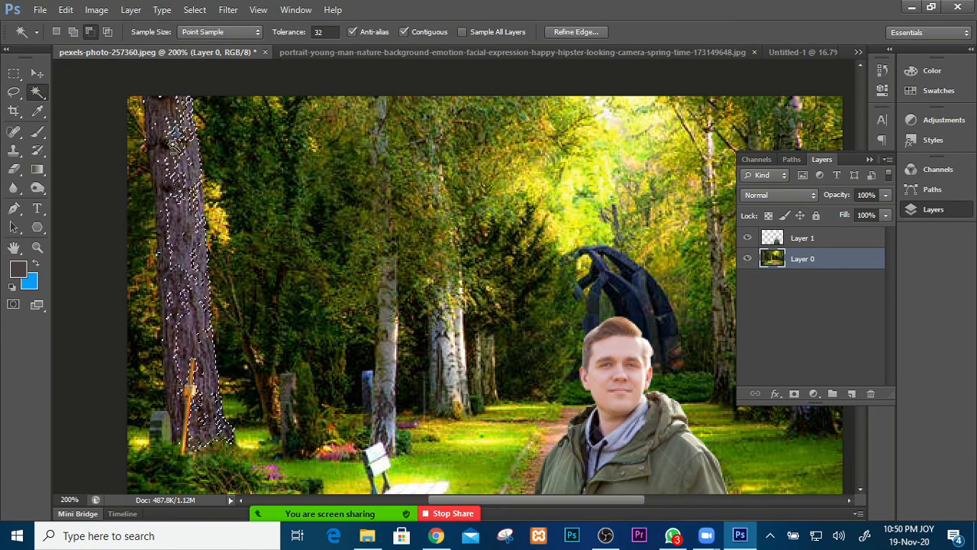
pyautogui.keyDown('shift'); pyautogui.click(192, 159); pyautogui.keyUp('shift')
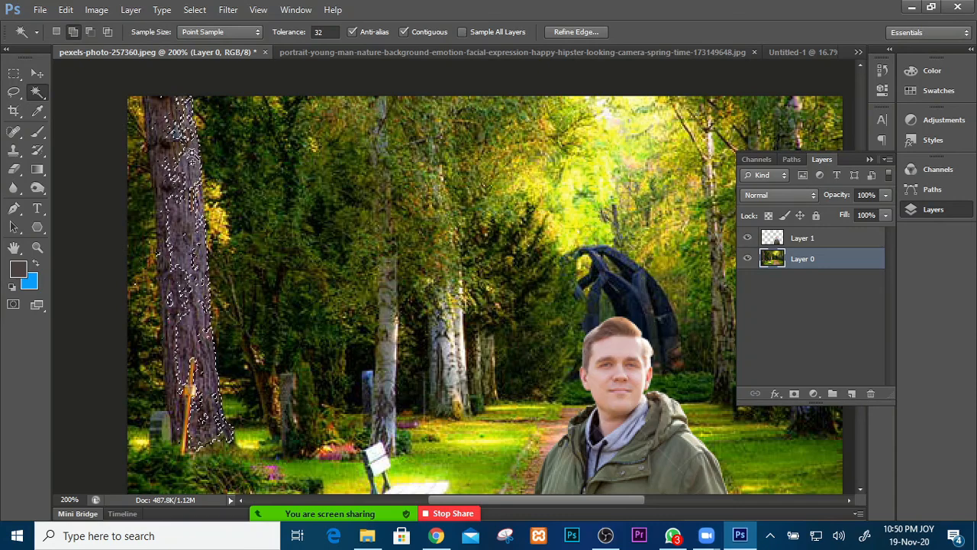
# Clear the trunk selection and switch to the Quick Selection tool.
pyautogui.hotkey('ctrl', 'd')
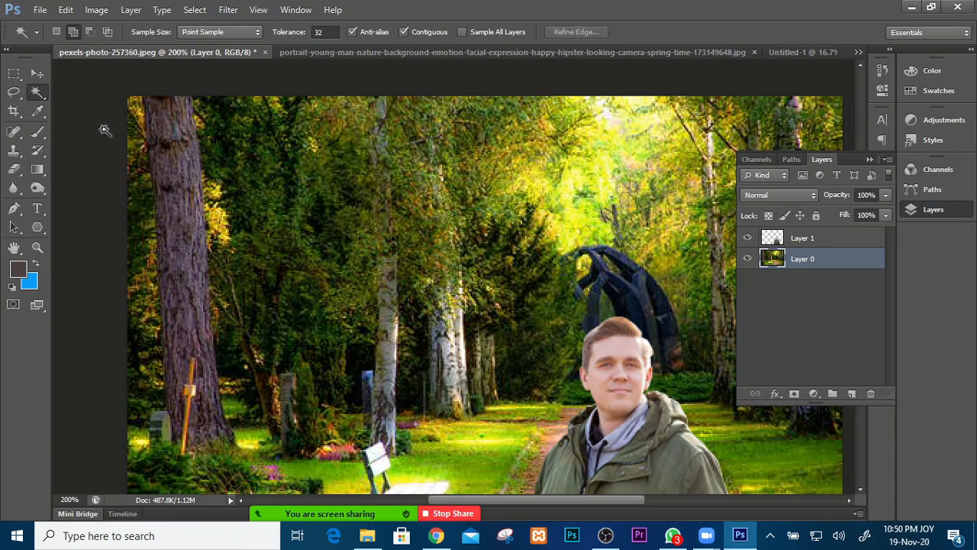
pyautogui.rightClick(38, 97)
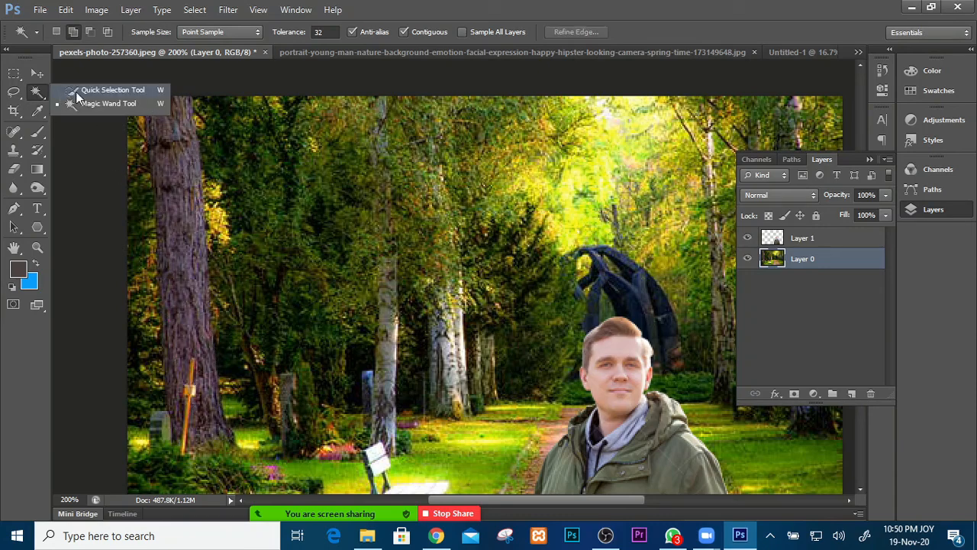
pyautogui.click(97, 91)
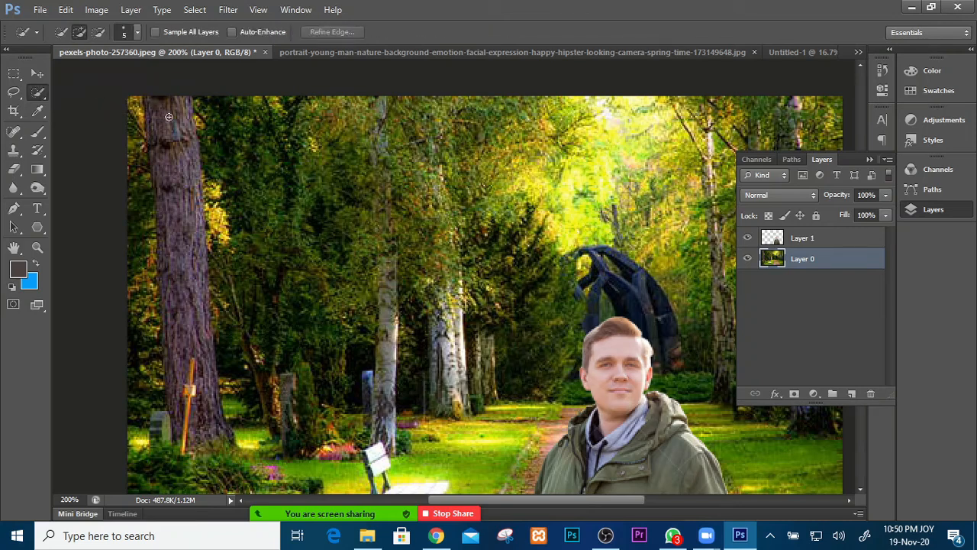
# Paint a quick selection down the large tree trunk with a 15 px brush, and deselect it.
pyautogui.press(']')
pyautogui.press(']')
pyautogui.press(']')
pyautogui.press(']')
pyautogui.press('[')
pyautogui.moveTo(162, 121)
pyautogui.mouseDown()
pyautogui.moveTo(191, 379)
pyautogui.moveTo(176, 388)
pyautogui.moveTo(199, 403)
pyautogui.moveTo(204, 432)
pyautogui.mouseUp()
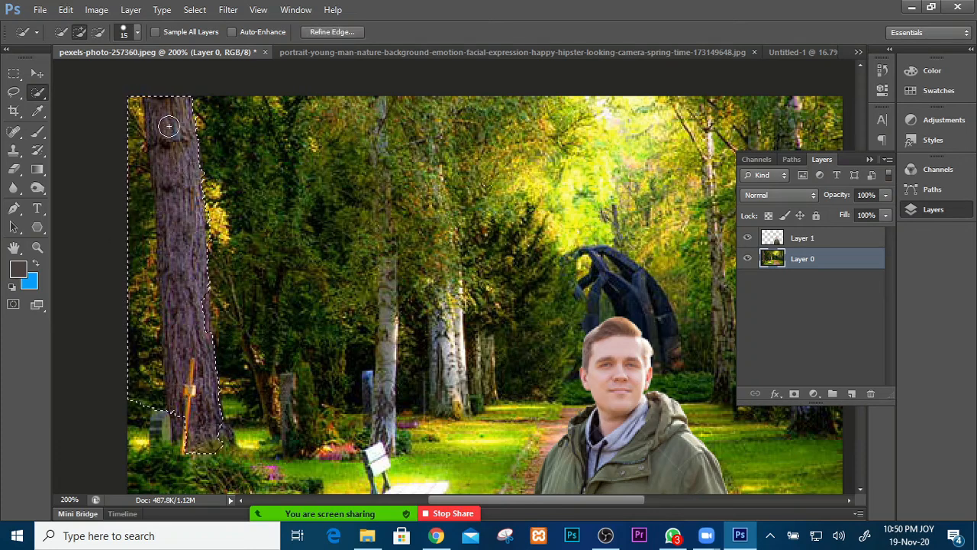
pyautogui.hotkey('ctrl', 'd')
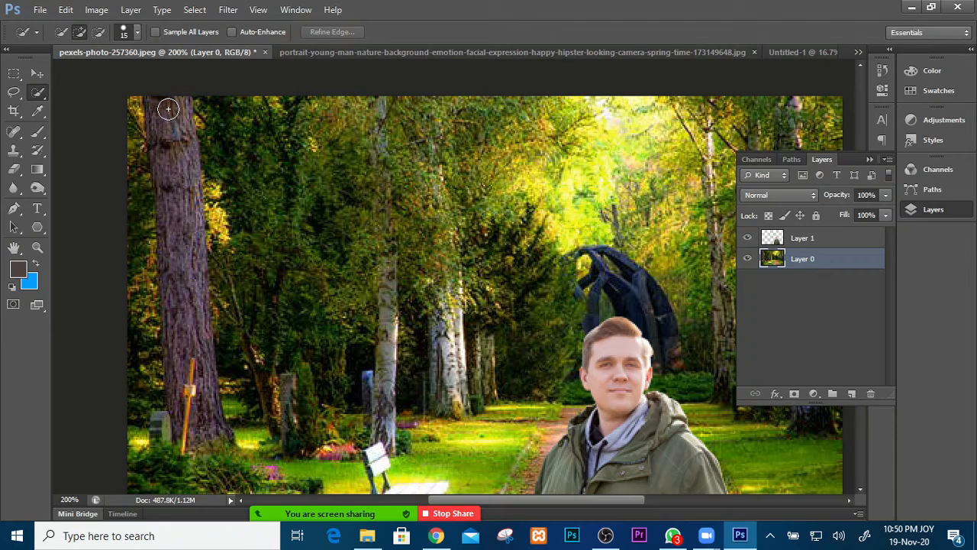
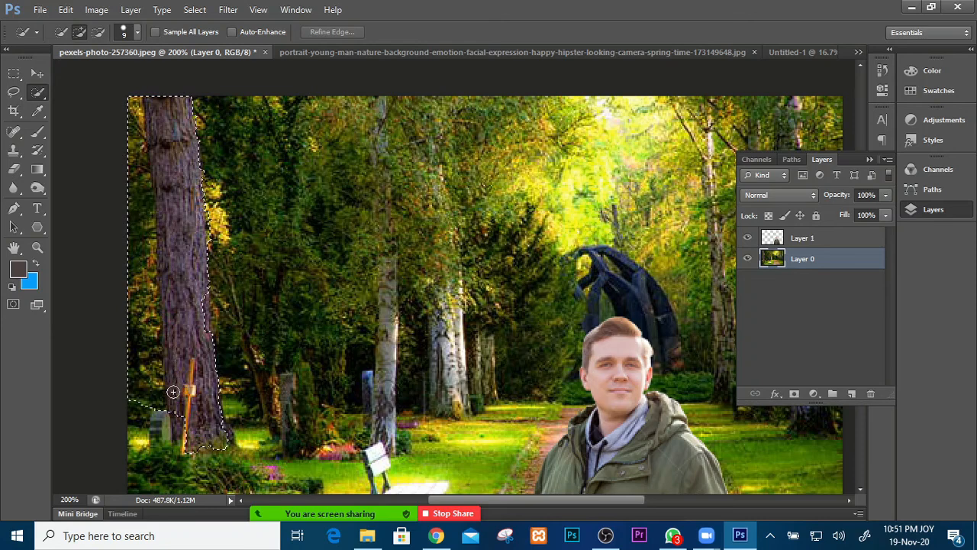
# Quick-select the large trunk down to its base, and subtract the foliage on its left with a 20 px brush.
pyautogui.moveTo(180, 425); pyautogui.dragTo(181, 427)
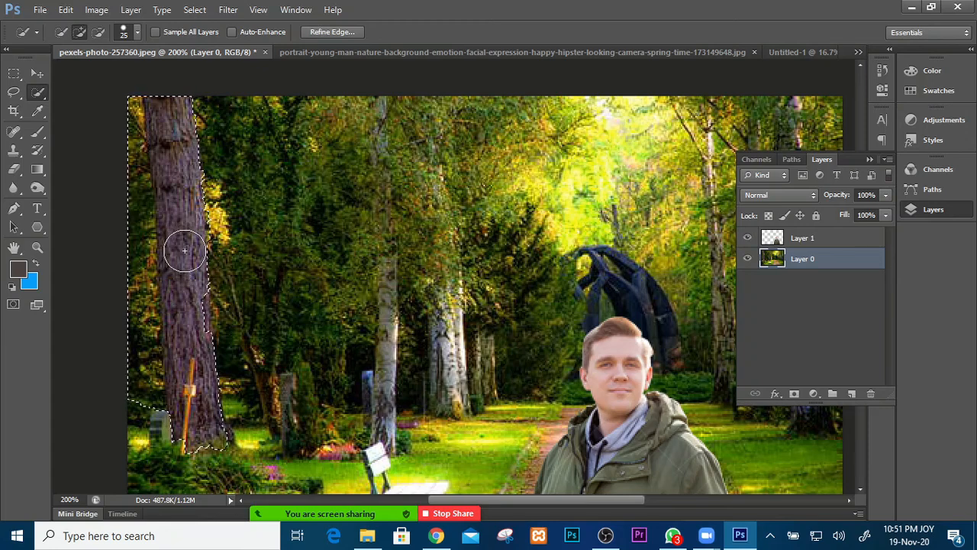
pyautogui.click(99, 32)
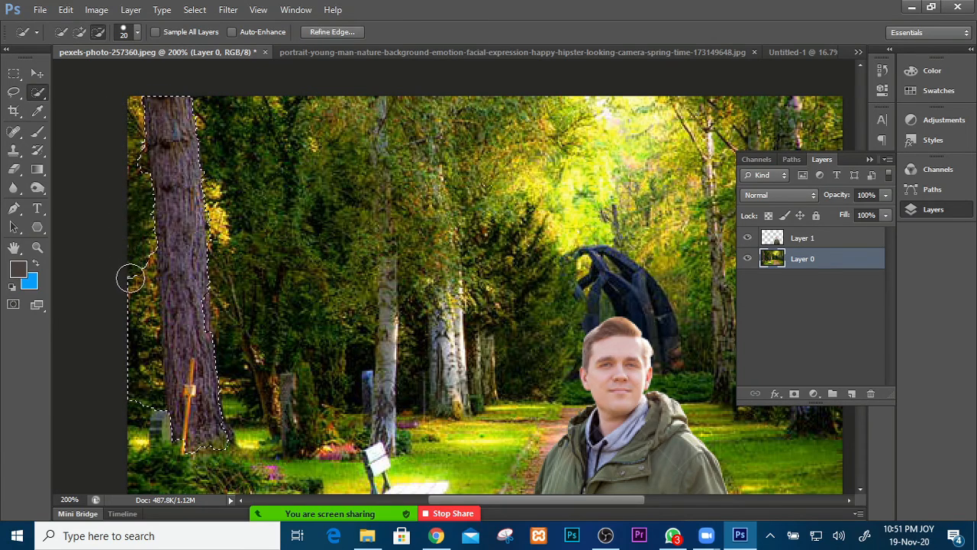
pyautogui.moveTo(131, 279); pyautogui.dragTo(140, 394)
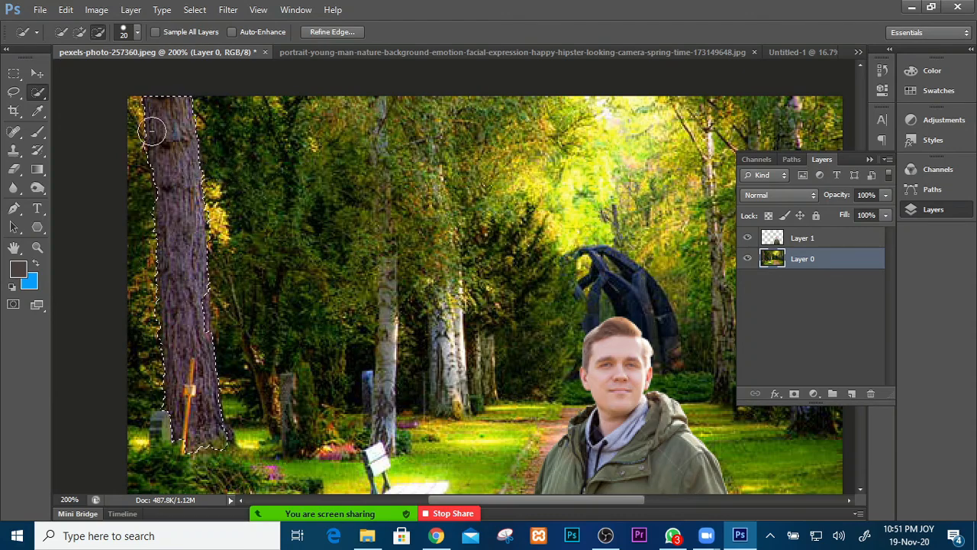
# Set the Quick Selection tool back to adding to the selection, and vary its brush size over the trunk.
pyautogui.click(80, 31)
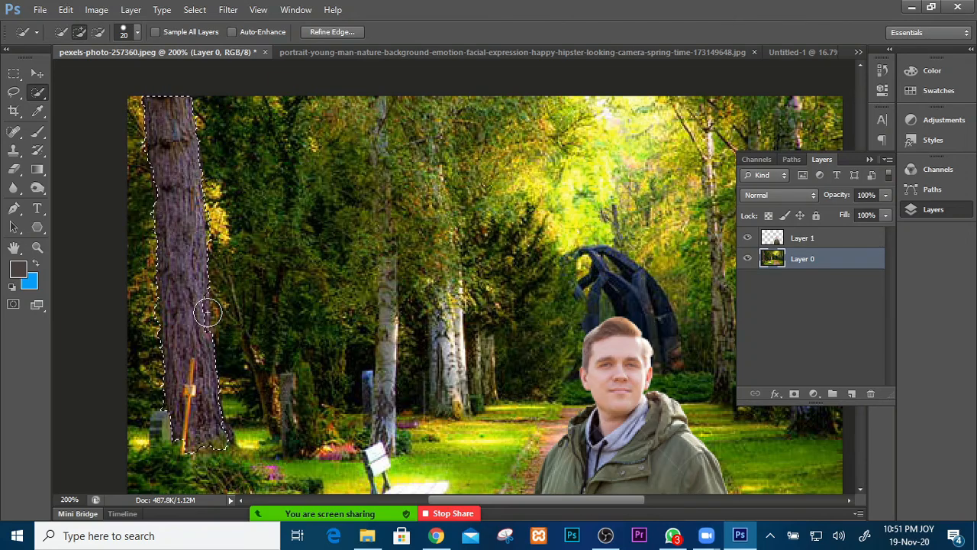
pyautogui.press('[')
pyautogui.press(']')
pyautogui.press(']')
pyautogui.press(']')
pyautogui.press(']')
pyautogui.press(']')
pyautogui.press(']')
pyautogui.press(']')
pyautogui.press(']')
pyautogui.press(']')
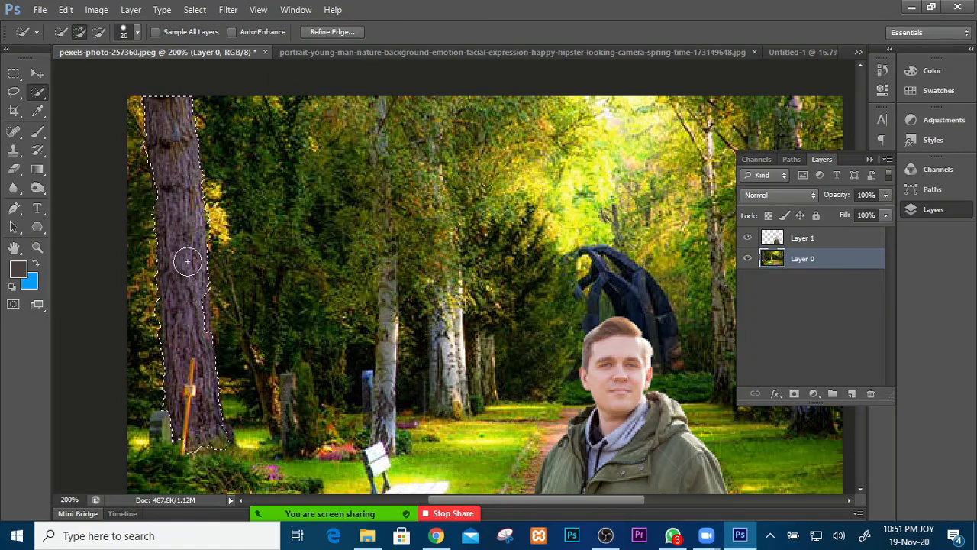
# Try a 90 px Quick Selection brush, and set the brush size to 44 px.
pyautogui.click(136, 31)
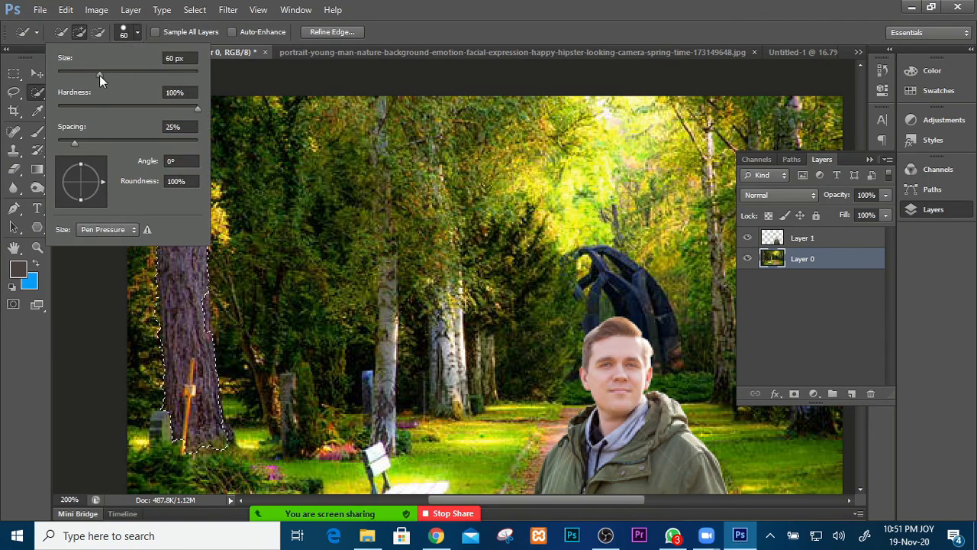
pyautogui.moveTo(99, 75)
pyautogui.mouseDown()
pyautogui.moveTo(73, 75)
pyautogui.moveTo(120, 75)
pyautogui.mouseUp()
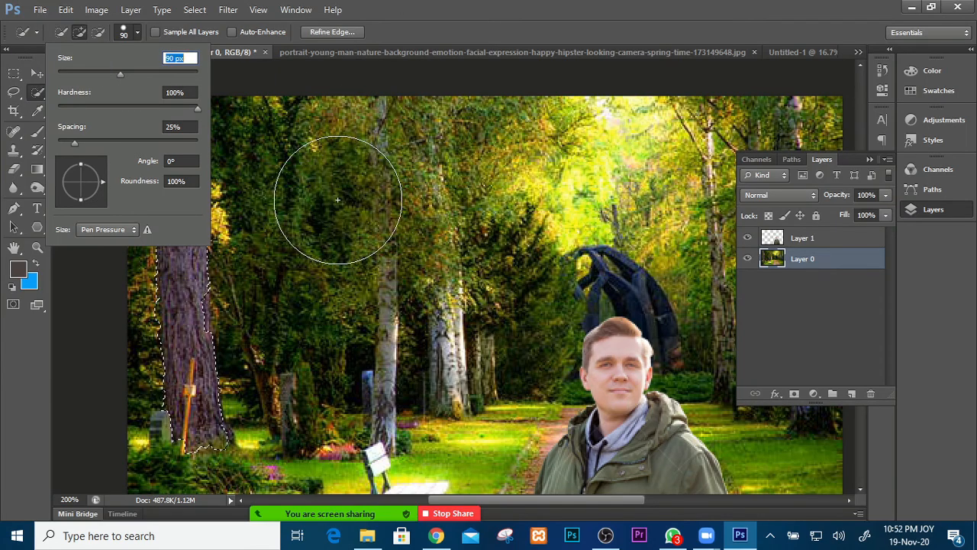
pyautogui.moveTo(119, 75)
pyautogui.mouseDown()
pyautogui.moveTo(142, 78)
pyautogui.moveTo(88, 74)
pyautogui.mouseUp()
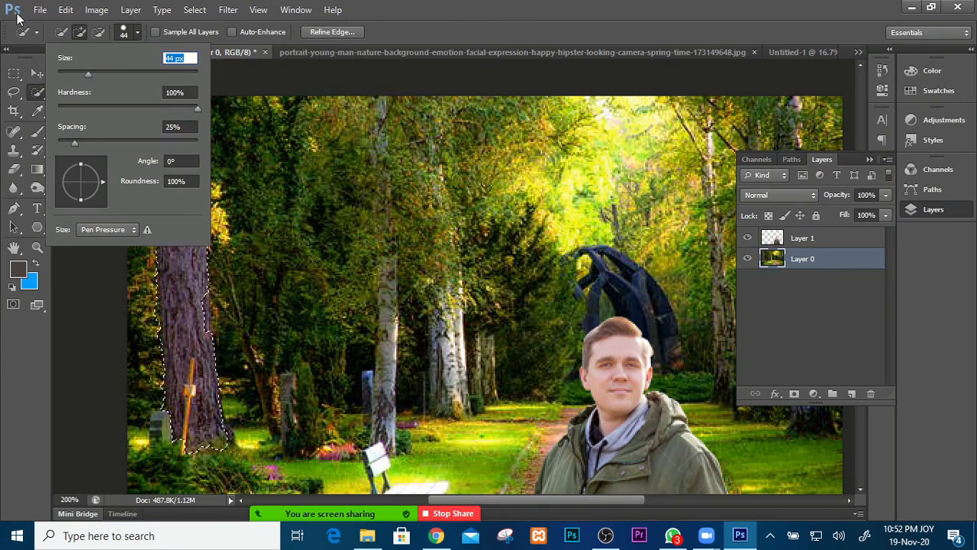
pyautogui.moveTo(367, 494)
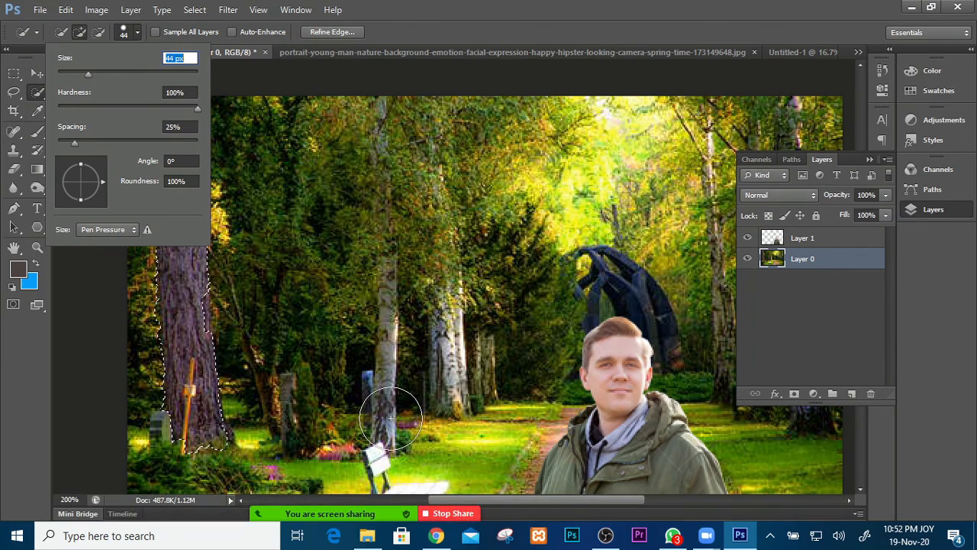
# Switch to Zoom and start a new share of the Photoshop window, and replace it with a share of the whole screen.
pyautogui.moveTo(412, 525)
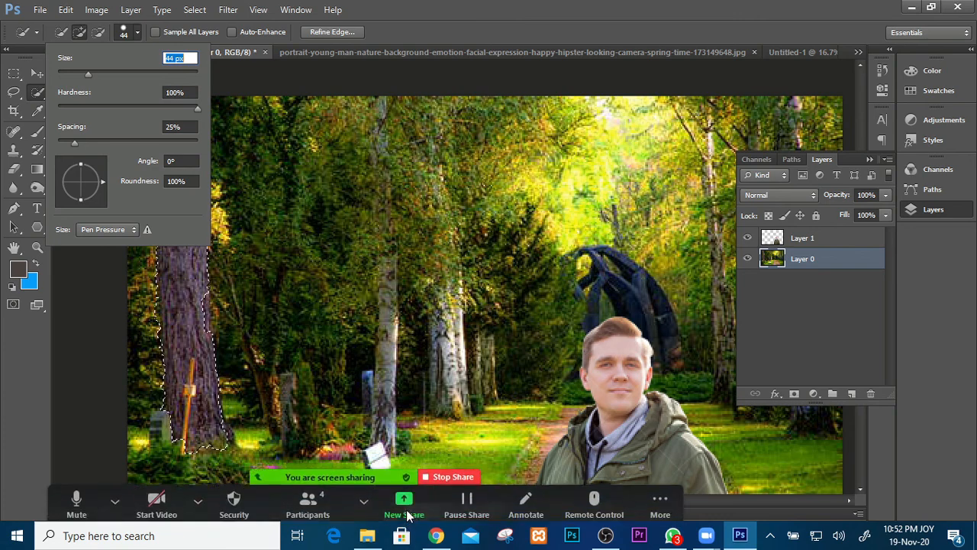
pyautogui.click(402, 502)
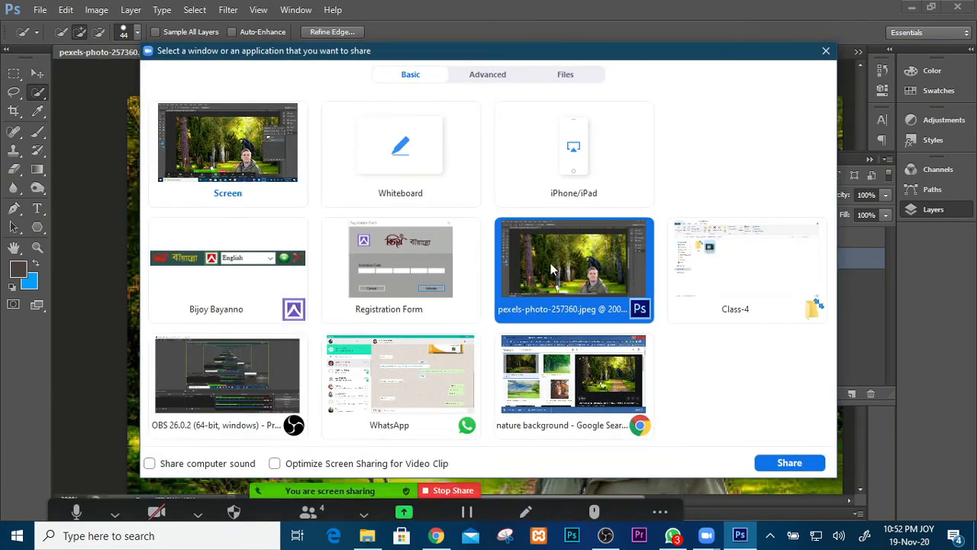
pyautogui.click(789, 463)
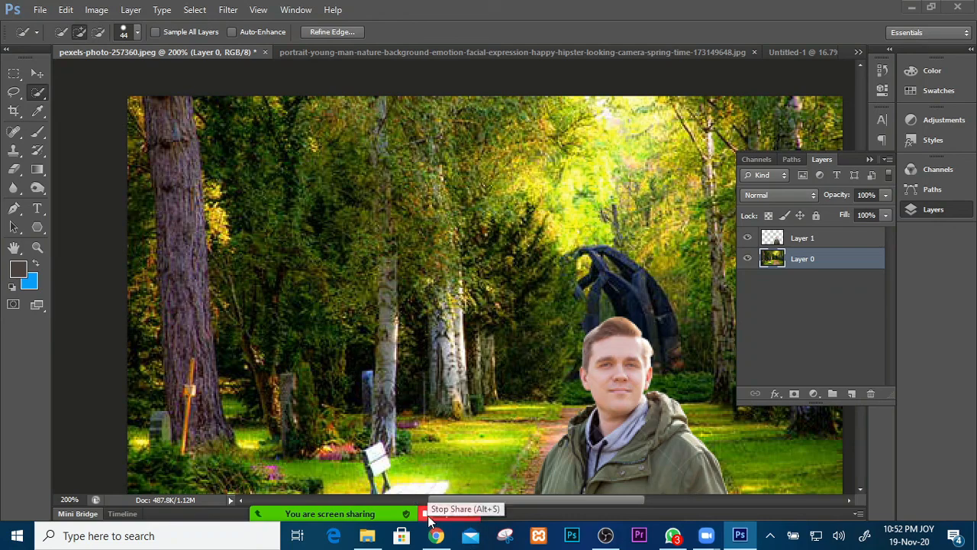
pyautogui.click(403, 504)
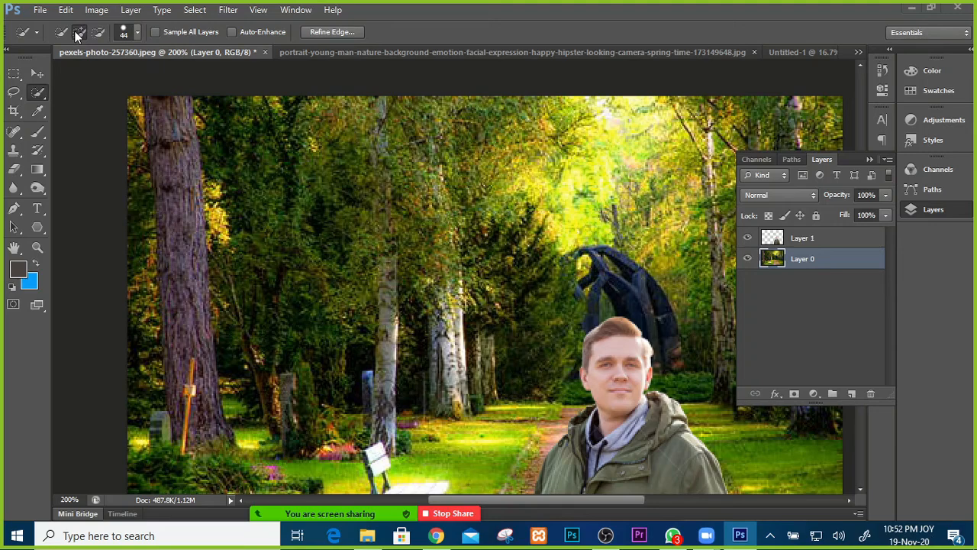
# Set the Quick Selection tool to subtract from the selection, with a brush size of 28 px.
pyautogui.click(97, 32)
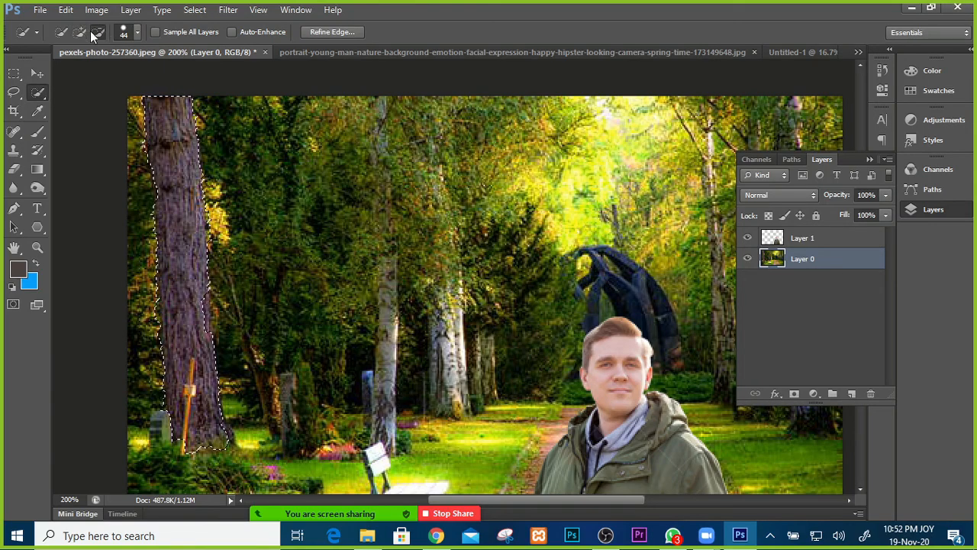
pyautogui.click(80, 31)
pyautogui.click(138, 33)
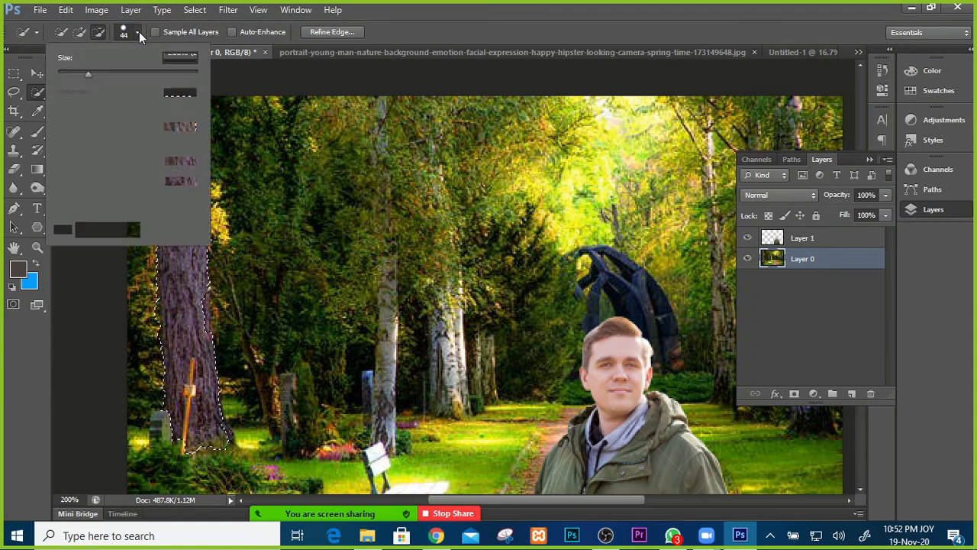
pyautogui.moveTo(89, 72)
pyautogui.mouseDown()
pyautogui.moveTo(67, 72)
pyautogui.moveTo(118, 80)
pyautogui.mouseUp()
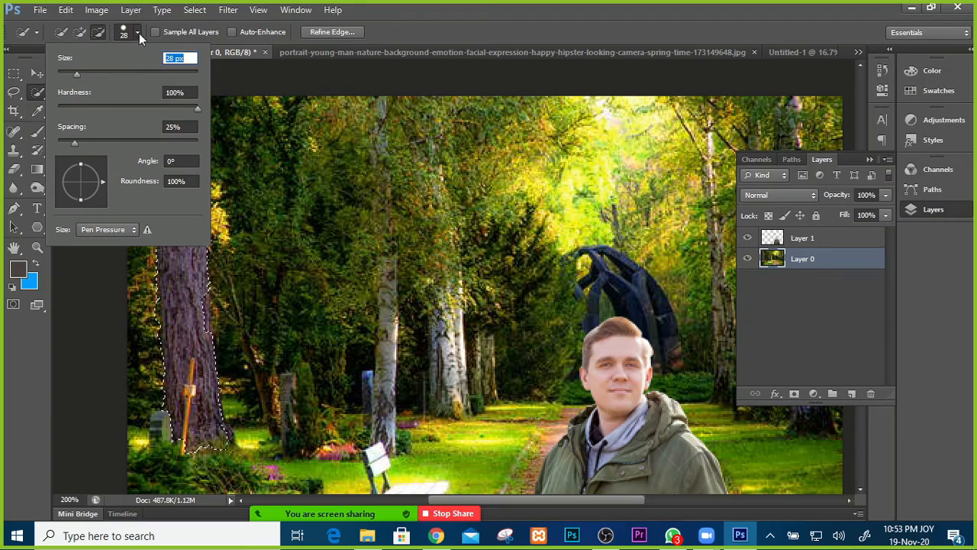
pyautogui.press('Return')
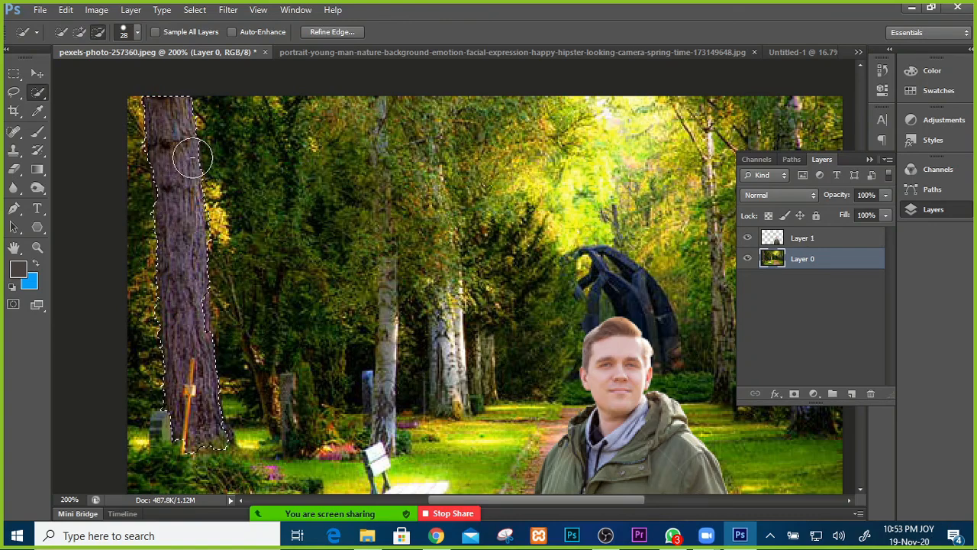
# Step the Quick Selection brush size down past 10 px and back up to 60 px.
pyautogui.press('[')
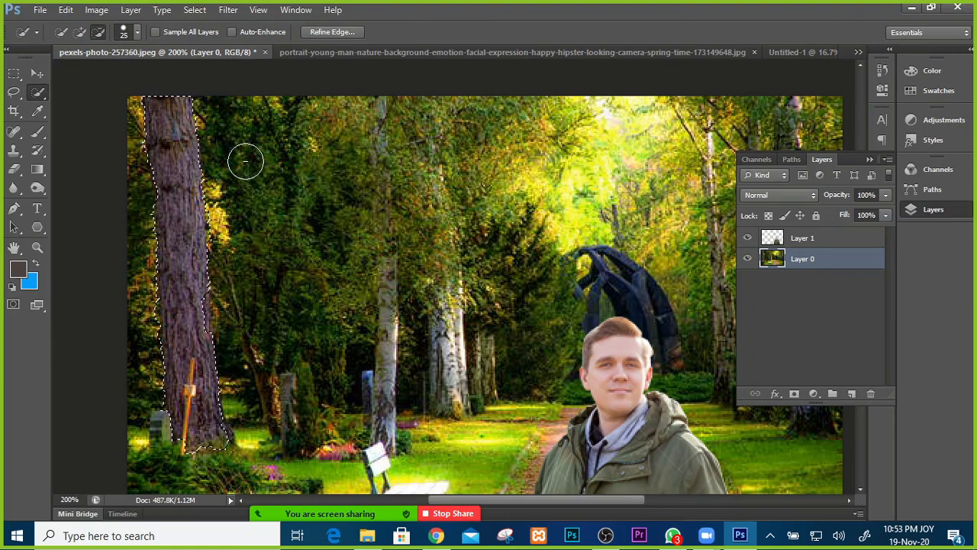
pyautogui.press('[')
pyautogui.press('[')
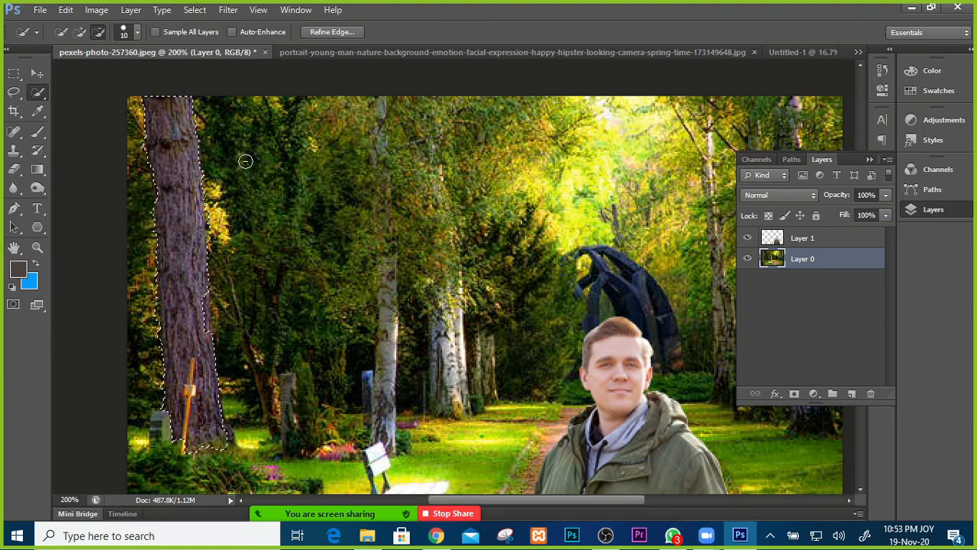
pyautogui.press('[')
pyautogui.press('[')
pyautogui.press('[')
pyautogui.press('[')
pyautogui.press(']')
pyautogui.press(']')
pyautogui.press(']')
pyautogui.press(']')
pyautogui.press(']')
pyautogui.press(']')
pyautogui.press(']')
pyautogui.press(']')
pyautogui.press(']')
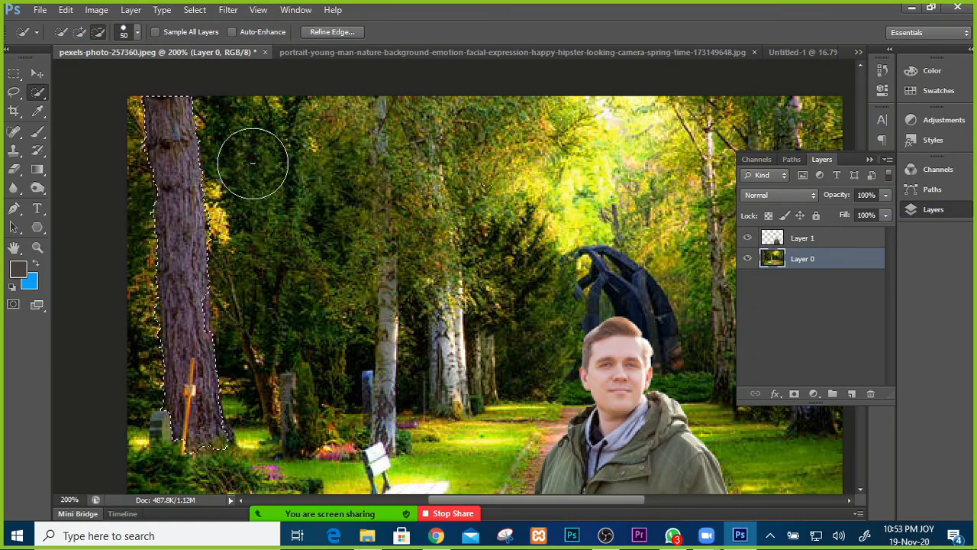
pyautogui.press(']')
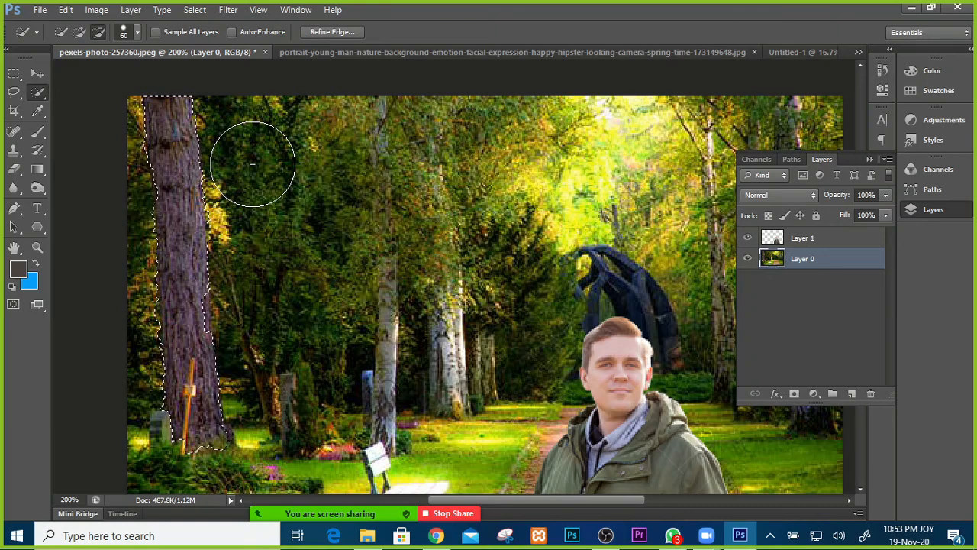
# Step the brush size down to 25 px, enlarge it again, and bring it down to 10 px.
pyautogui.press('[')
pyautogui.press('[')
pyautogui.press('[')
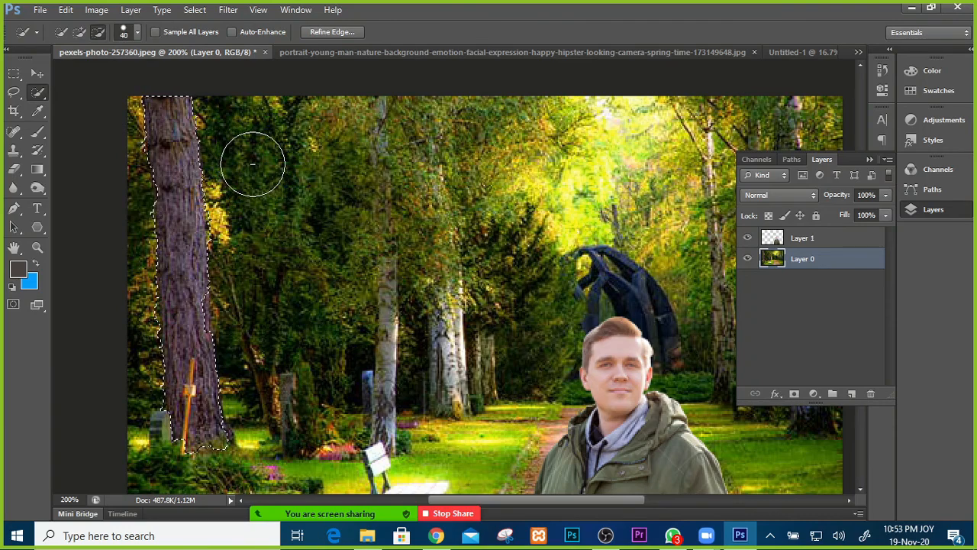
pyautogui.press('[')
pyautogui.press('[')
pyautogui.press('[')
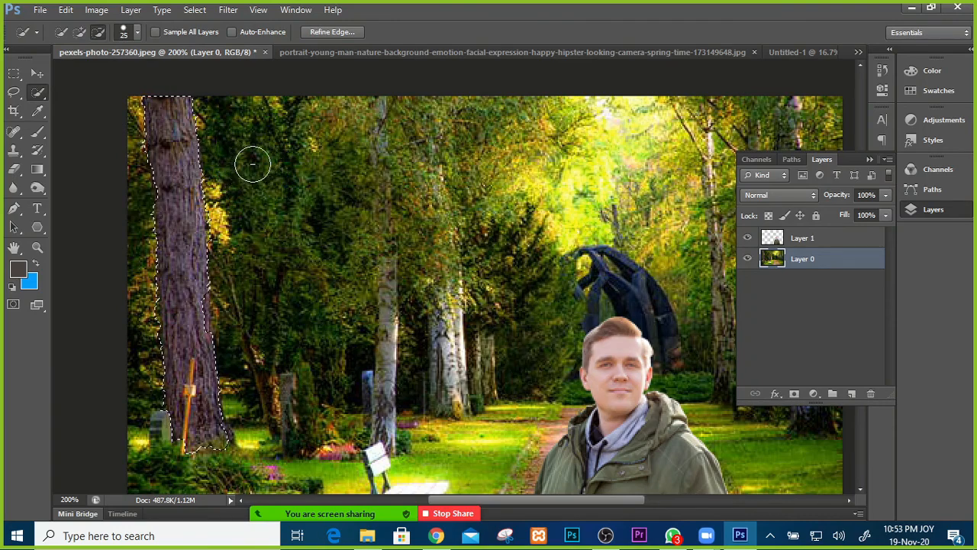
pyautogui.press(']')
pyautogui.press(']')
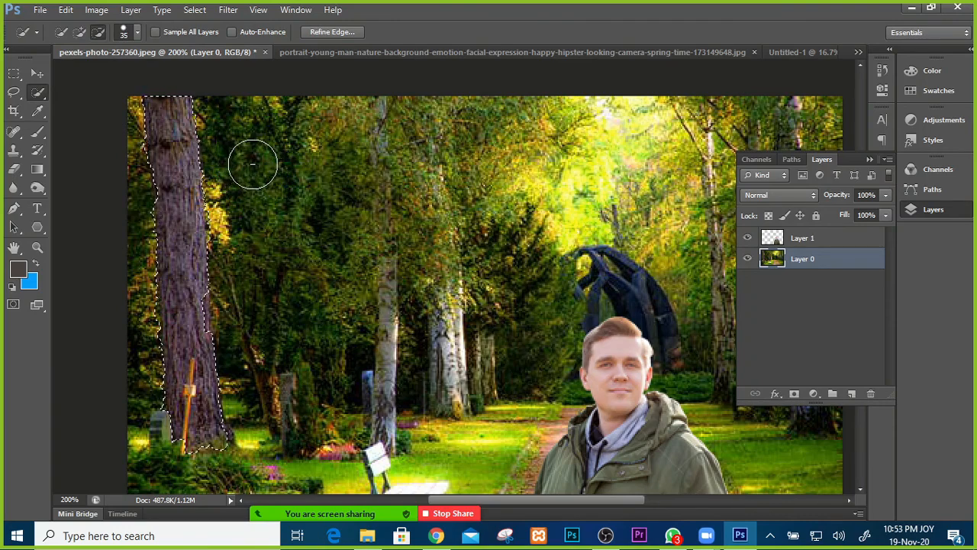
pyautogui.press(']')
pyautogui.press(']')
pyautogui.press(']')
pyautogui.press('[')
pyautogui.press('[')
pyautogui.press('[')
pyautogui.press('[')
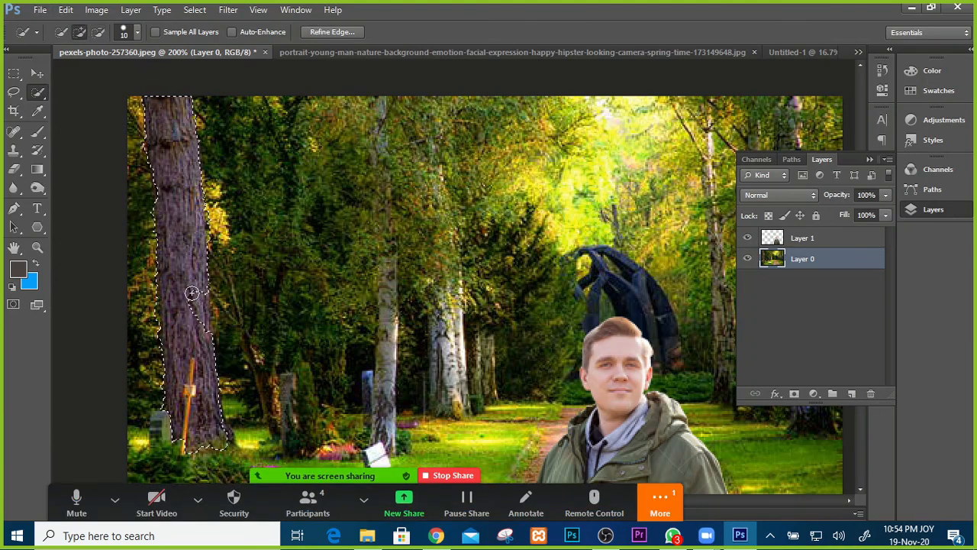
# Add the notch at the right edge of the trunk back to the selection, and temporarily switch the 10 px brush to subtracting.
pyautogui.click(195, 311)
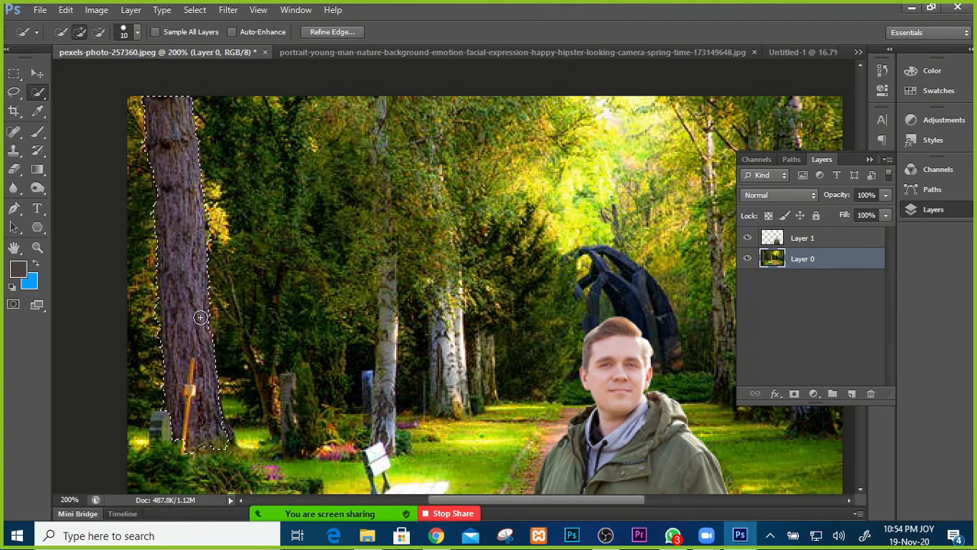
pyautogui.press('alt')
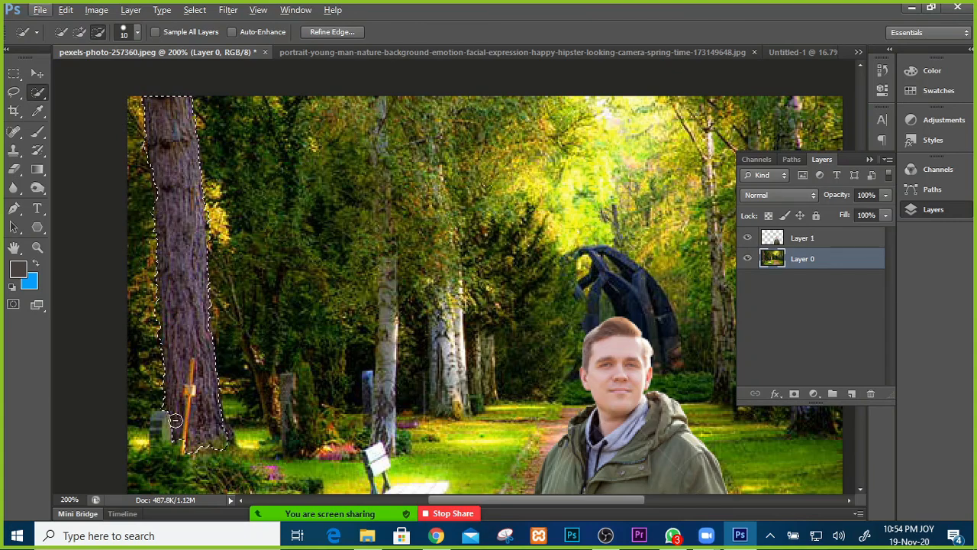
pyautogui.press('alt')
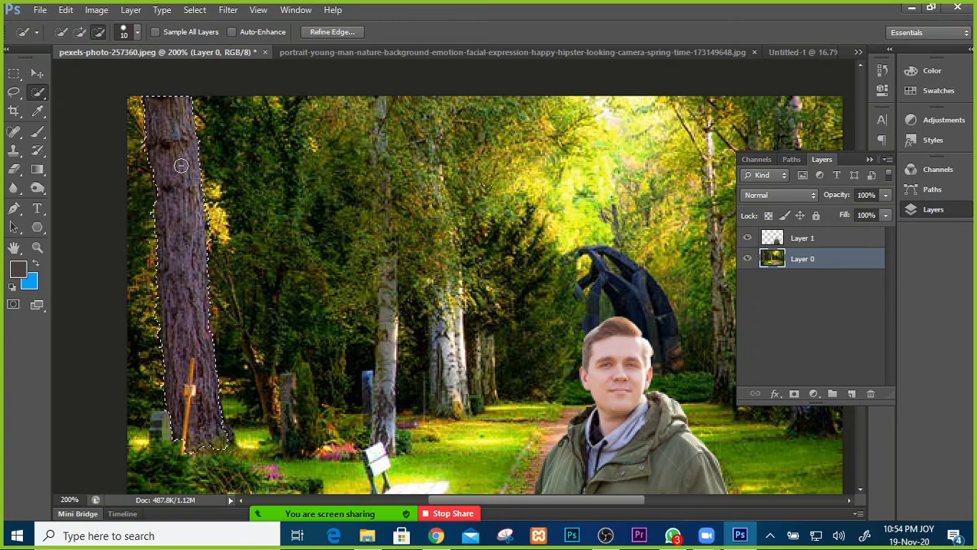
# Switch to the Move tool, go to the Untitled-1 document, and clear its selection.
pyautogui.click(37, 73)
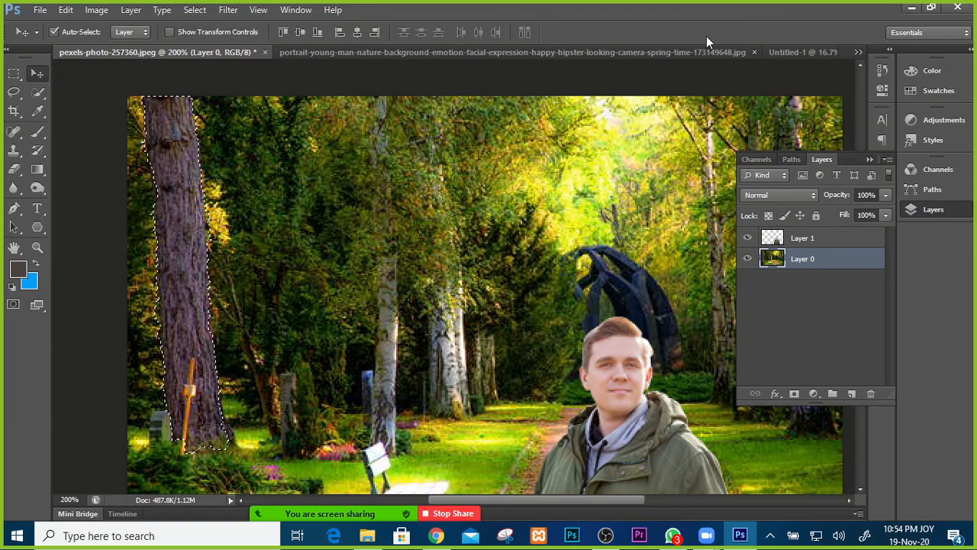
pyautogui.click(779, 51)
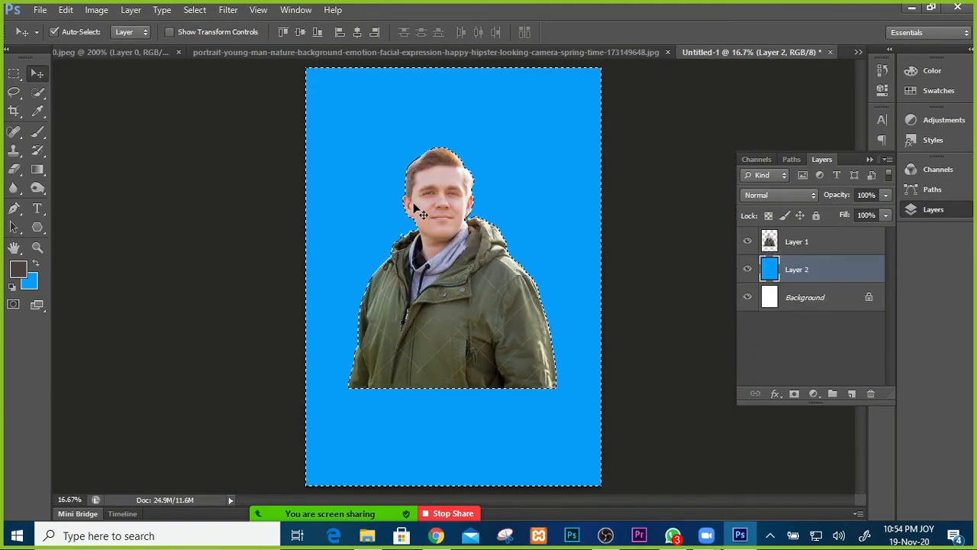
pyautogui.hotkey('ctrl', 'd')
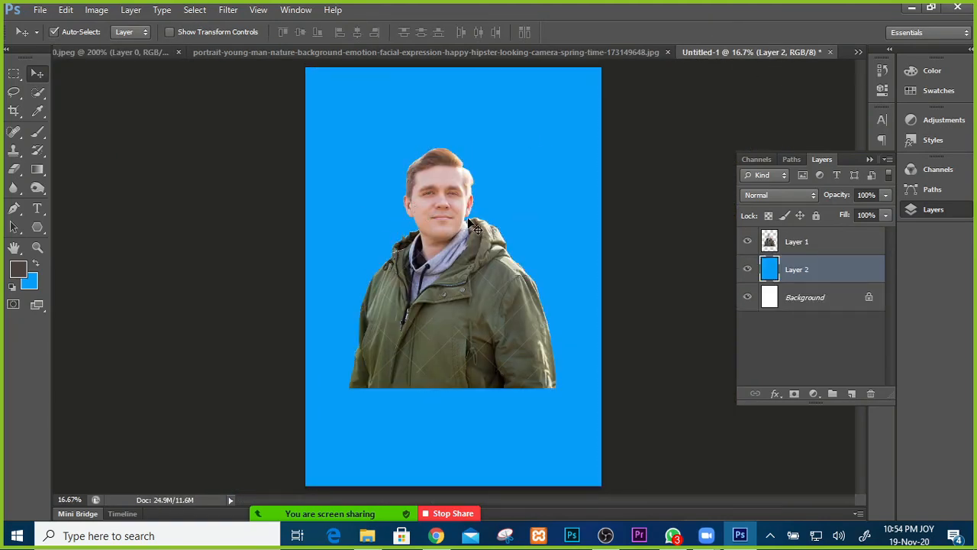
# Add two blank layers above the blue Layer 2, and delete the lower blank one.
pyautogui.click(851, 394)
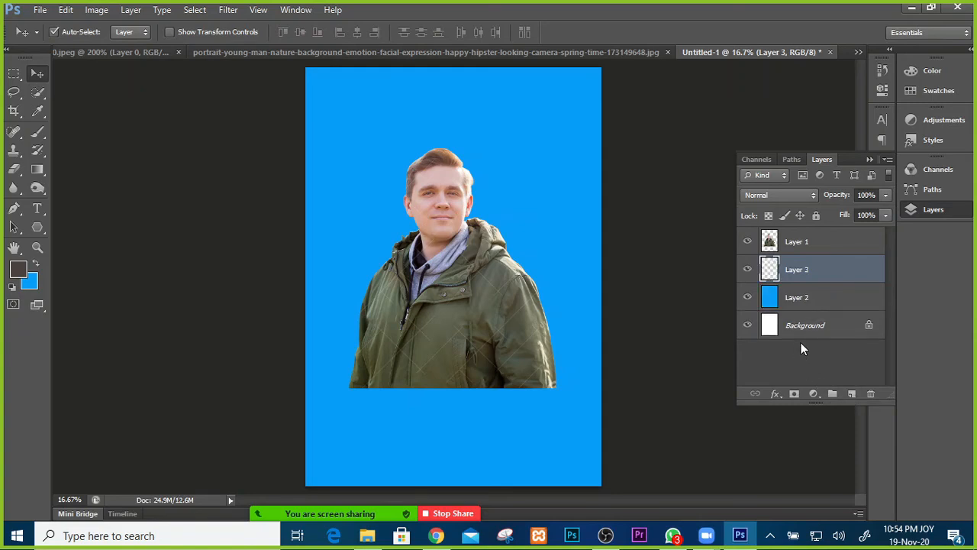
pyautogui.hotkey('ctrl', 'shift', 'alt', 'n')
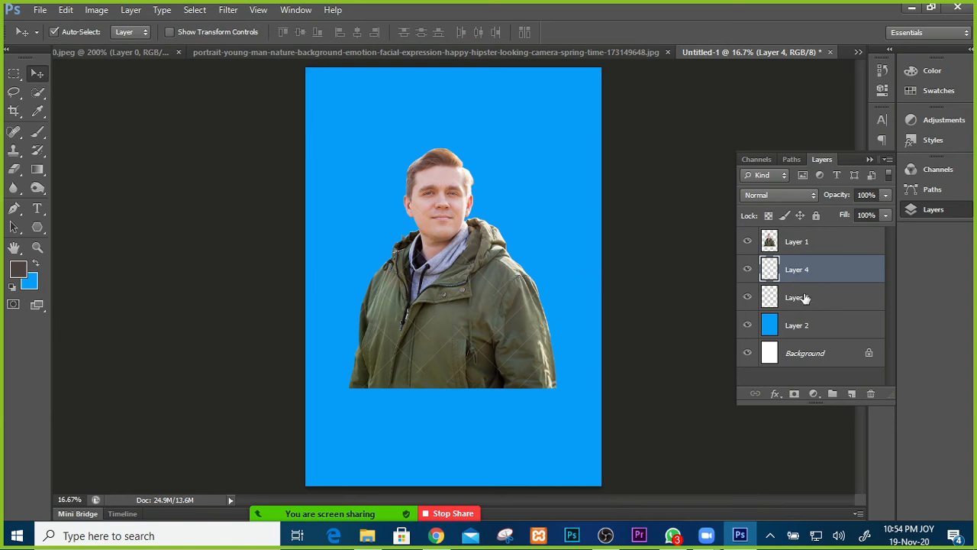
pyautogui.moveTo(806, 296); pyautogui.dragTo(870, 393)
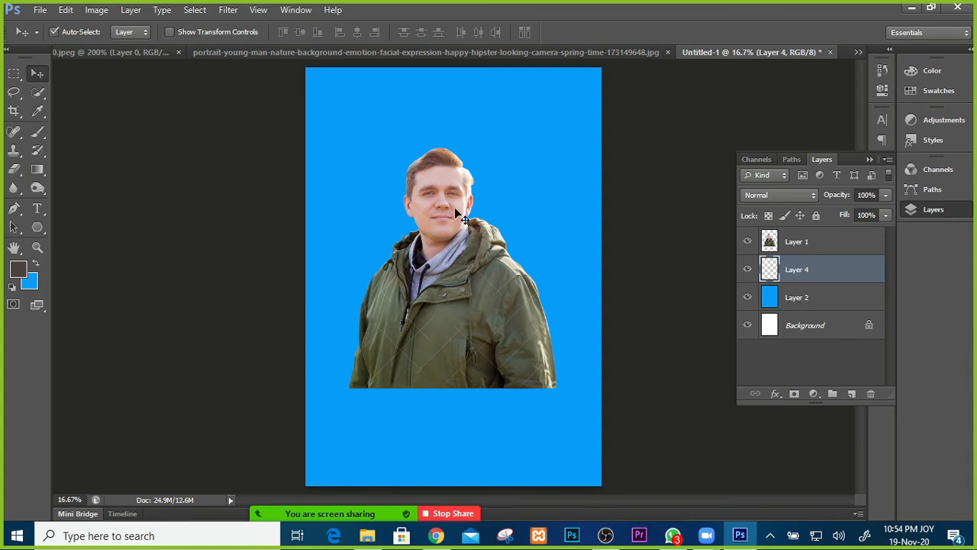
# Nudge the blue layer slightly to the left, and look through the forest and portrait documents before returning to Untitled-1.
pyautogui.moveTo(511, 186)
pyautogui.mouseDown()
pyautogui.moveTo(428, 184)
pyautogui.moveTo(246, 225)
pyautogui.moveTo(521, 172)
pyautogui.moveTo(502, 178)
pyautogui.moveTo(515, 188)
pyautogui.moveTo(500, 193)
pyautogui.mouseUp()
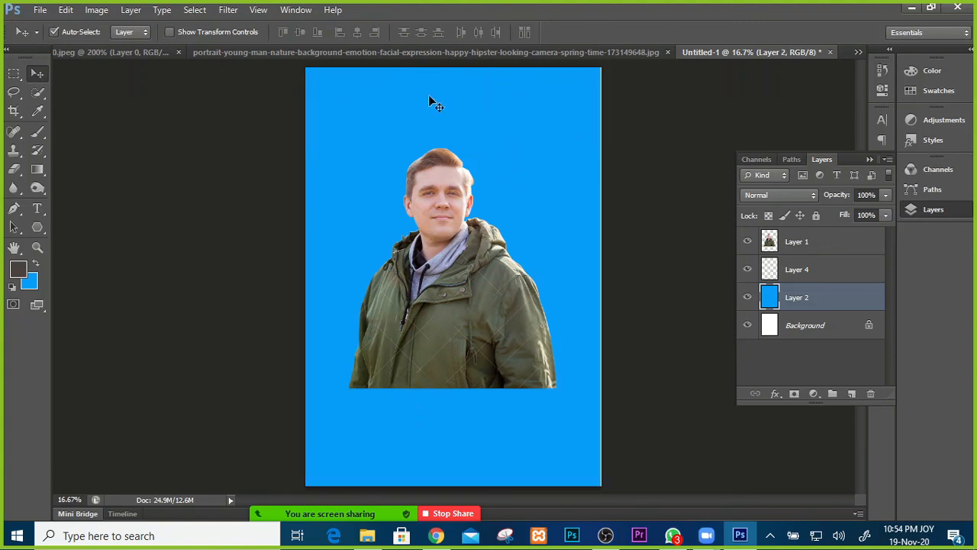
pyautogui.click(121, 55)
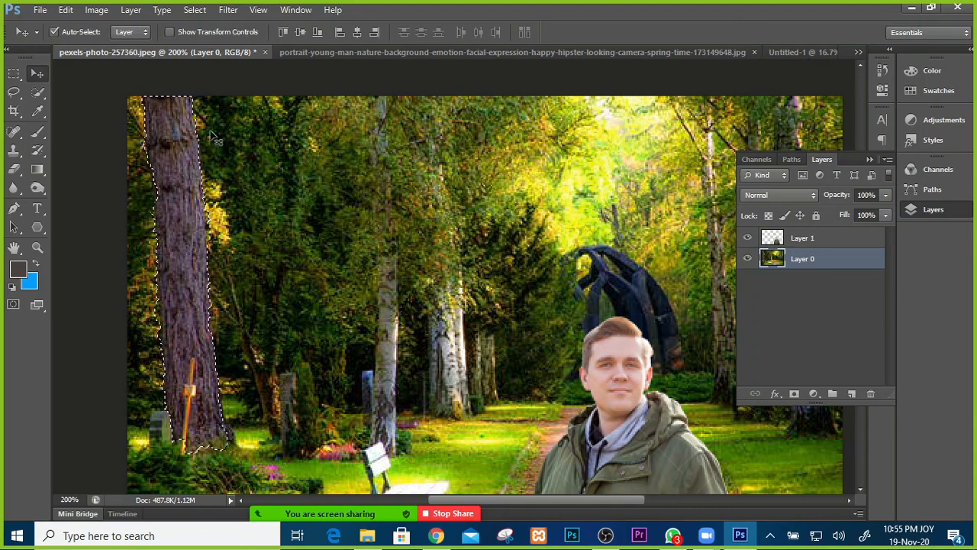
pyautogui.click(464, 51)
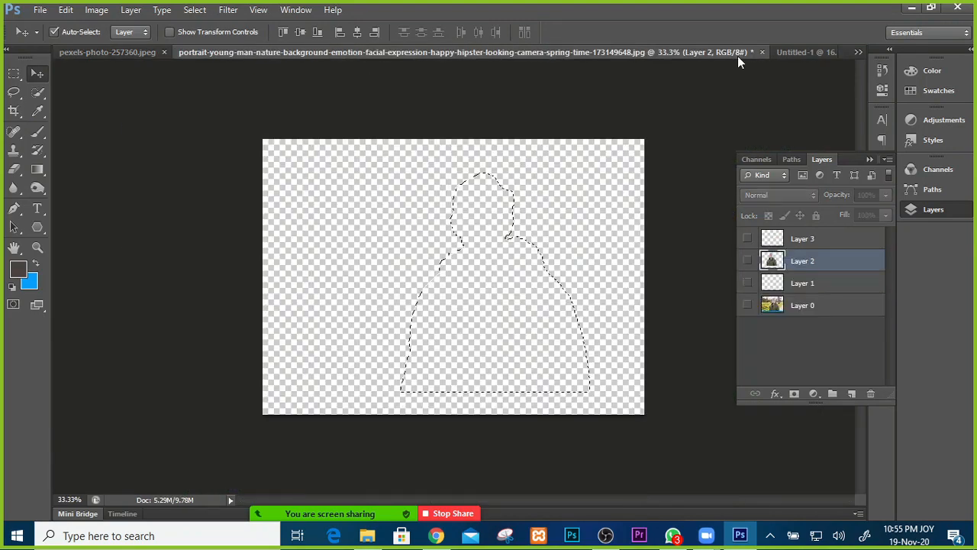
pyautogui.click(809, 54)
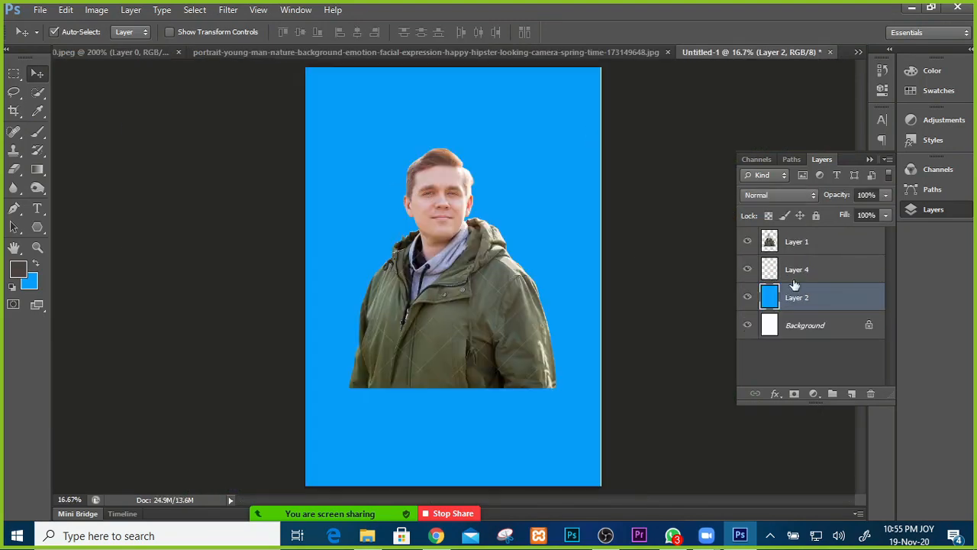
# Add another layer directly above the empty Layer 4, and hide the blue Layer 2.
pyautogui.click(797, 274)
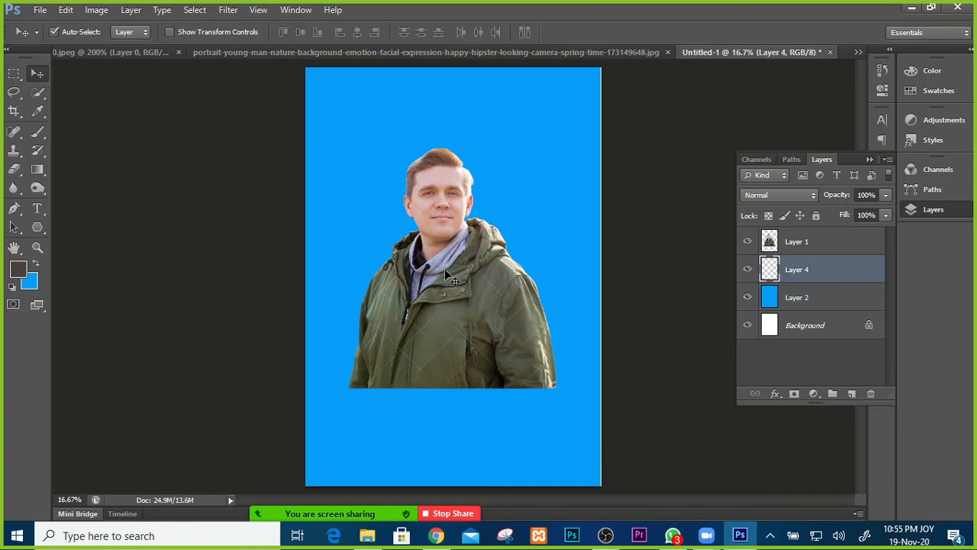
pyautogui.hotkey('ctrl', 'v')
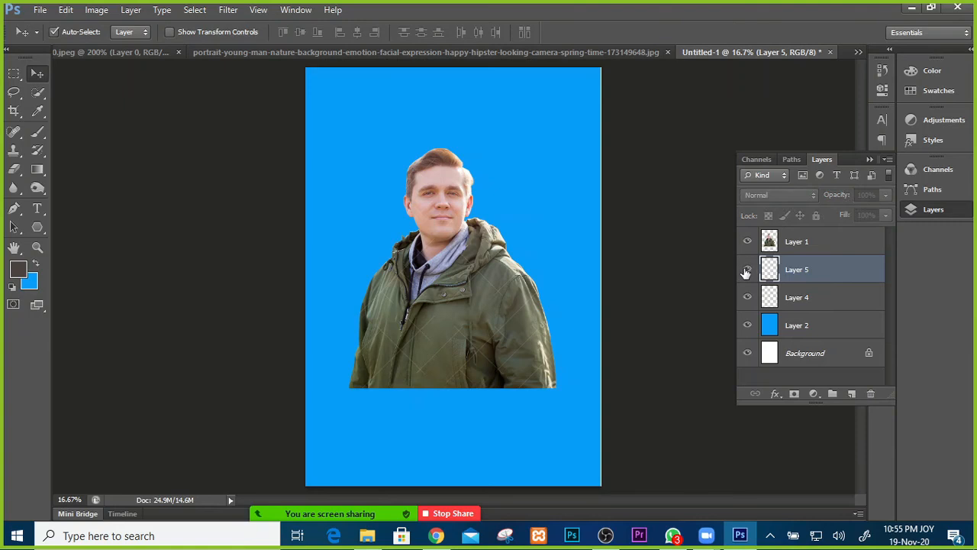
pyautogui.click(748, 327)
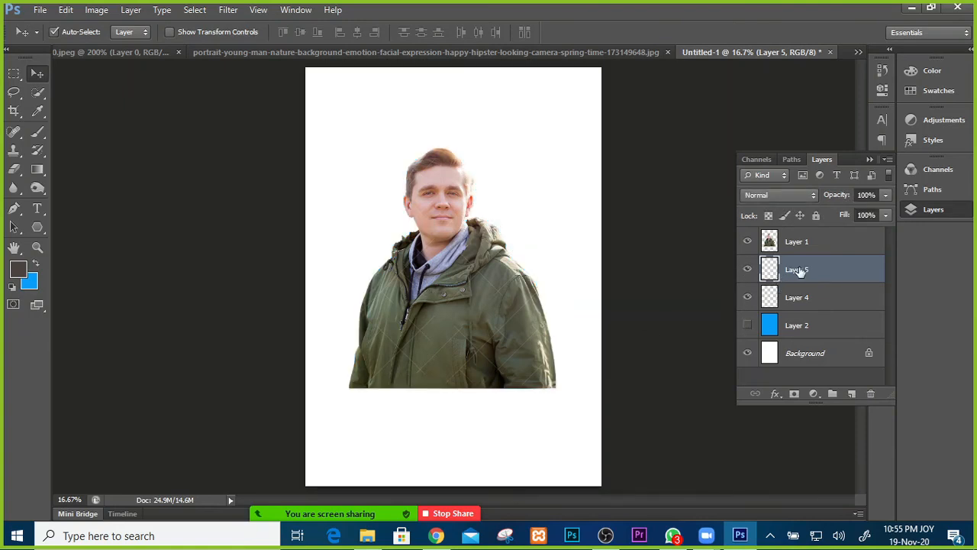
# Try to move the empty Layer 5 across the canvas around the man.
pyautogui.moveTo(832, 267); pyautogui.dragTo(834, 267)
pyautogui.moveTo(323, 300); pyautogui.dragTo(450, 290)
pyautogui.moveTo(550, 267); pyautogui.dragTo(462, 282)
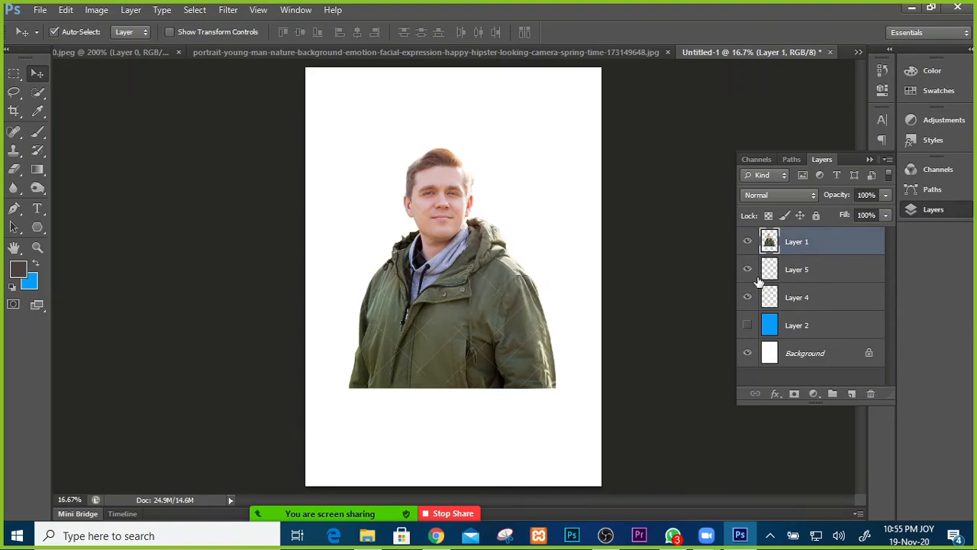
# Delete the empty Layer 5, check the empty Layer 4's visibility, and delete Layer 4 as well.
pyautogui.click(798, 273)
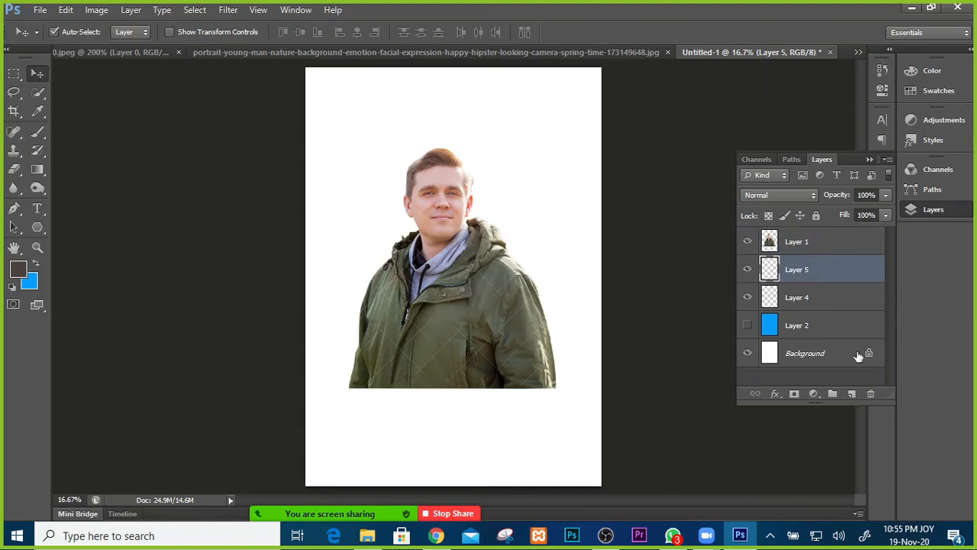
pyautogui.click(872, 393)
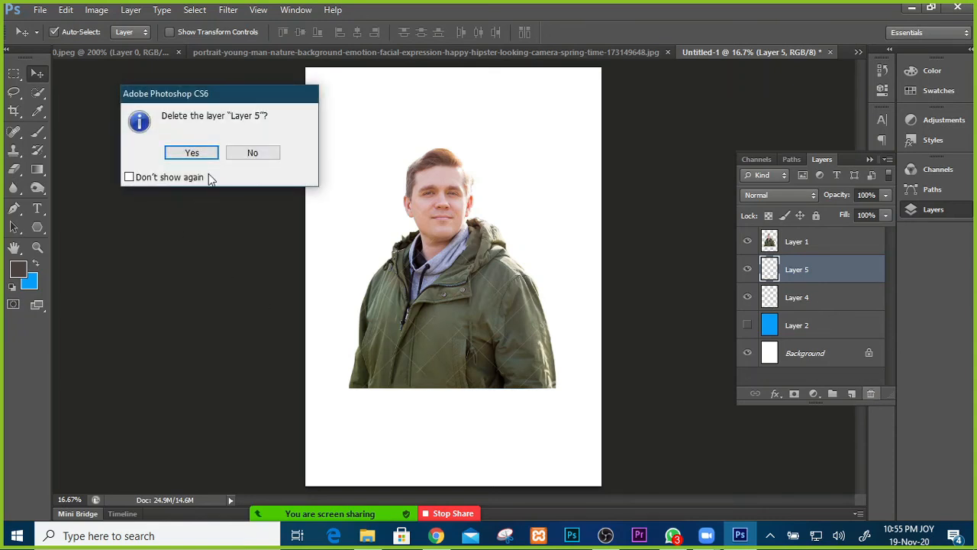
pyautogui.click(191, 153)
pyautogui.moveTo(802, 269); pyautogui.dragTo(873, 328)
pyautogui.moveTo(795, 273); pyautogui.dragTo(868, 327)
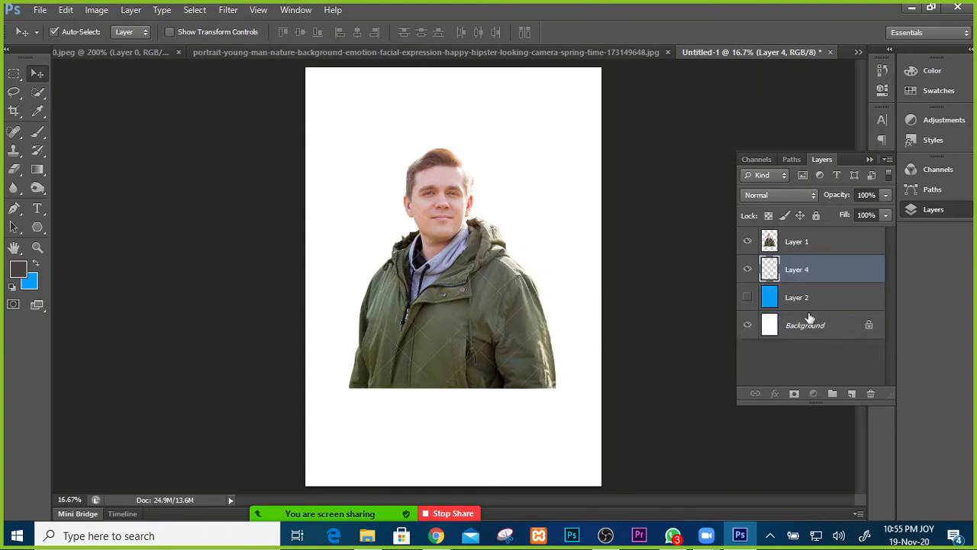
pyautogui.click(746, 269)
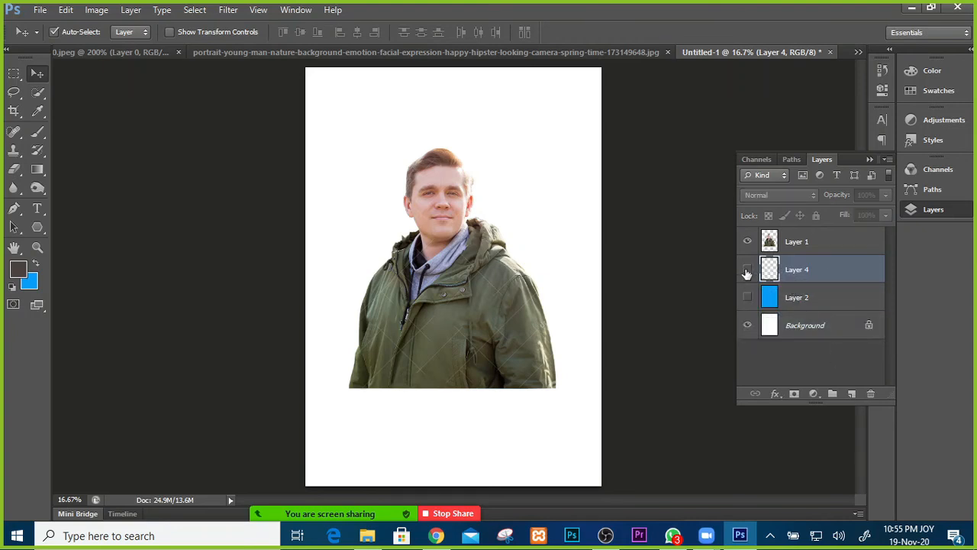
pyautogui.click(746, 270)
pyautogui.moveTo(812, 271); pyautogui.dragTo(870, 393)
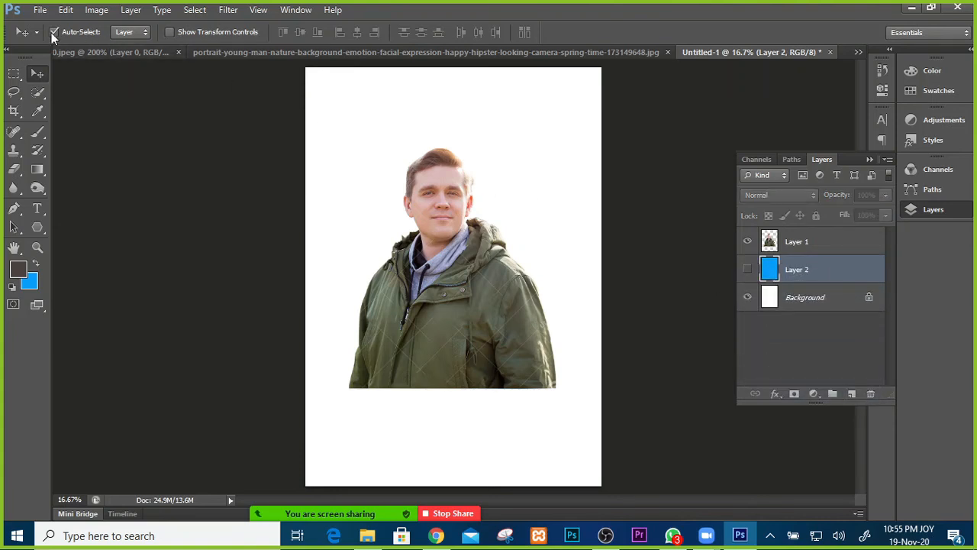
# Try placing a duplicate of the selected tree trunk further right in the forest photo, and undo both attempts.
pyautogui.click(97, 51)
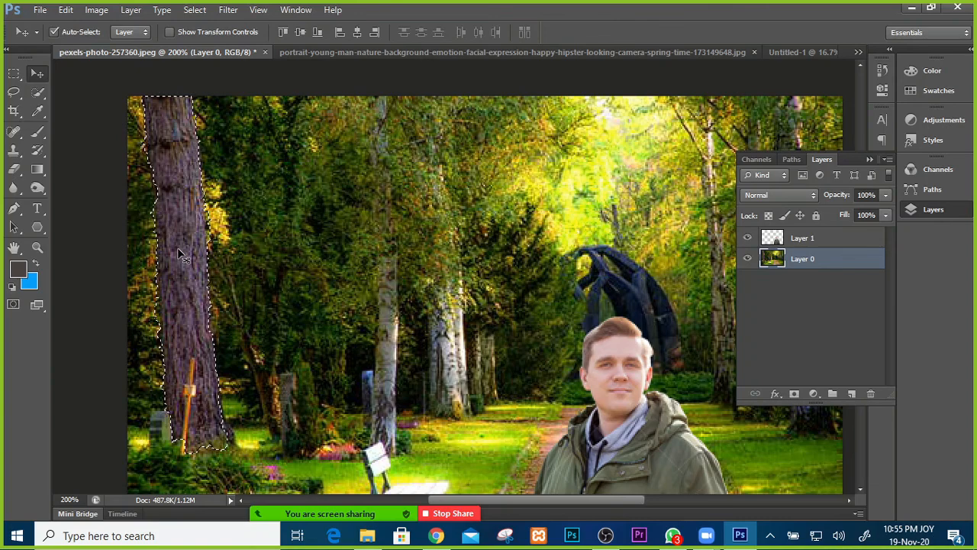
pyautogui.moveTo(222, 243); pyautogui.dragTo(302, 239)
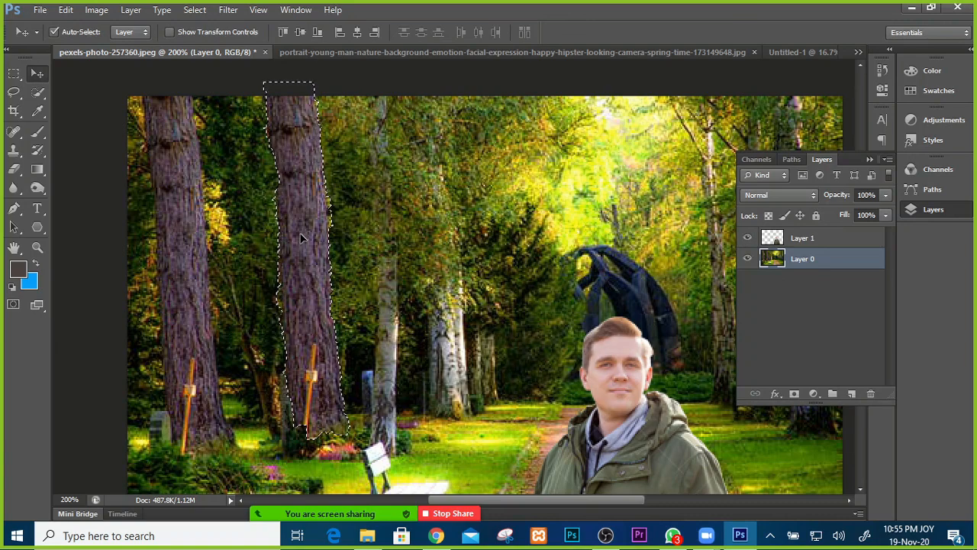
pyautogui.hotkey('ctrl', 'z')
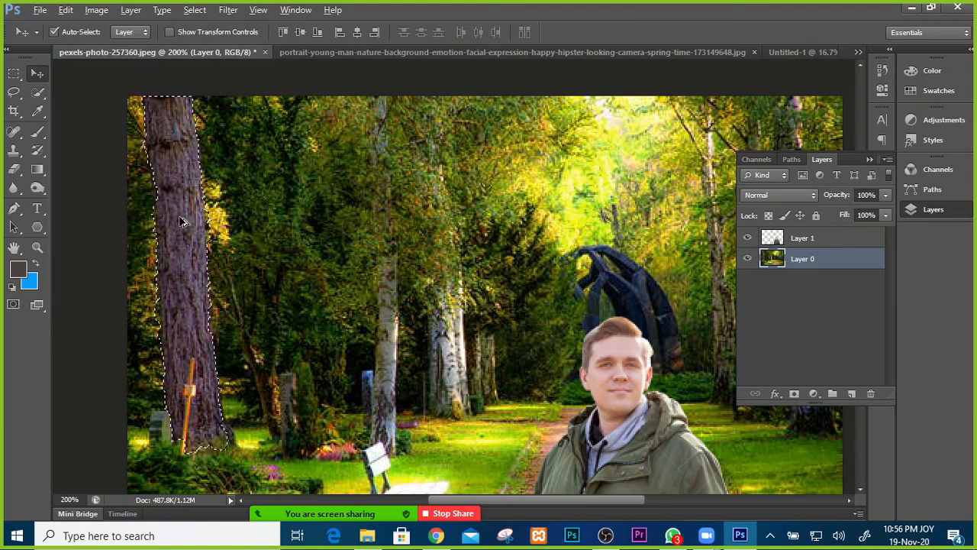
pyautogui.moveTo(180, 221); pyautogui.dragTo(319, 234)
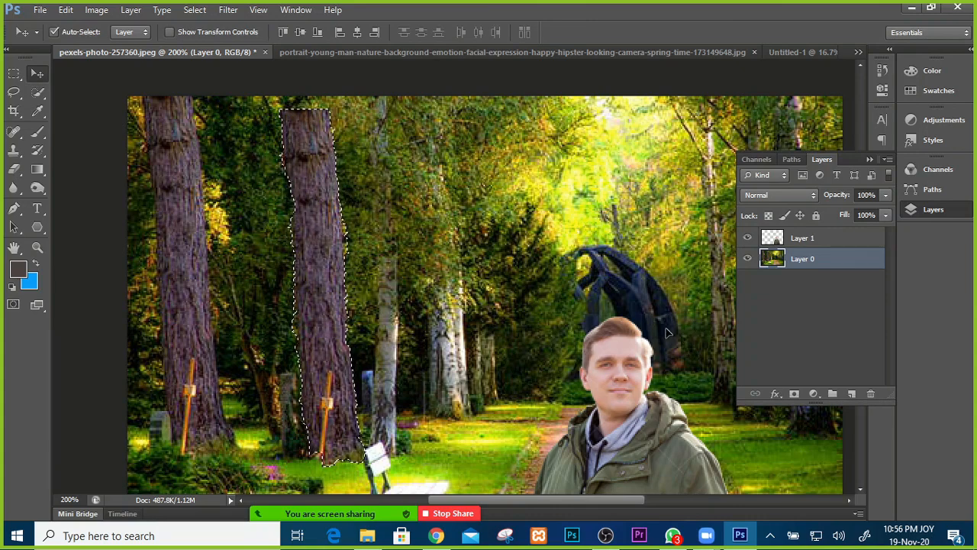
pyautogui.hotkey('ctrl', 'z')
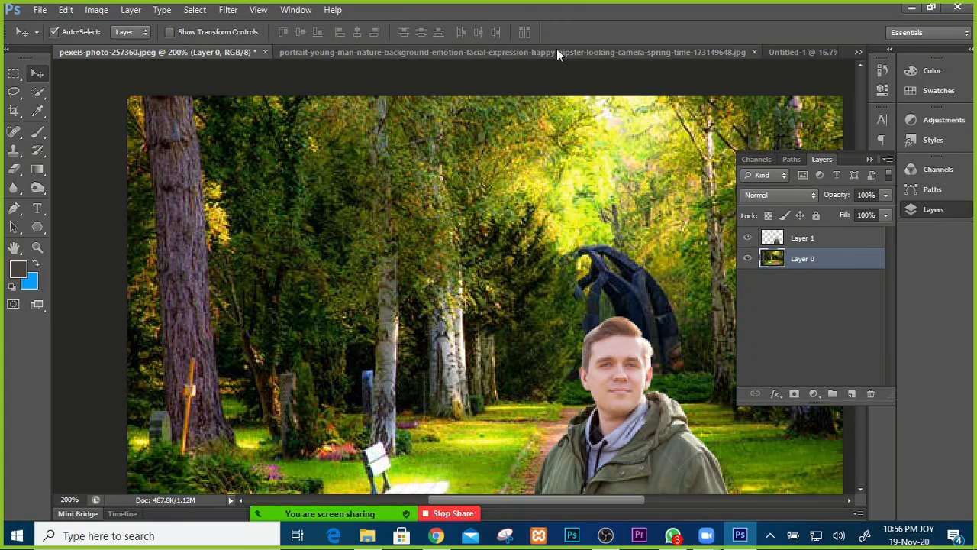
# Place the copied tree trunk in Untitled-1 on a new layer above the blue Layer 2, and move the man down to uncover it.
pyautogui.click(795, 50)
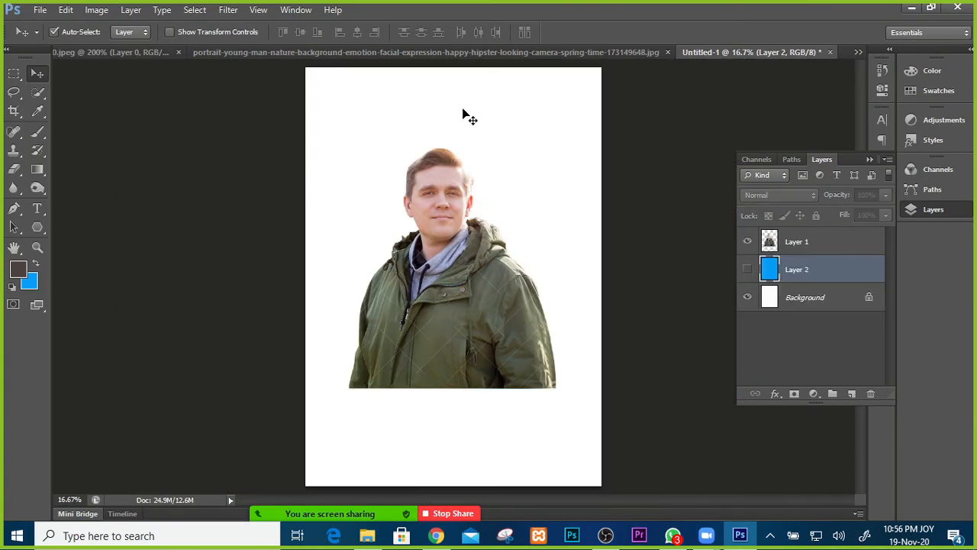
pyautogui.click(851, 393)
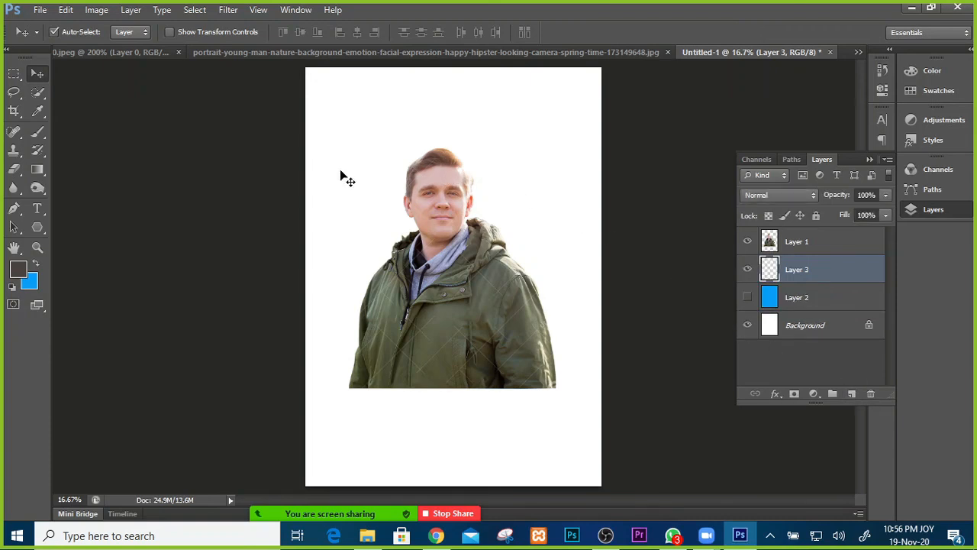
pyautogui.moveTo(340, 167); pyautogui.dragTo(478, 171)
pyautogui.moveTo(434, 198); pyautogui.dragTo(373, 200)
pyautogui.moveTo(540, 234)
pyautogui.mouseDown()
pyautogui.moveTo(413, 257)
pyautogui.moveTo(403, 279)
pyautogui.mouseUp()
pyautogui.moveTo(427, 279)
pyautogui.mouseDown()
pyautogui.moveTo(532, 251)
pyautogui.moveTo(461, 454)
pyautogui.moveTo(435, 448)
pyautogui.mouseUp()
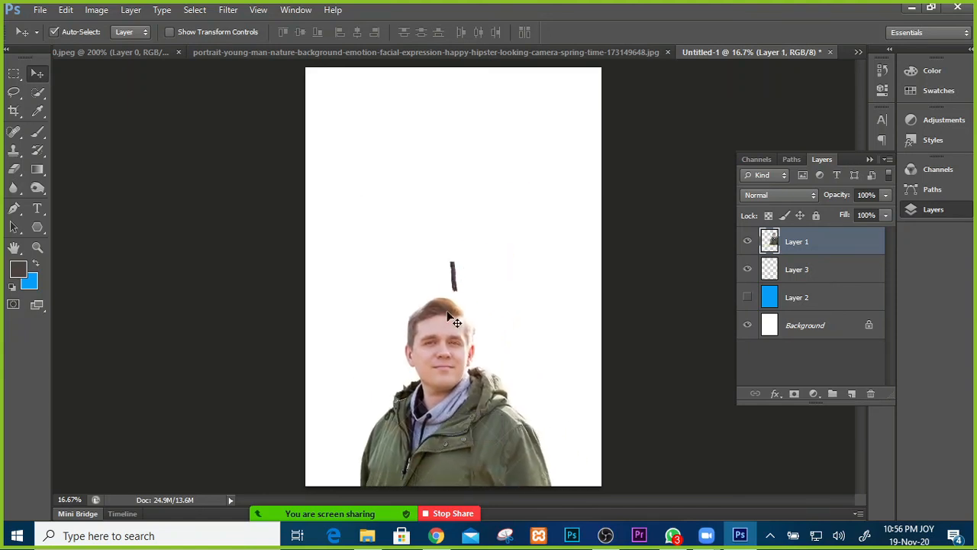
# Move the small trunk up the page, enlarge it to about 1116%, and position it behind the man's left-hand side in the picture.
pyautogui.moveTo(456, 271); pyautogui.dragTo(460, 197)
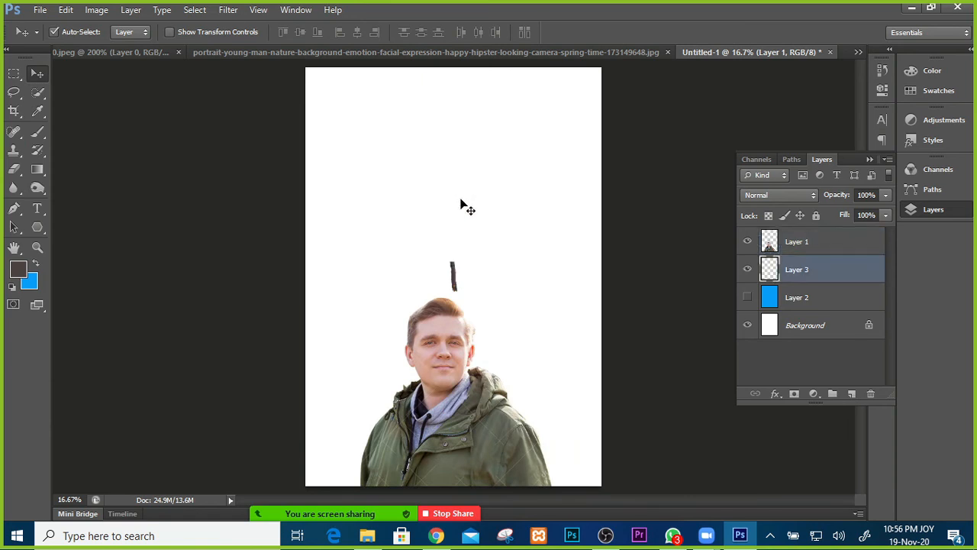
pyautogui.moveTo(454, 275); pyautogui.dragTo(451, 206)
pyautogui.moveTo(451, 275)
pyautogui.mouseDown()
pyautogui.moveTo(432, 206)
pyautogui.moveTo(405, 183)
pyautogui.mouseUp()
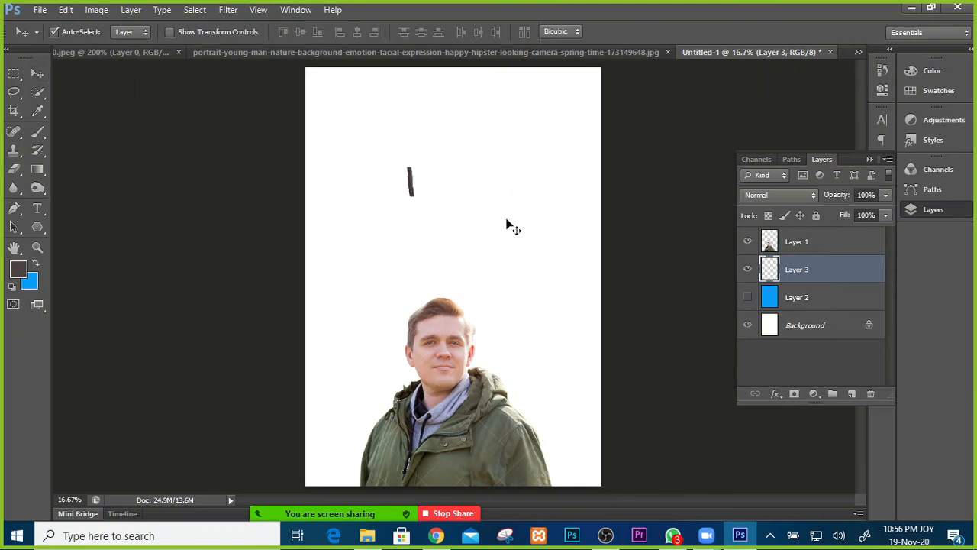
pyautogui.hotkey('ctrl', 't')
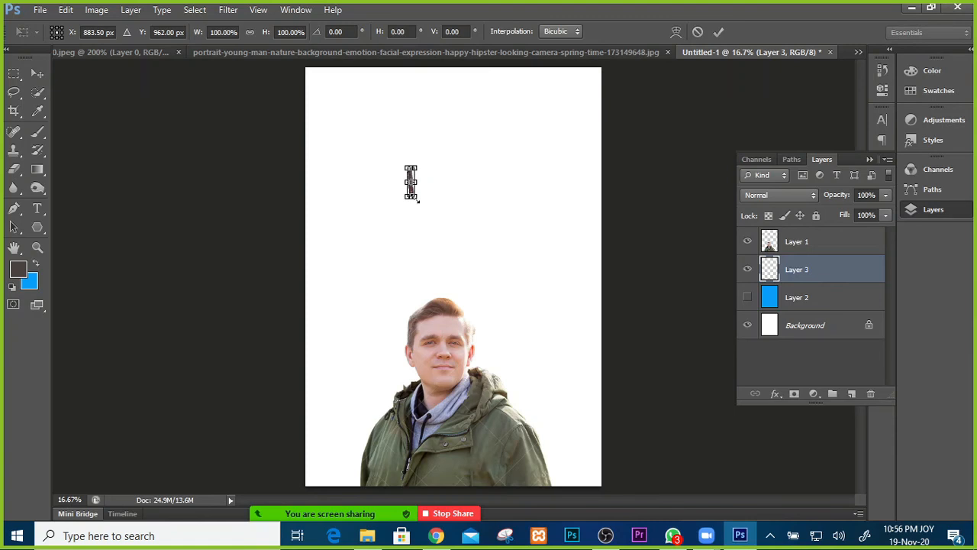
pyautogui.moveTo(428, 218); pyautogui.dragTo(499, 345)
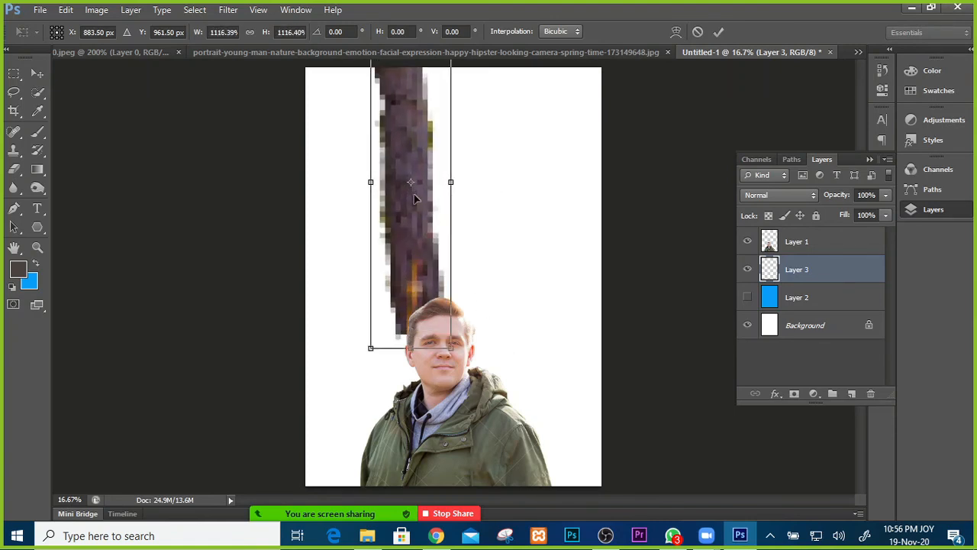
pyautogui.moveTo(406, 128)
pyautogui.mouseDown()
pyautogui.moveTo(403, 243)
pyautogui.moveTo(390, 221)
pyautogui.moveTo(385, 229)
pyautogui.mouseUp()
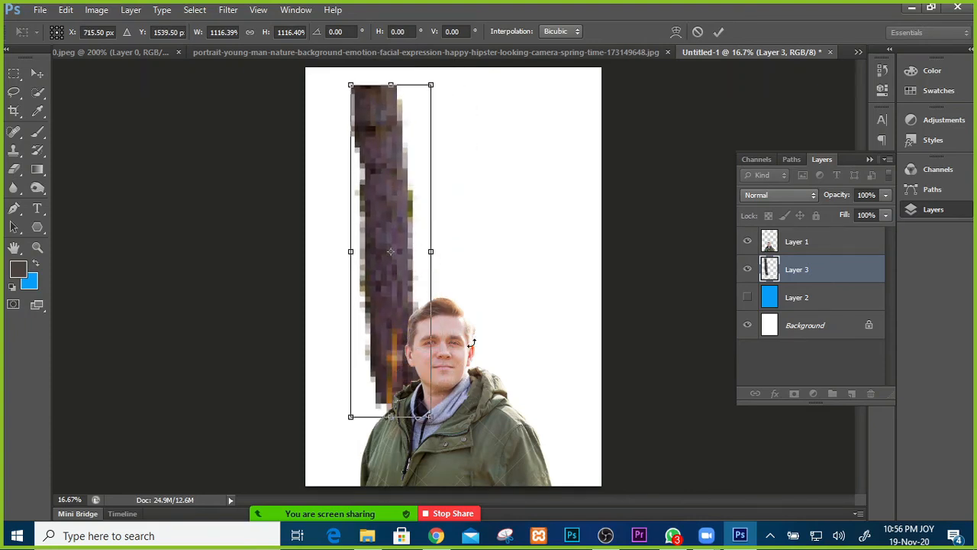
pyautogui.press('Return')
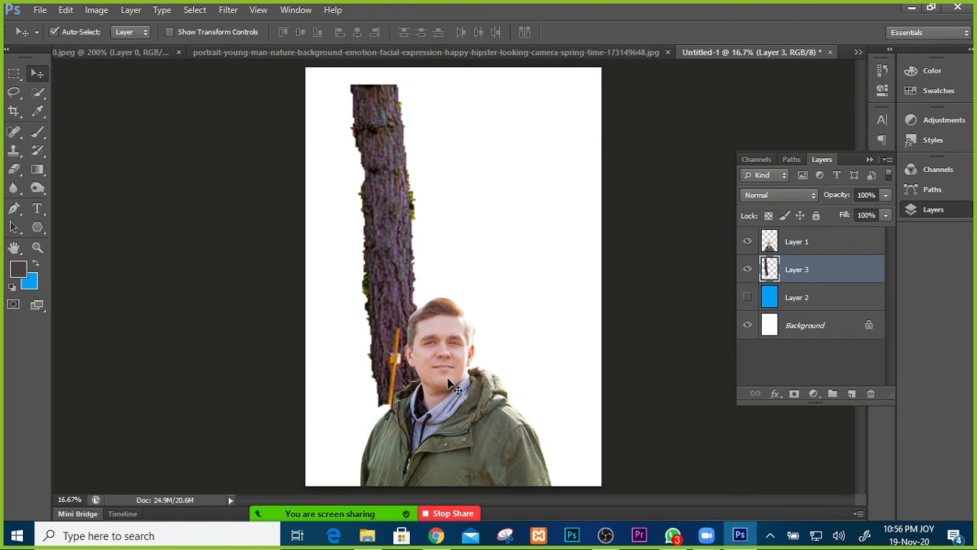
# Reposition the man at the lower middle of the page and the trunk so that it stands partly behind his shoulder.
pyautogui.moveTo(455, 411); pyautogui.dragTo(513, 299)
pyautogui.click(396, 293)
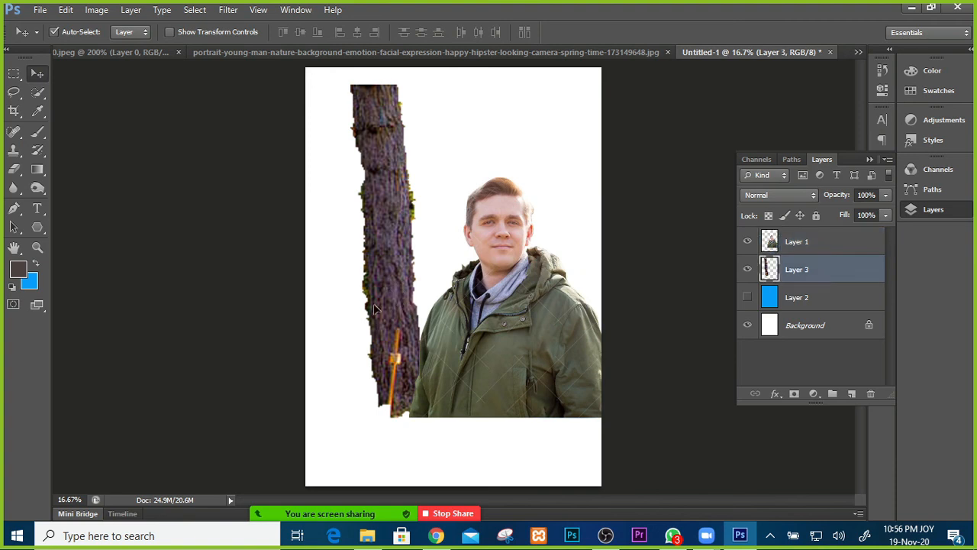
pyautogui.moveTo(374, 308); pyautogui.dragTo(329, 377)
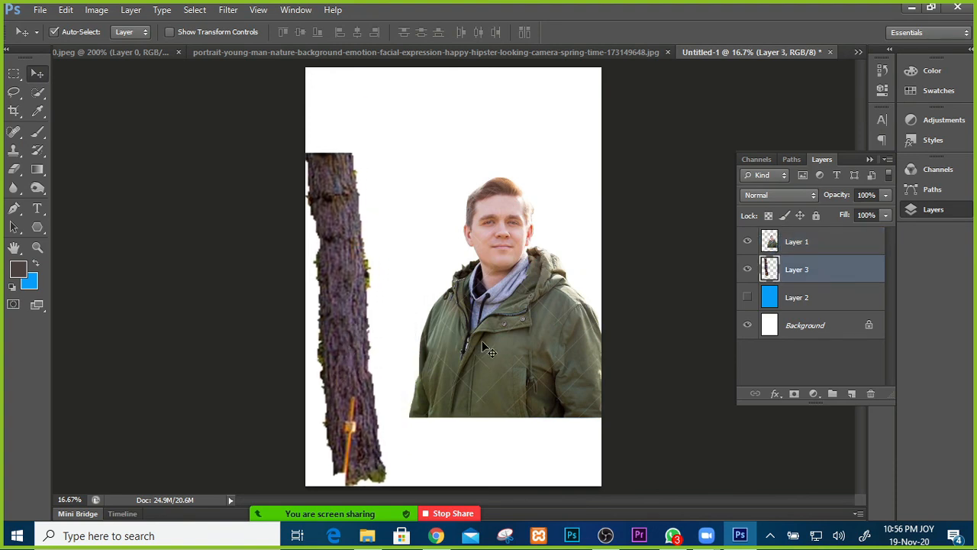
pyautogui.moveTo(507, 348); pyautogui.dragTo(473, 415)
pyautogui.moveTo(354, 358); pyautogui.dragTo(399, 377)
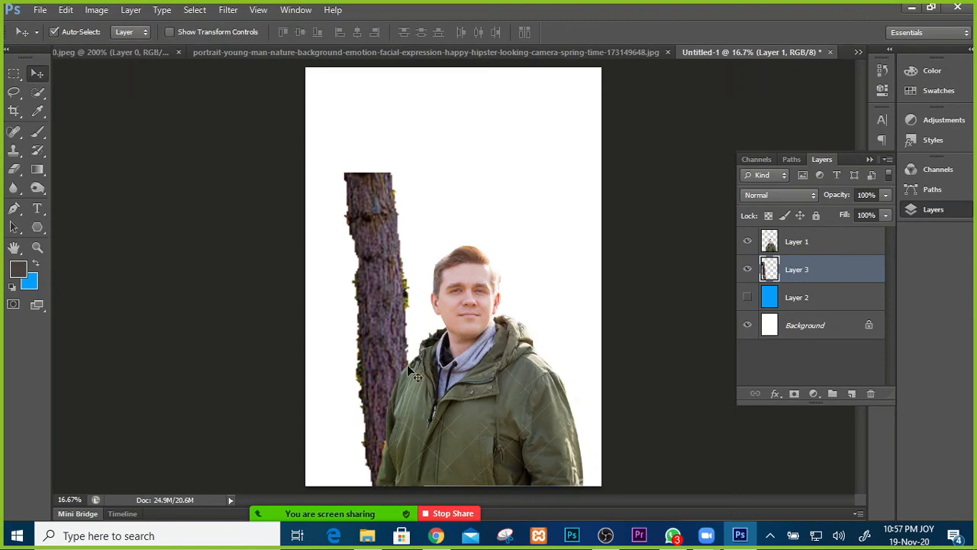
# Move the man's Layer 1 below the trunk's Layer 3, dismiss the meeting time pop-up, and nudge the trunk slightly left.
pyautogui.click(795, 242)
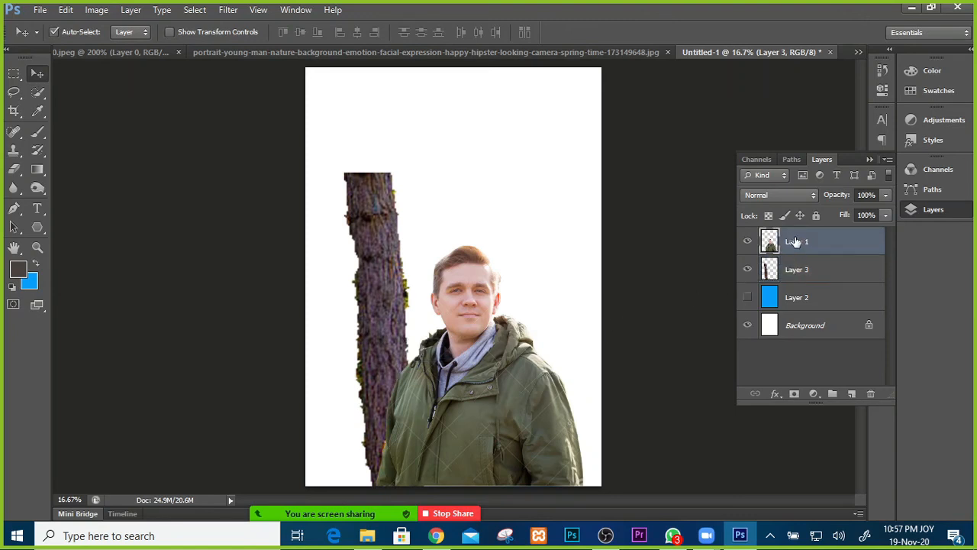
pyautogui.moveTo(795, 242); pyautogui.dragTo(795, 284)
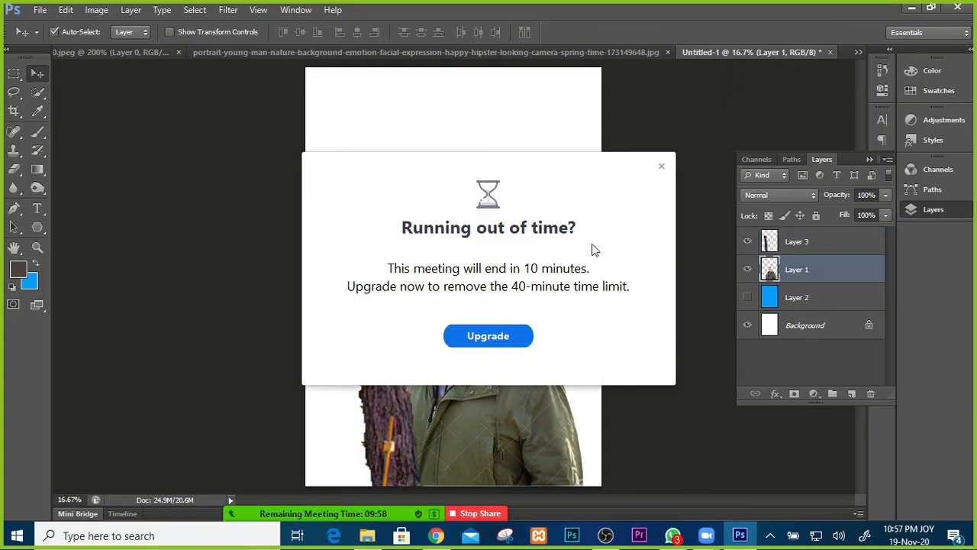
pyautogui.click(662, 167)
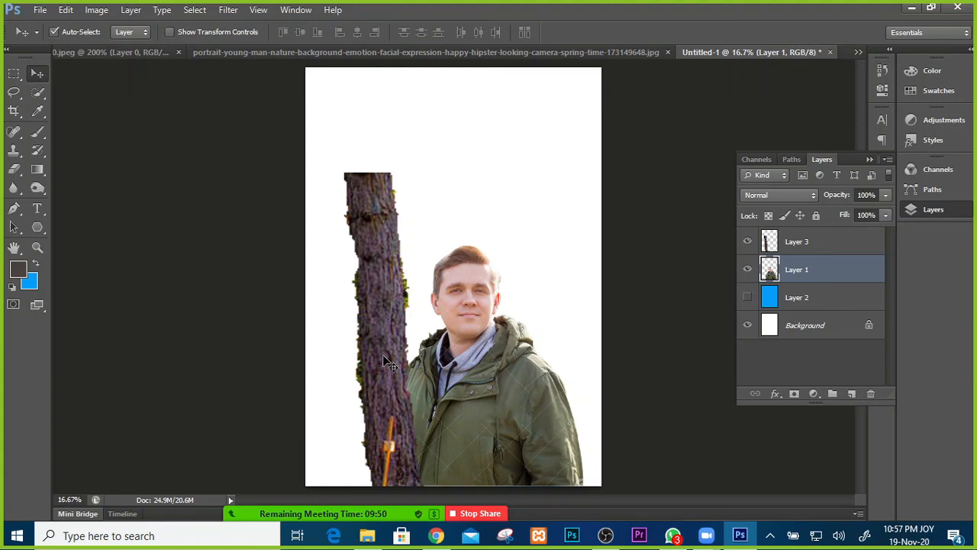
pyautogui.moveTo(383, 354)
pyautogui.mouseDown()
pyautogui.moveTo(371, 350)
pyautogui.moveTo(380, 352)
pyautogui.mouseUp()
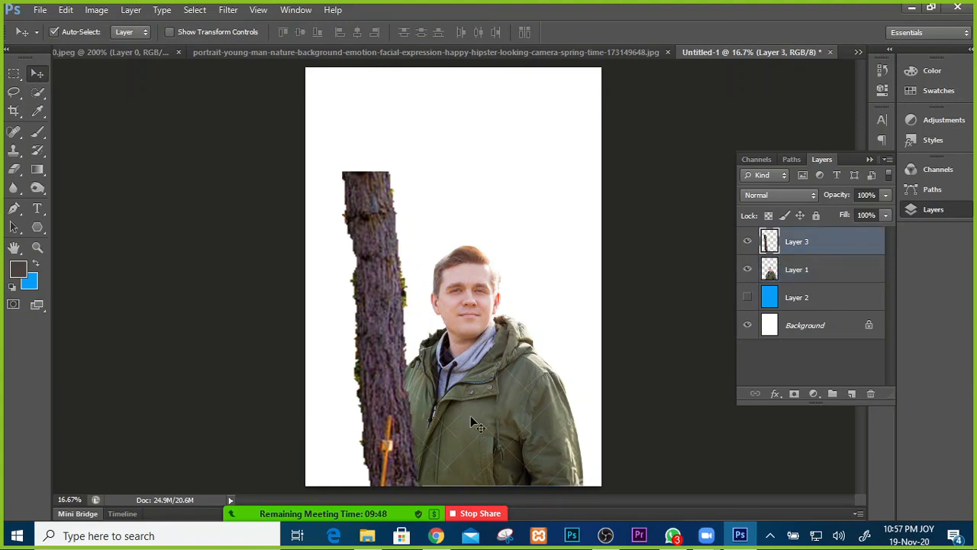
pyautogui.moveTo(387, 390); pyautogui.dragTo(373, 380)
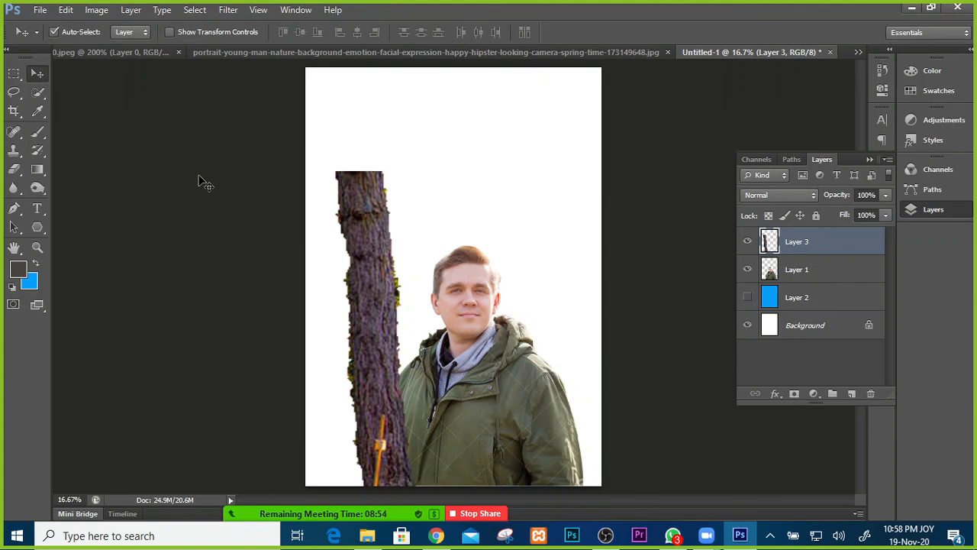
# Switch to Chrome, look through the homework posts in the Dream IT Farm Facebook group with its pop-ups closed, and return to Photoshop.
pyautogui.click(437, 536)
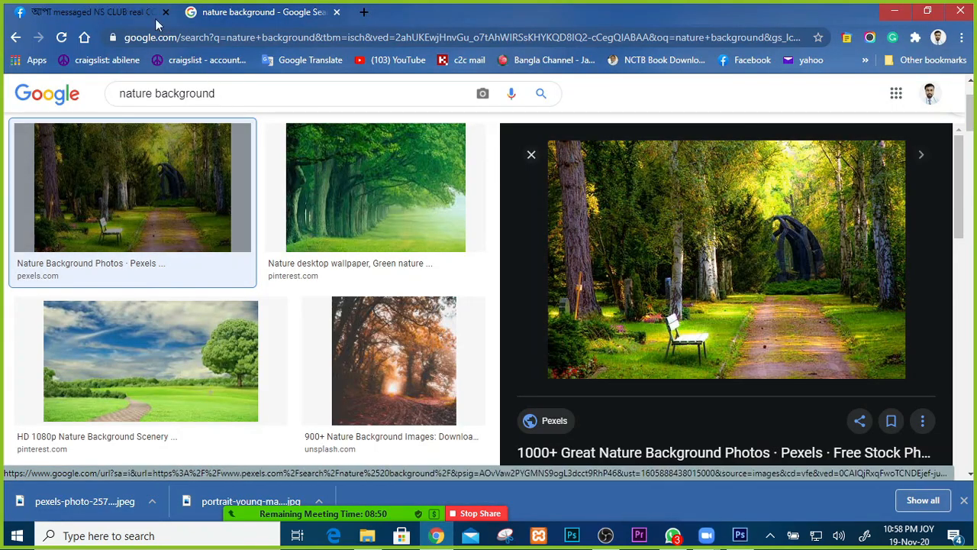
pyautogui.click(94, 12)
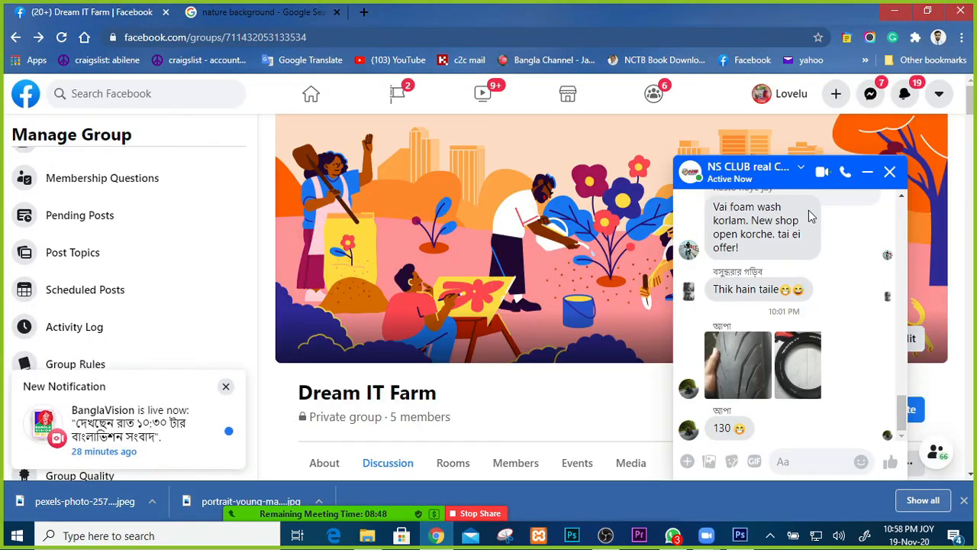
pyautogui.click(889, 171)
pyautogui.click(226, 386)
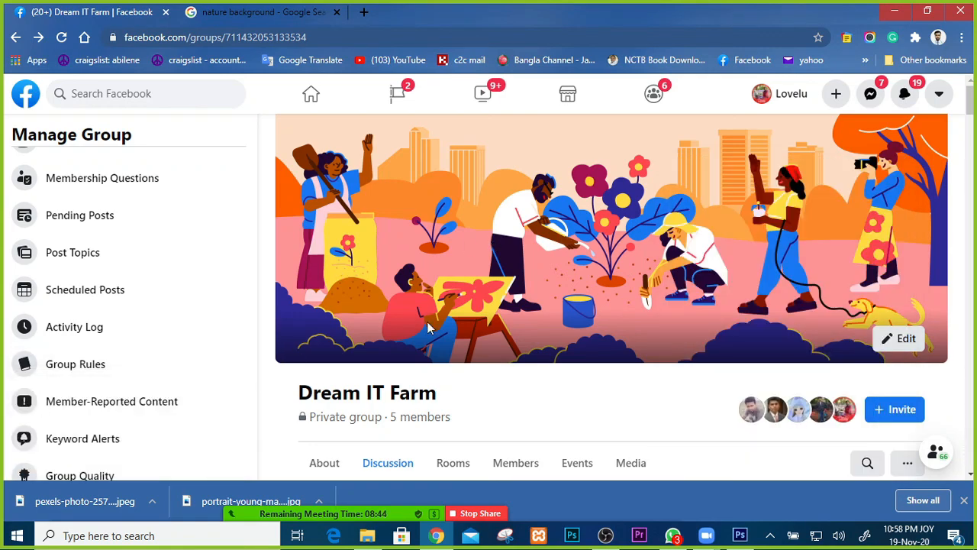
pyautogui.scroll(-3, 432, 326)
pyautogui.scroll(-5, 432, 327)
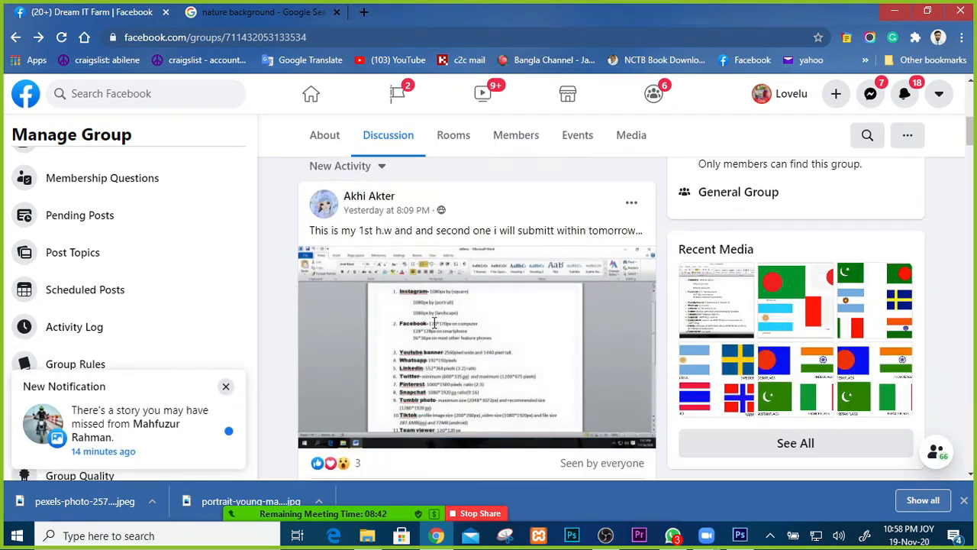
pyautogui.click(226, 386)
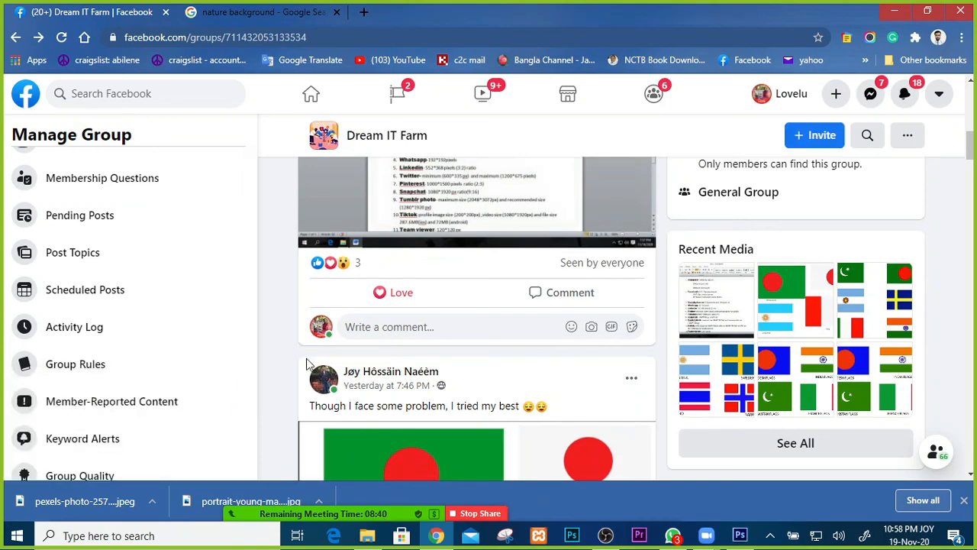
pyautogui.scroll(-3, 458, 313)
pyautogui.scroll(-4, 508, 302)
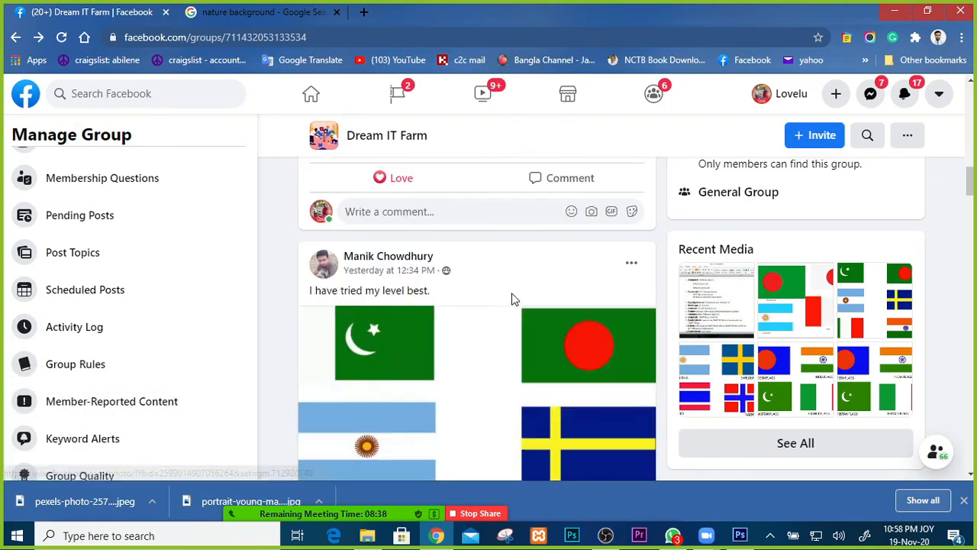
pyautogui.scroll(5, 512, 298)
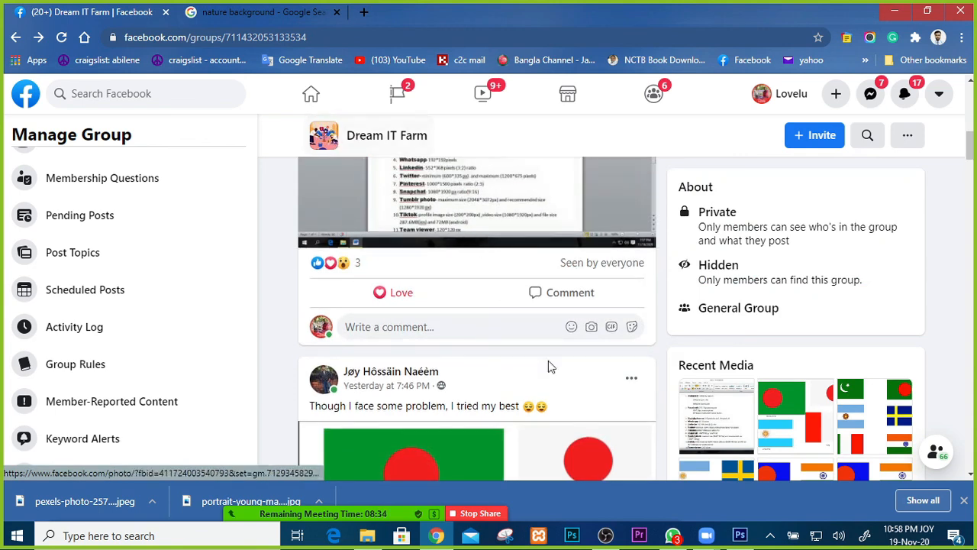
pyautogui.click(740, 536)
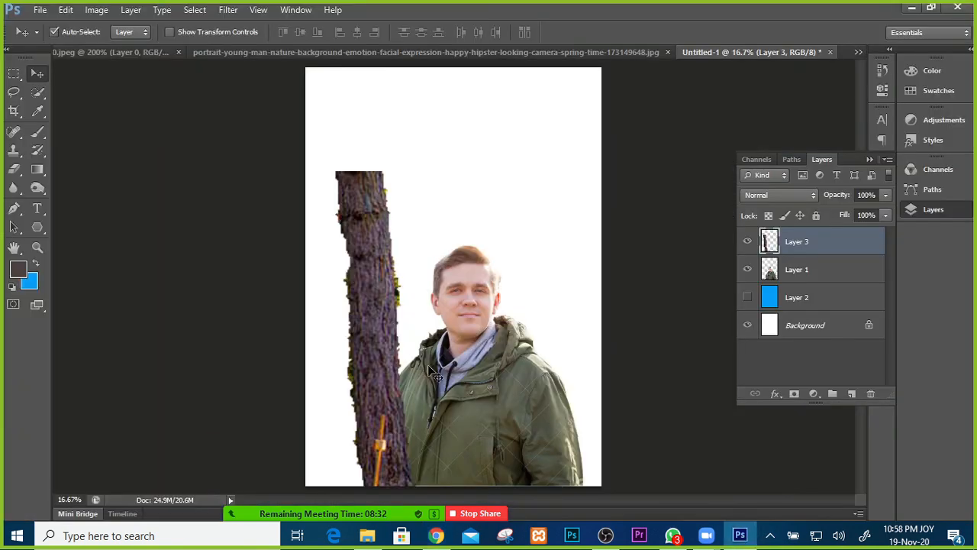
# On a new layer above the trunk, make a circular selection near the page top, fill it with the blue background colour, and deselect.
pyautogui.click(851, 394)
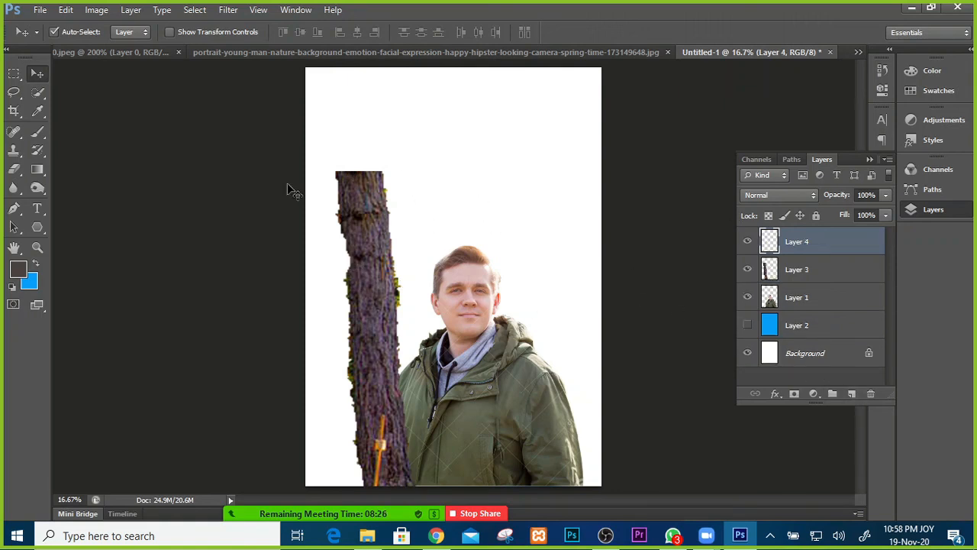
pyautogui.click(14, 73)
pyautogui.click(92, 84)
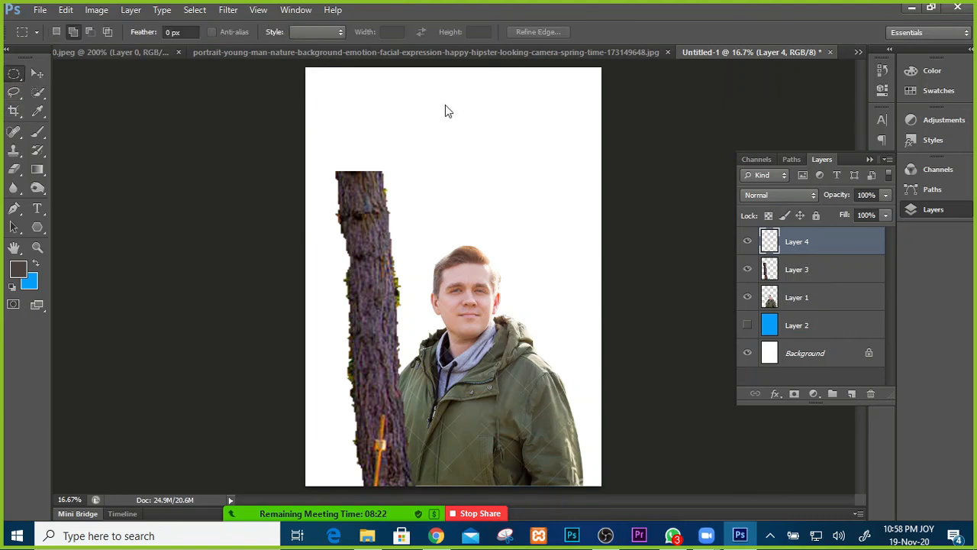
pyautogui.moveTo(451, 151); pyautogui.dragTo(570, 326)
pyautogui.moveTo(572, 327); pyautogui.dragTo(509, 281)
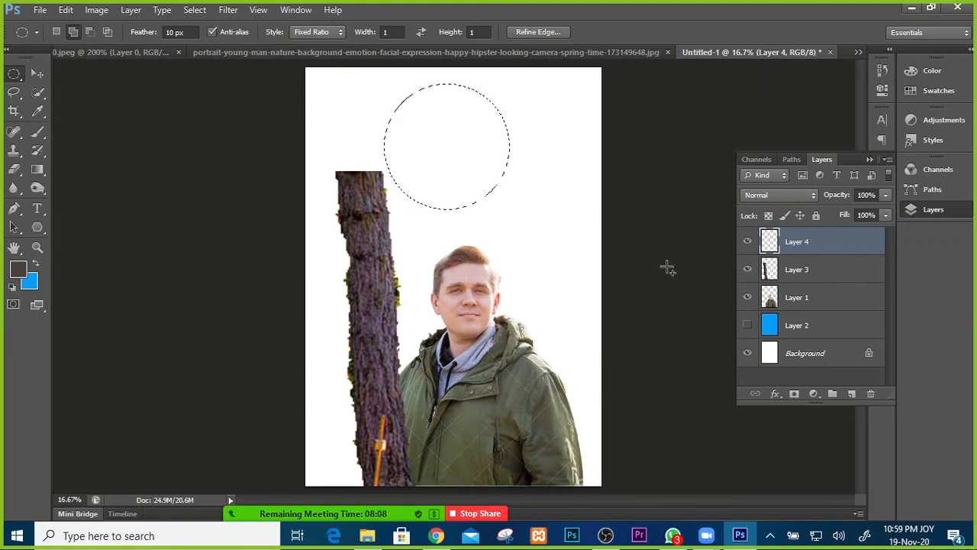
pyautogui.hotkey('ctrl', 'BackSpace')
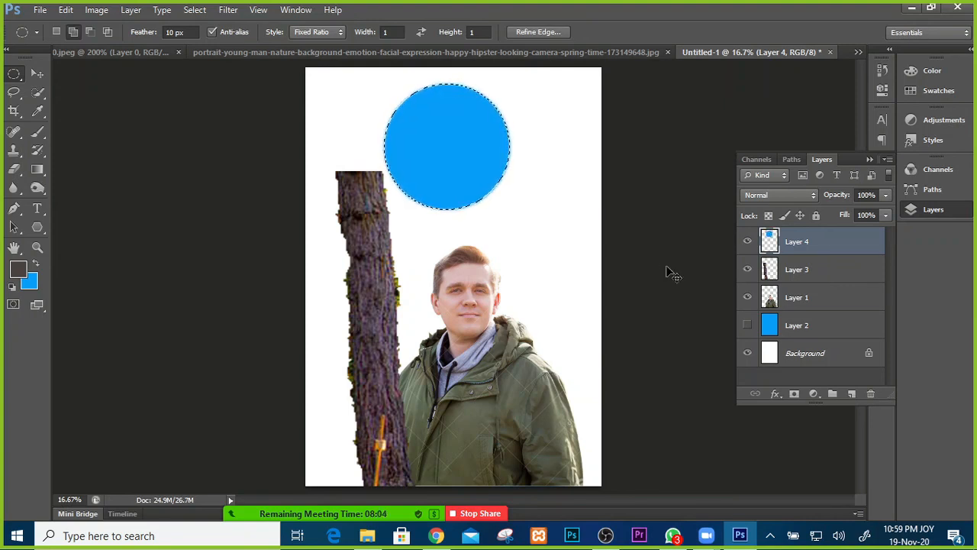
pyautogui.hotkey('ctrl', 'd')
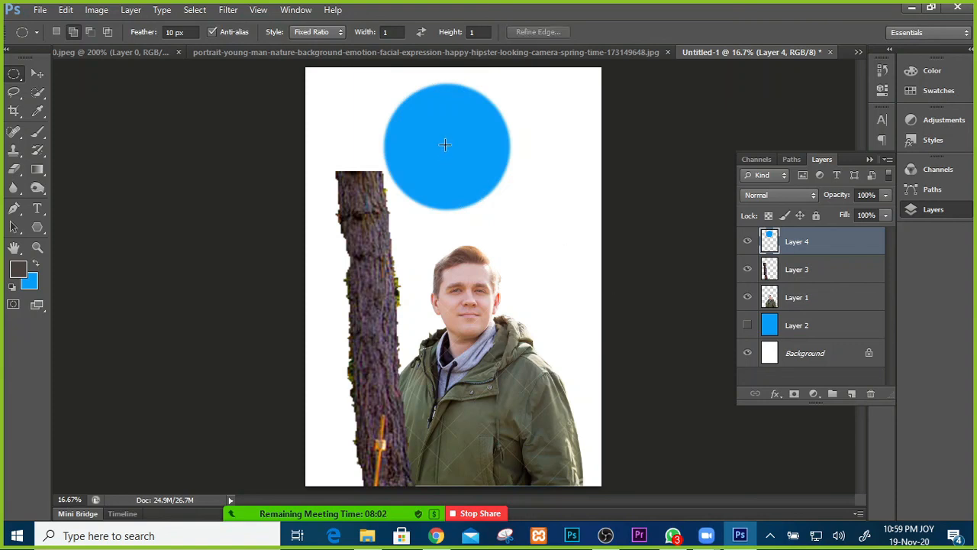
# Scale the blue circle to 48.55% and place it directly on top of the tree trunk.
pyautogui.press('v')
pyautogui.moveTo(432, 136); pyautogui.dragTo(451, 171)
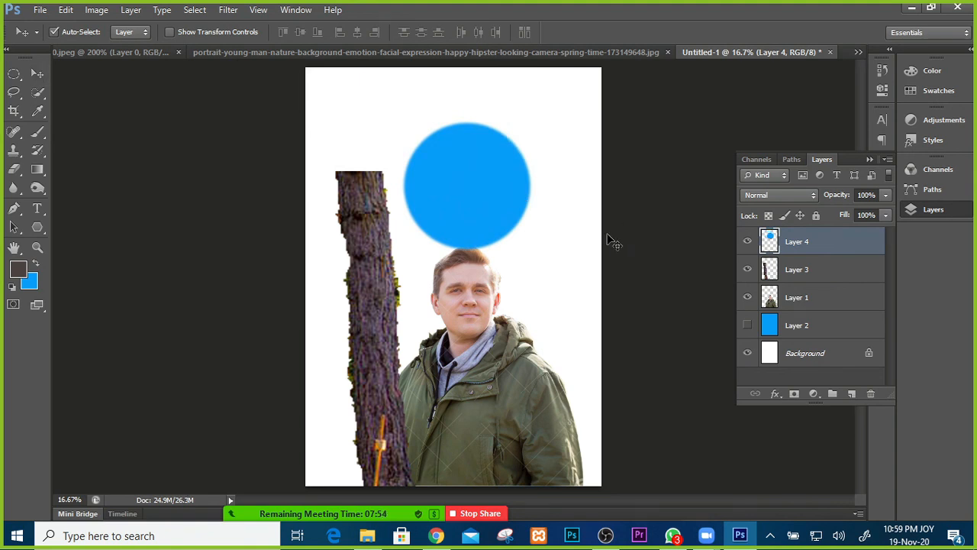
pyautogui.hotkey('ctrl', 't')
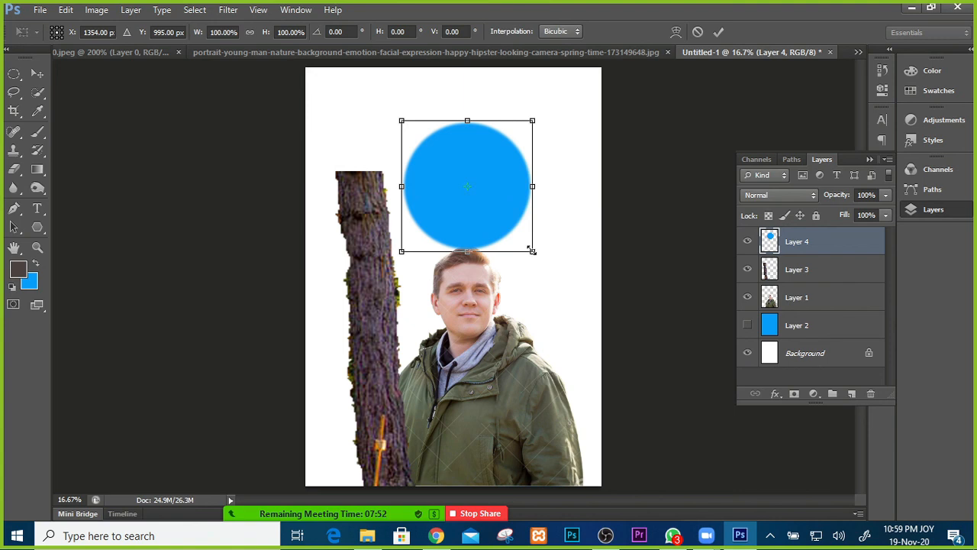
pyautogui.moveTo(532, 250); pyautogui.dragTo(375, 156)
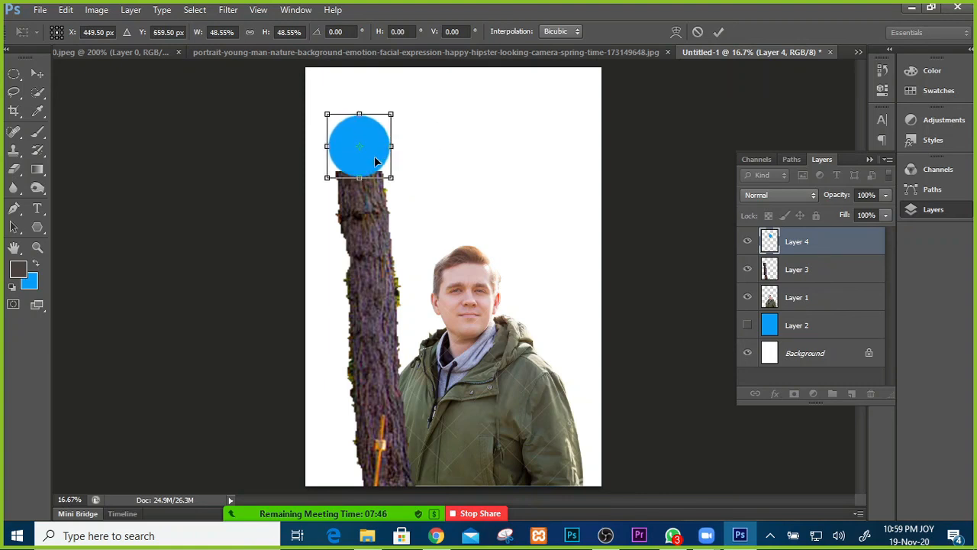
pyautogui.press('Return')
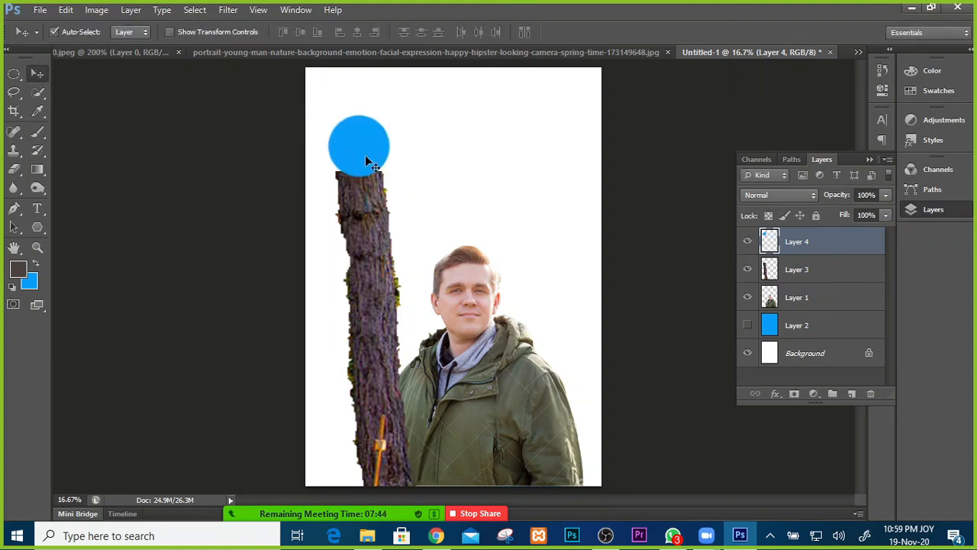
pyautogui.moveTo(363, 156); pyautogui.dragTo(362, 151)
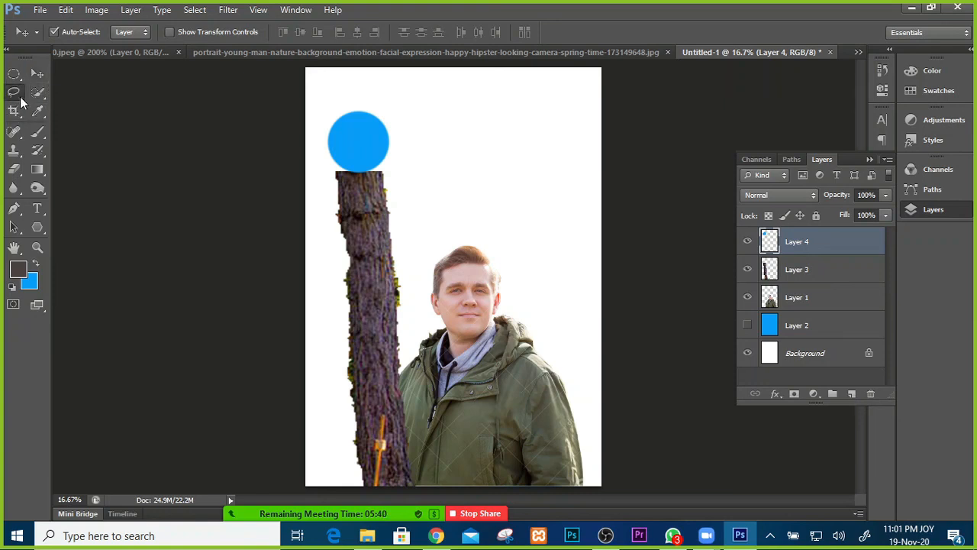
# Look through the Lasso, Quick Selection and Crop tool groups without editing the image, returning to the Move tool.
pyautogui.click(13, 93)
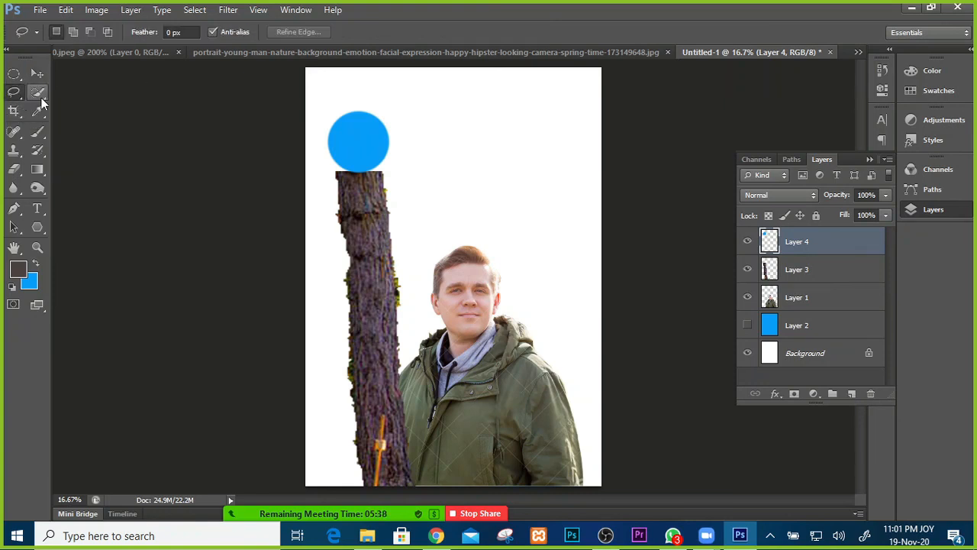
pyautogui.click(38, 93)
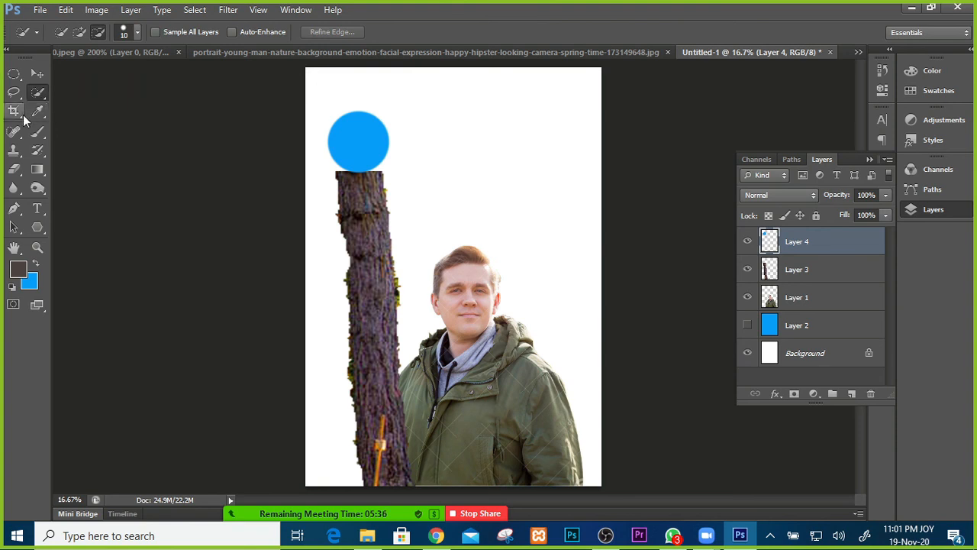
pyautogui.click(21, 115)
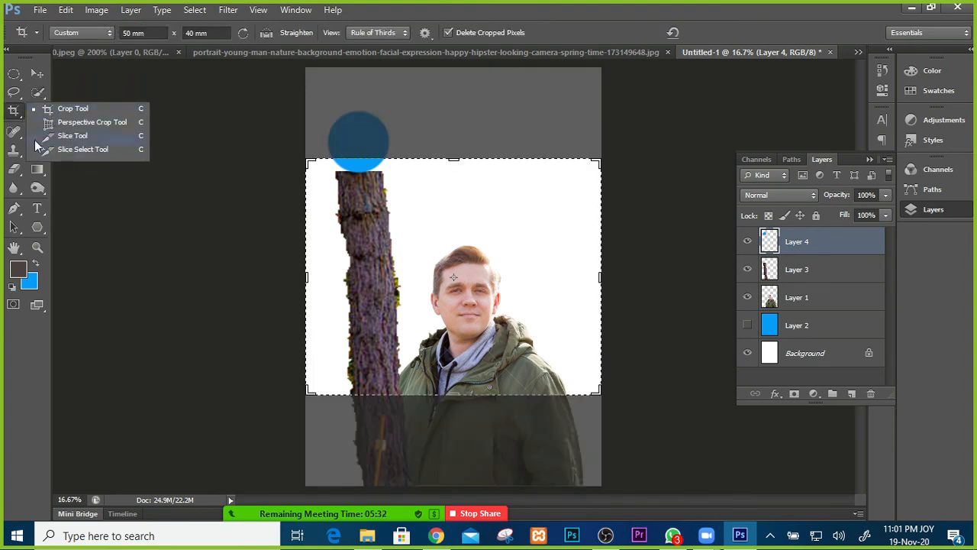
pyautogui.click(22, 119)
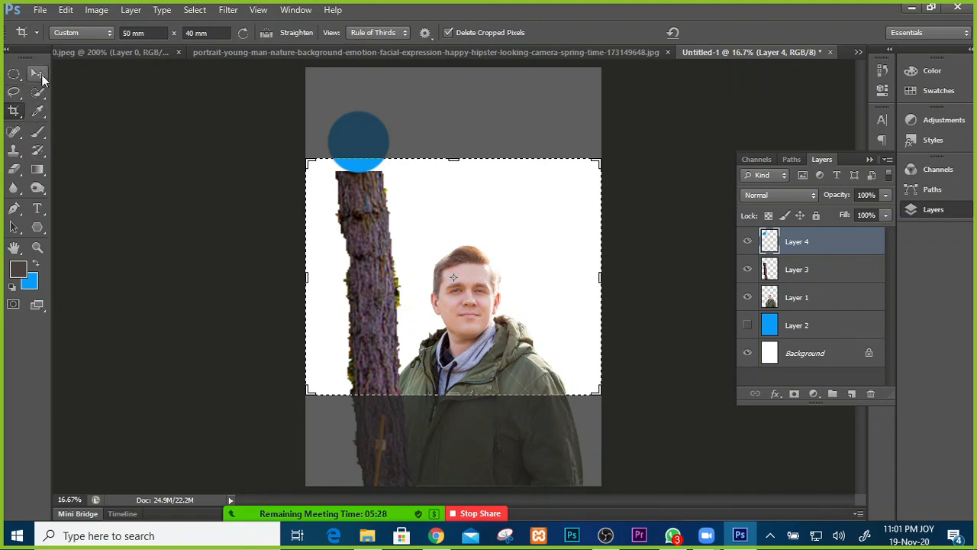
pyautogui.click(37, 74)
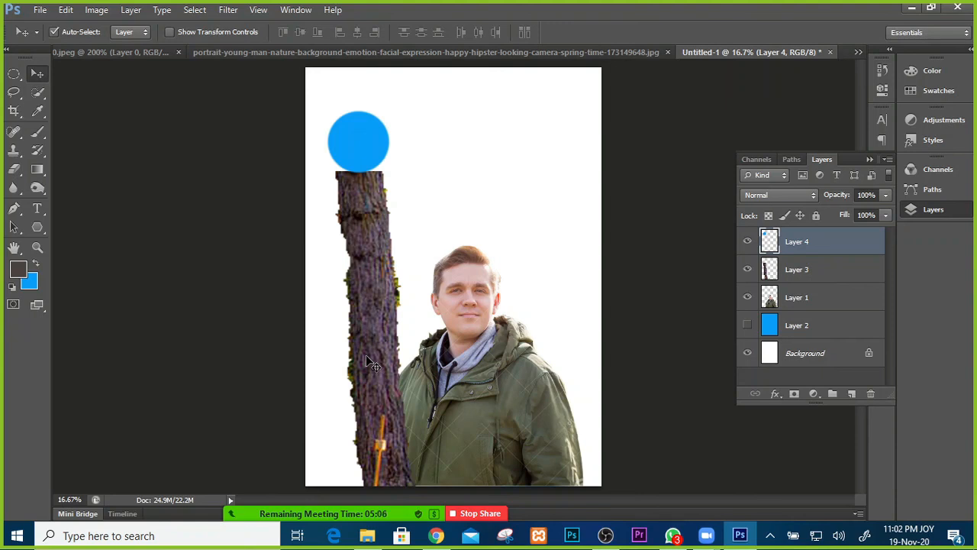
pyautogui.click(45, 91)
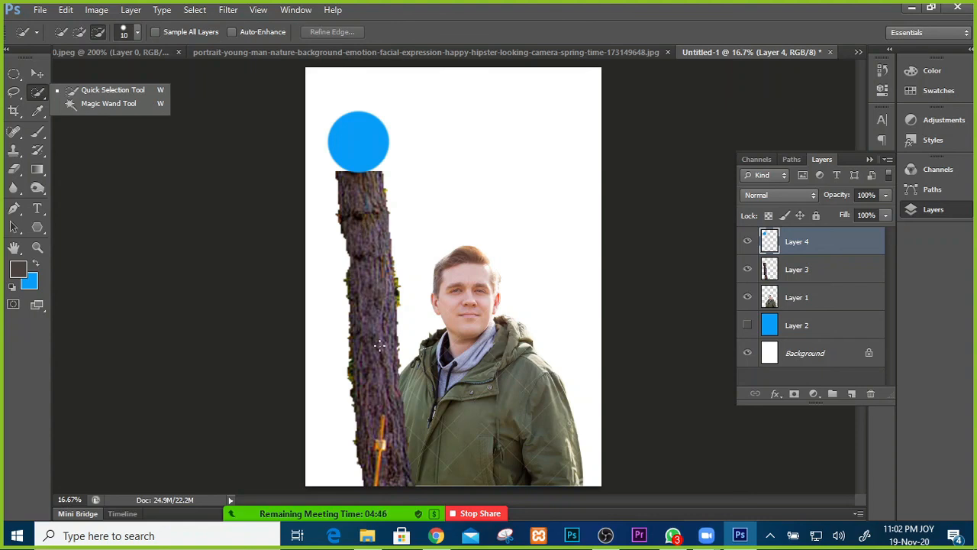
pyautogui.click(17, 94)
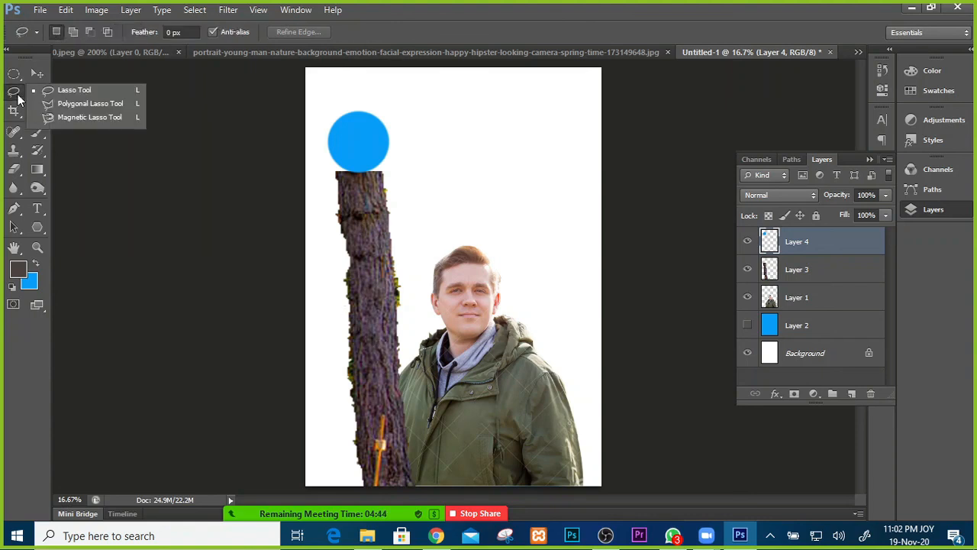
pyautogui.click(80, 92)
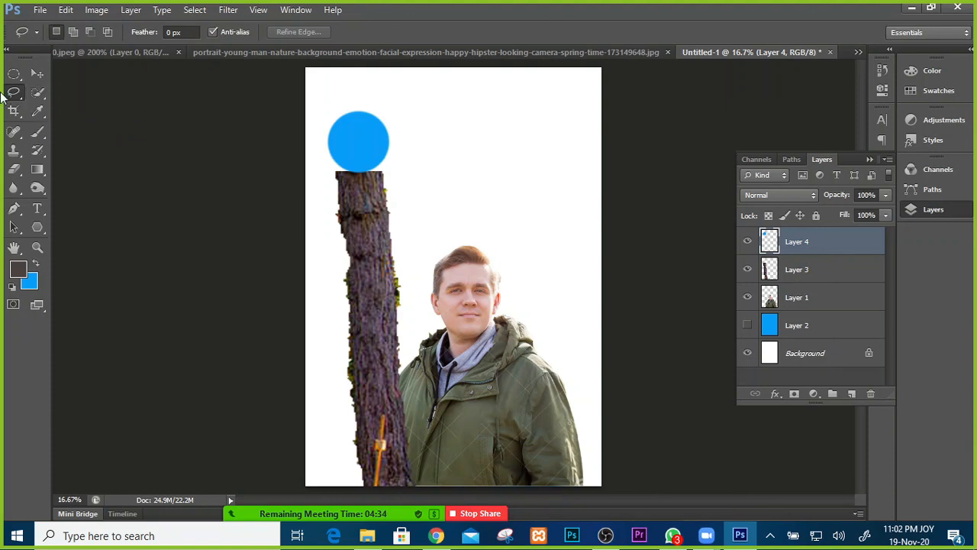
pyautogui.click(41, 74)
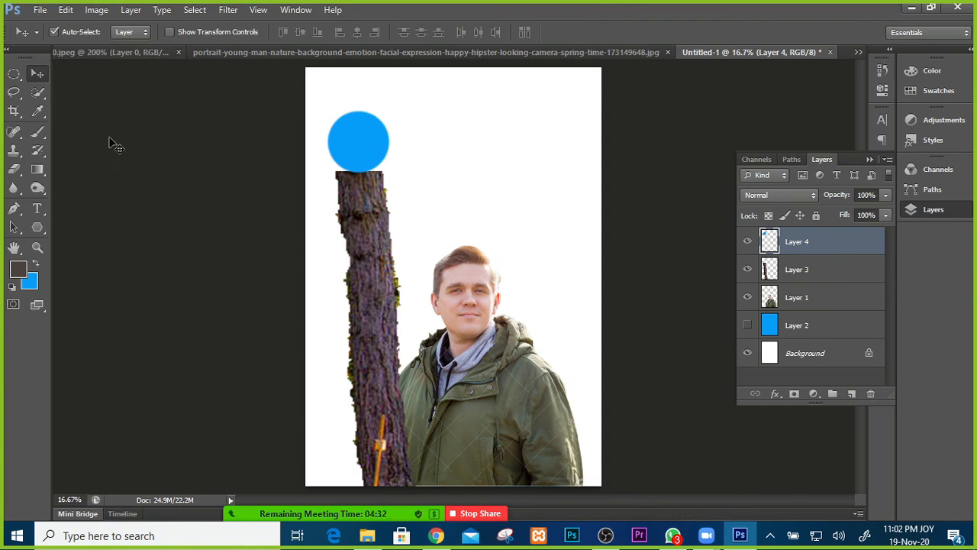
# Save a JPEG copy of the composition to the Desktop as class-2 at maximum quality 12.
pyautogui.click(40, 9)
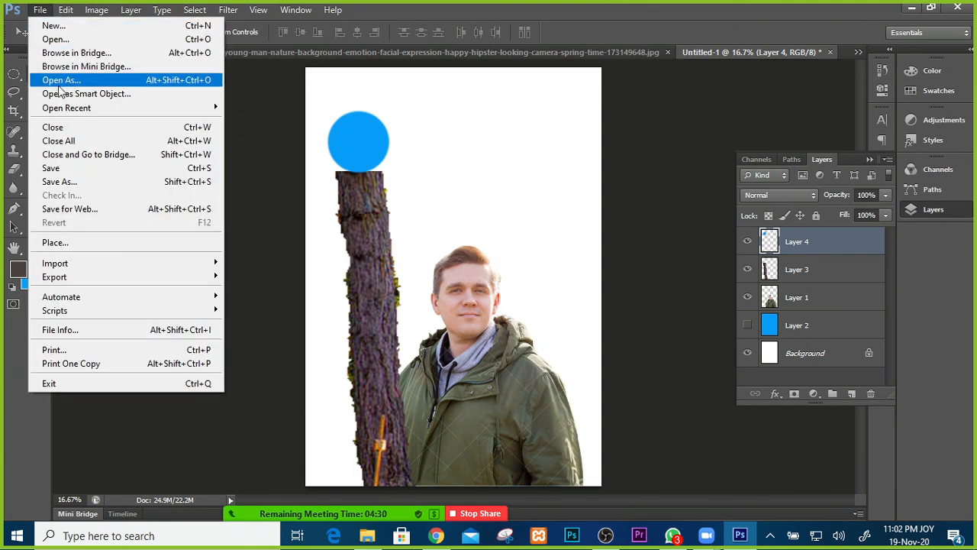
pyautogui.click(64, 181)
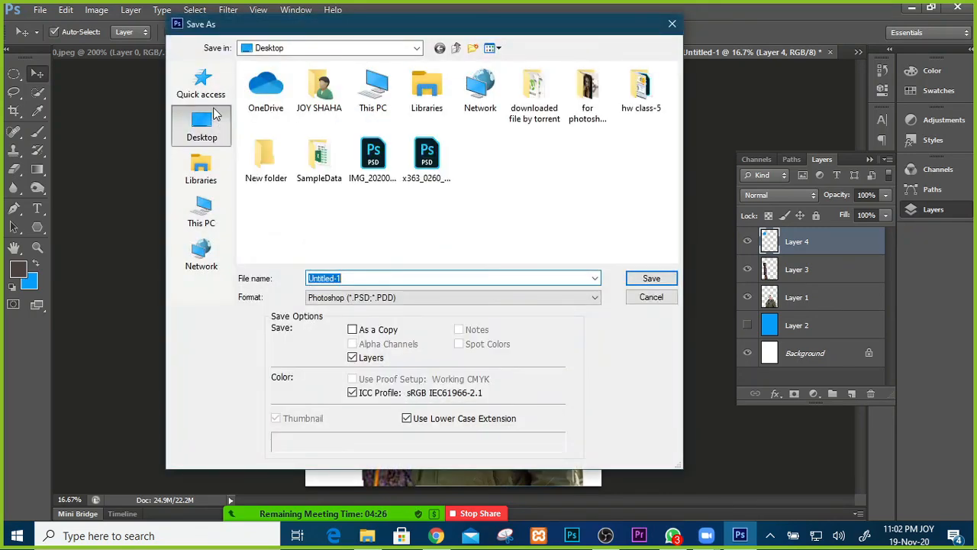
pyautogui.click(371, 298)
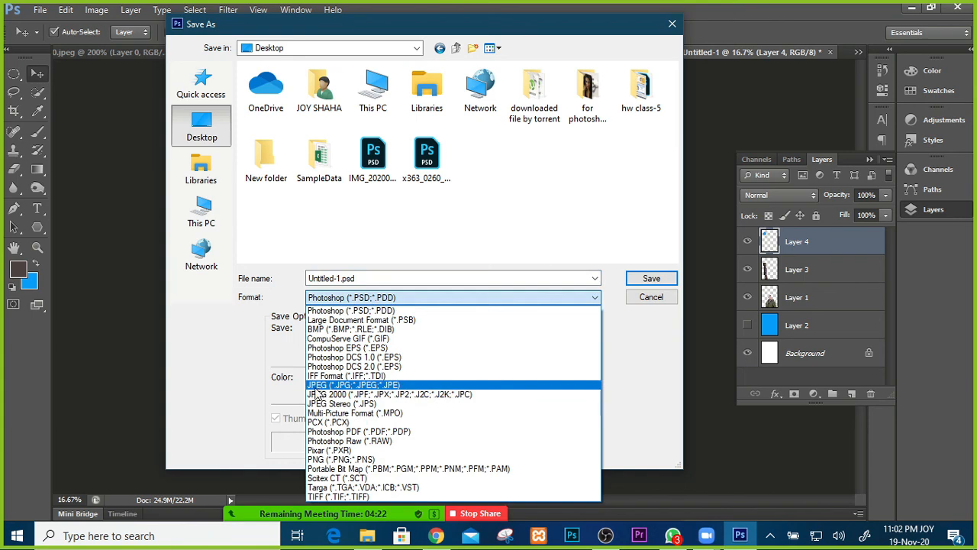
pyautogui.click(328, 386)
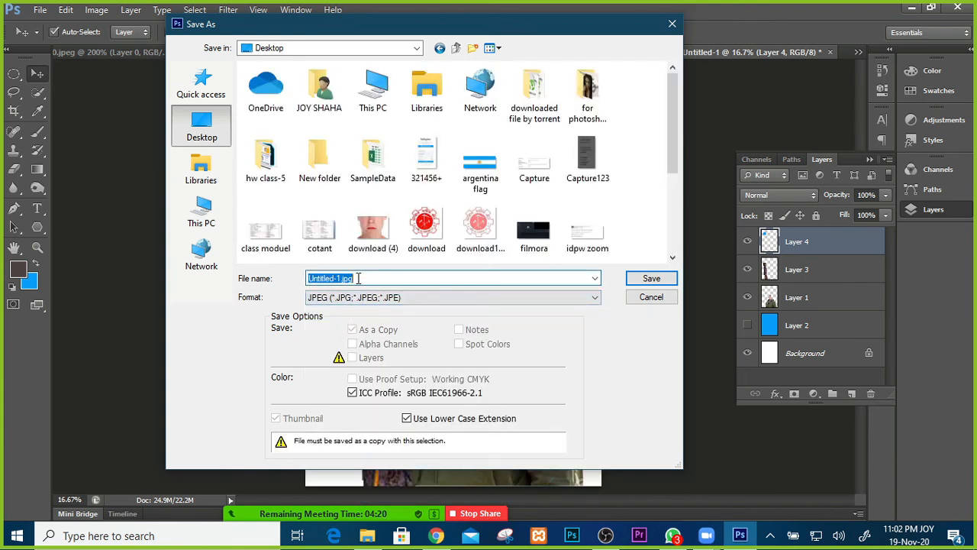
pyautogui.write('c')
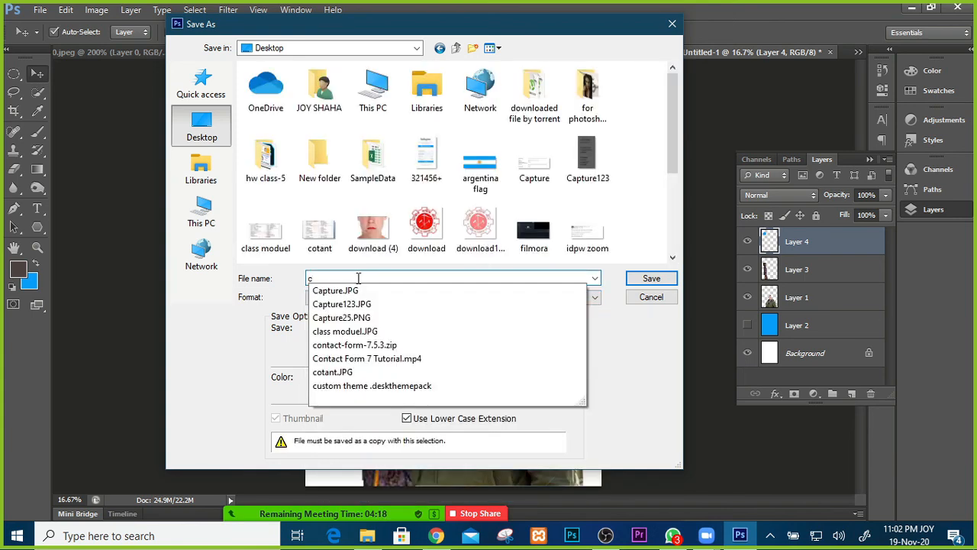
pyautogui.write('lass-2')
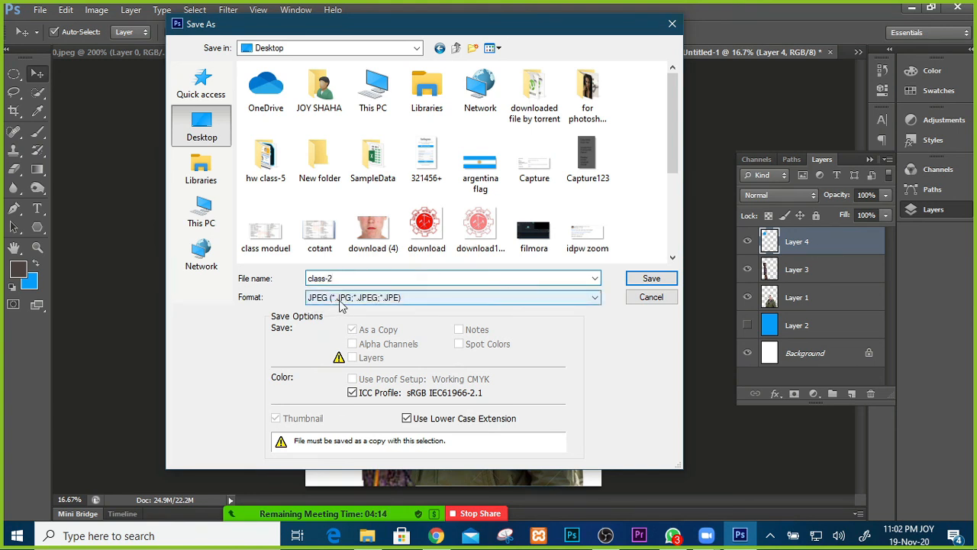
pyautogui.click(651, 279)
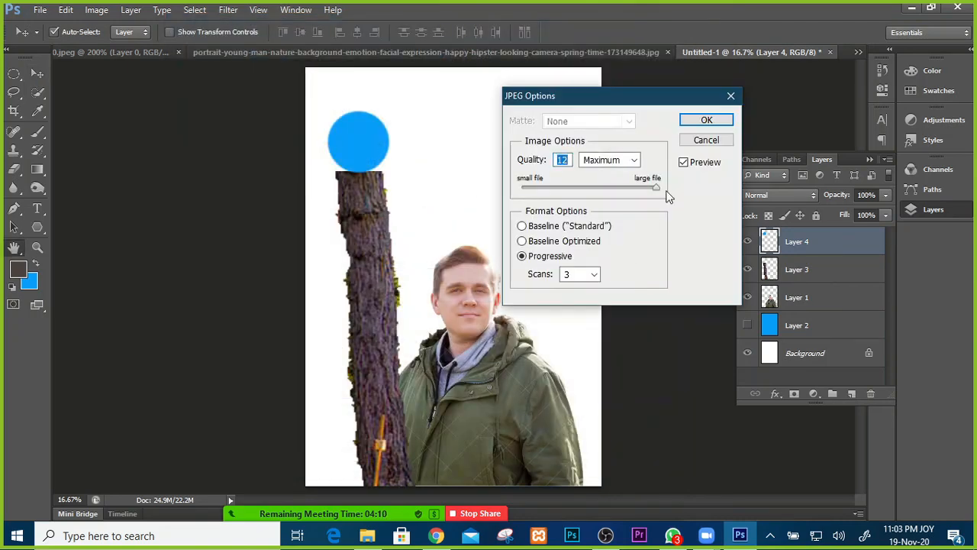
pyautogui.click(701, 121)
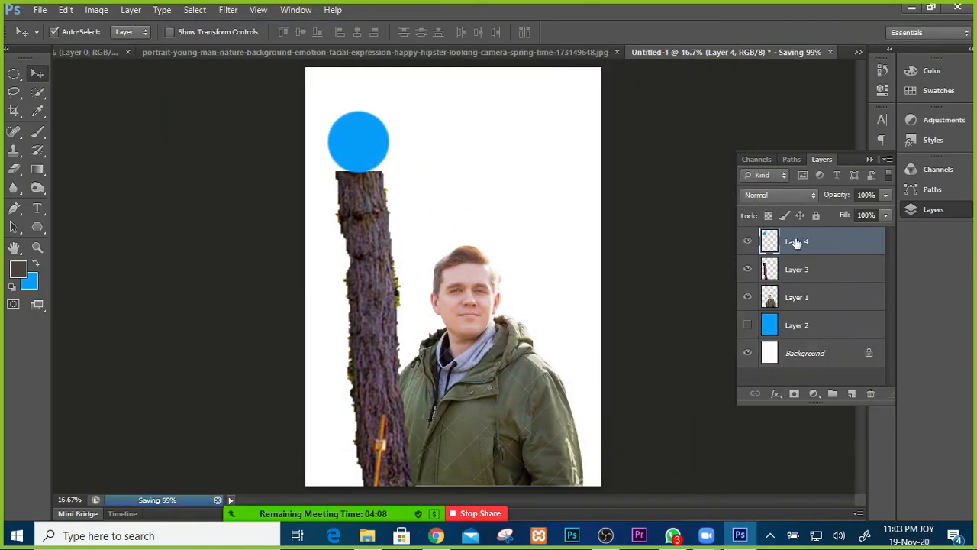
# Save the layered document to the Desktop as the Photoshop file class-2 with Maximize Compatibility on, and collapse the layer list.
pyautogui.click(40, 12)
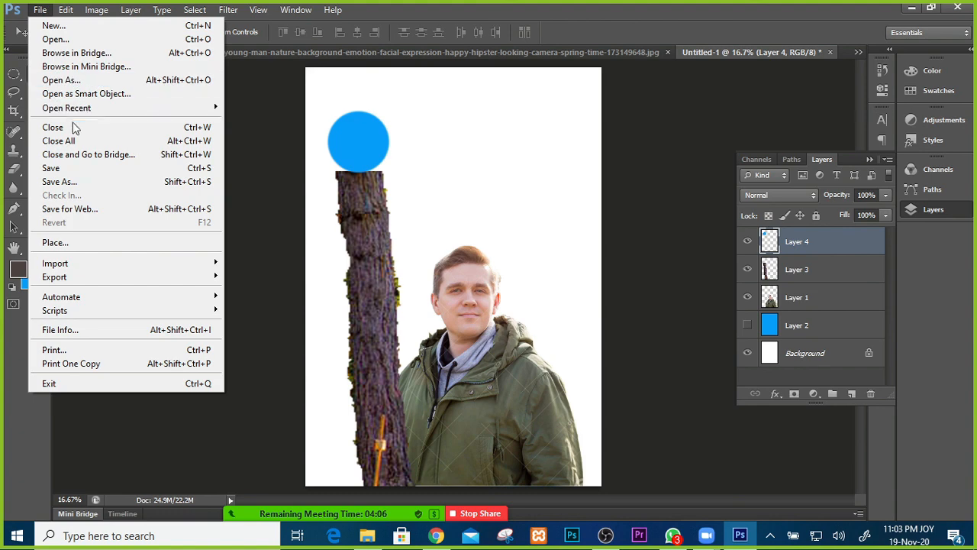
pyautogui.click(77, 168)
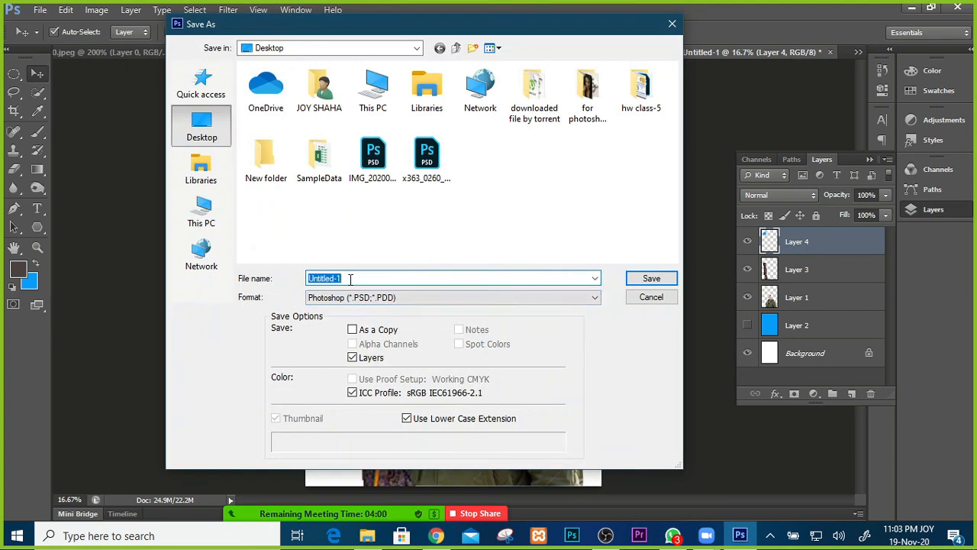
pyautogui.write('cla')
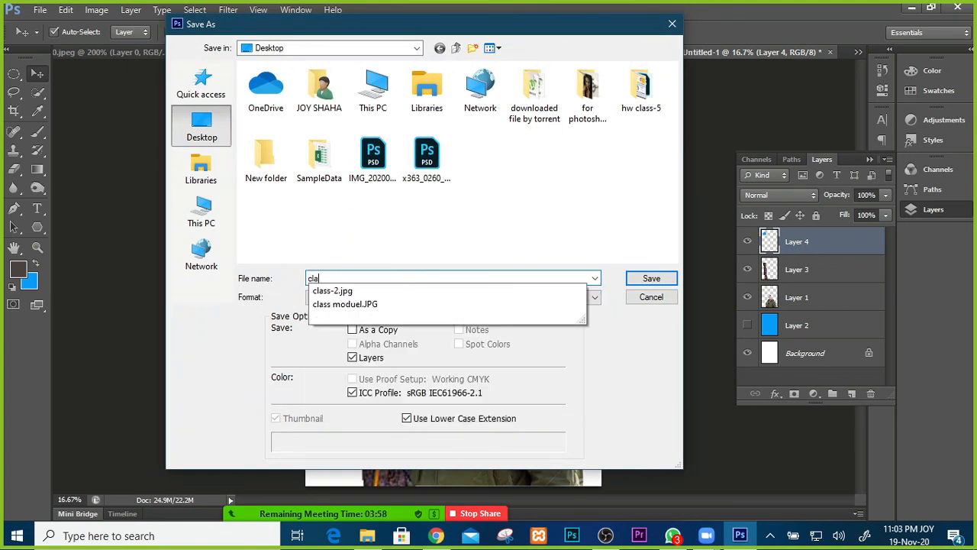
pyautogui.write('ss-2')
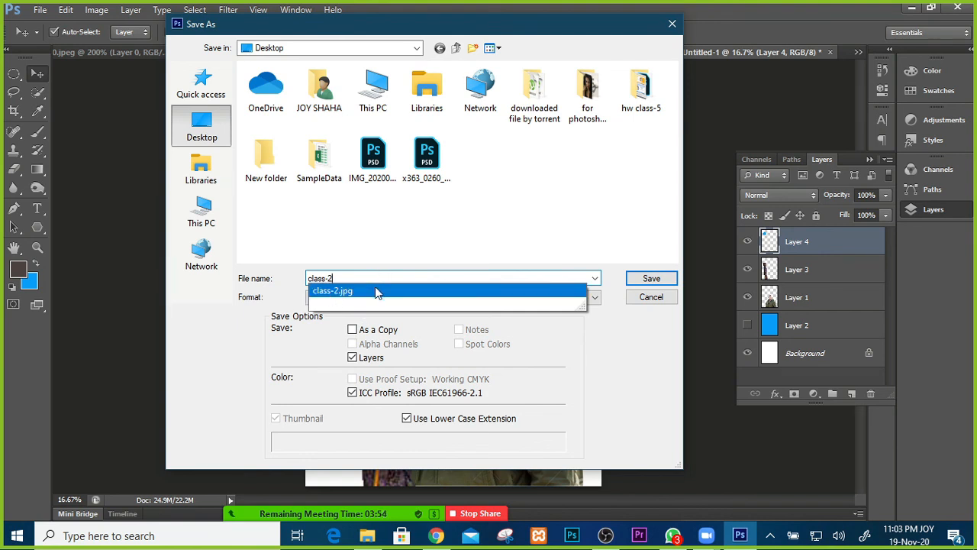
pyautogui.click(477, 216)
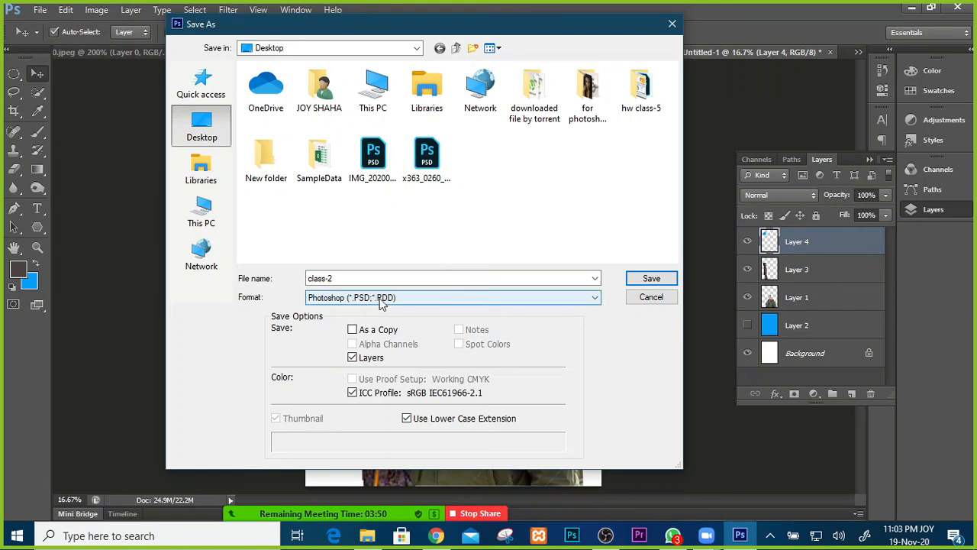
pyautogui.click(653, 281)
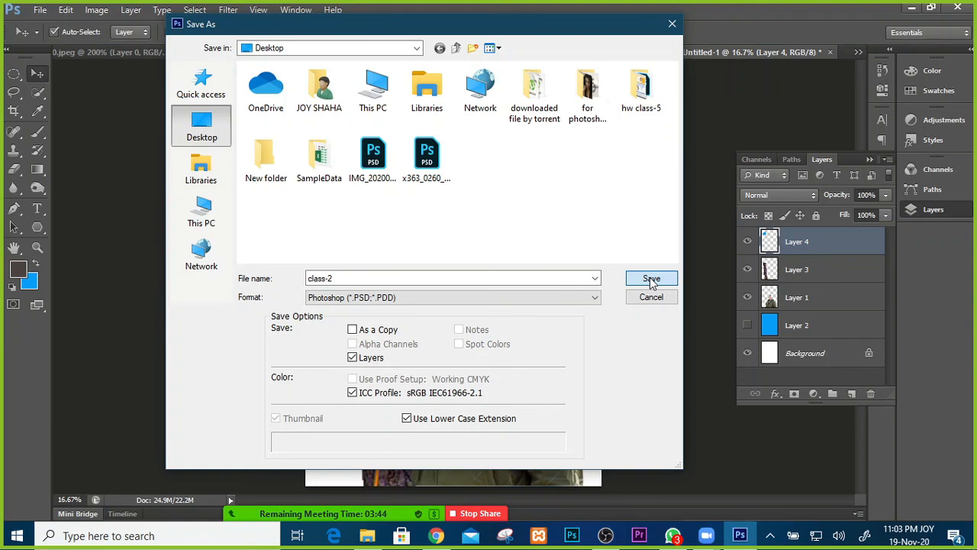
pyautogui.click(651, 281)
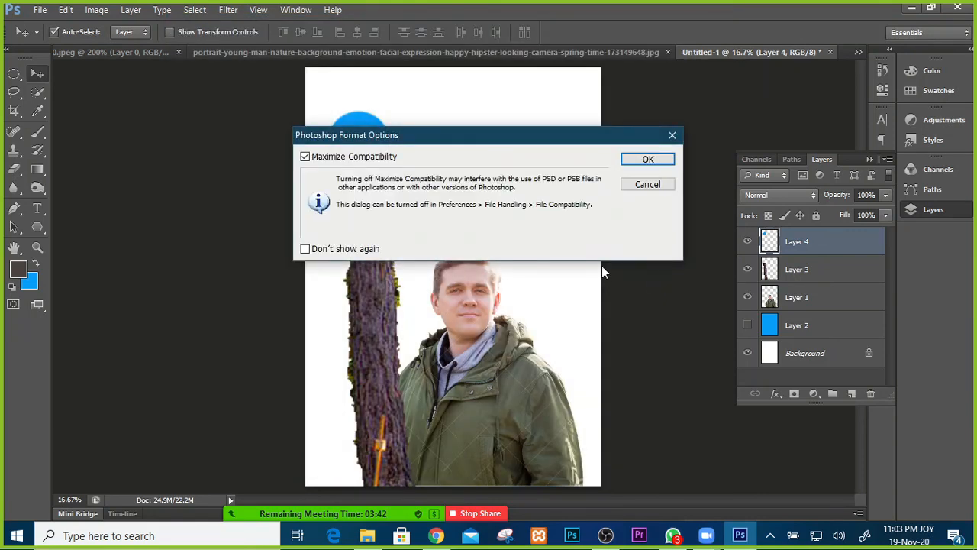
pyautogui.click(645, 158)
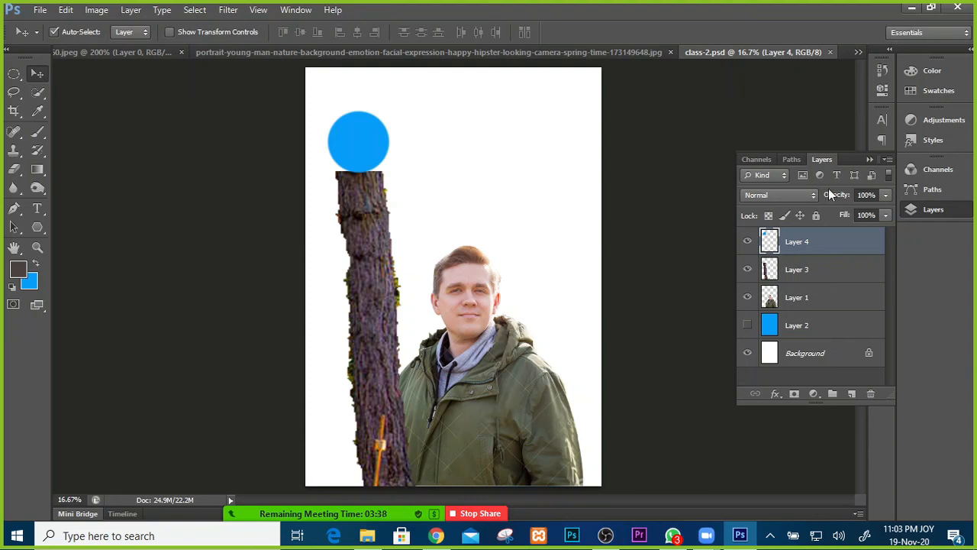
pyautogui.click(869, 160)
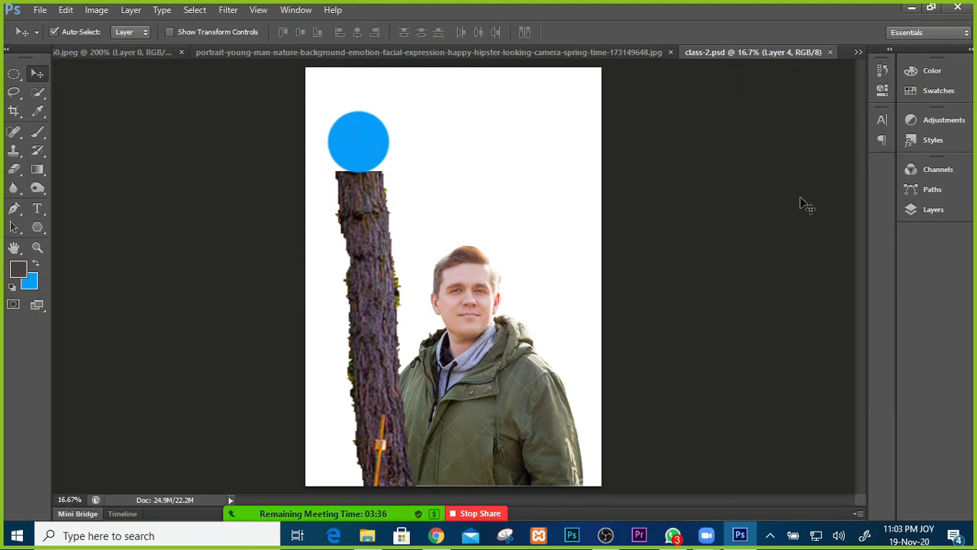